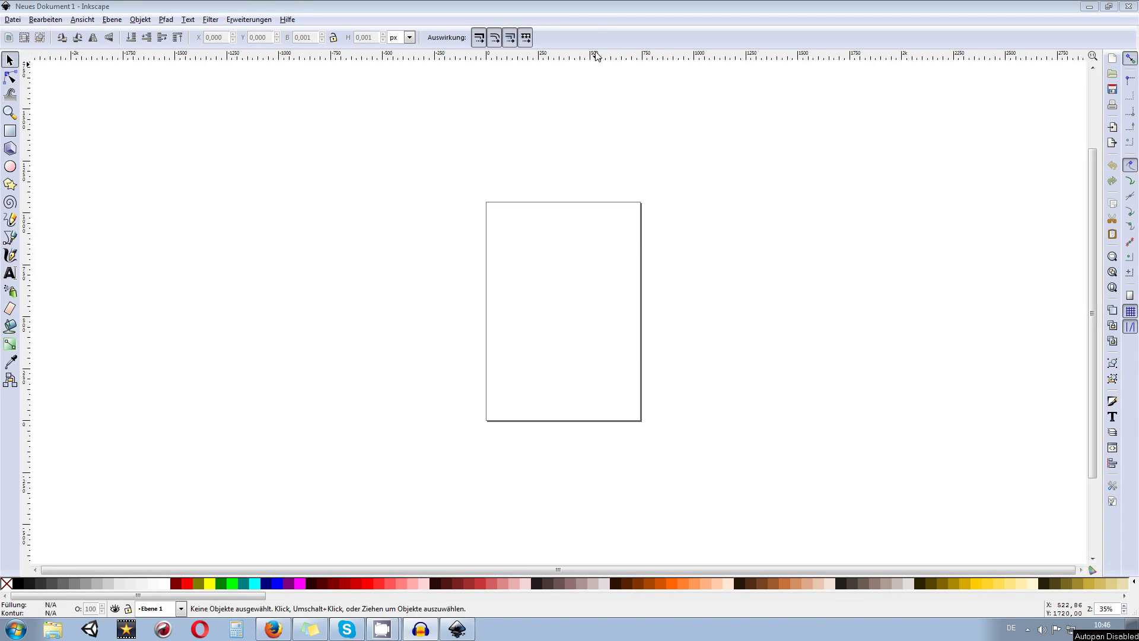
# - Draw a rectangle about 449 by 64 px near the page's top edge and fill it black
pyautogui.scroll(2, 608, 239)
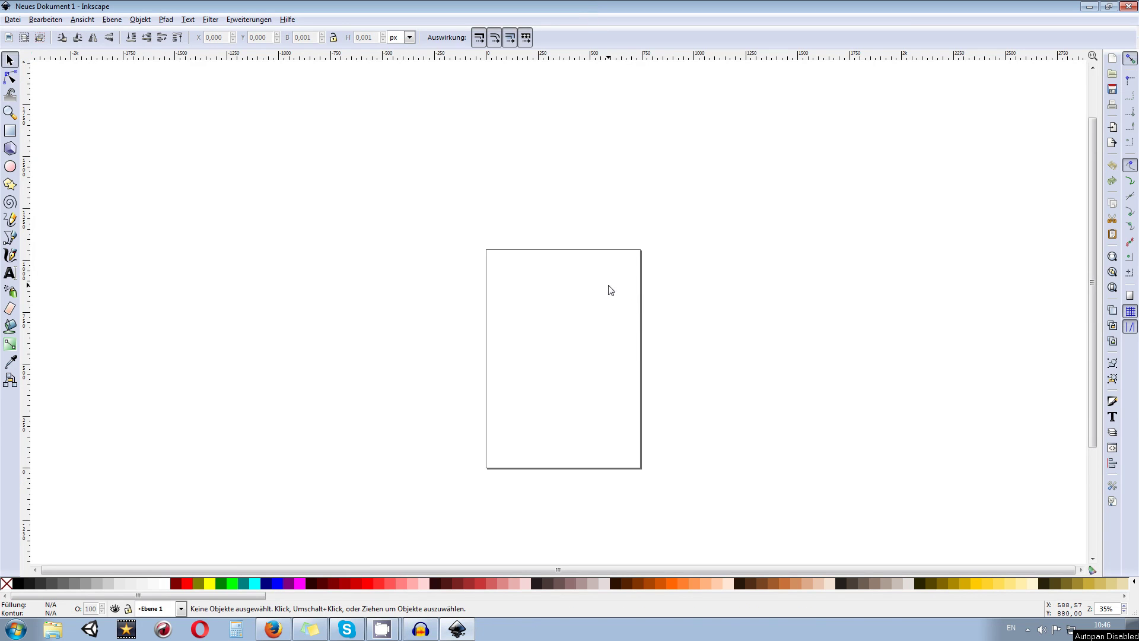
pyautogui.scroll(3, 663, 305)
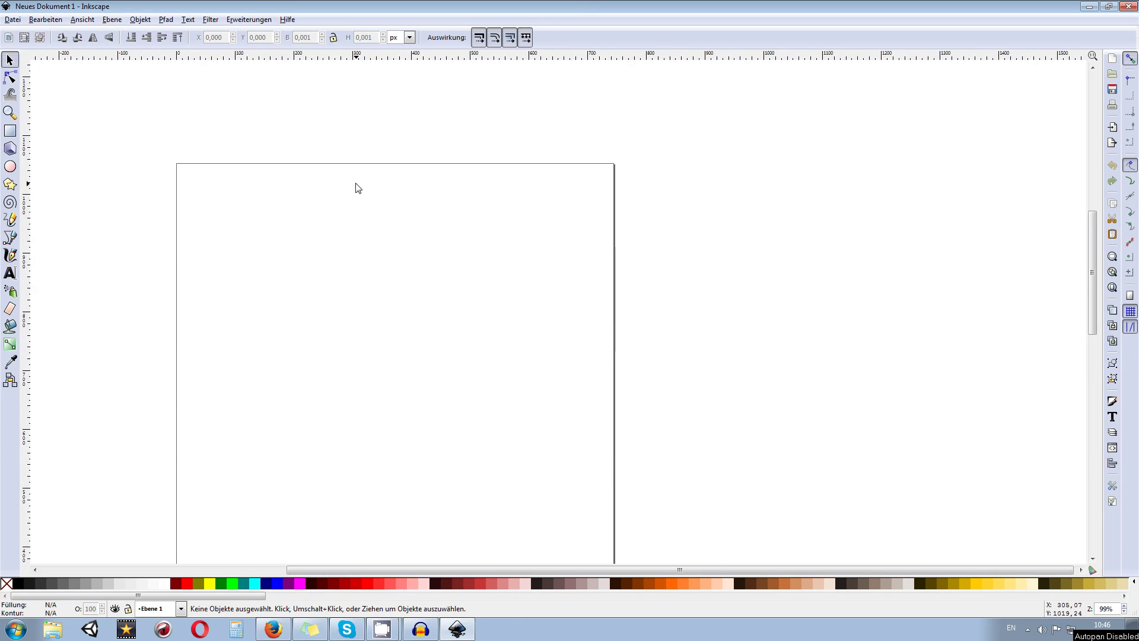
pyautogui.scroll(1, 358, 188)
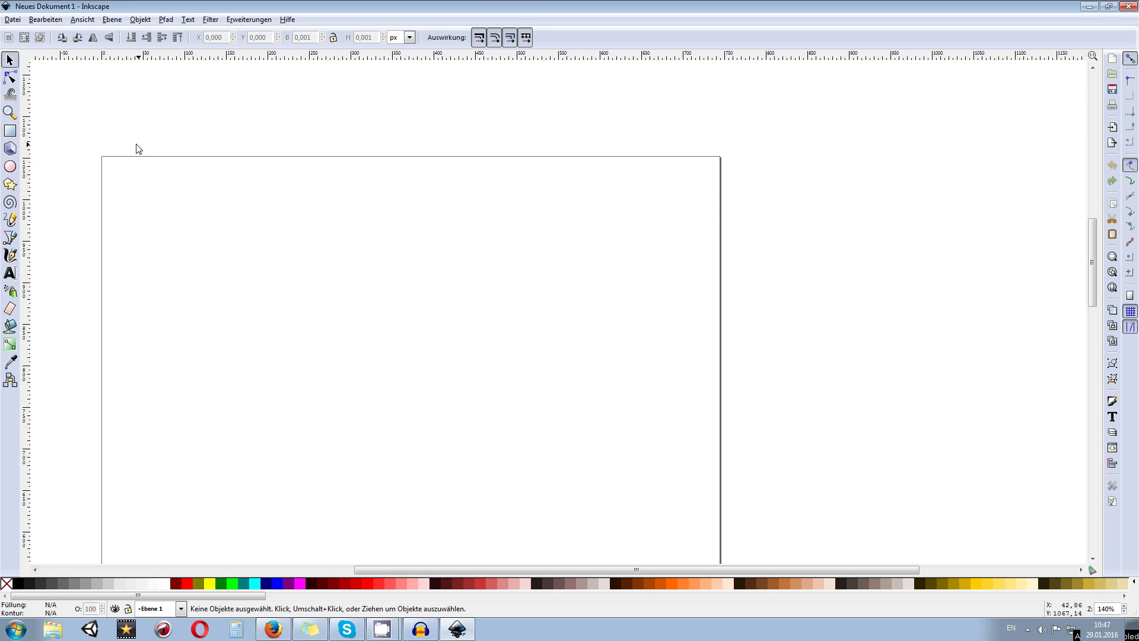
pyautogui.click(12, 132)
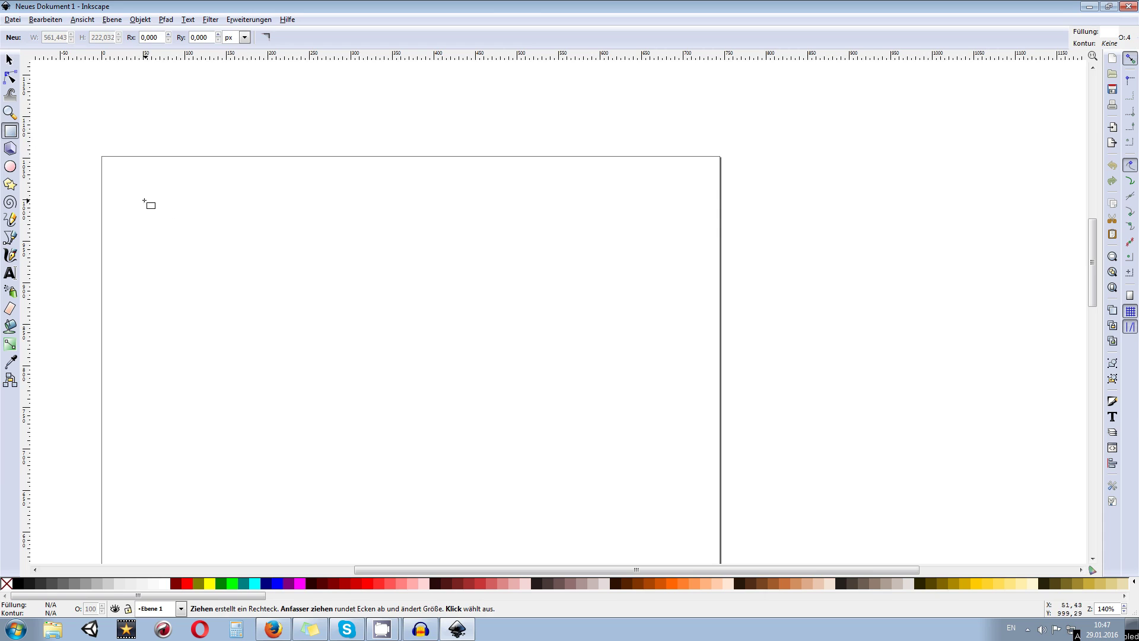
pyautogui.moveTo(113, 186); pyautogui.dragTo(485, 238)
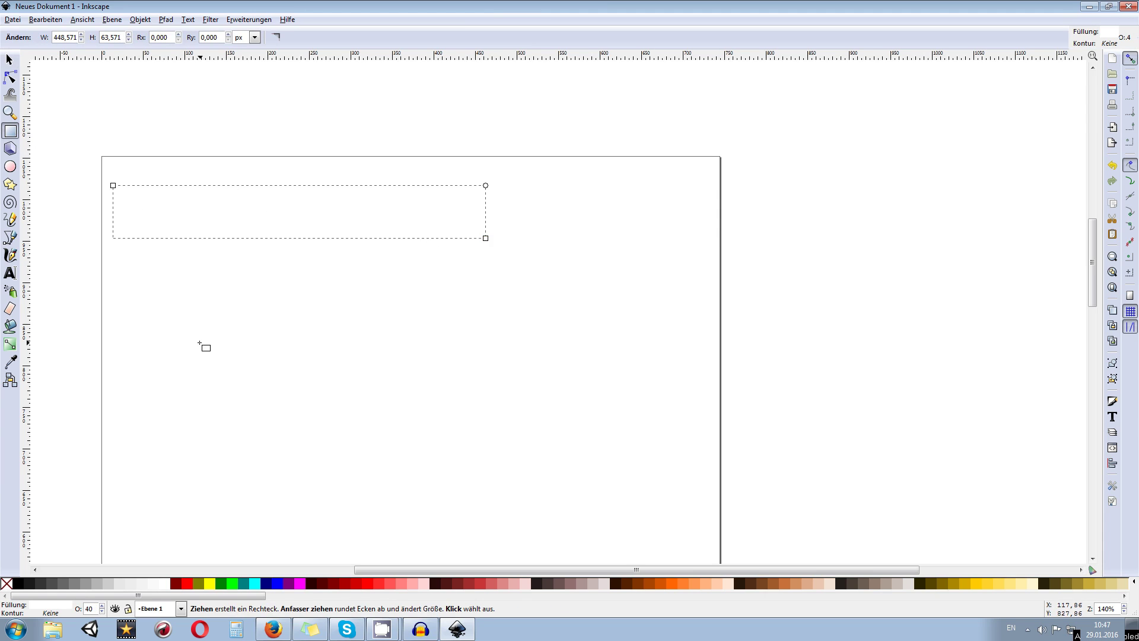
pyautogui.click(18, 583)
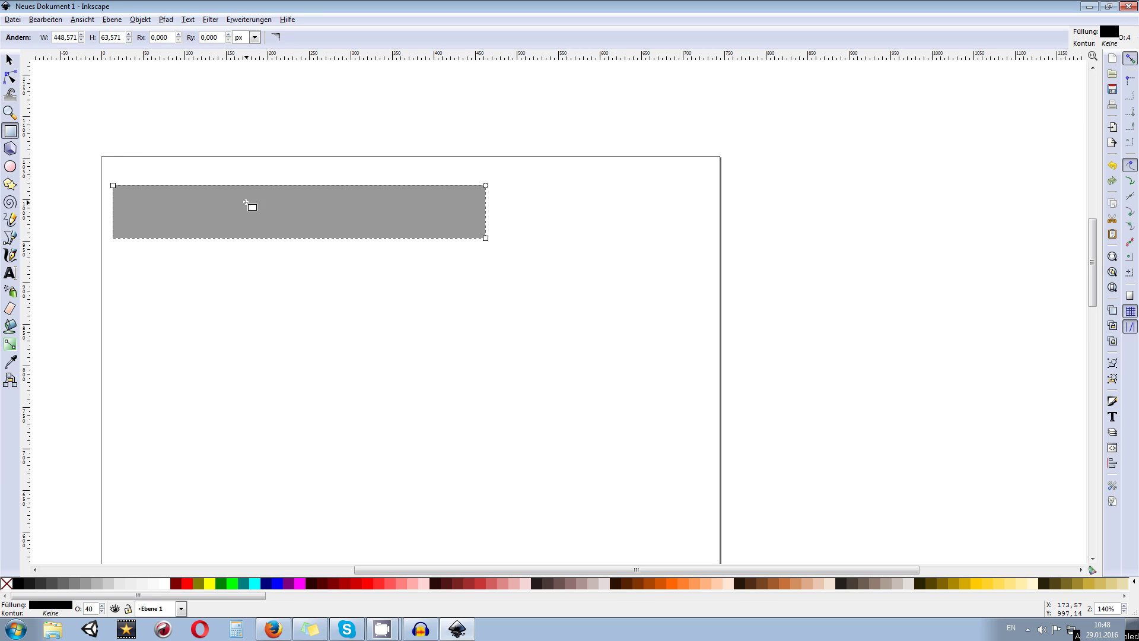
# - Replace the rectangle with a new one about 415 by 114 px and set its opacity to 100%
pyautogui.press('Delete')
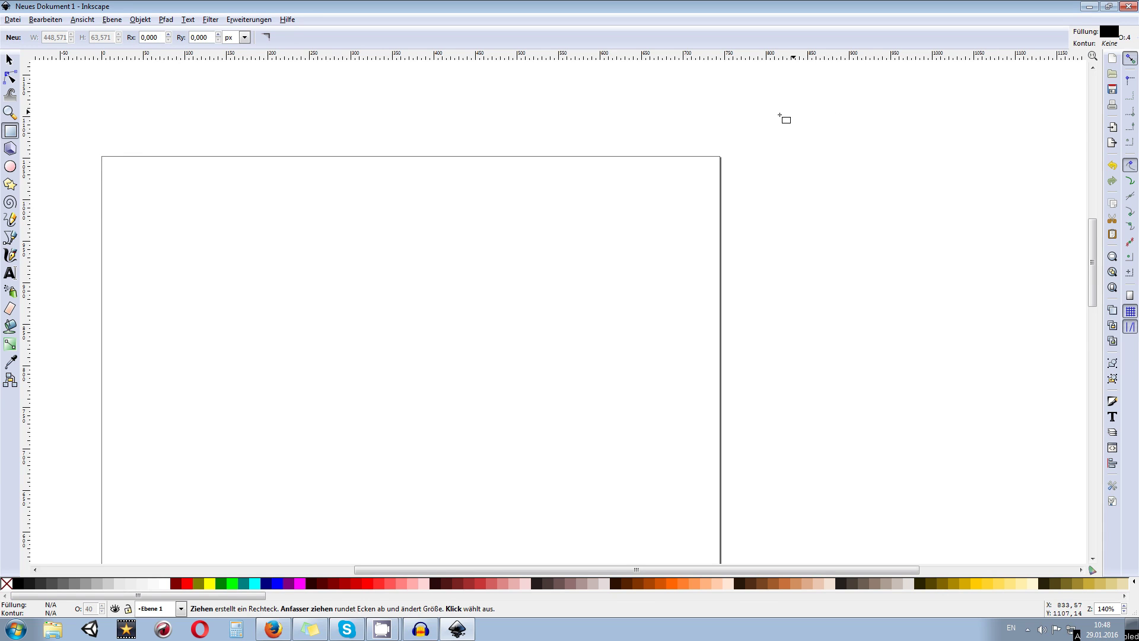
pyautogui.moveTo(141, 178)
pyautogui.mouseDown()
pyautogui.moveTo(541, 220)
pyautogui.moveTo(442, 290)
pyautogui.moveTo(485, 273)
pyautogui.mouseUp()
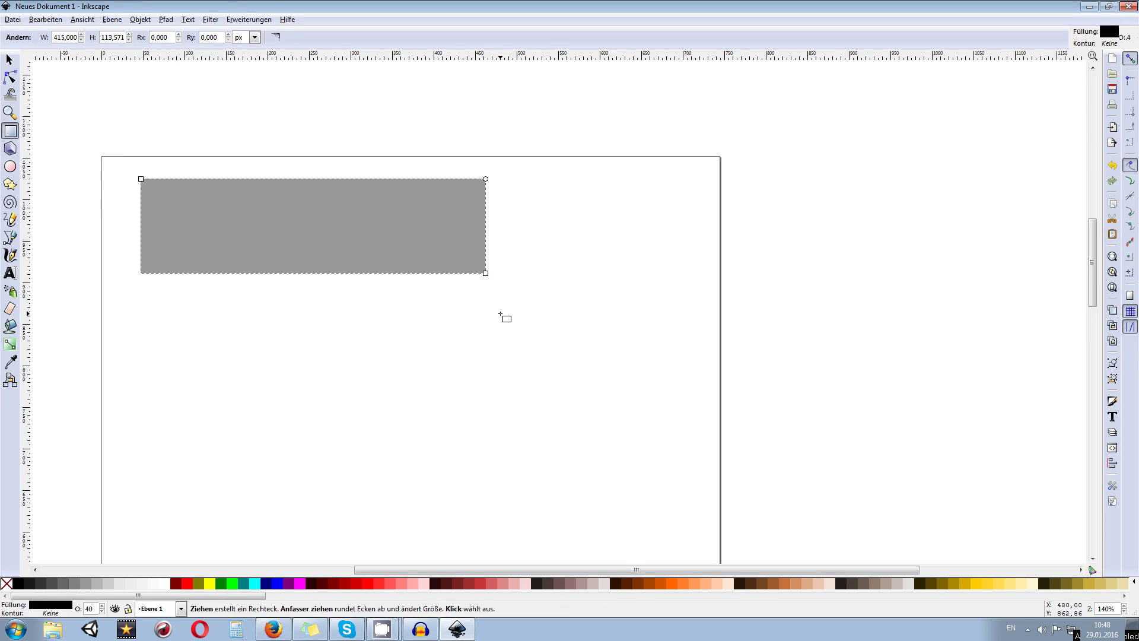
pyautogui.doubleClick(93, 610)
pyautogui.moveTo(94, 610); pyautogui.dragTo(86, 610)
pyautogui.write('100')
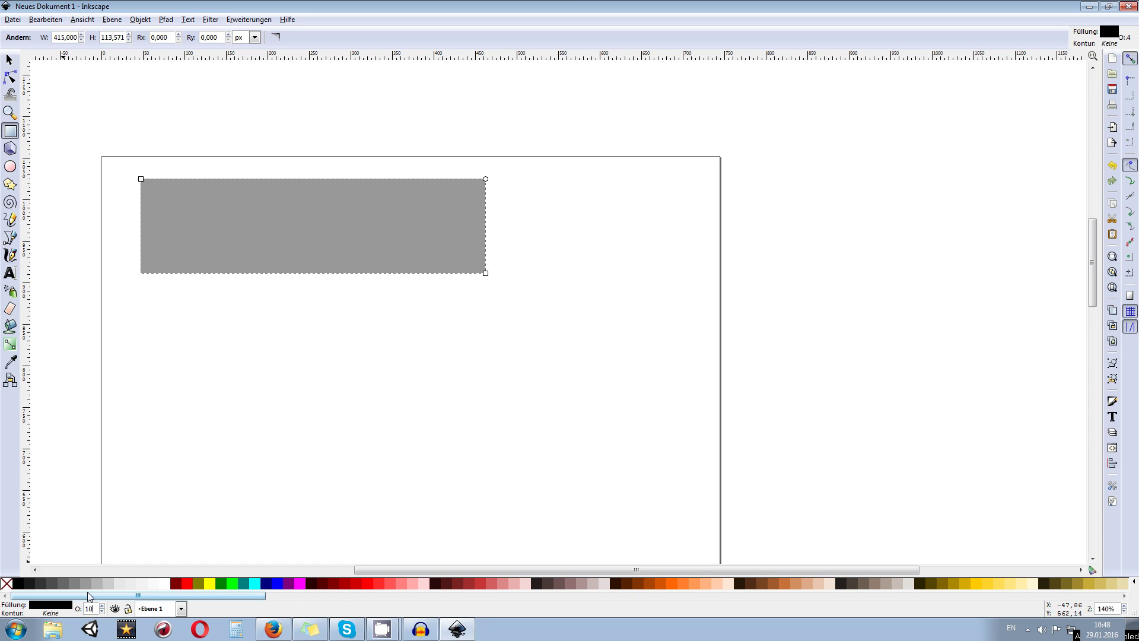
pyautogui.press('Return')
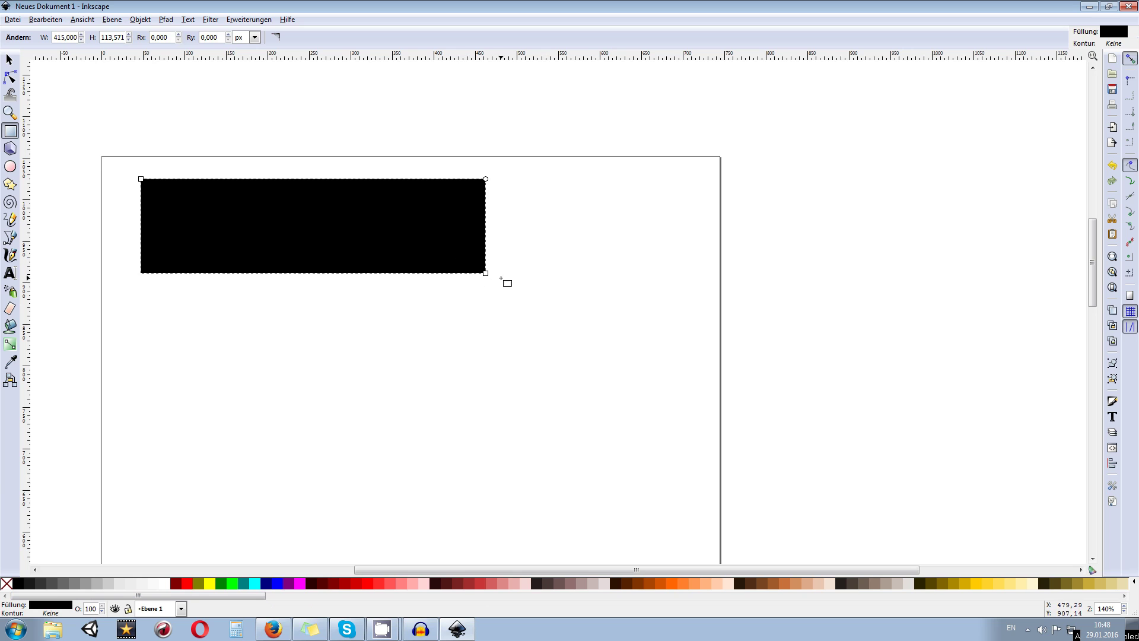
# - Resize the black rectangle into a wider, flatter bar of about 499 by 66 px
pyautogui.moveTo(485, 273); pyautogui.dragTo(555, 233)
pyautogui.scroll(6, 306, 242)
pyautogui.scroll(-3, 321, 267)
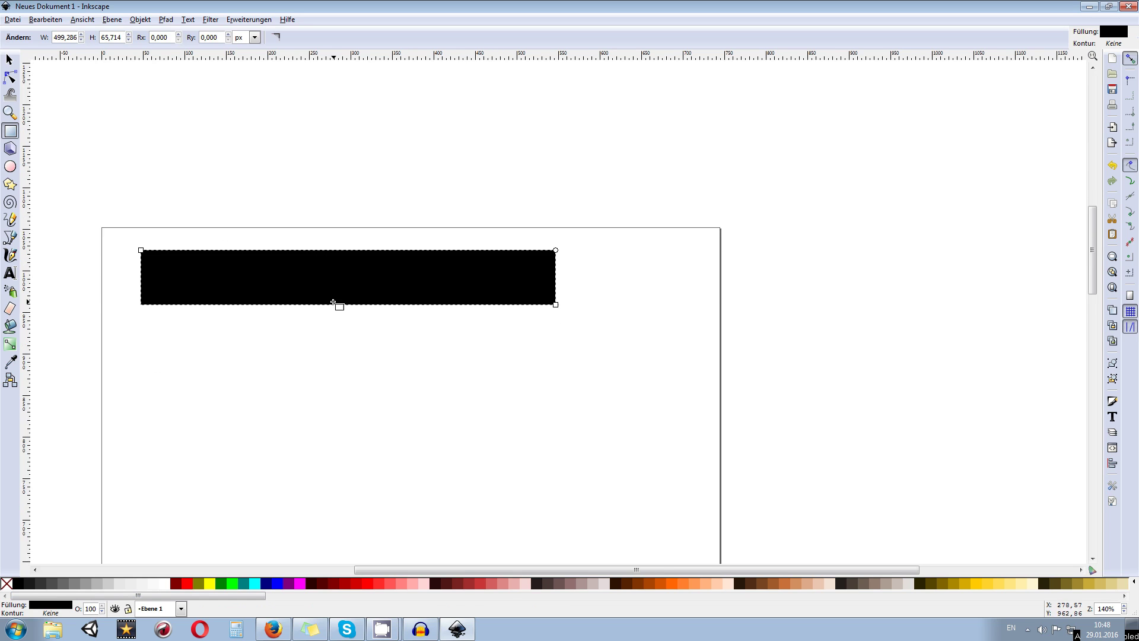
pyautogui.scroll(2, 338, 297)
pyautogui.scroll(-1, 343, 300)
pyautogui.hscroll(-2, 570, 166)
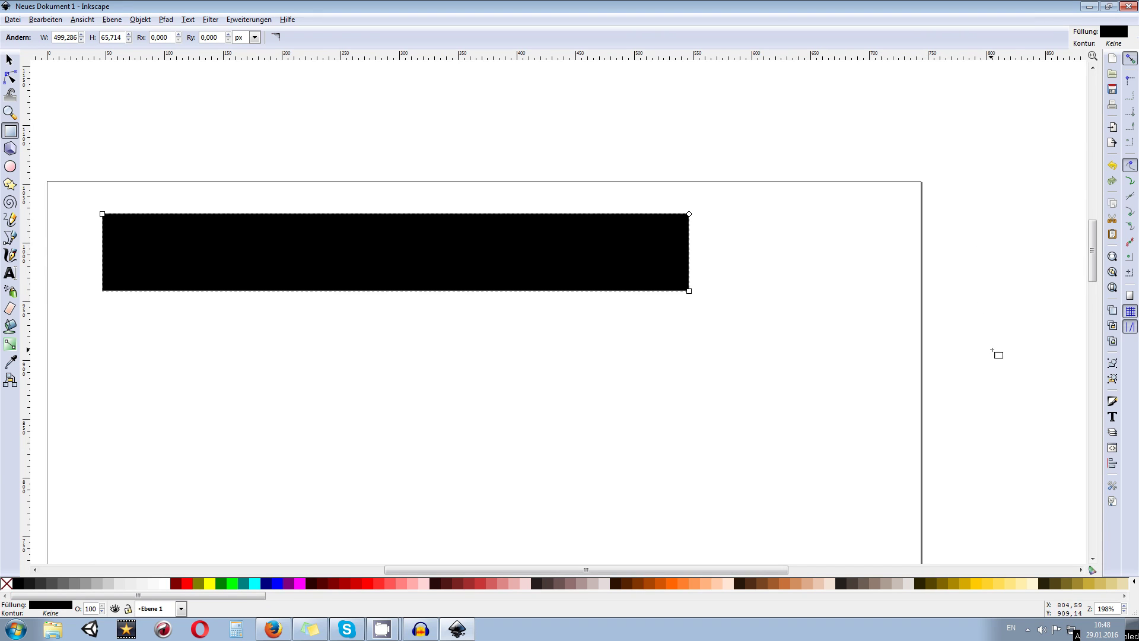
# - Open the Fill and Stroke settings and review the fill, stroke paint and stroke style options
pyautogui.click(1112, 402)
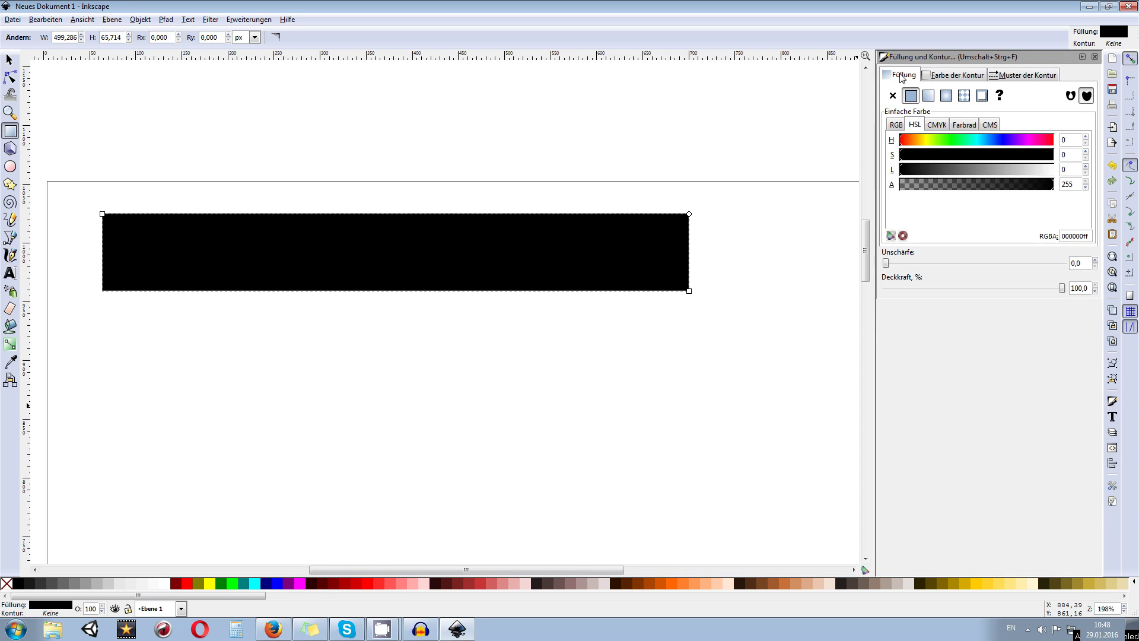
pyautogui.click(967, 80)
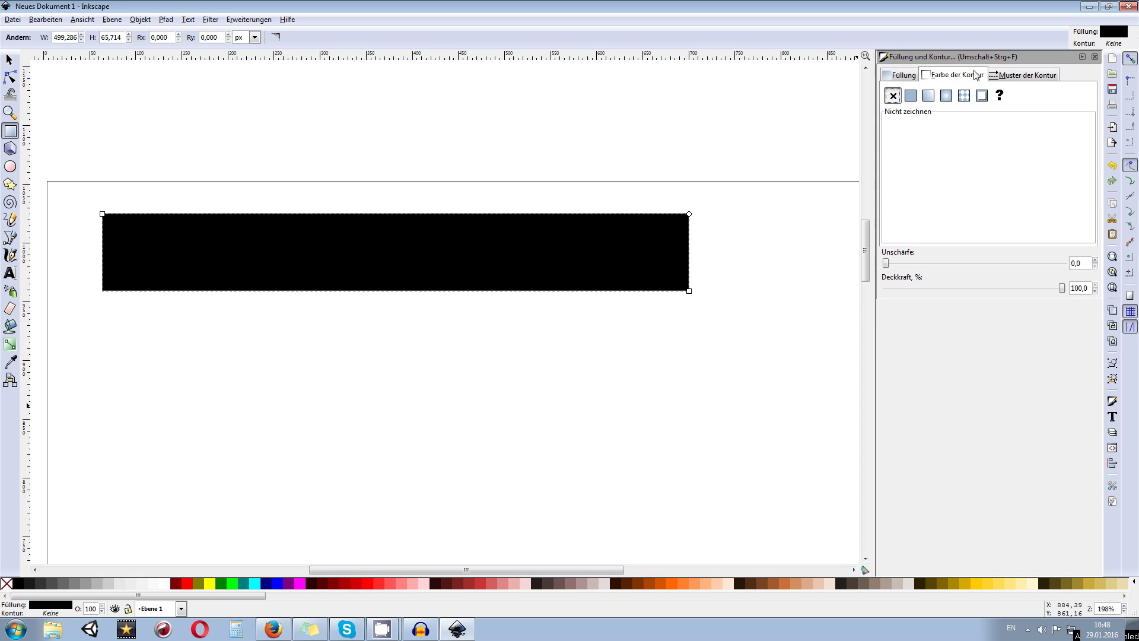
pyautogui.click(1014, 78)
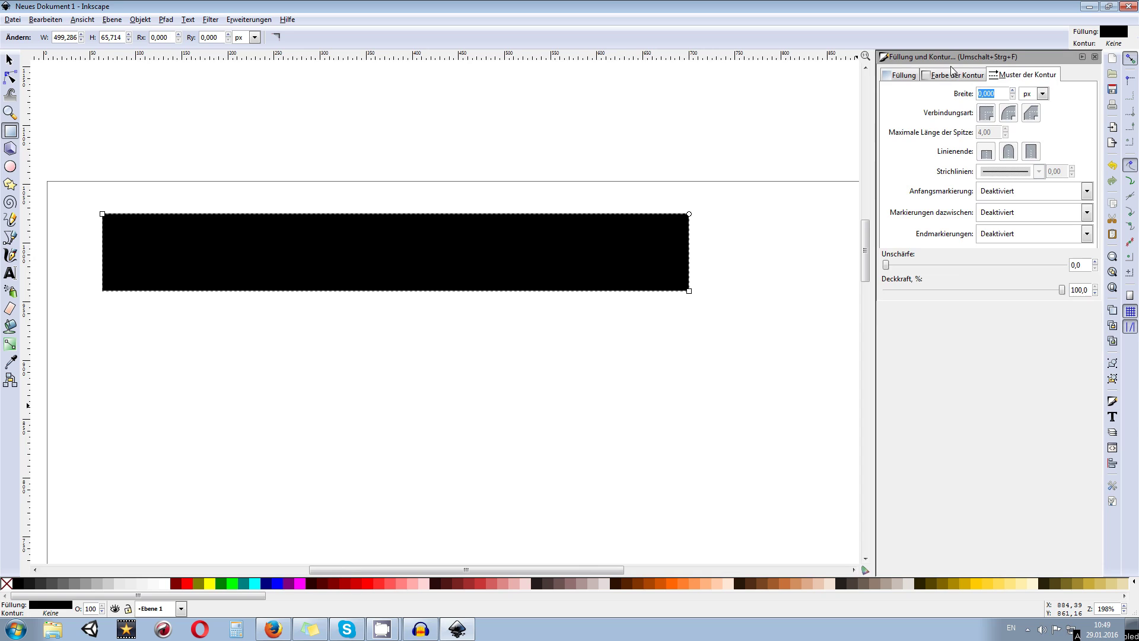
pyautogui.click(897, 75)
pyautogui.click(1017, 76)
# - Move the black bar to about X 64, Y 936 px and rotate it slightly counterclockwise
pyautogui.click(10, 60)
pyautogui.moveTo(230, 249); pyautogui.dragTo(282, 290)
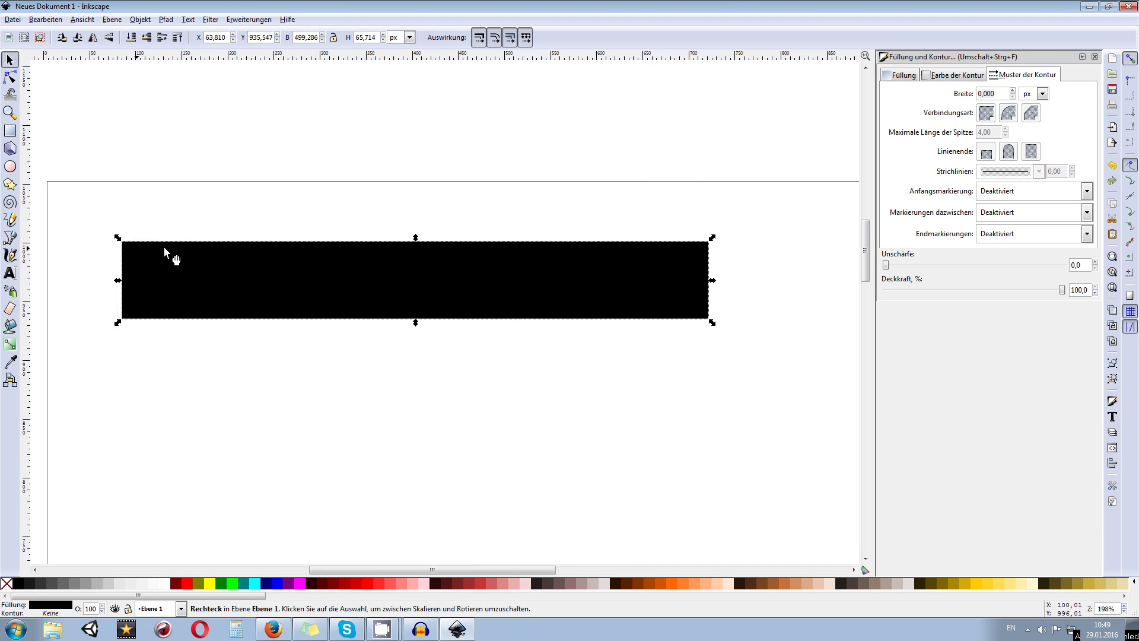
pyautogui.click(195, 270)
pyautogui.moveTo(118, 237); pyautogui.dragTo(98, 259)
# - Switch the keyboard input language to Deutsch (Deutschland) and undo the bar's rotation
pyautogui.hotkey('ctrl', 'y')
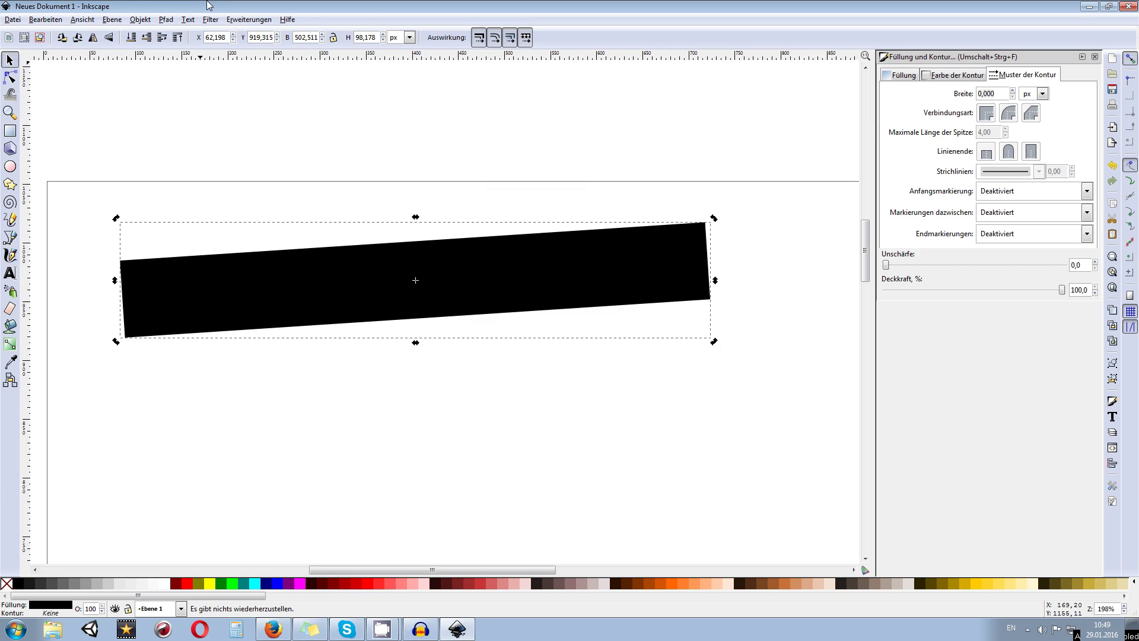
pyautogui.hotkey('ctrl', 'y')
pyautogui.hotkey('ctrl', 'y')
pyautogui.click(1011, 628)
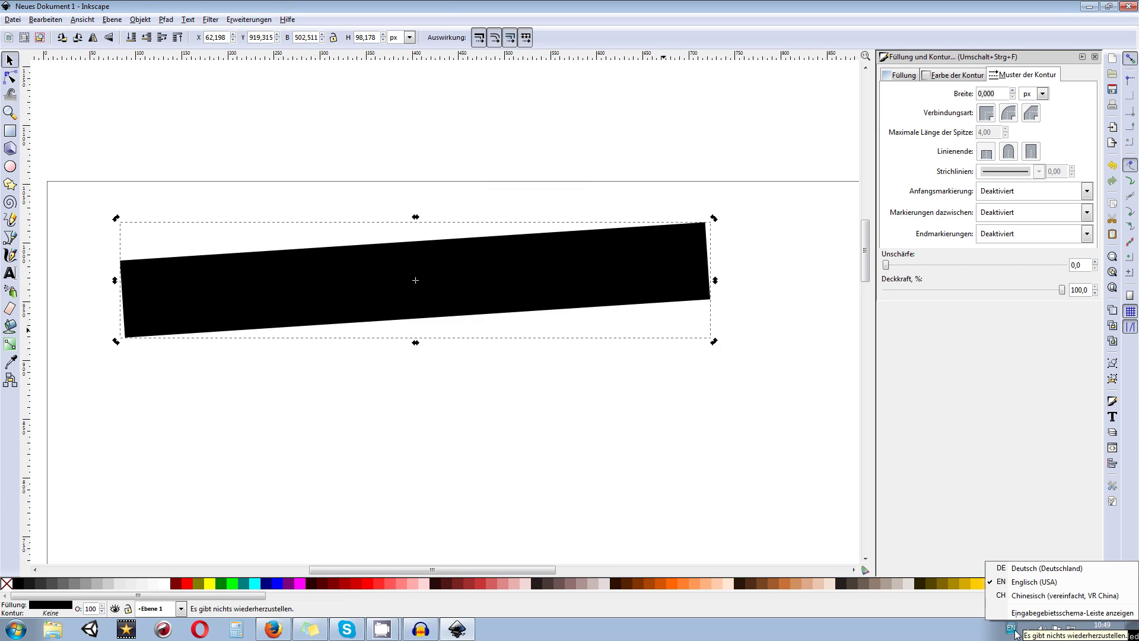
pyautogui.click(1018, 568)
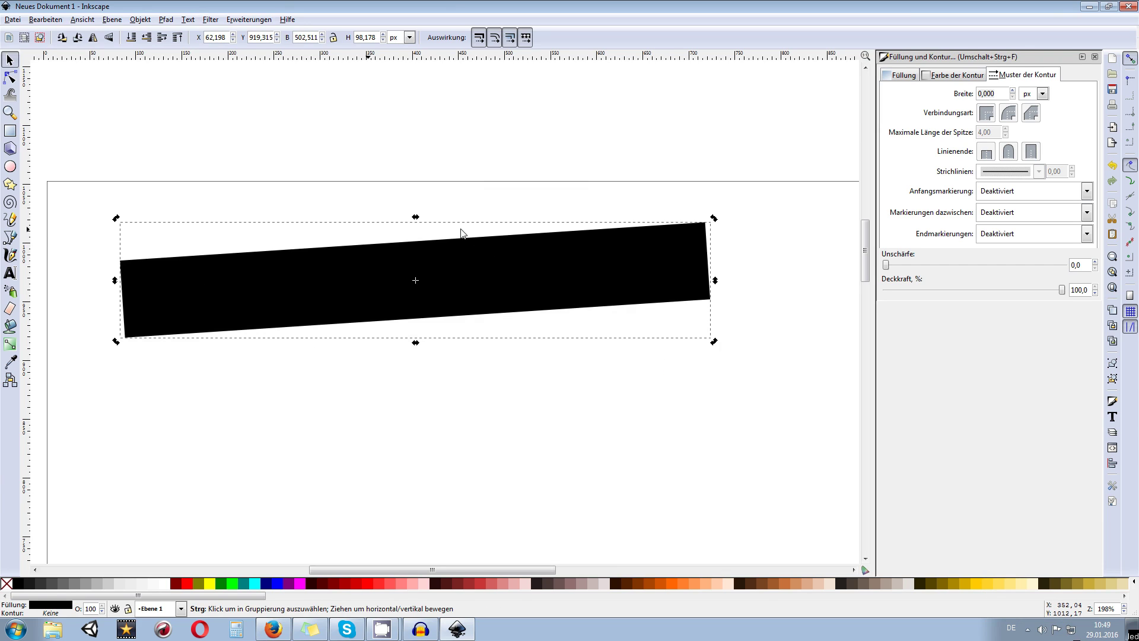
pyautogui.hotkey('ctrl', 'z')
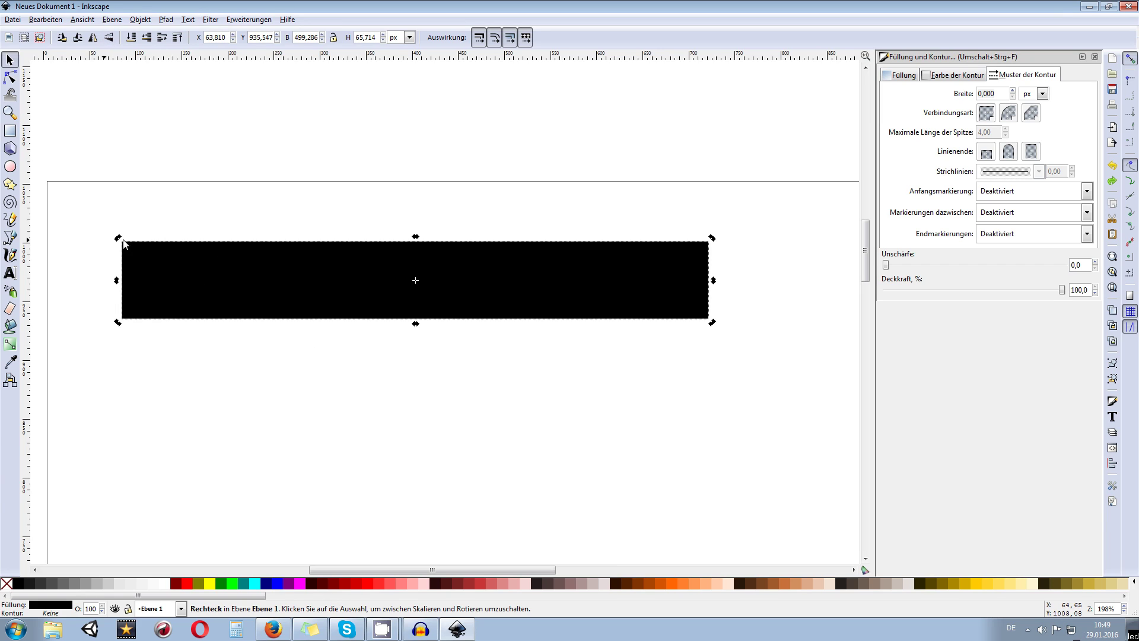
# - Enlarge the black bar from its upper-left corner to about 510 by 95 px, undoing the last unwanted change
pyautogui.click(334, 261)
pyautogui.moveTo(118, 239)
pyautogui.mouseDown()
pyautogui.moveTo(45, 168)
pyautogui.moveTo(108, 207)
pyautogui.moveTo(89, 224)
pyautogui.moveTo(130, 248)
pyautogui.mouseUp()
pyautogui.click(163, 260)
pyautogui.hotkey('ctrl', 'z')
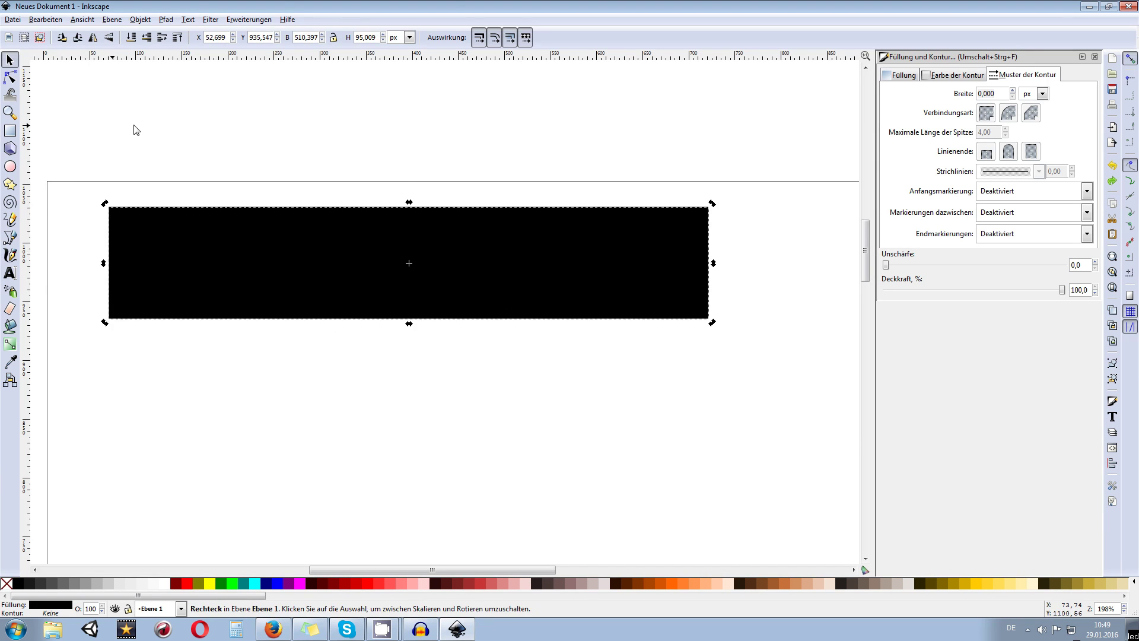
pyautogui.click(129, 246)
# - Round the black bar's corners to a radius of about 18 px
pyautogui.scroll(1, 190, 261)
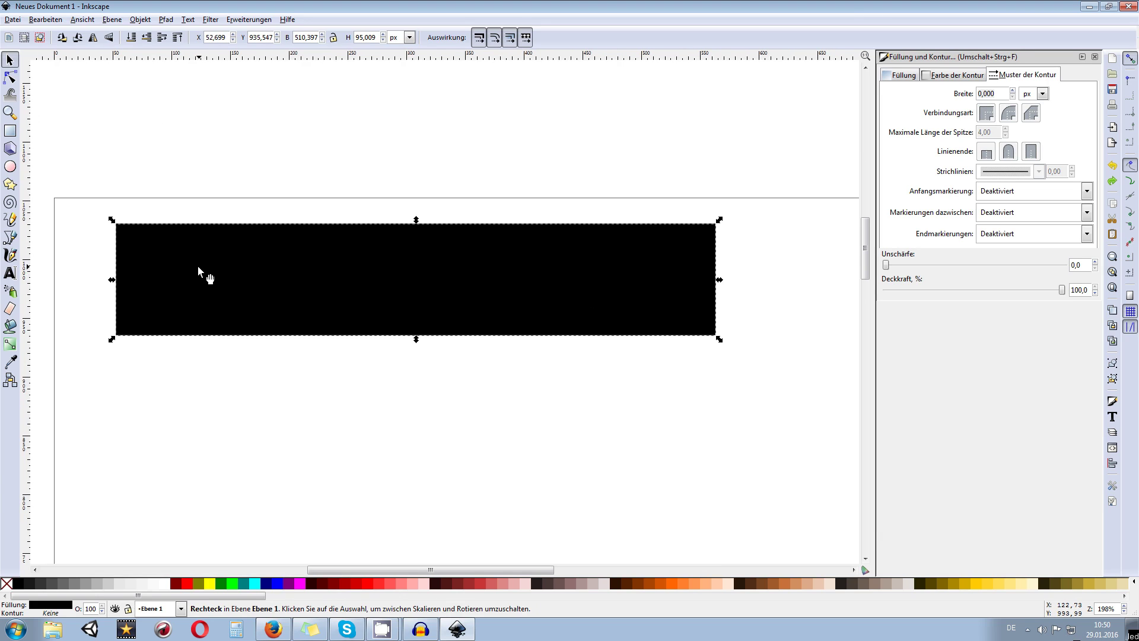
pyautogui.scroll(-3, 197, 265)
pyautogui.scroll(2, 205, 221)
pyautogui.click(16, 131)
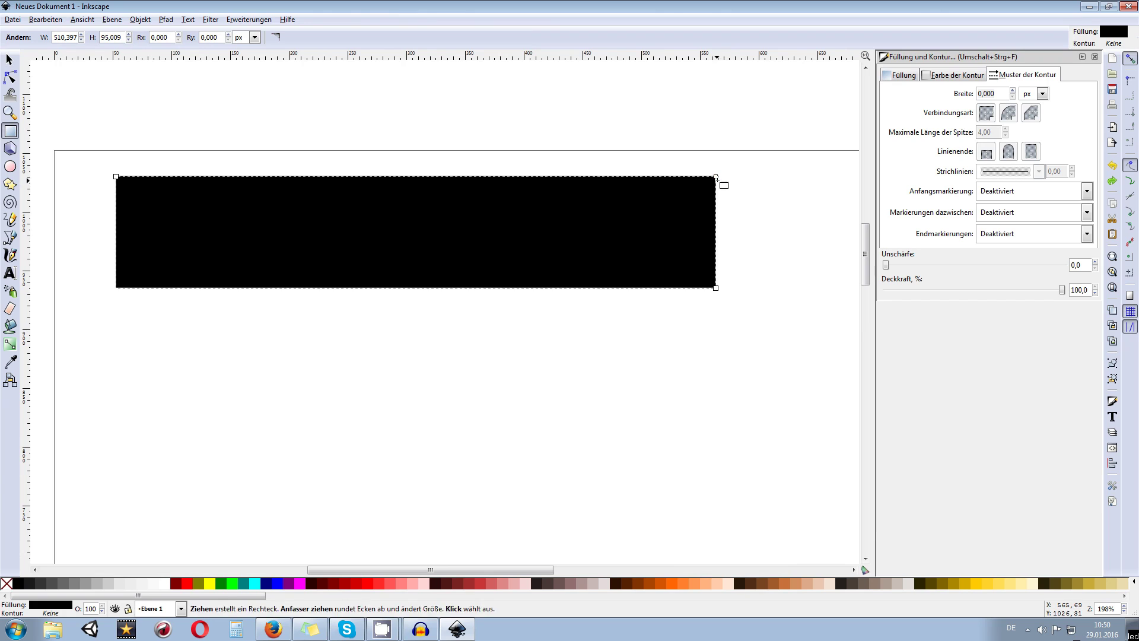
pyautogui.moveTo(716, 178); pyautogui.dragTo(723, 239)
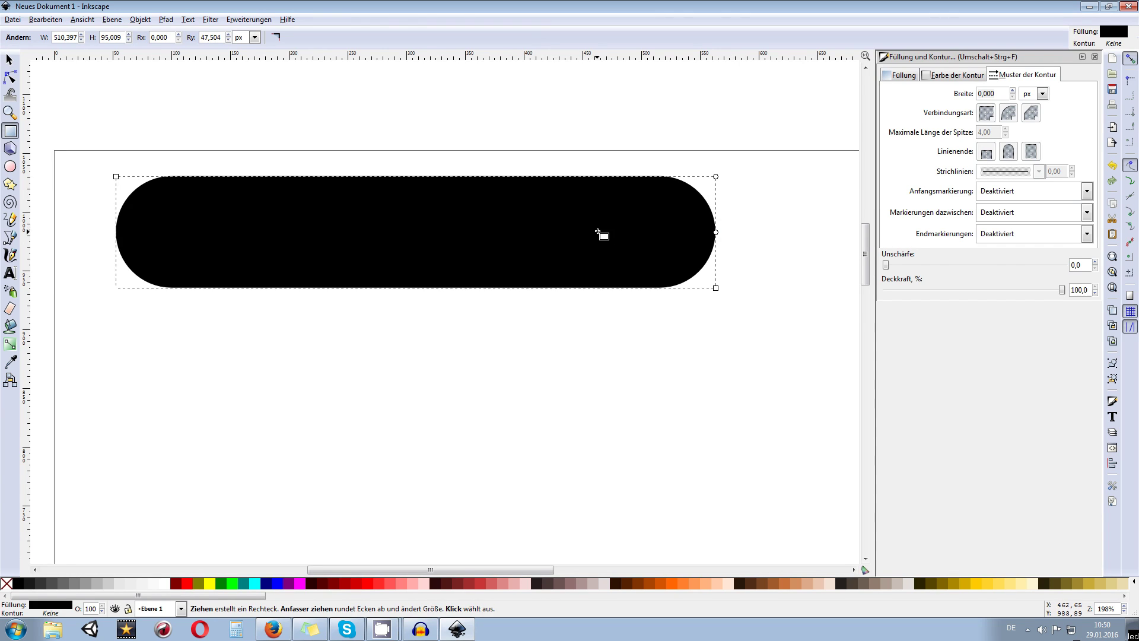
pyautogui.moveTo(716, 232); pyautogui.dragTo(717, 198)
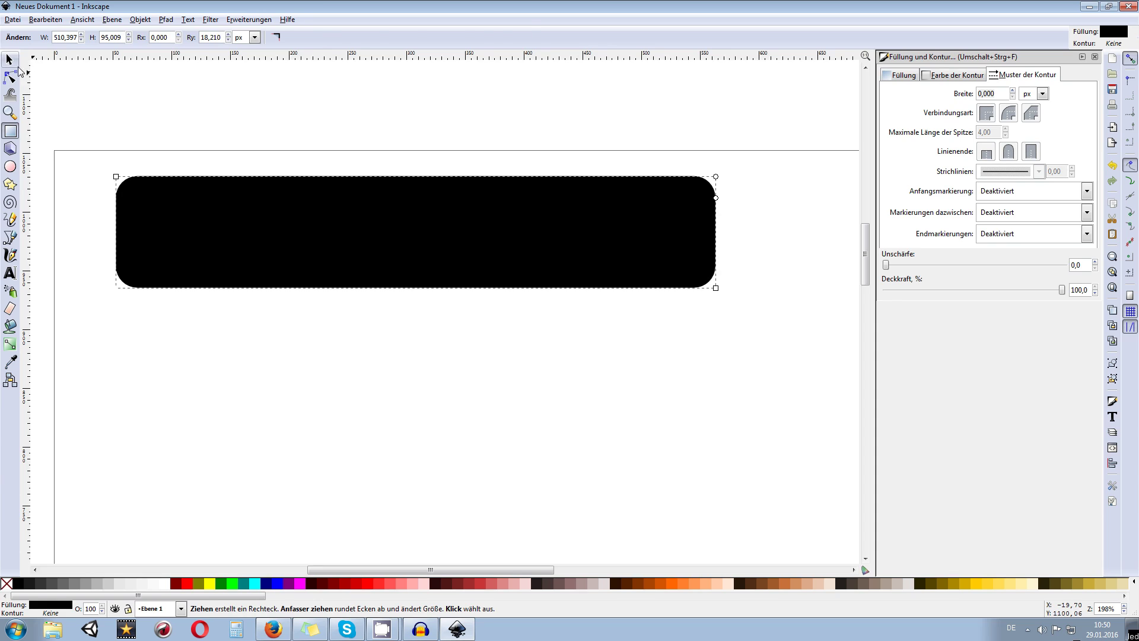
# - Duplicate the rounded bar below the original and shrink the copy to about 499 by 93 px
pyautogui.click(9, 59)
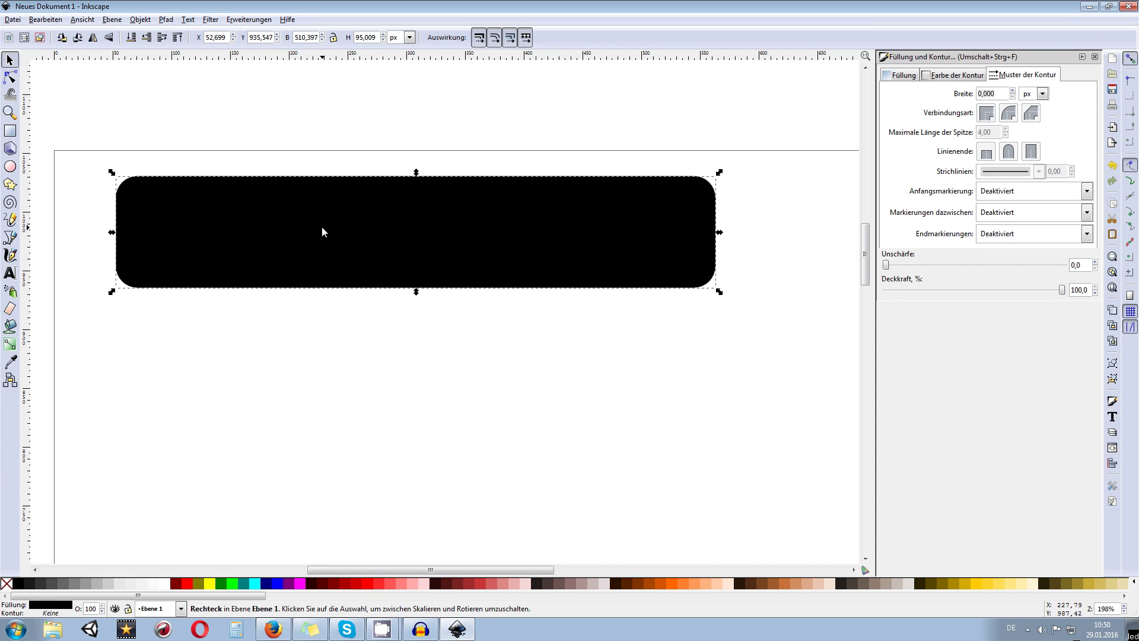
pyautogui.hotkey('ctrl', 'd')
pyautogui.moveTo(321, 229); pyautogui.dragTo(325, 376)
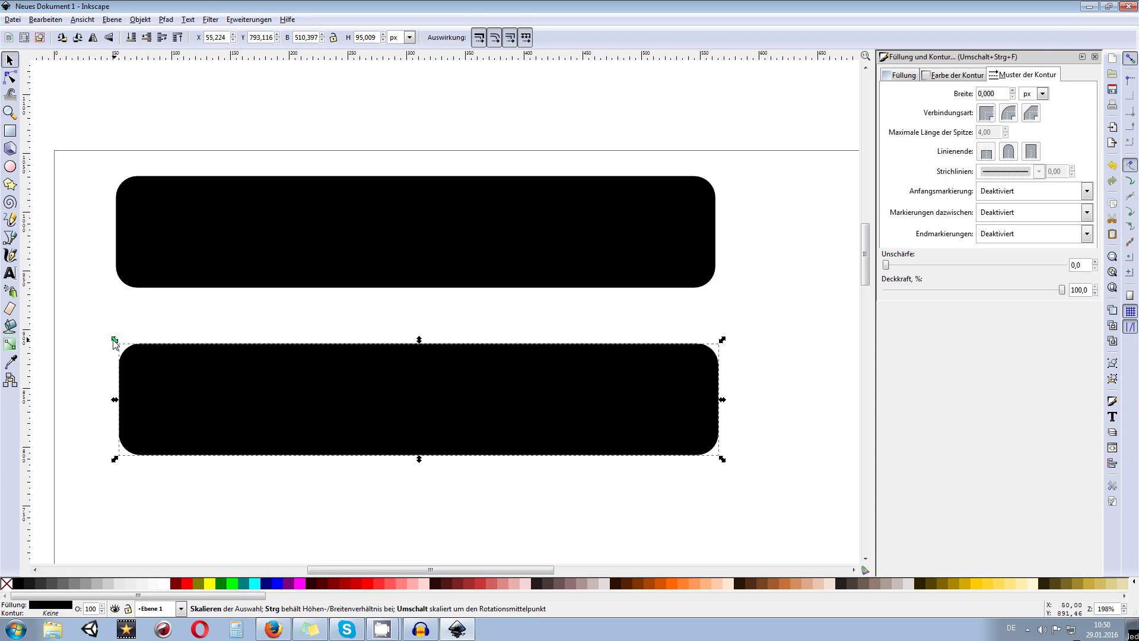
pyautogui.moveTo(112, 339); pyautogui.dragTo(137, 343)
pyautogui.moveTo(435, 341)
pyautogui.mouseDown()
pyautogui.moveTo(427, 356)
pyautogui.moveTo(419, 341)
pyautogui.mouseUp()
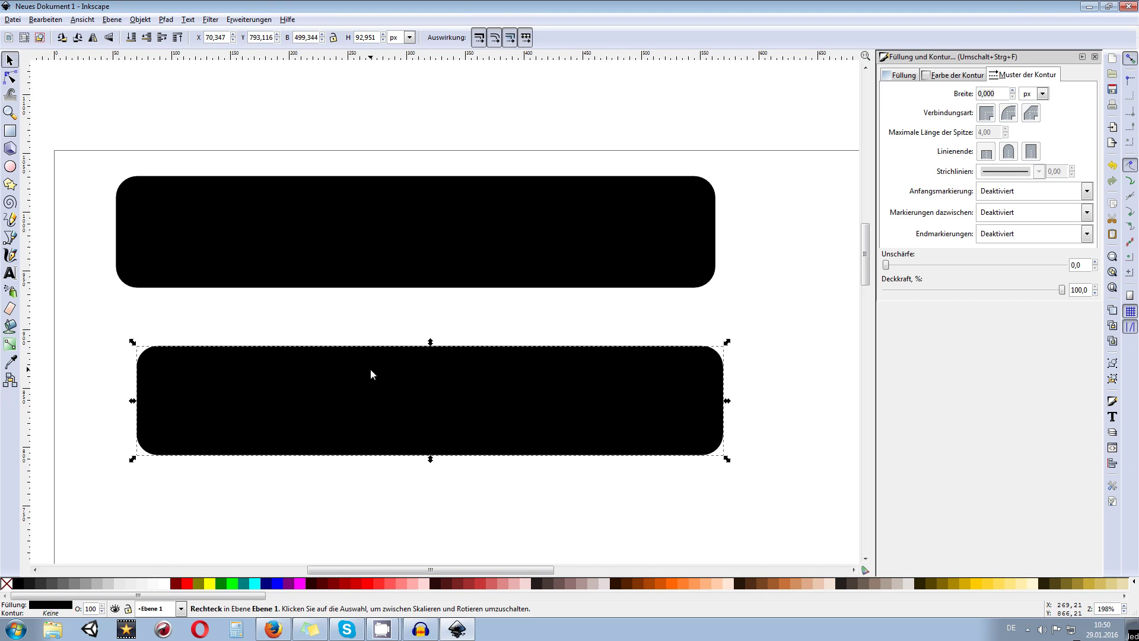
# - Fill the copy red and fit it inside the black bar with a slightly reduced height
pyautogui.click(185, 584)
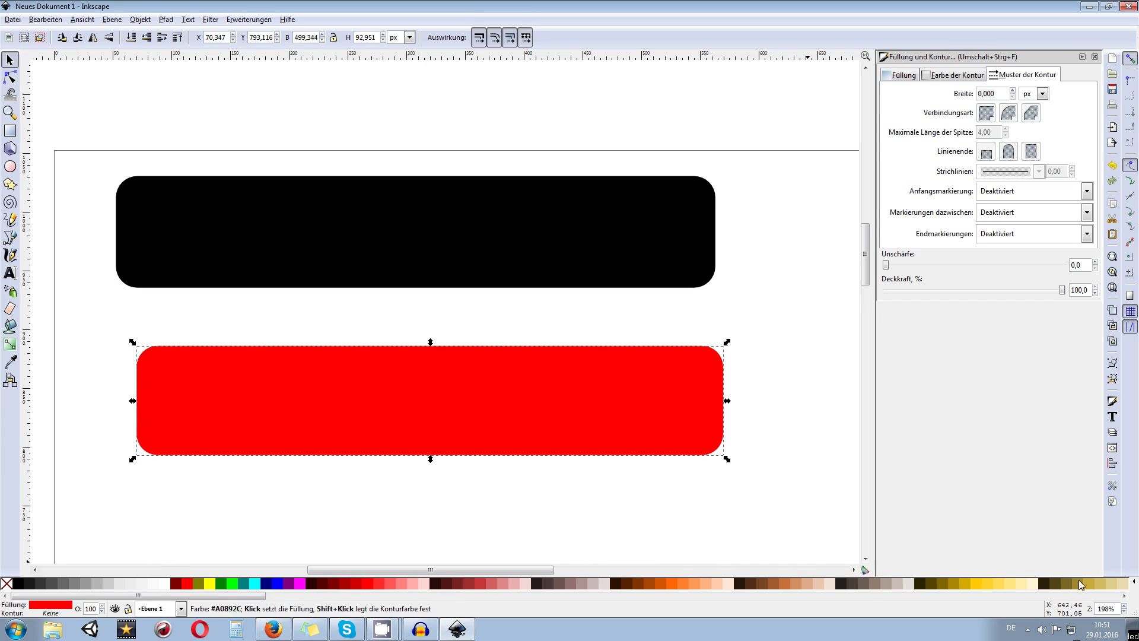
pyautogui.moveTo(137, 595)
pyautogui.mouseDown()
pyautogui.moveTo(946, 596)
pyautogui.moveTo(135, 595)
pyautogui.mouseUp()
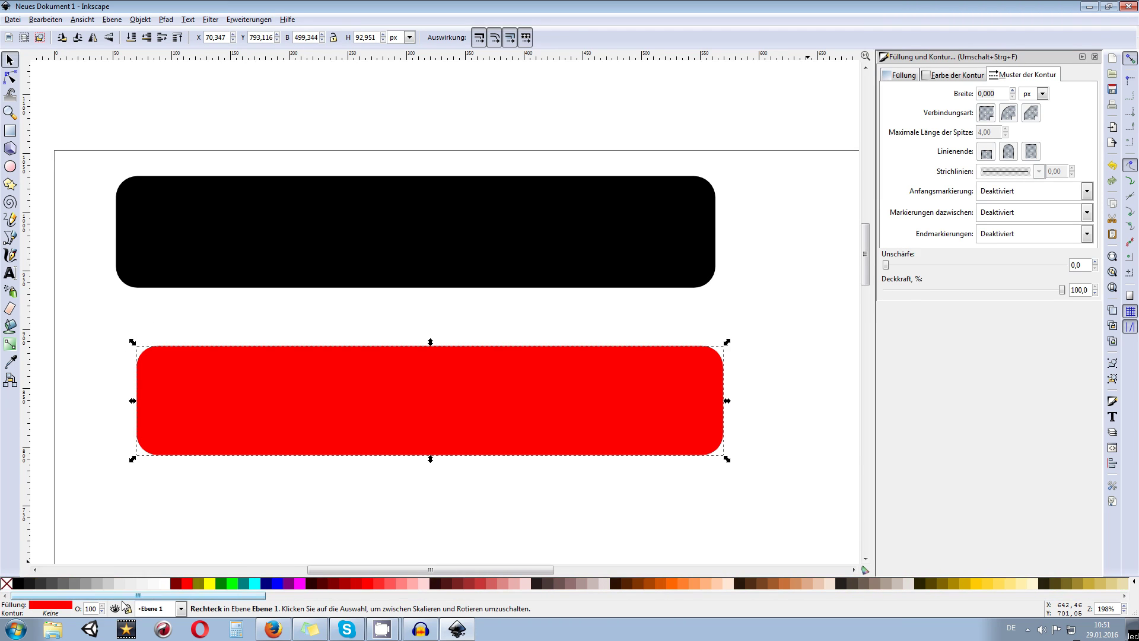
pyautogui.moveTo(304, 419); pyautogui.dragTo(298, 241)
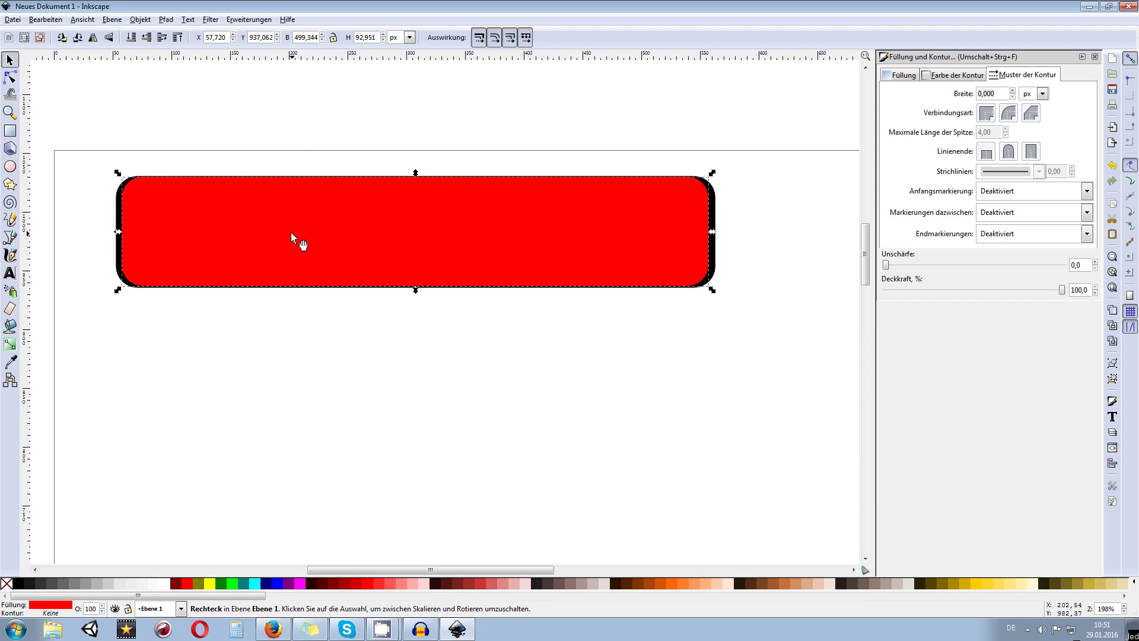
pyautogui.scroll(1, 297, 152)
pyautogui.moveTo(415, 196); pyautogui.dragTo(396, 232)
# - Center the red and black bars on each other horizontally and vertically, relative to the selection
pyautogui.moveTo(71, 148); pyautogui.dragTo(329, 173)
pyautogui.moveTo(63, 135); pyautogui.dragTo(776, 372)
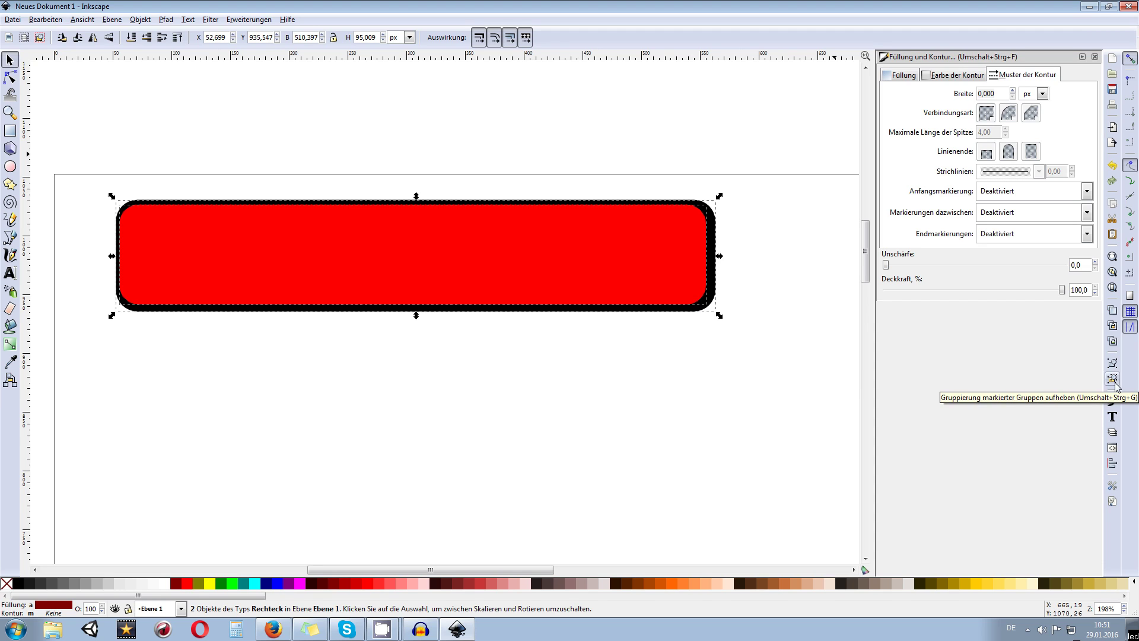
pyautogui.click(1112, 463)
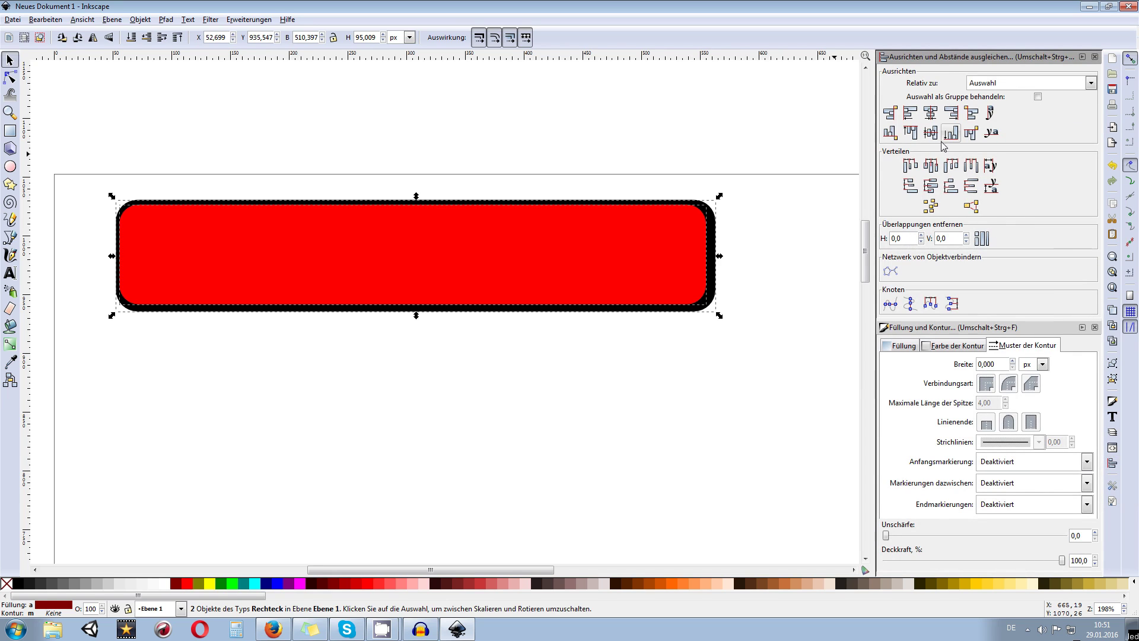
pyautogui.click(932, 118)
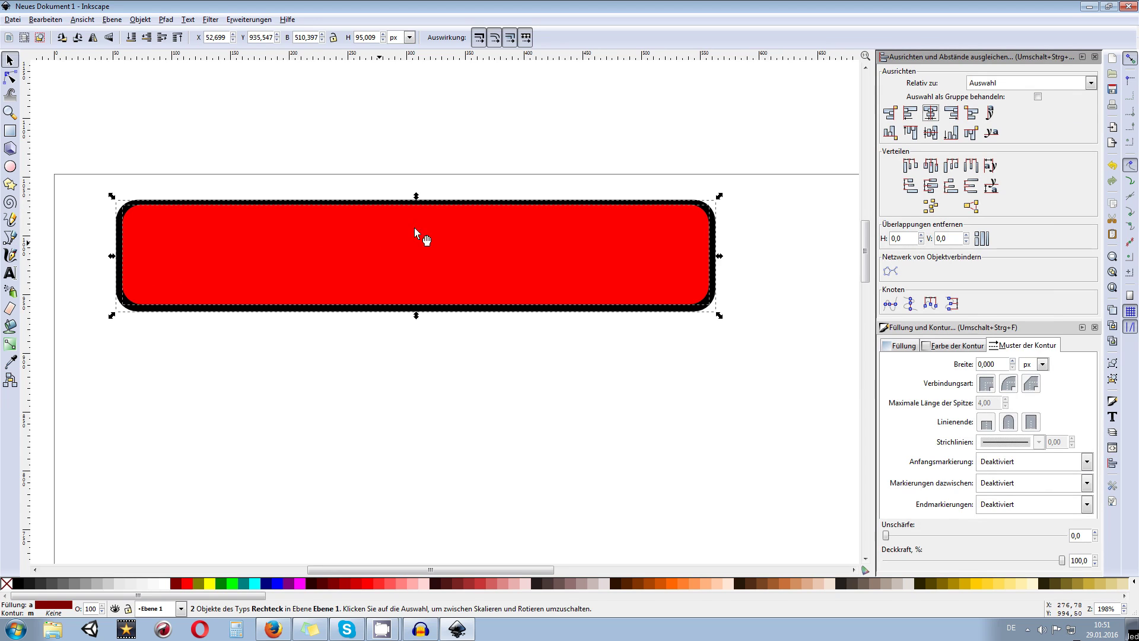
pyautogui.click(930, 132)
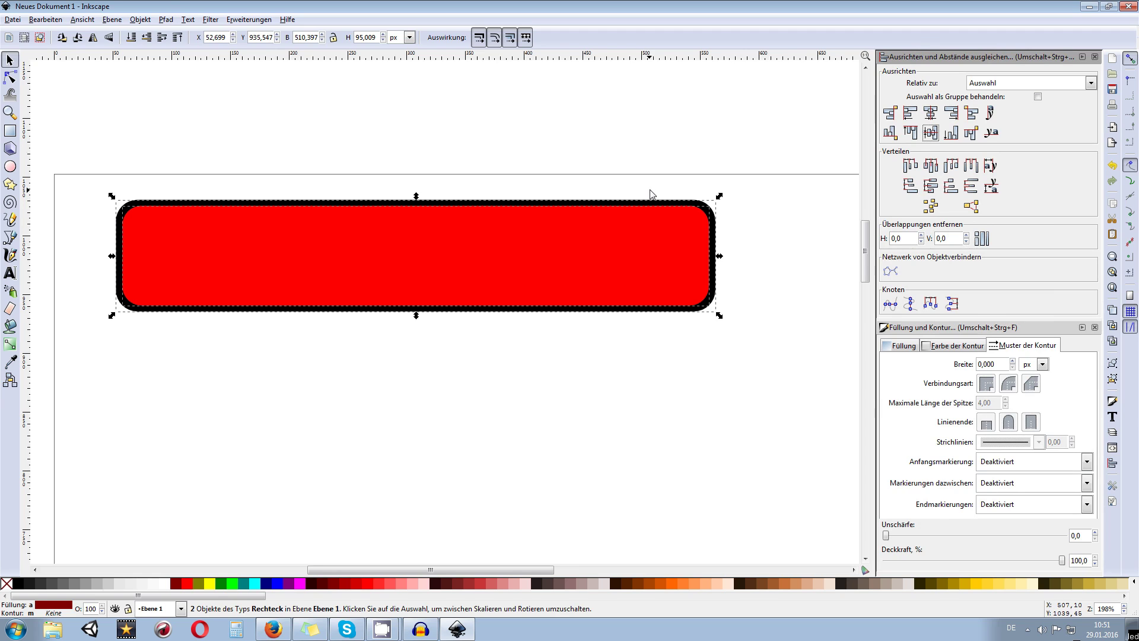
# - Apply a linear gradient to the red bar, running vertically from its upper edge to its lower edge
pyautogui.click(502, 107)
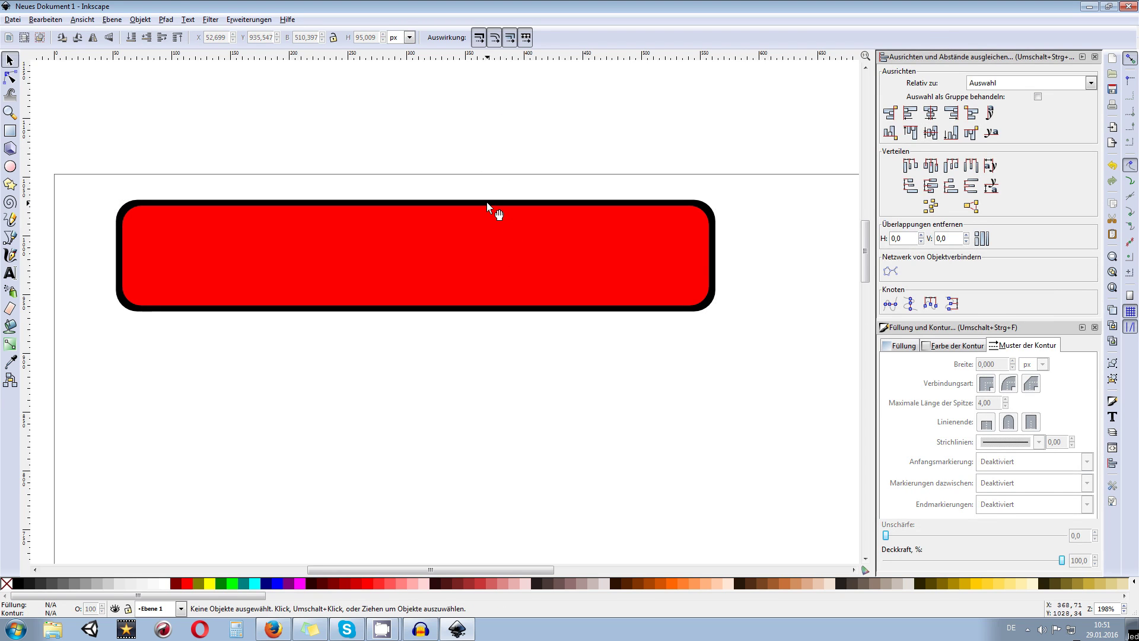
pyautogui.scroll(-2, 765, 172)
pyautogui.scroll(2, 762, 172)
pyautogui.click(599, 233)
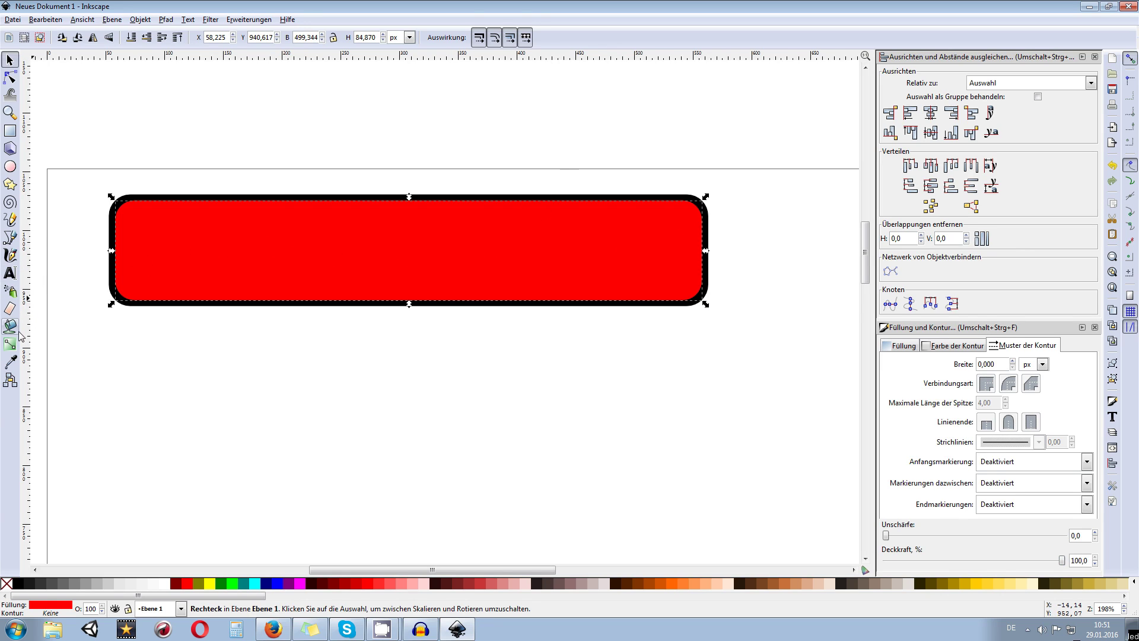
pyautogui.click(11, 343)
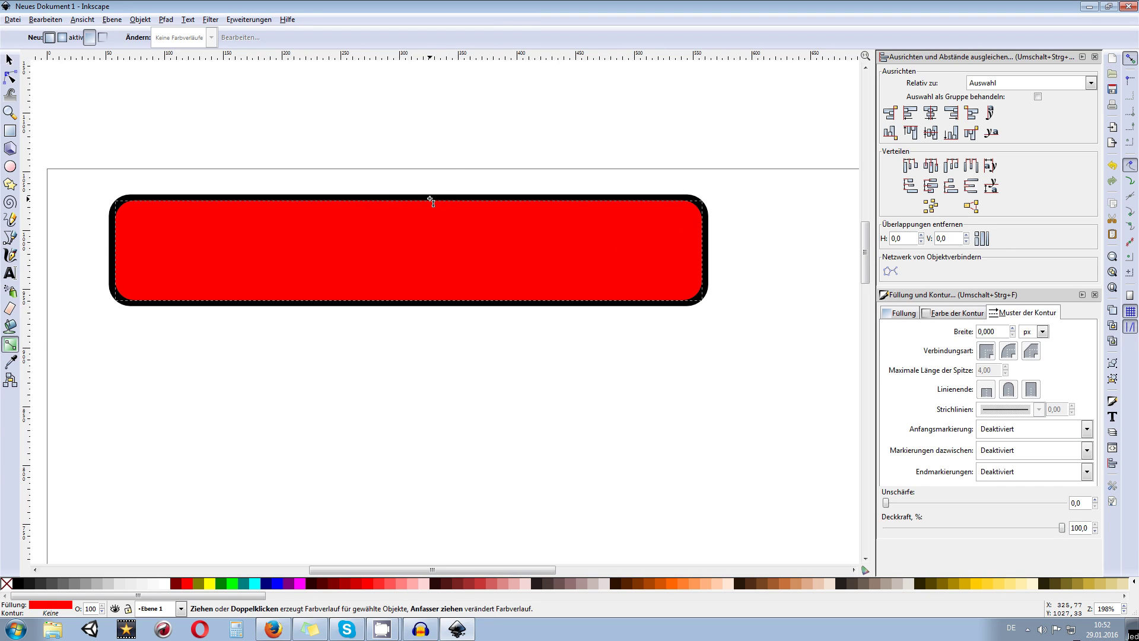
pyautogui.moveTo(426, 202); pyautogui.dragTo(430, 302)
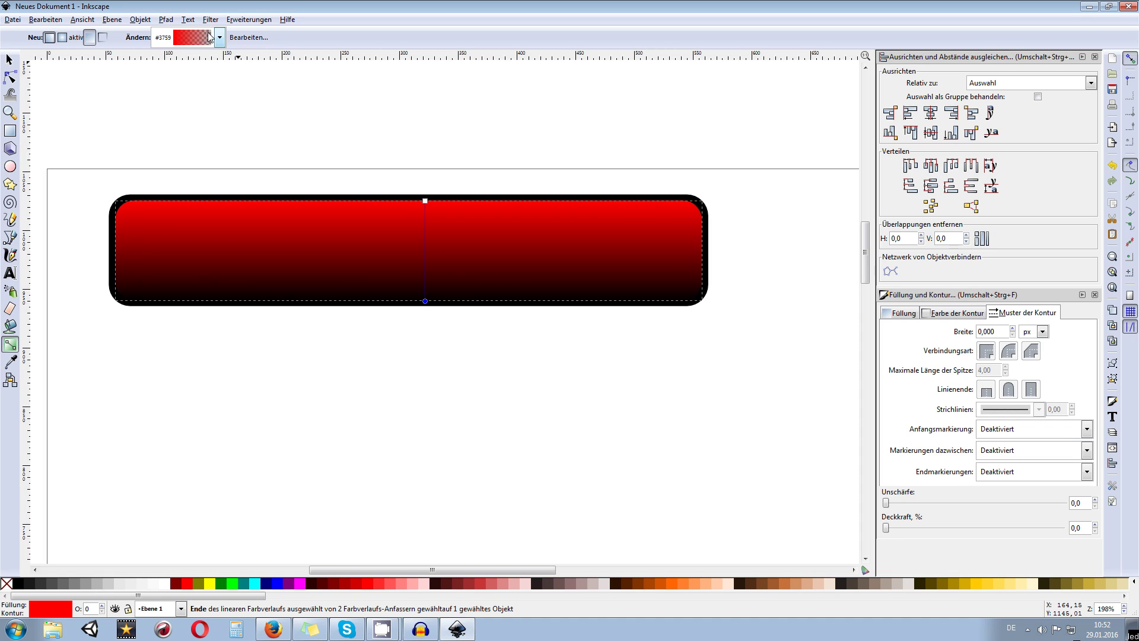
# - Edit the red bar's gradient and make its end stop fully opaque with an alpha of 255
pyautogui.click(242, 36)
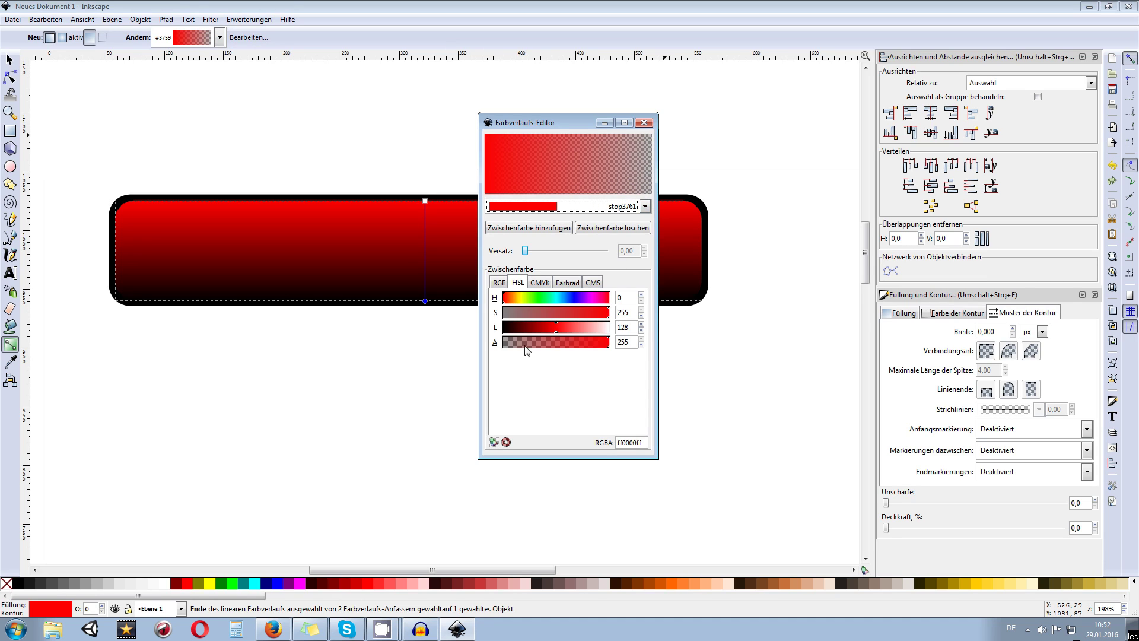
pyautogui.click(613, 207)
pyautogui.click(514, 225)
pyautogui.moveTo(503, 347); pyautogui.dragTo(625, 355)
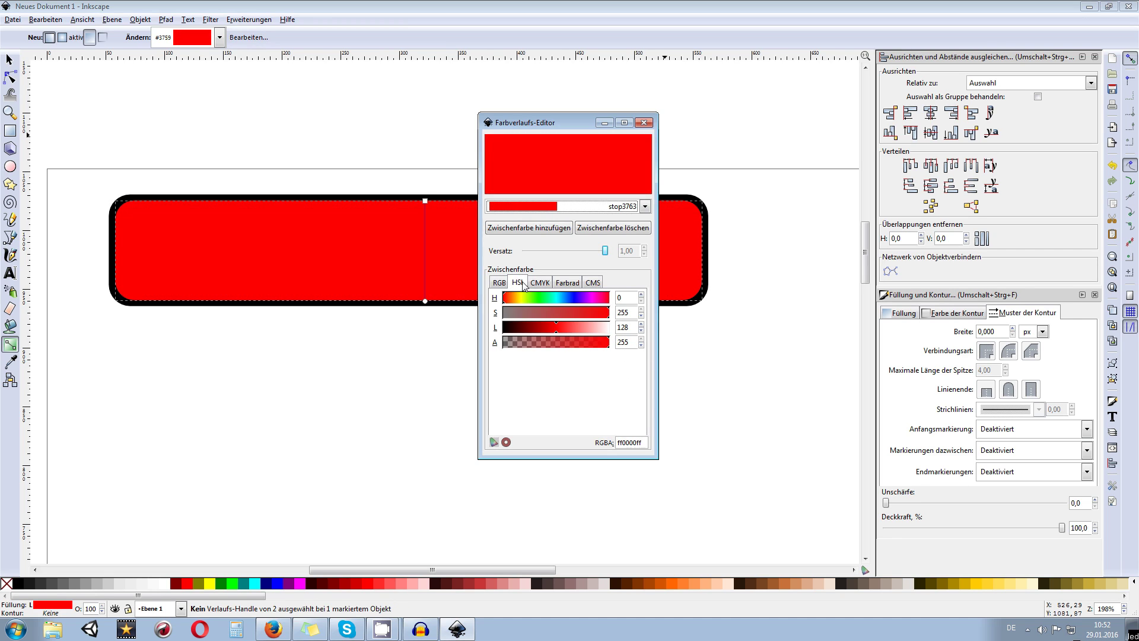
# - Try darkening the gradient's end stop to black with a lightness of 0, and undo that change
pyautogui.click(509, 282)
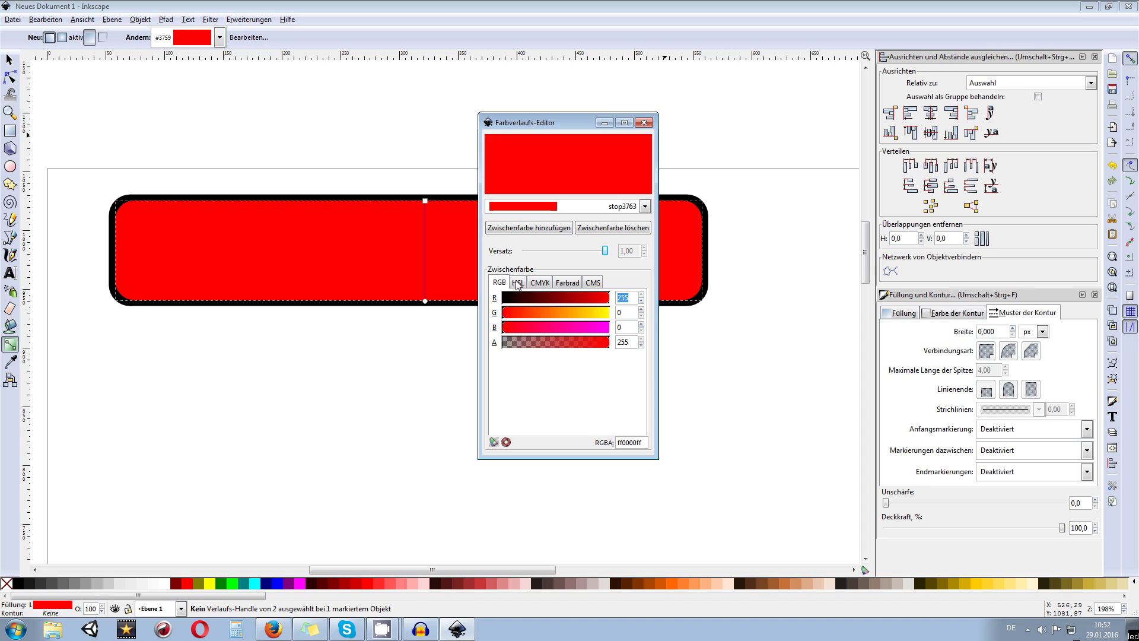
pyautogui.click(517, 282)
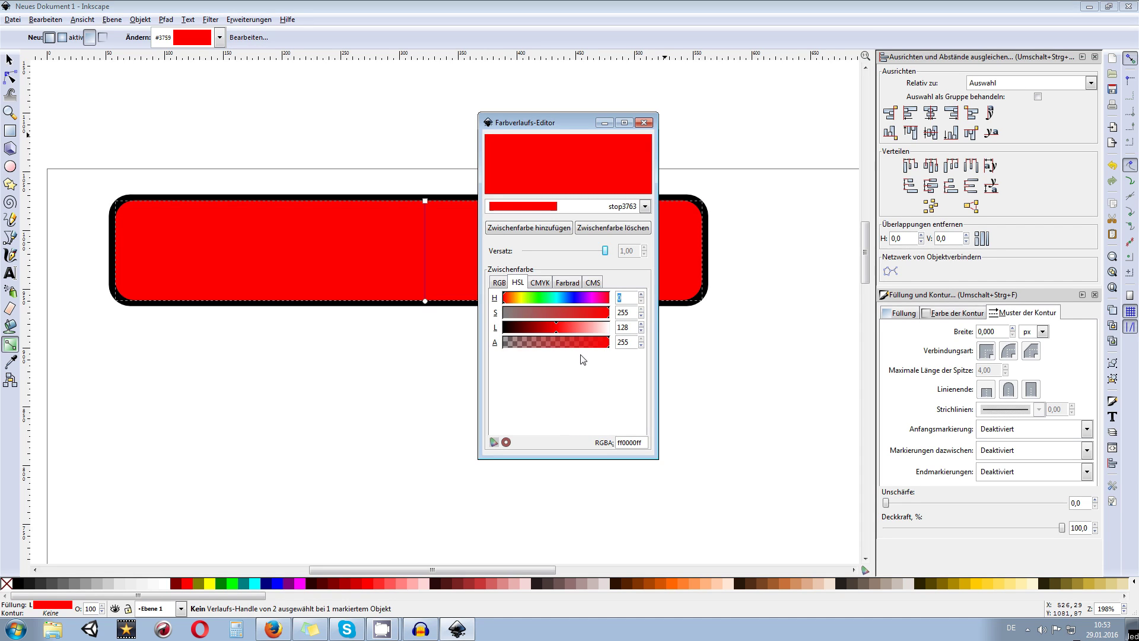
pyautogui.moveTo(557, 330); pyautogui.dragTo(498, 333)
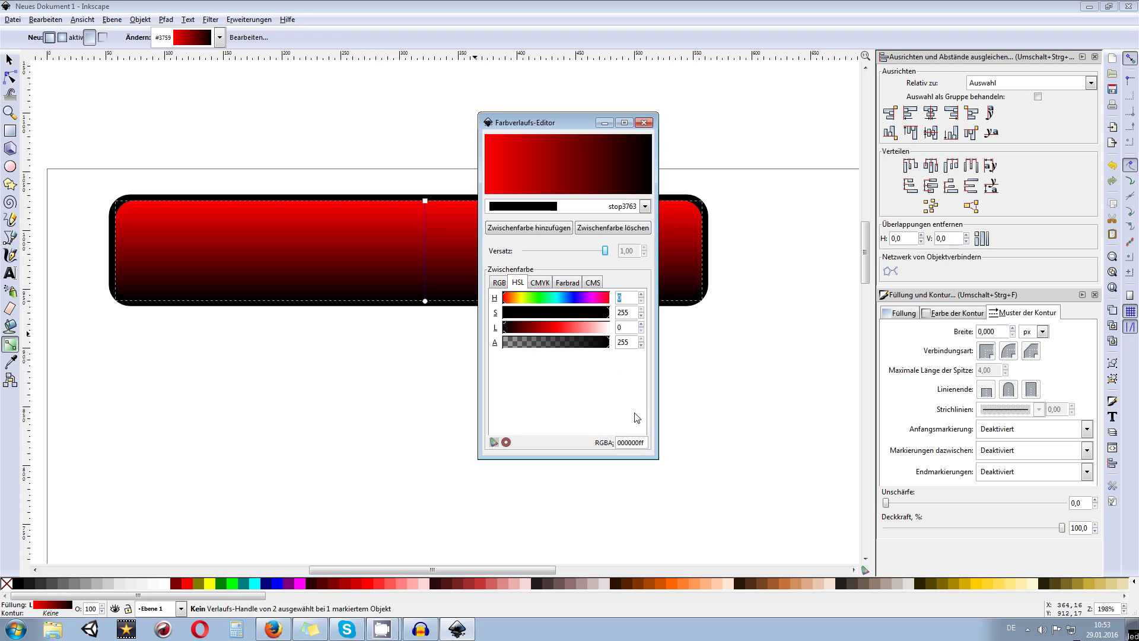
pyautogui.hotkey('ctrl', 'z')
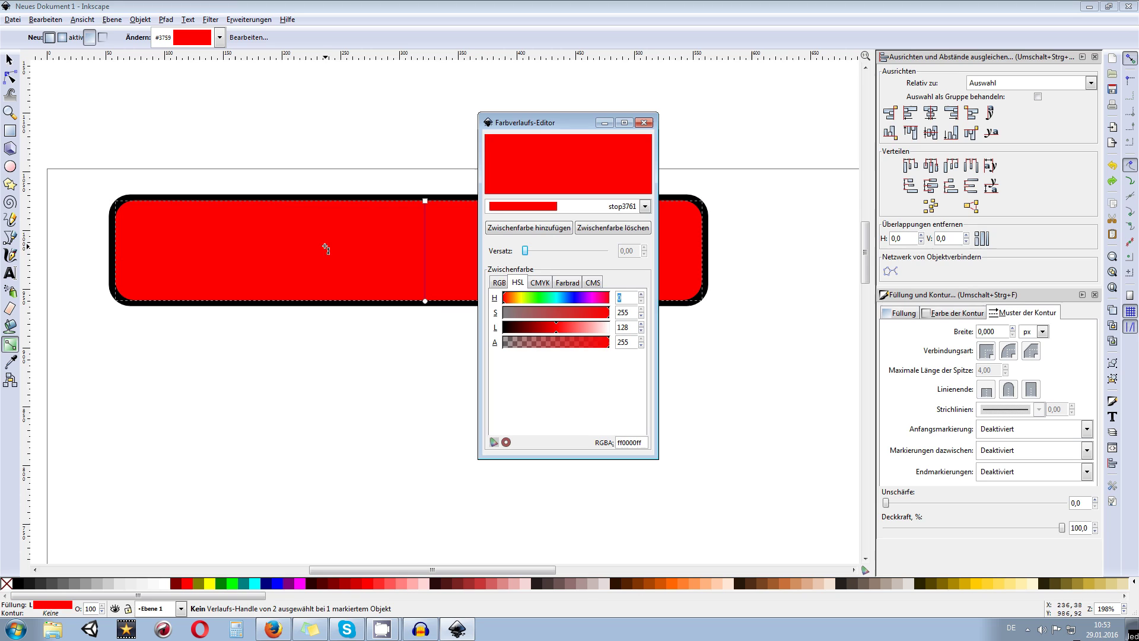
# - Add an intermediate stop at the gradient's midpoint and set its lightness to 0
pyautogui.click(570, 209)
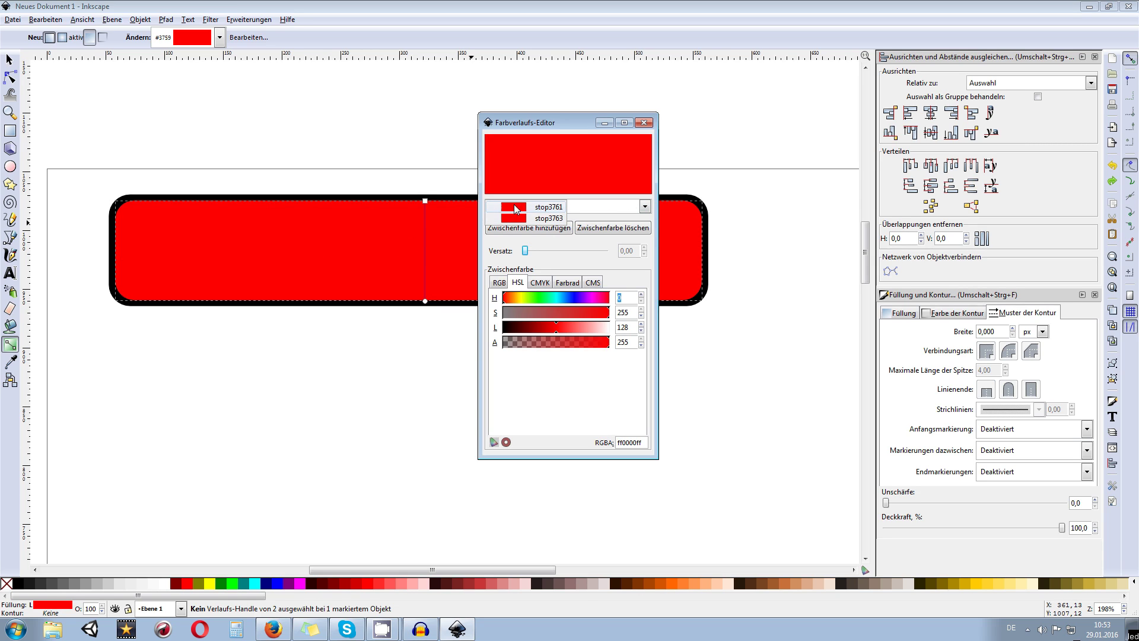
pyautogui.click(584, 208)
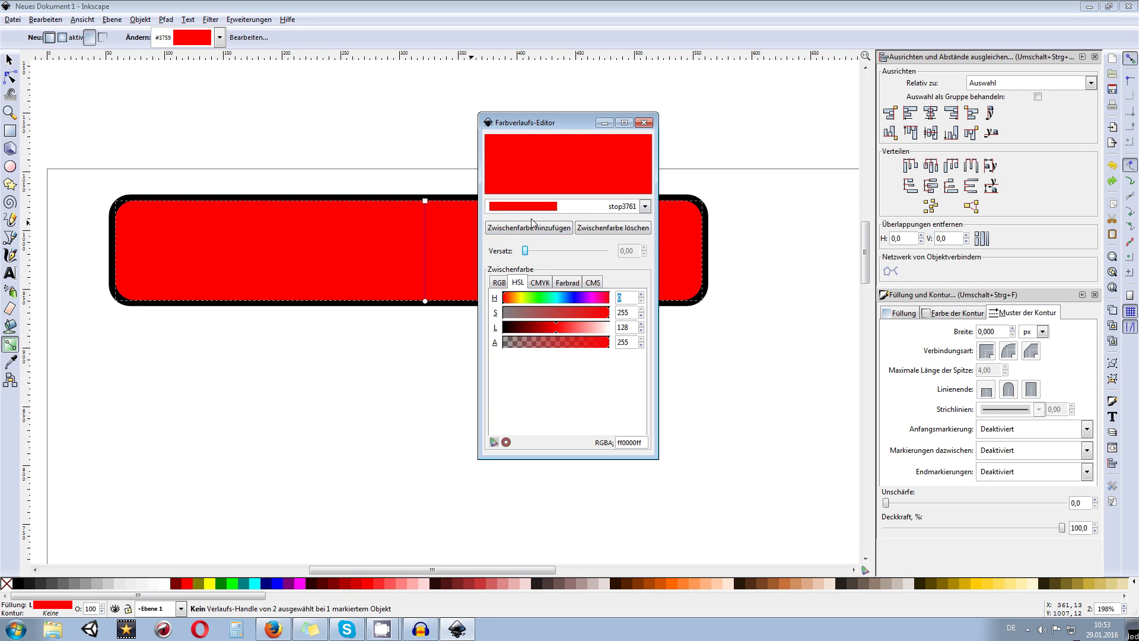
pyautogui.click(578, 212)
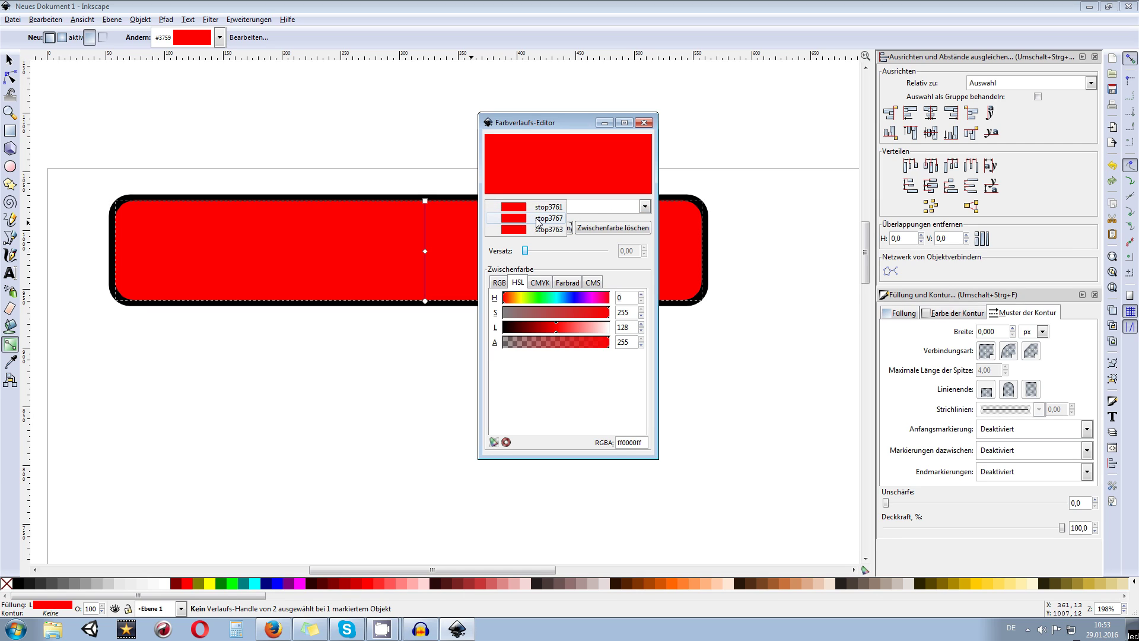
pyautogui.click(538, 220)
pyautogui.moveTo(550, 330); pyautogui.dragTo(506, 336)
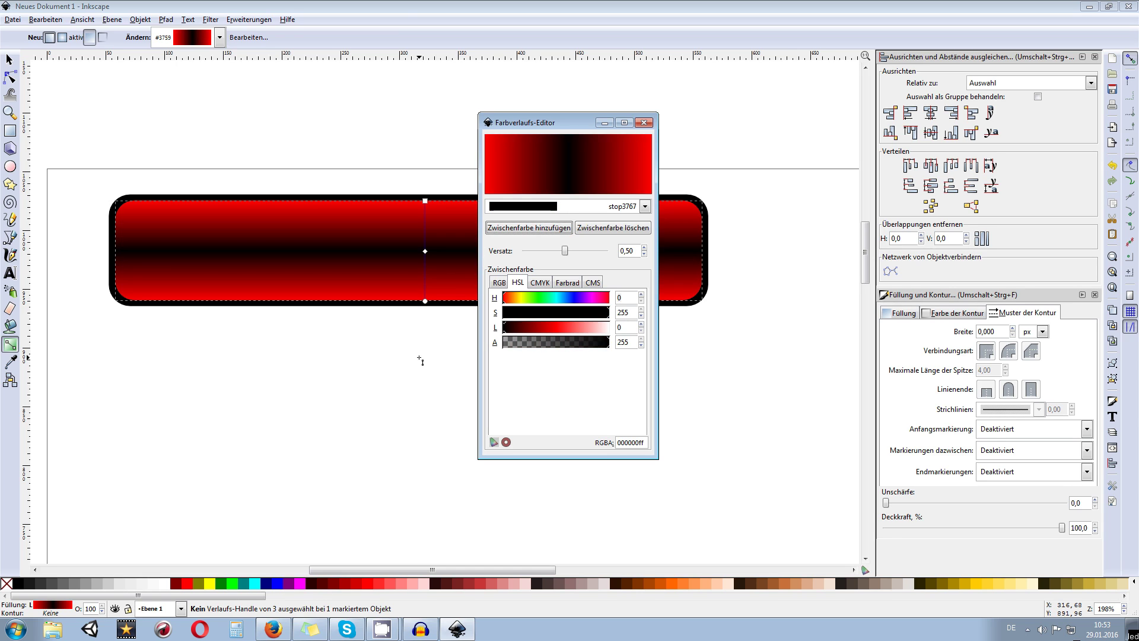
# - Move the gradient editor clear of the bar and examine the red-black-red gradient up close and from afar
pyautogui.scroll(-2, 452, 339)
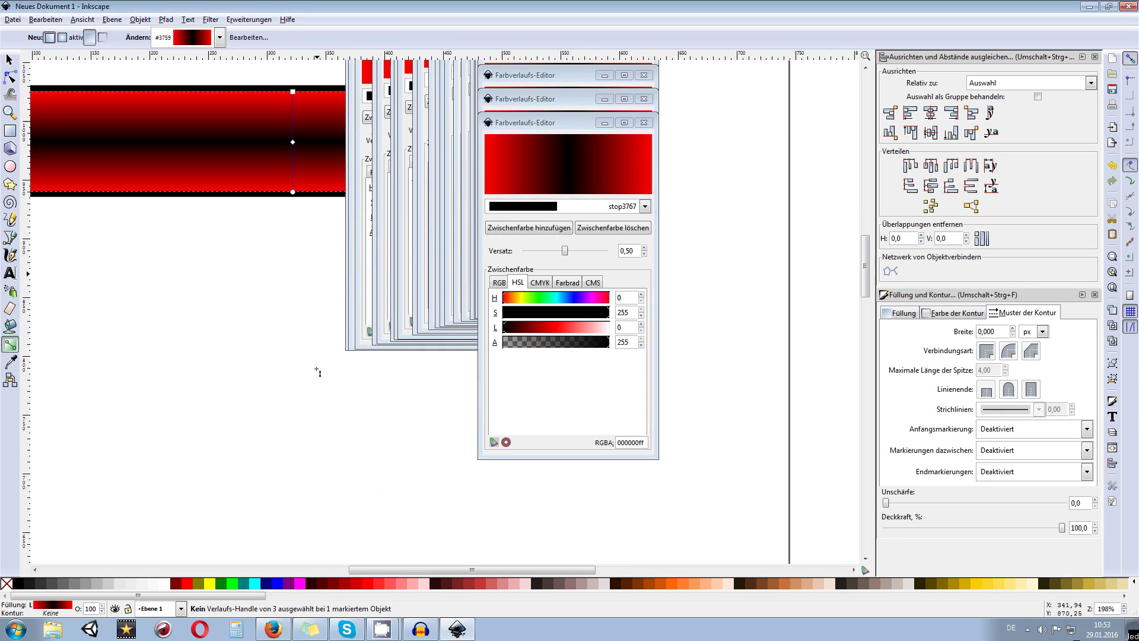
pyautogui.scroll(-1, 315, 371)
pyautogui.scroll(1, 366, 356)
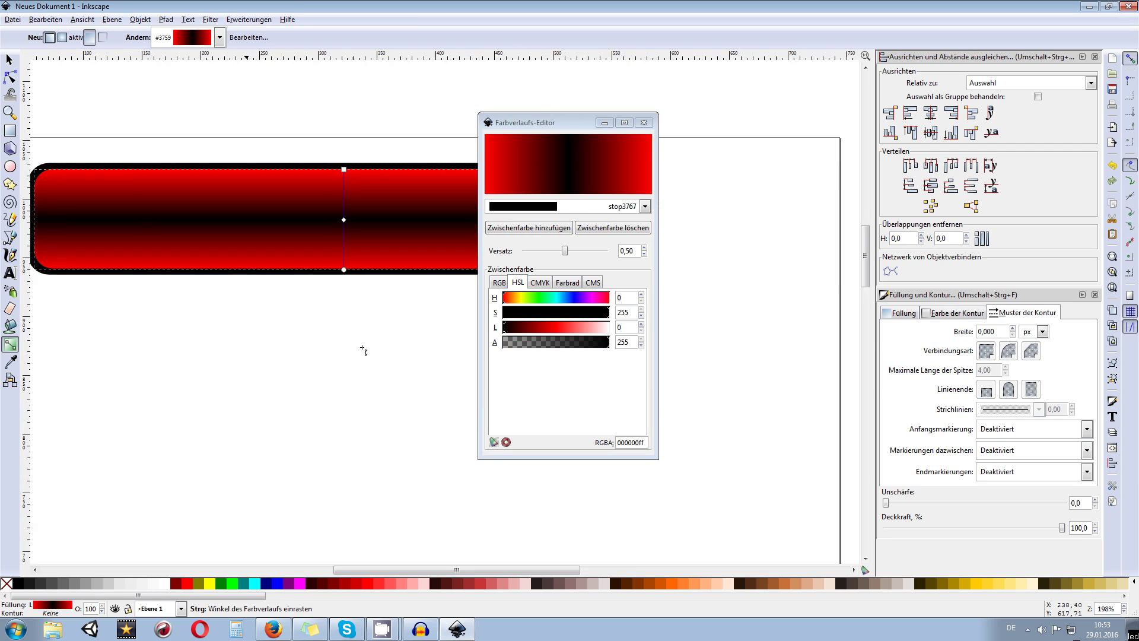
pyautogui.moveTo(520, 124); pyautogui.dragTo(750, 126)
pyautogui.scroll(-1, 528, 229)
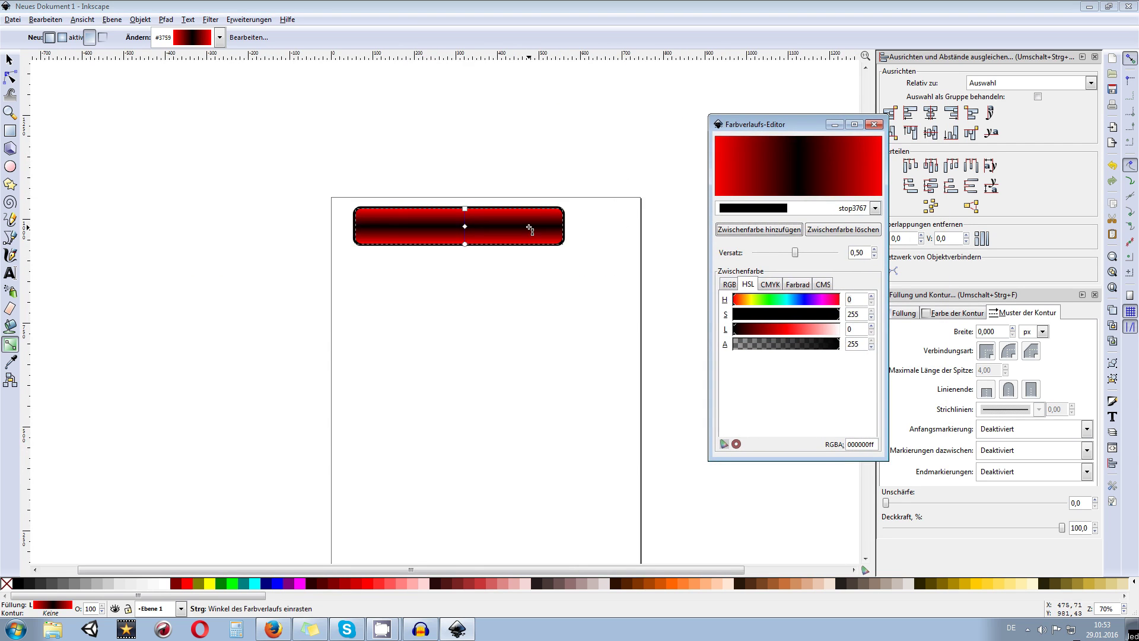
pyautogui.scroll(1, 519, 246)
pyautogui.scroll(-1, 516, 251)
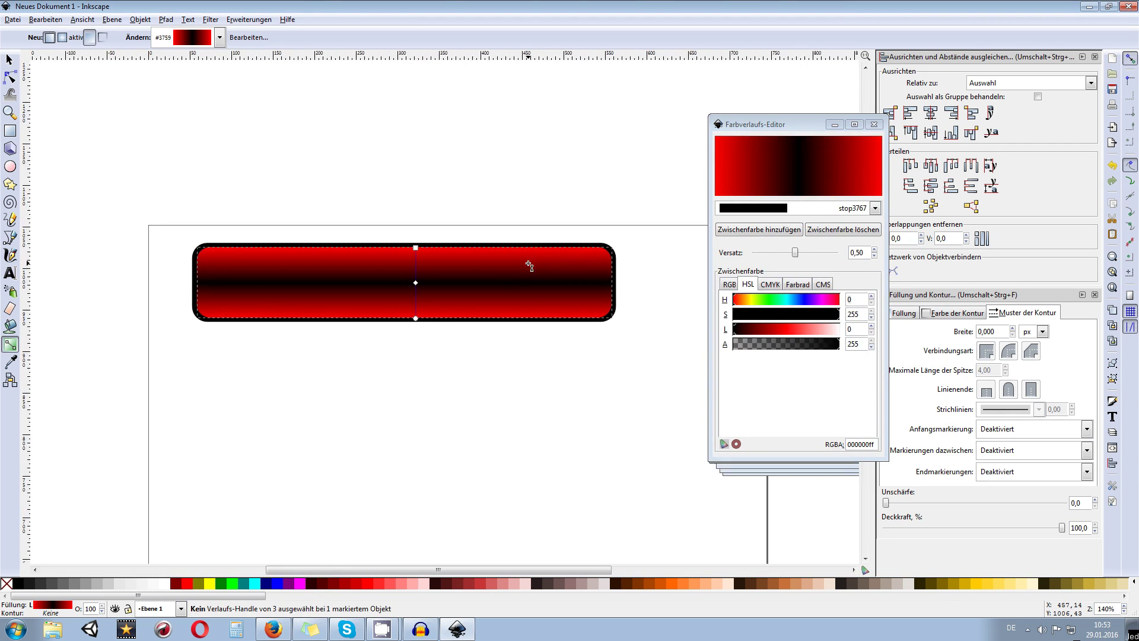
pyautogui.scroll(1, 498, 262)
pyautogui.scroll(-1, 415, 257)
pyautogui.scroll(2, 415, 260)
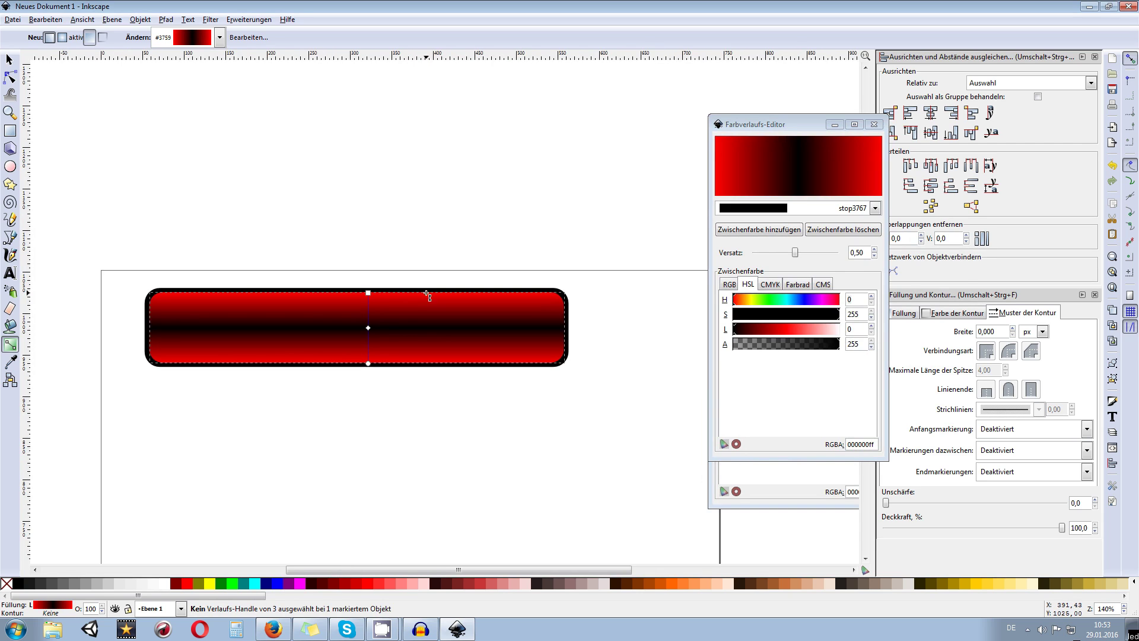
pyautogui.scroll(2, 397, 331)
pyautogui.scroll(-2, 397, 331)
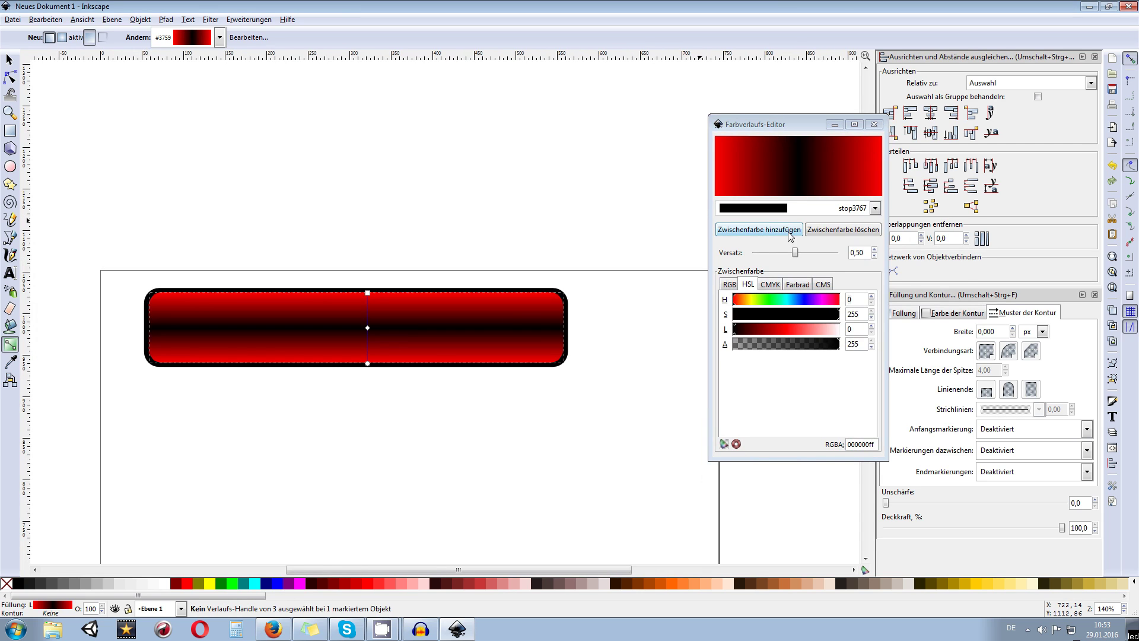
# - Lighten the gradient's middle stop to a lightness of 209 at full opacity and close the gradient editor
pyautogui.click(763, 347)
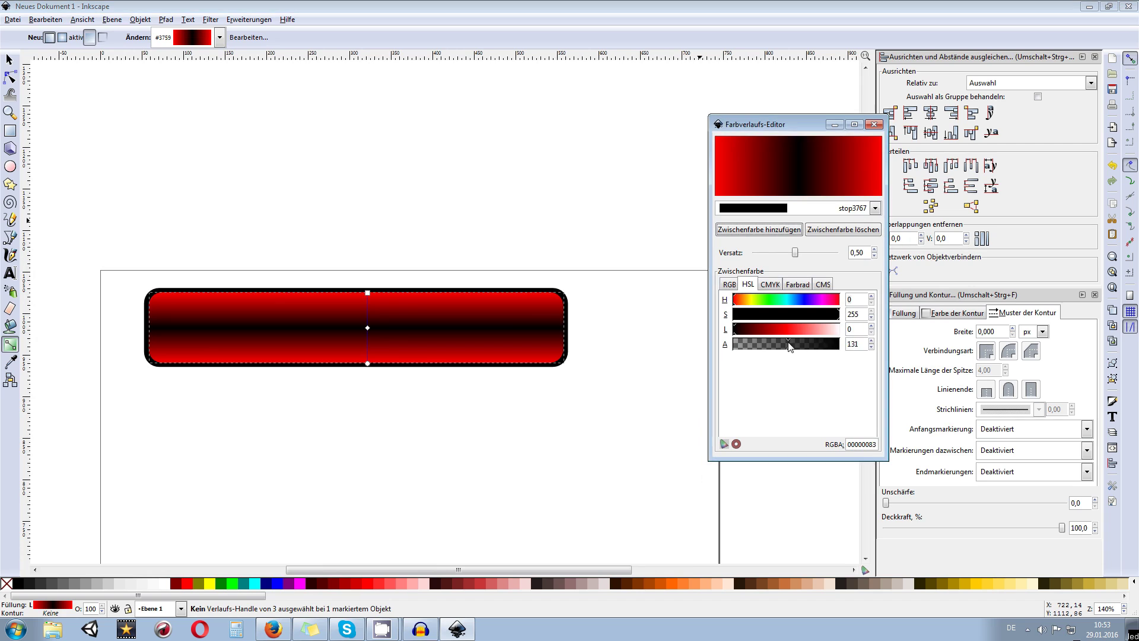
pyautogui.hotkey('ctrl', 'z')
pyautogui.click(823, 330)
pyautogui.scroll(-1, 493, 339)
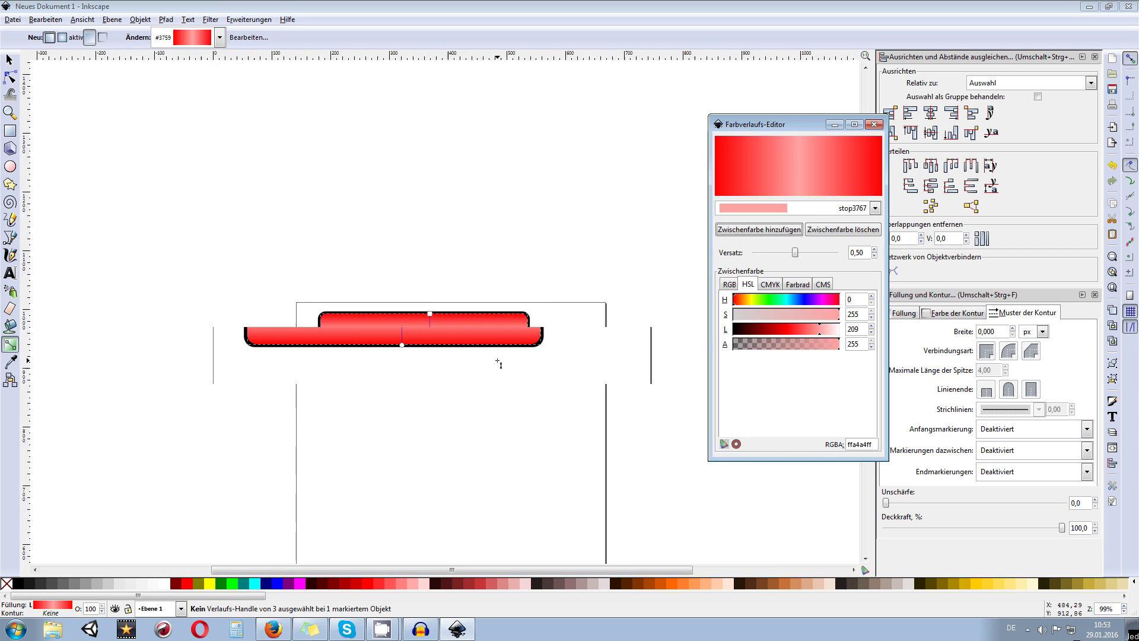
pyautogui.click(874, 126)
# - Deselect the bar and examine its glossy red gradient and black border at different magnifications
pyautogui.scroll(-1, 466, 244)
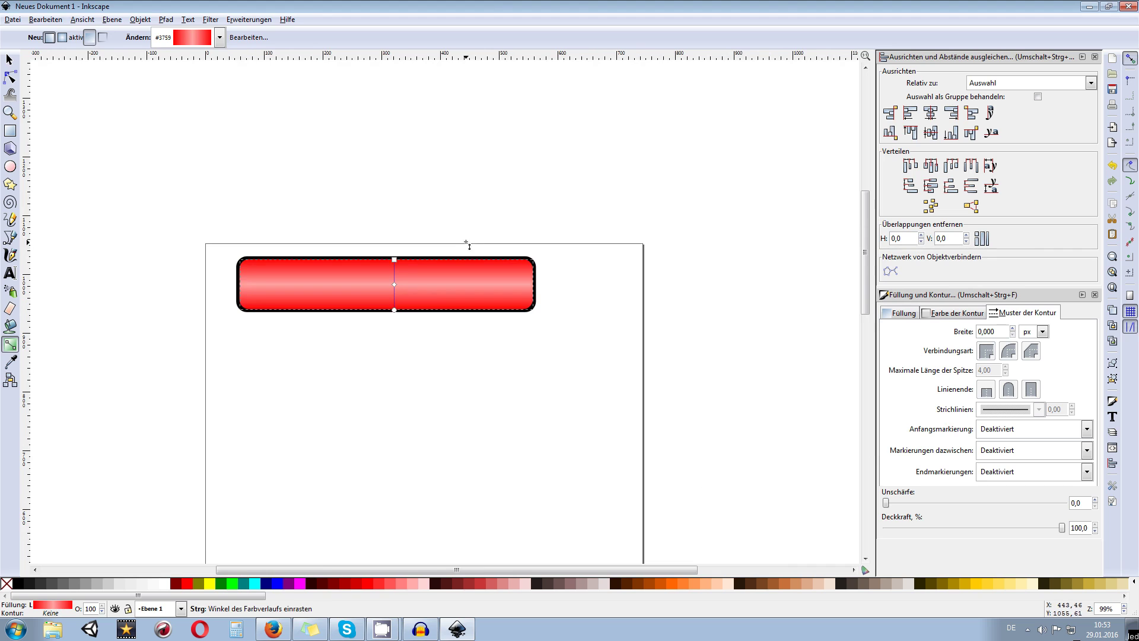
pyautogui.scroll(2, 394, 266)
pyautogui.click(9, 59)
pyautogui.click(171, 168)
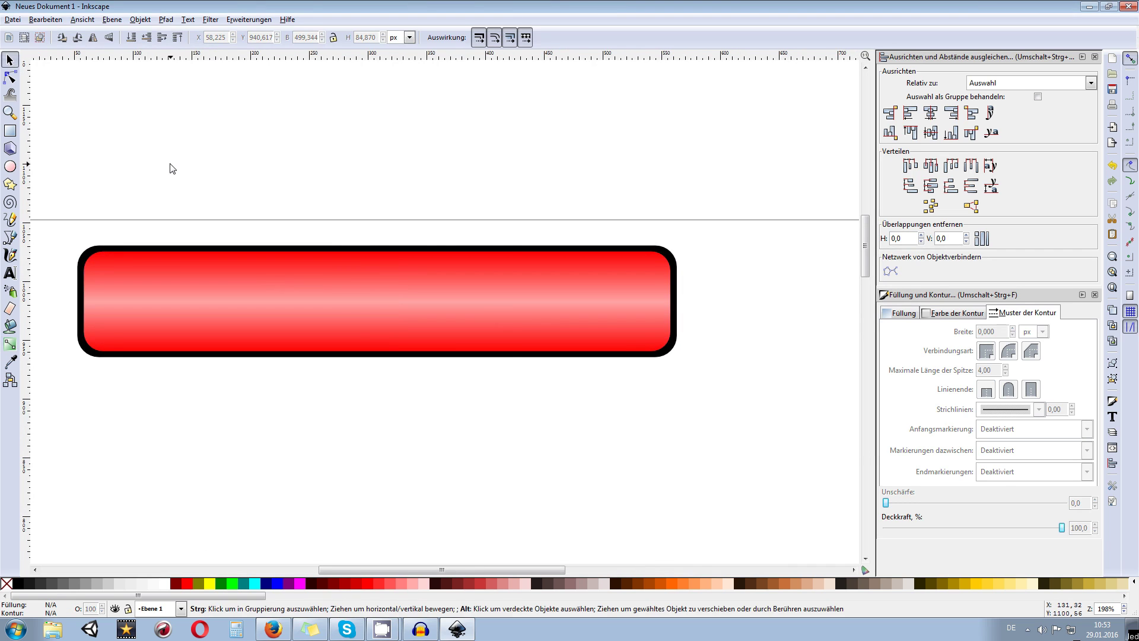
pyautogui.scroll(-1, 161, 180)
pyautogui.hscroll(-2, 196, 182)
pyautogui.scroll(3, 185, 214)
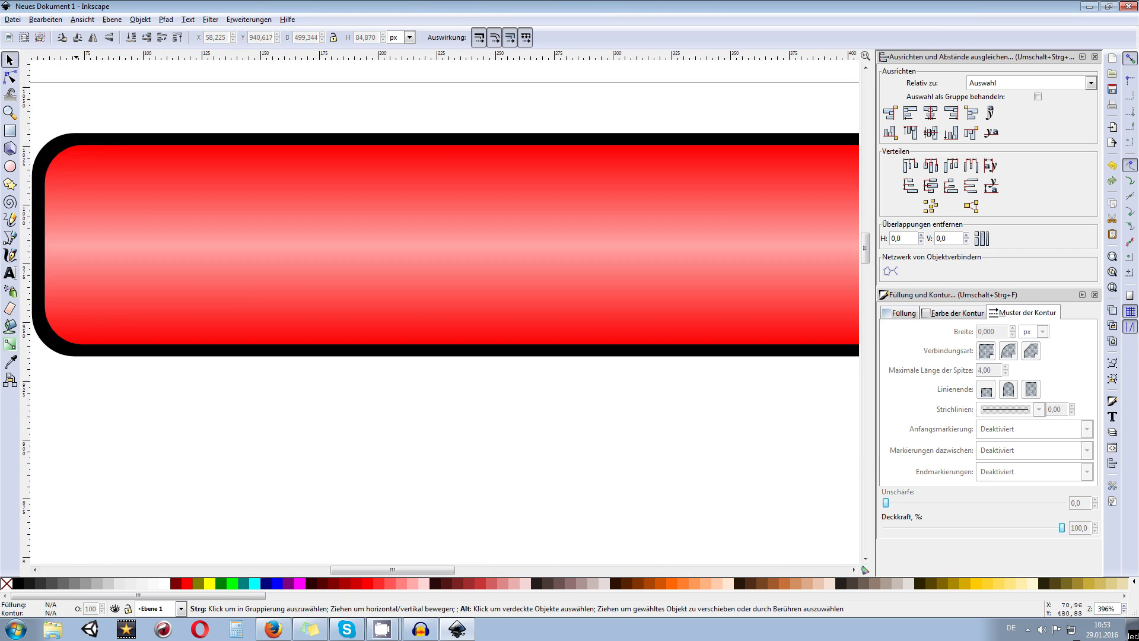
pyautogui.scroll(-2, 236, 279)
pyautogui.scroll(-2, 472, 236)
pyautogui.scroll(2, 472, 237)
# - Try to shorten the red gradient bar from its right end, and restore its full width
pyautogui.click(475, 237)
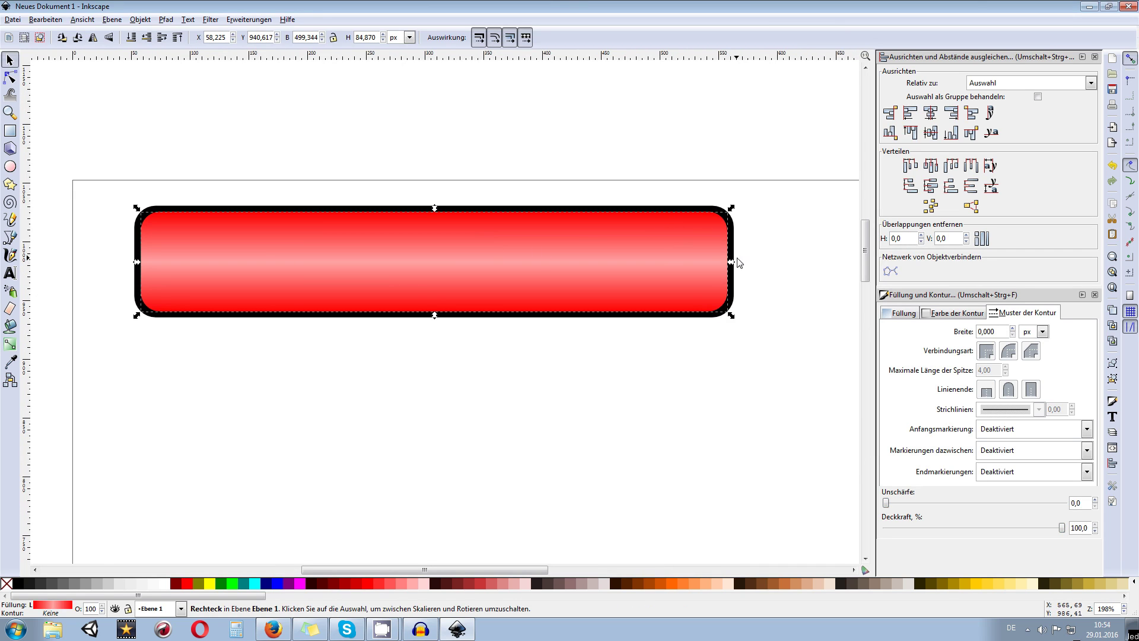
pyautogui.moveTo(731, 262); pyautogui.dragTo(543, 274)
pyautogui.press('Escape')
pyautogui.click(588, 372)
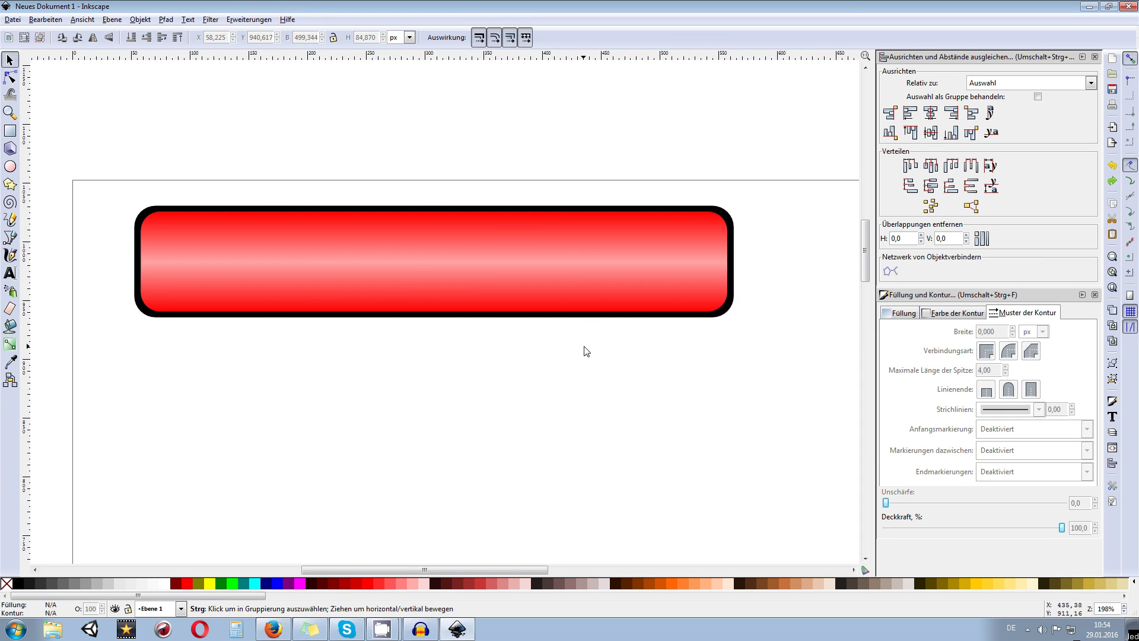
pyautogui.scroll(-1, 582, 343)
pyautogui.click(460, 269)
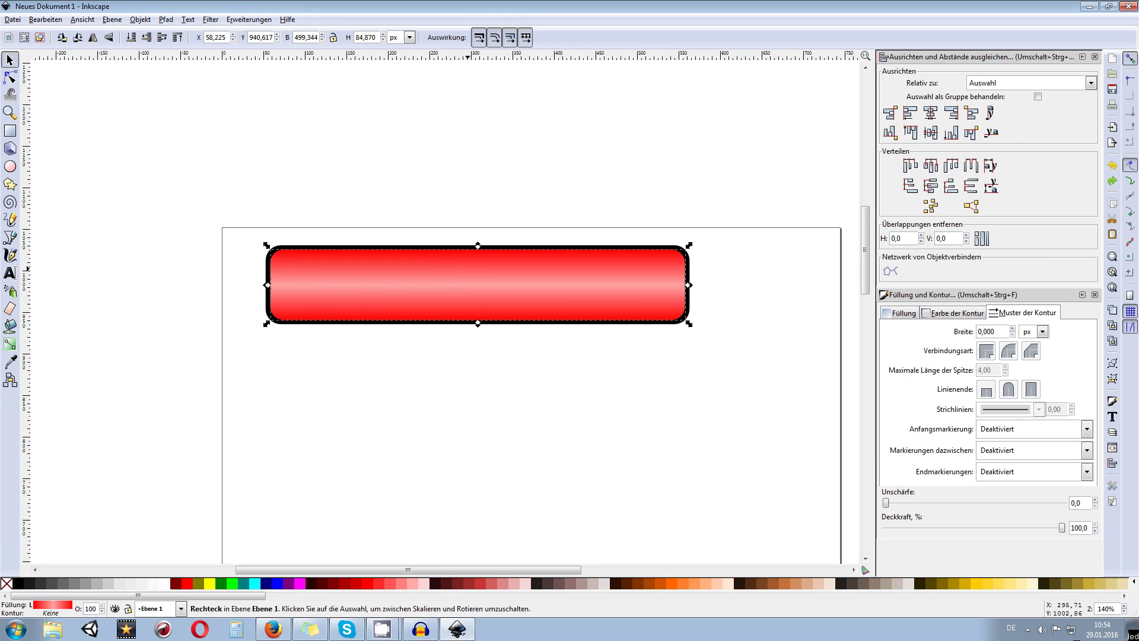
pyautogui.click(540, 405)
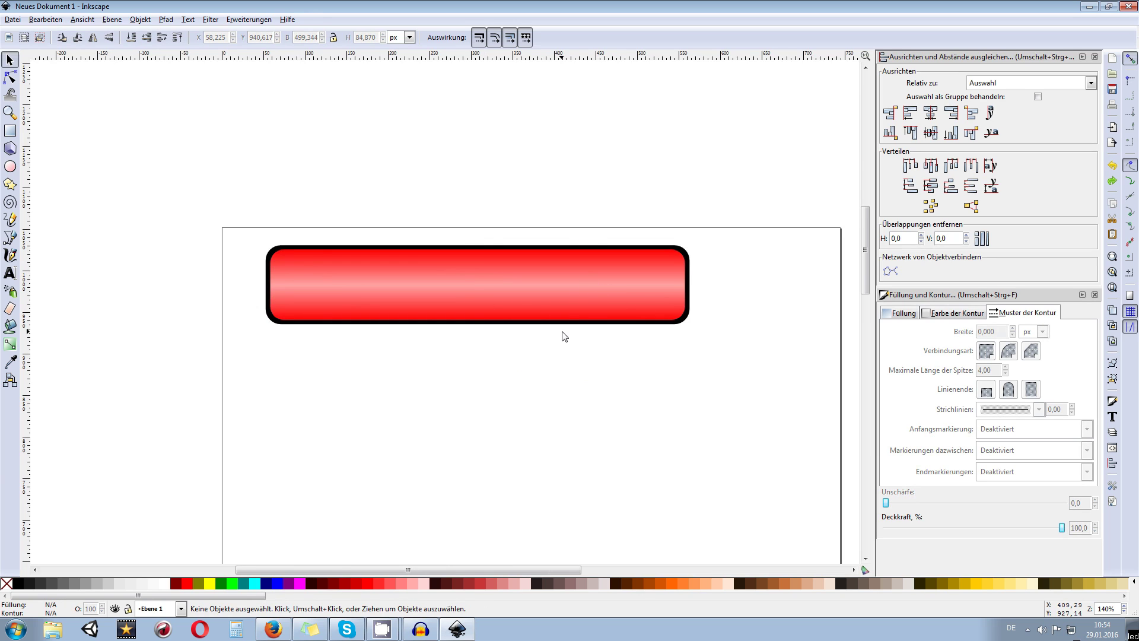
pyautogui.scroll(2, 520, 305)
pyautogui.scroll(-2, 519, 305)
pyautogui.scroll(2, 653, 273)
pyautogui.scroll(-2, 654, 272)
pyautogui.scroll(2, 644, 298)
pyautogui.scroll(-2, 649, 300)
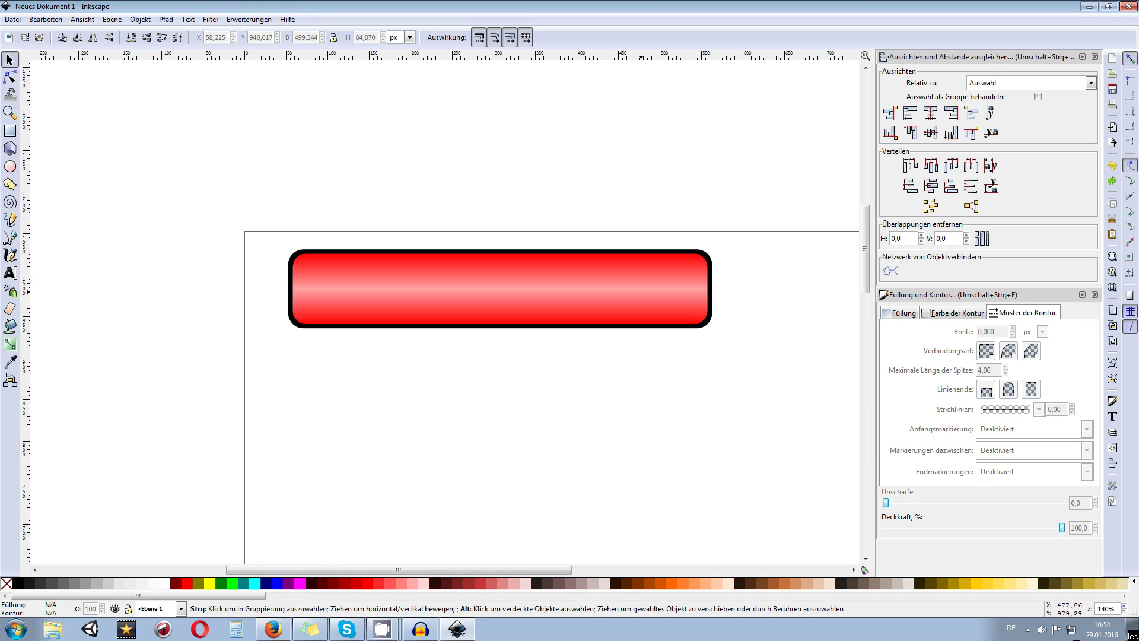
pyautogui.scroll(2, 636, 304)
pyautogui.scroll(-2, 636, 304)
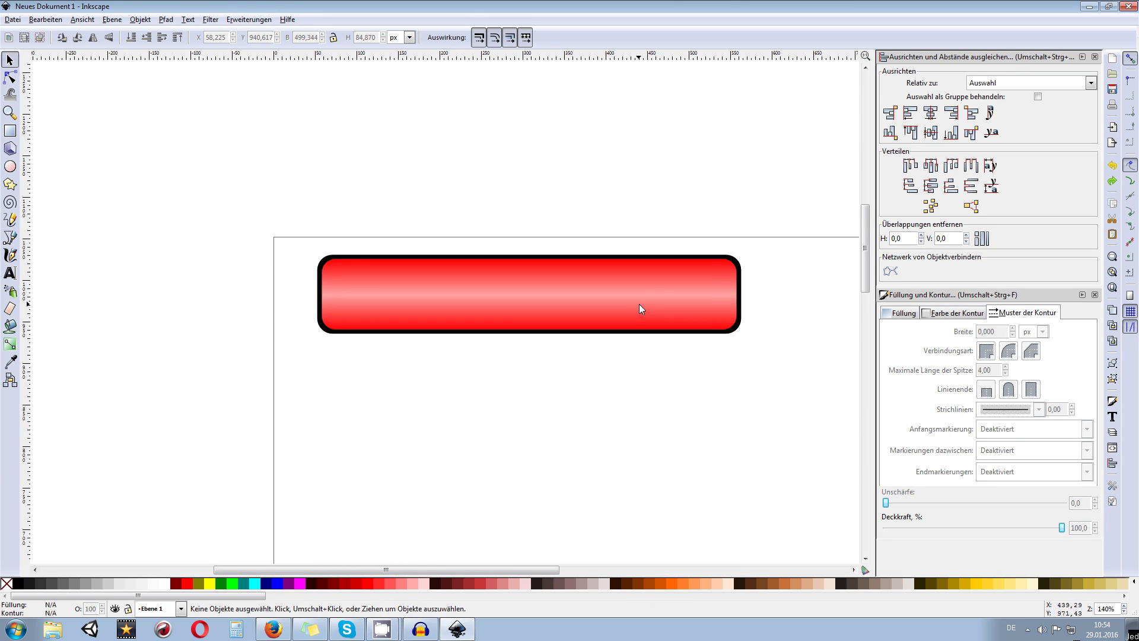
# - Try moving the red gradient bar about 191 px to the left off the black bar, and undo the move
pyautogui.click(727, 279)
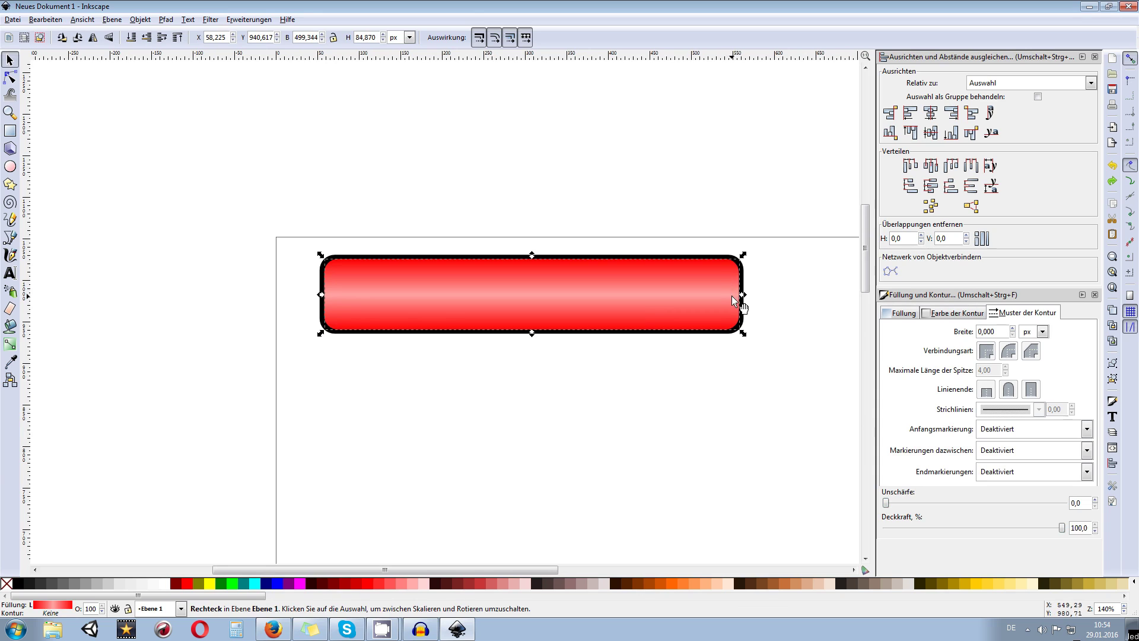
pyautogui.moveTo(735, 296); pyautogui.dragTo(591, 300)
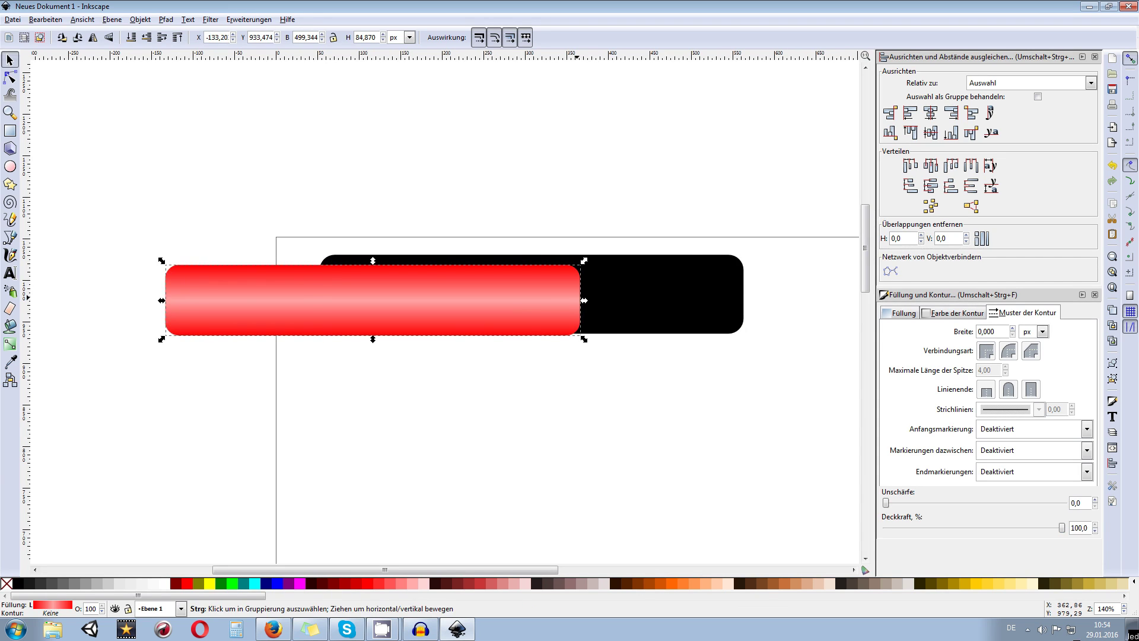
pyautogui.hotkey('ctrl', 'z')
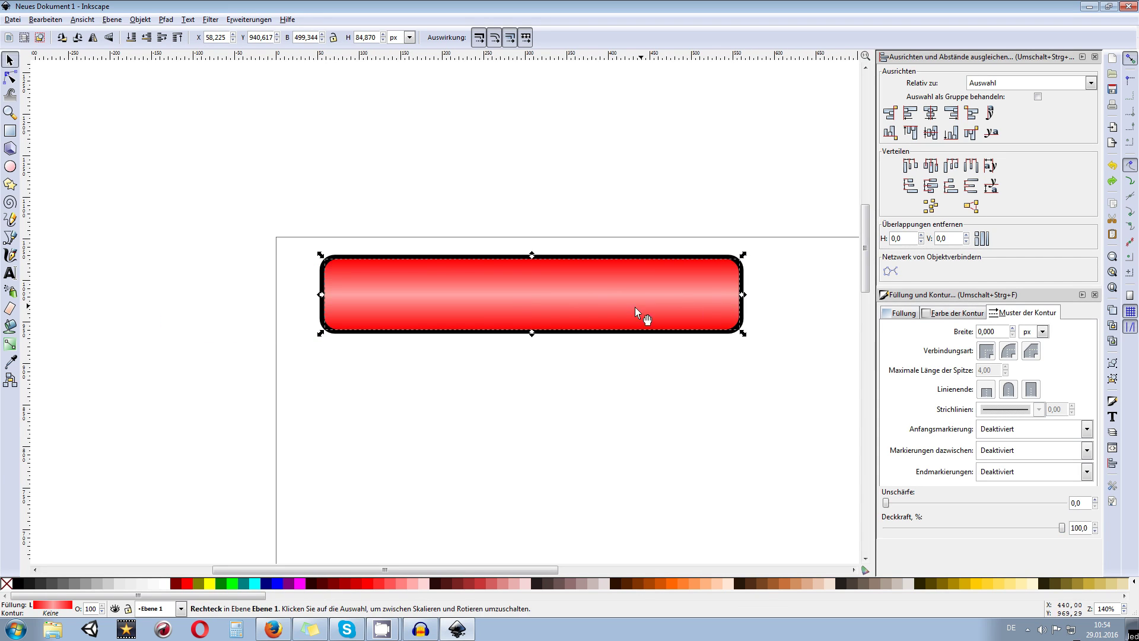
pyautogui.click(548, 389)
pyautogui.moveTo(540, 386); pyautogui.dragTo(461, 313)
pyautogui.scroll(-1, 440, 354)
pyautogui.scroll(1, 440, 353)
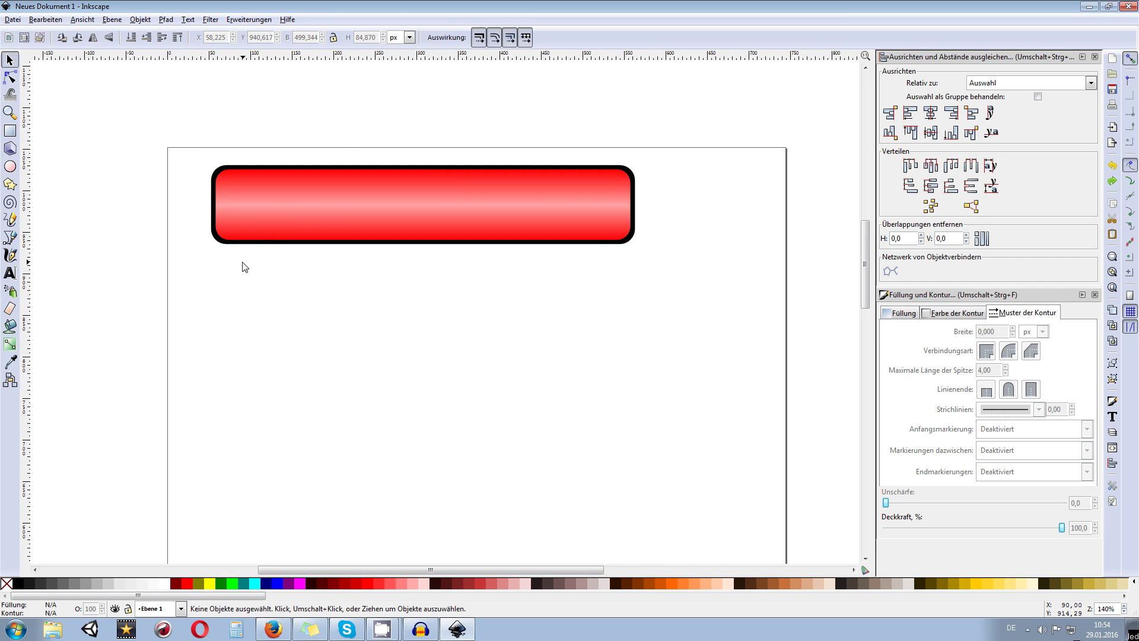
# - Move the red gradient bar about 97 px down so it sits just below the black bar, and deselect it
pyautogui.scroll(1, 241, 265)
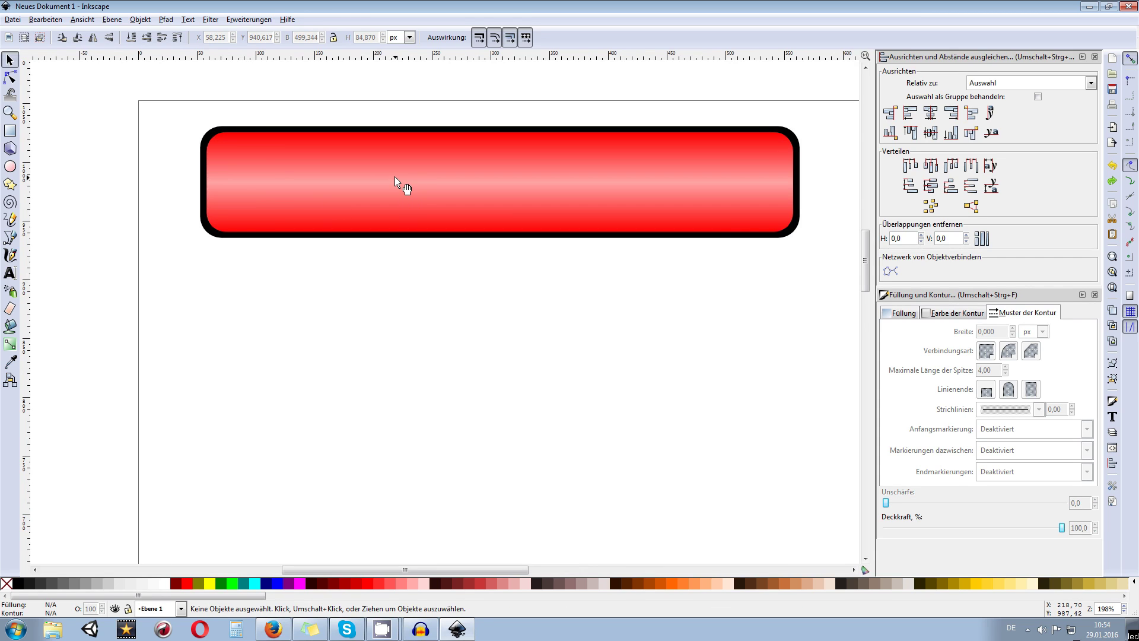
pyautogui.moveTo(325, 148); pyautogui.dragTo(328, 263)
pyautogui.click(335, 369)
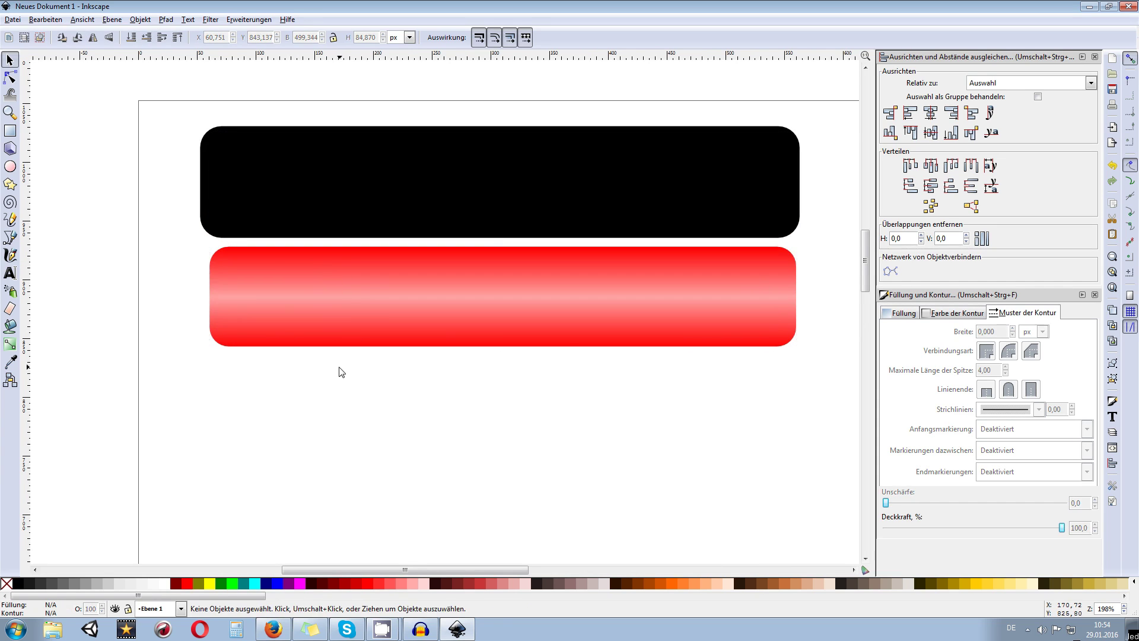
# - Examine the separated black and red bars at different magnifications, selecting each in turn
pyautogui.scroll(-2, 339, 372)
pyautogui.moveTo(542, 258); pyautogui.dragTo(503, 261)
pyautogui.click(472, 279)
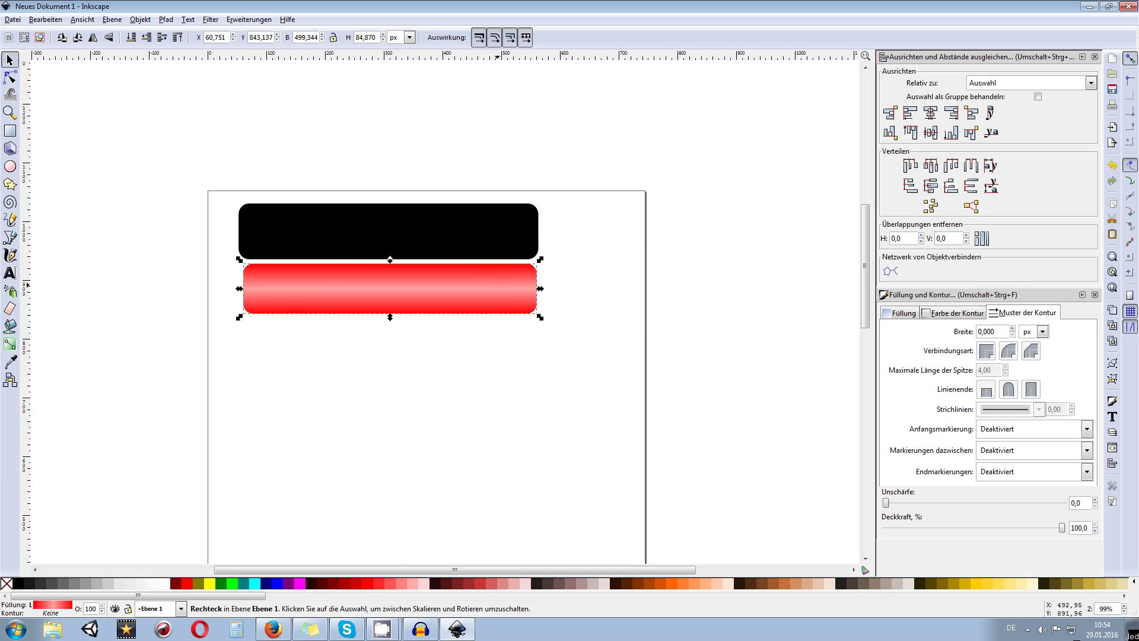
pyautogui.scroll(2, 496, 289)
pyautogui.scroll(2, 479, 286)
pyautogui.click(472, 285)
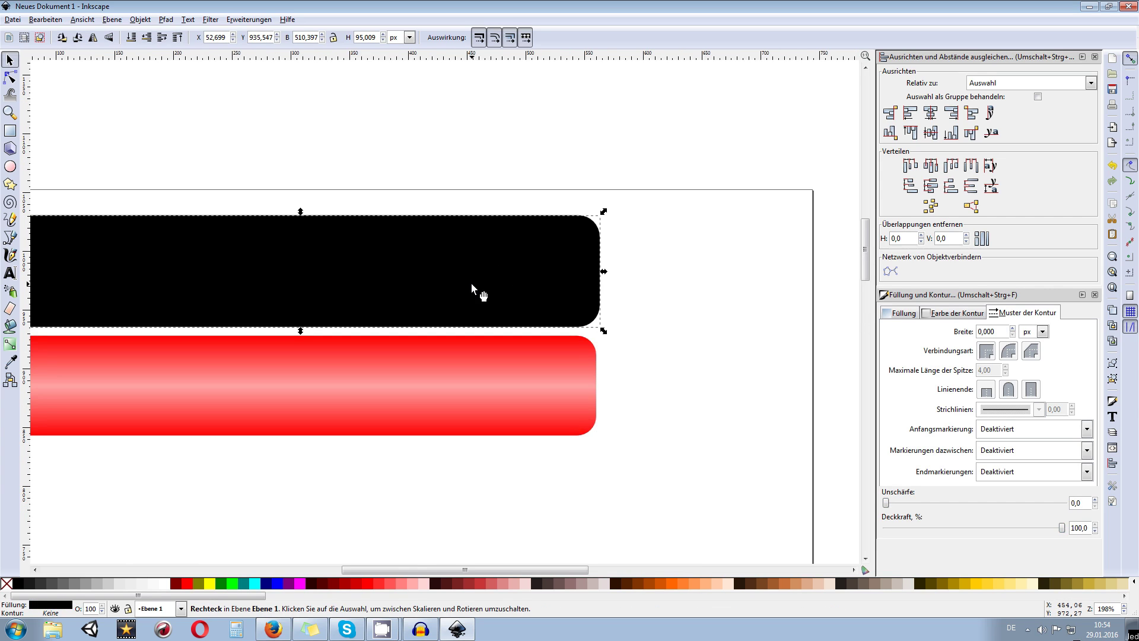
pyautogui.scroll(-2, 447, 293)
pyautogui.click(369, 212)
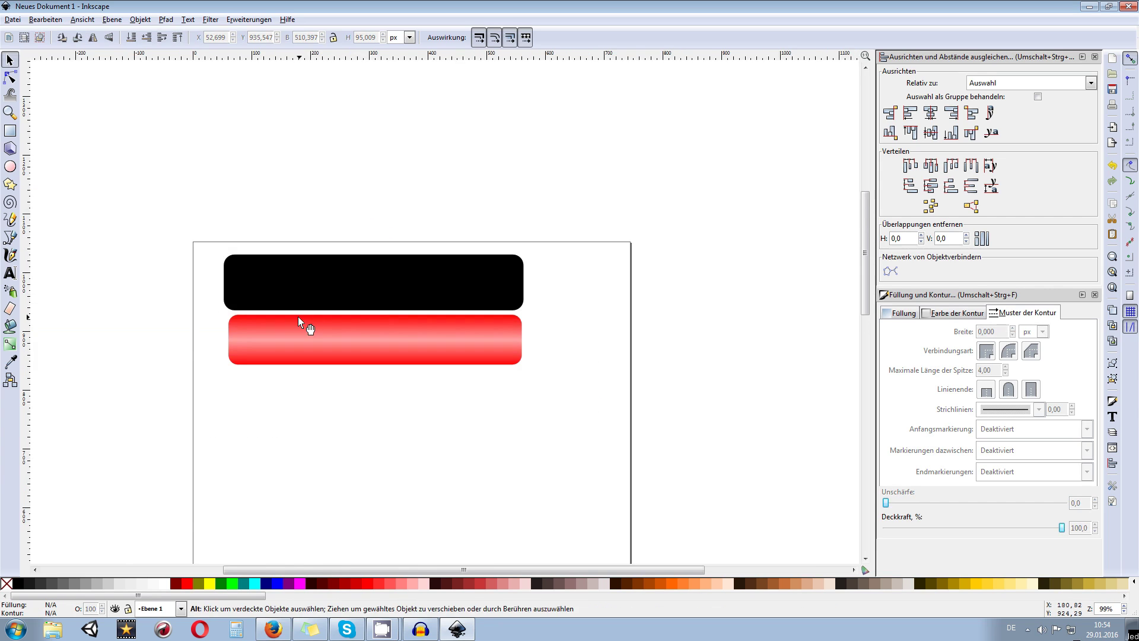
pyautogui.scroll(2, 300, 323)
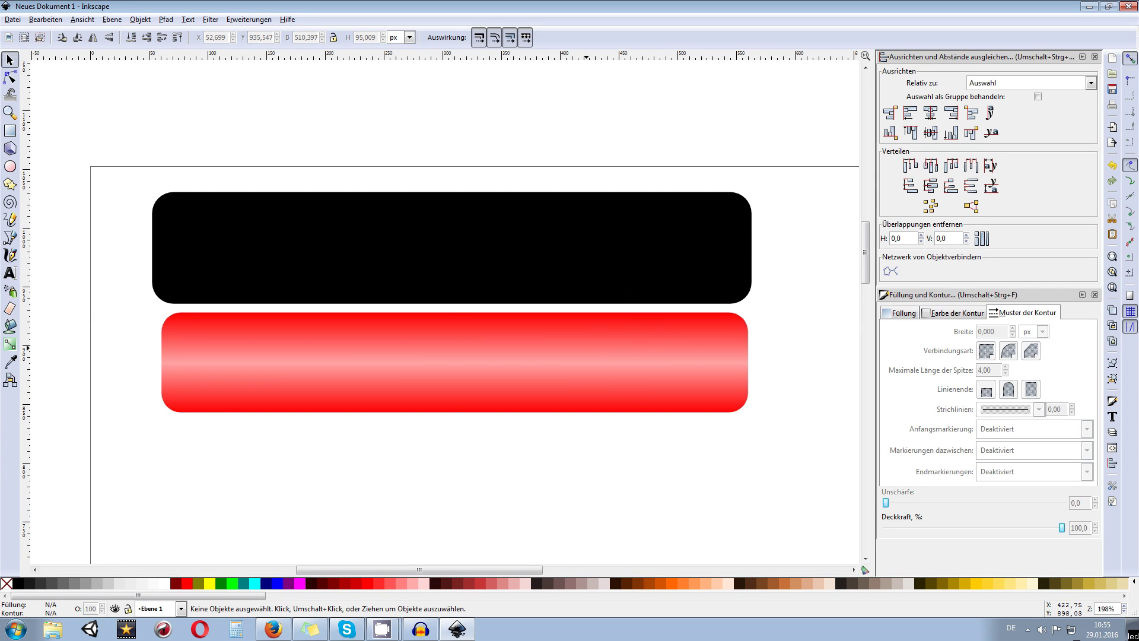
pyautogui.click(660, 356)
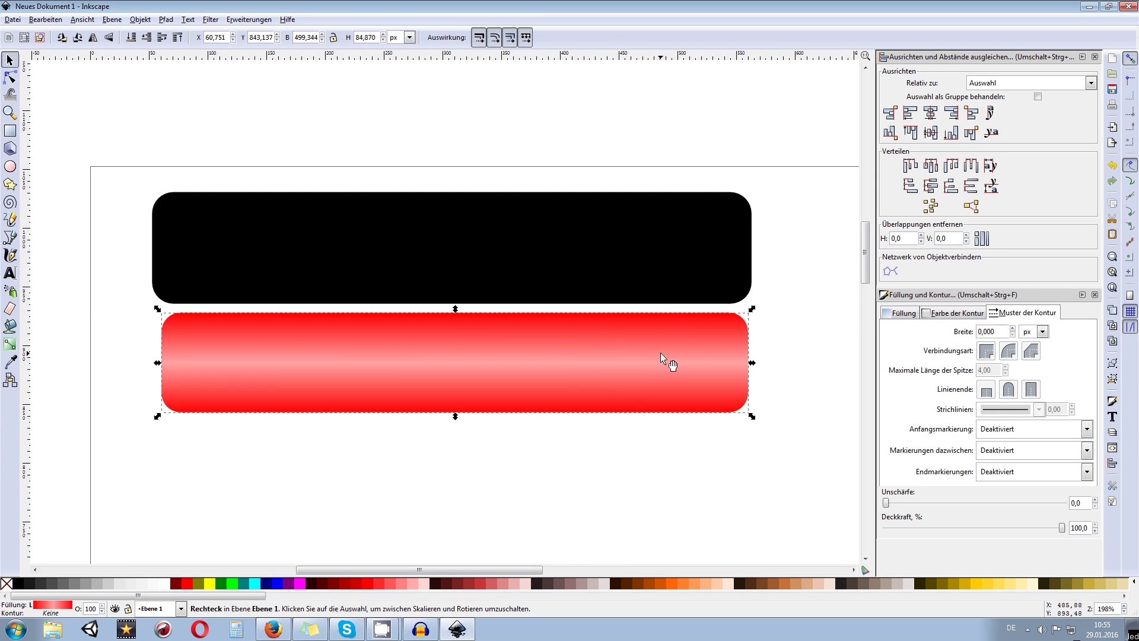
pyautogui.click(519, 171)
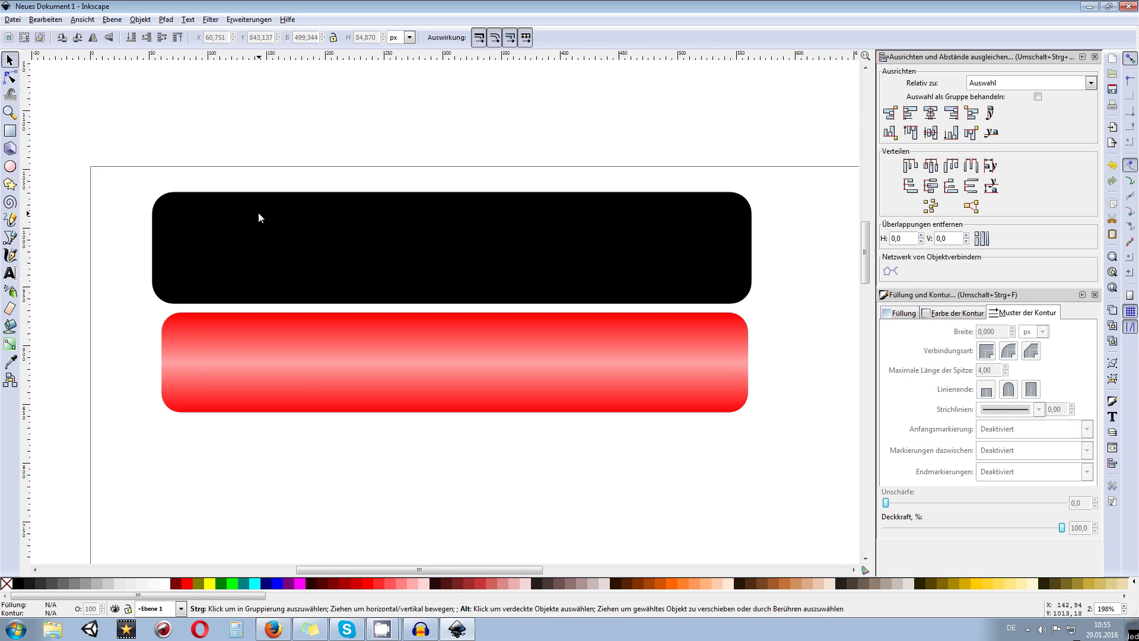
# - Apply a linear gradient to the black bar, running vertically from its top edge to its bottom edge
pyautogui.click(370, 240)
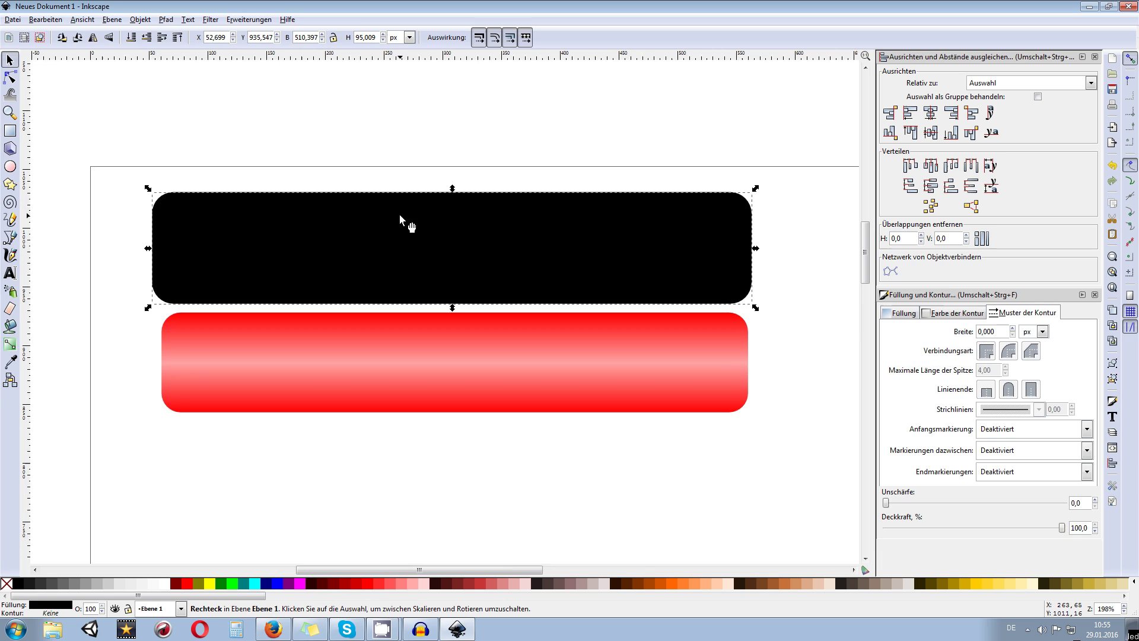
pyautogui.scroll(2, 354, 217)
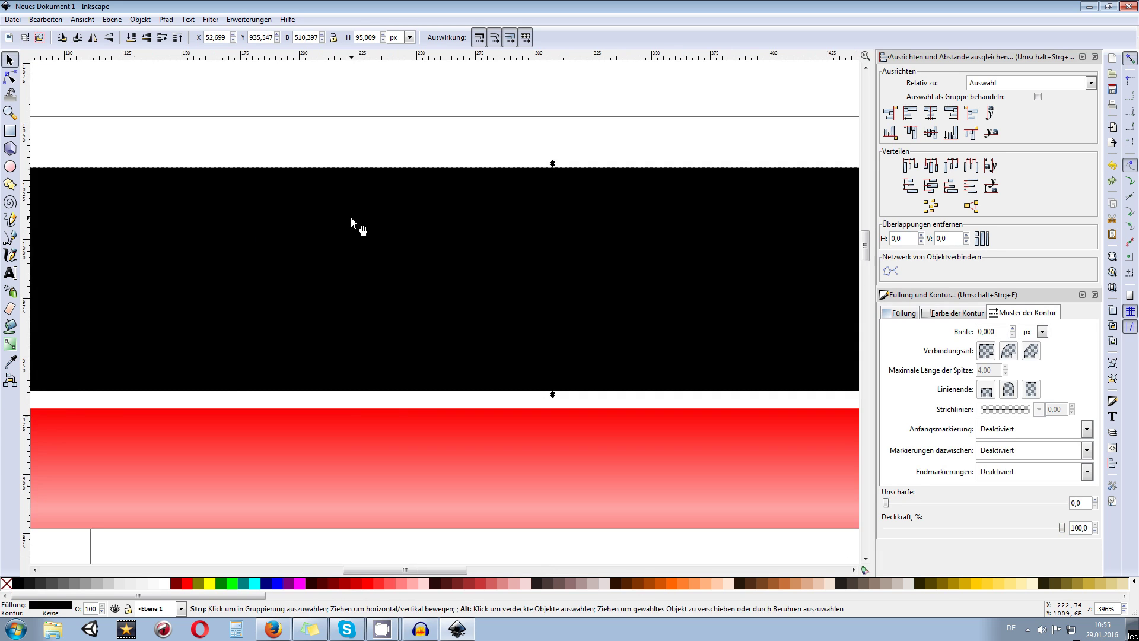
pyautogui.scroll(-2, 179, 339)
pyautogui.hscroll(-1, 250, 283)
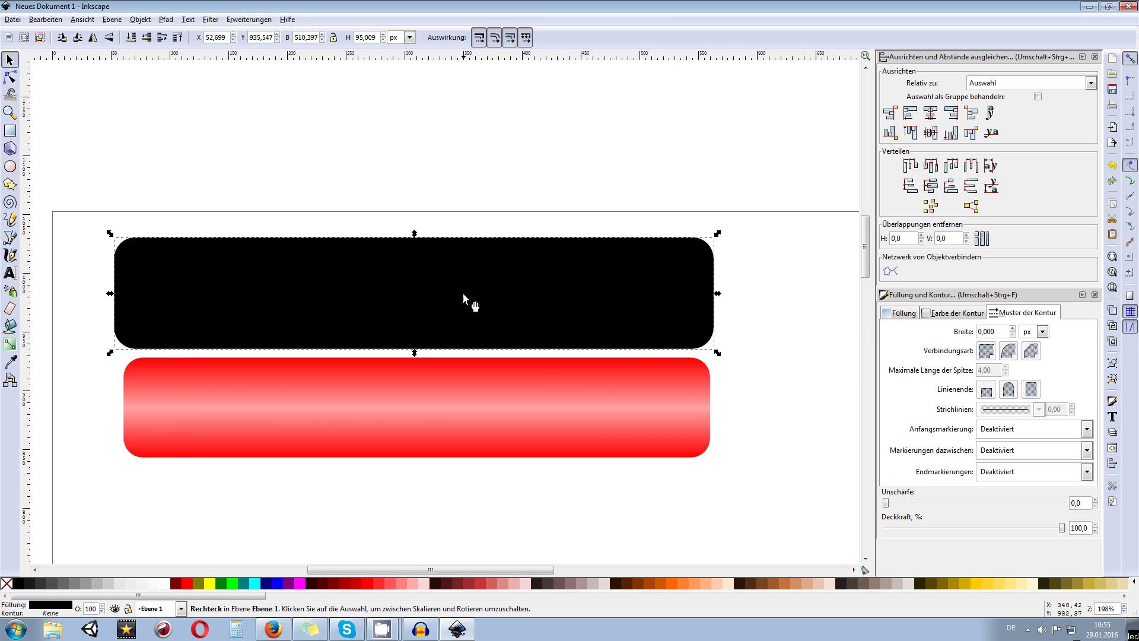
pyautogui.hscroll(-3, 336, 307)
pyautogui.scroll(2, 282, 267)
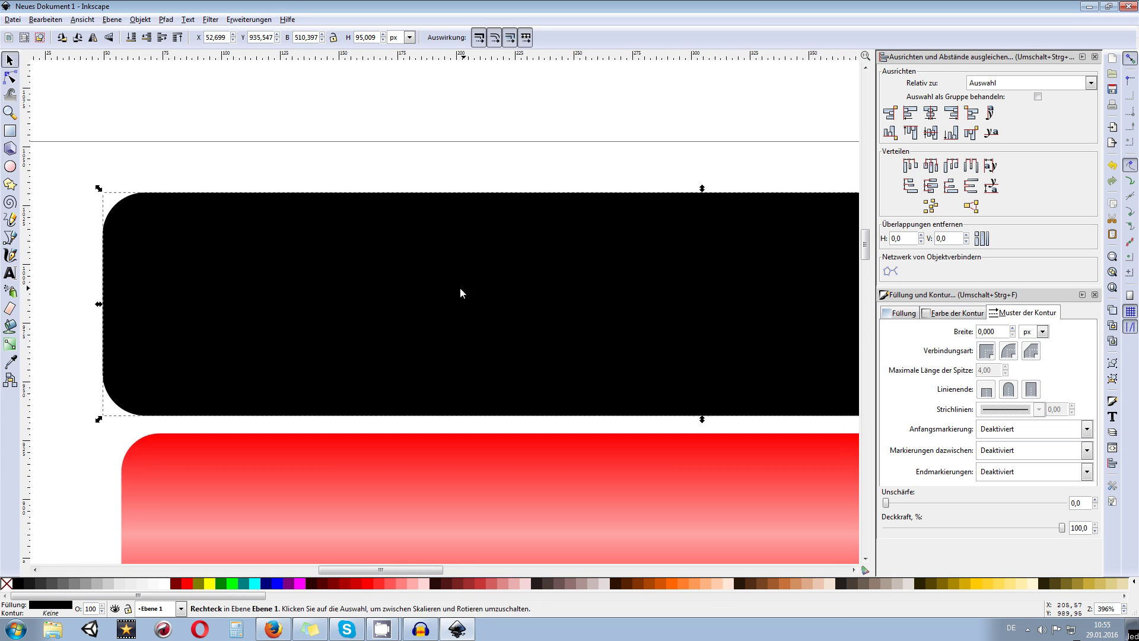
pyautogui.scroll(-2, 460, 287)
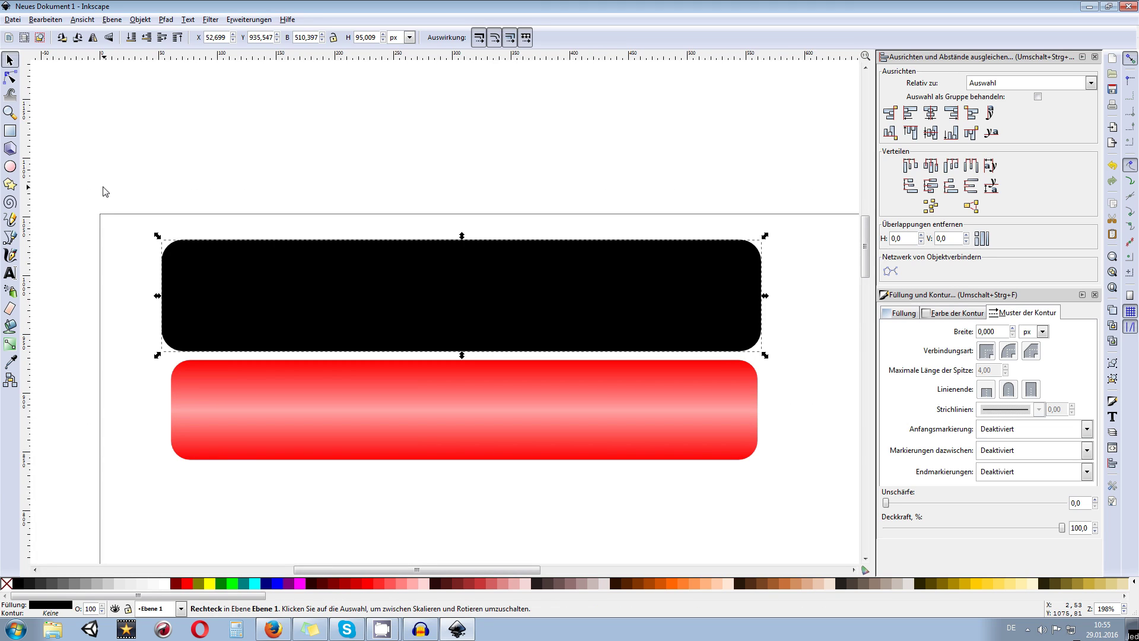
pyautogui.click(10, 344)
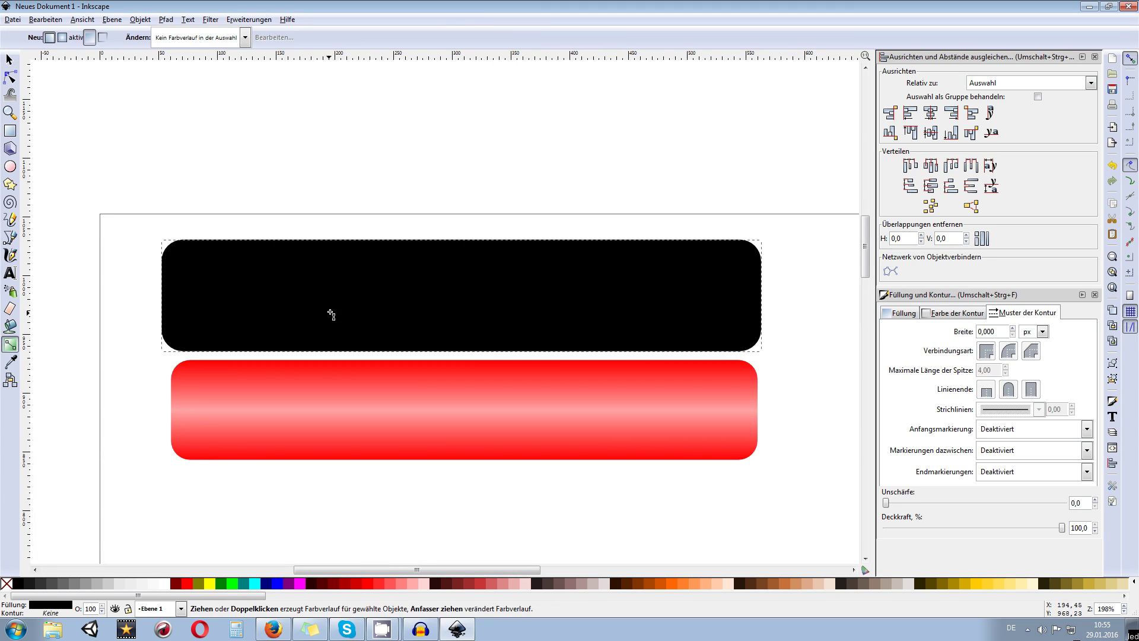
pyautogui.scroll(2, 336, 302)
pyautogui.scroll(-2, 328, 231)
pyautogui.scroll(2, 329, 234)
pyautogui.moveTo(386, 175); pyautogui.dragTo(385, 398)
pyautogui.doubleClick(383, 354)
pyautogui.press('Delete')
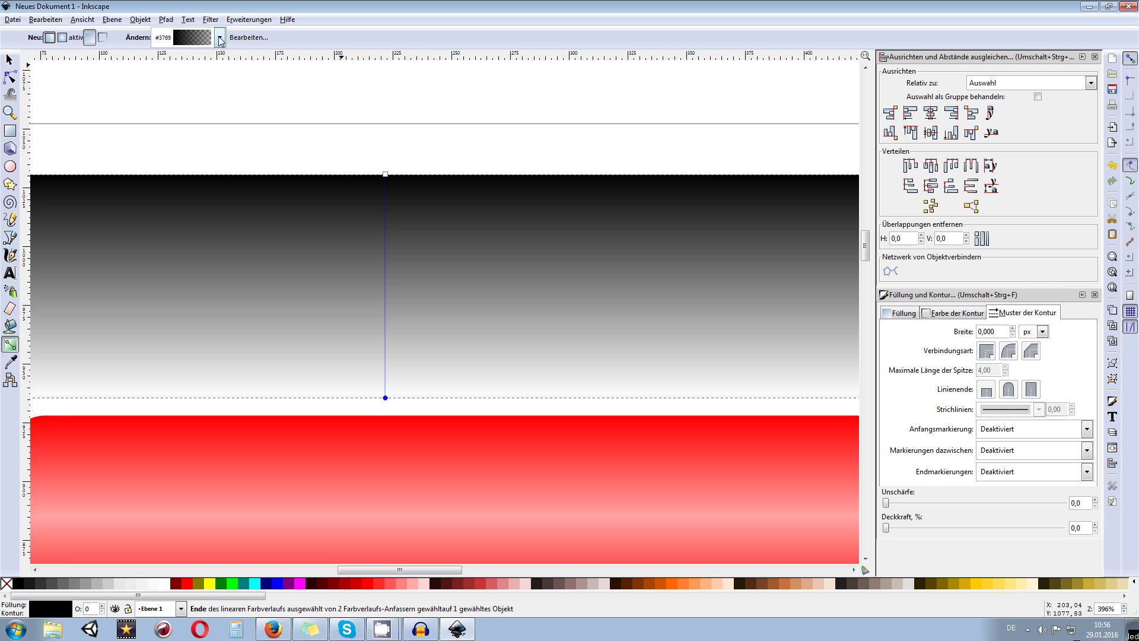
# - Edit the black bar's gradient and set its end stop to full opacity, alpha 255
pyautogui.click(245, 39)
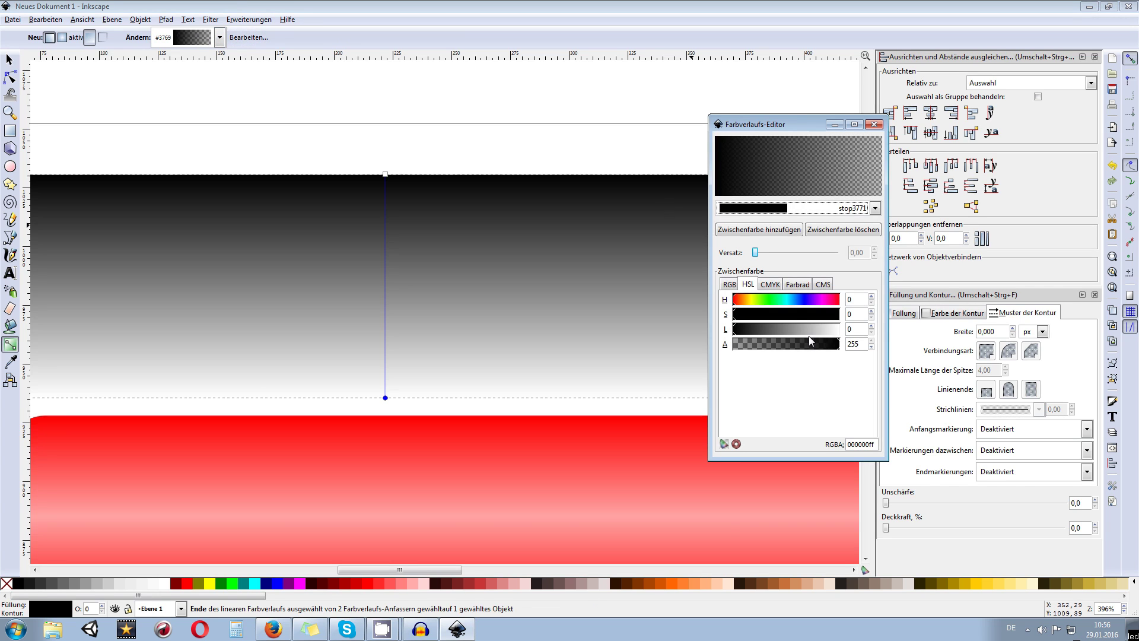
pyautogui.click(795, 208)
pyautogui.click(772, 223)
pyautogui.moveTo(759, 347); pyautogui.dragTo(854, 344)
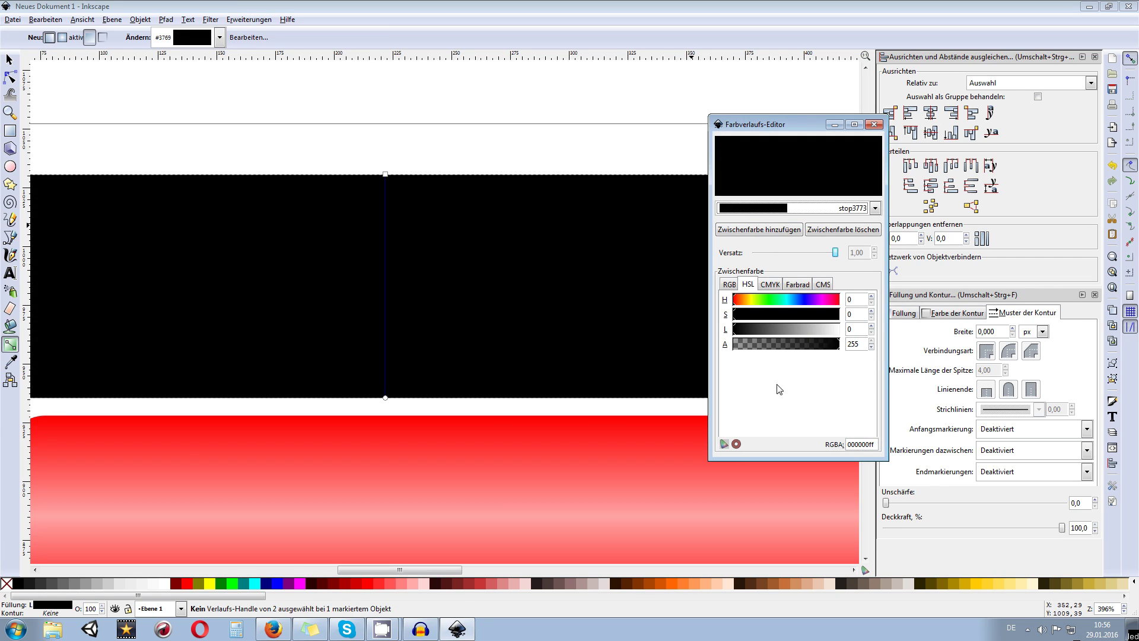
# - Set the end stop's lightness to 128 for a mid-grey and close the gradient editor
pyautogui.moveTo(739, 335); pyautogui.dragTo(785, 333)
pyautogui.doubleClick(860, 328)
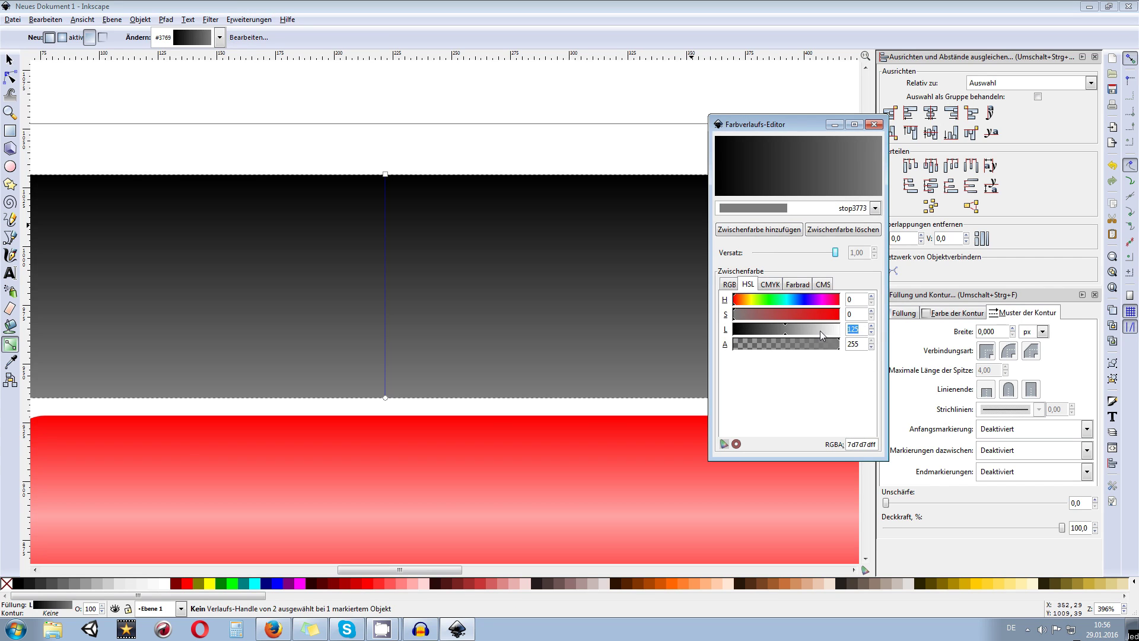
pyautogui.write('12')
pyautogui.press('Return')
pyautogui.keyDown('ctrl'); pyautogui.scroll(-2, 428, 278); pyautogui.keyUp('ctrl')
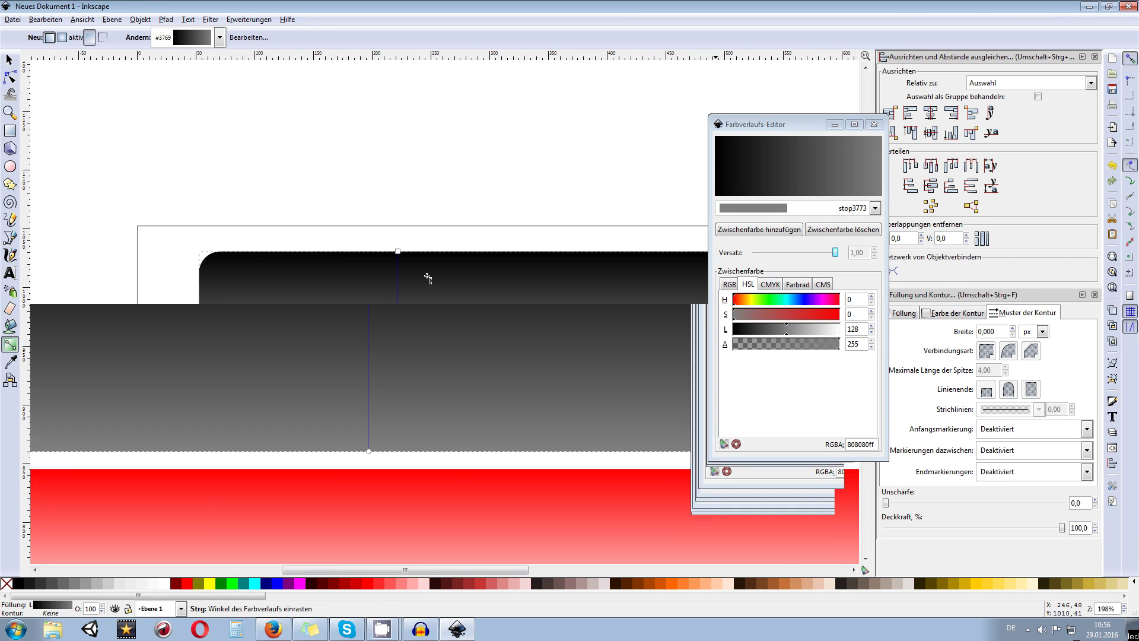
pyautogui.keyDown('ctrl'); pyautogui.scroll(-2, 430, 273); pyautogui.keyUp('ctrl')
pyautogui.keyDown('ctrl'); pyautogui.scroll(2, 405, 271); pyautogui.keyUp('ctrl')
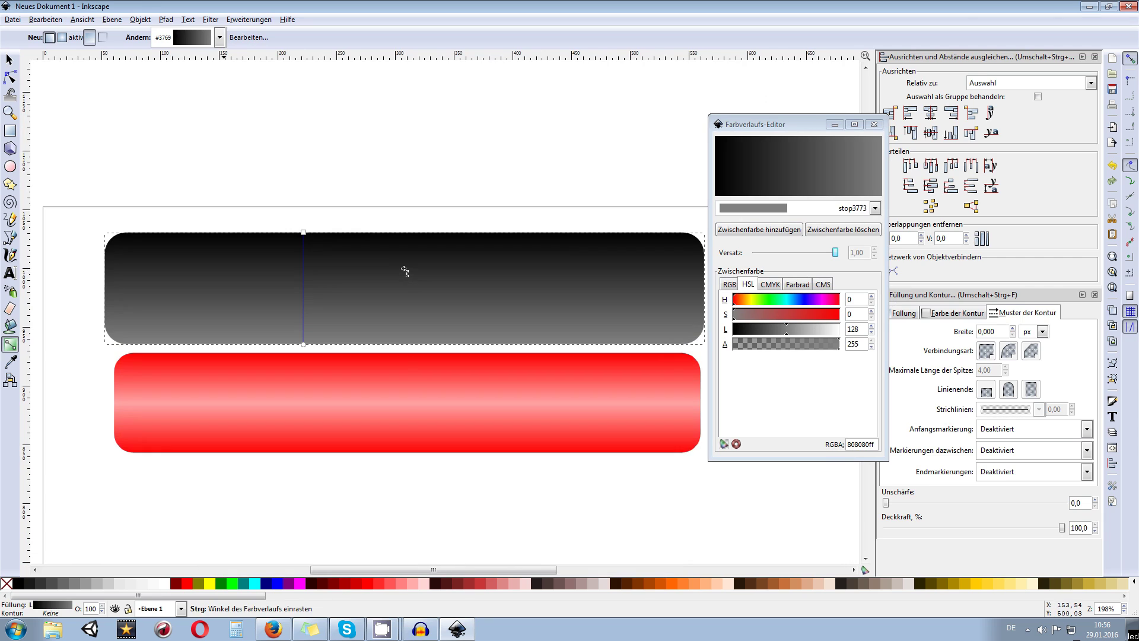
pyautogui.click(8, 60)
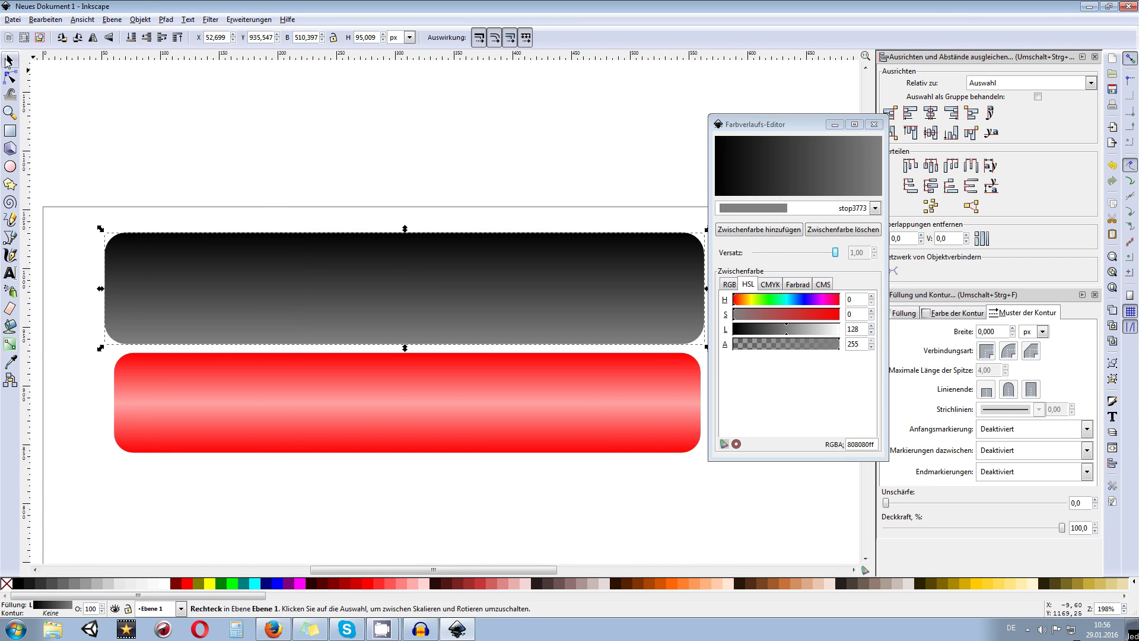
pyautogui.click(875, 124)
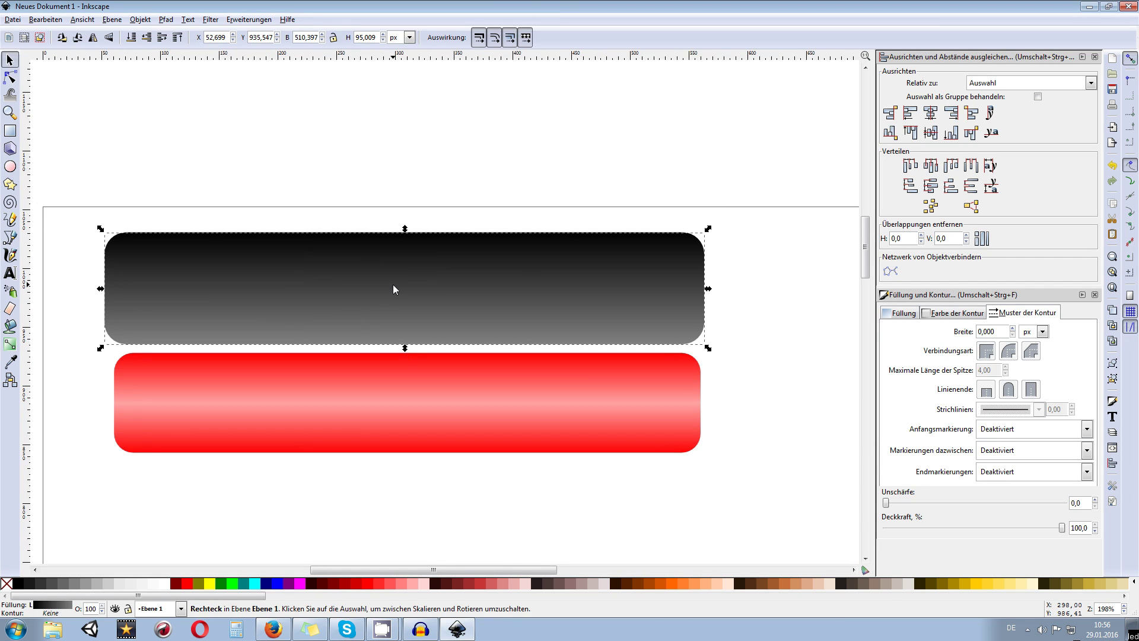
# - Duplicate the black-to-grey bar, place the copy above the original and flip the copy vertically
pyautogui.hotkey('ctrl', 'd')
pyautogui.moveTo(355, 254); pyautogui.dragTo(344, 105)
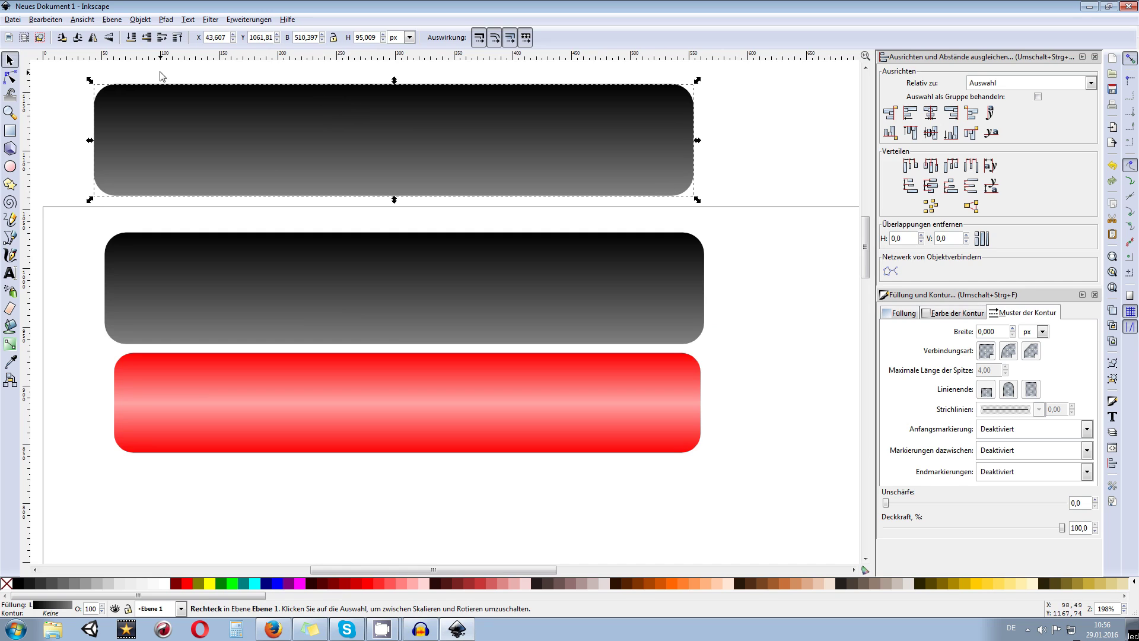
pyautogui.click(109, 38)
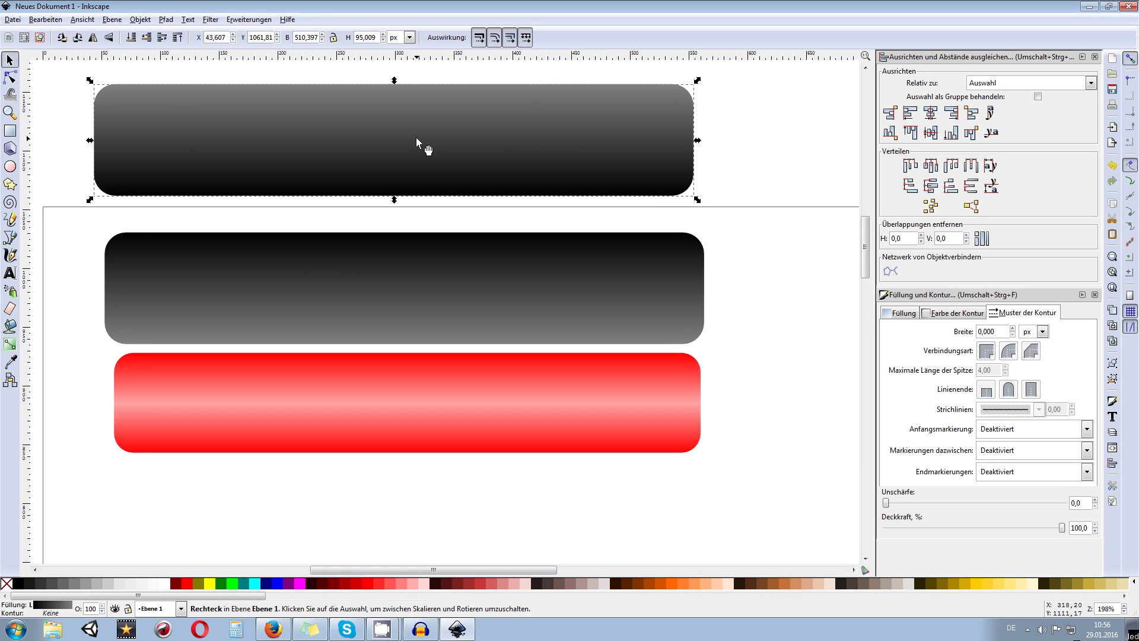
pyautogui.scroll(1, 415, 138)
pyautogui.hscroll(-1, 416, 138)
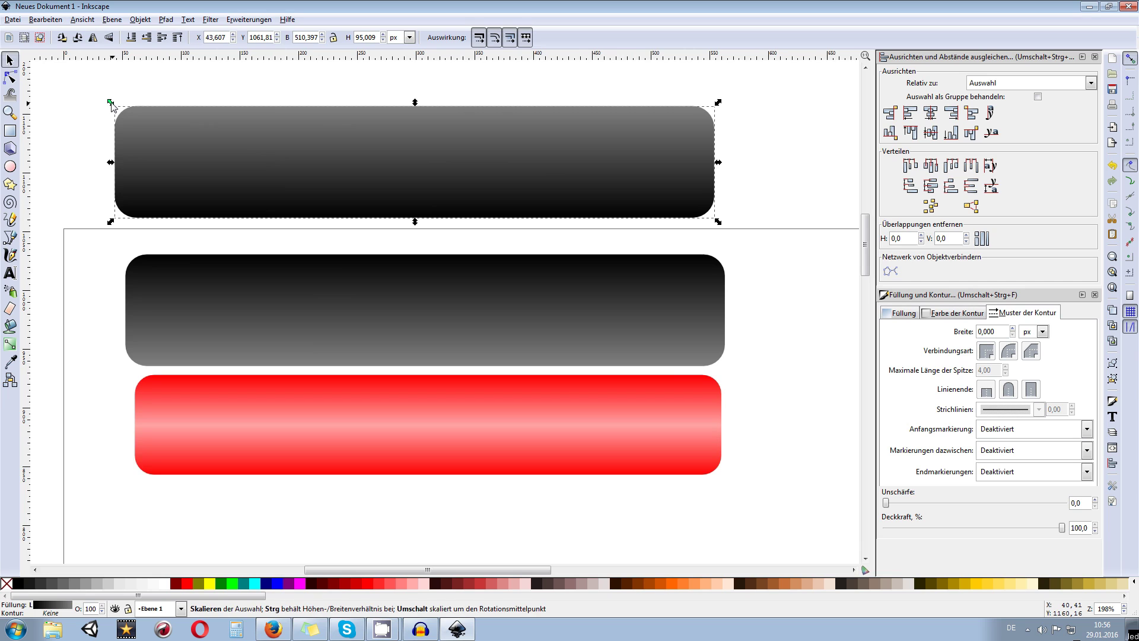
# - Shrink the flipped copy to about 497 px wide and fit it inside the original bar, leaving a narrow border all round
pyautogui.moveTo(111, 103); pyautogui.dragTo(137, 126)
pyautogui.moveTo(293, 160); pyautogui.dragTo(260, 304)
pyautogui.moveTo(167, 262); pyautogui.dragTo(94, 257)
pyautogui.moveTo(686, 305); pyautogui.dragTo(714, 309)
pyautogui.moveTo(132, 311); pyautogui.dragTo(130, 313)
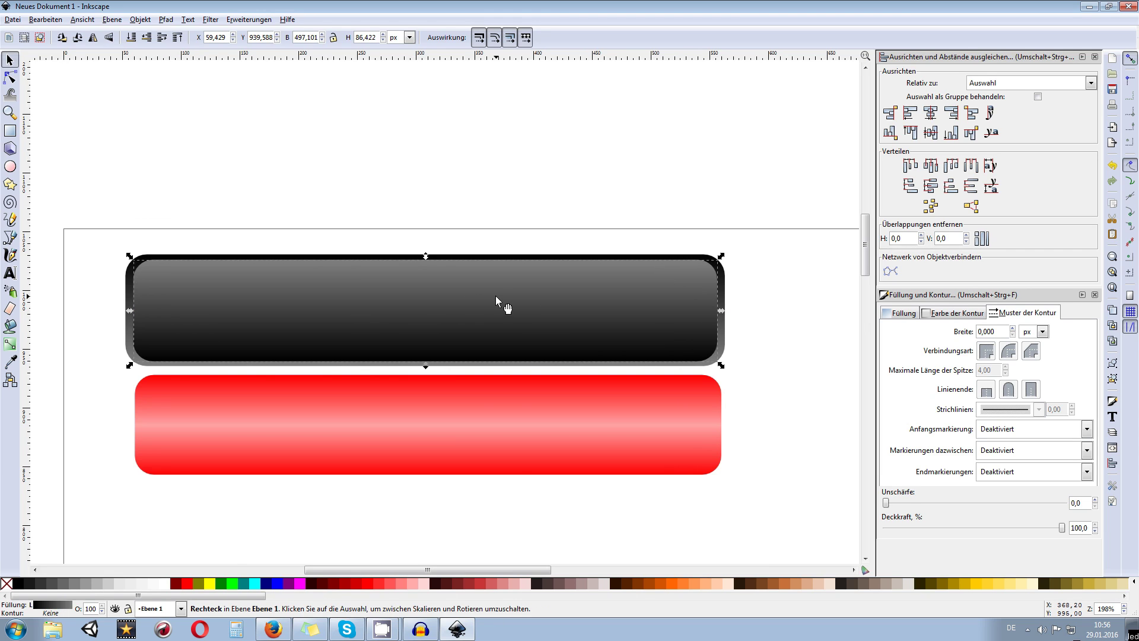
pyautogui.moveTo(491, 297); pyautogui.dragTo(490, 297)
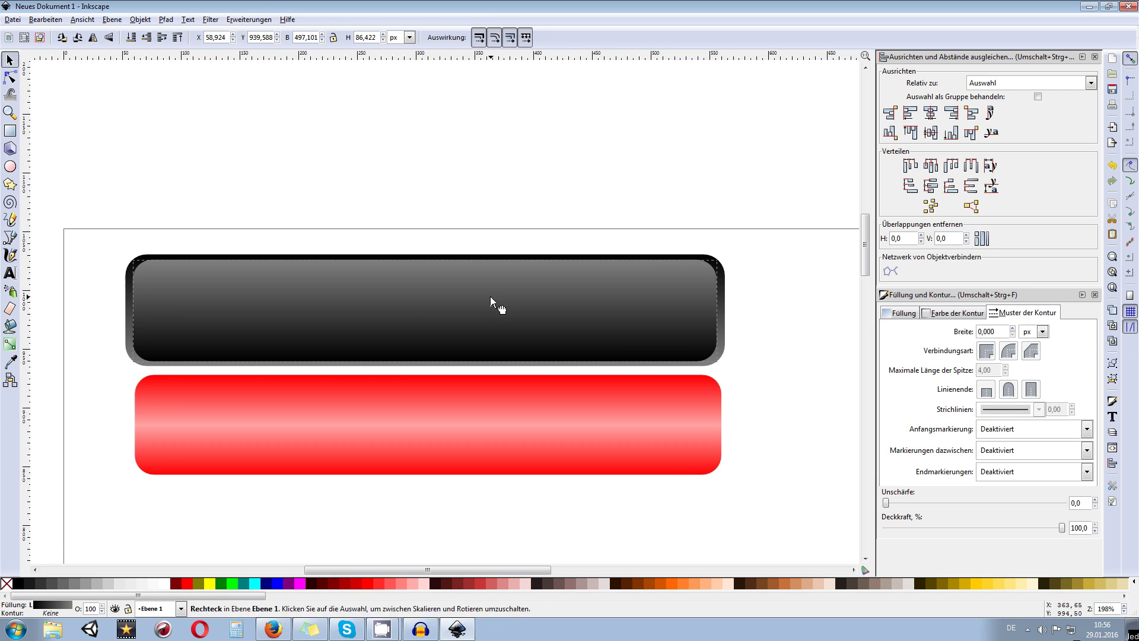
pyautogui.moveTo(76, 211); pyautogui.dragTo(830, 318)
pyautogui.click(425, 262)
pyautogui.moveTo(425, 257); pyautogui.dragTo(425, 261)
# - Center the large and small grey gradient bars on each other horizontally and vertically, and deselect them
pyautogui.moveTo(85, 212); pyautogui.dragTo(813, 385)
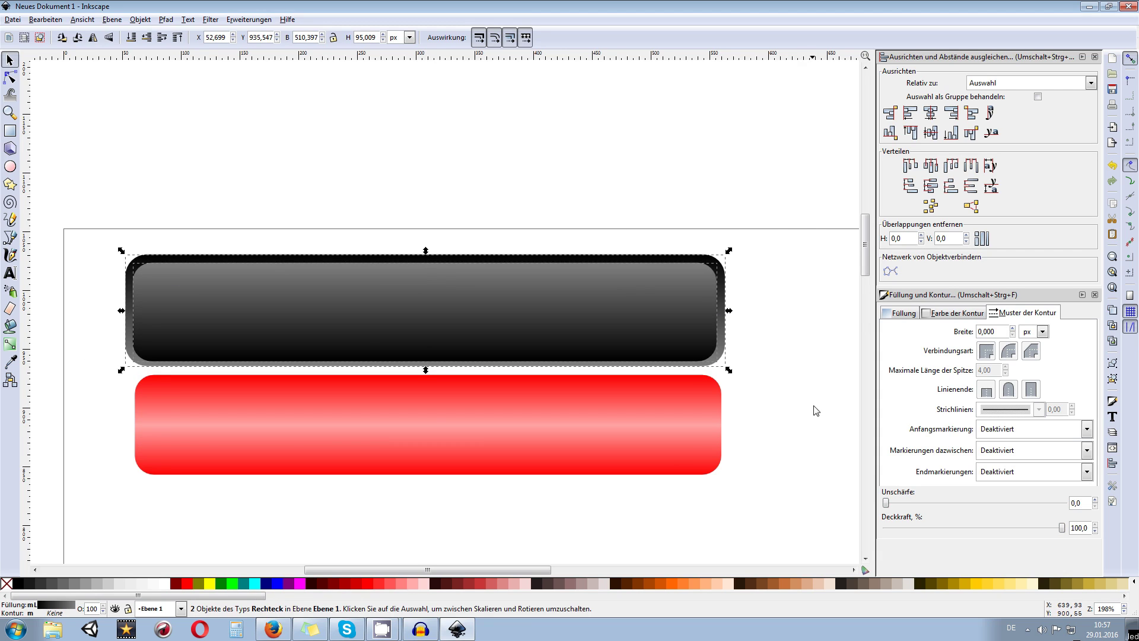
pyautogui.click(931, 113)
pyautogui.click(931, 132)
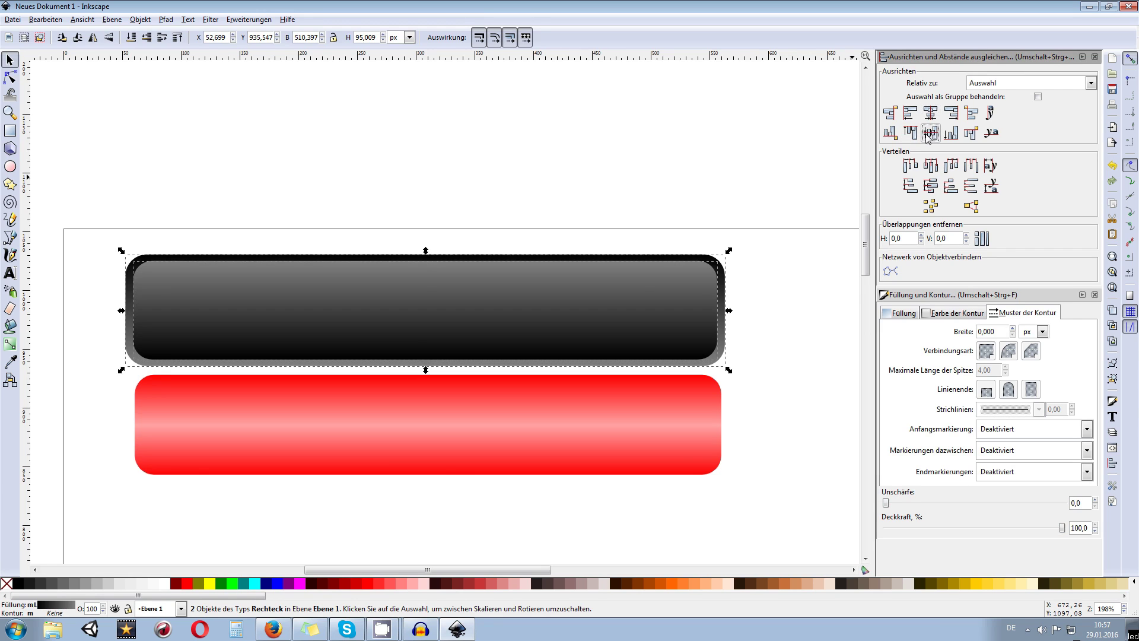
pyautogui.click(565, 195)
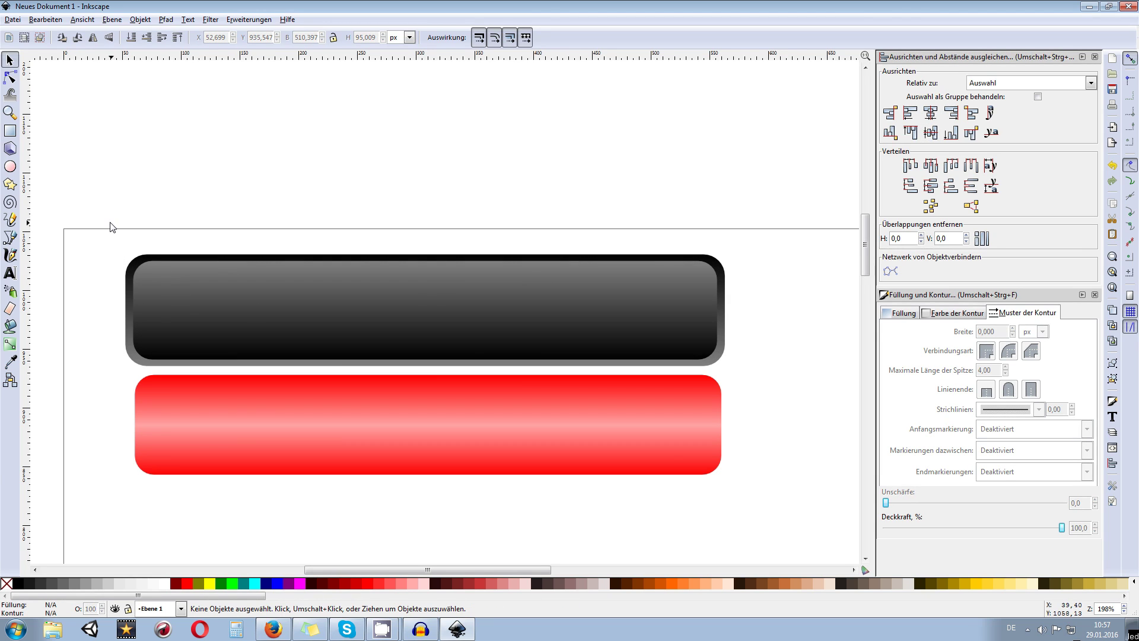
# - Flip both nested black-to-grey bars vertically together and deselect them
pyautogui.moveTo(101, 220); pyautogui.dragTo(824, 378)
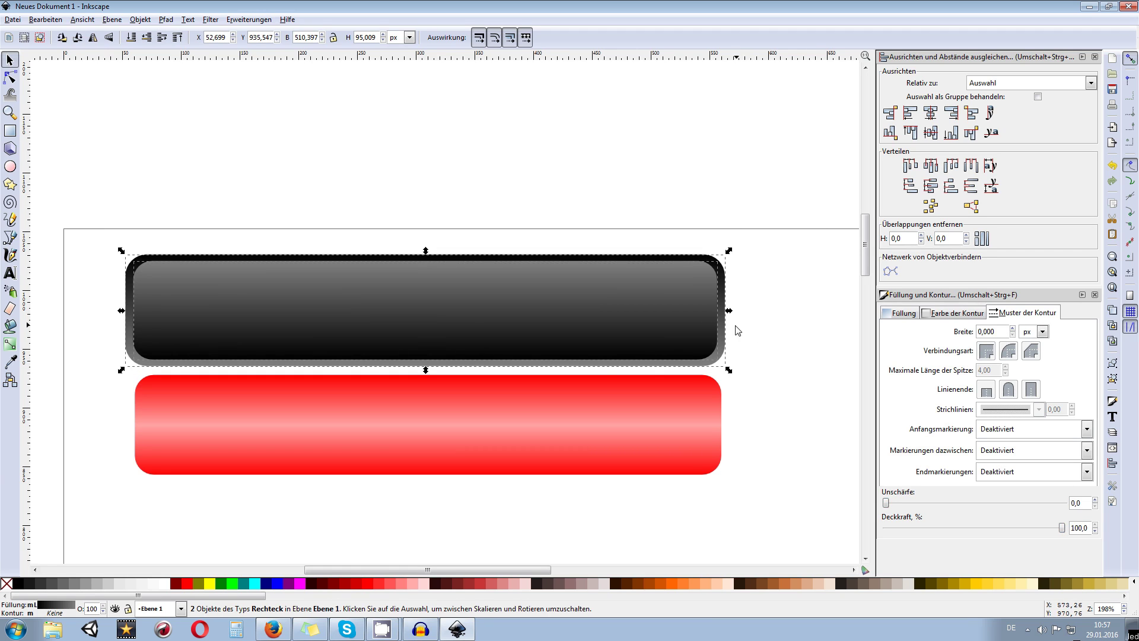
pyautogui.click(109, 37)
pyautogui.click(300, 184)
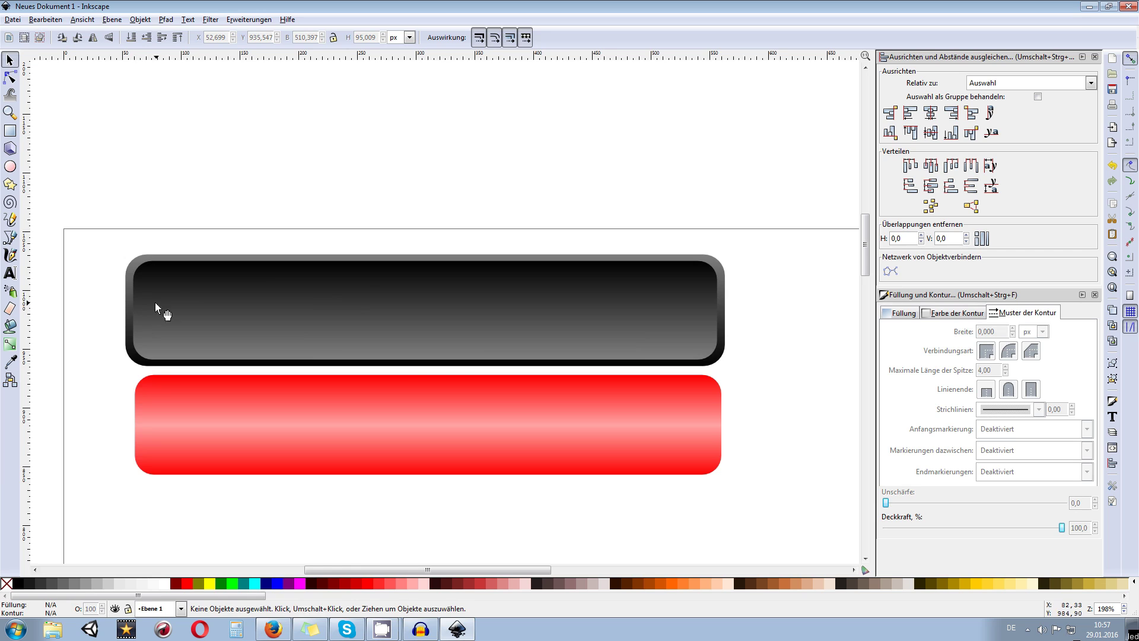
# - Examine the nested frame's gradients at different magnifications and select the red gradient bar
pyautogui.keyDown('ctrl'); pyautogui.scroll(2, 172, 306); pyautogui.keyUp('ctrl')
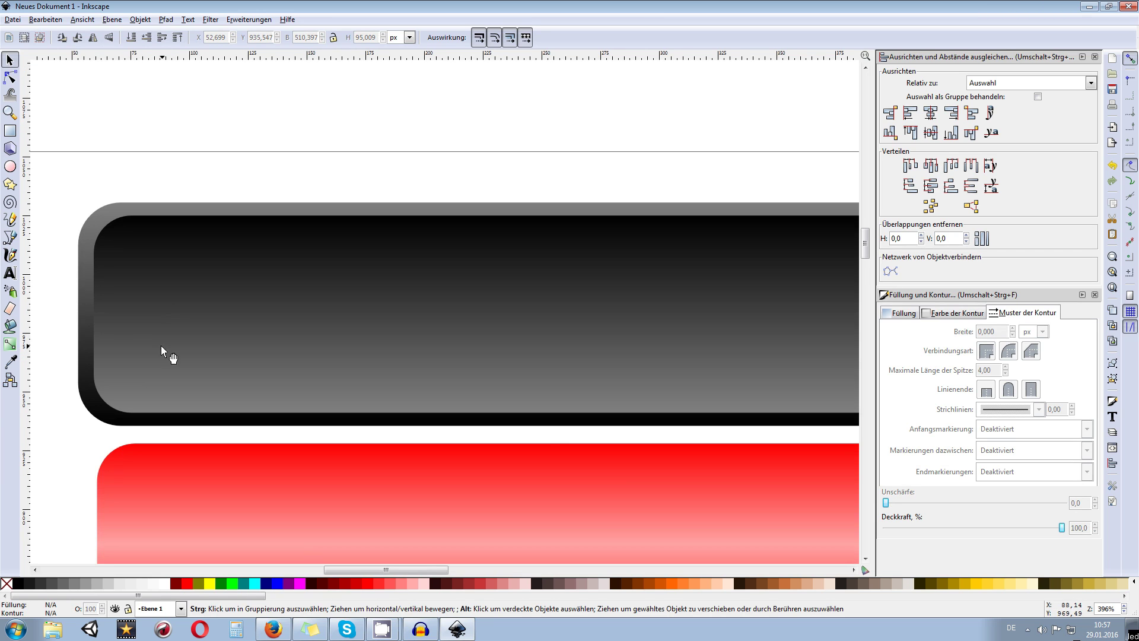
pyautogui.keyDown('ctrl'); pyautogui.scroll(-4, 161, 346); pyautogui.keyUp('ctrl')
pyautogui.keyDown('ctrl'); pyautogui.scroll(2, 341, 334); pyautogui.keyUp('ctrl')
pyautogui.keyDown('ctrl'); pyautogui.scroll(-1, 356, 306); pyautogui.keyUp('ctrl')
pyautogui.keyDown('ctrl'); pyautogui.scroll(2, 364, 319); pyautogui.keyUp('ctrl')
pyautogui.keyDown('ctrl'); pyautogui.scroll(-2, 382, 307); pyautogui.keyUp('ctrl')
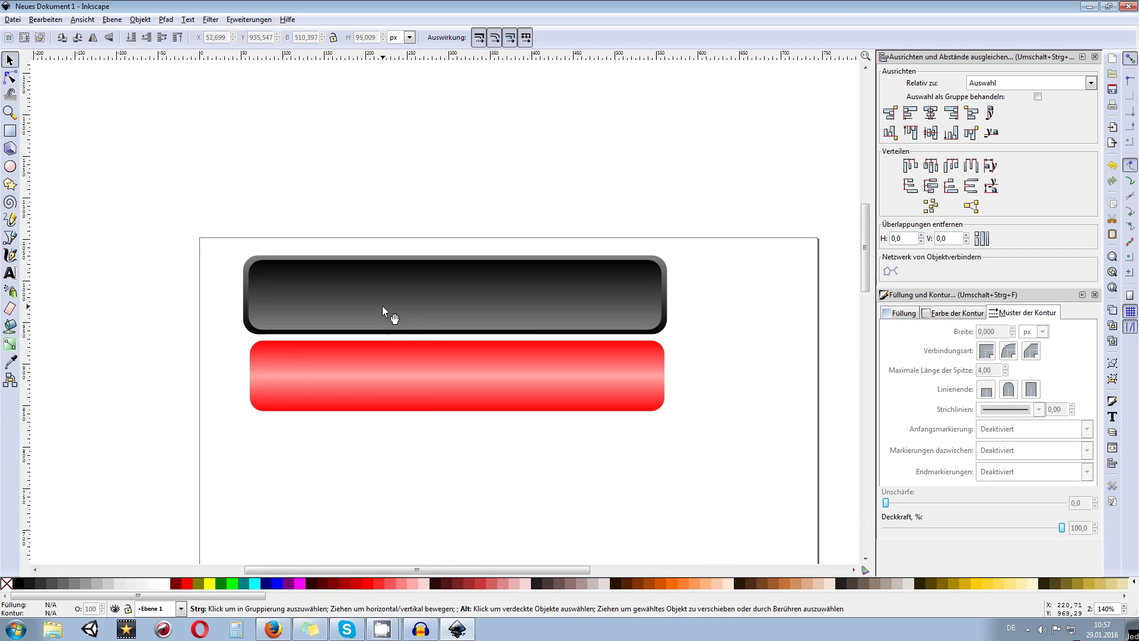
pyautogui.click(425, 362)
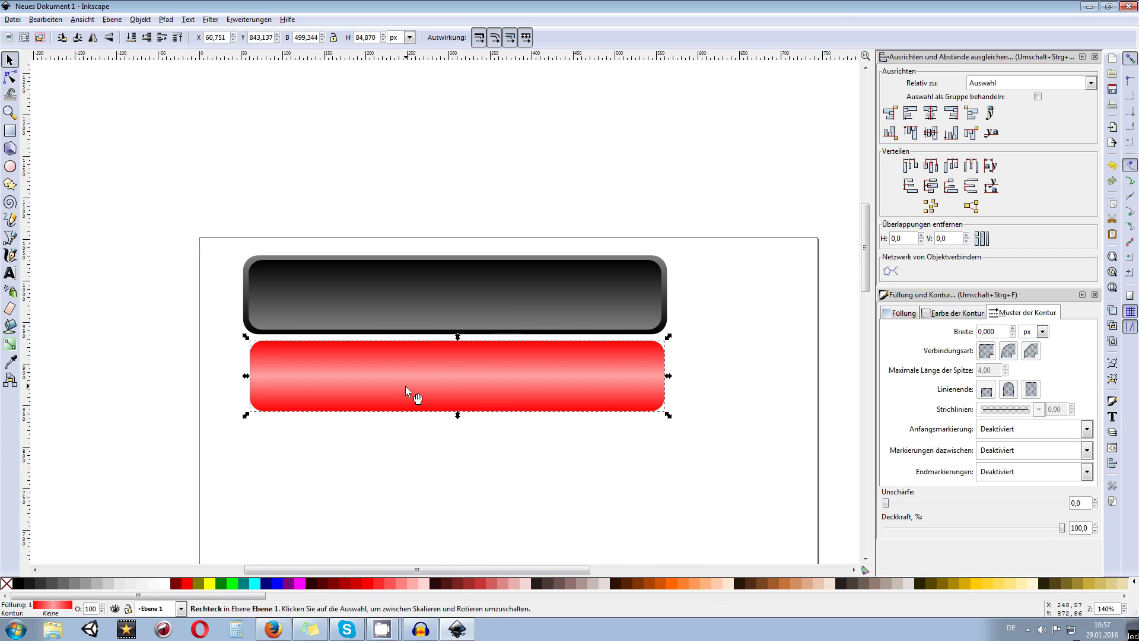
# - Raise the red gradient bar above the black-to-grey frame and move it onto the frame's inner area
pyautogui.moveTo(391, 382); pyautogui.dragTo(393, 350)
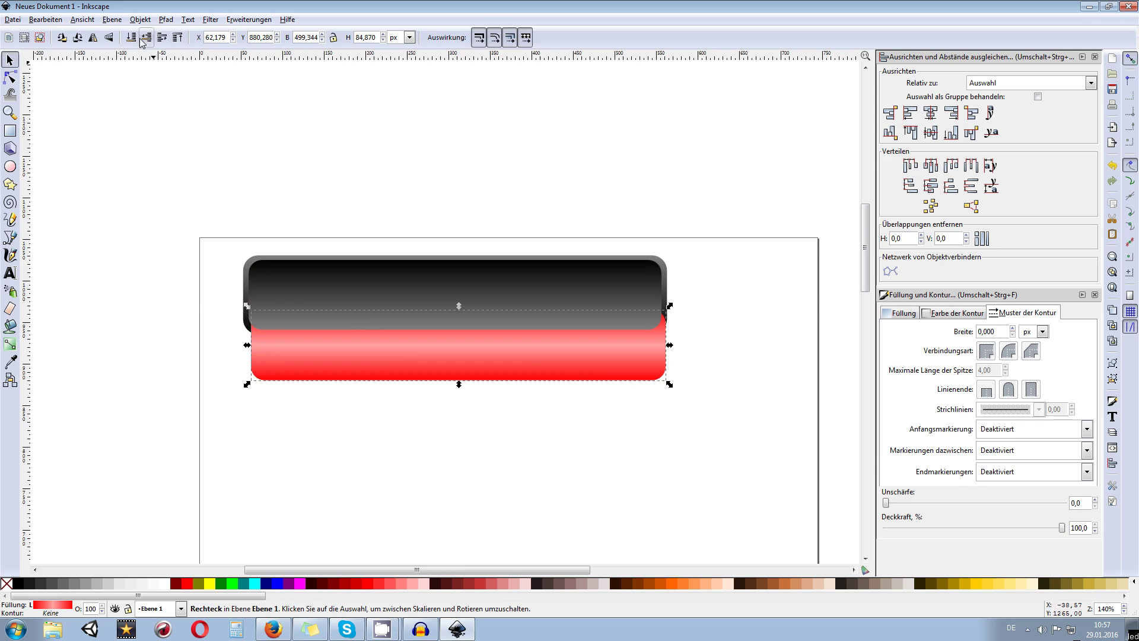
pyautogui.click(161, 38)
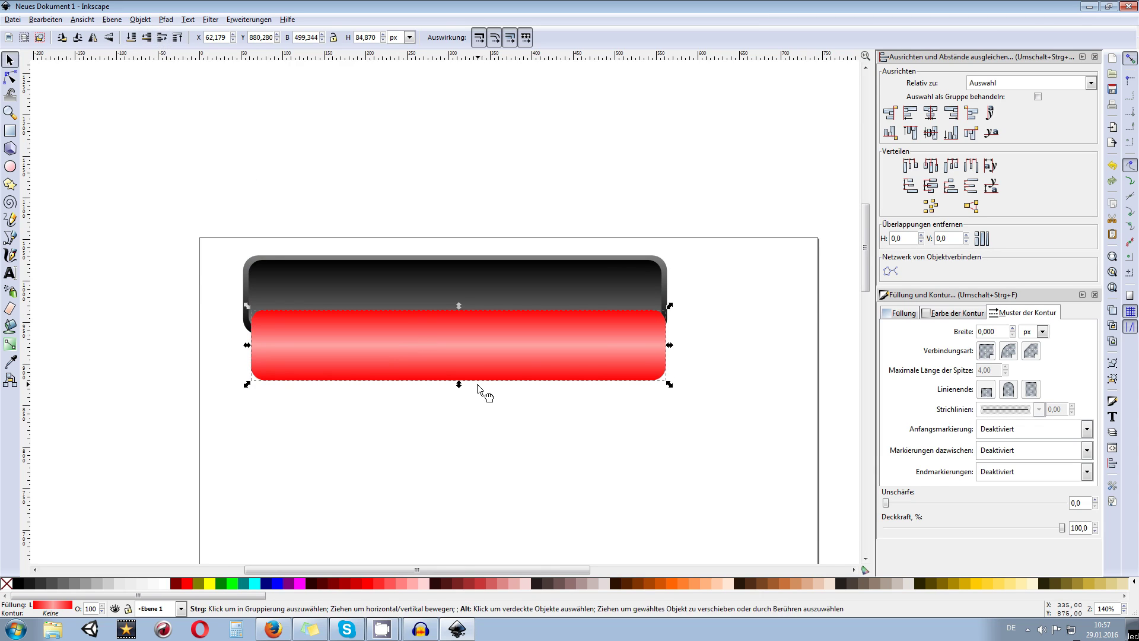
pyautogui.scroll(2, 483, 394)
pyautogui.scroll(-2, 479, 327)
pyautogui.scroll(2, 479, 324)
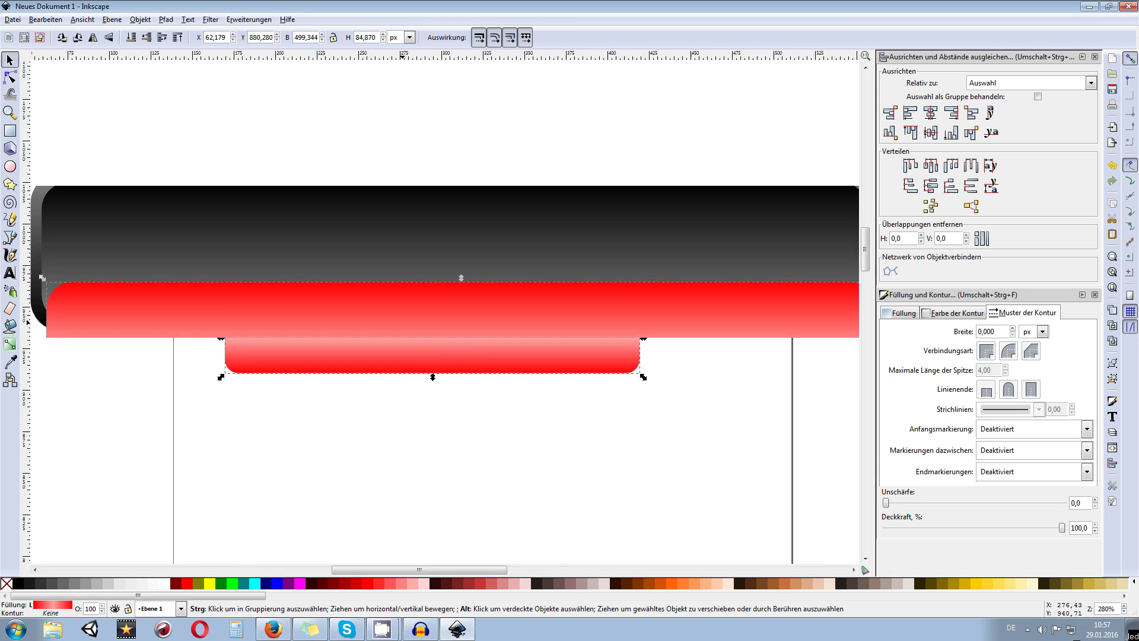
pyautogui.moveTo(365, 335); pyautogui.dragTo(379, 234)
pyautogui.scroll(-2, 379, 235)
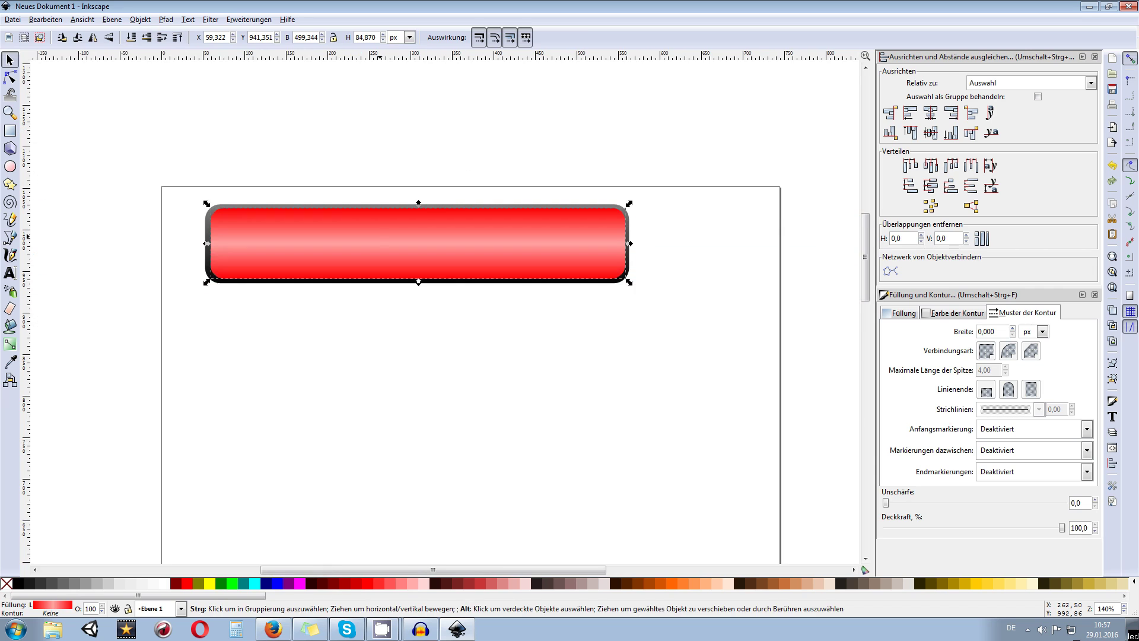
pyautogui.moveTo(164, 151); pyautogui.dragTo(695, 320)
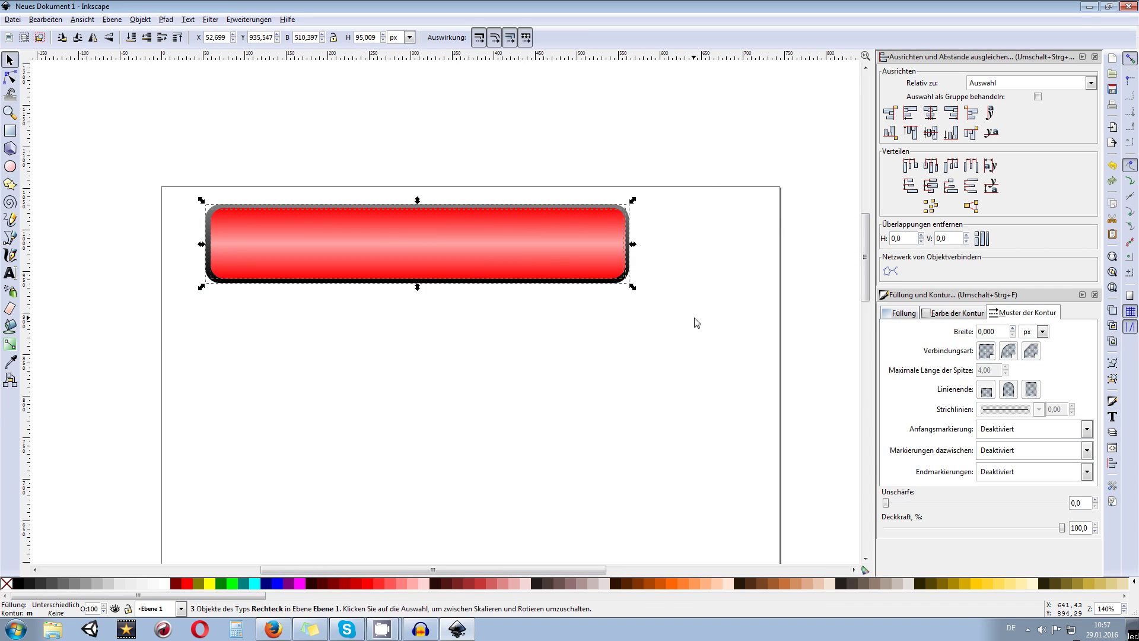
pyautogui.press('Escape')
# - Shrink the red gradient bar to about 491 px wide and 77 px high so it sits inside the inner frame
pyautogui.click(351, 243)
pyautogui.scroll(3, 352, 244)
pyautogui.scroll(-2, 376, 256)
pyautogui.moveTo(181, 219); pyautogui.dragTo(187, 219)
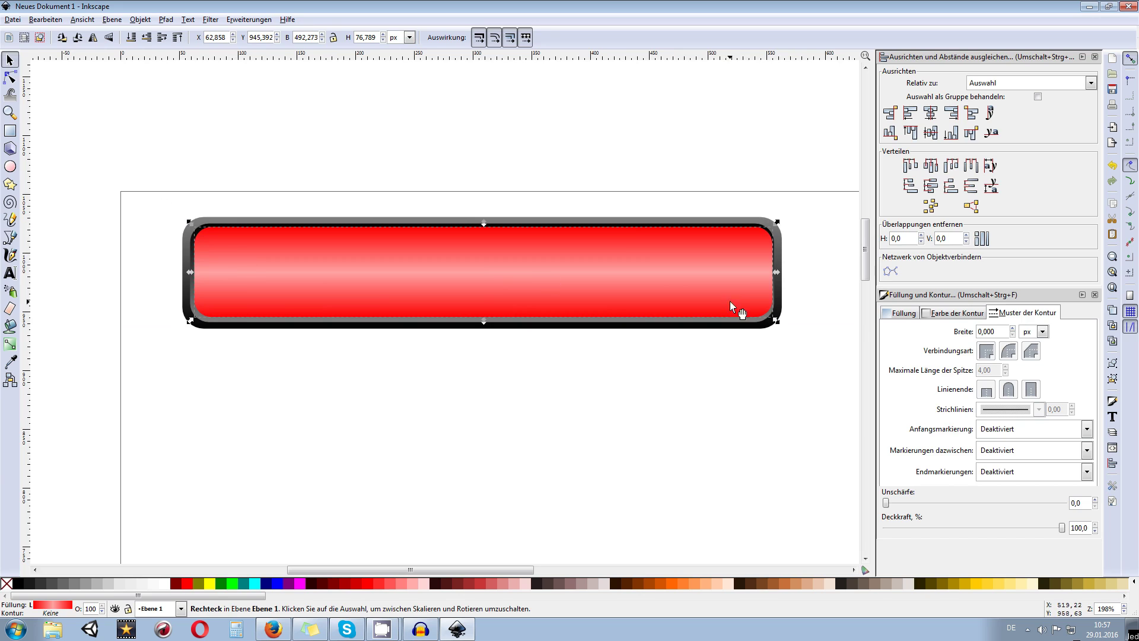
pyautogui.moveTo(774, 272); pyautogui.dragTo(772, 272)
# - Center the red bar and both frame bars on each other horizontally and vertically, and deselect them
pyautogui.moveTo(122, 171); pyautogui.dragTo(819, 417)
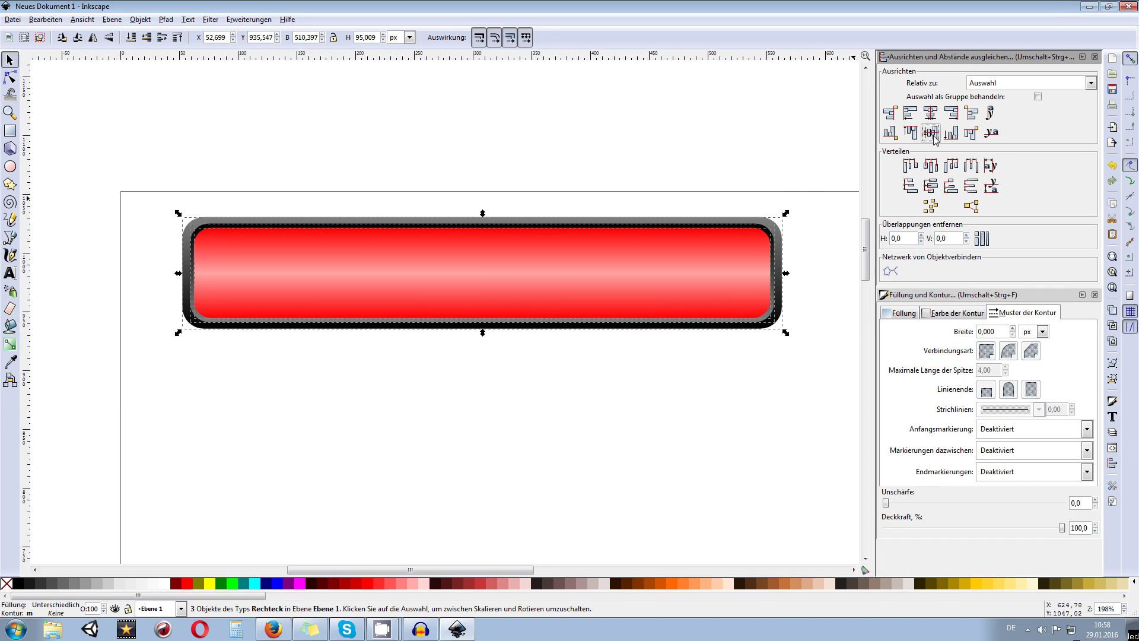
pyautogui.click(765, 165)
pyautogui.hscroll(1, 750, 311)
pyautogui.scroll(-2, 635, 330)
pyautogui.scroll(2, 635, 331)
pyautogui.scroll(-2, 452, 280)
pyautogui.scroll(2, 452, 280)
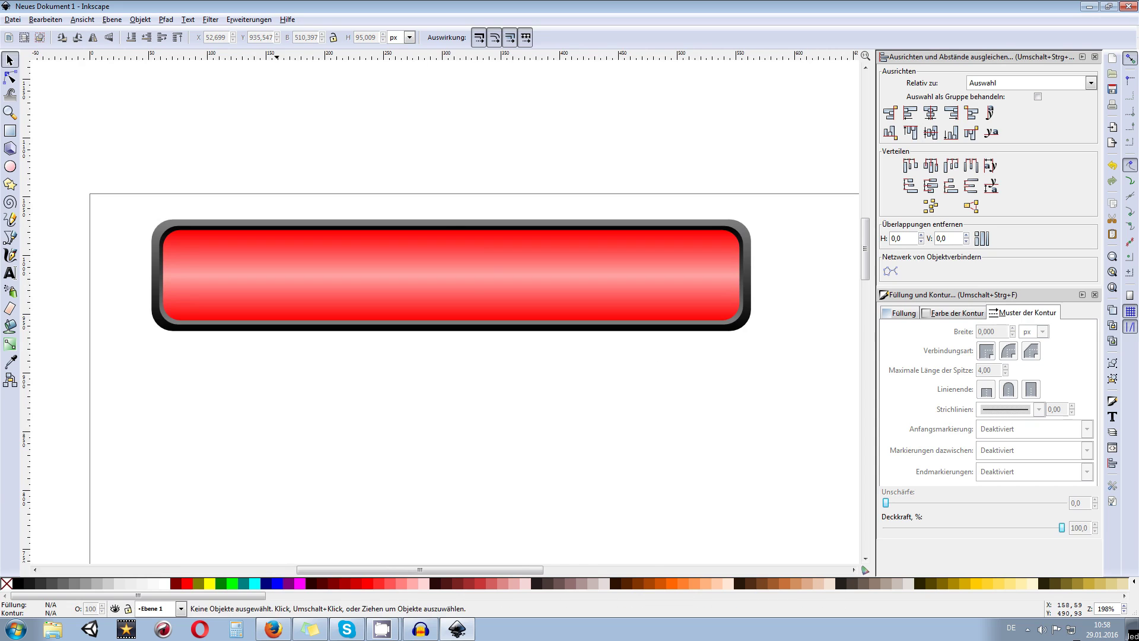
# - Try shortening the red bar to about 382 px wide from its right end, and return it to full width
pyautogui.click(452, 280)
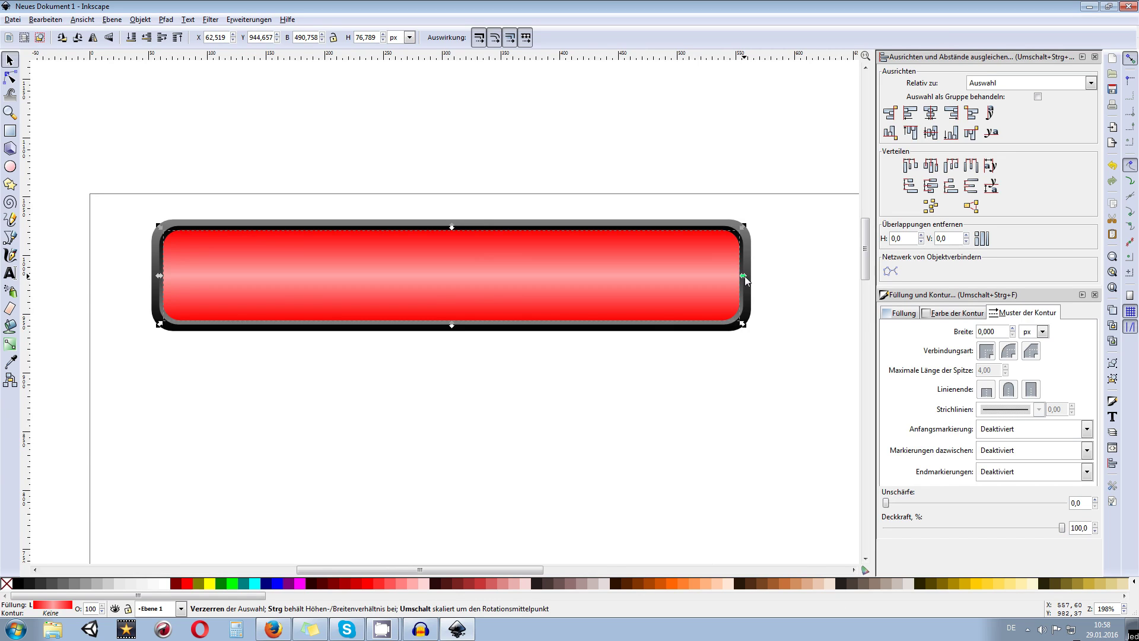
pyautogui.moveTo(744, 276); pyautogui.dragTo(615, 315)
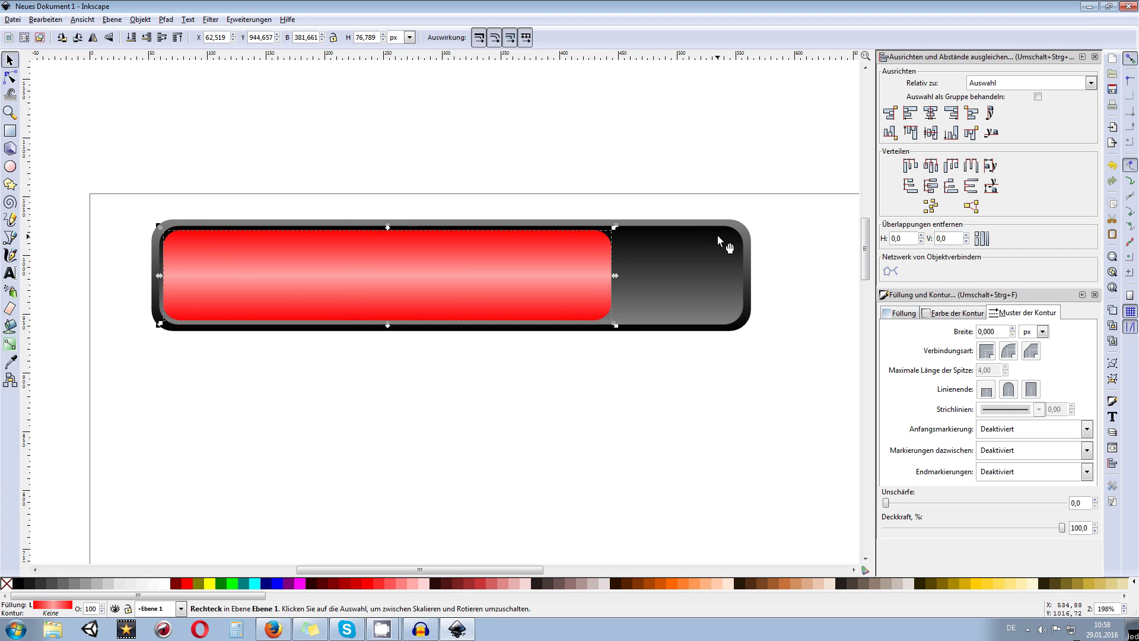
pyautogui.moveTo(614, 276); pyautogui.dragTo(745, 284)
pyautogui.hotkey('ctrl', 'z')
pyautogui.hotkey('ctrl', 'shift', 'z')
pyautogui.click(757, 334)
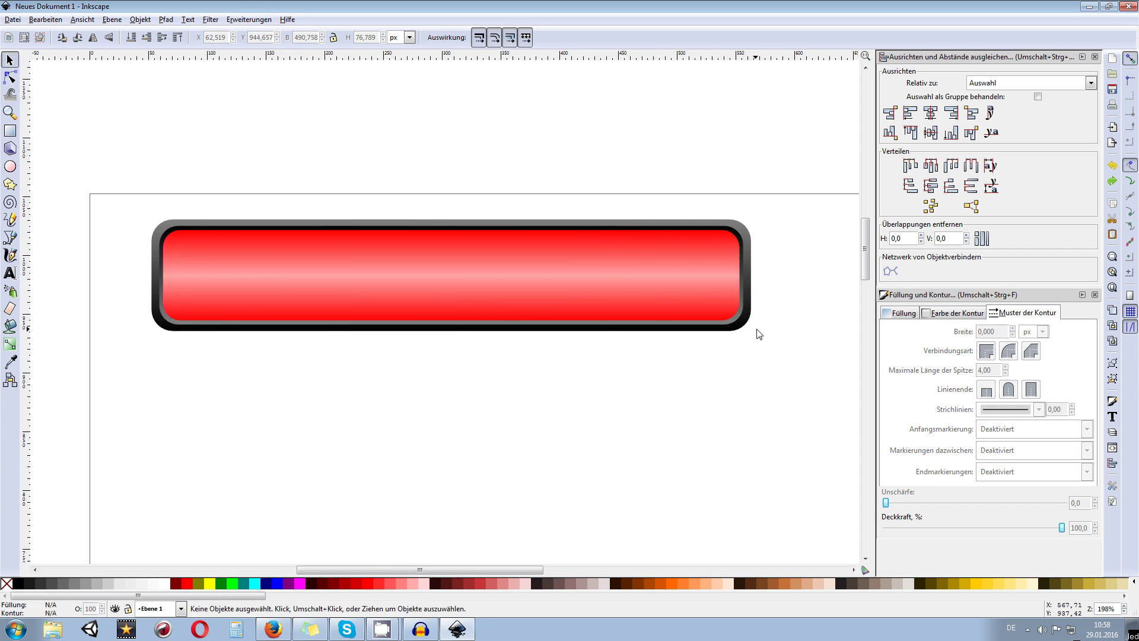
# - Examine the assembled red bar and its nested frame at different magnifications
pyautogui.scroll(-1, 757, 334)
pyautogui.hscroll(2, 684, 349)
pyautogui.scroll(-1, 687, 348)
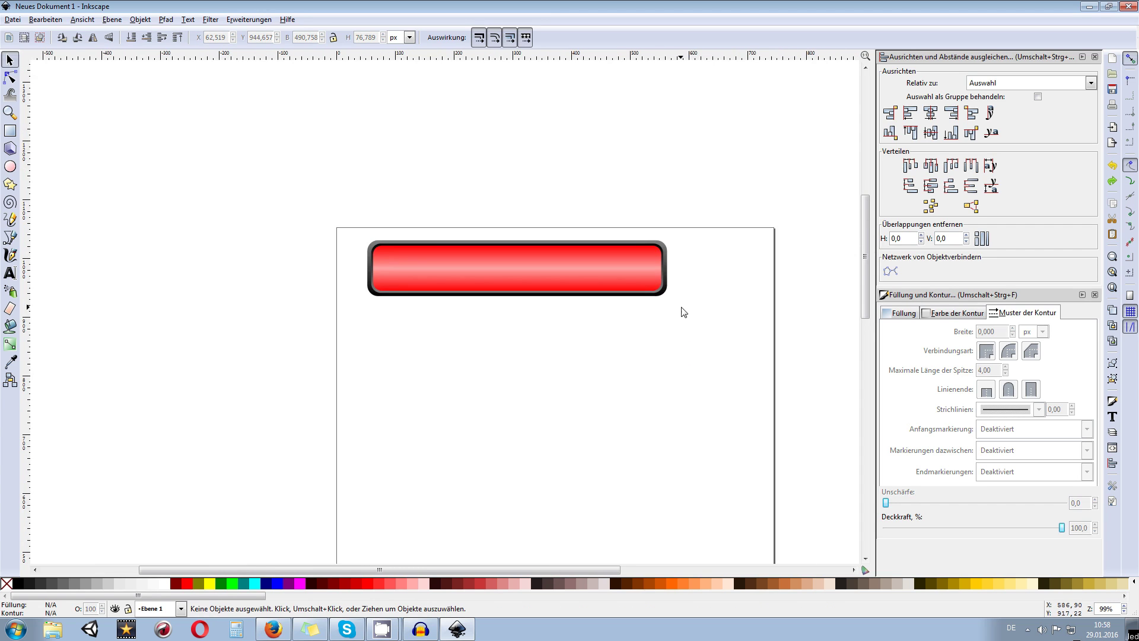
pyautogui.hscroll(2, 729, 376)
pyautogui.scroll(1, 617, 333)
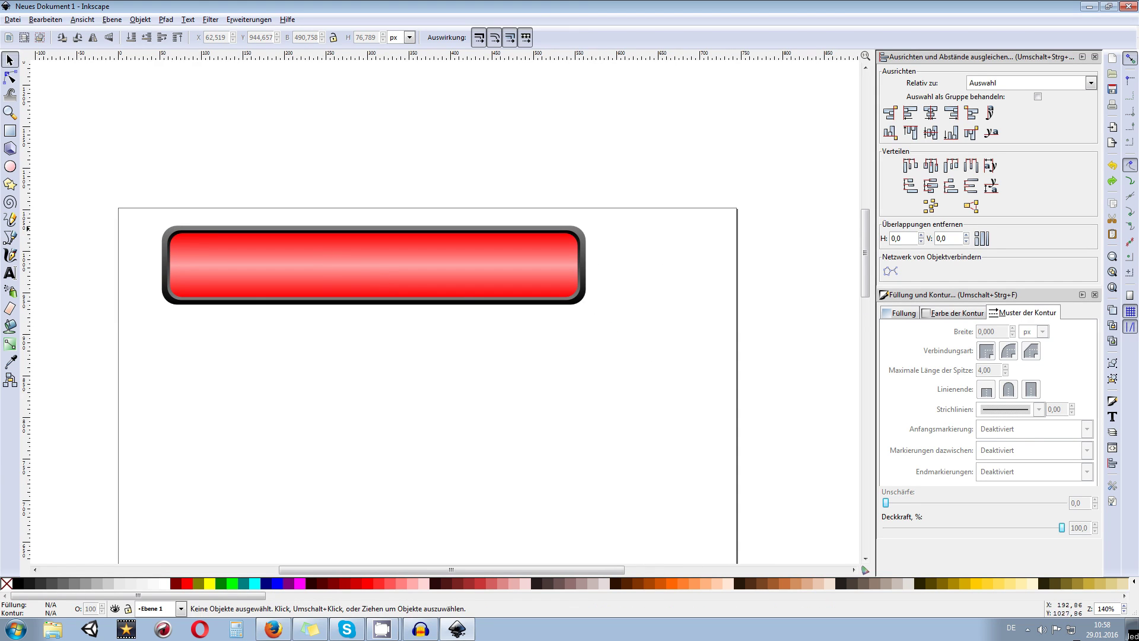
pyautogui.hscroll(-2, 358, 255)
pyautogui.scroll(-1, 358, 254)
pyautogui.scroll(1, 514, 339)
pyautogui.scroll(-1, 514, 338)
pyautogui.hscroll(-1, 488, 328)
pyautogui.scroll(-1, 489, 328)
pyautogui.hscroll(-1, 489, 328)
pyautogui.scroll(-1, 488, 328)
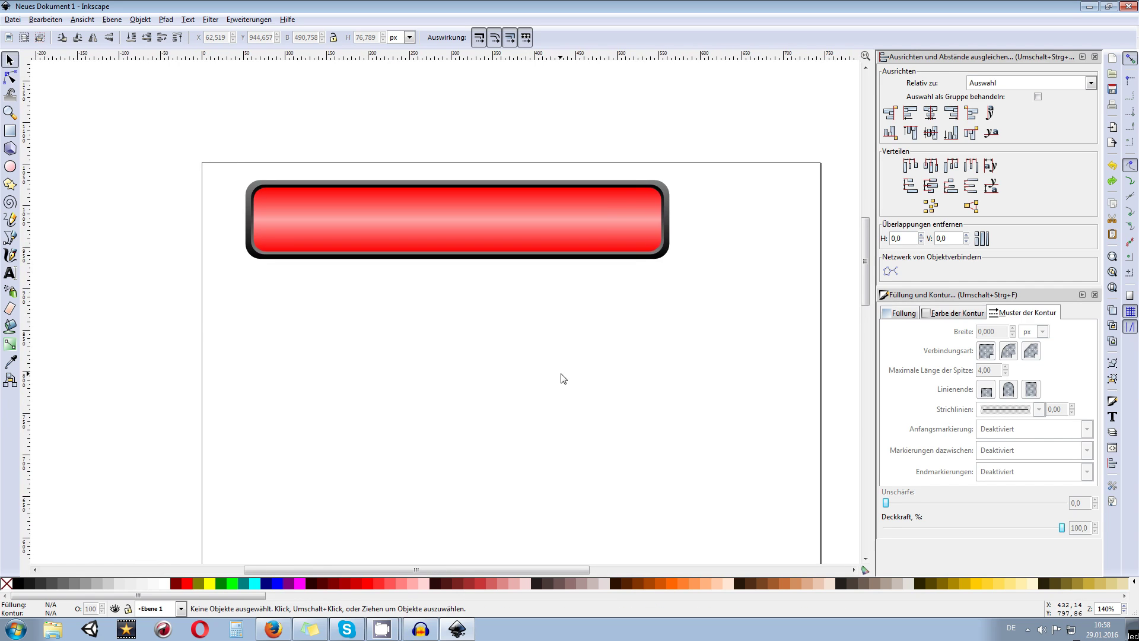
pyautogui.hscroll(2, 534, 344)
pyautogui.scroll(-2, 534, 344)
pyautogui.scroll(1, 478, 270)
pyautogui.scroll(-1, 478, 271)
pyautogui.hscroll(-1, 498, 312)
pyautogui.scroll(1, 498, 312)
pyautogui.scroll(1, 496, 313)
pyautogui.hscroll(-1, 518, 331)
pyautogui.scroll(1, 518, 330)
pyautogui.hscroll(-1, 522, 341)
pyautogui.scroll(1, 525, 350)
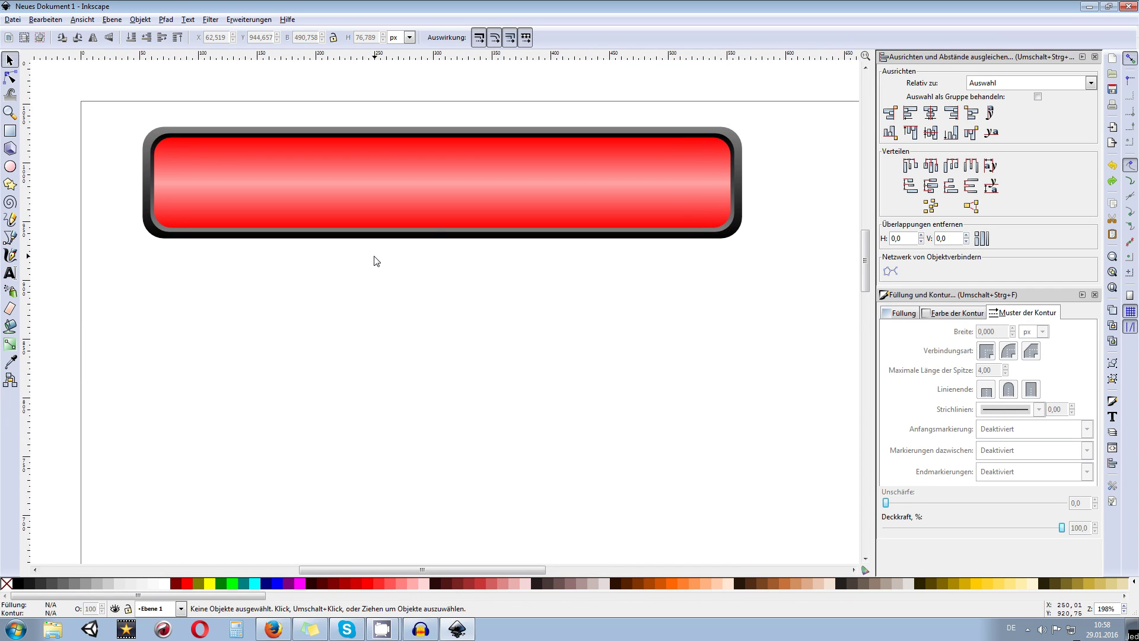
pyautogui.scroll(-1, 394, 279)
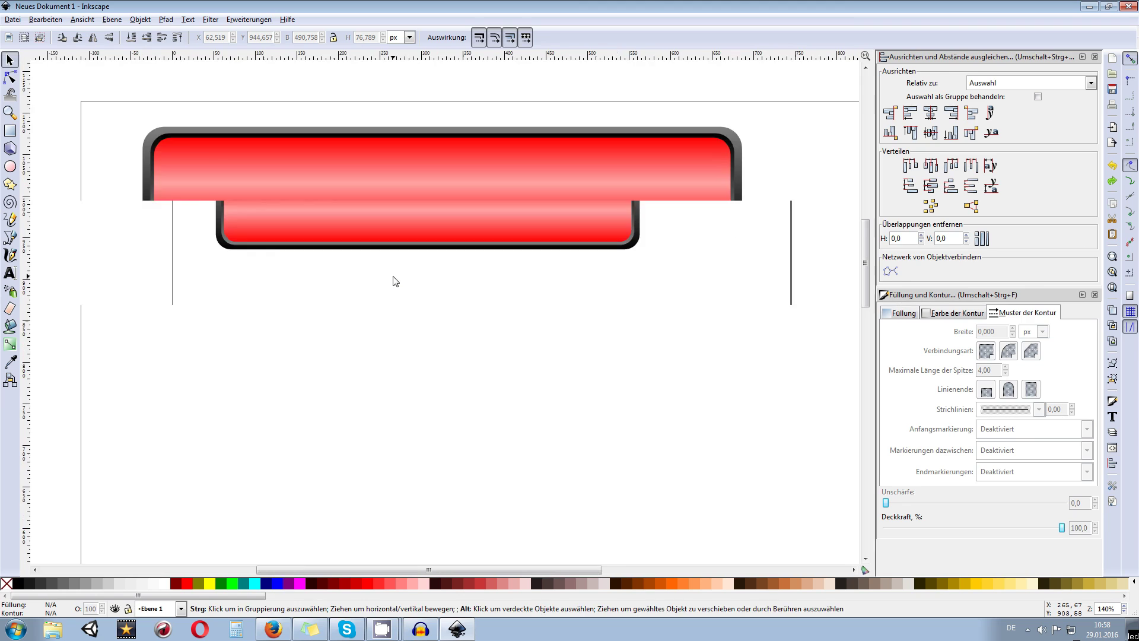
pyautogui.scroll(-1, 398, 266)
pyautogui.hscroll(-1, 398, 266)
# - Move the red gradient bar out of the frame to just below it and deselect it
pyautogui.click(344, 173)
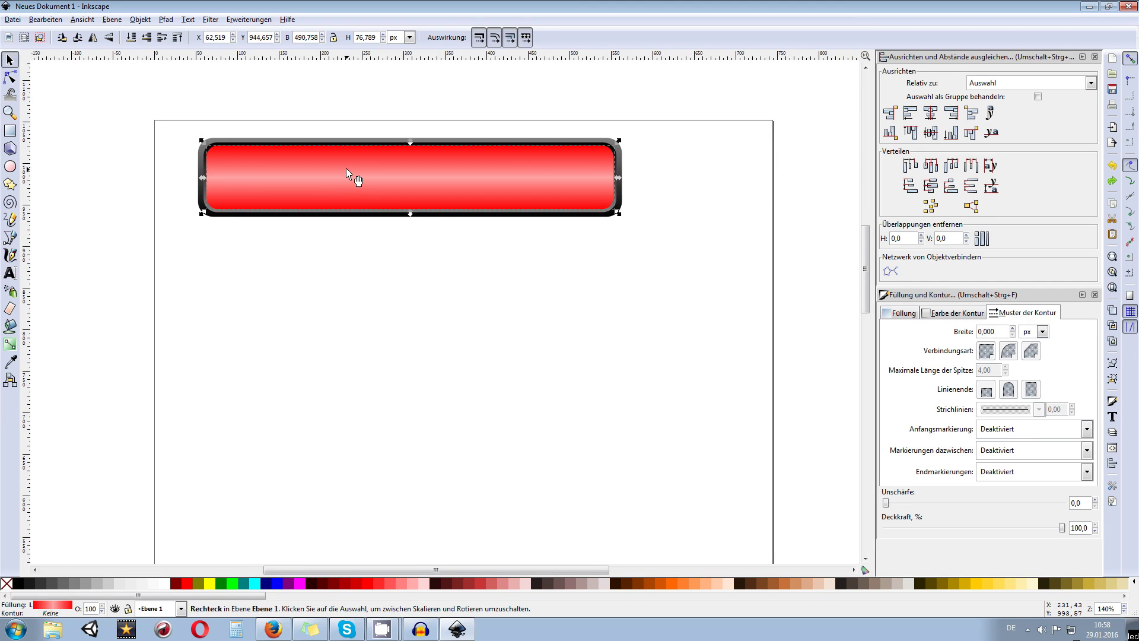
pyautogui.moveTo(351, 178); pyautogui.dragTo(397, 257)
pyautogui.click(407, 325)
pyautogui.scroll(-1, 508, 226)
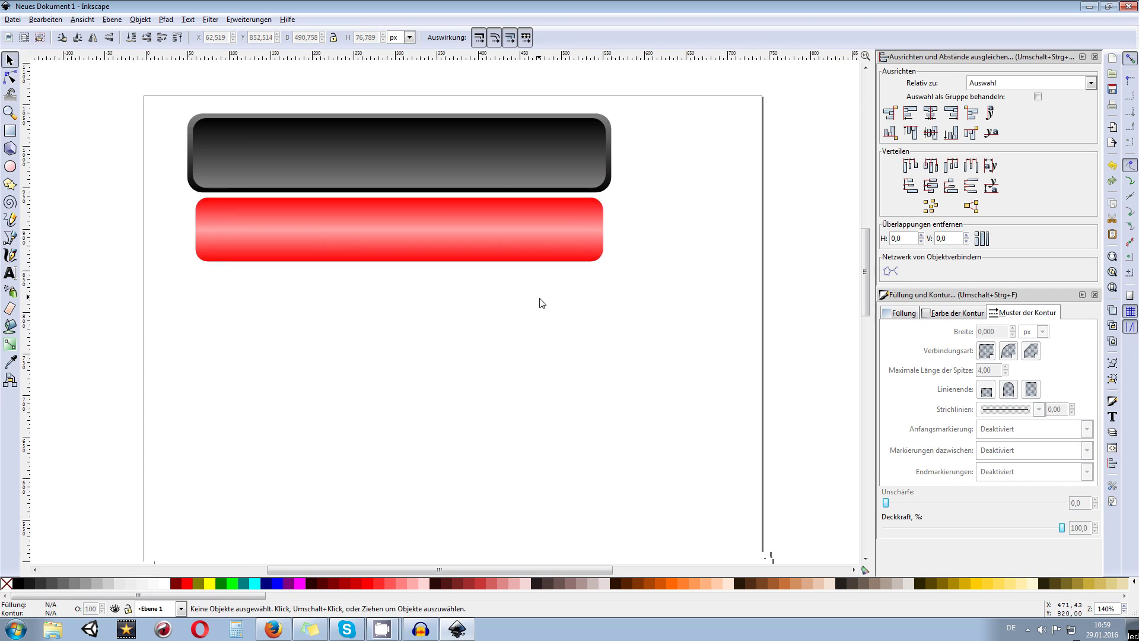
pyautogui.moveTo(493, 353); pyautogui.dragTo(475, 300)
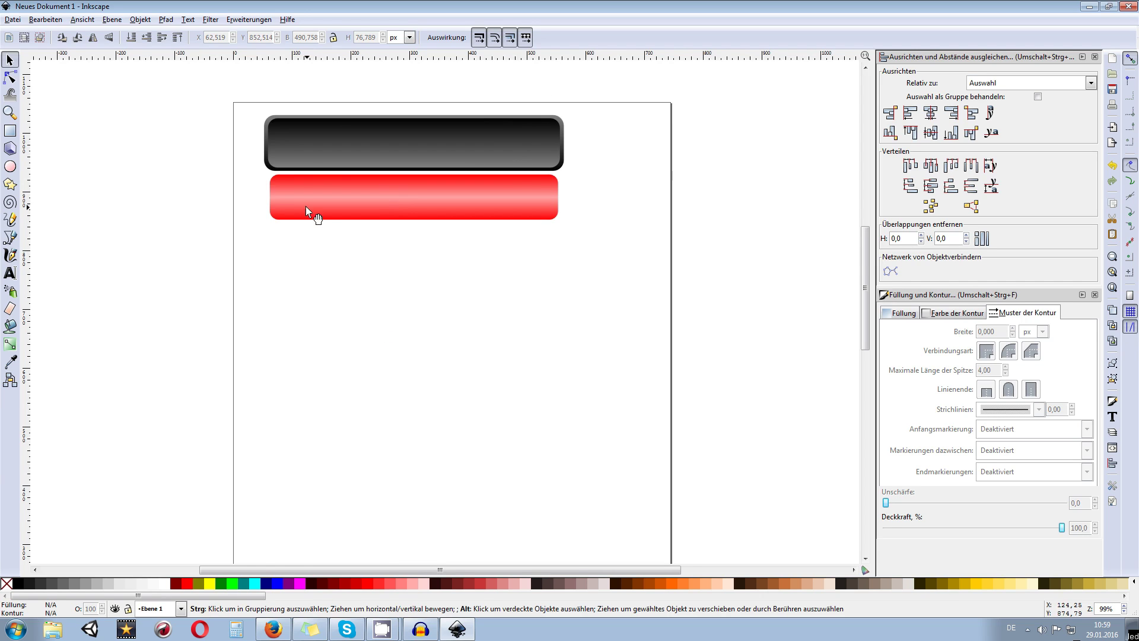
pyautogui.scroll(2, 275, 138)
pyautogui.moveTo(475, 206); pyautogui.dragTo(387, 313)
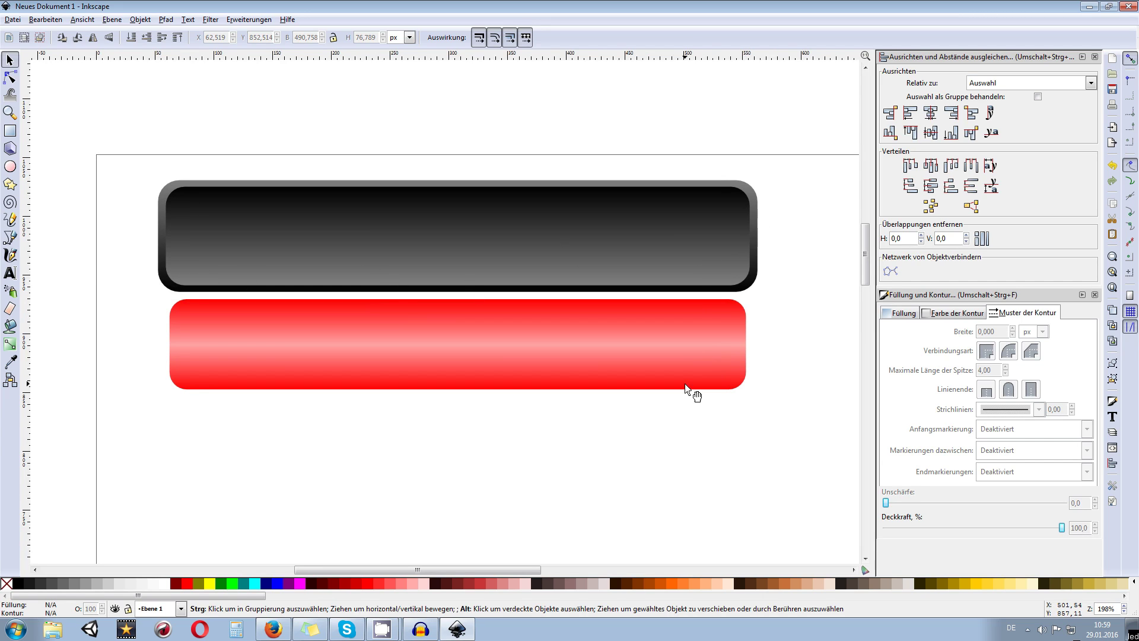
pyautogui.moveTo(706, 390); pyautogui.dragTo(675, 304)
pyautogui.scroll(-2, 675, 304)
pyautogui.moveTo(674, 364); pyautogui.dragTo(575, 279)
pyautogui.scroll(1, 623, 298)
pyautogui.keyDown('ctrl'); pyautogui.scroll(1, 475, 297); pyautogui.keyUp('ctrl')
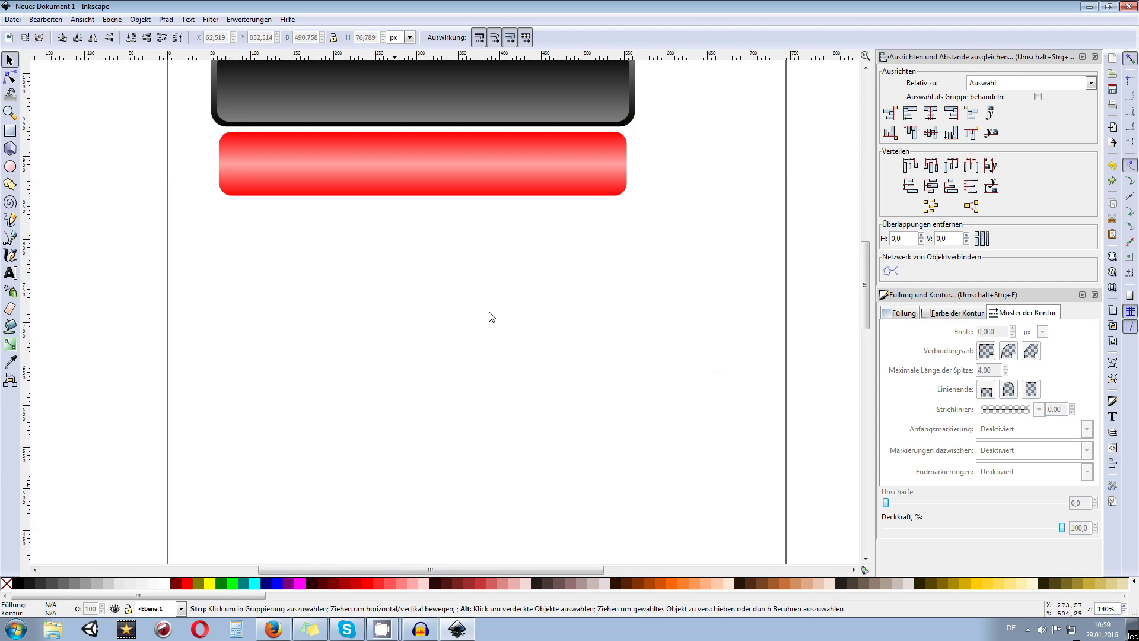
# - Draw a red circle in the empty page area below the two bars
pyautogui.scroll(-1, 484, 275)
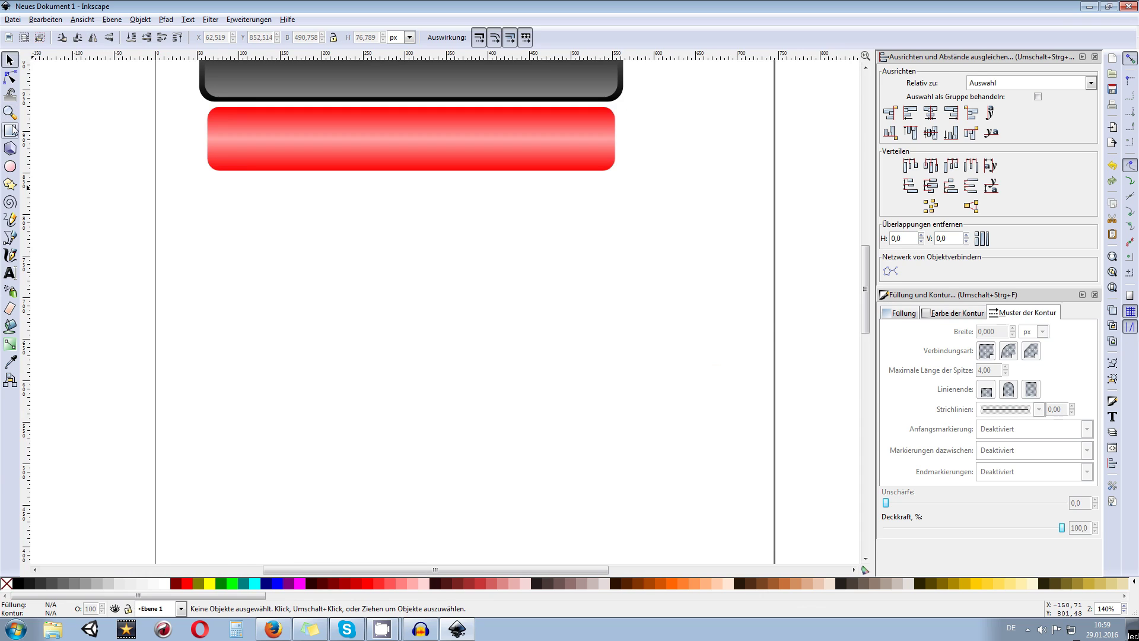
pyautogui.click(10, 167)
pyautogui.moveTo(229, 313); pyautogui.dragTo(389, 470)
pyautogui.scroll(-4, 356, 415)
pyautogui.hscroll(2, 356, 415)
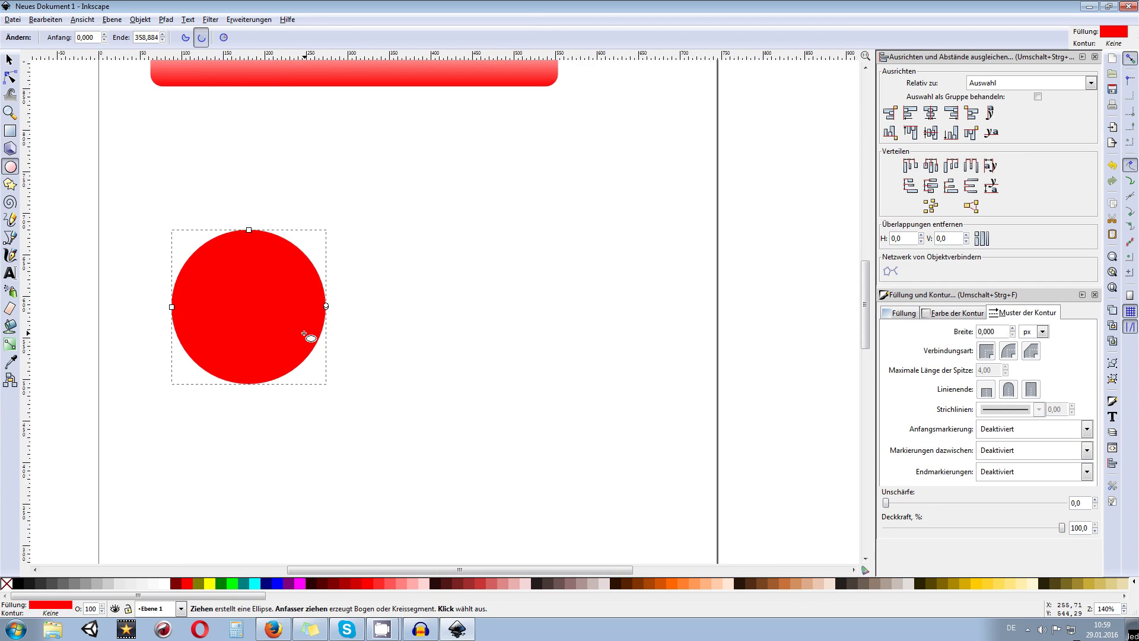
# - Try a blue fill on the red circle, undo it, and draw a separate blue circle about 164 px across beside it
pyautogui.click(278, 583)
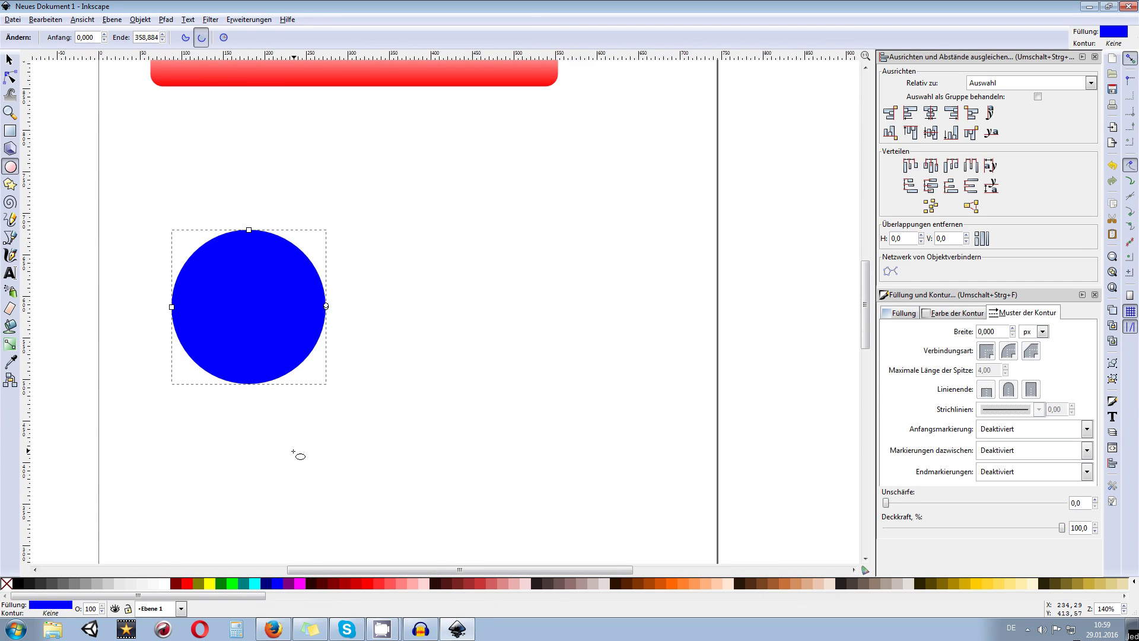
pyautogui.hotkey('ctrl', 'z')
pyautogui.moveTo(365, 297)
pyautogui.mouseDown()
pyautogui.moveTo(553, 460)
pyautogui.moveTo(503, 434)
pyautogui.mouseUp()
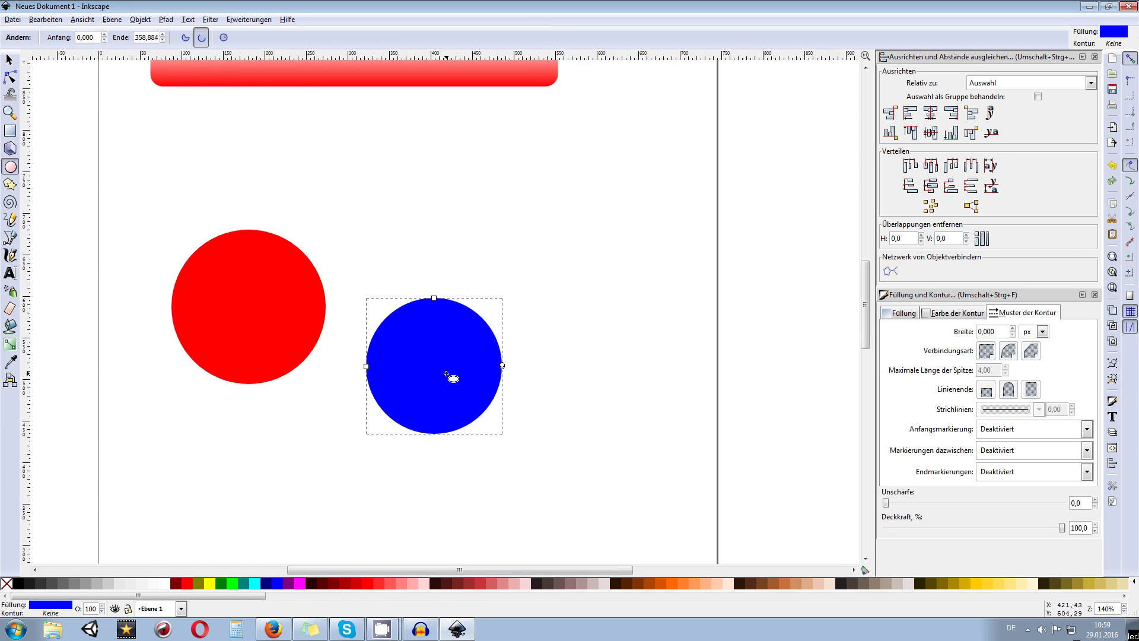
# - Move the blue circle over the lower-right part of the red circle and deselect it
pyautogui.click(11, 60)
pyautogui.moveTo(434, 362); pyautogui.dragTo(324, 355)
pyautogui.press('Escape')
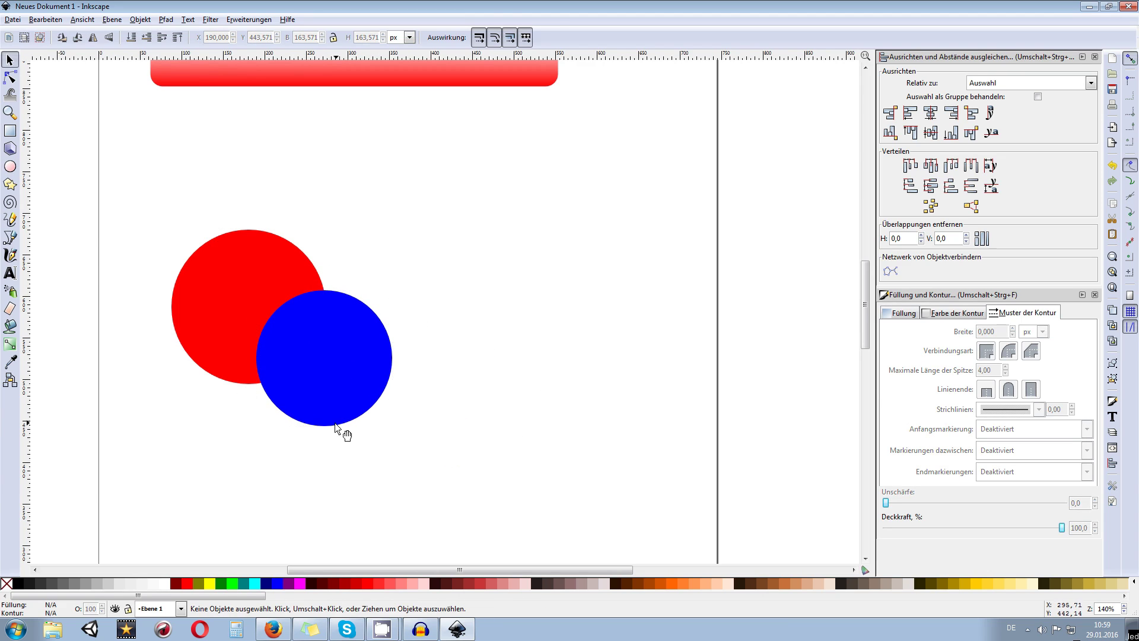
pyautogui.scroll(-2, 267, 363)
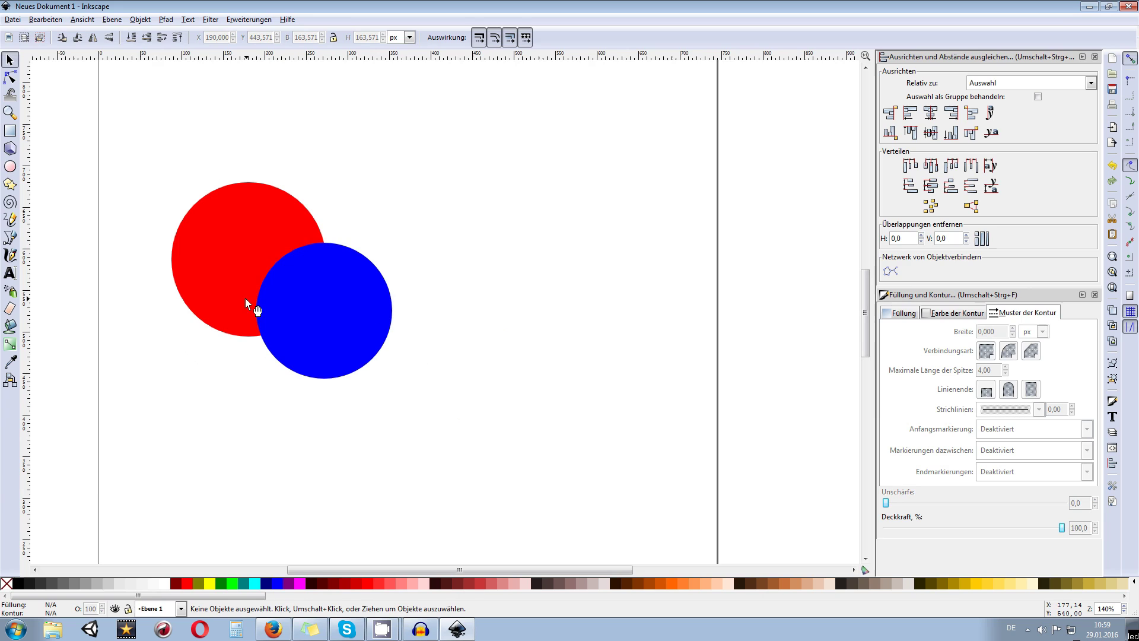
pyautogui.scroll(2, 356, 276)
pyautogui.hscroll(-1, 356, 275)
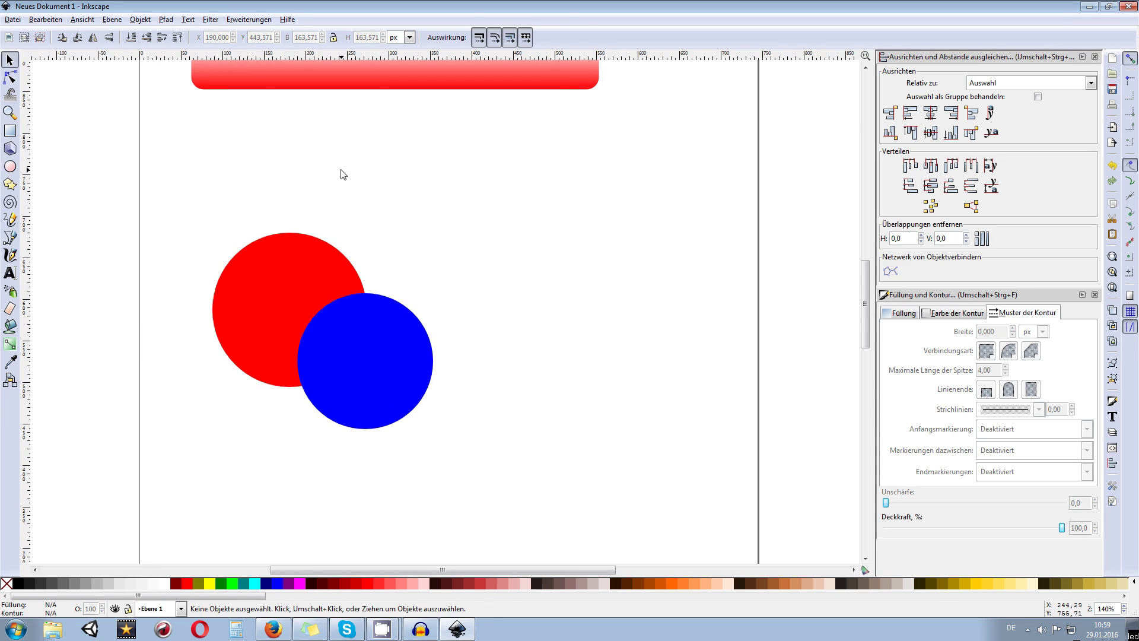
pyautogui.scroll(-2, 468, 332)
pyautogui.hscroll(-1, 469, 333)
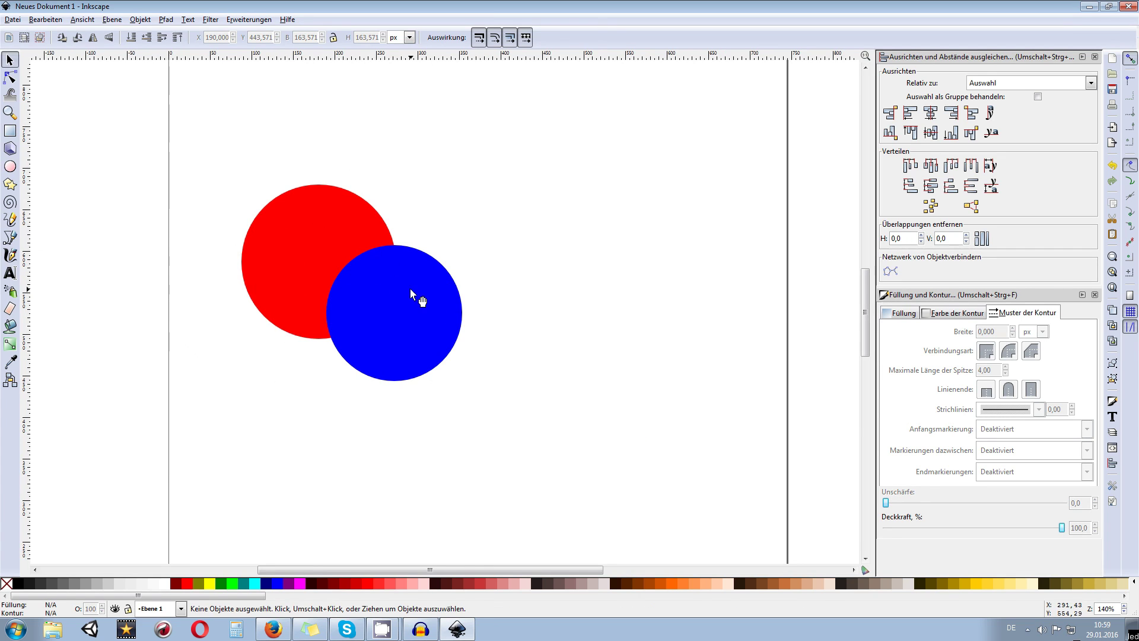
pyautogui.hscroll(2, 276, 226)
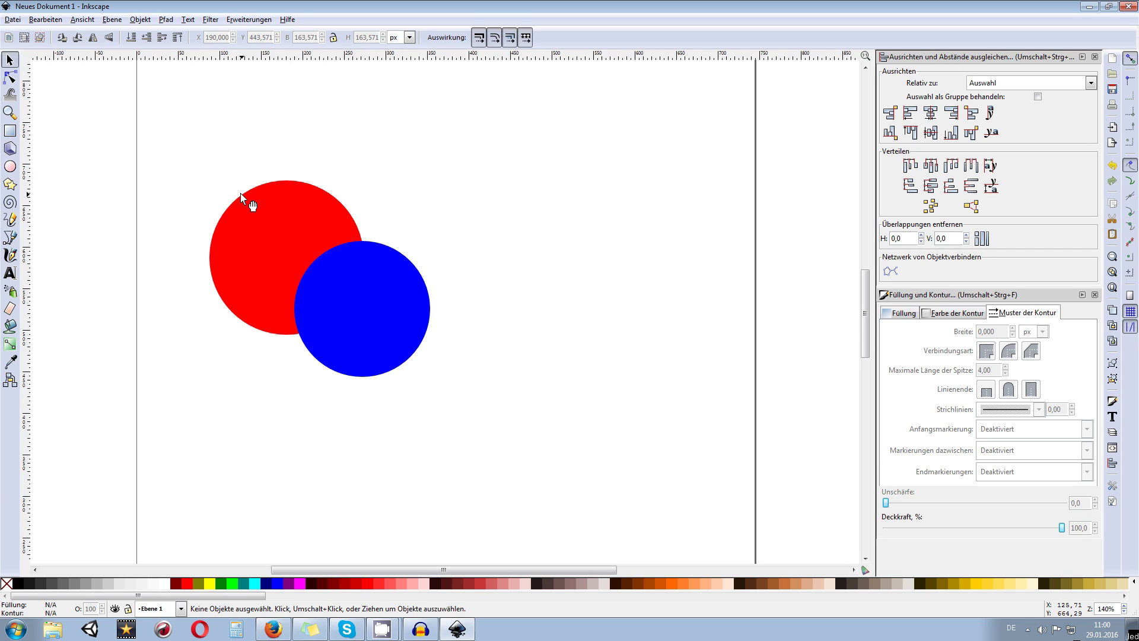
pyautogui.scroll(6, 397, 183)
pyautogui.hscroll(2, 325, 272)
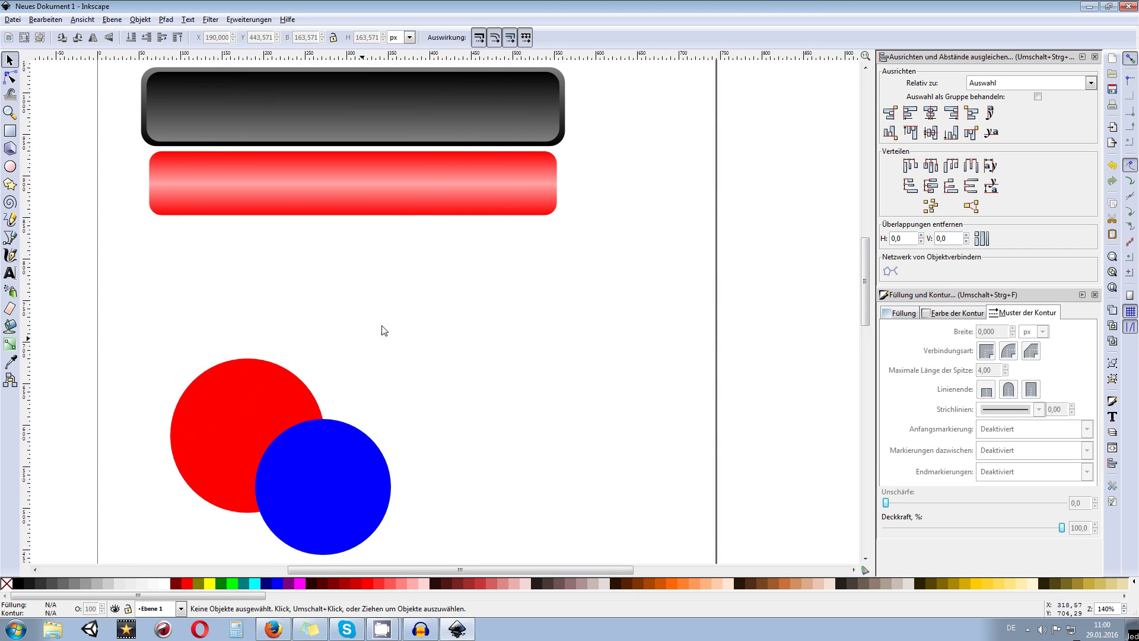
pyautogui.scroll(-4, 421, 267)
pyautogui.hscroll(-1, 459, 201)
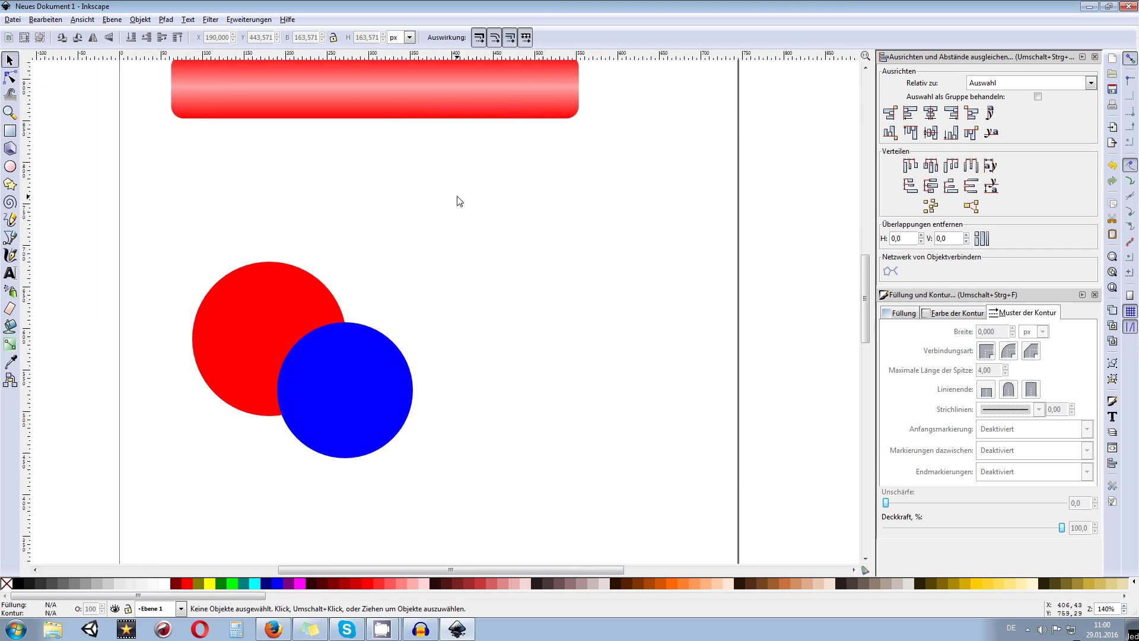
# - Draw a curved path segment that follows the upper-right edge of the blue circle just outside it
pyautogui.click(10, 238)
pyautogui.scroll(-3, 338, 241)
pyautogui.hscroll(-1, 339, 241)
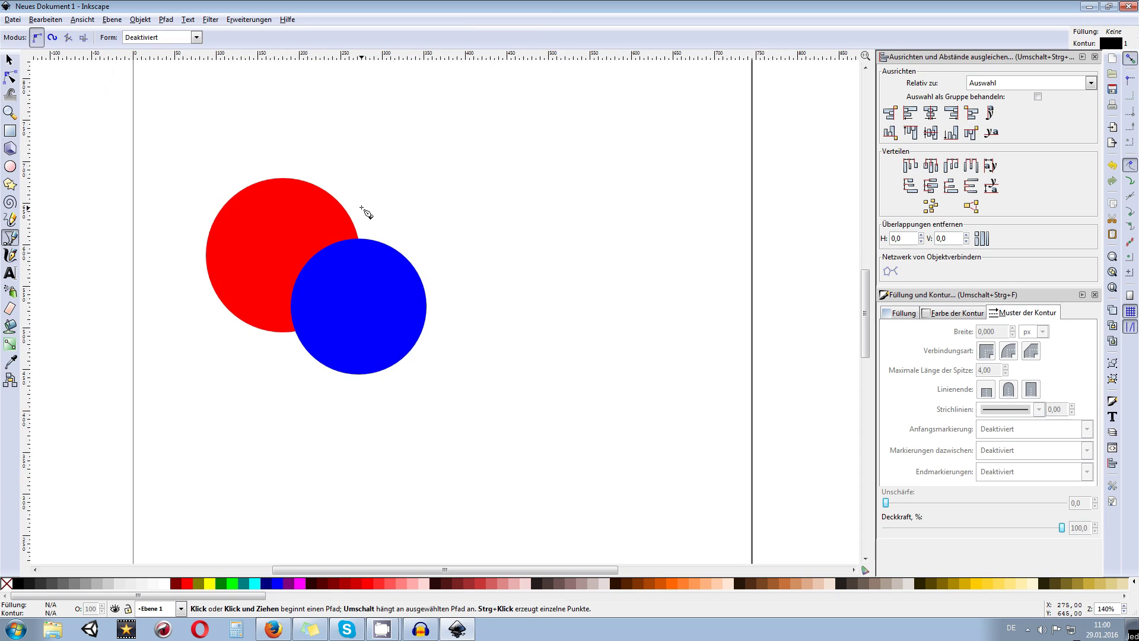
pyautogui.scroll(1, 365, 213)
pyautogui.keyDown('ctrl'); pyautogui.scroll(2, 375, 262); pyautogui.keyUp('ctrl')
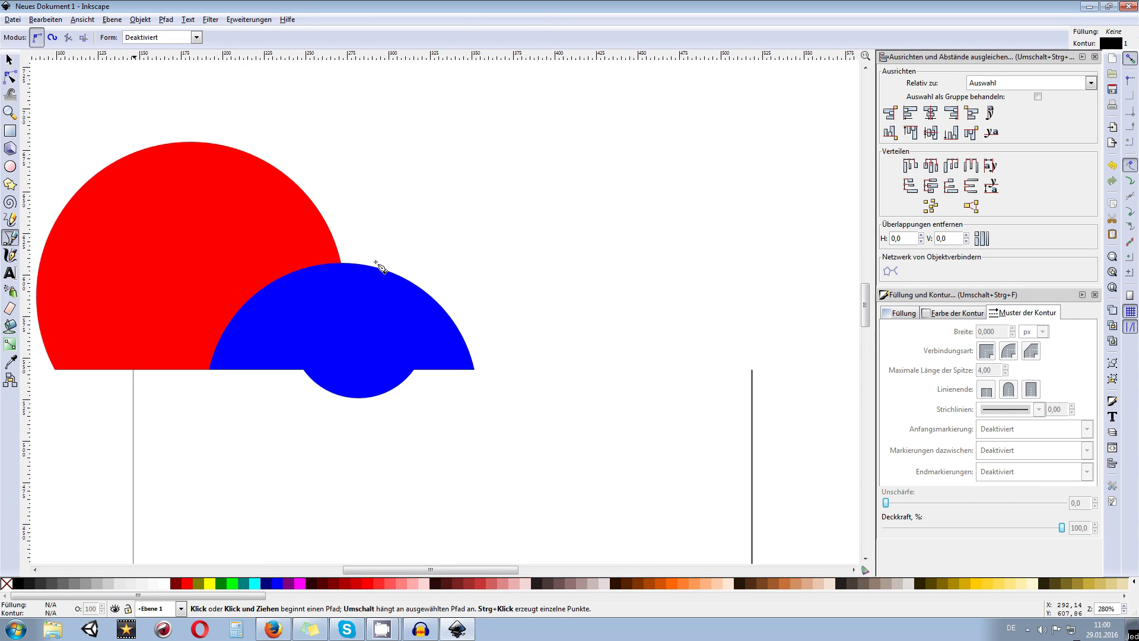
pyautogui.click(496, 380)
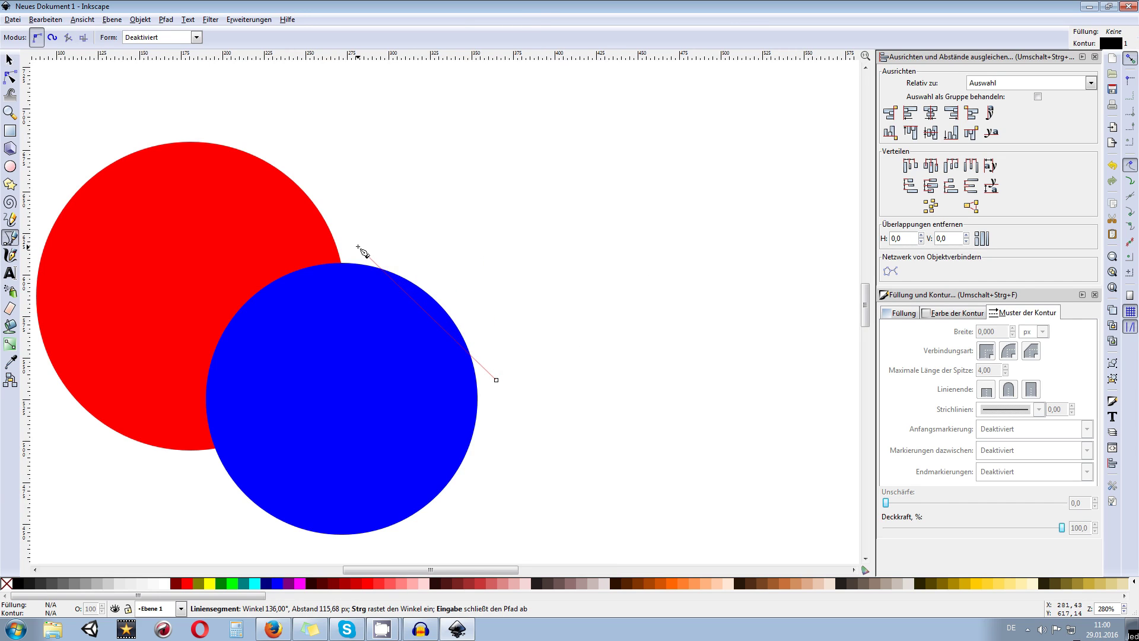
pyautogui.moveTo(359, 248); pyautogui.dragTo(255, 237)
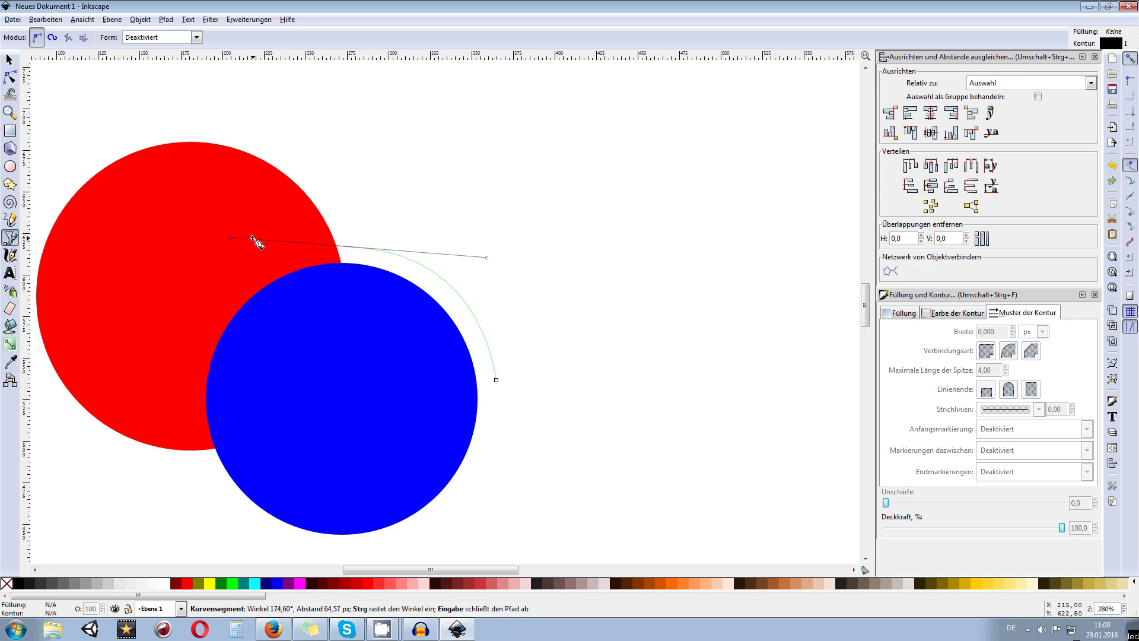
pyautogui.press('Return')
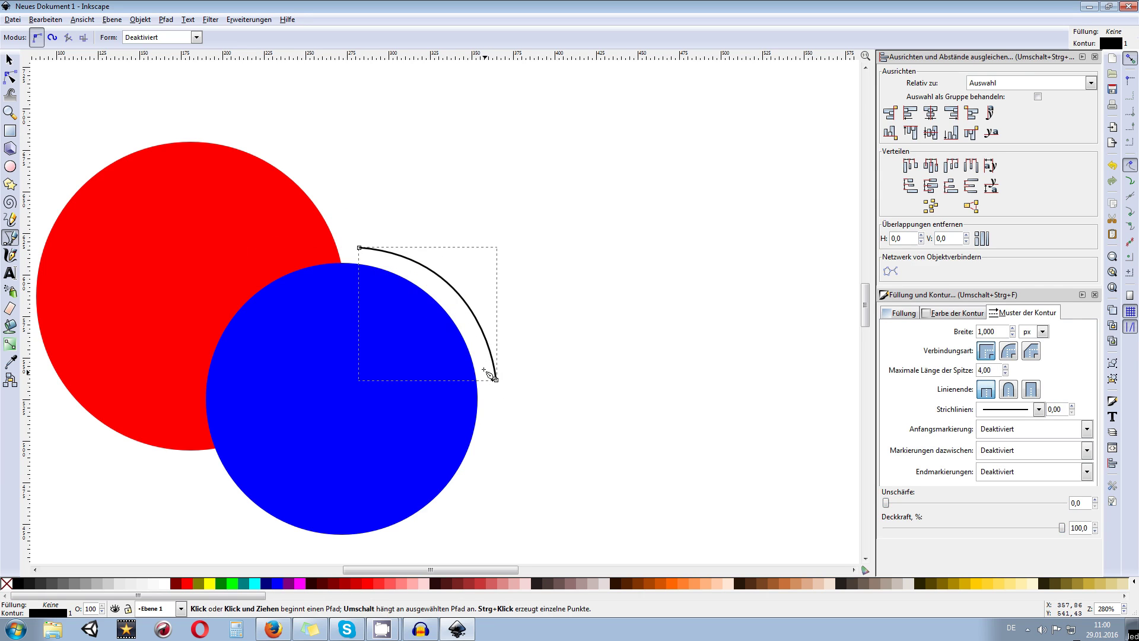
# - Extend the path from its upper end with an arc around the upper-right edge of the red circle to above its centre
pyautogui.moveTo(317, 240); pyautogui.dragTo(475, 269)
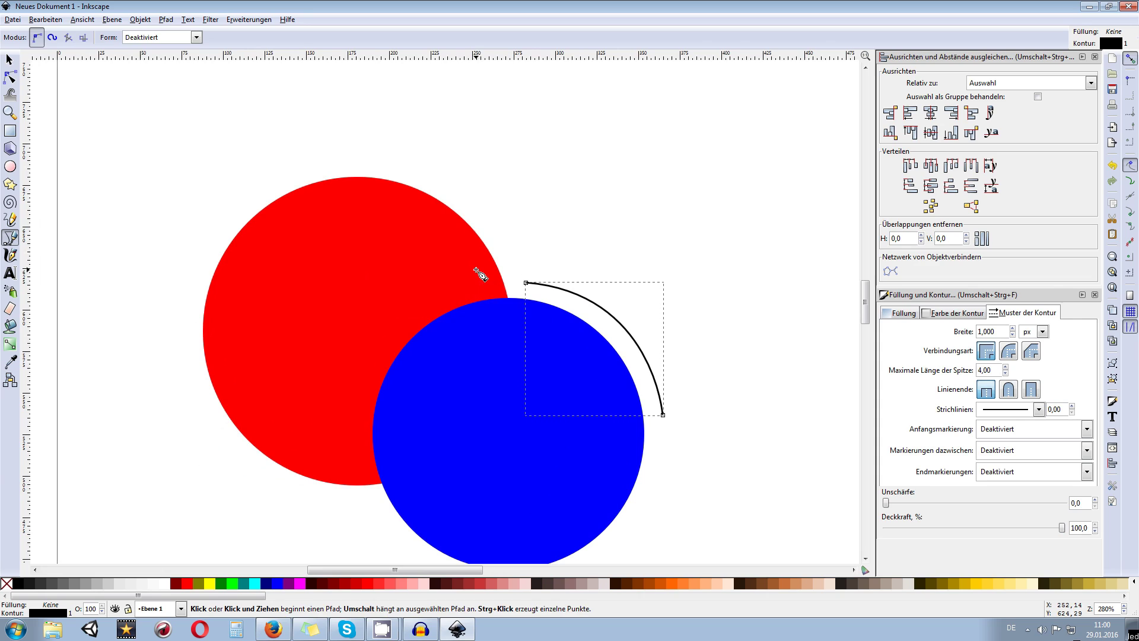
pyautogui.click(526, 283)
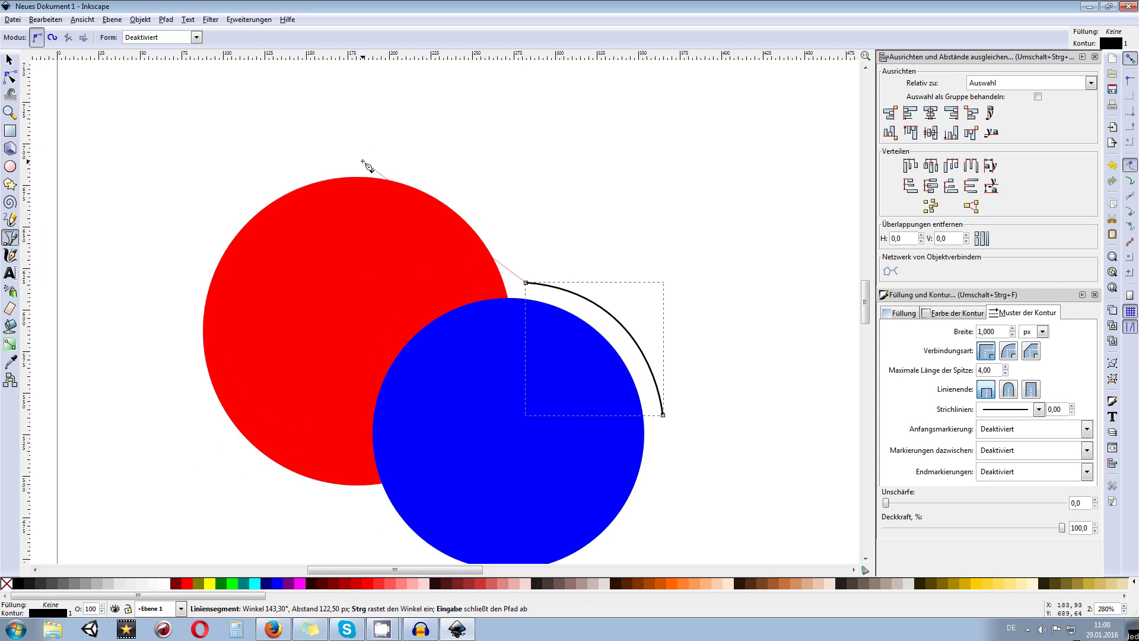
pyautogui.moveTo(351, 159); pyautogui.dragTo(198, 166)
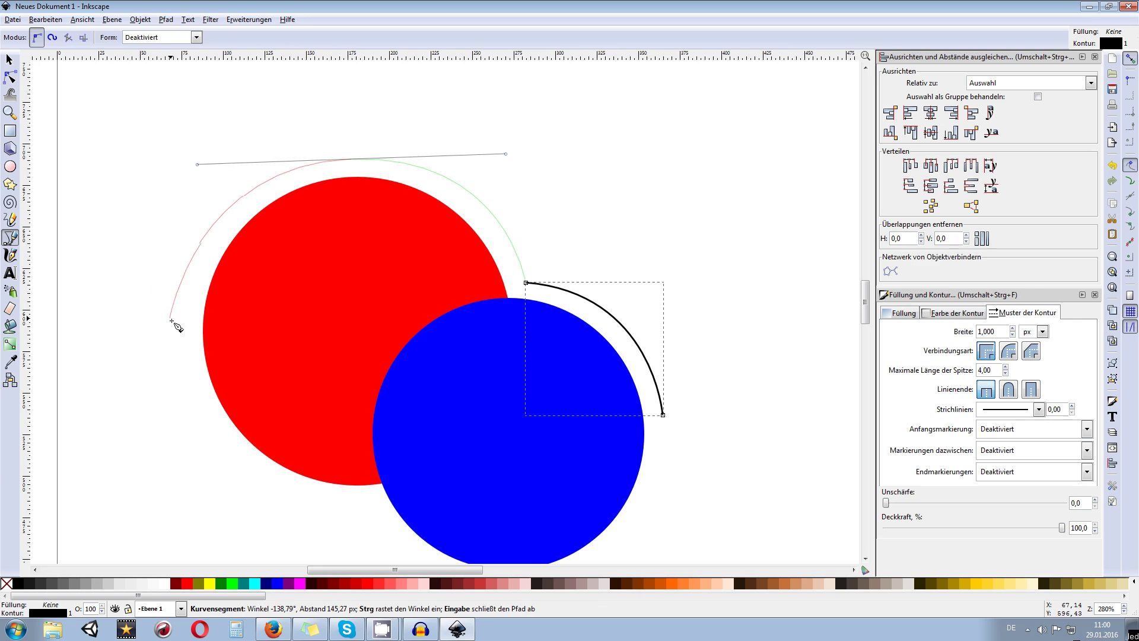
pyautogui.press('Return')
pyautogui.hscroll(-3, 562, 257)
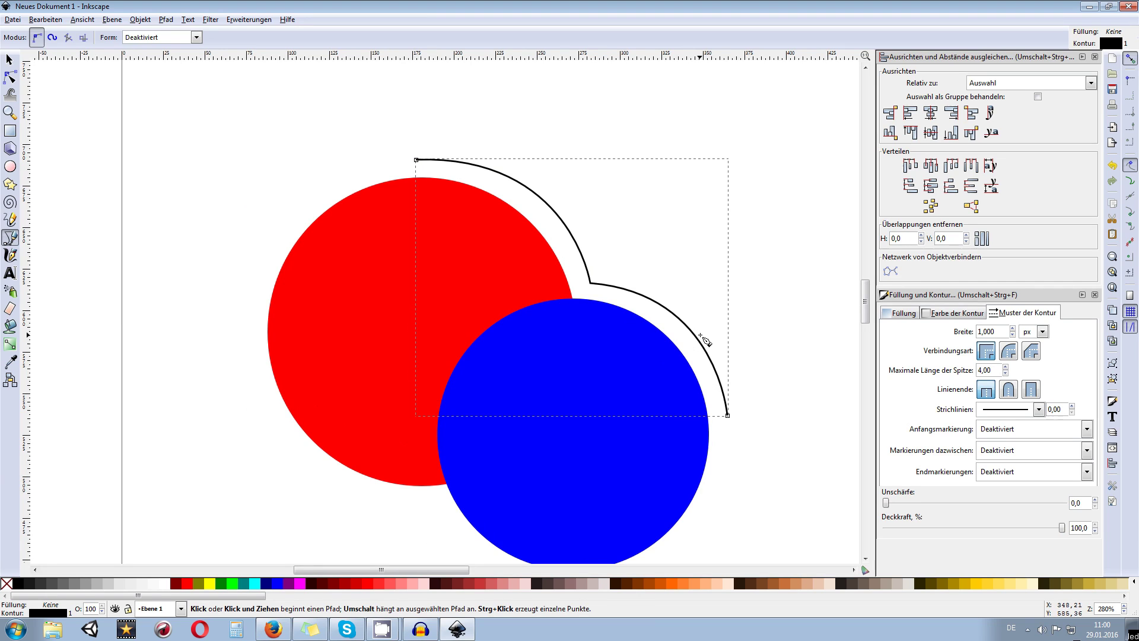
# - Continue the path with a horizontal segment about 154 px leftward, a vertical side down and a horizontal base below both circles extending past them
pyautogui.click(416, 159)
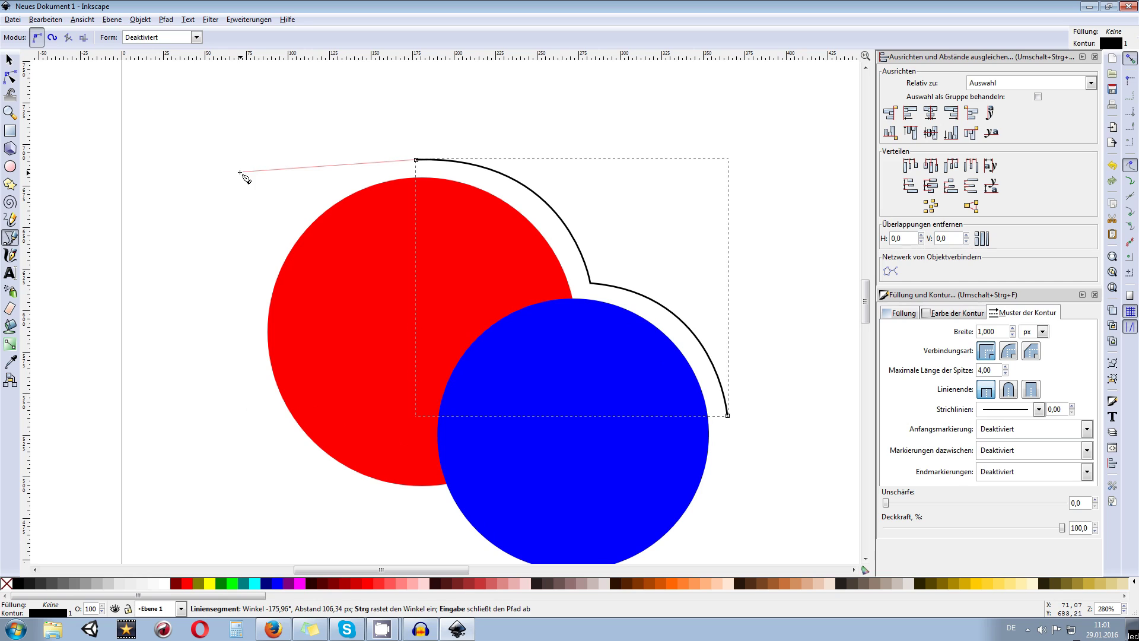
pyautogui.click(161, 159)
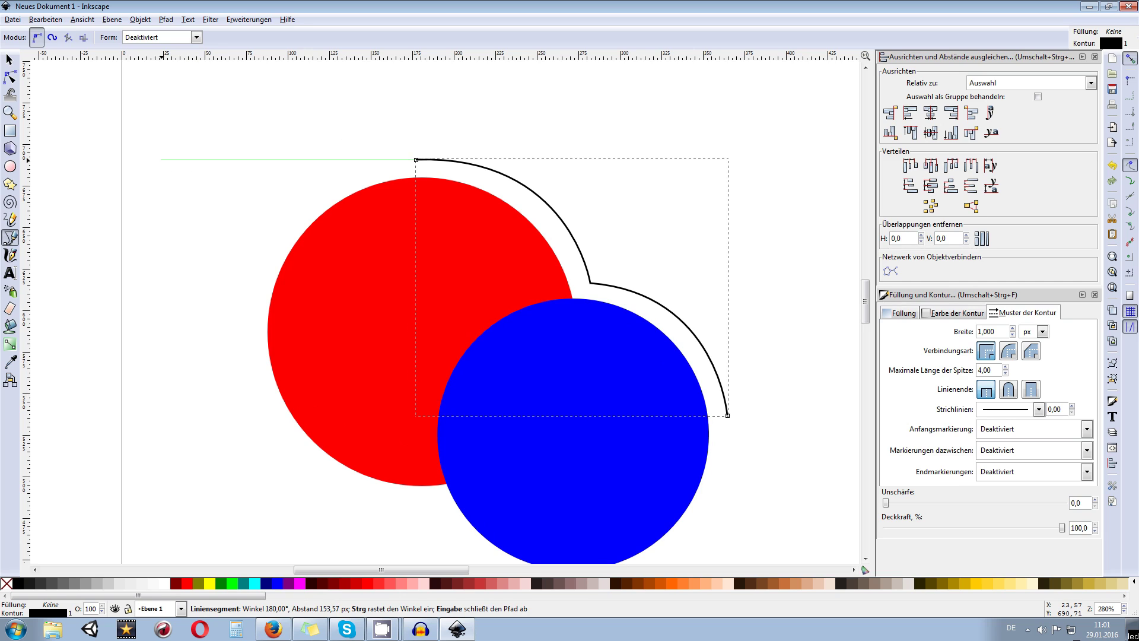
pyautogui.scroll(-3, 172, 358)
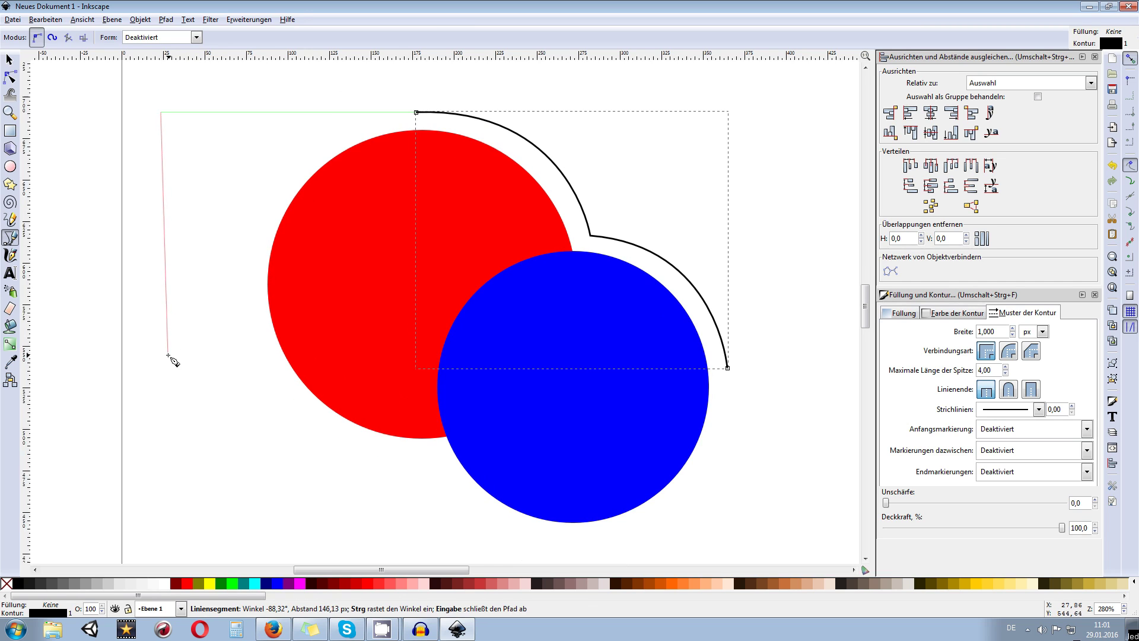
pyautogui.scroll(-1, 188, 496)
pyautogui.scroll(-2, 178, 463)
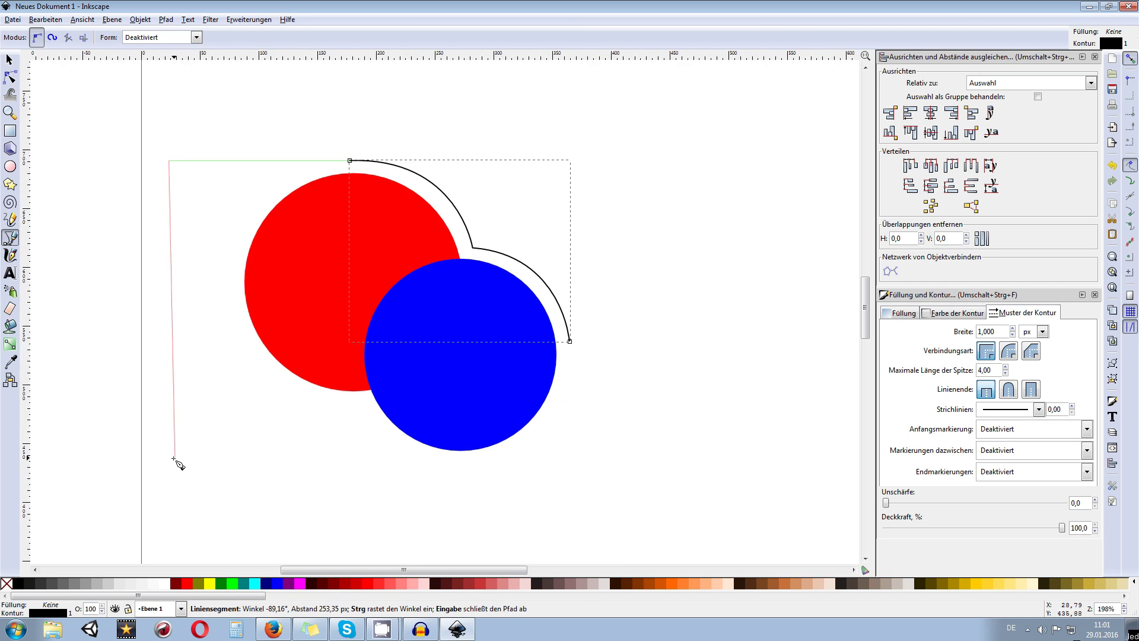
pyautogui.keyDown('ctrl'); pyautogui.click(180, 493); pyautogui.keyUp('ctrl')
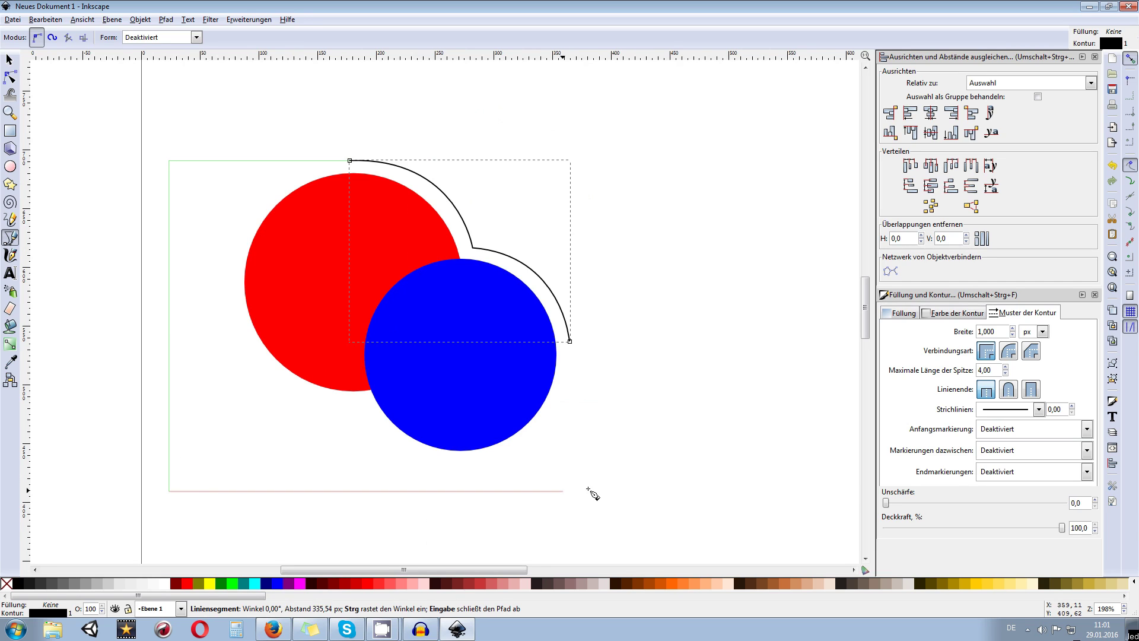
pyautogui.keyDown('ctrl'); pyautogui.click(746, 491); pyautogui.keyUp('ctrl')
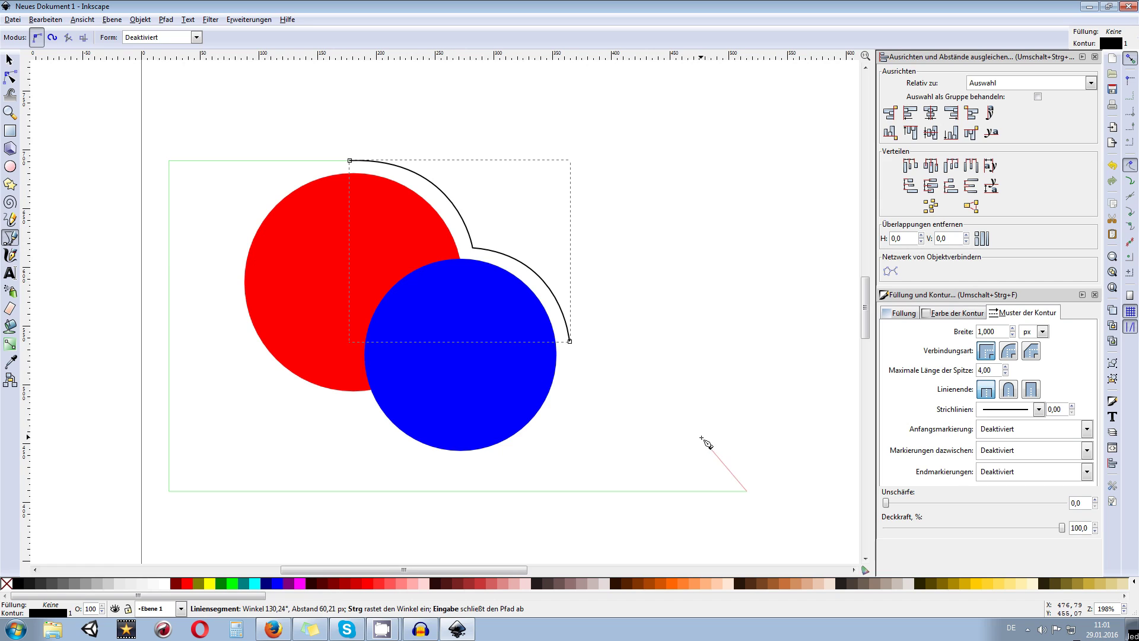
# - Close the outline with an inward-curved lower-right corner, a short horizontal segment and a smooth curve up to the arc beside the blue circle
pyautogui.moveTo(709, 427); pyautogui.dragTo(709, 379)
pyautogui.click(709, 426)
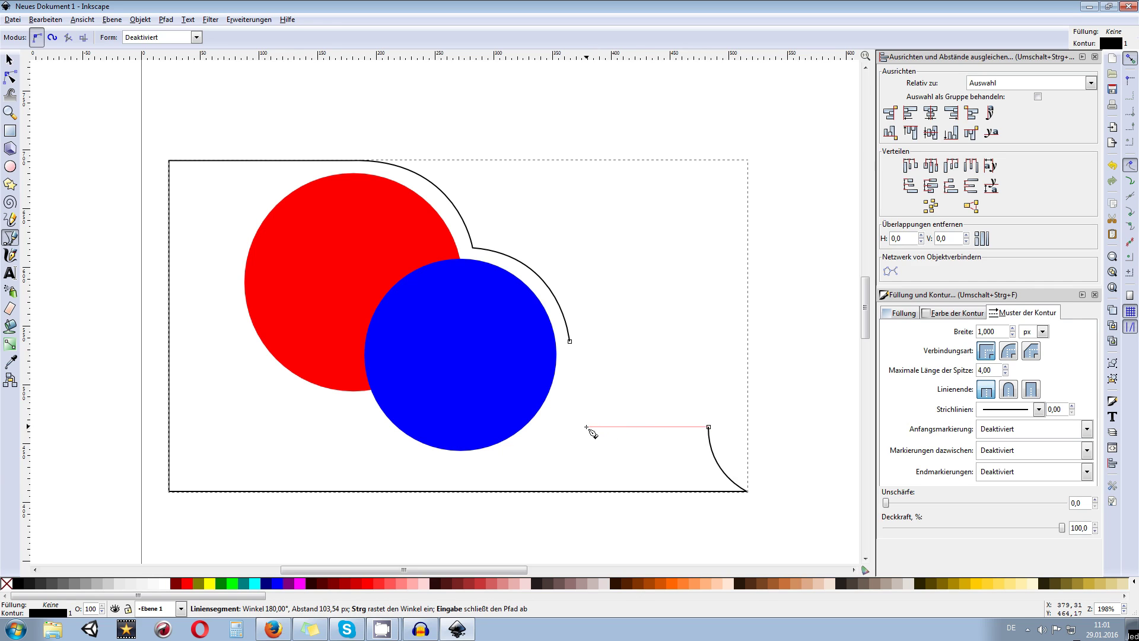
pyautogui.click(621, 426)
pyautogui.press('Return')
pyautogui.click(621, 426)
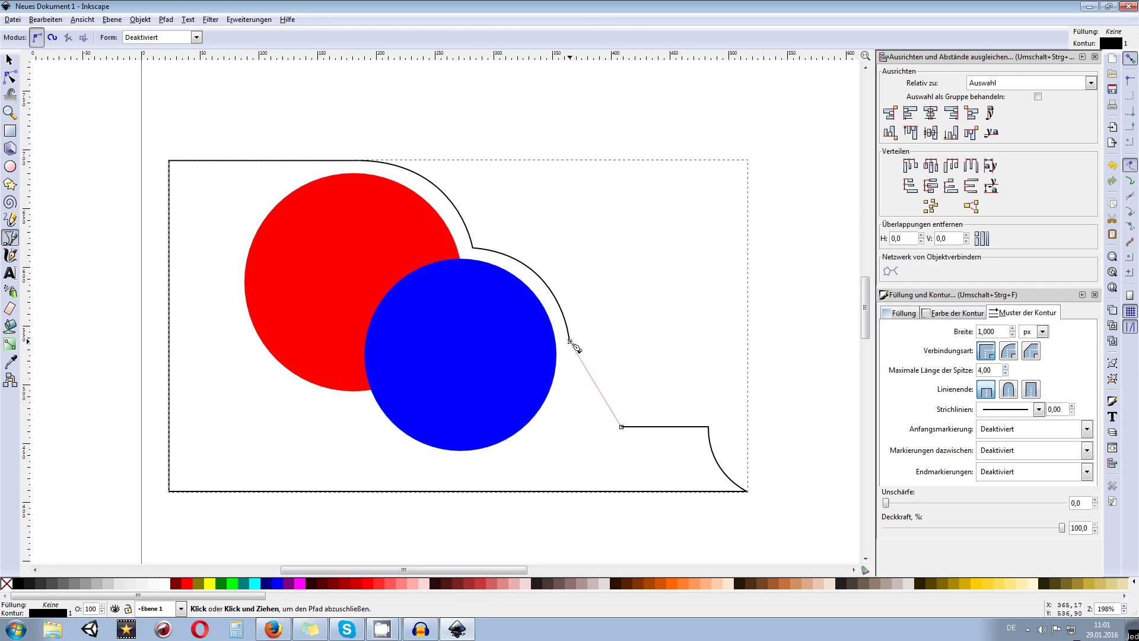
pyautogui.moveTo(570, 342); pyautogui.dragTo(564, 255)
pyautogui.scroll(-1, 721, 297)
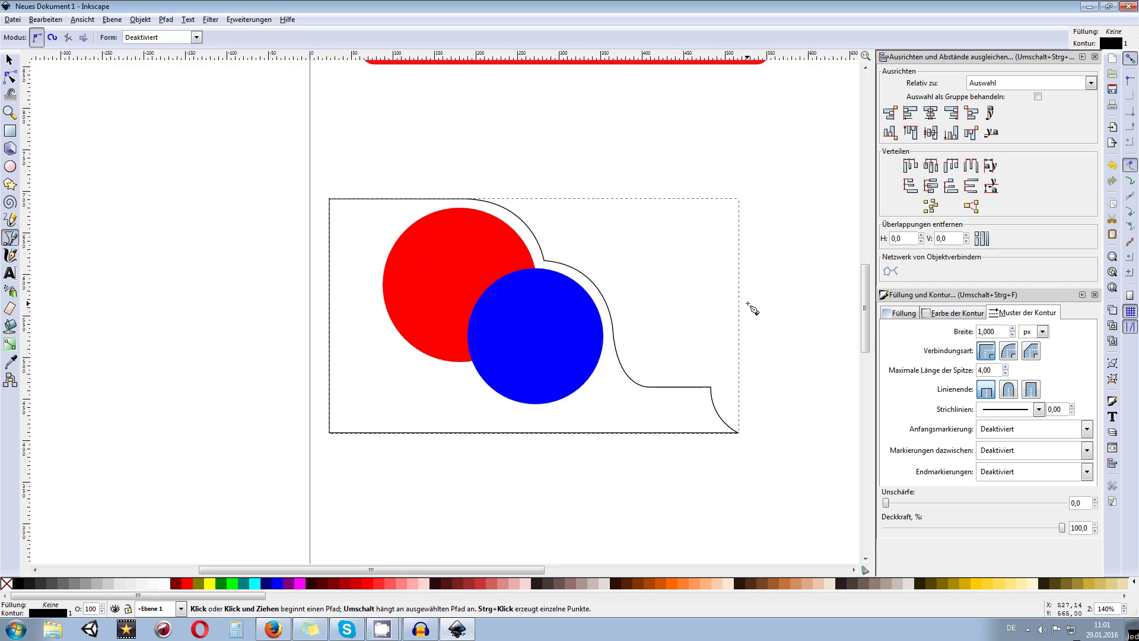
pyautogui.scroll(1, 629, 272)
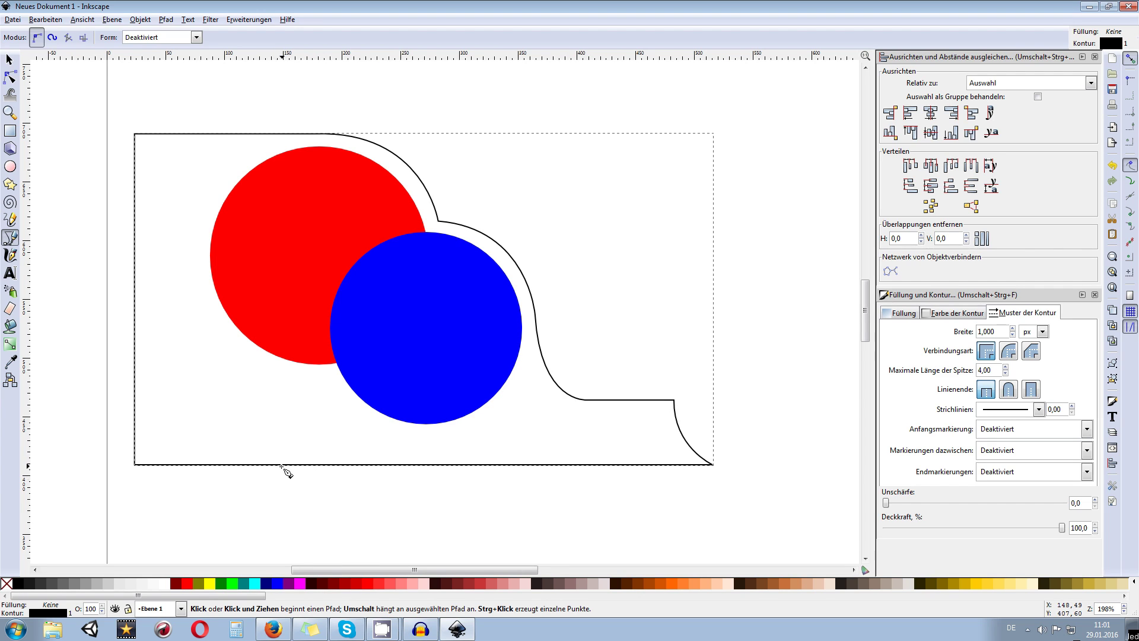
pyautogui.keyDown('ctrl'); pyautogui.scroll(-2, 331, 261); pyautogui.keyUp('ctrl')
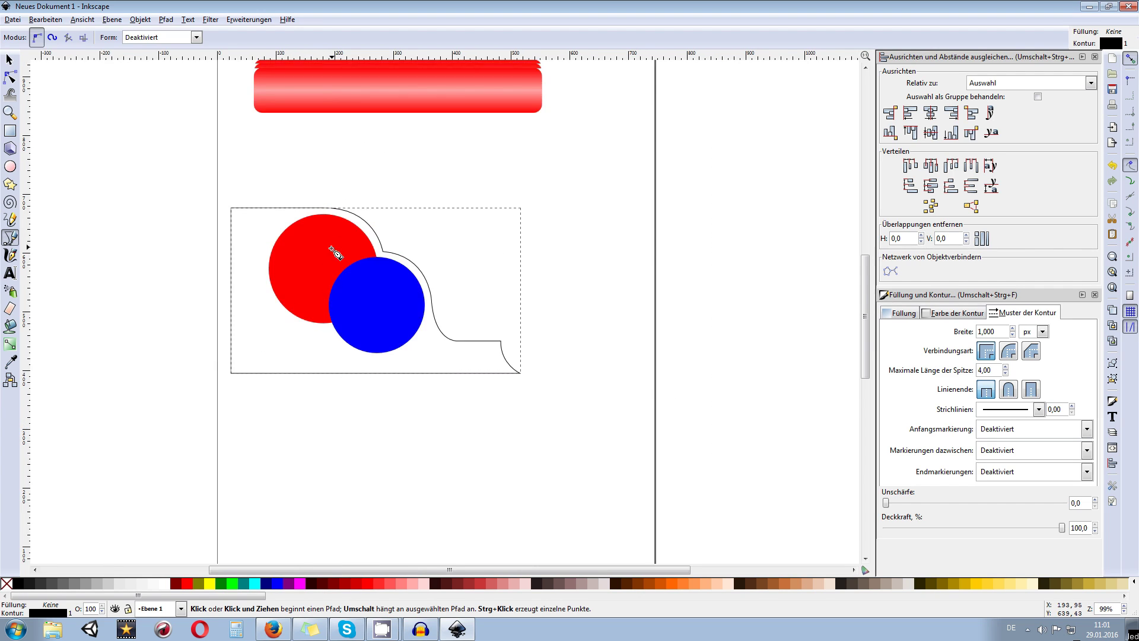
pyautogui.scroll(7, 323, 226)
pyautogui.scroll(-6, 348, 344)
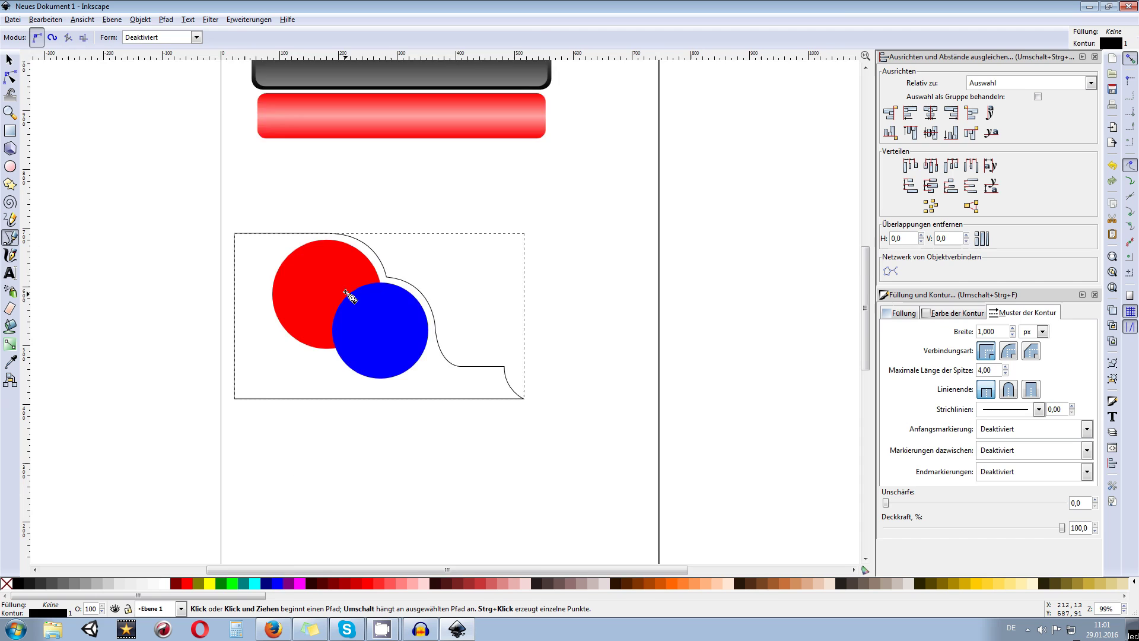
pyautogui.keyDown('ctrl'); pyautogui.scroll(2, 350, 296); pyautogui.keyUp('ctrl')
pyautogui.keyDown('ctrl'); pyautogui.scroll(-2, 332, 202); pyautogui.keyUp('ctrl')
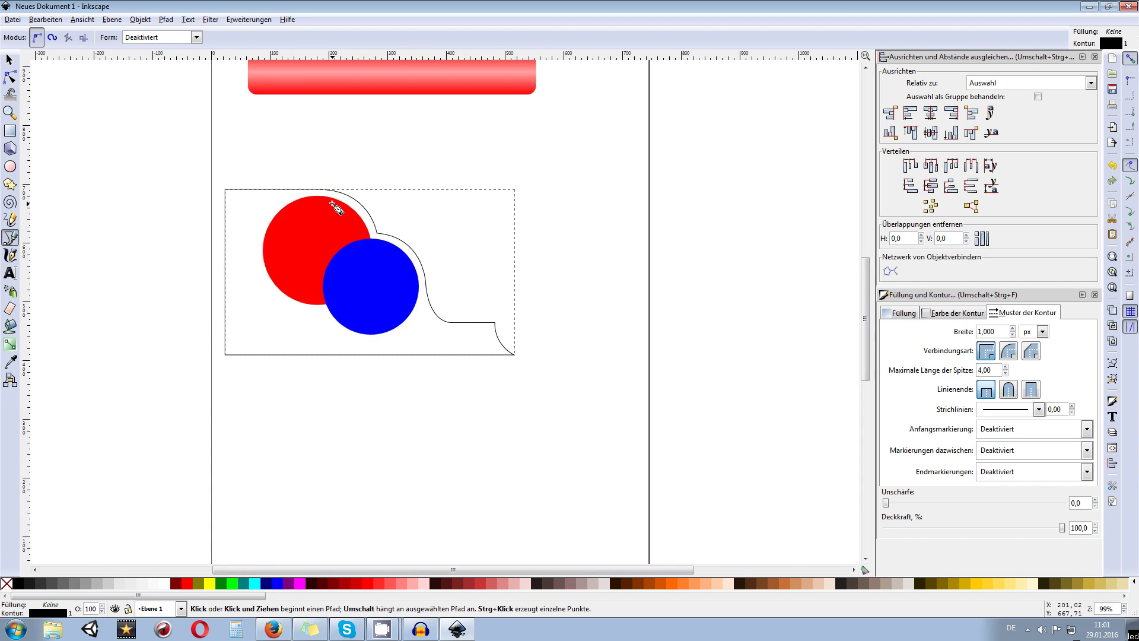
pyautogui.scroll(5, 335, 207)
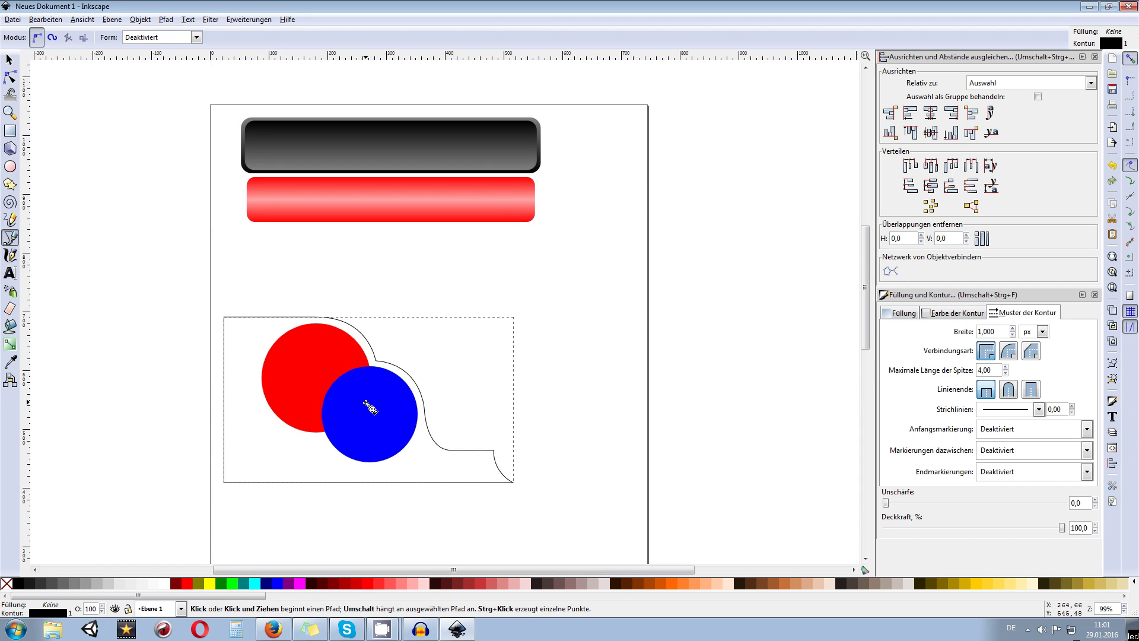
pyautogui.keyDown('ctrl'); pyautogui.scroll(2, 368, 400); pyautogui.keyUp('ctrl')
pyautogui.scroll(-1, 392, 356)
pyautogui.keyDown('ctrl'); pyautogui.scroll(-1, 412, 325); pyautogui.keyUp('ctrl')
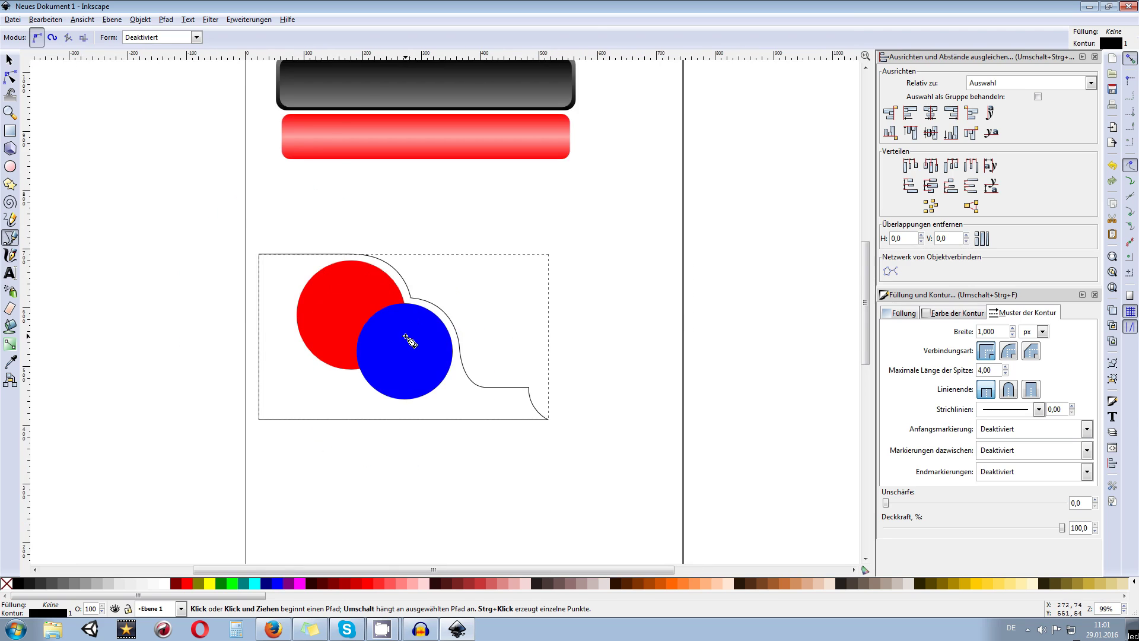
pyautogui.keyDown('ctrl'); pyautogui.scroll(1, 407, 336); pyautogui.keyUp('ctrl')
pyautogui.keyDown('ctrl'); pyautogui.scroll(-1, 428, 303); pyautogui.keyUp('ctrl')
pyautogui.keyDown('ctrl'); pyautogui.scroll(1, 439, 243); pyautogui.keyUp('ctrl')
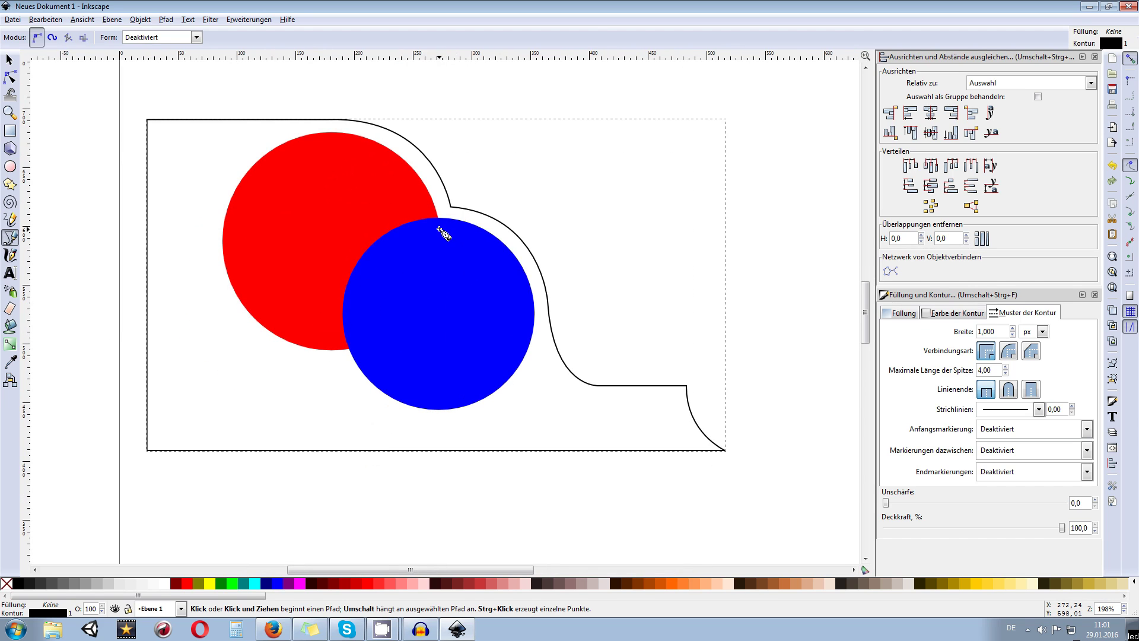
pyautogui.keyDown('ctrl'); pyautogui.scroll(-3, 267, 437); pyautogui.keyUp('ctrl')
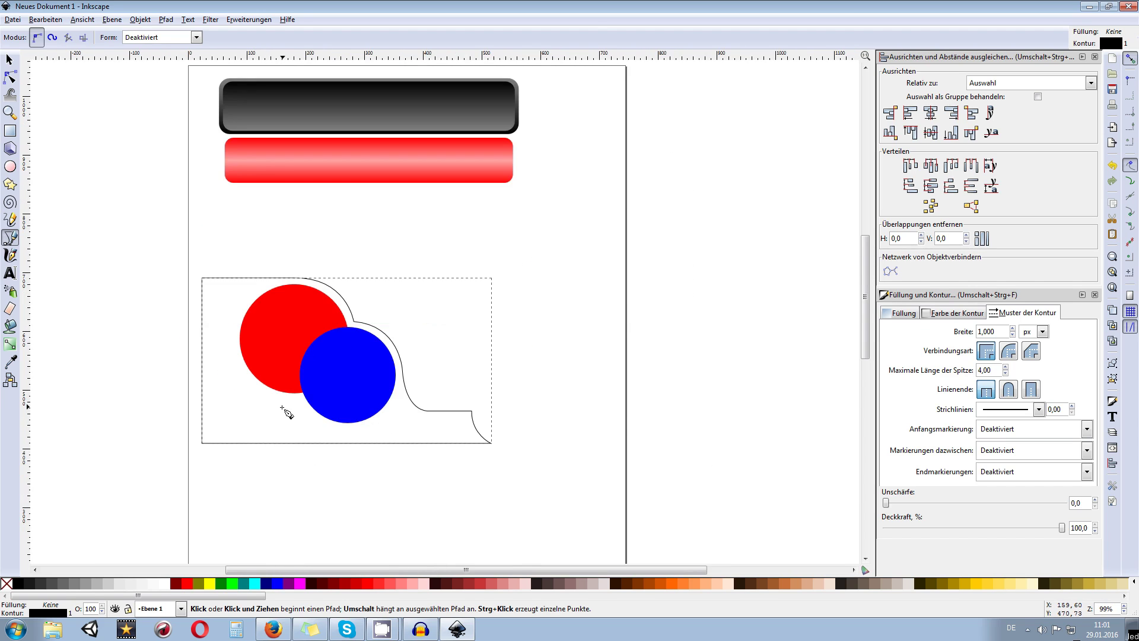
pyautogui.keyDown('ctrl'); pyautogui.scroll(2, 249, 431); pyautogui.keyUp('ctrl')
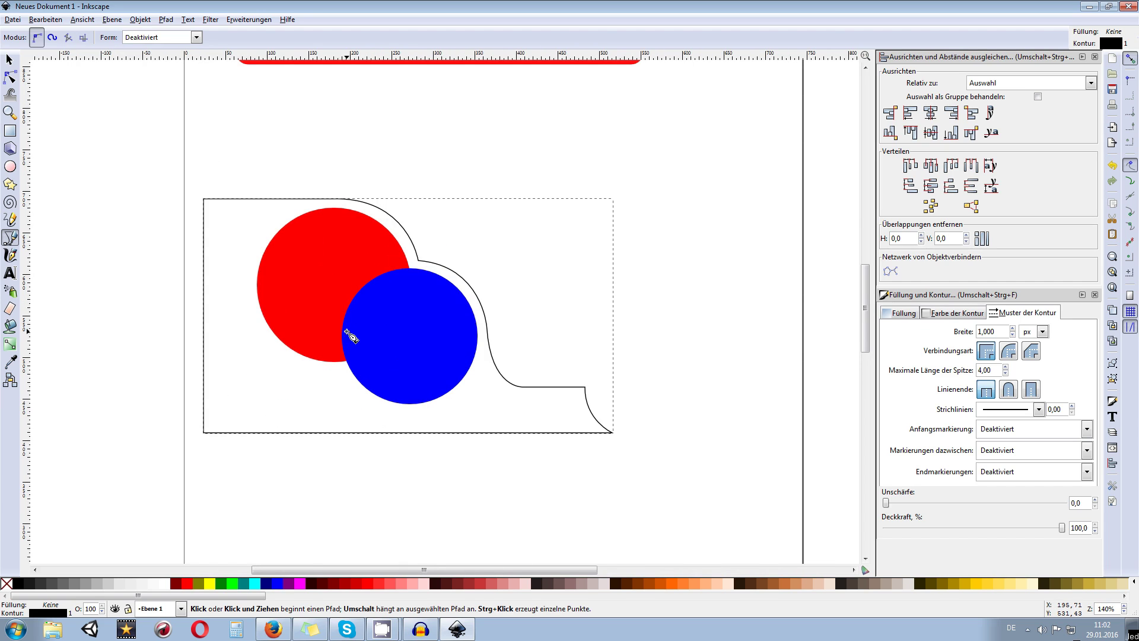
pyautogui.keyDown('ctrl'); pyautogui.scroll(2, 367, 368); pyautogui.keyUp('ctrl')
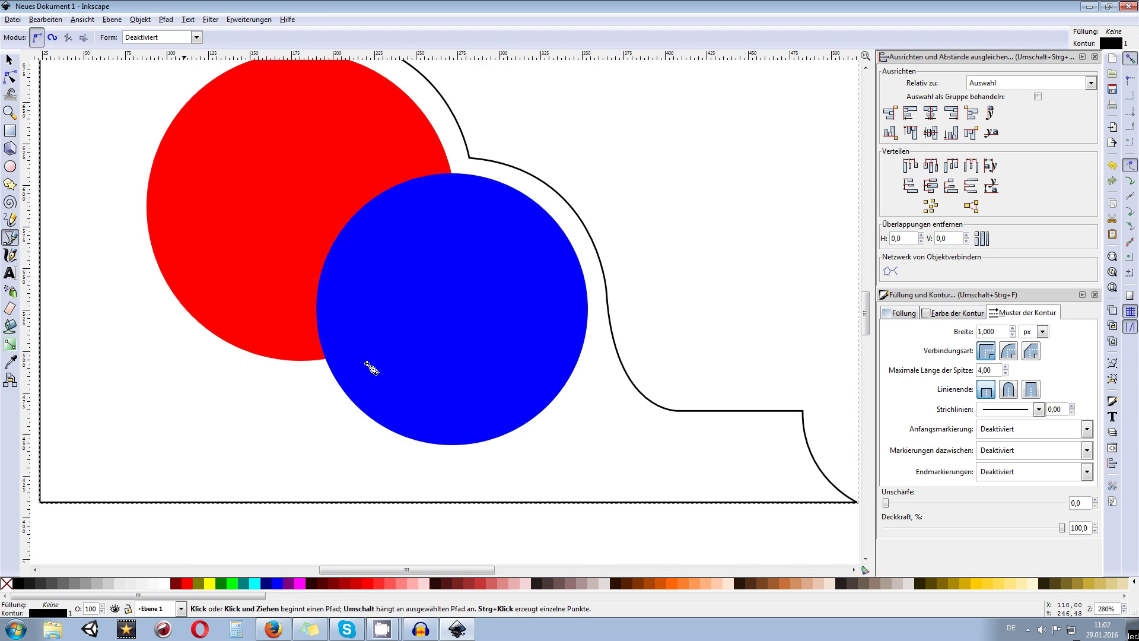
pyautogui.keyDown('ctrl'); pyautogui.scroll(-2, 371, 368); pyautogui.keyUp('ctrl')
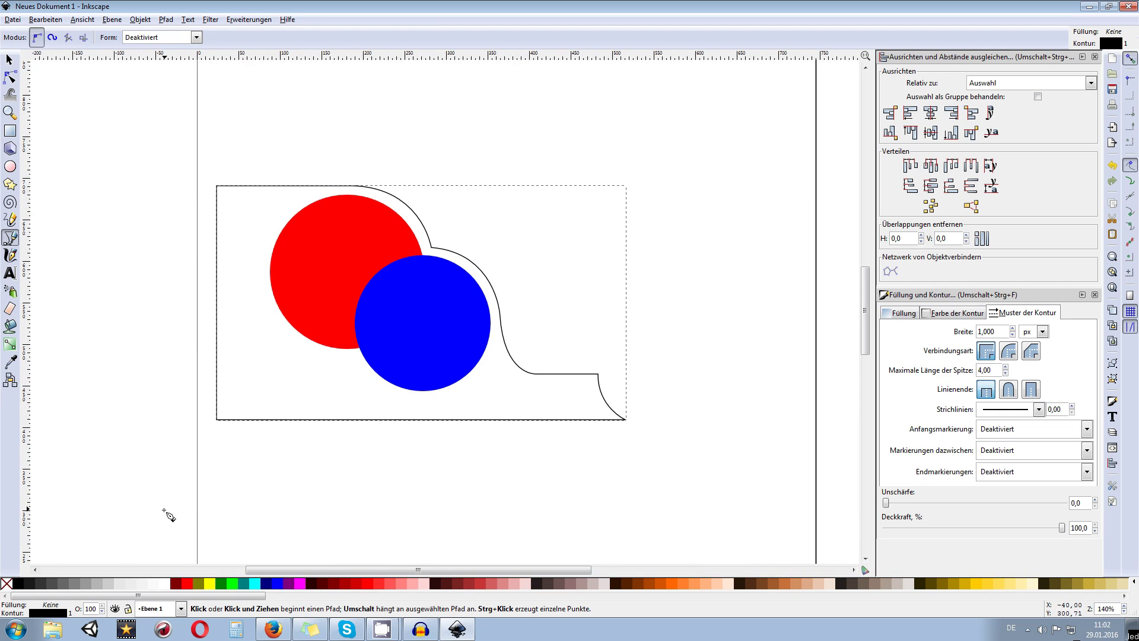
# - Fill the closed outline with a vertical blue-to-transparent linear gradient from its top edge to its base and open the Gradient Editor
pyautogui.click(10, 344)
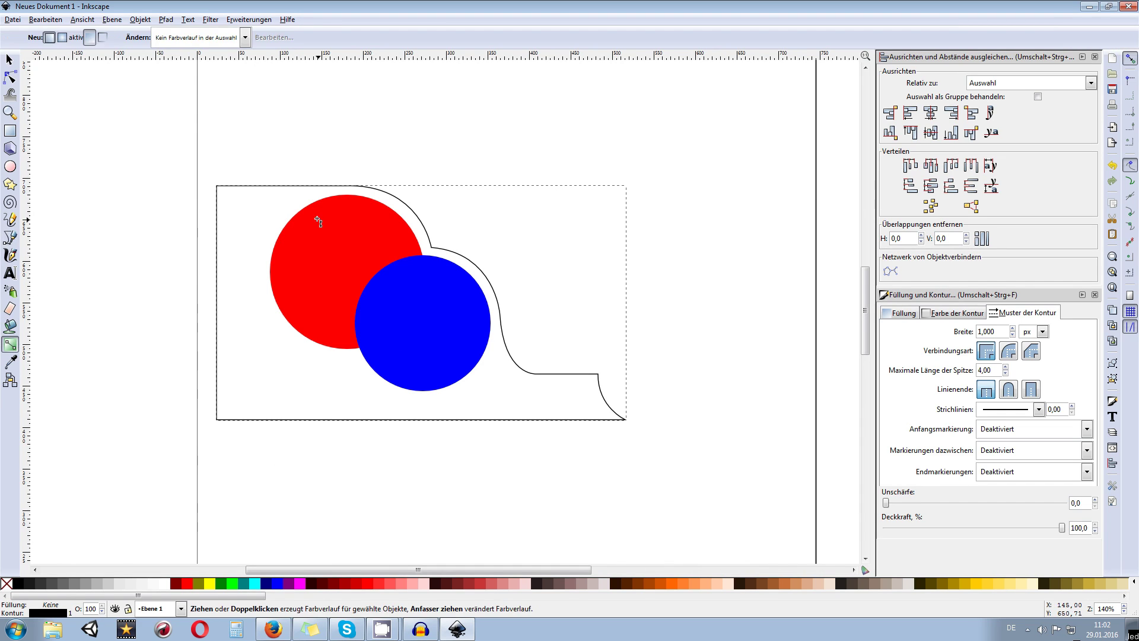
pyautogui.moveTo(308, 187); pyautogui.dragTo(304, 420)
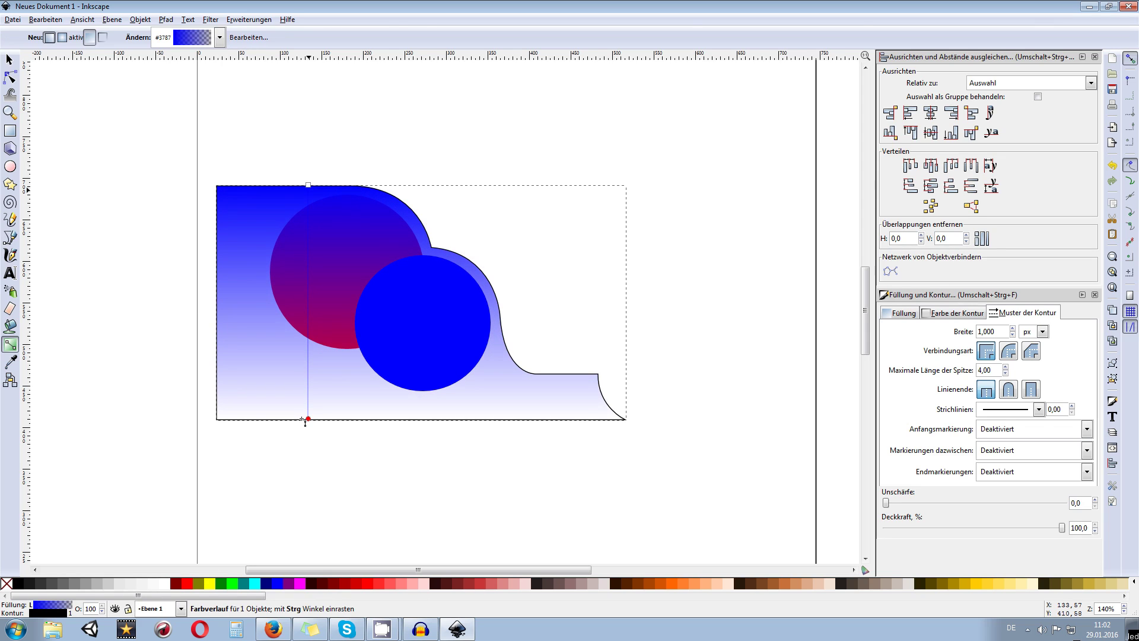
pyautogui.click(306, 423)
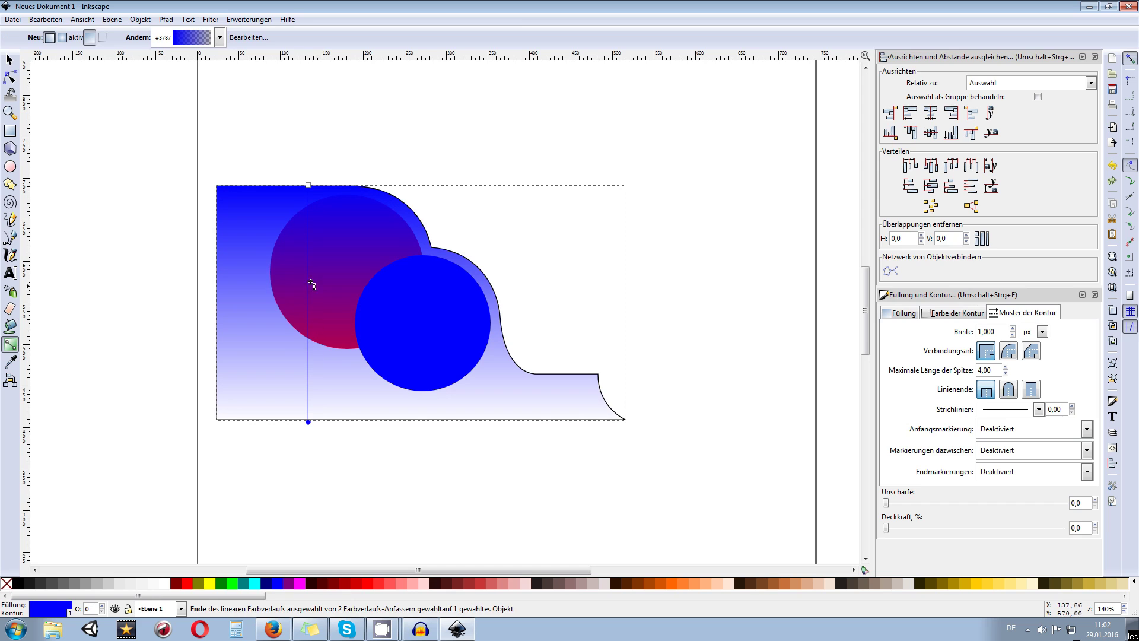
pyautogui.scroll(3, 312, 285)
pyautogui.click(240, 37)
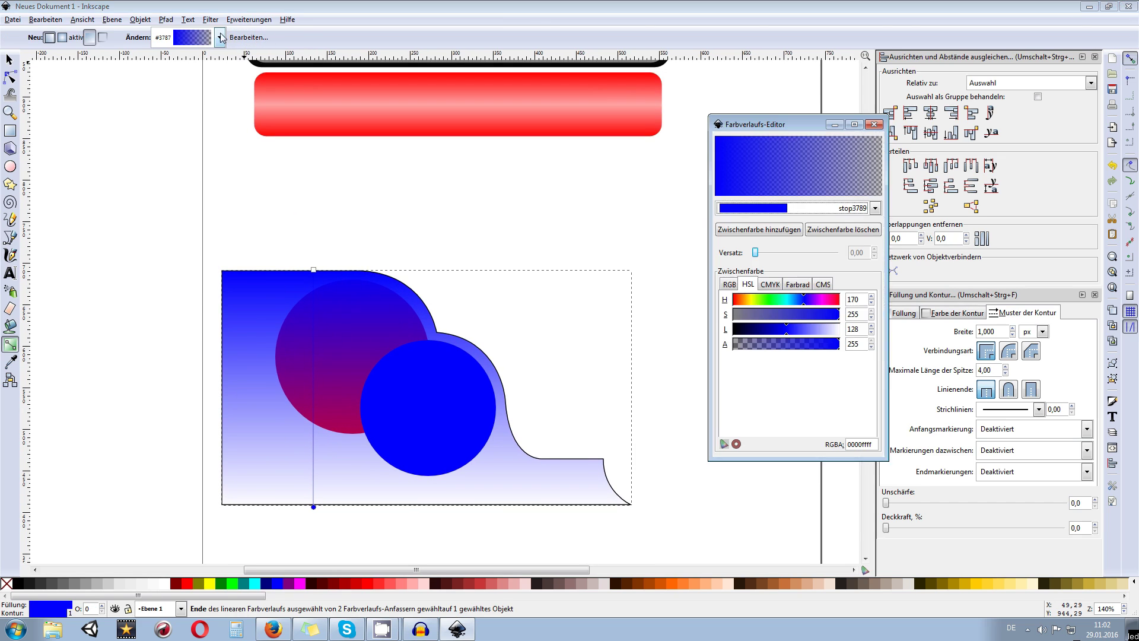
# - Try the existing black-to-grey gradient on the closed outline and switch back to the blue-to-transparent gradient
pyautogui.click(221, 37)
pyautogui.click(218, 52)
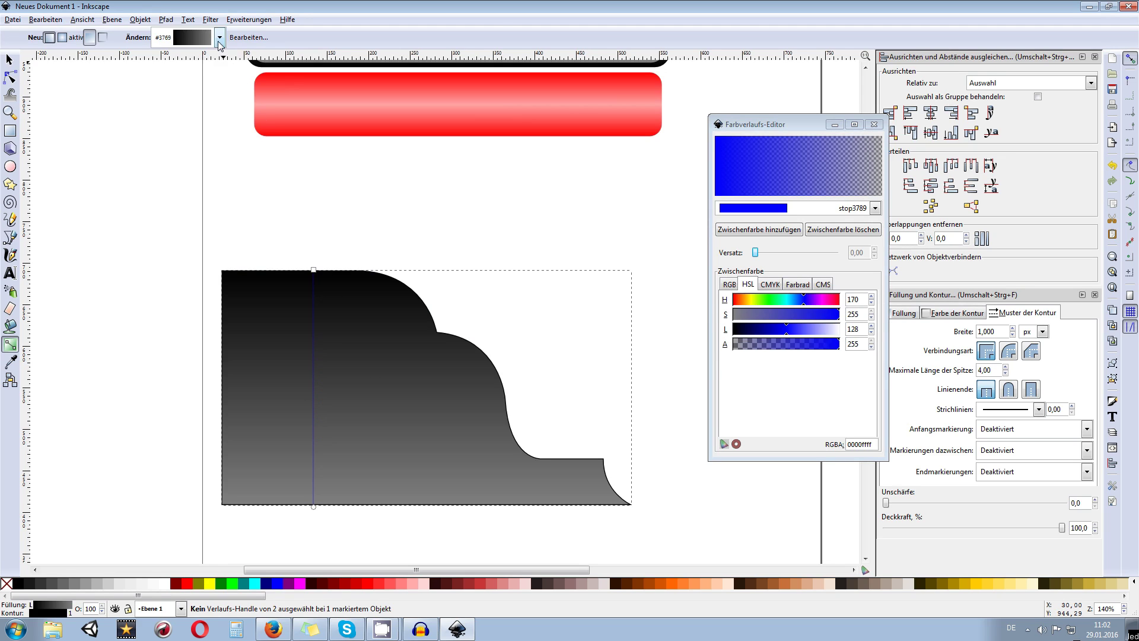
pyautogui.click(219, 37)
pyautogui.click(217, 27)
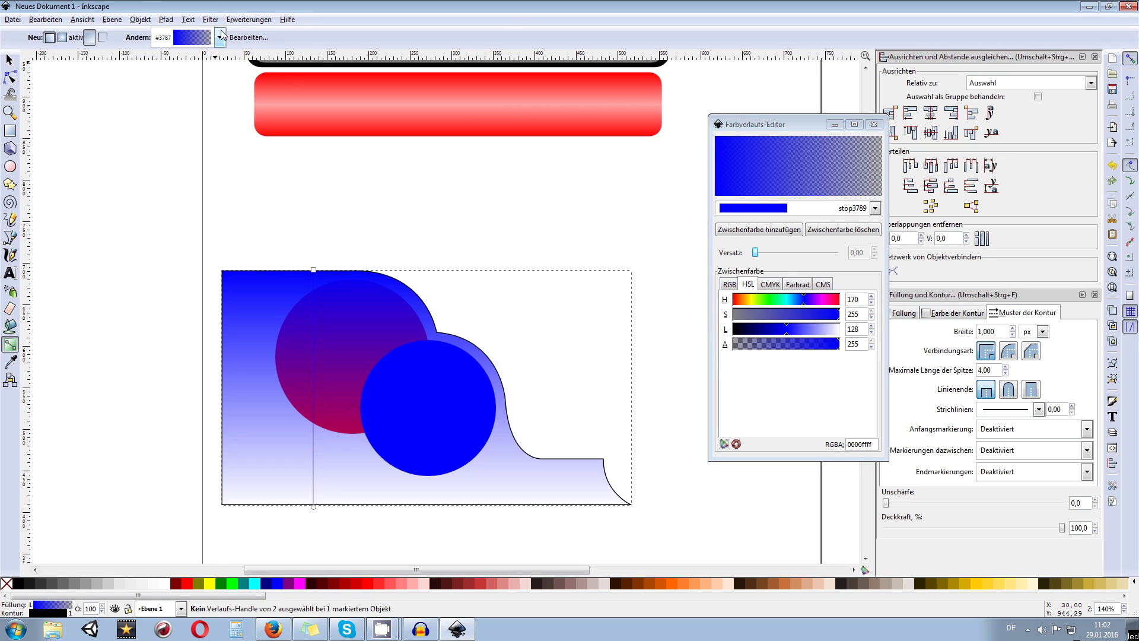
# - Apply the existing black-to-grey gradient to the panel shape and remove its stroke
pyautogui.click(220, 38)
pyautogui.click(224, 48)
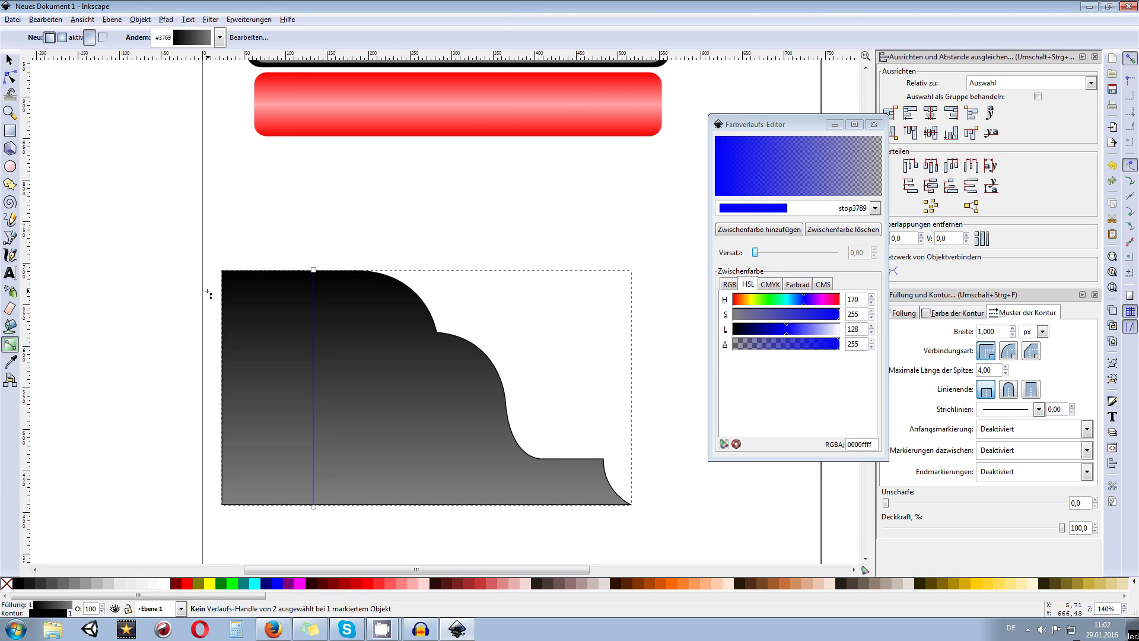
pyautogui.keyDown('shift'); pyautogui.click(9, 585); pyautogui.keyUp('shift')
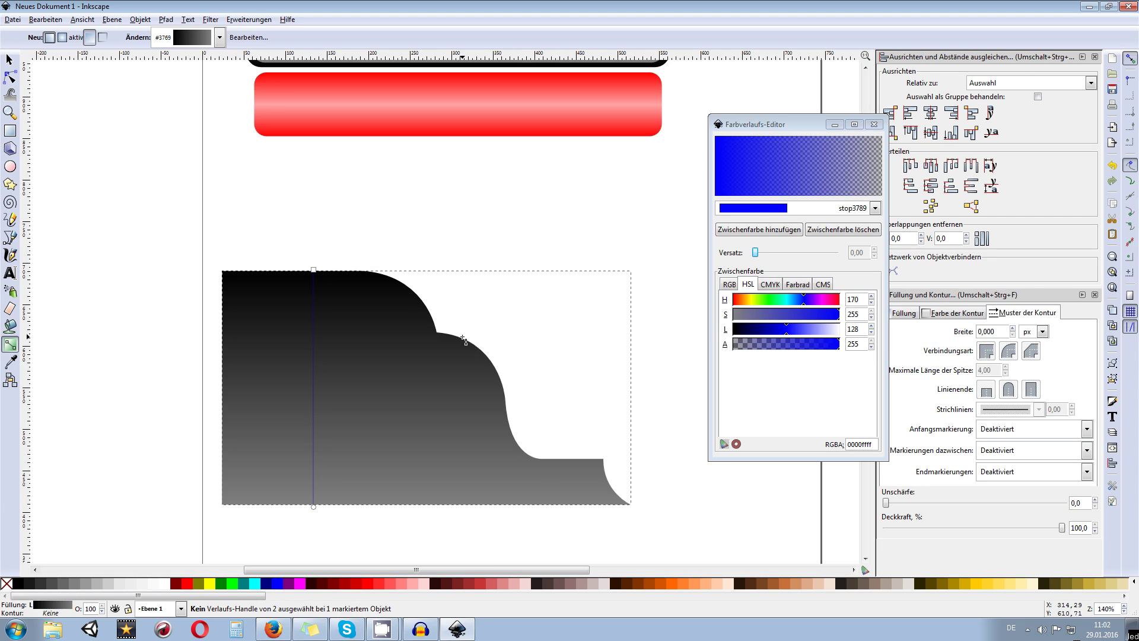
# - Try aqua and light red stroke colours on the panel shape, ending with a black stroke
pyautogui.scroll(8, 389, 191)
pyautogui.hscroll(2, 389, 191)
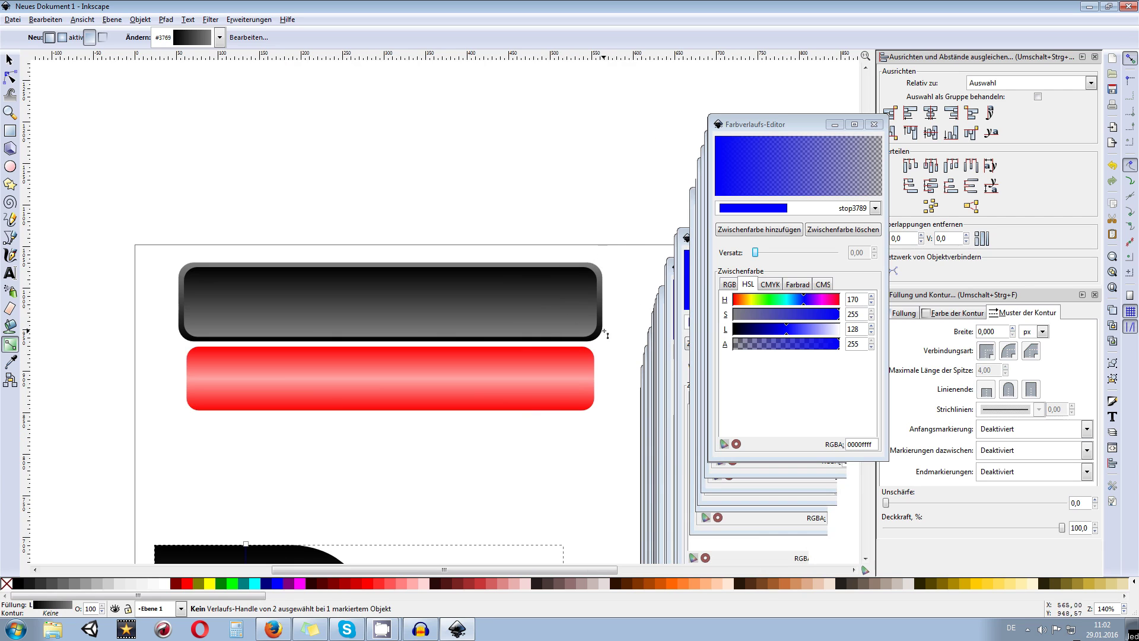
pyautogui.scroll(-8, 512, 461)
pyautogui.hscroll(-1, 512, 461)
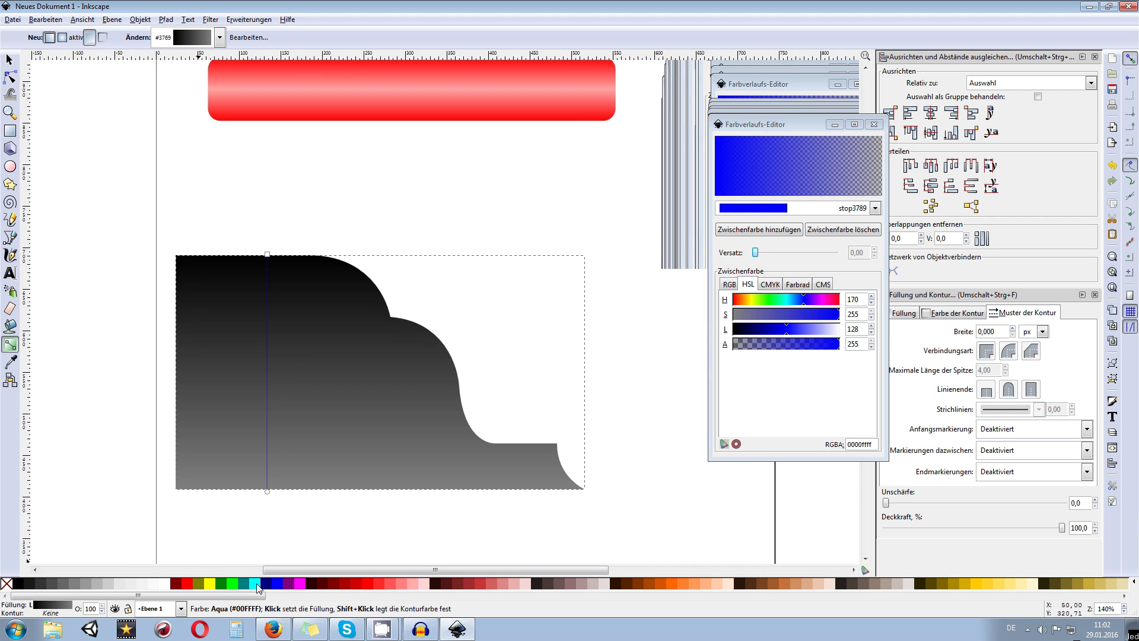
pyautogui.press('shift')
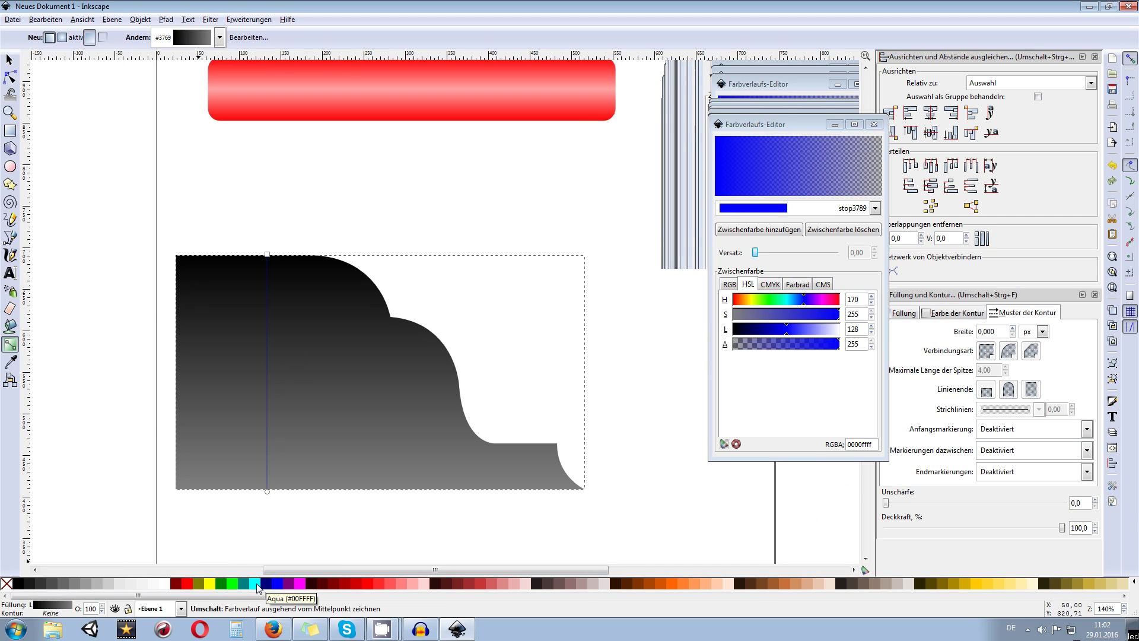
pyautogui.keyDown('shift'); pyautogui.click(257, 585); pyautogui.keyUp('shift')
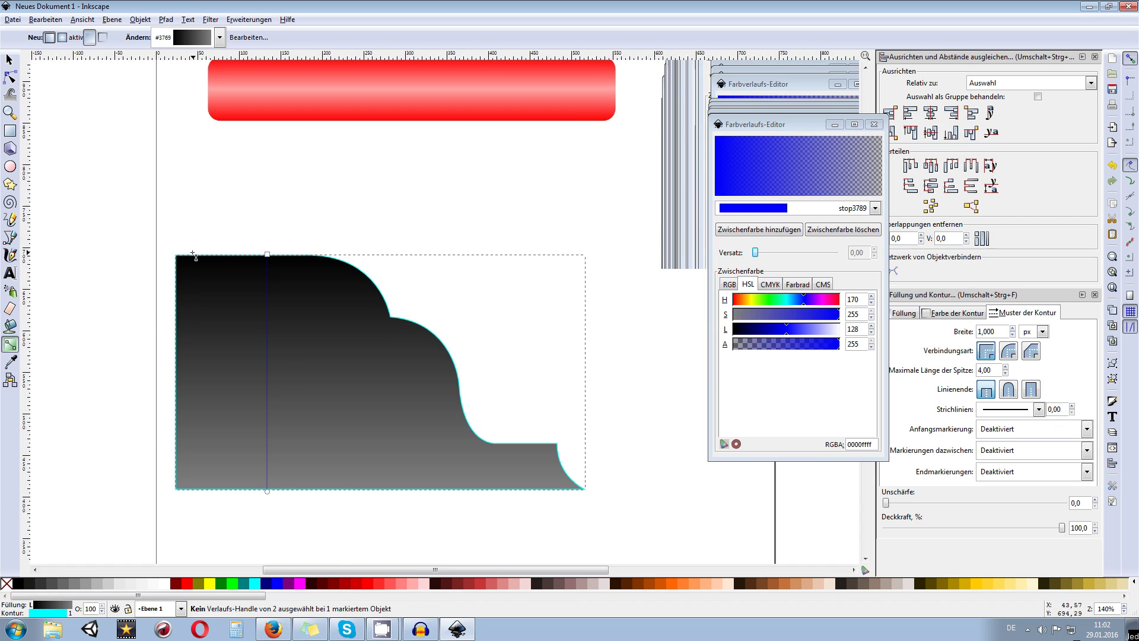
pyautogui.keyDown('shift'); pyautogui.click(403, 583); pyautogui.keyUp('shift')
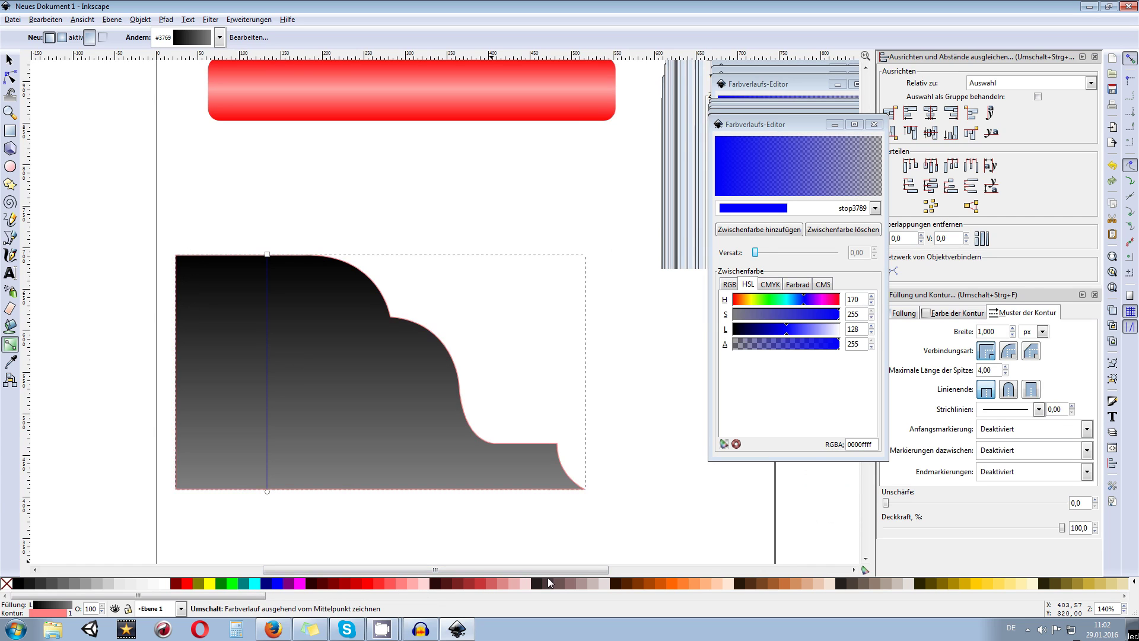
pyautogui.keyDown('shift'); pyautogui.click(537, 584); pyautogui.keyUp('shift')
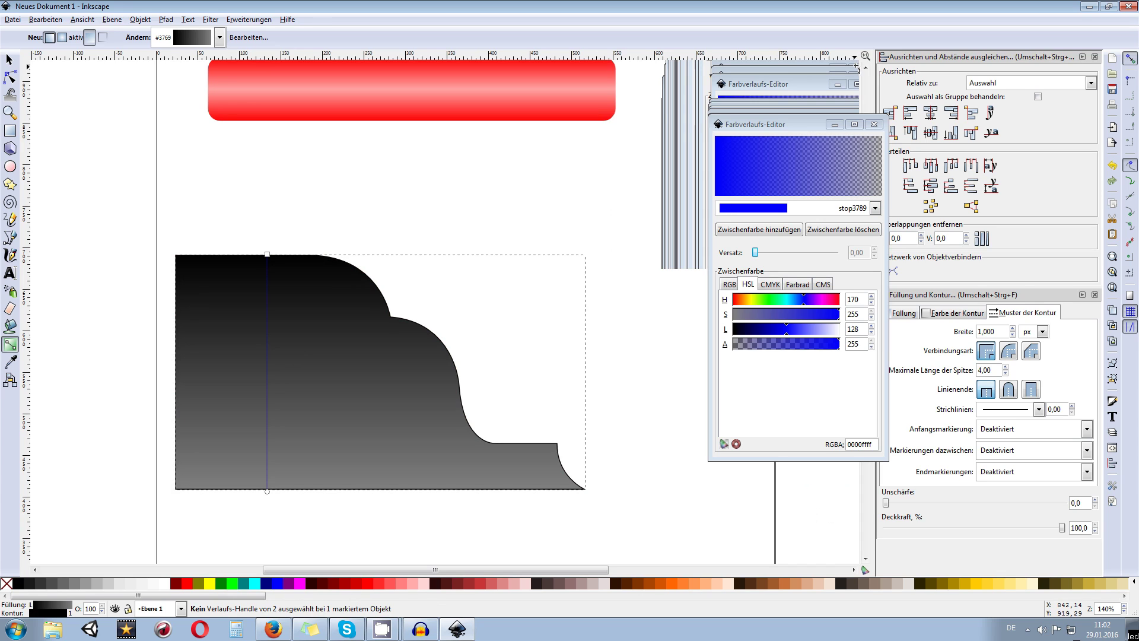
# - Close the Gradient Editor window
pyautogui.scroll(-3, 628, 214)
pyautogui.scroll(2, 629, 210)
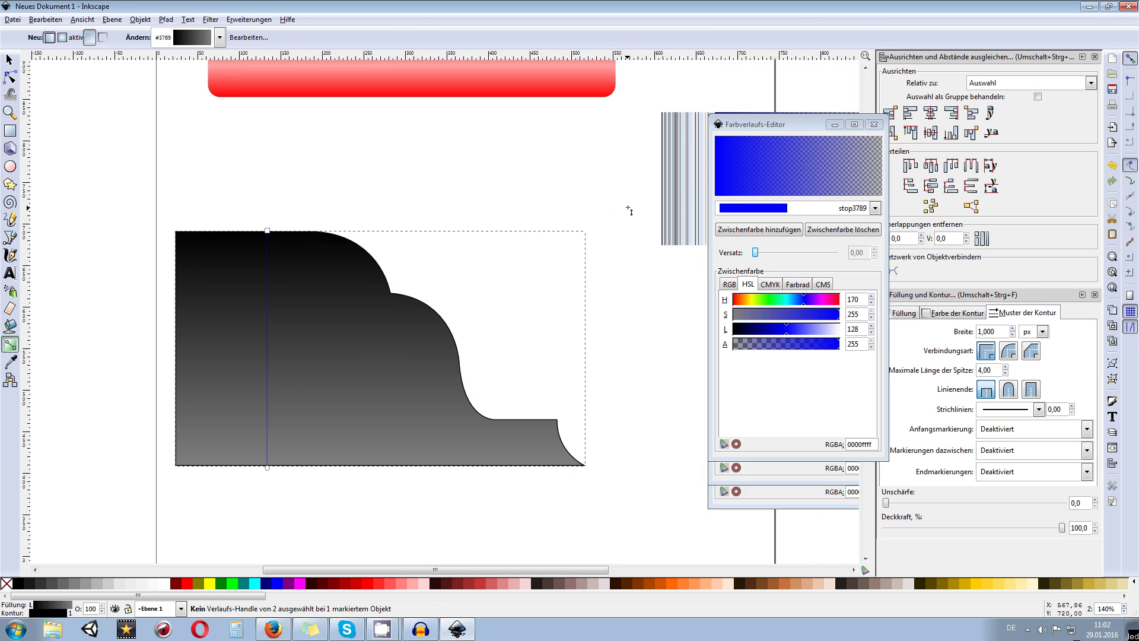
pyautogui.scroll(-1, 629, 211)
pyautogui.scroll(1, 629, 211)
pyautogui.scroll(-1, 632, 214)
pyautogui.scroll(1, 635, 219)
pyautogui.click(874, 124)
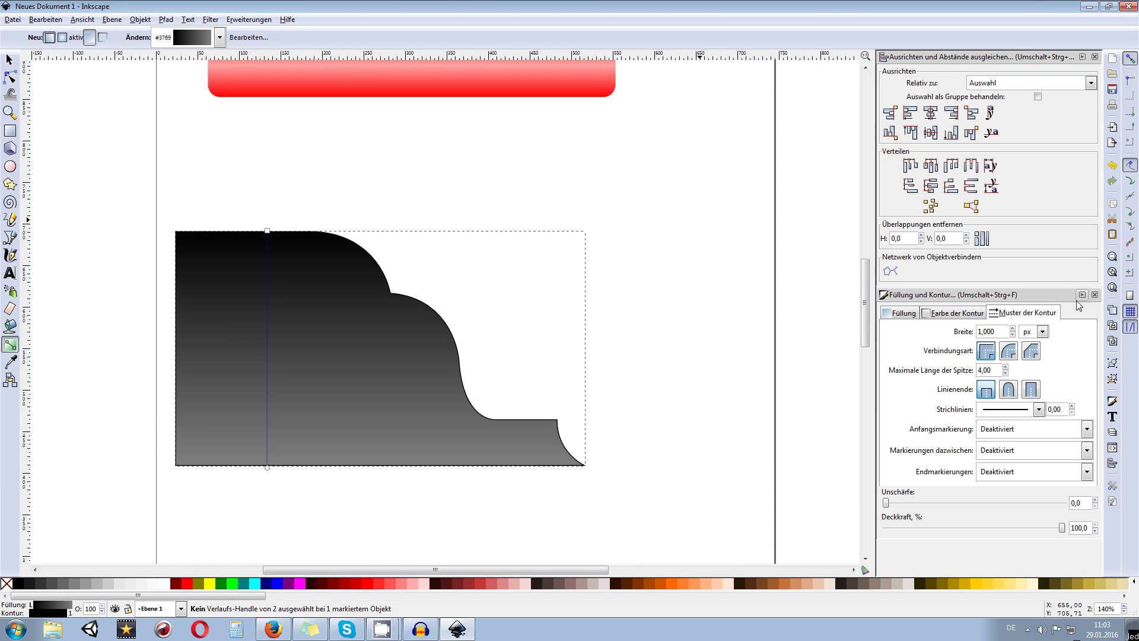
# - Set the panel shape's stroke width to 6.8 px and turn its stroke paint off
pyautogui.click(957, 313)
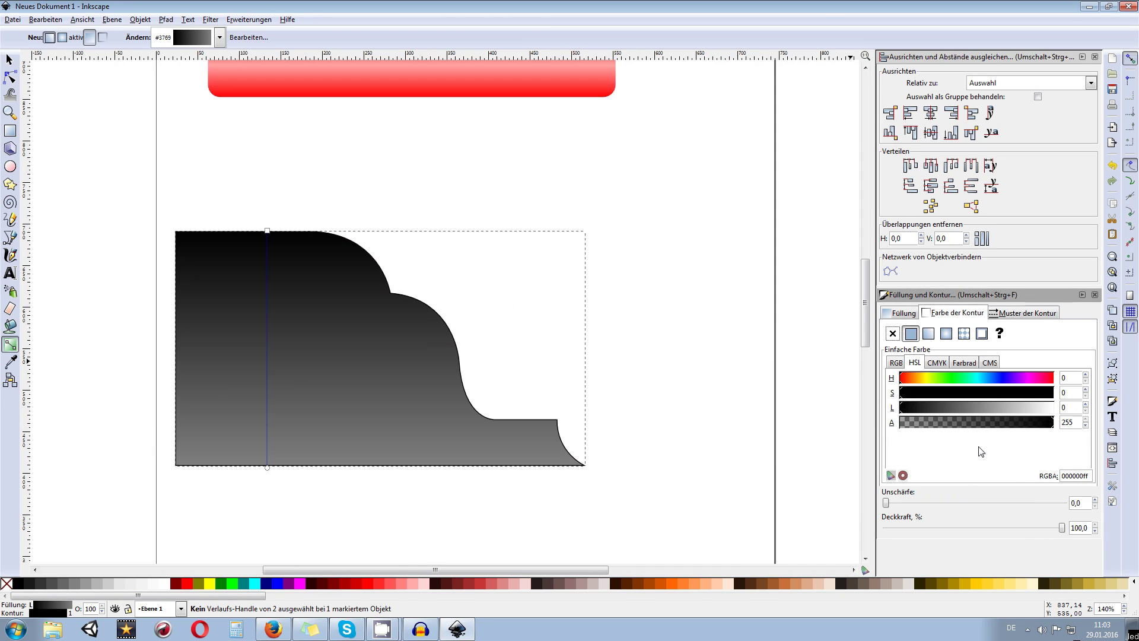
pyautogui.click(906, 312)
pyautogui.click(935, 316)
pyautogui.click(1029, 313)
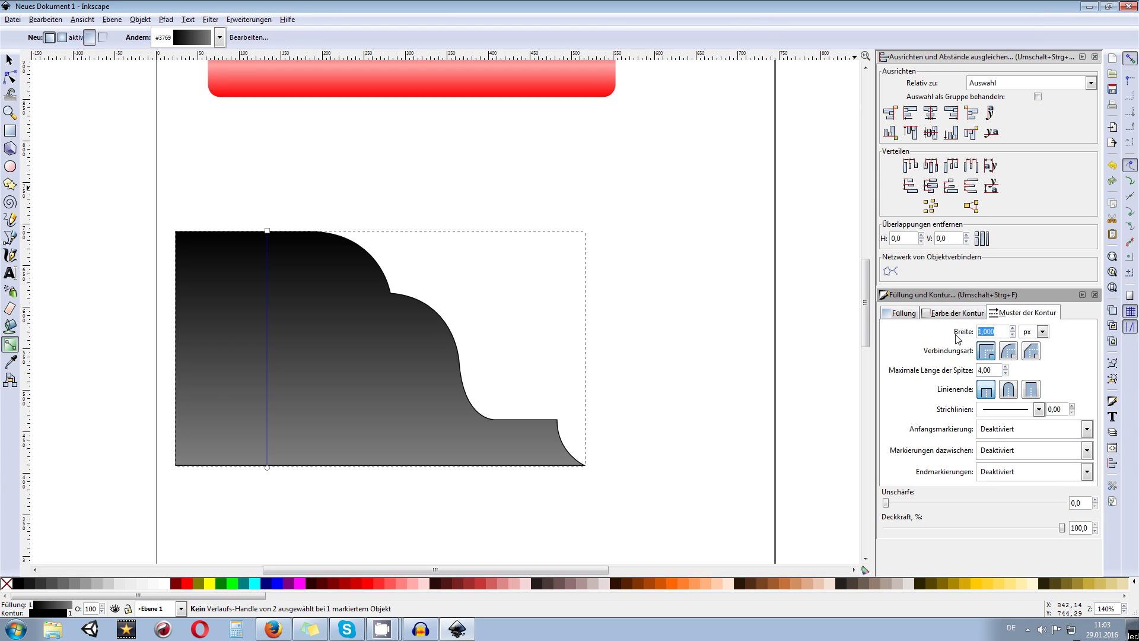
pyautogui.click(1014, 329)
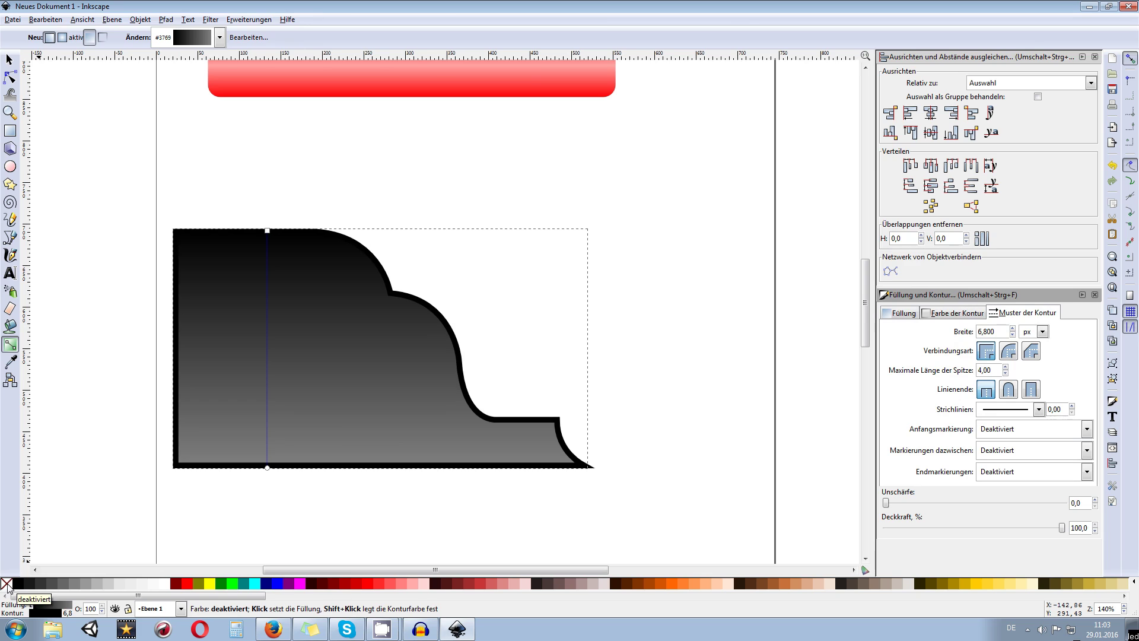
pyautogui.click(955, 313)
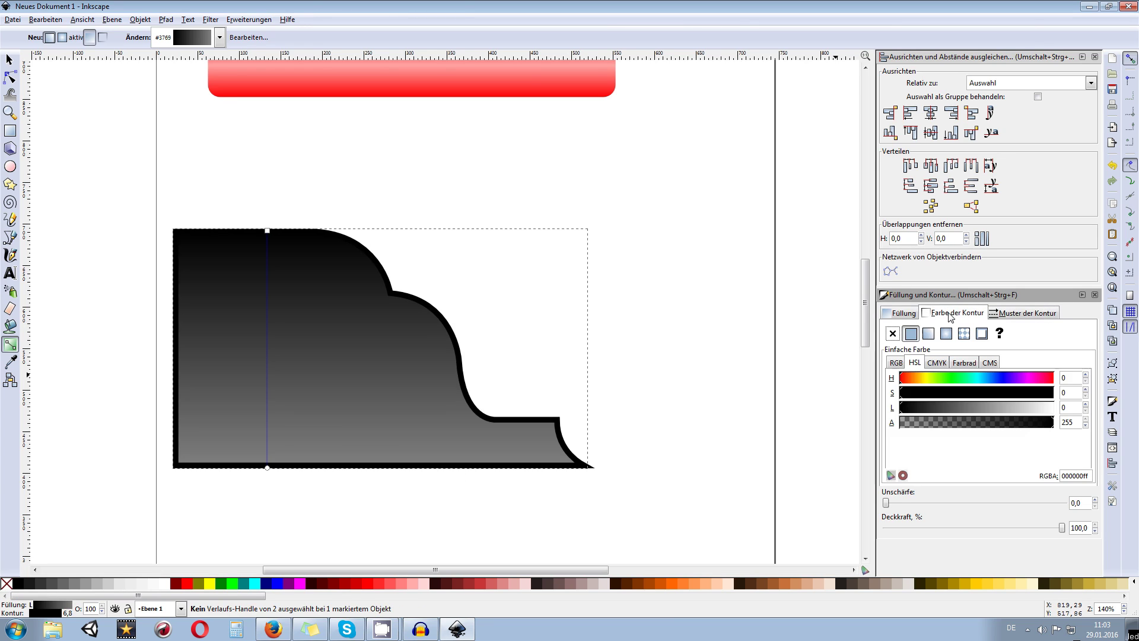
pyautogui.click(894, 334)
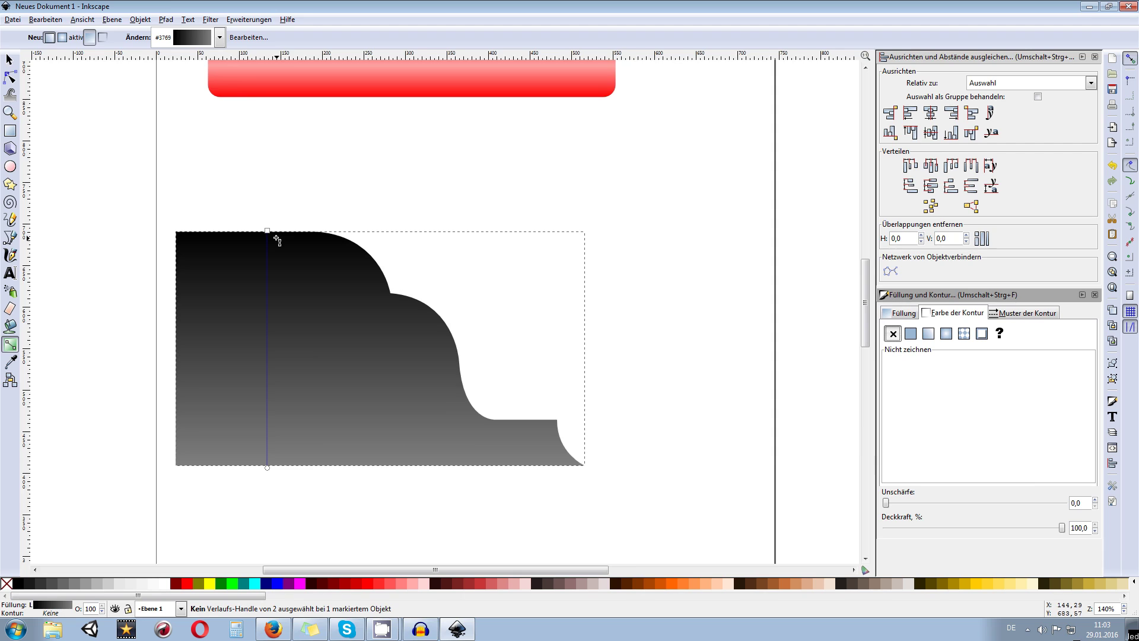
# - Set the panel shape's opacity to 66.3% with the Selector tool
pyautogui.moveTo(277, 241); pyautogui.dragTo(432, 158)
pyautogui.hscroll(1, 628, 160)
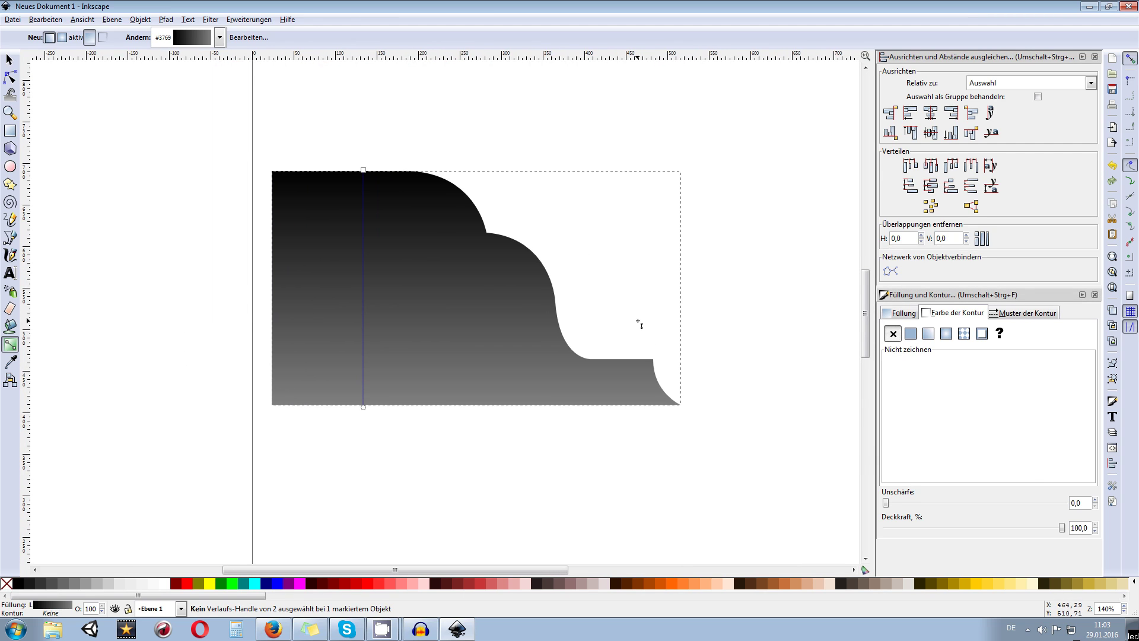
pyautogui.press('s')
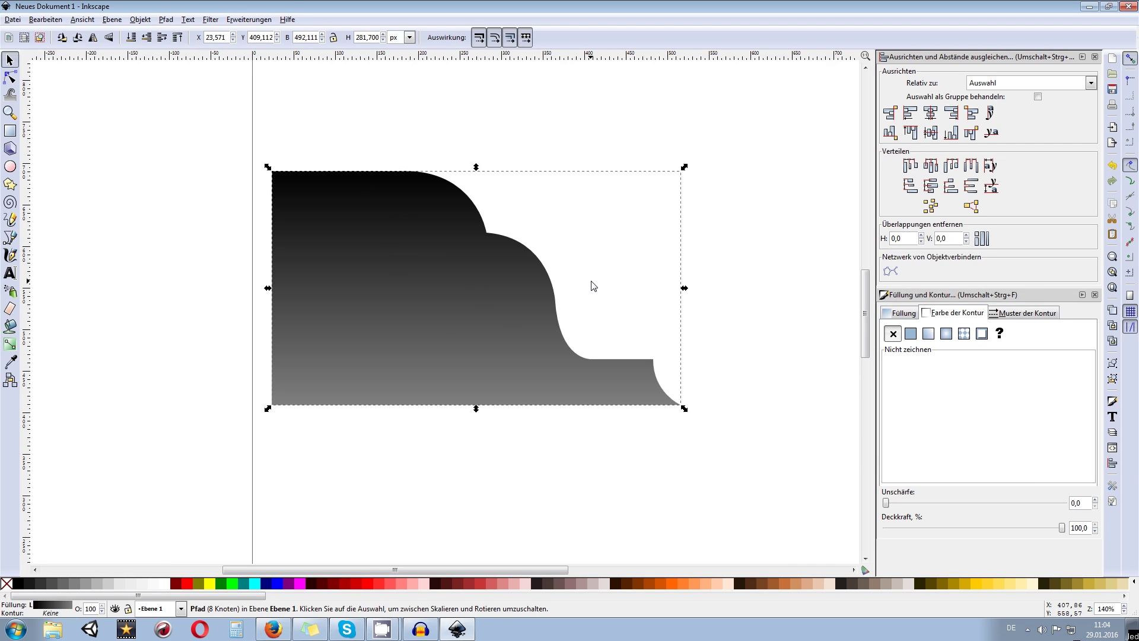
pyautogui.moveTo(1062, 532); pyautogui.dragTo(1000, 528)
pyautogui.click(492, 293)
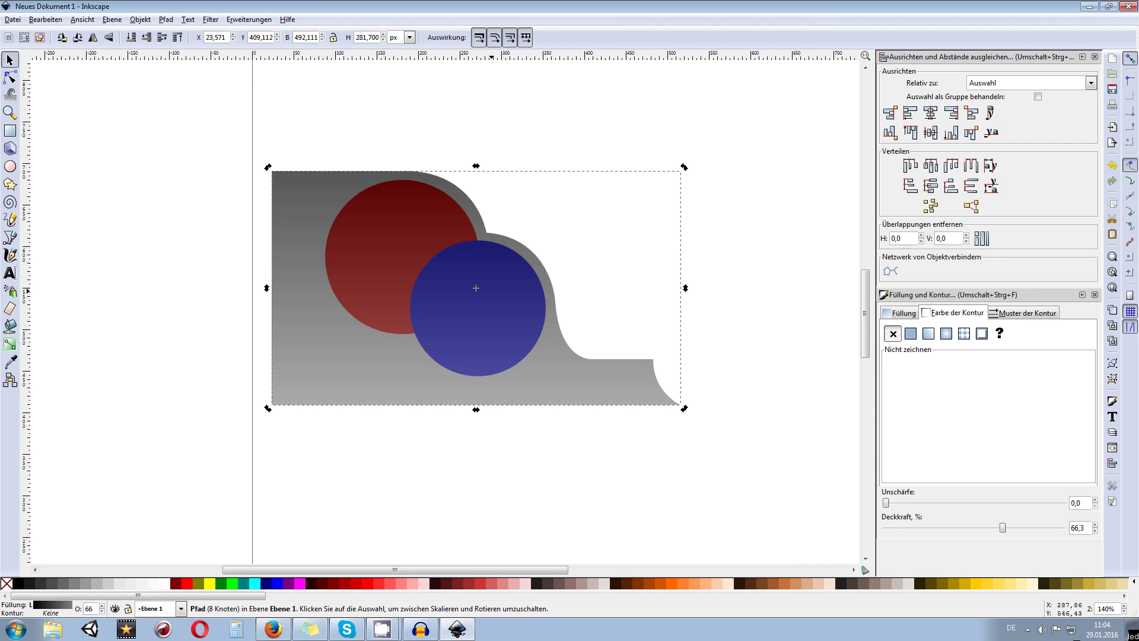
# - Reselect the panel shape, restore its opacity to 100% and return to the Selector tool
pyautogui.click(741, 222)
pyautogui.click(417, 283)
pyautogui.doubleClick(442, 267)
pyautogui.click(750, 254)
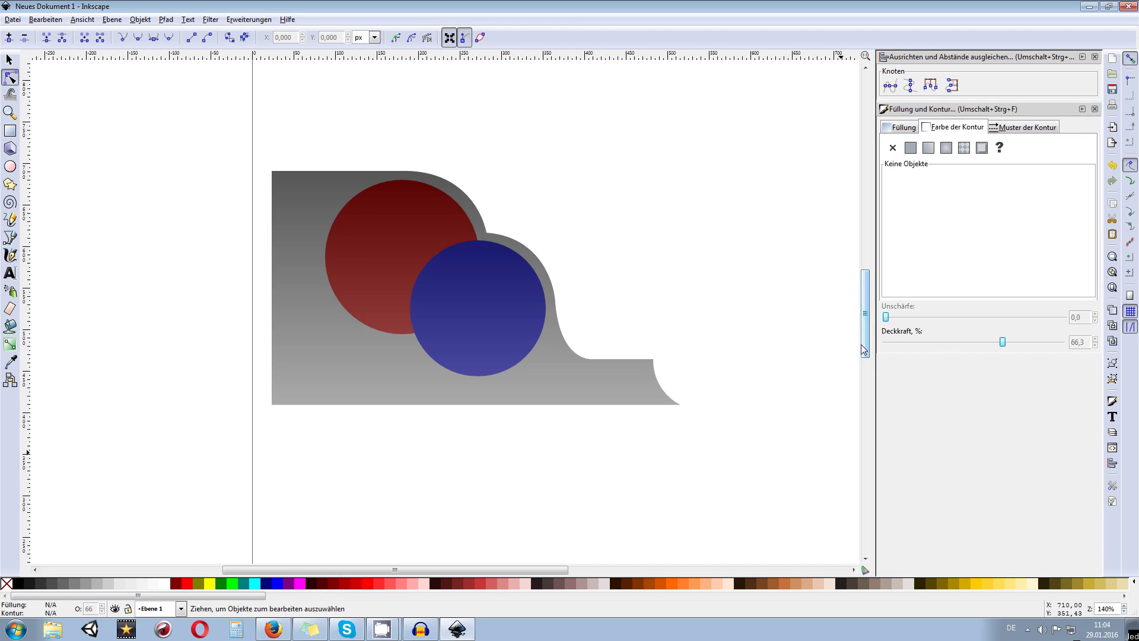
pyautogui.click(582, 370)
pyautogui.moveTo(1002, 344); pyautogui.dragTo(1062, 343)
pyautogui.click(10, 60)
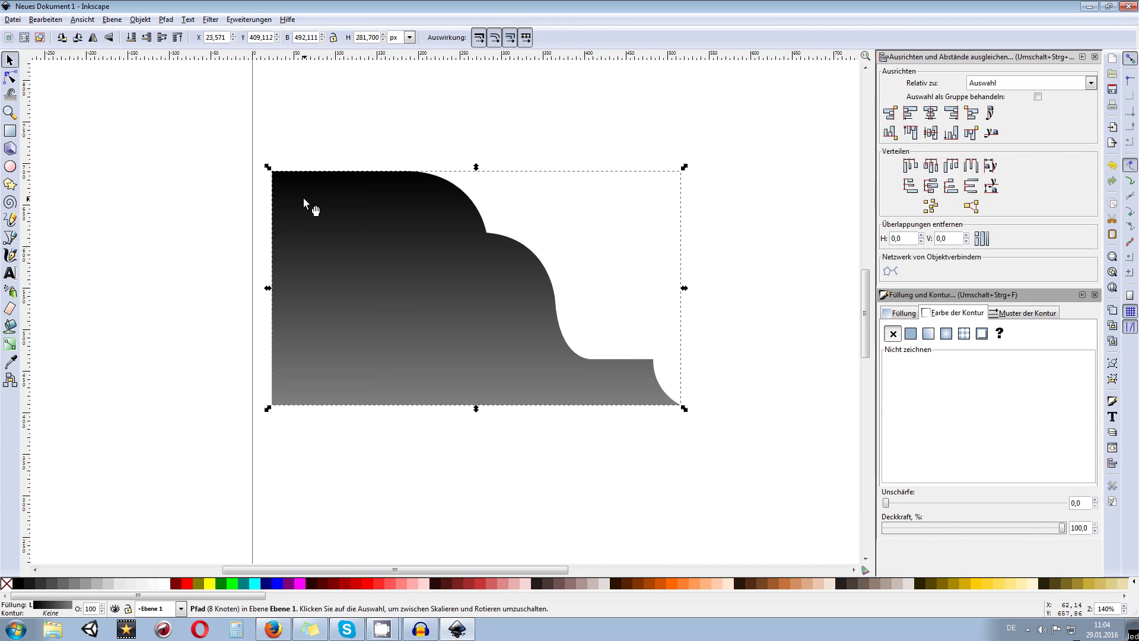
# - Move the panel shape down to expose the red and blue circles and raise both circles in front of it
pyautogui.moveTo(302, 197); pyautogui.dragTo(308, 342)
pyautogui.click(380, 244)
pyautogui.keyDown('shift'); pyautogui.click(460, 258); pyautogui.keyUp('shift')
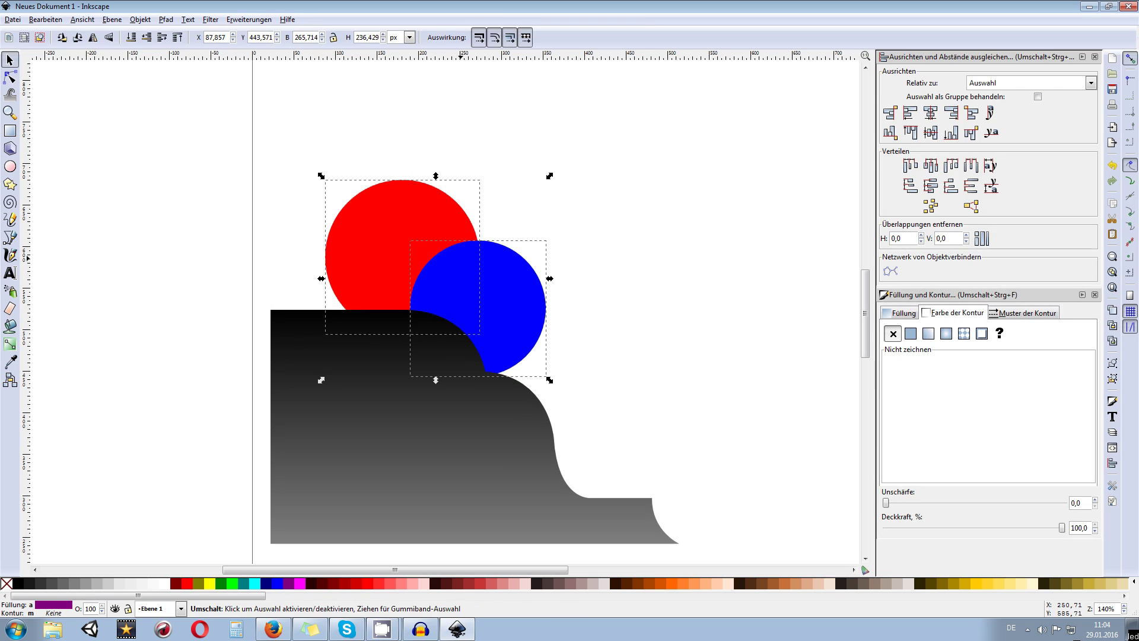
pyautogui.click(161, 37)
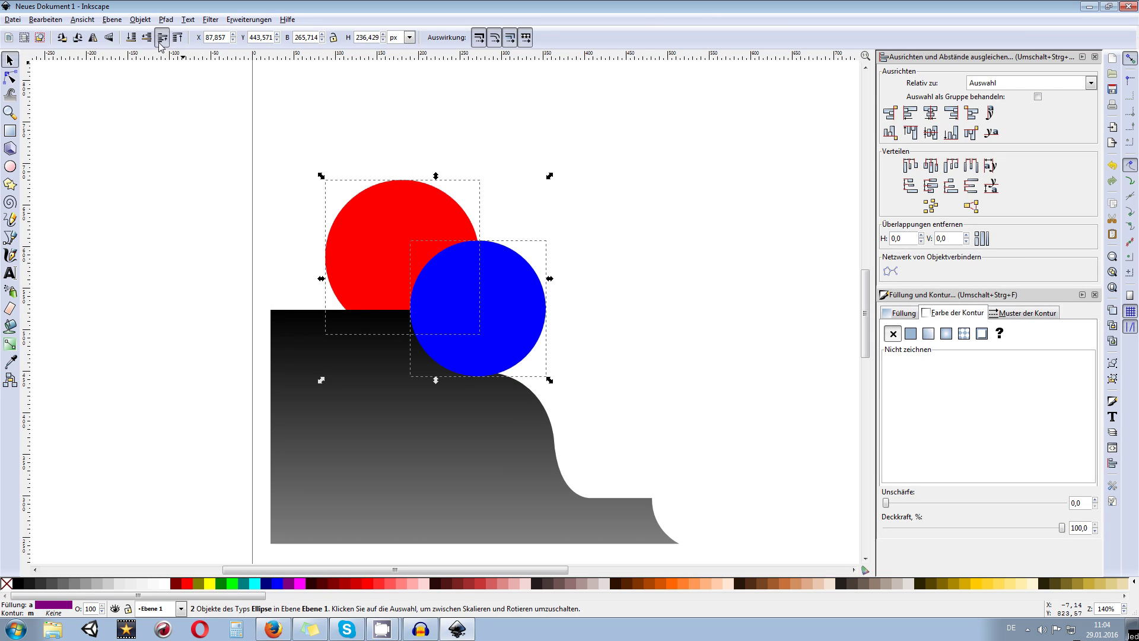
pyautogui.click(161, 37)
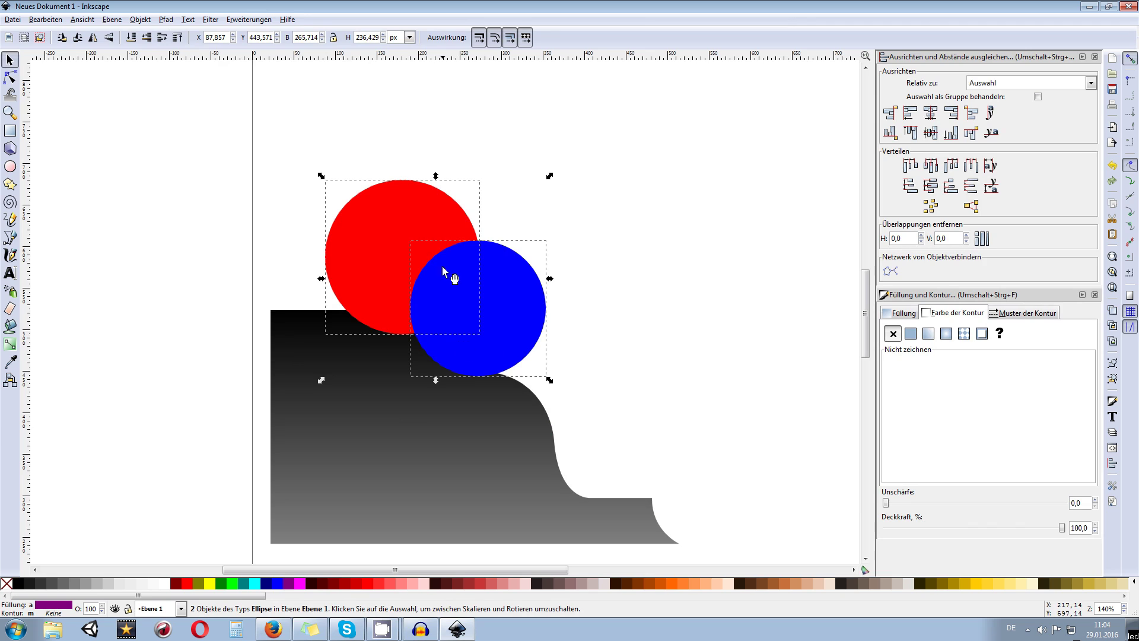
# - Move the panel shape back up behind the two circles so its curved edge follows them
pyautogui.scroll(-4, 442, 266)
pyautogui.click(463, 368)
pyautogui.moveTo(463, 368); pyautogui.dragTo(459, 232)
pyautogui.scroll(6, 474, 208)
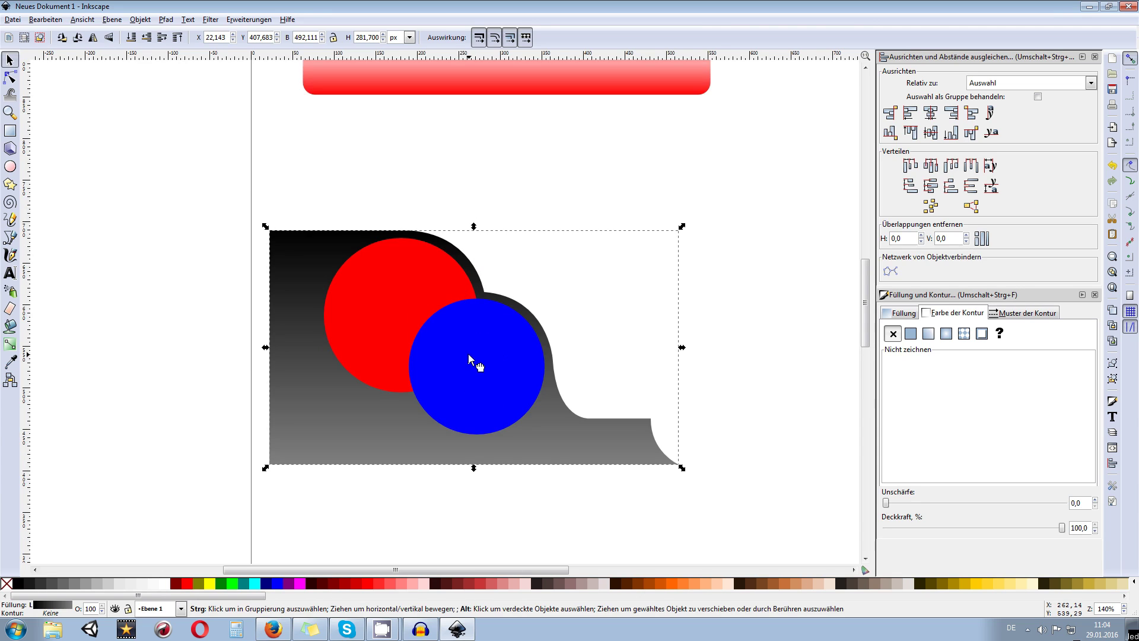
# - Examine how the red and blue circles sit inside the curved panel and compare the panel with the bars above
pyautogui.scroll(2, 468, 354)
pyautogui.scroll(-1, 470, 348)
pyautogui.scroll(-2, 486, 297)
pyautogui.scroll(2, 482, 296)
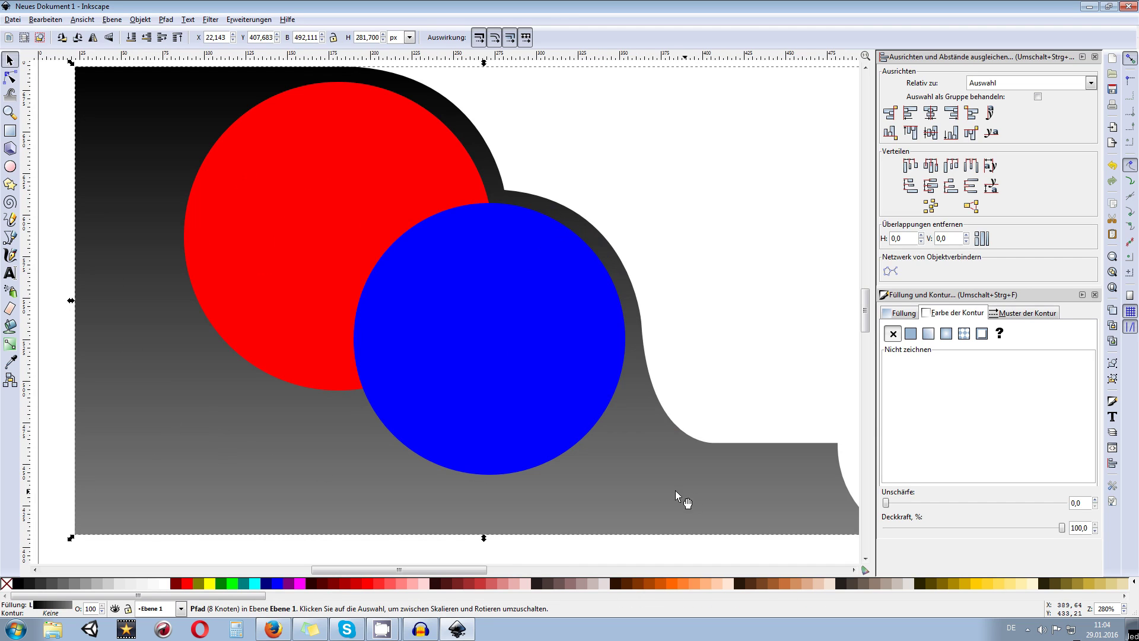
pyautogui.scroll(1, 593, 357)
pyautogui.hscroll(2, 534, 360)
pyautogui.click(489, 362)
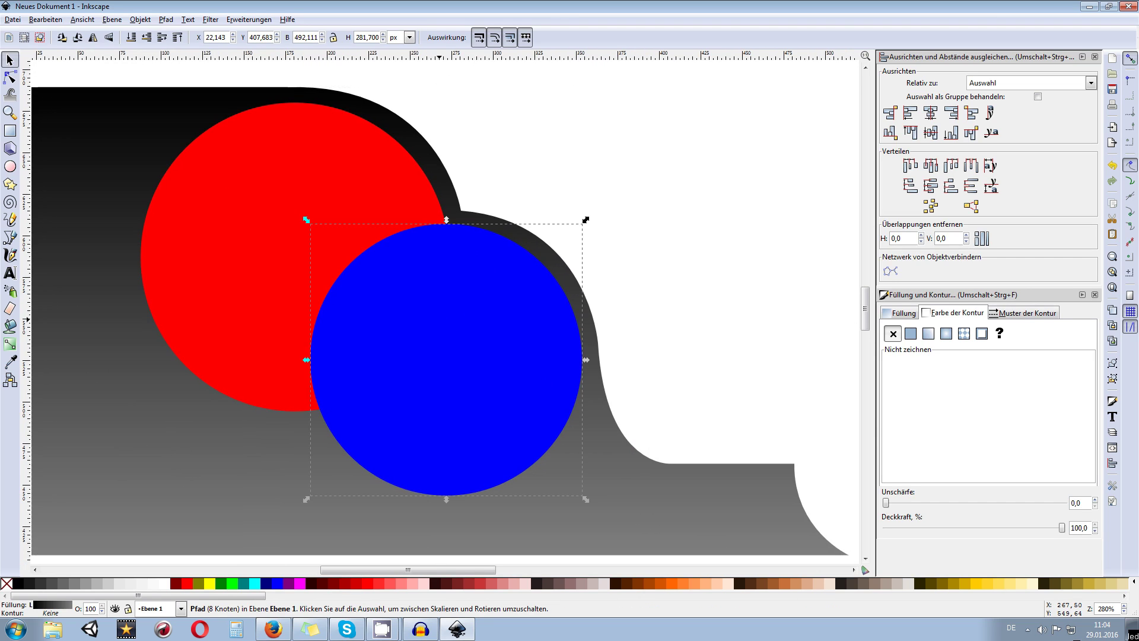
pyautogui.click(330, 221)
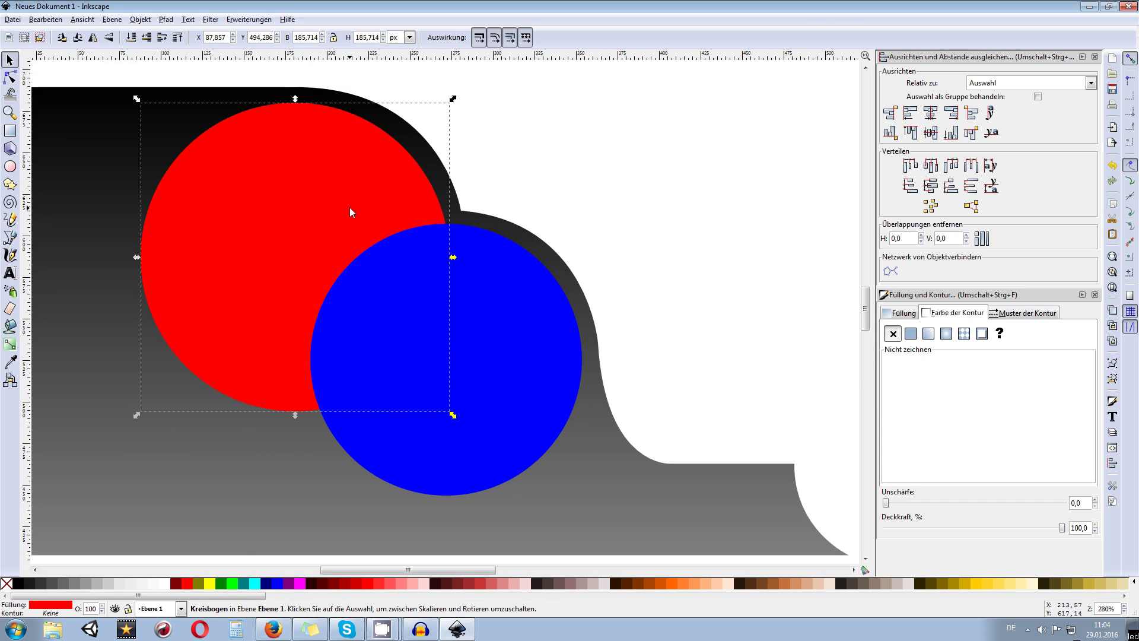
pyautogui.scroll(-3, 350, 207)
pyautogui.scroll(2, 422, 276)
pyautogui.press('Escape')
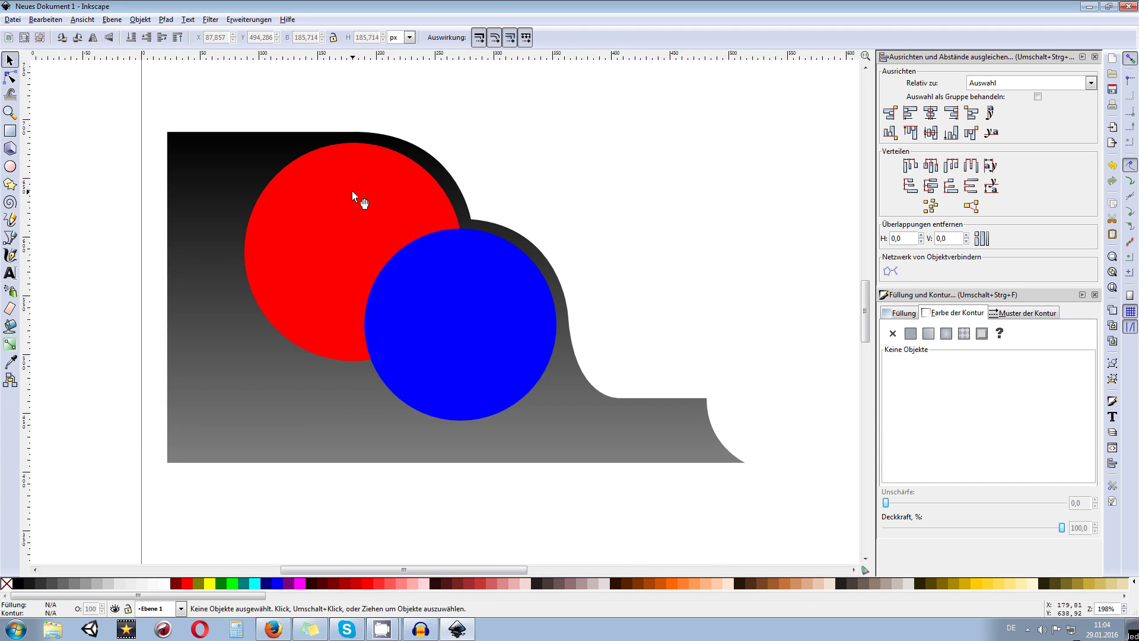
pyautogui.scroll(-3, 426, 172)
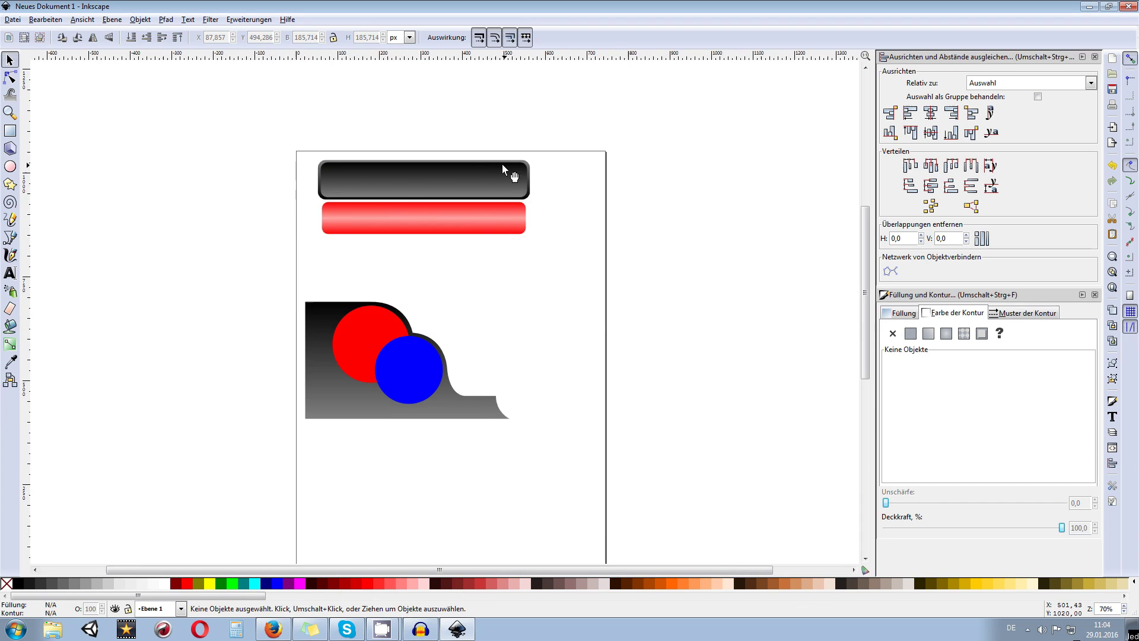
pyautogui.scroll(3, 401, 362)
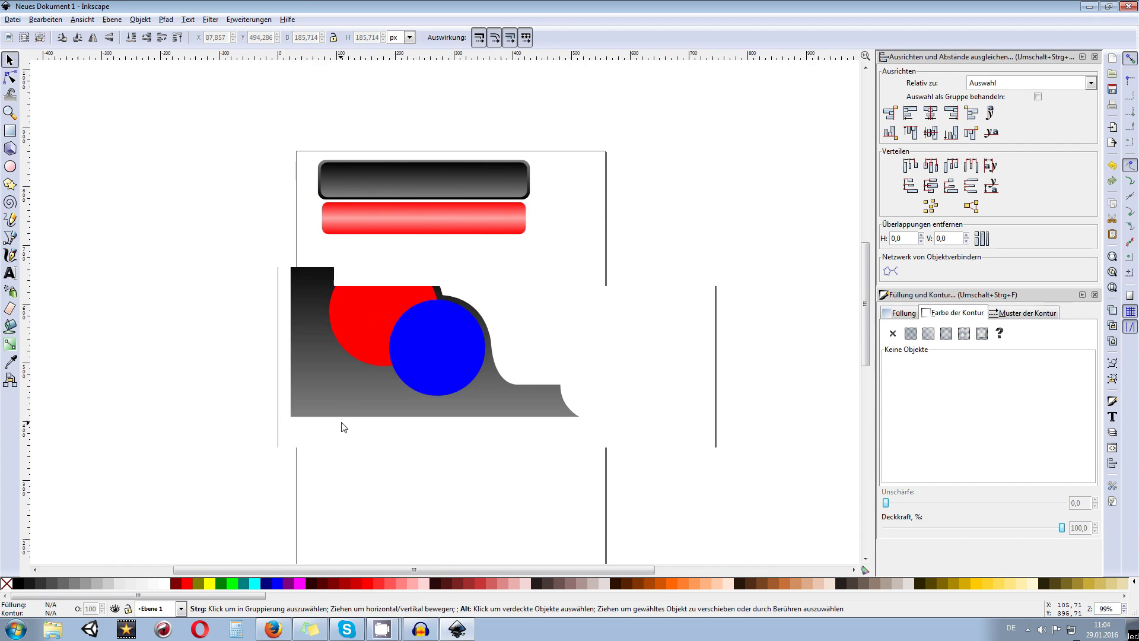
pyautogui.moveTo(225, 242); pyautogui.dragTo(221, 243)
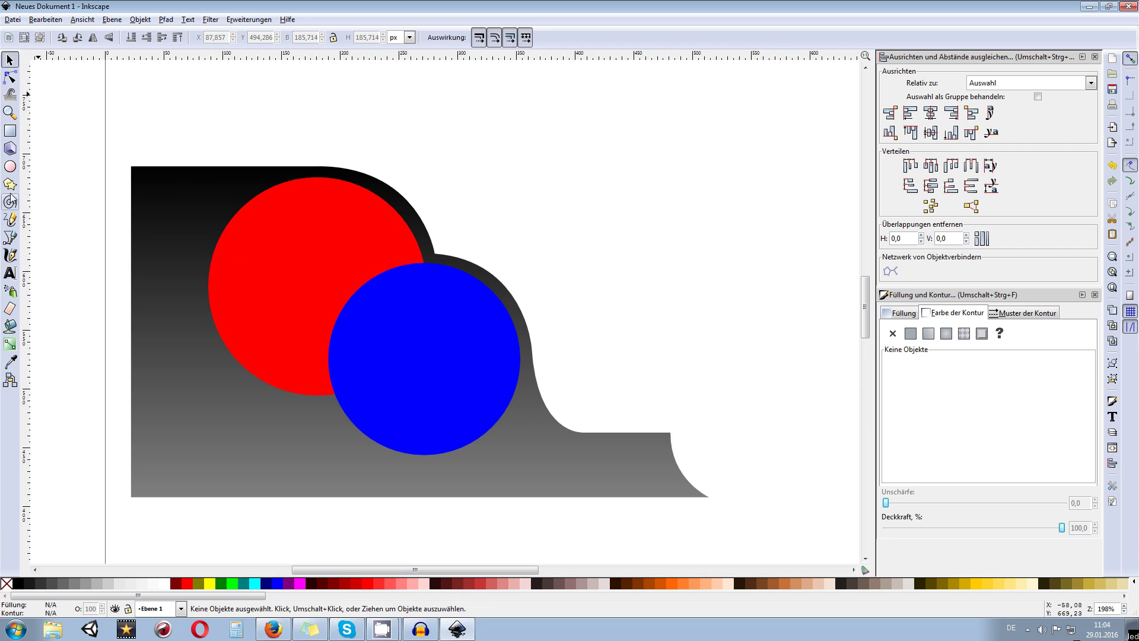
# - Draw a Bezier path just inside the panel from its upper-left corner down the left side, along the base and curving up the right end
pyautogui.click(11, 239)
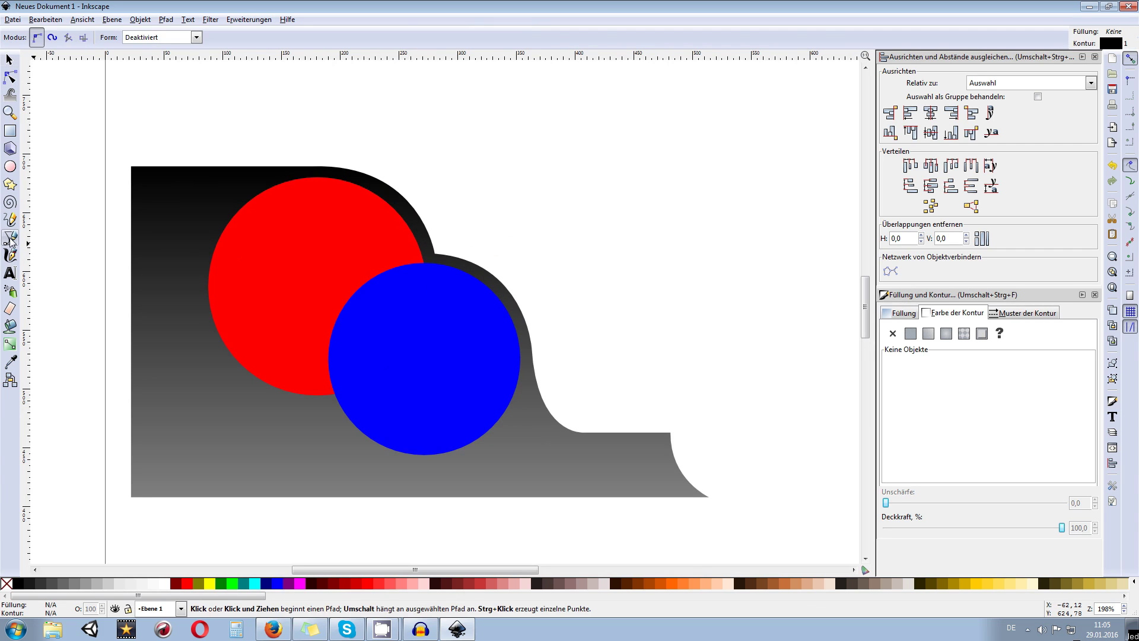
pyautogui.scroll(2, 415, 163)
pyautogui.scroll(1, 432, 166)
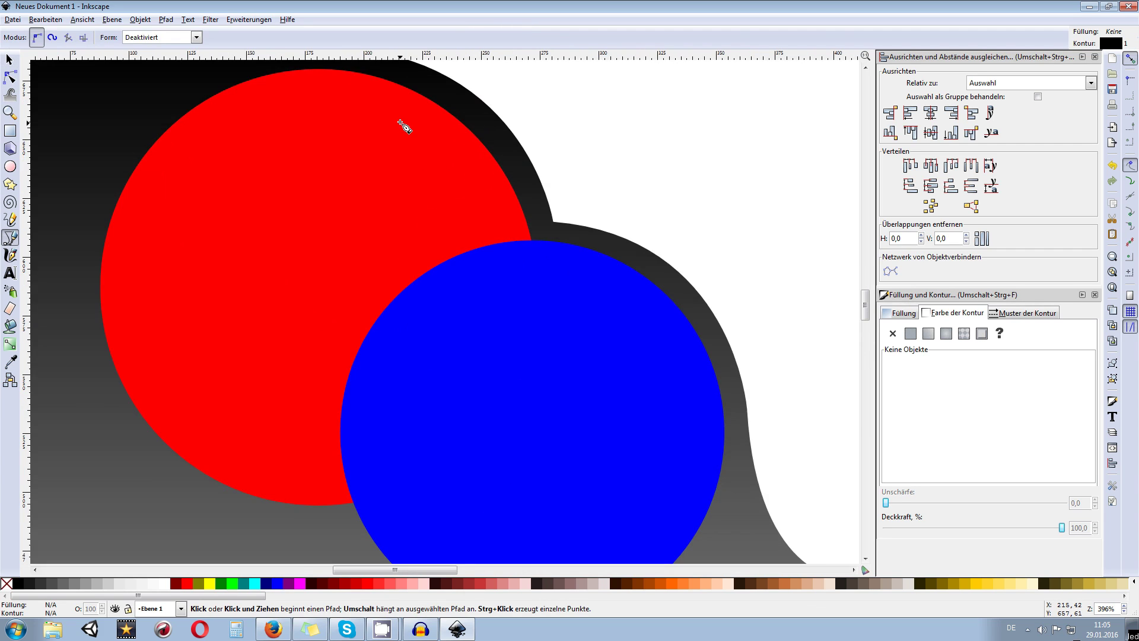
pyautogui.scroll(-3, 405, 127)
pyautogui.scroll(2, 461, 181)
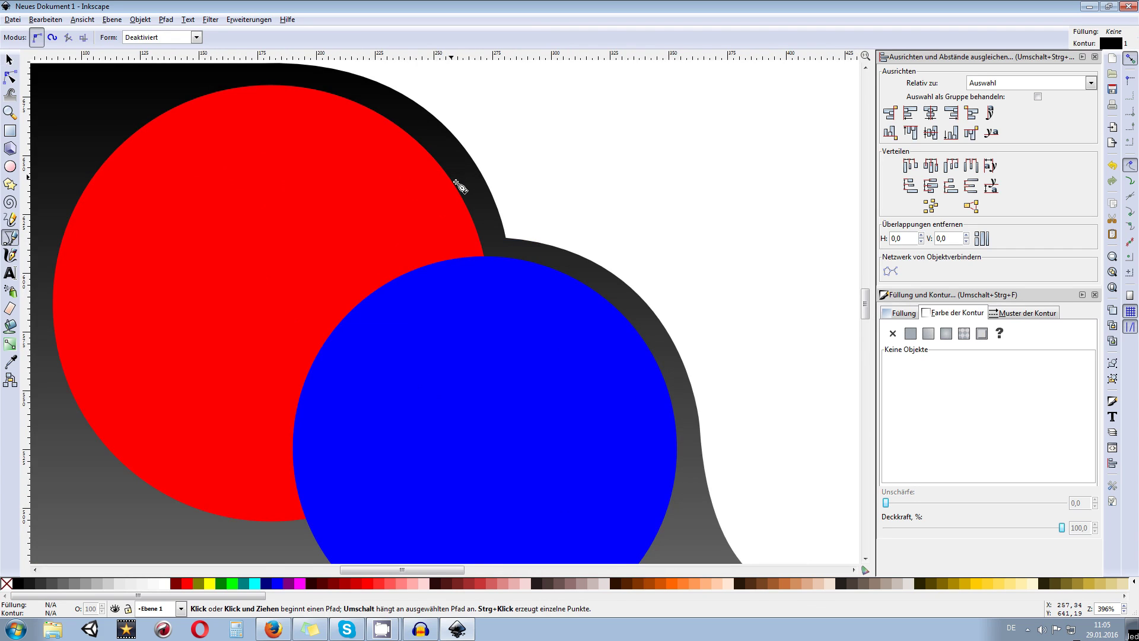
pyautogui.scroll(-2, 490, 217)
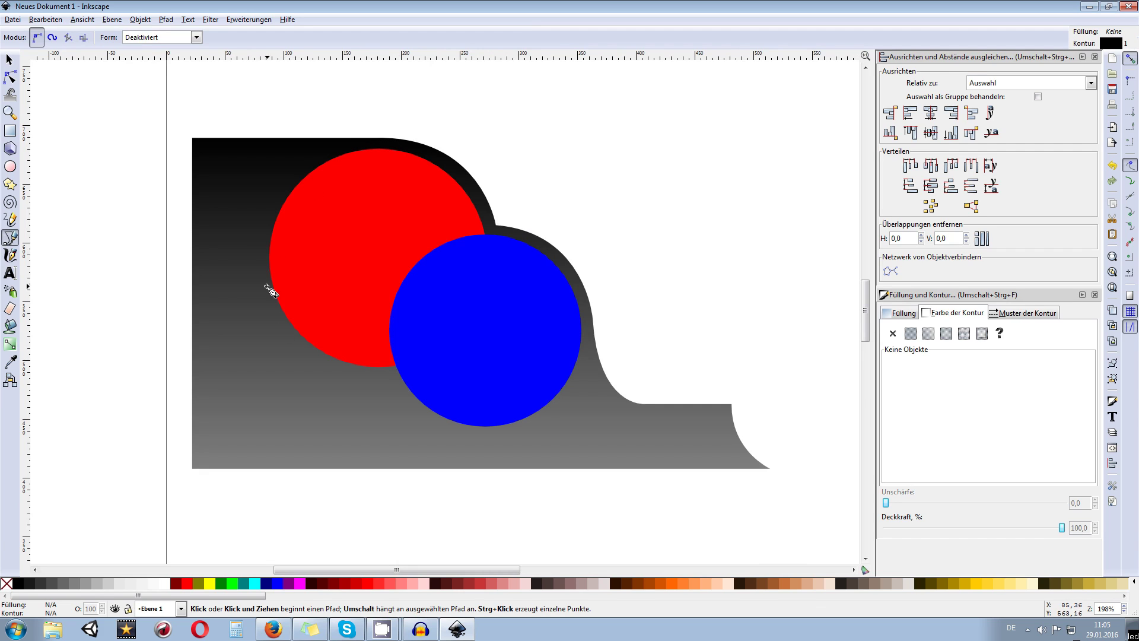
pyautogui.hscroll(-4, 233, 222)
pyautogui.scroll(-1, 233, 223)
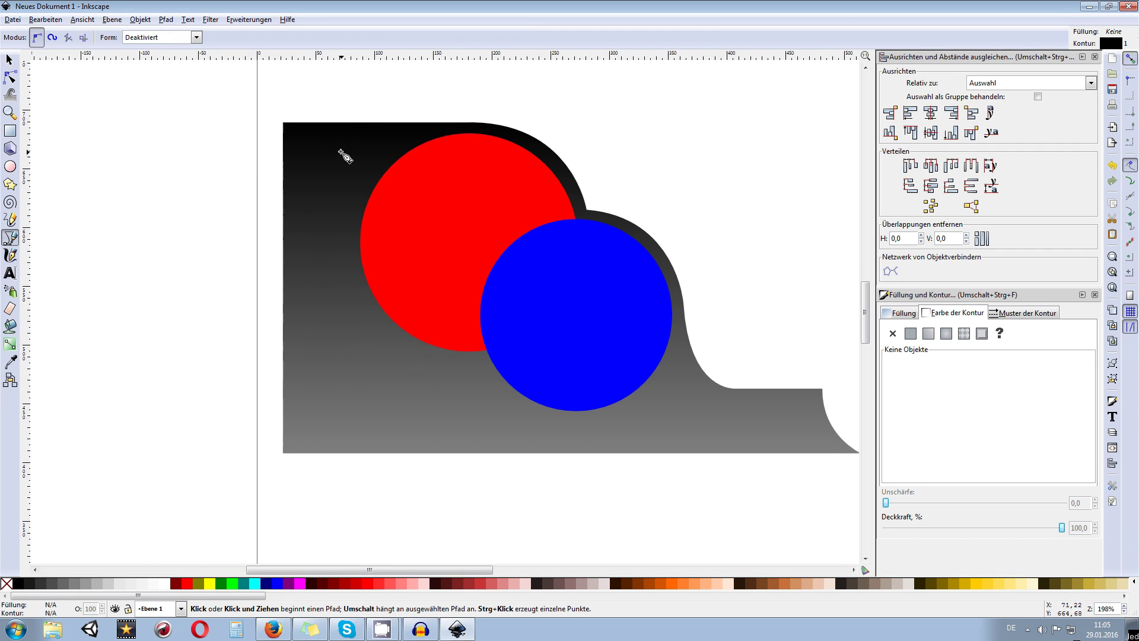
pyautogui.click(290, 128)
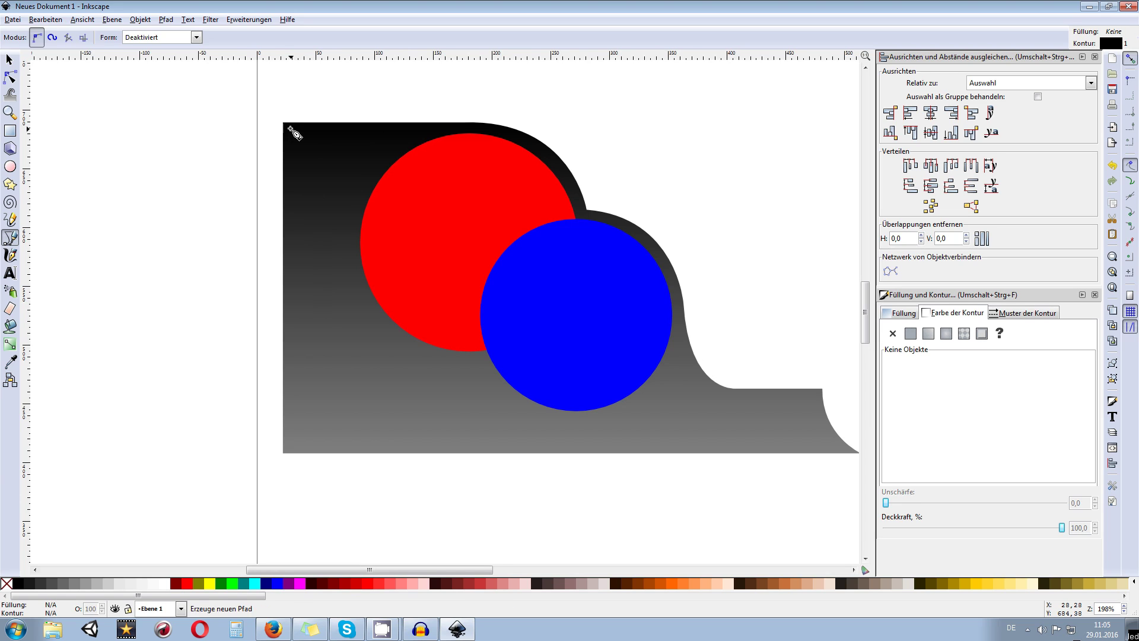
pyautogui.click(291, 446)
pyautogui.click(836, 446)
pyautogui.moveTo(818, 426); pyautogui.dragTo(815, 373)
pyautogui.press('Return')
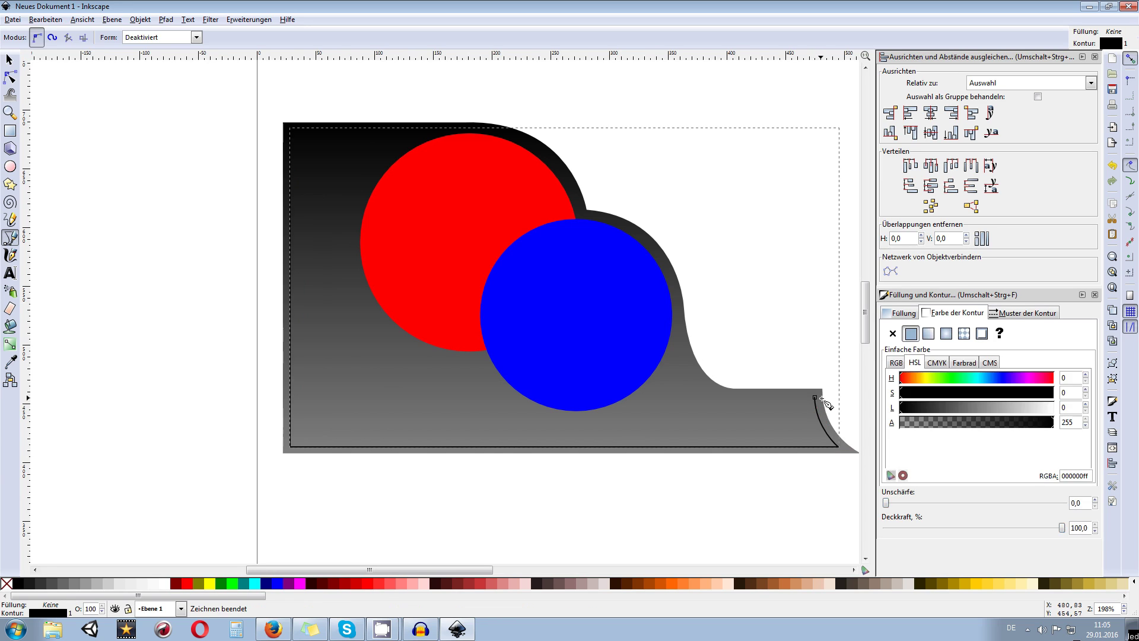
# - Extend the path straight along the panel's low ledge and curve it up to the right side of the blue circle
pyautogui.click(815, 397)
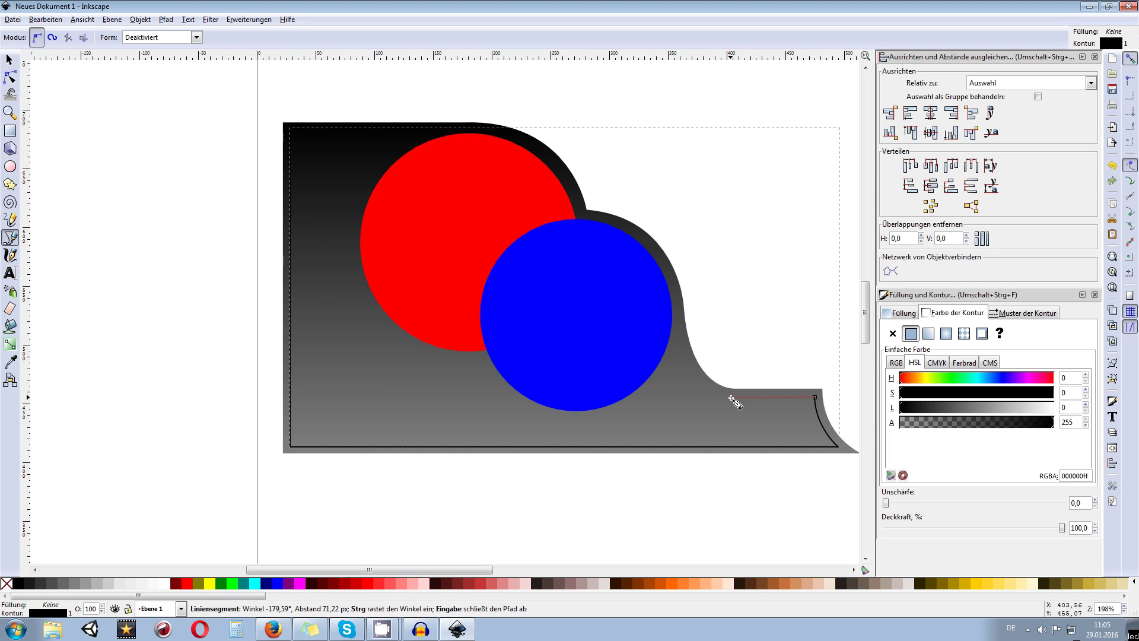
pyautogui.click(734, 396)
pyautogui.moveTo(677, 338)
pyautogui.mouseDown()
pyautogui.moveTo(668, 273)
pyautogui.moveTo(665, 285)
pyautogui.mouseUp()
pyautogui.doubleClick(678, 338)
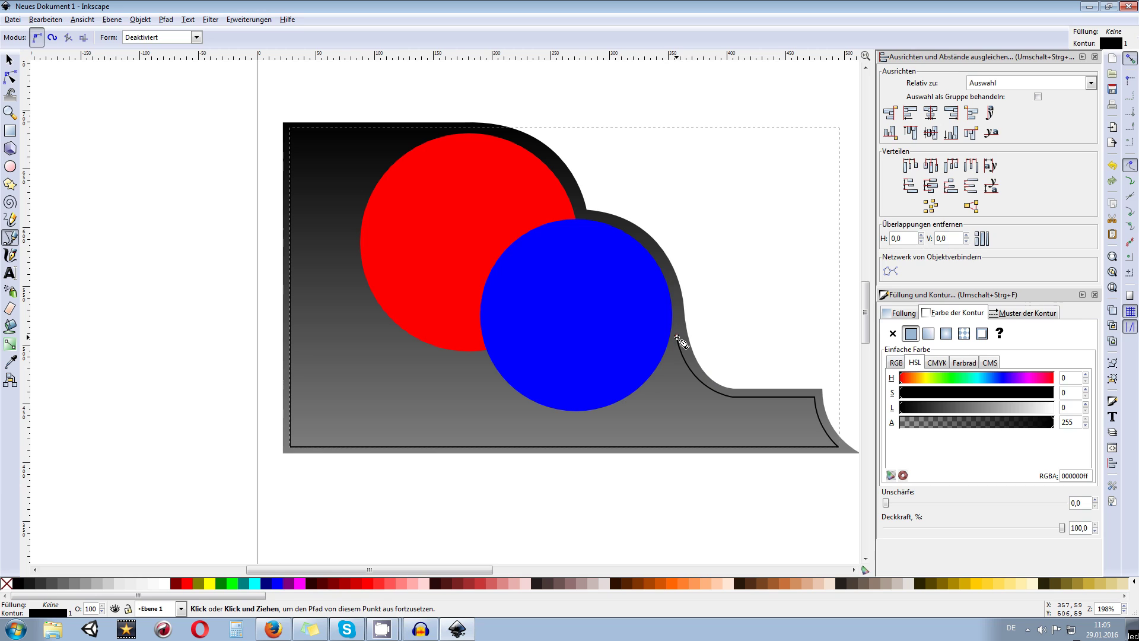
# - Continue the path from the peak beside the blue circle in a curve around its lower-right side, ending just below the circle
pyautogui.click(677, 339)
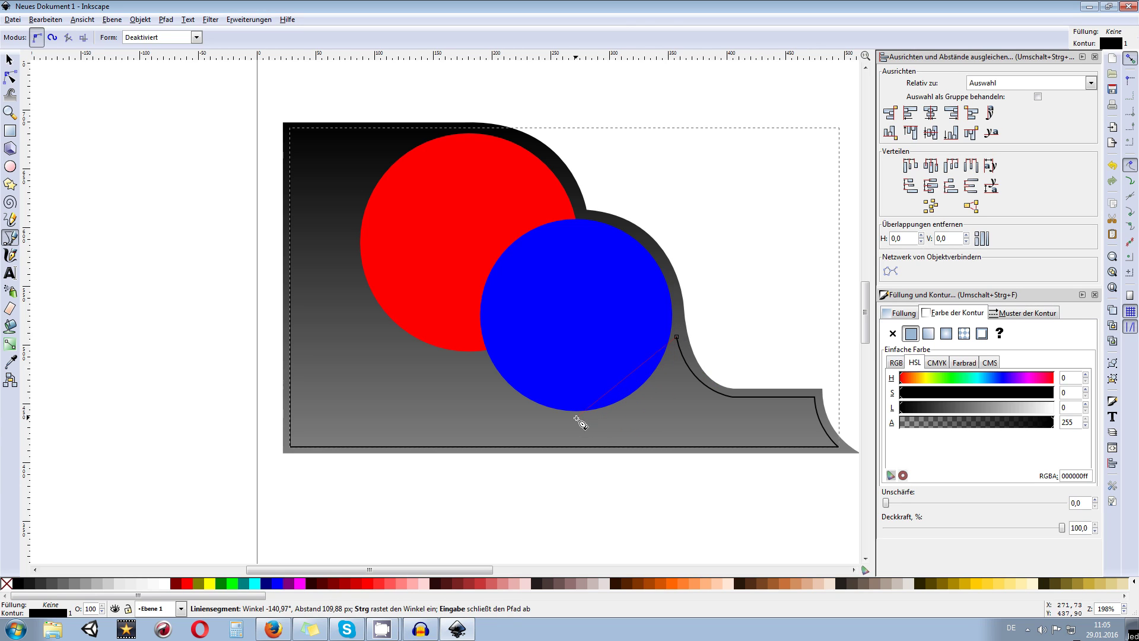
pyautogui.moveTo(584, 419); pyautogui.dragTo(504, 414)
pyautogui.press('Return')
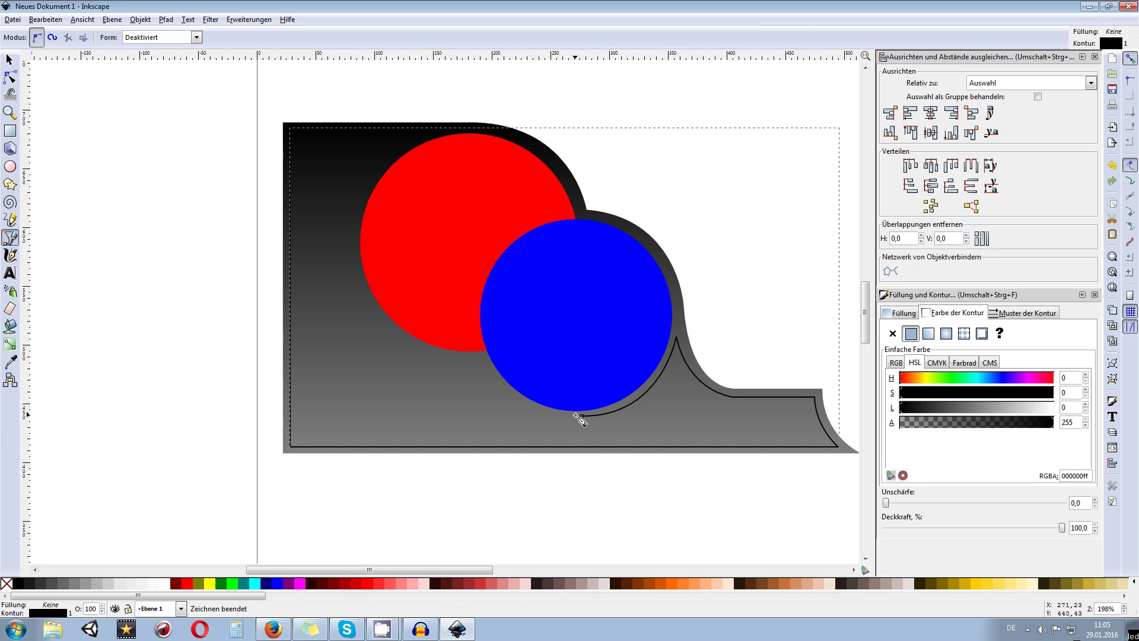
pyautogui.click(584, 418)
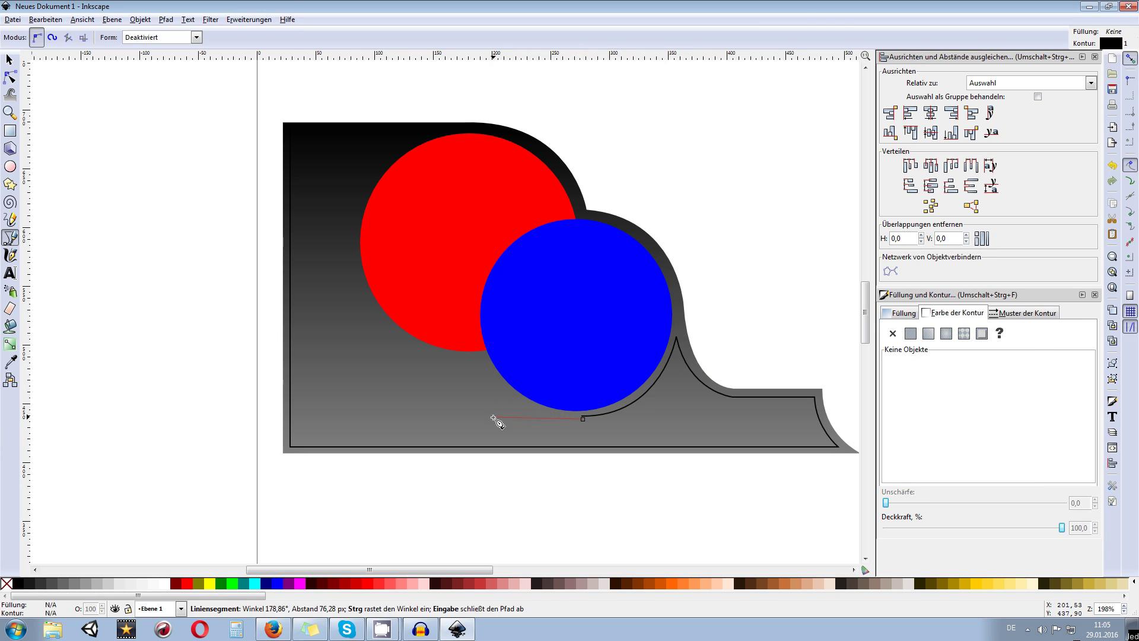
pyautogui.press('Escape')
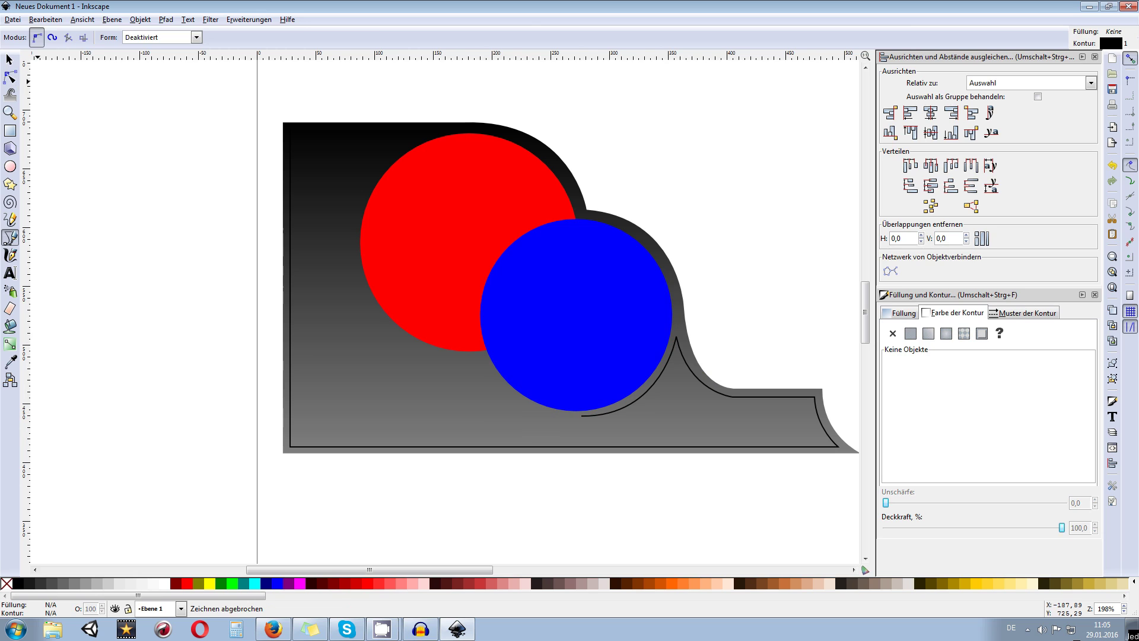
# - Reselect the path and extend it from below the blue circle around its lower-left side to the red circle's lower edge
pyautogui.click(12, 64)
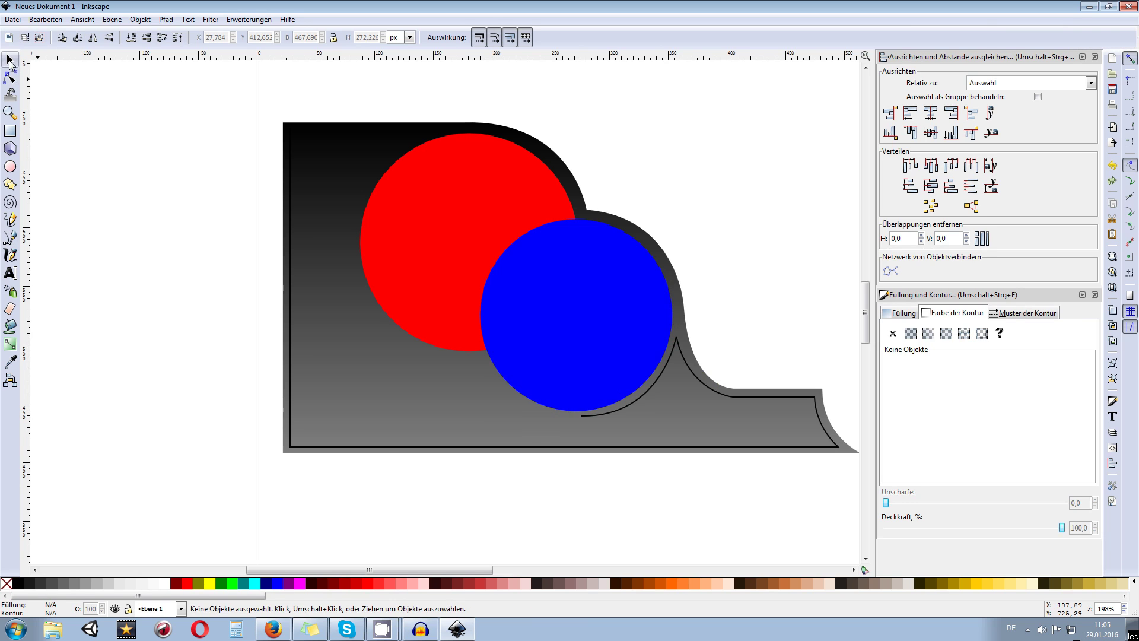
pyautogui.click(374, 446)
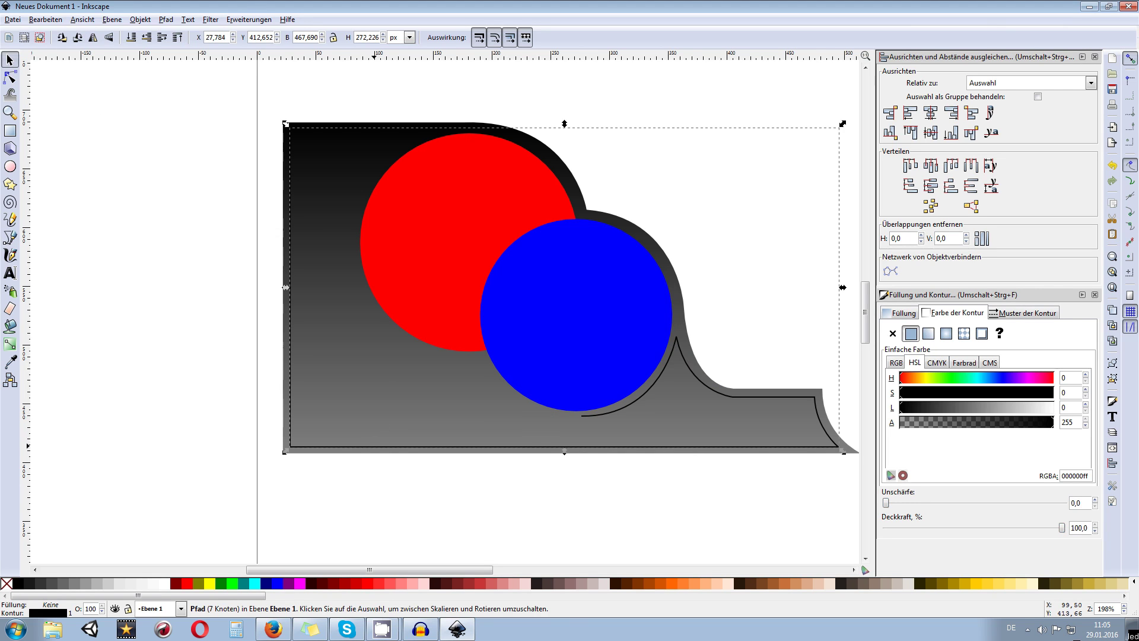
pyautogui.click(12, 239)
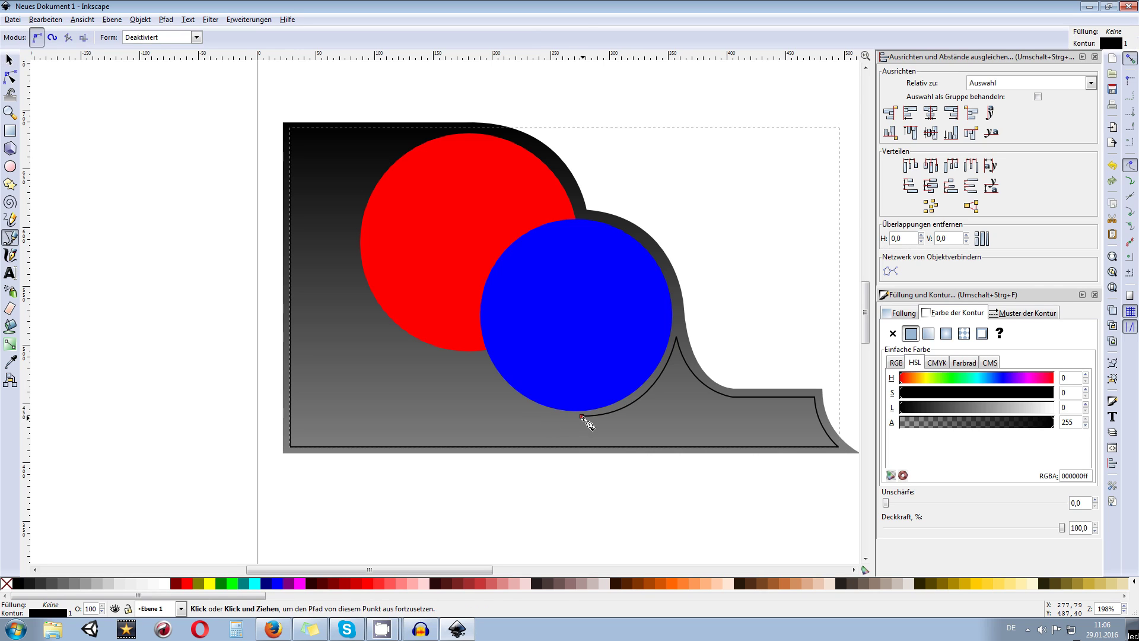
pyautogui.click(582, 417)
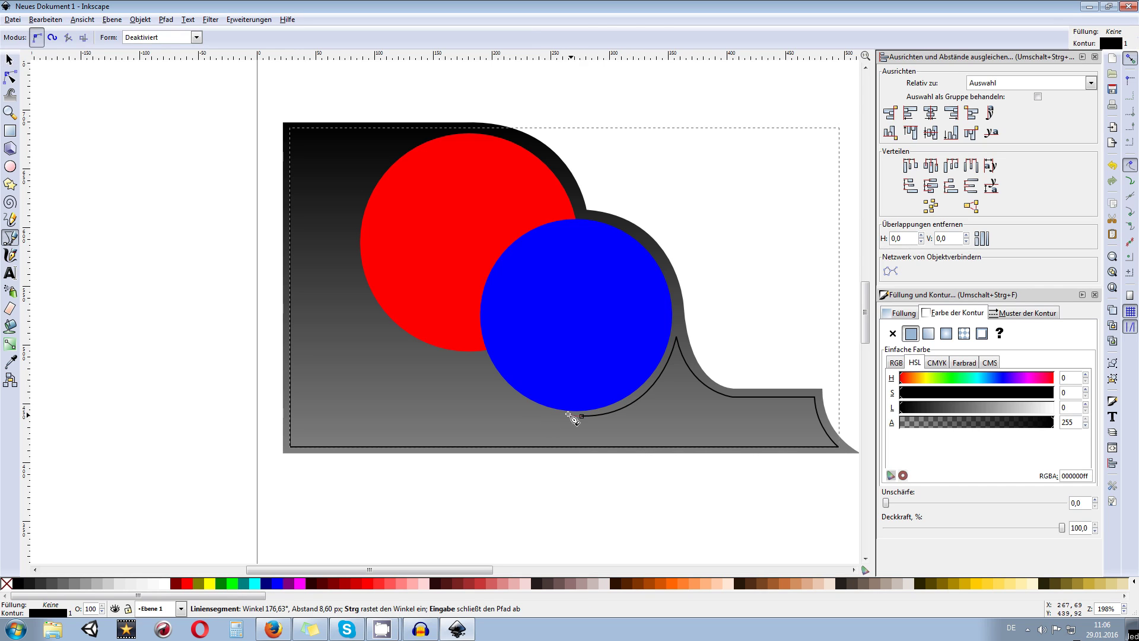
pyautogui.moveTo(483, 361)
pyautogui.mouseDown()
pyautogui.moveTo(470, 288)
pyautogui.moveTo(465, 313)
pyautogui.moveTo(446, 293)
pyautogui.mouseUp()
pyautogui.press('Return')
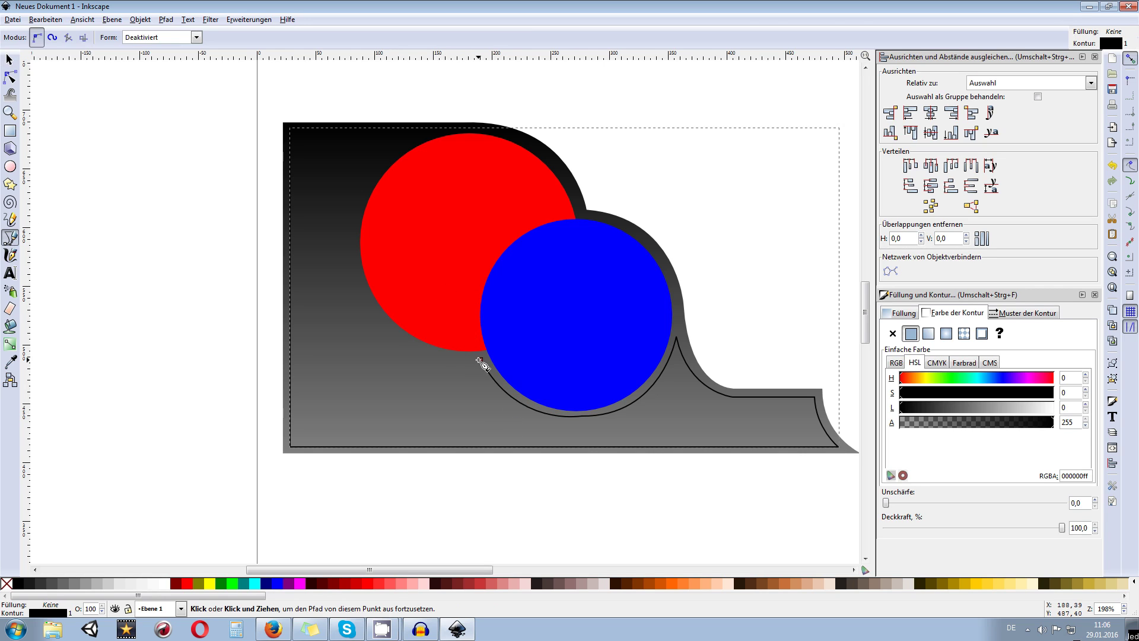
# - Extend the path in two curves around the red circle's left side, ending above the circle near the panel's upper edge
pyautogui.click(483, 363)
pyautogui.moveTo(354, 238); pyautogui.dragTo(354, 107)
pyautogui.press('Return')
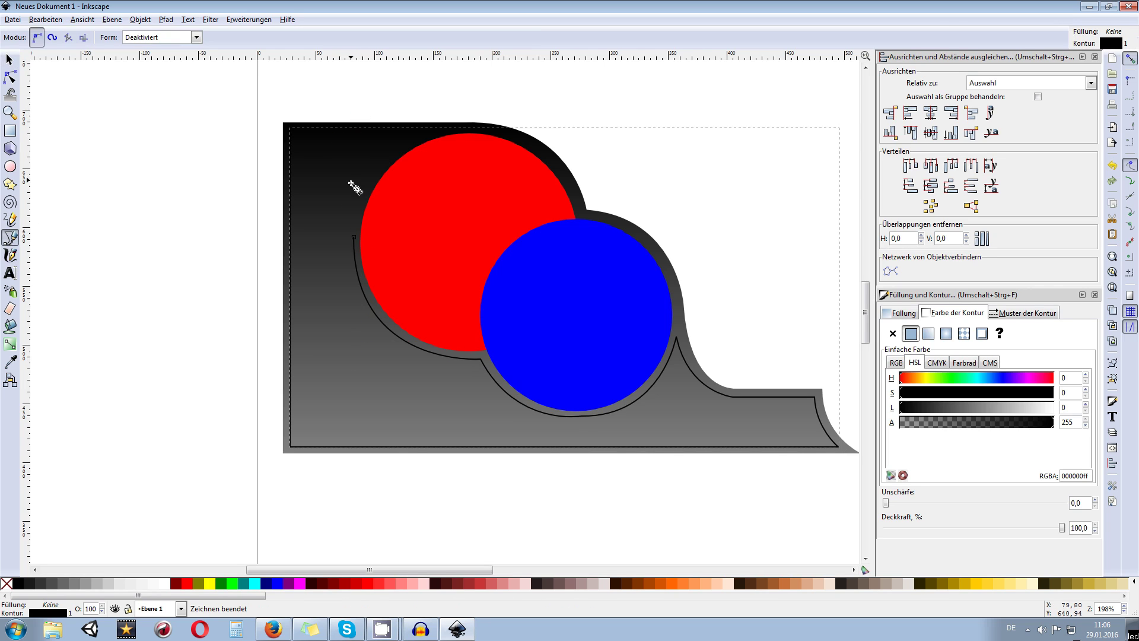
pyautogui.click(356, 239)
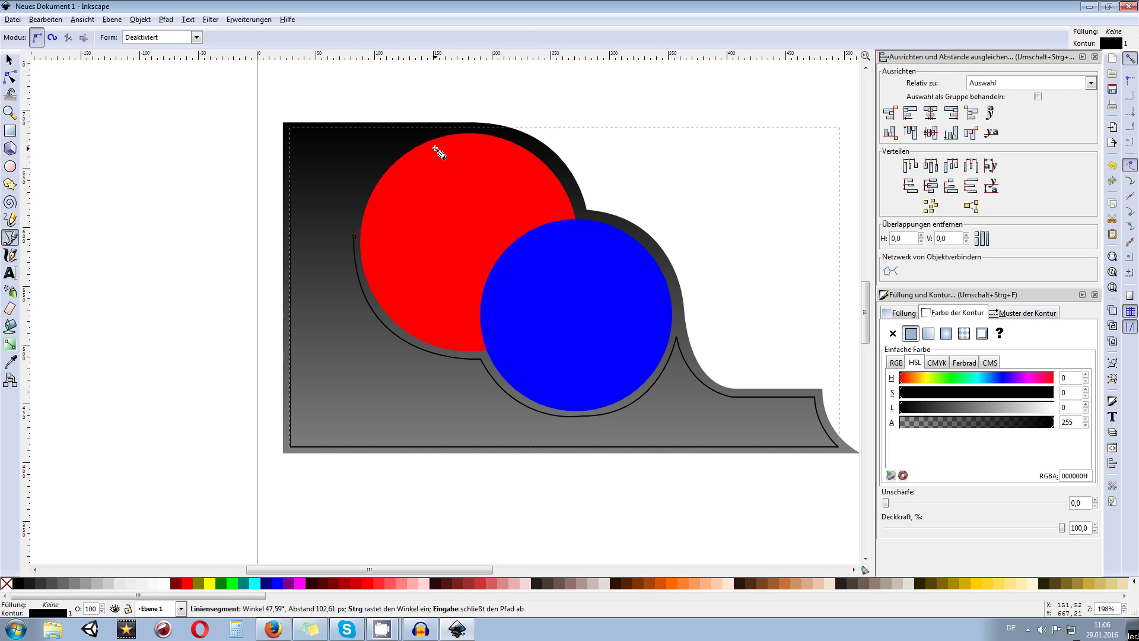
pyautogui.moveTo(441, 133)
pyautogui.mouseDown()
pyautogui.moveTo(538, 107)
pyautogui.moveTo(524, 109)
pyautogui.mouseUp()
pyautogui.press('Return')
# - Close the path with a straight segment along the panel's upper edge to its starting corner and switch to node editing
pyautogui.scroll(4, 389, 135)
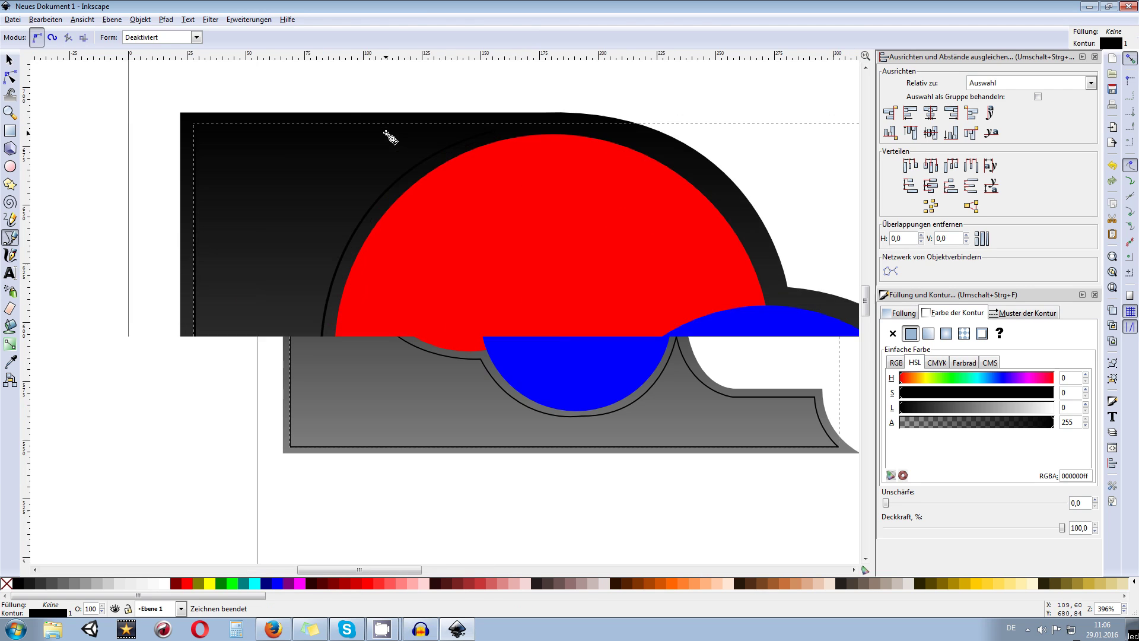
pyautogui.scroll(-5, 471, 168)
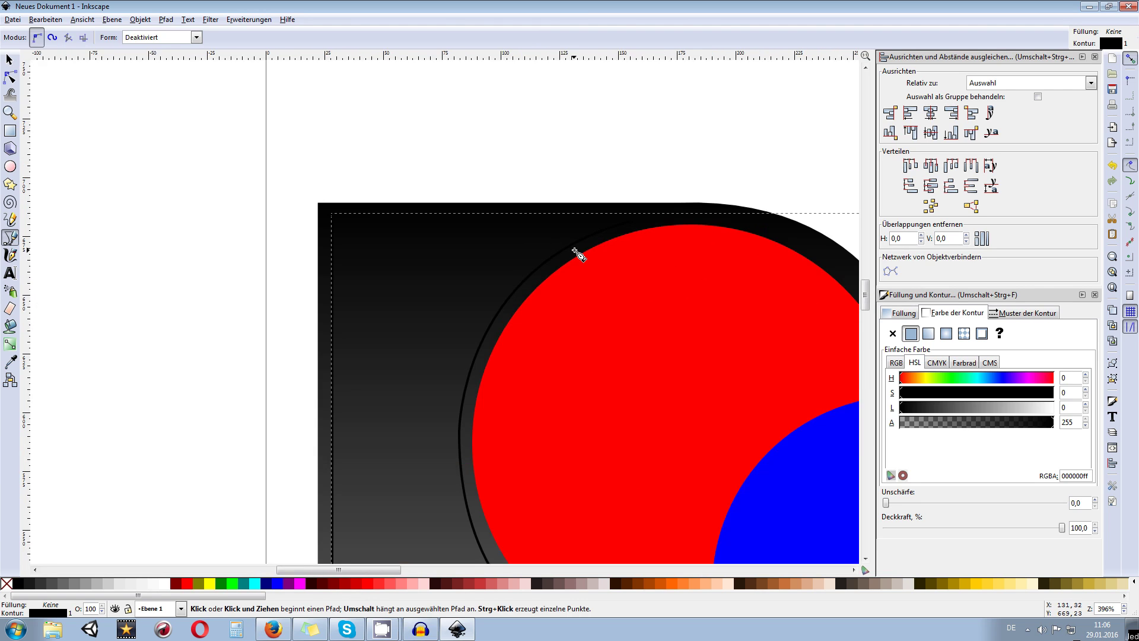
pyautogui.scroll(4, 580, 264)
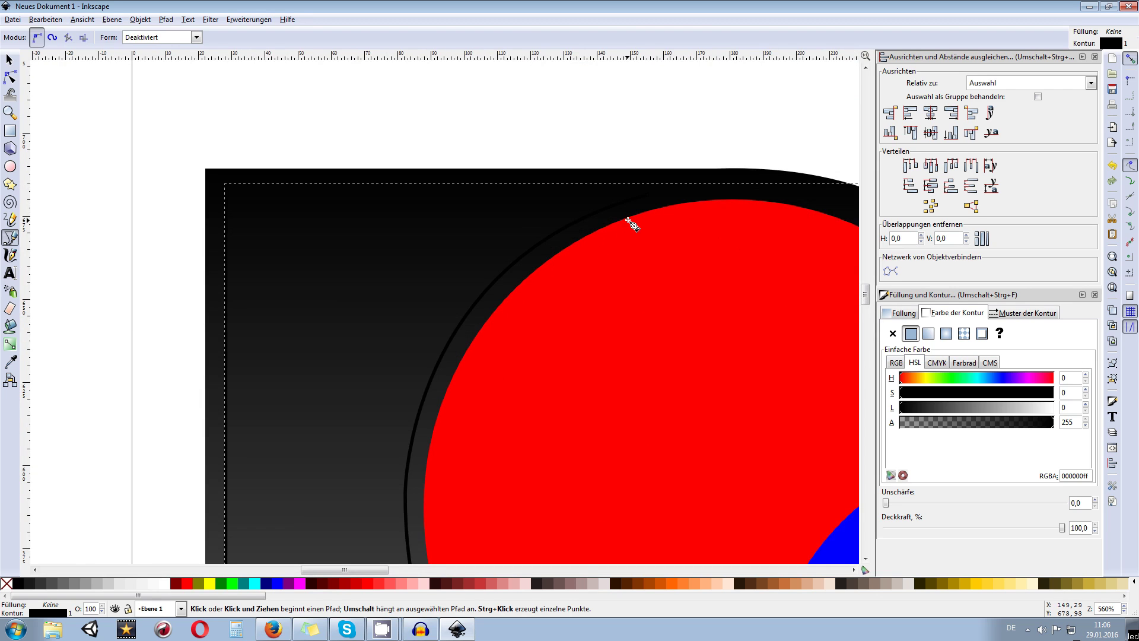
pyautogui.scroll(-3, 631, 224)
pyautogui.scroll(5, 626, 218)
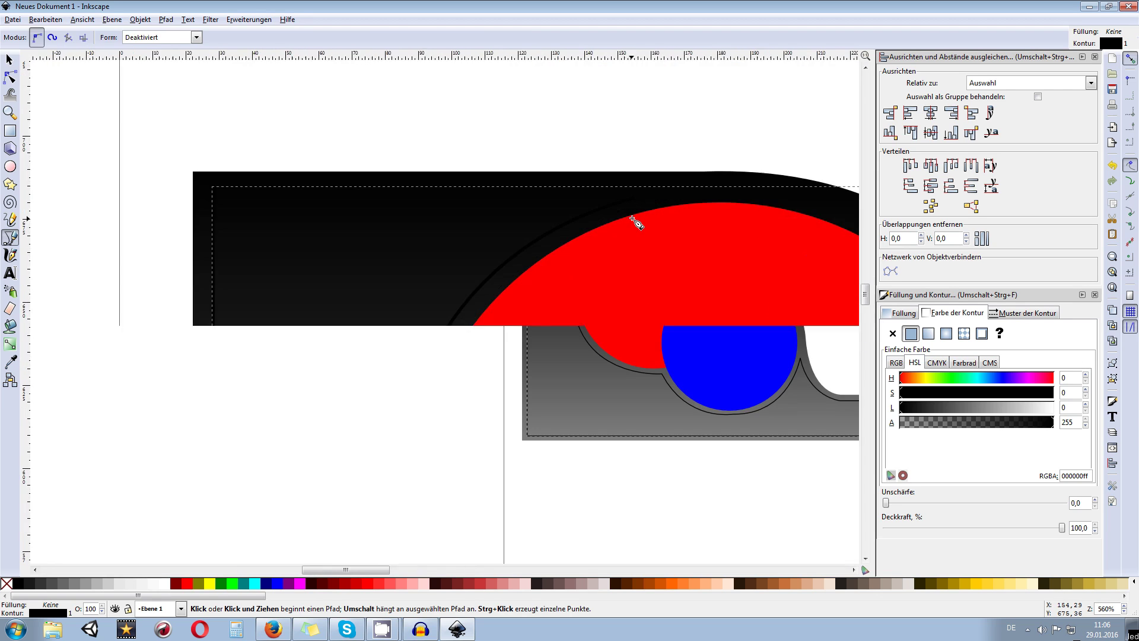
pyautogui.scroll(-2, 620, 212)
pyautogui.click(629, 195)
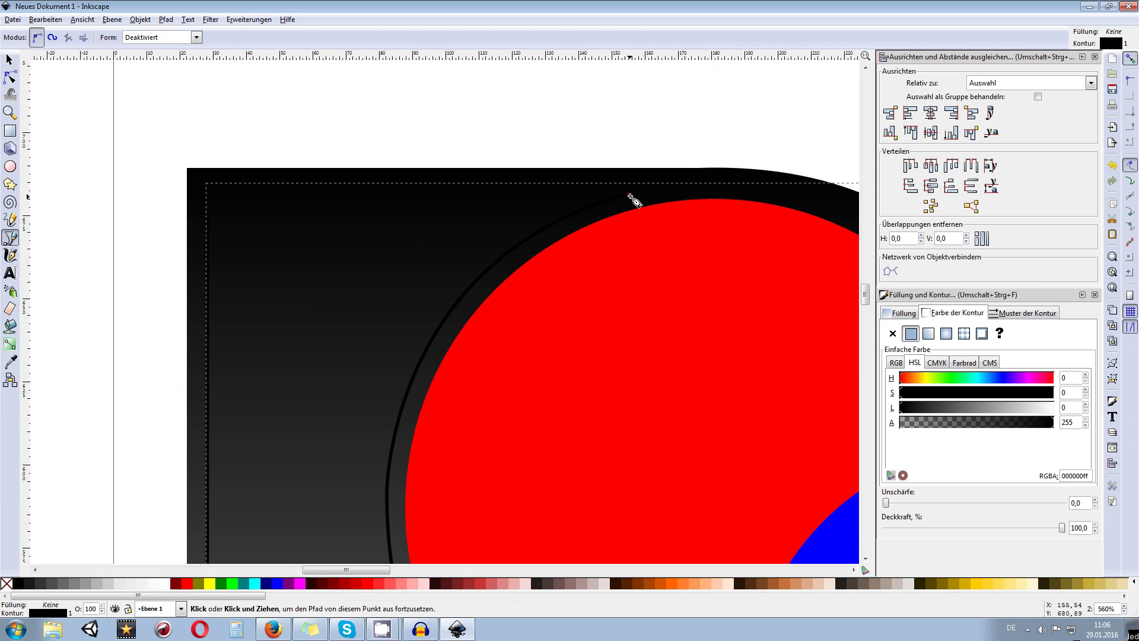
pyautogui.click(207, 186)
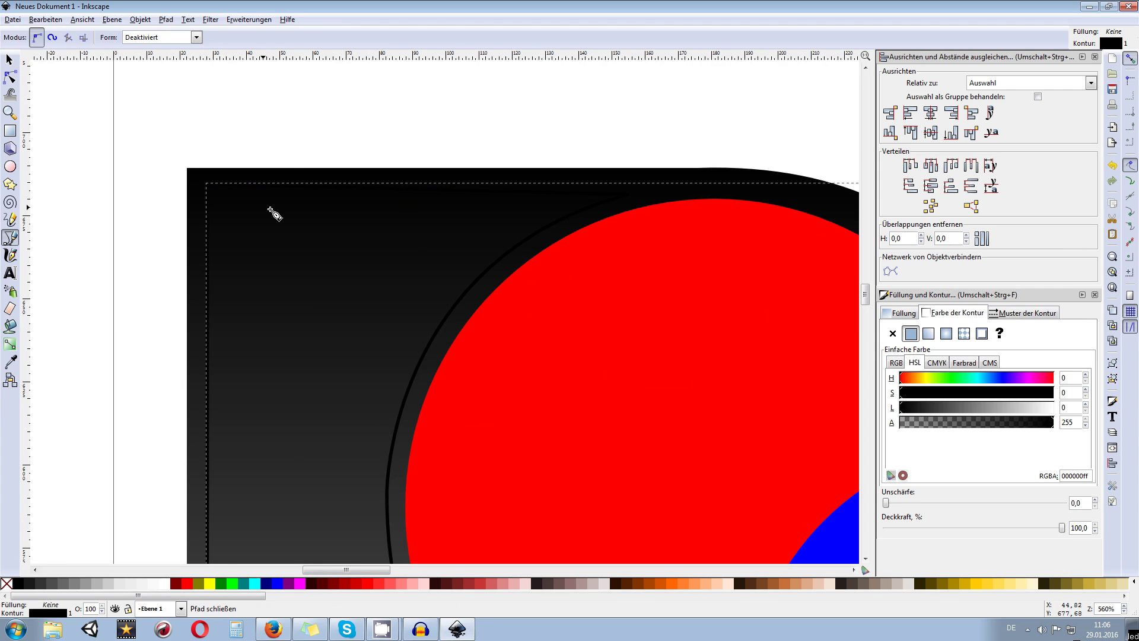
pyautogui.click(10, 78)
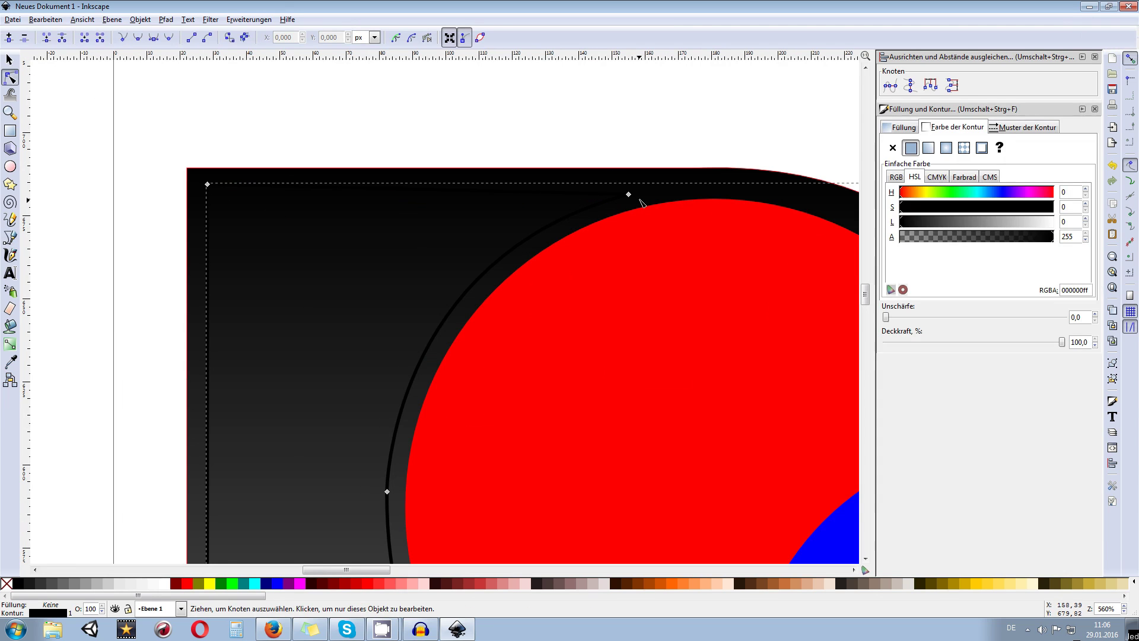
pyautogui.scroll(2, 629, 192)
pyautogui.click(601, 192)
pyautogui.scroll(-1, 610, 202)
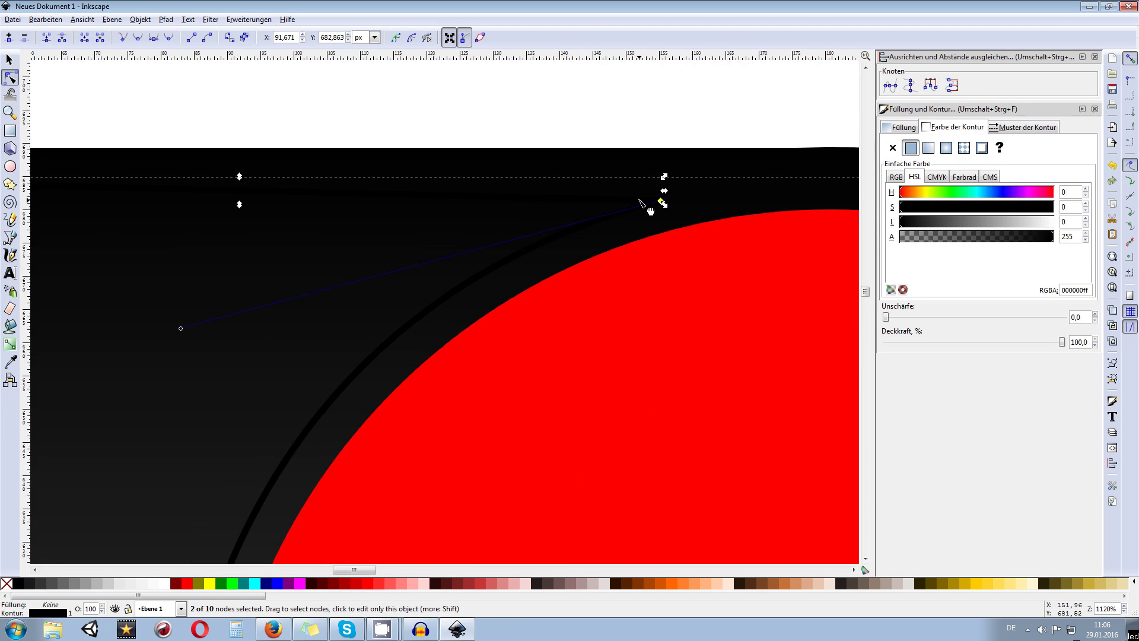
pyautogui.moveTo(678, 232); pyautogui.dragTo(752, 218)
pyautogui.click(636, 248)
pyautogui.scroll(-5, 279, 242)
pyautogui.scroll(3, 279, 243)
pyautogui.hotkey('ctrl', 'z')
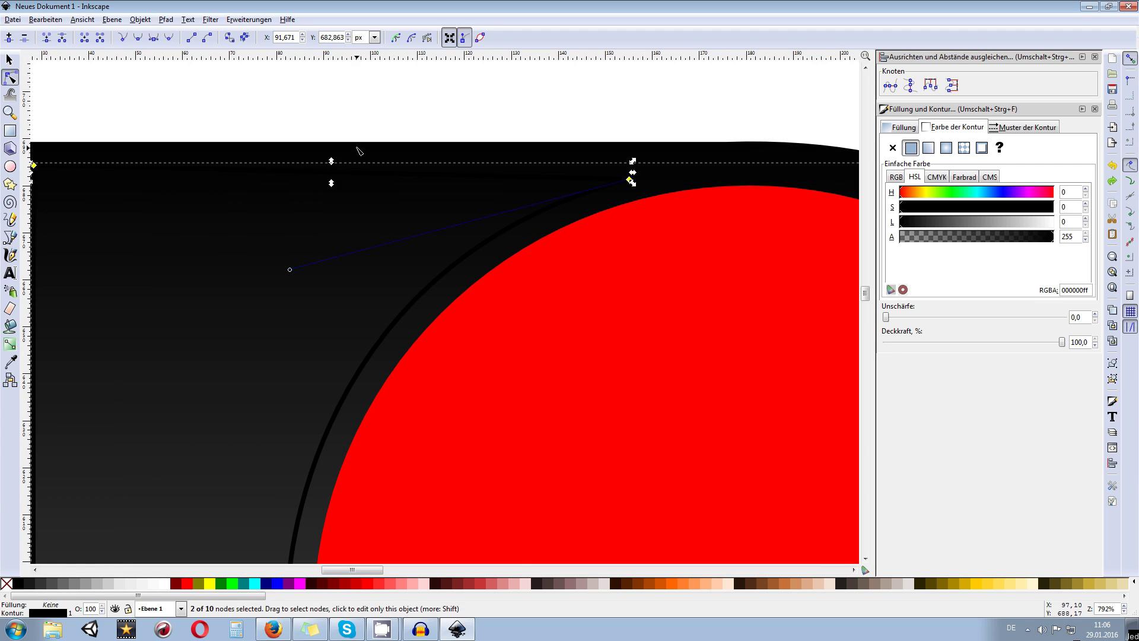
# - Select the path node above the red circle and move it up and right to about X 158, Y 684 px
pyautogui.click(359, 151)
pyautogui.click(629, 181)
pyautogui.click(629, 180)
pyautogui.scroll(-3, 653, 205)
pyautogui.hscroll(-2, 653, 204)
pyautogui.scroll(2, 674, 211)
pyautogui.keyDown('ctrl'); pyautogui.scroll(-2, 670, 184); pyautogui.keyUp('ctrl')
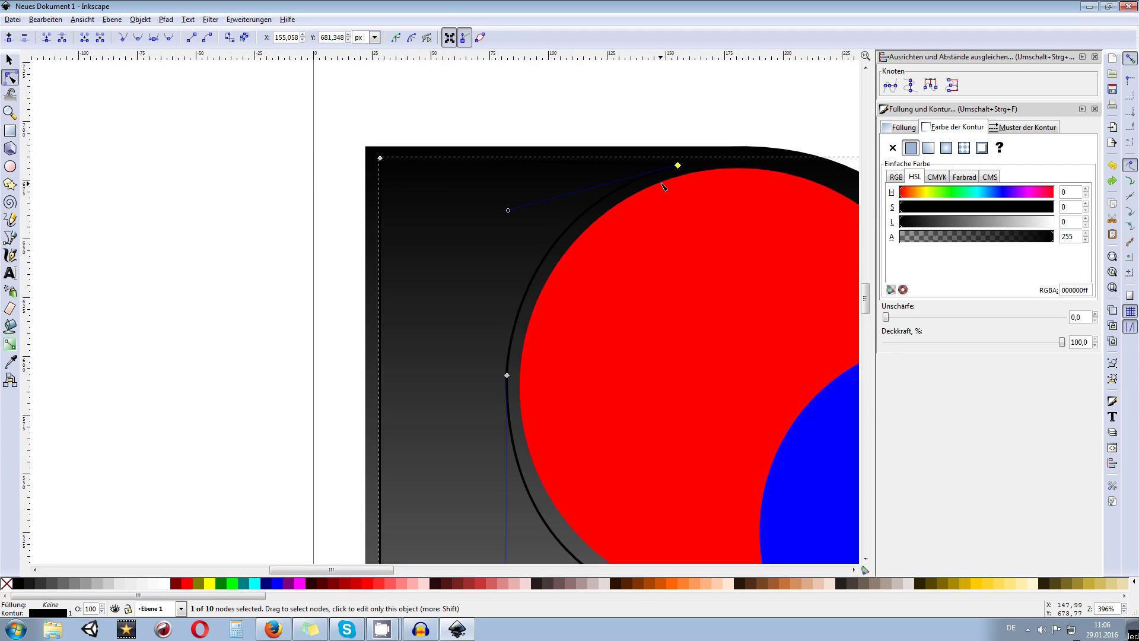
pyautogui.scroll(2, 652, 207)
pyautogui.hscroll(2, 652, 208)
pyautogui.moveTo(627, 224); pyautogui.dragTo(633, 217)
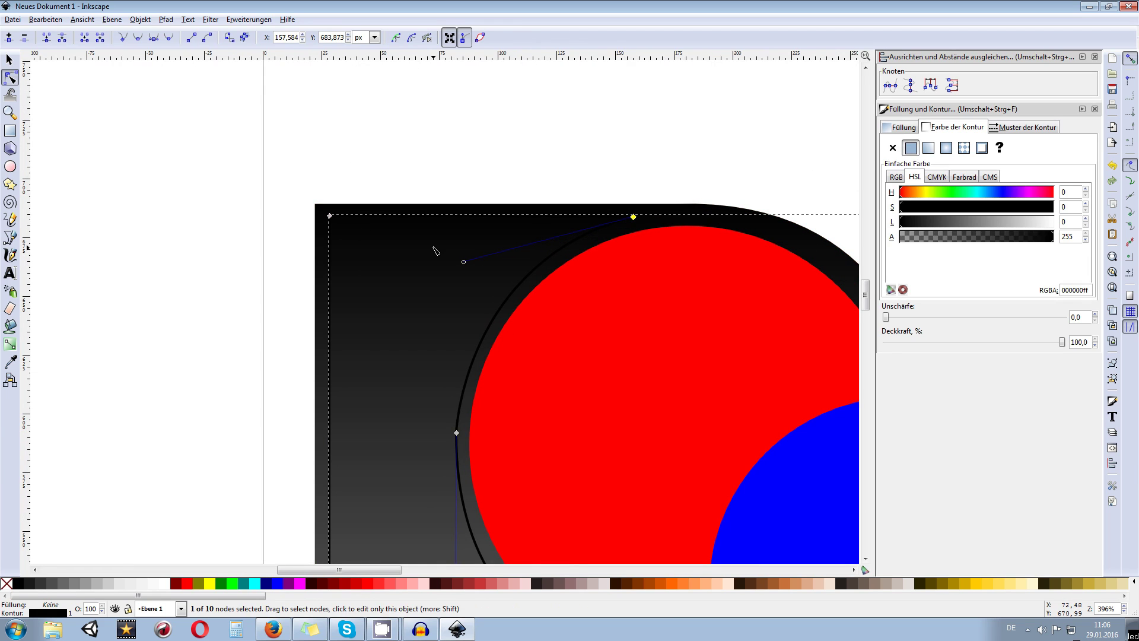
# - Fine-tune the node above the red circle to about X 160, Y 685 px, nearly level with the path's upper-left corner
pyautogui.keyDown('ctrl'); pyautogui.scroll(2, 433, 248); pyautogui.keyUp('ctrl')
pyautogui.hscroll(4, 518, 236)
pyautogui.scroll(1, 519, 237)
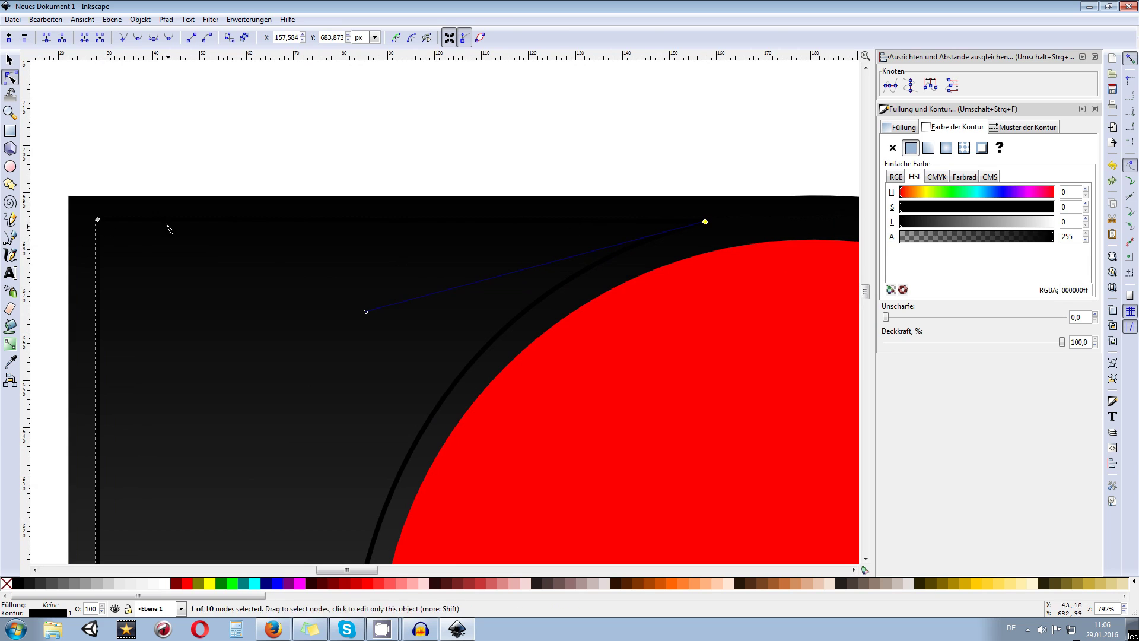
pyautogui.moveTo(706, 222); pyautogui.dragTo(715, 221)
# - Pull that node's handle outward, down and left, to reshape the curve around the red circle's upper-left side, and deselect the node
pyautogui.keyDown('ctrl'); pyautogui.scroll(-3, 676, 326); pyautogui.keyUp('ctrl')
pyautogui.scroll(-4, 666, 379)
pyautogui.hscroll(4, 666, 379)
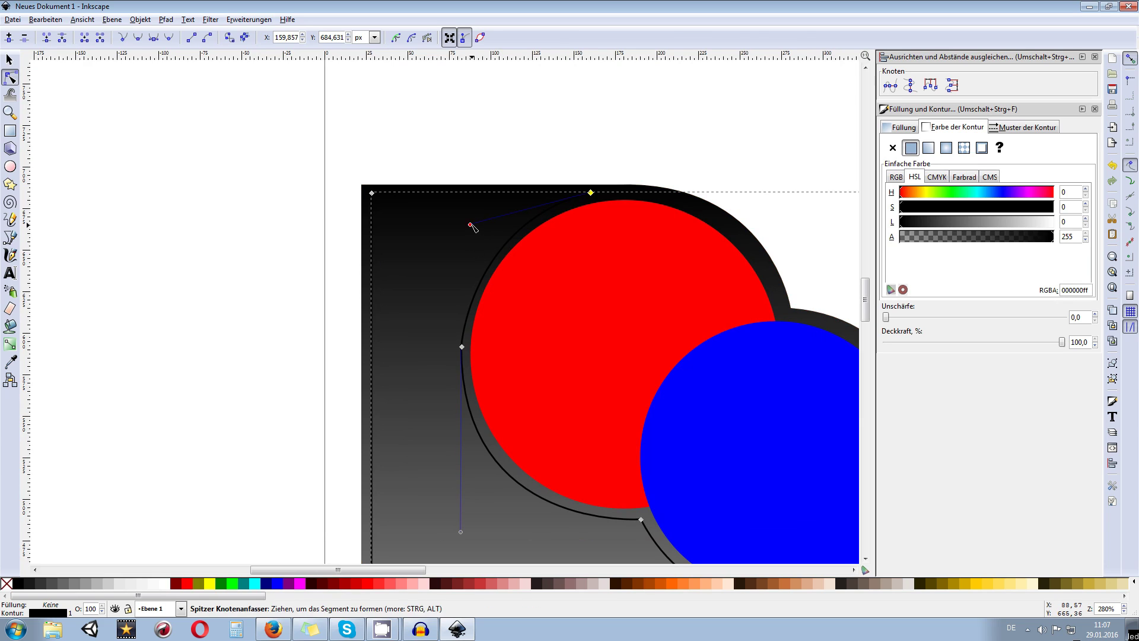
pyautogui.moveTo(470, 226); pyautogui.dragTo(453, 238)
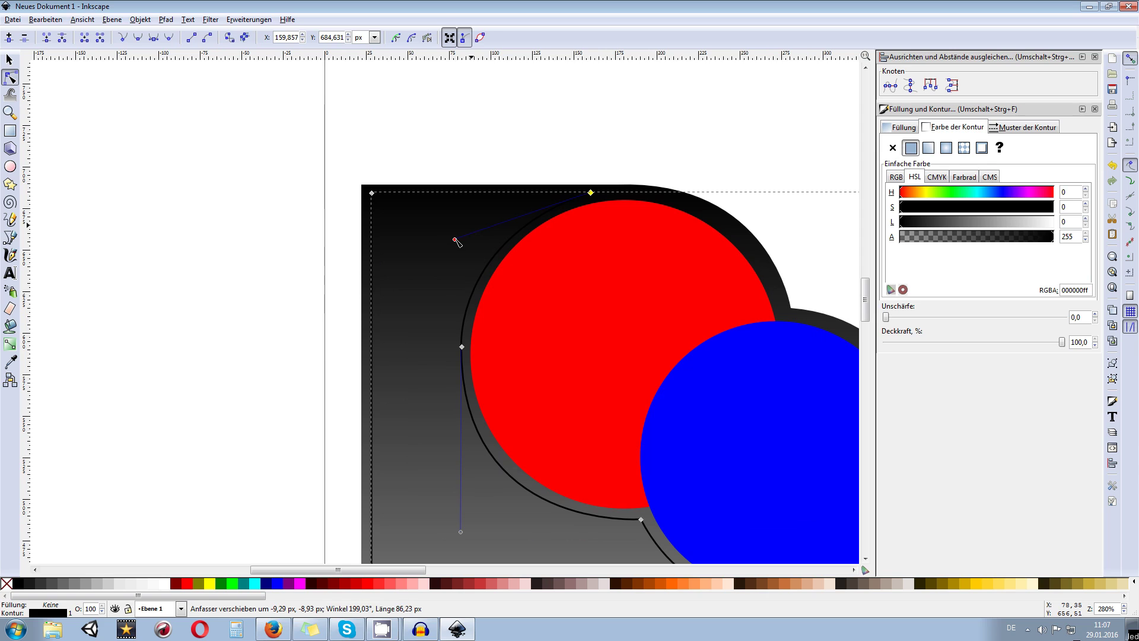
pyautogui.click(522, 165)
pyautogui.scroll(-2, 633, 193)
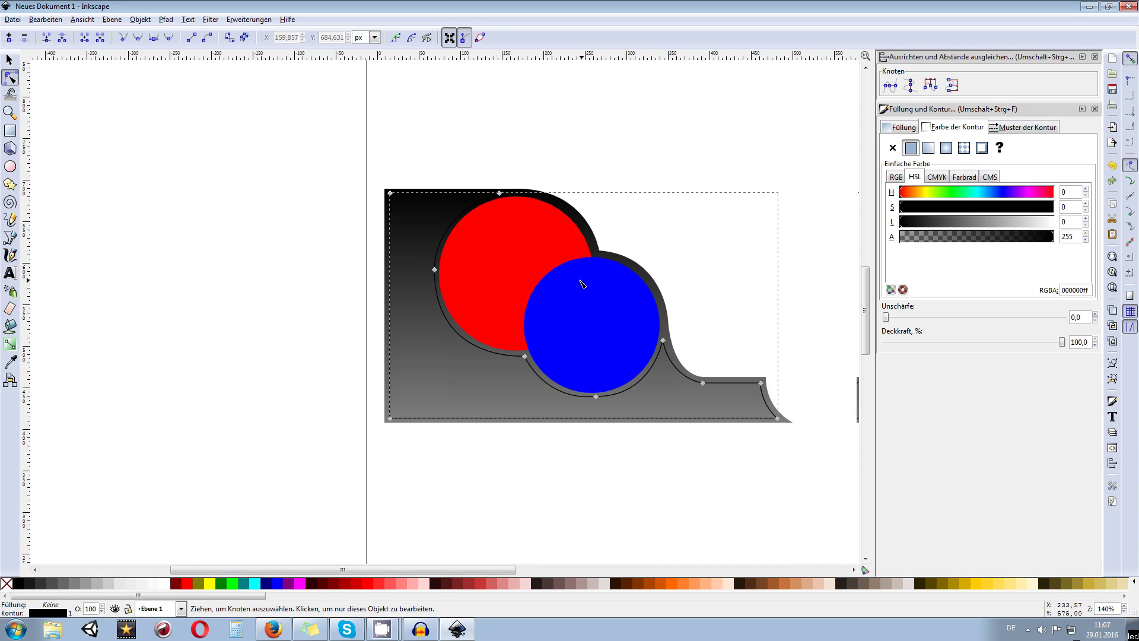
# - Apply a vertical linear gradient fill to the inner contour path, running from its lower edge up to its upper edge
pyautogui.scroll(2, 540, 264)
pyautogui.scroll(-2, 540, 264)
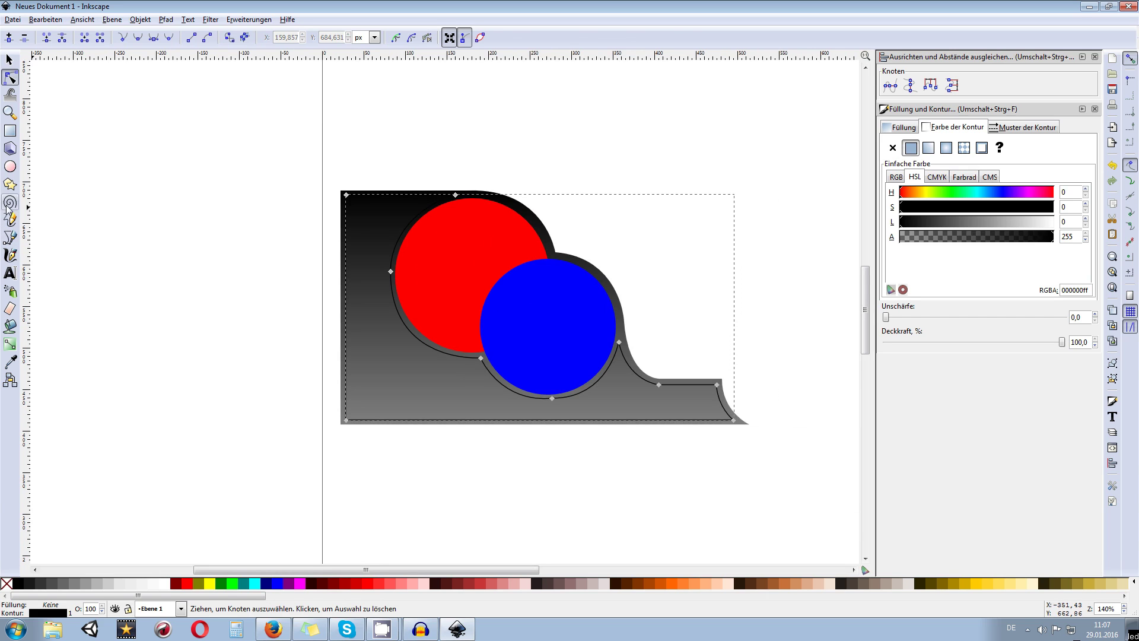
pyautogui.click(10, 344)
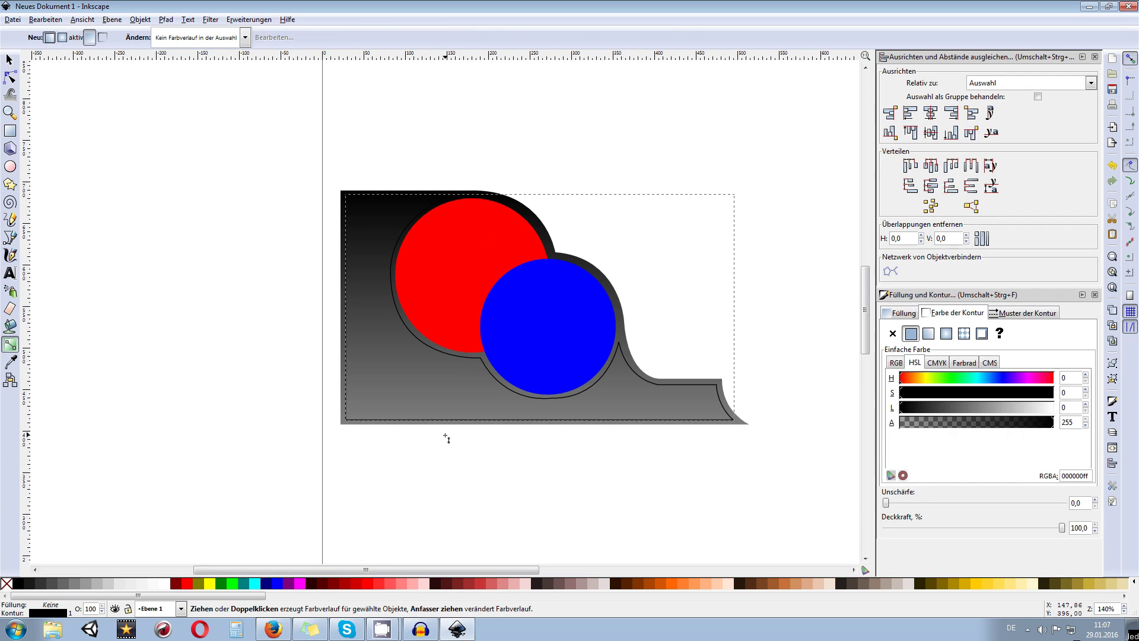
pyautogui.moveTo(434, 422); pyautogui.dragTo(409, 204)
pyautogui.moveTo(421, 283); pyautogui.dragTo(425, 196)
pyautogui.click(425, 195)
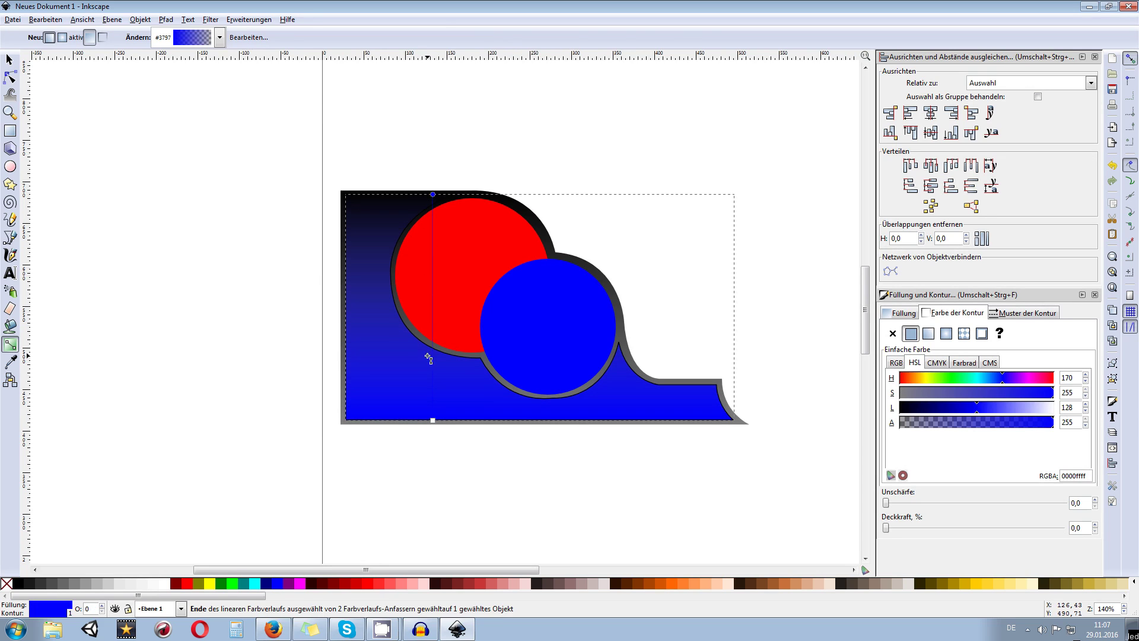
pyautogui.press('Escape')
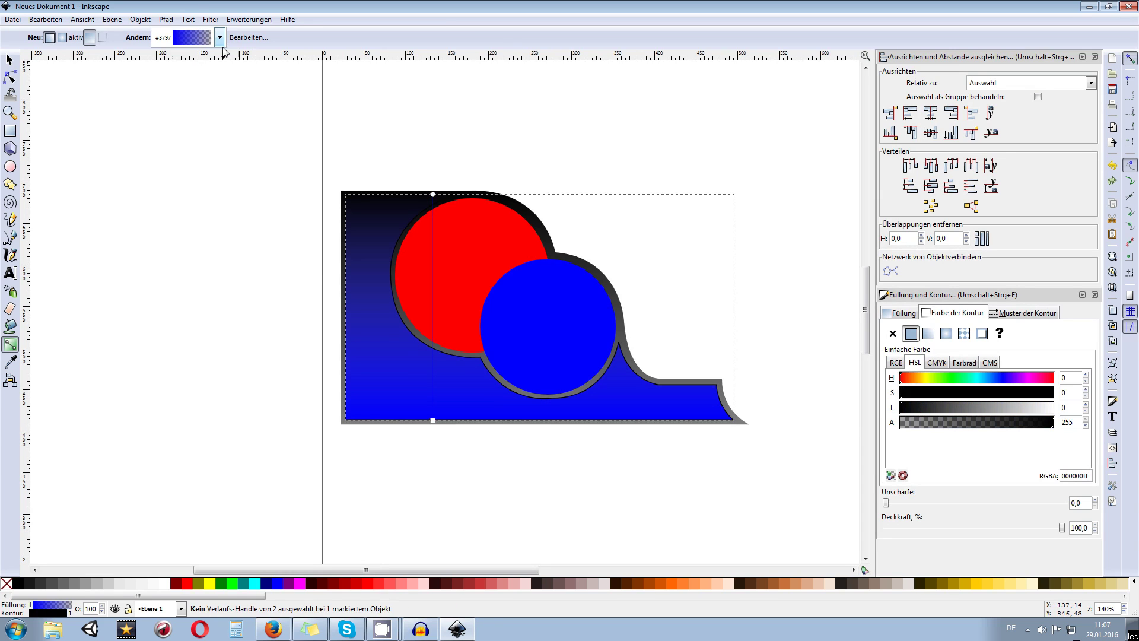
# - Replace the inner path's blue gradient with the existing black gradient #3789 and deselect the path
pyautogui.click(219, 39)
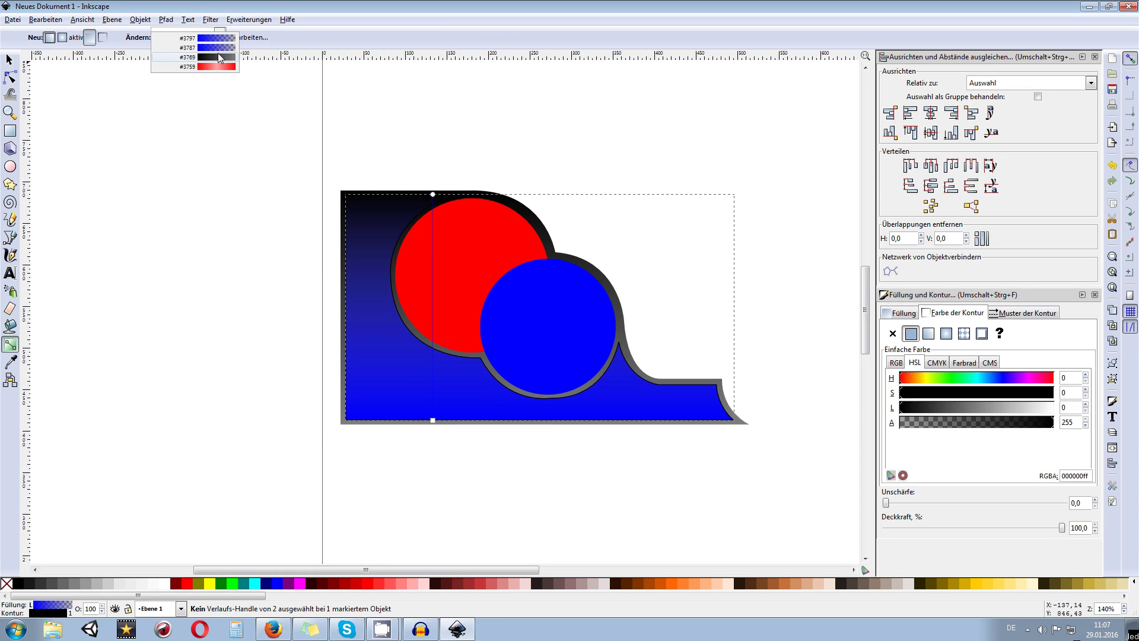
pyautogui.click(219, 53)
pyautogui.press('Escape')
pyautogui.scroll(1, 489, 160)
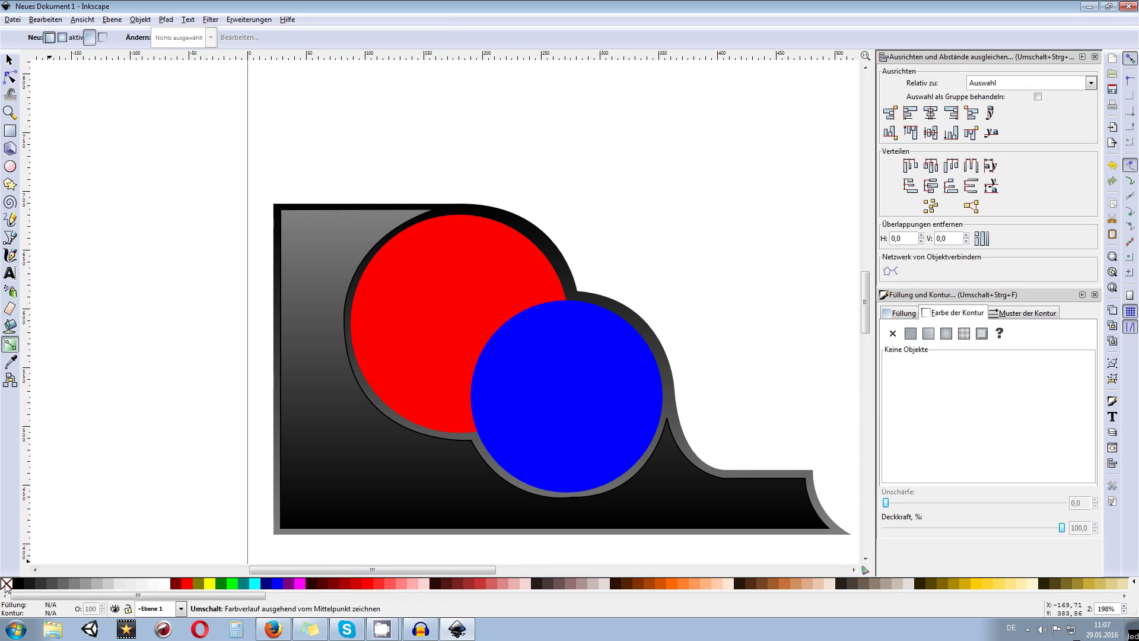
# - Select the inner contour path, remove its stroke and deselect it
pyautogui.click(10, 59)
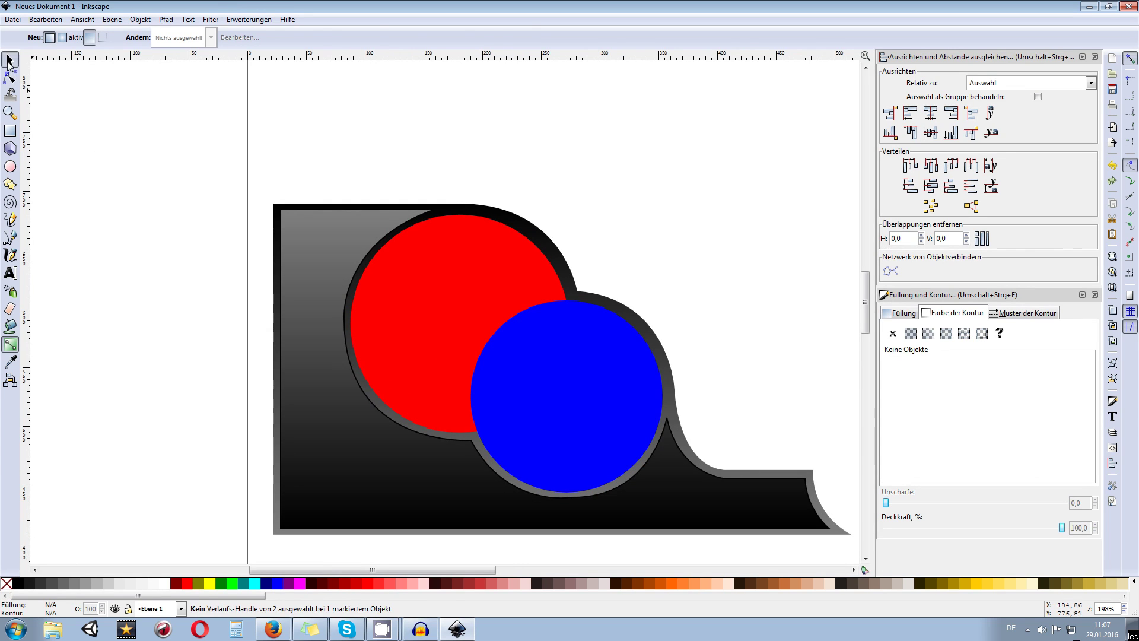
pyautogui.click(279, 255)
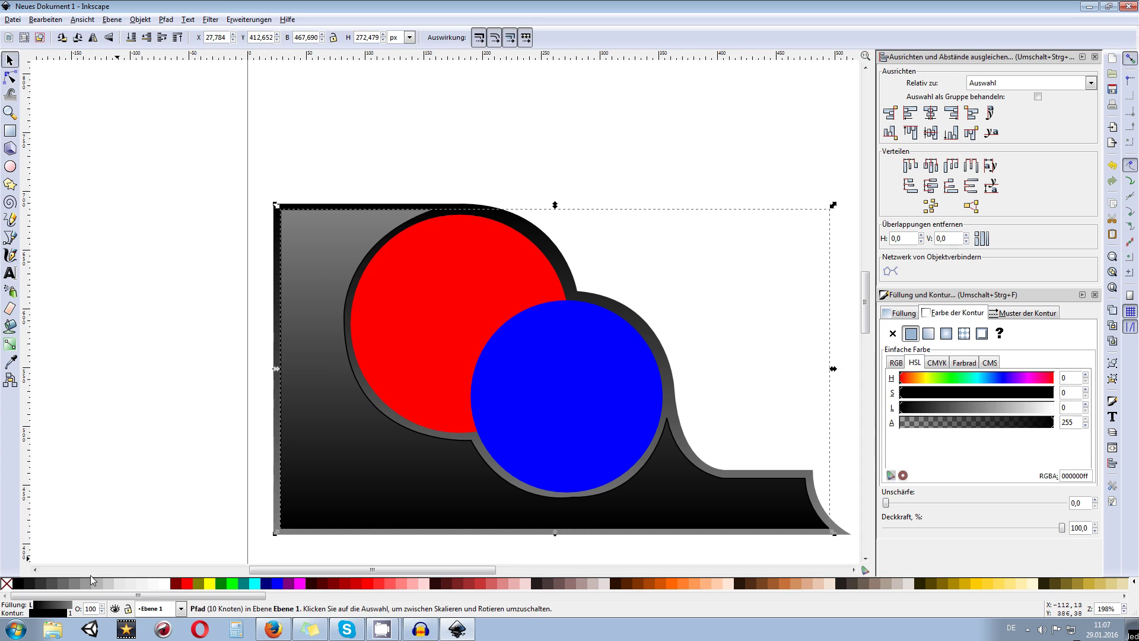
pyautogui.keyDown('shift'); pyautogui.click(7, 584); pyautogui.keyUp('shift')
pyautogui.click(169, 411)
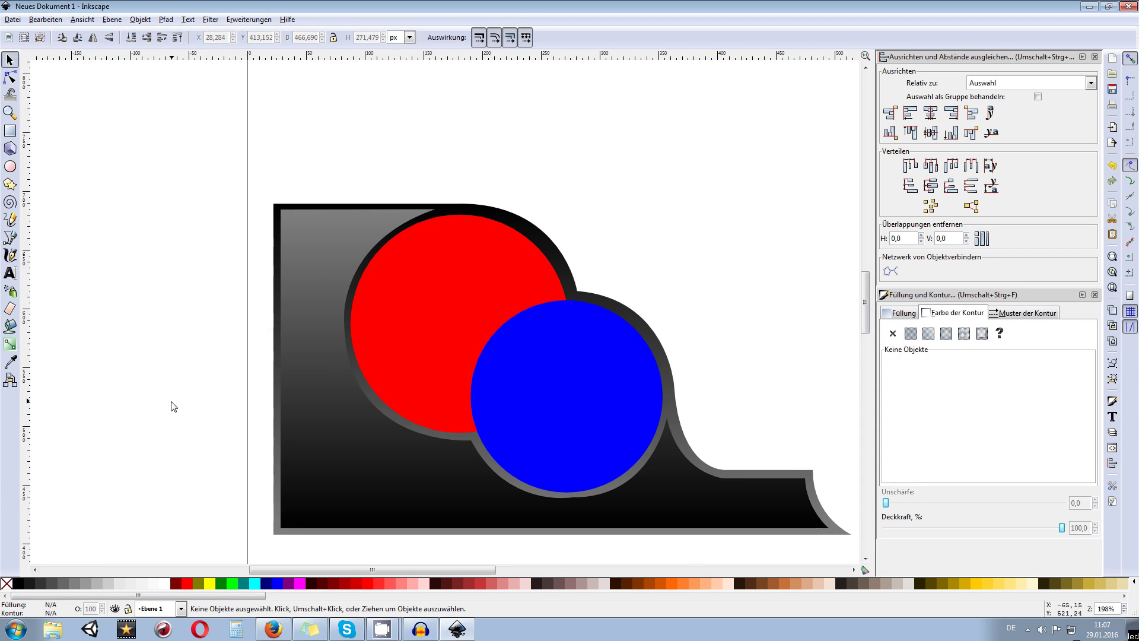
pyautogui.scroll(-2, 171, 402)
pyautogui.scroll(2, 373, 404)
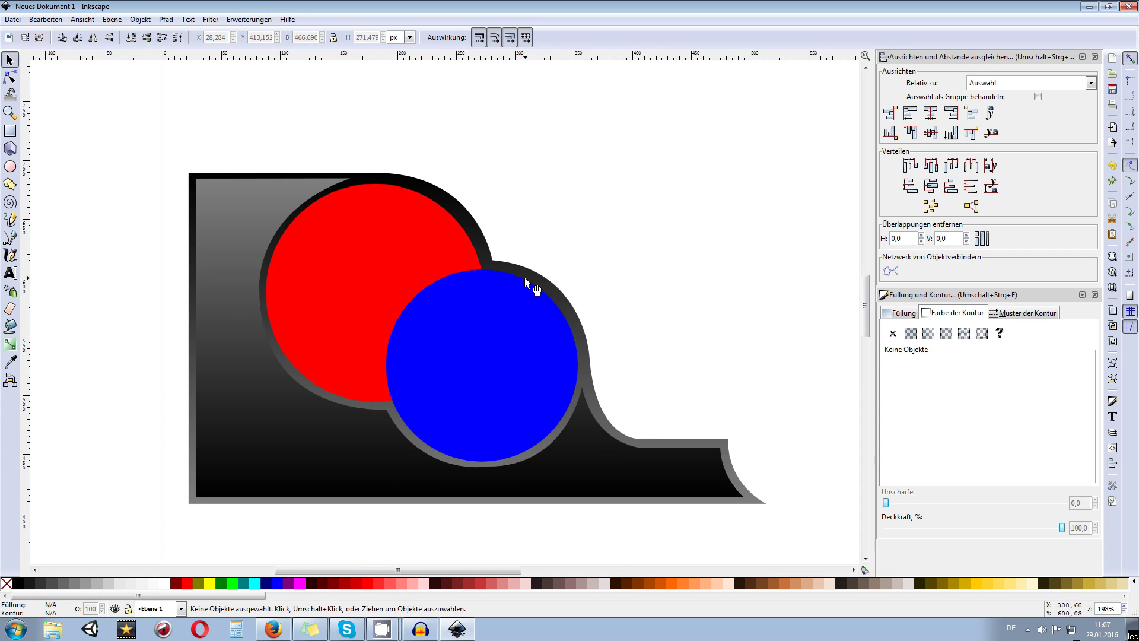
pyautogui.scroll(-2, 521, 303)
pyautogui.scroll(2, 520, 322)
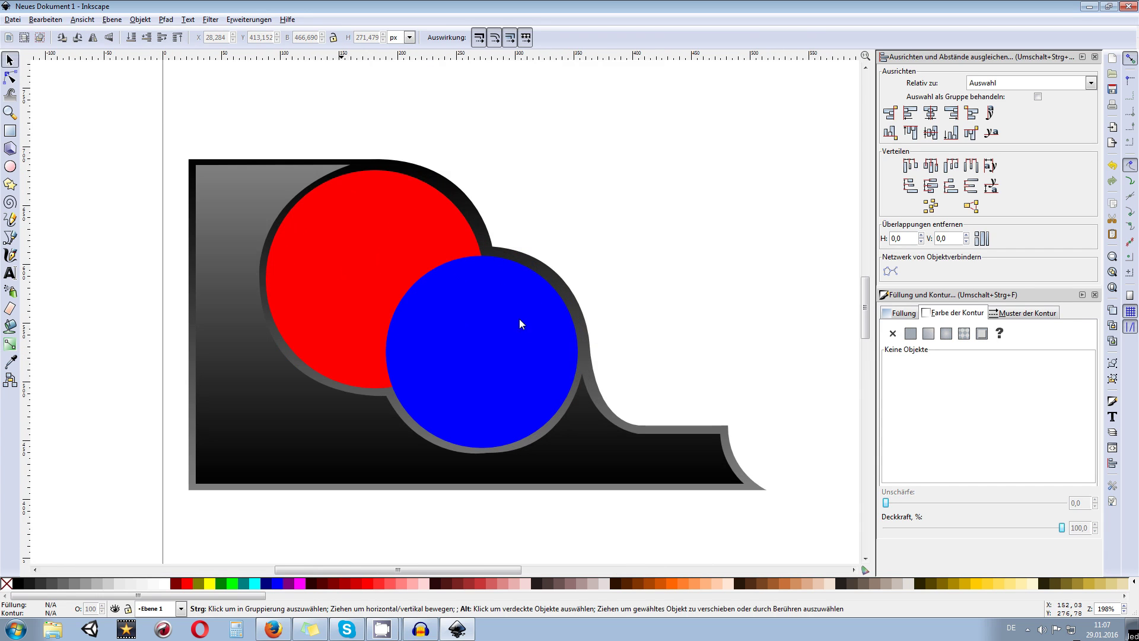
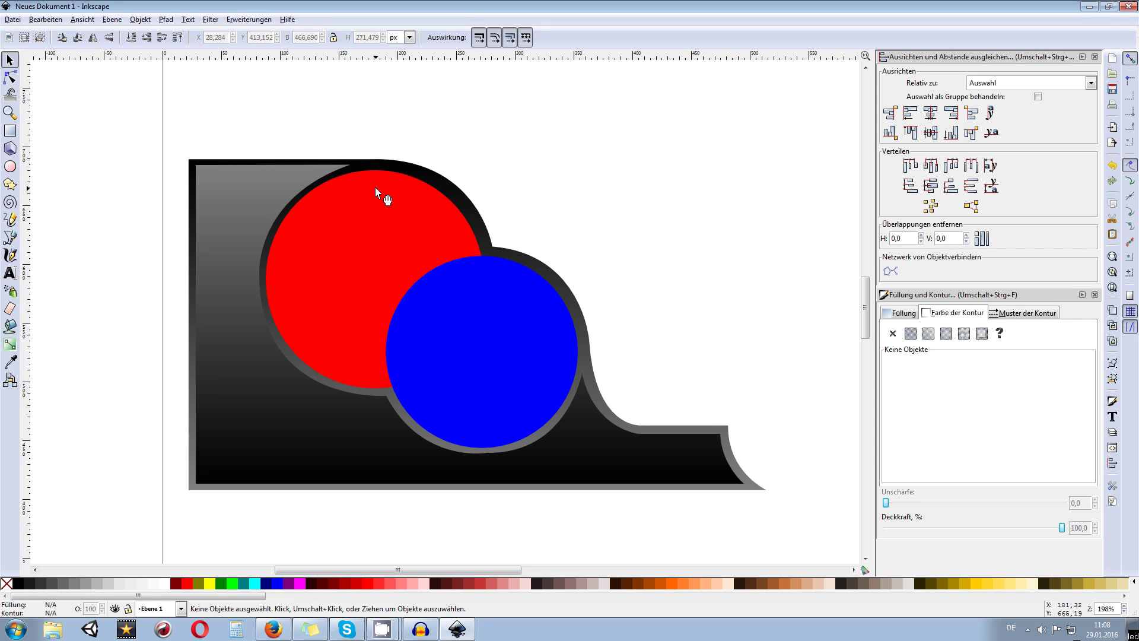
pyautogui.press('q')
pyautogui.click(10, 166)
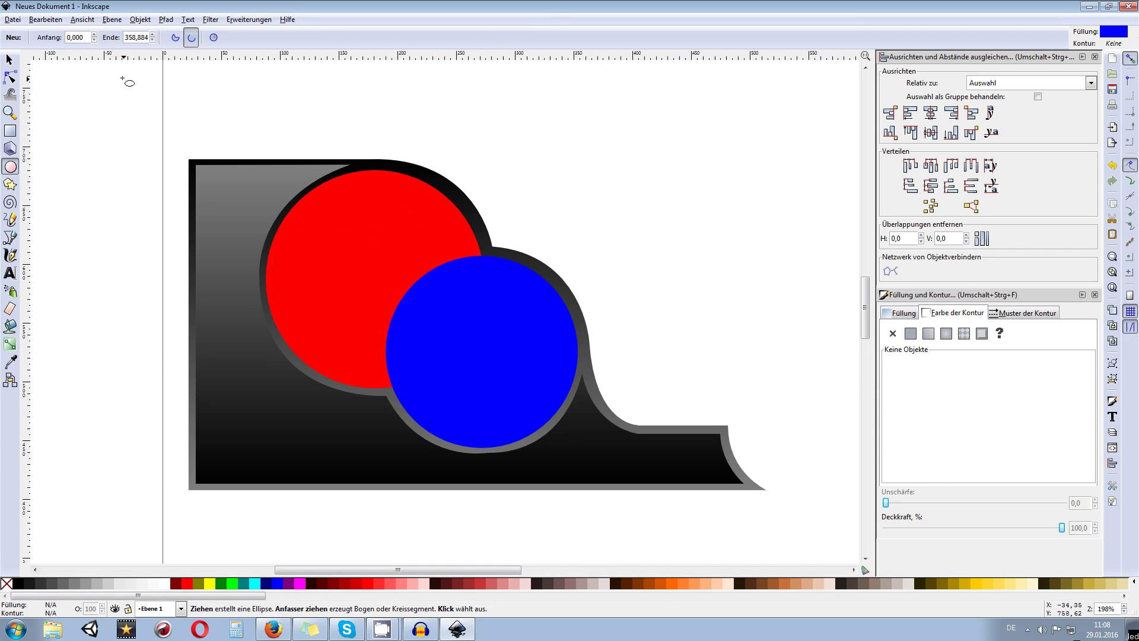
# - Duplicate the red circle in place and bring the copy in front of the blue circle
pyautogui.click(10, 60)
pyautogui.click(335, 232)
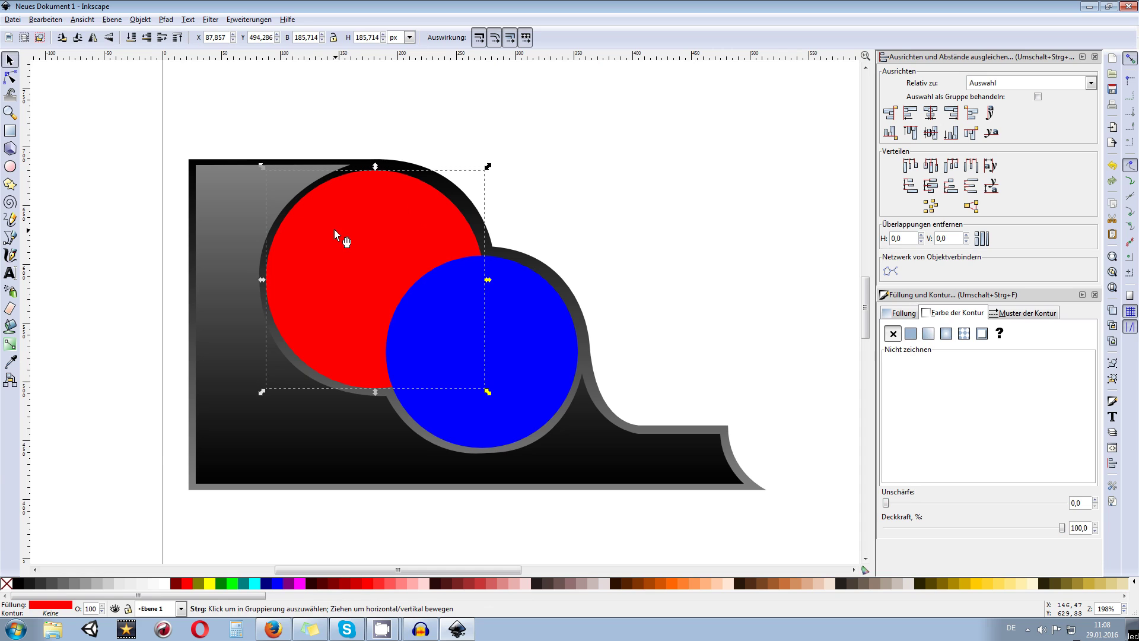
pyautogui.press('Home')
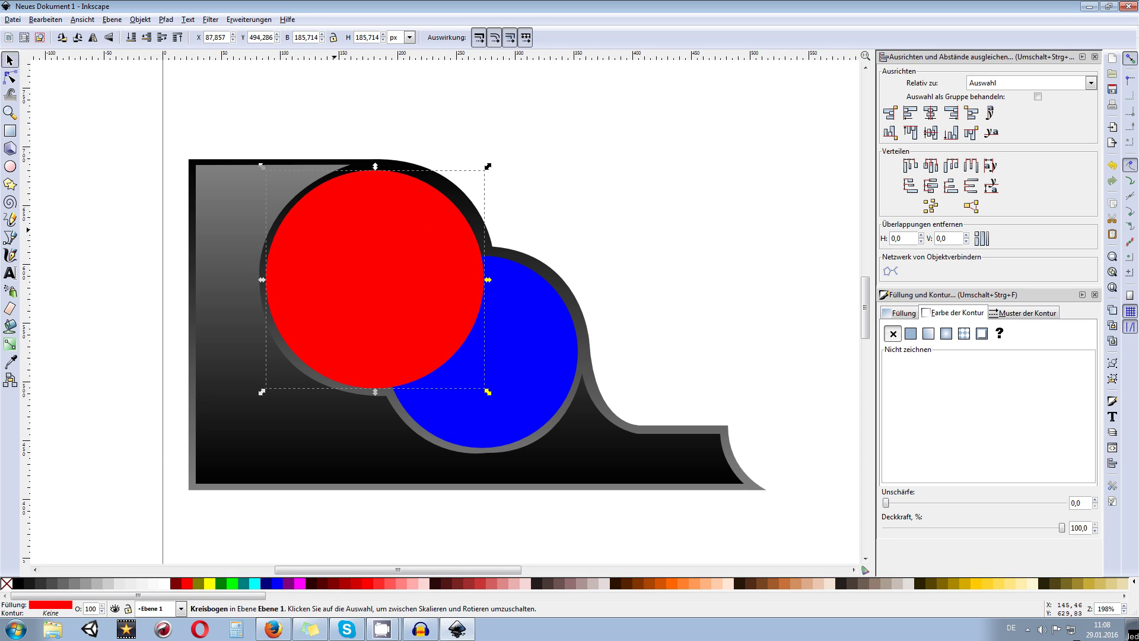
pyautogui.moveTo(368, 247); pyautogui.dragTo(650, 150)
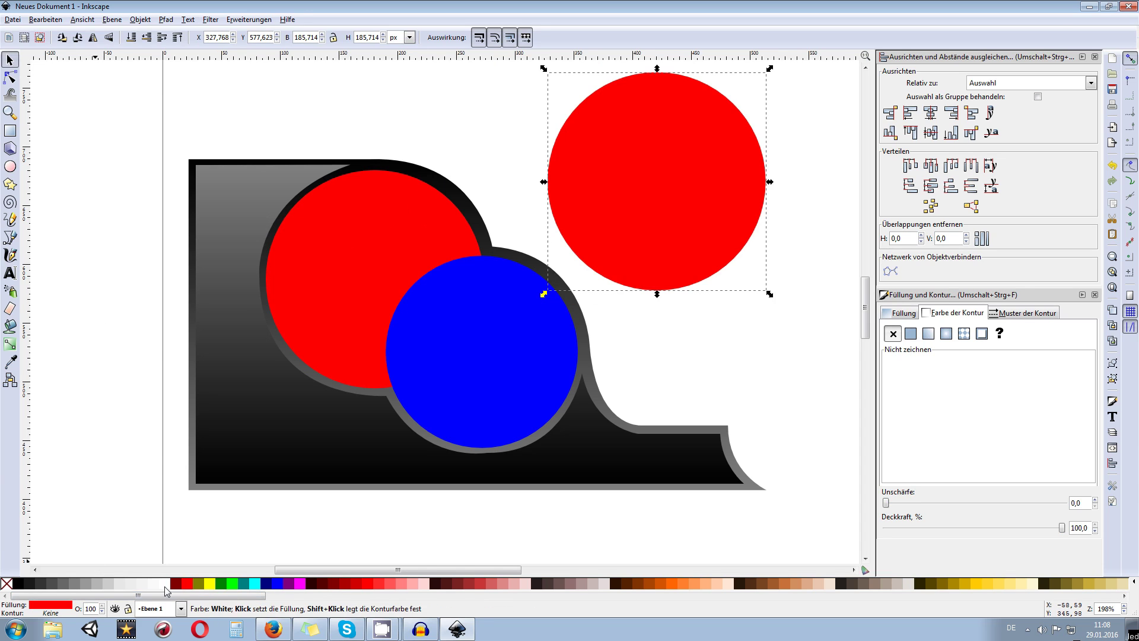
pyautogui.click(6, 583)
pyautogui.moveTo(617, 190); pyautogui.dragTo(394, 305)
pyautogui.hotkey('ctrl', 'z')
pyautogui.hotkey('ctrl', 'z')
pyautogui.hotkey('ctrl', 'z')
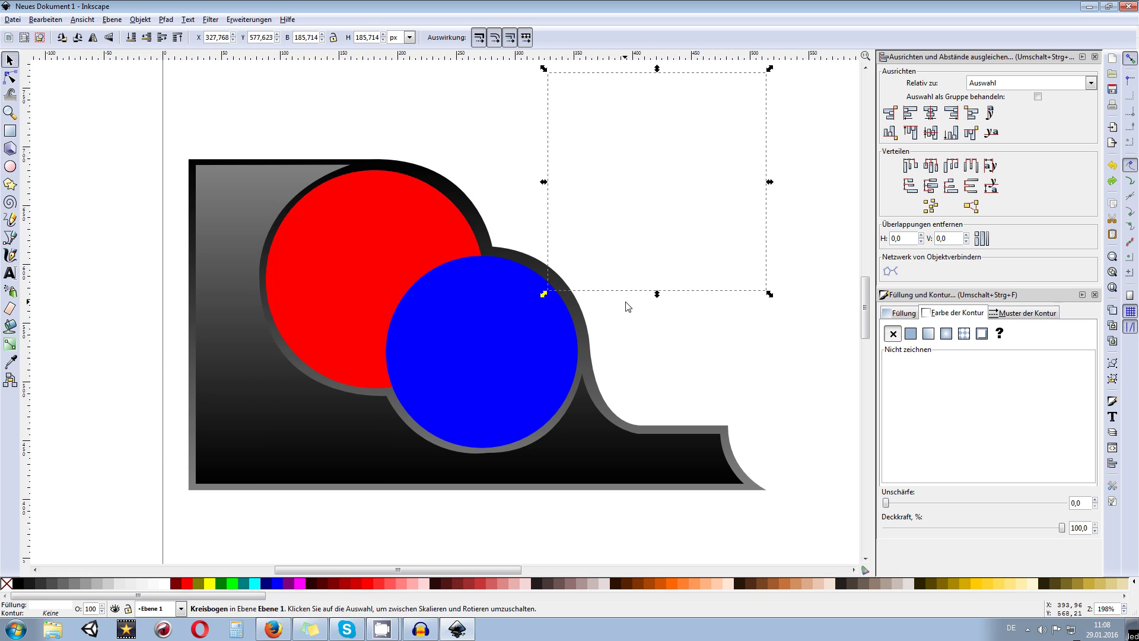
# - Fill the duplicate circle over the red one with white and lower its opacity to 23.9%
pyautogui.click(167, 584)
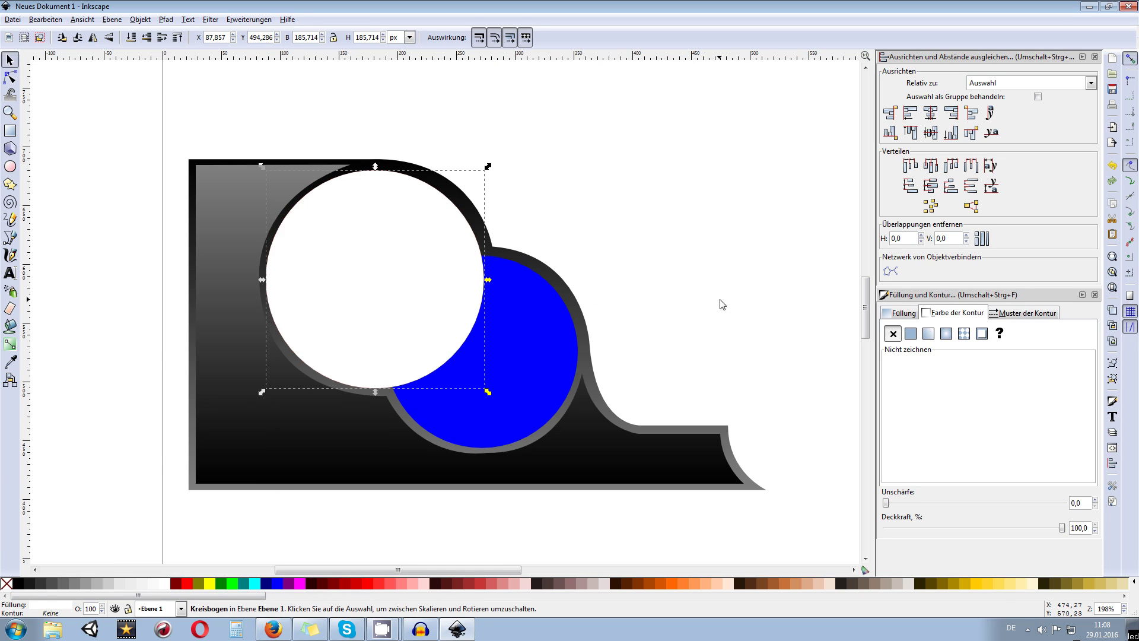
pyautogui.click(903, 313)
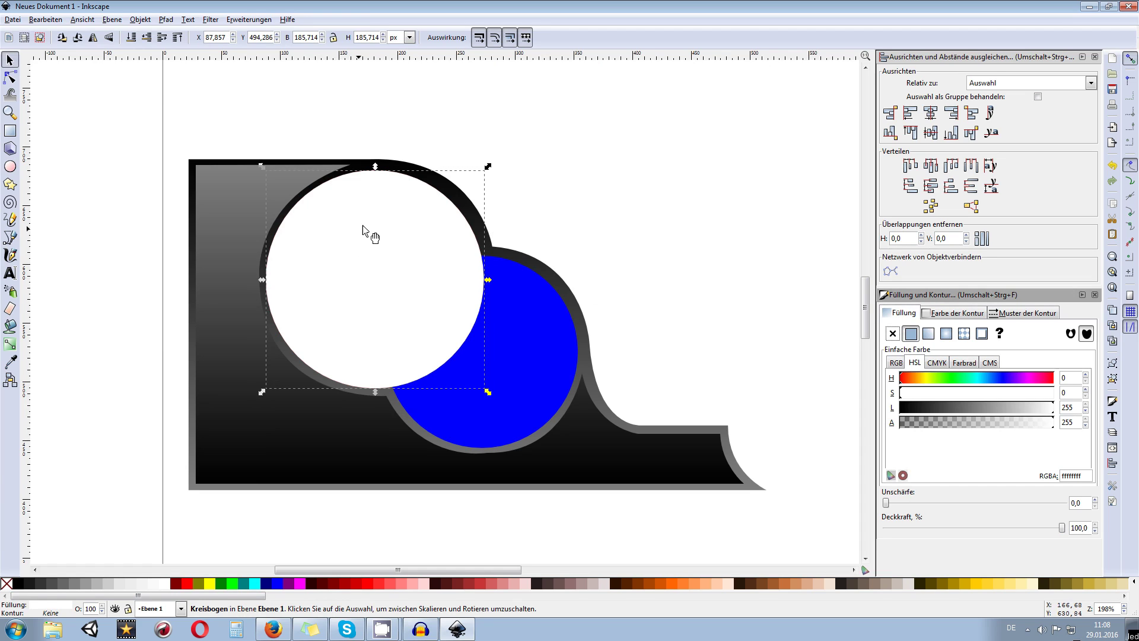
pyautogui.moveTo(1063, 528); pyautogui.dragTo(931, 538)
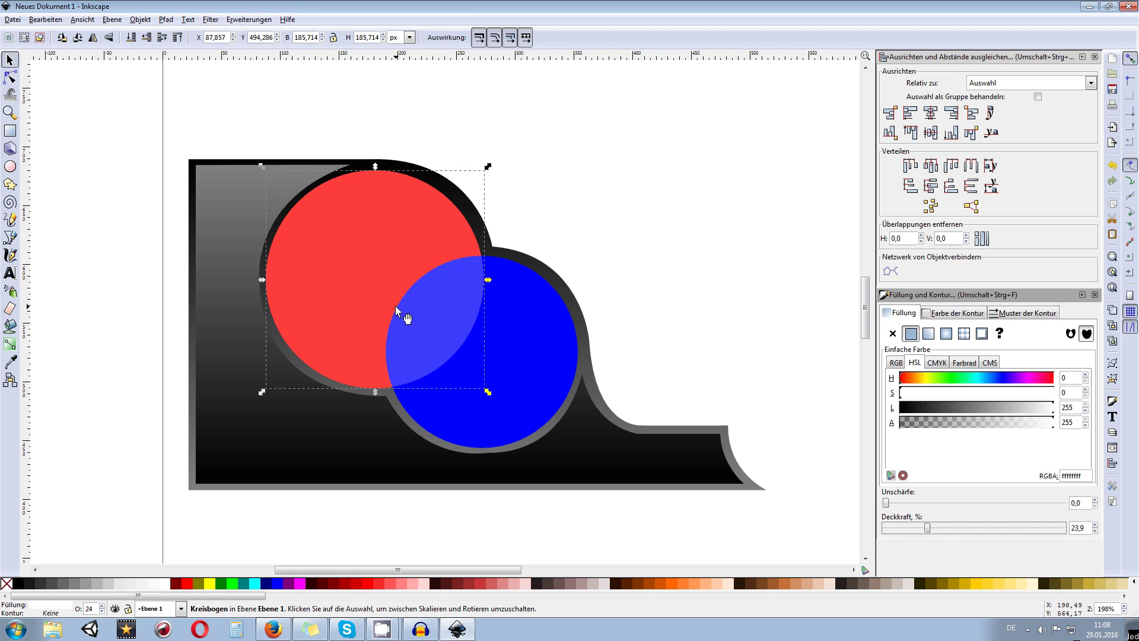
pyautogui.scroll(-1, 407, 290)
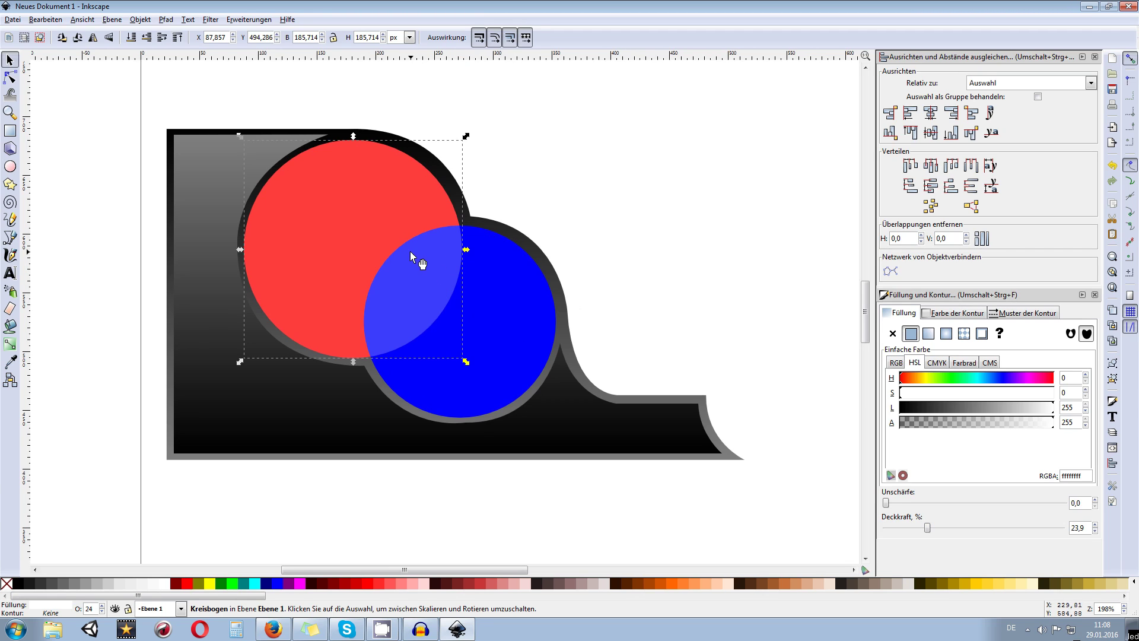
pyautogui.scroll(2, 391, 247)
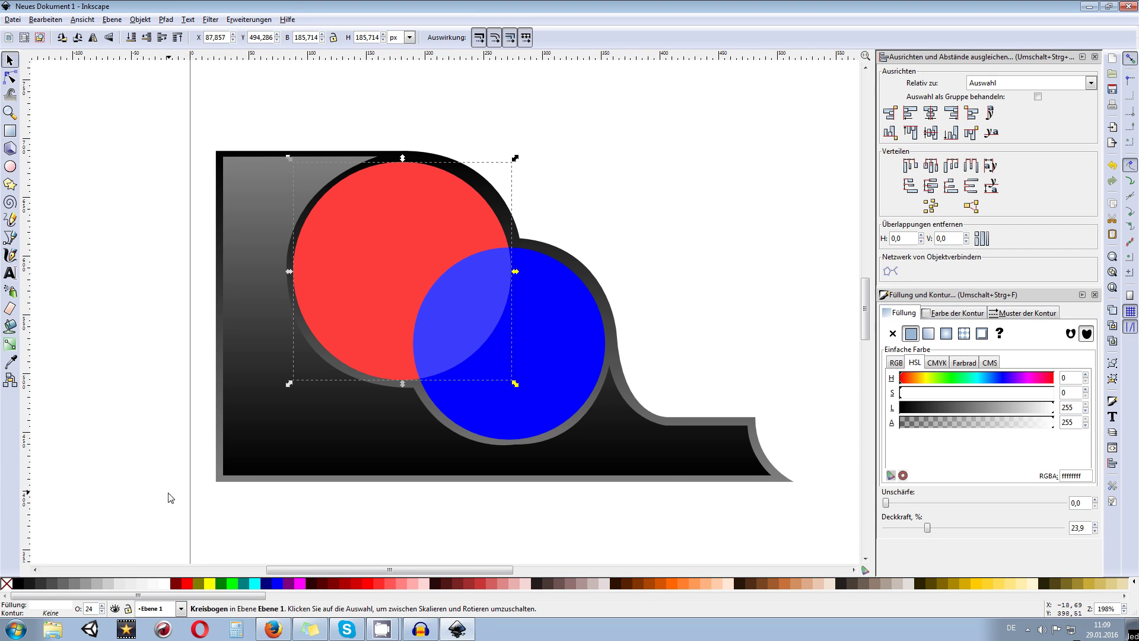
pyautogui.keyDown('shift'); pyautogui.click(18, 585); pyautogui.keyUp('shift')
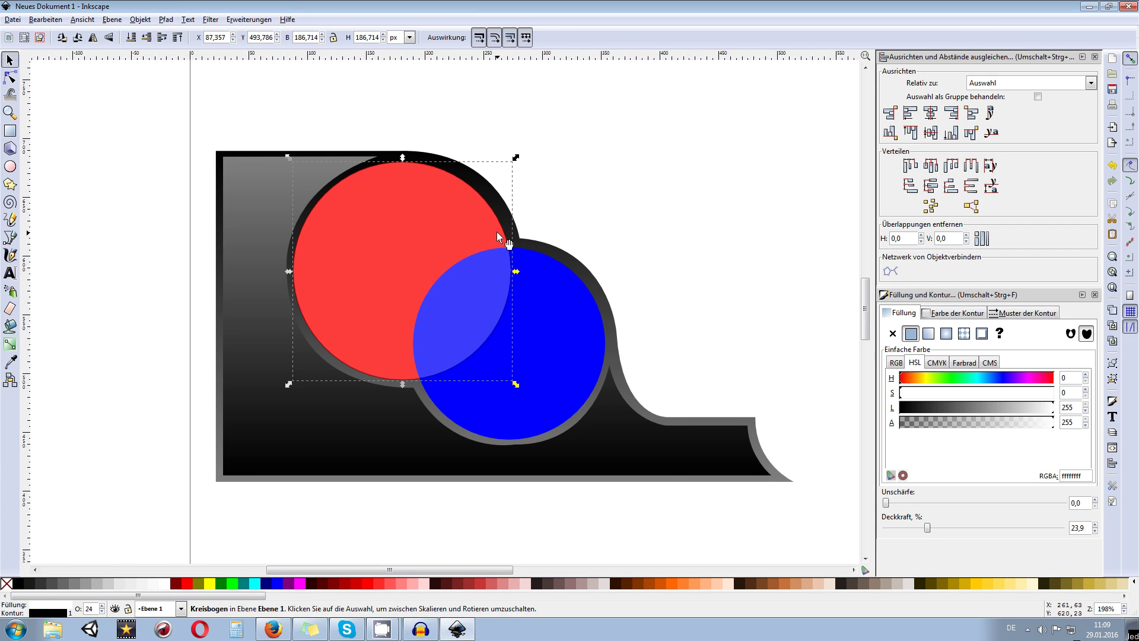
pyautogui.scroll(3, 448, 227)
pyautogui.scroll(-2, 447, 226)
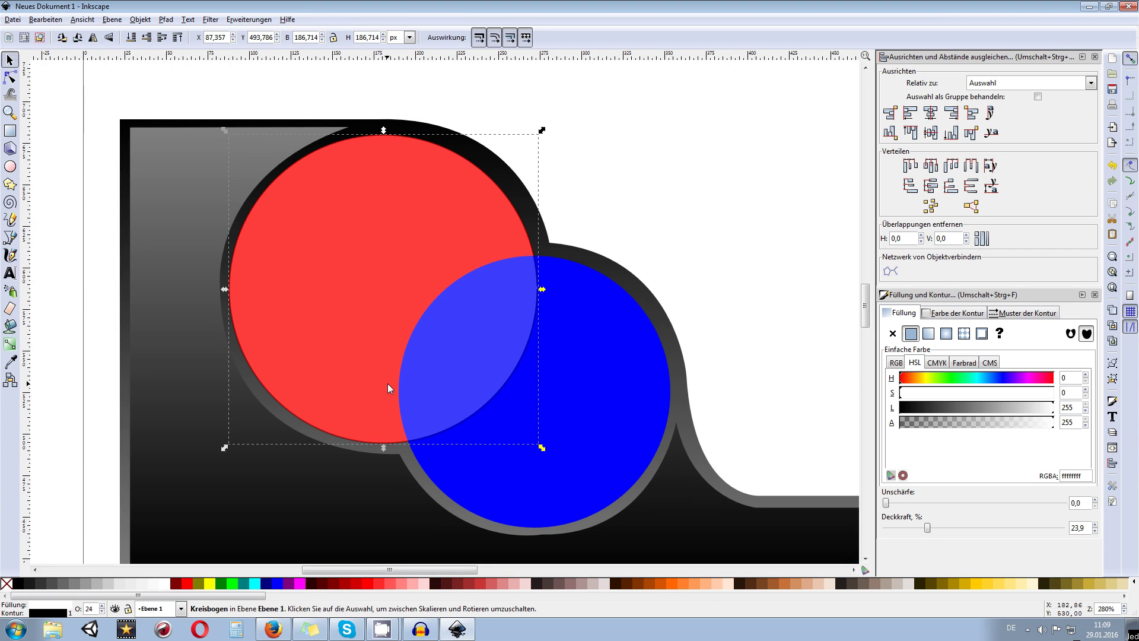
pyautogui.hotkey('ctrl', 'z')
pyautogui.scroll(2, 476, 231)
pyautogui.scroll(-2, 470, 263)
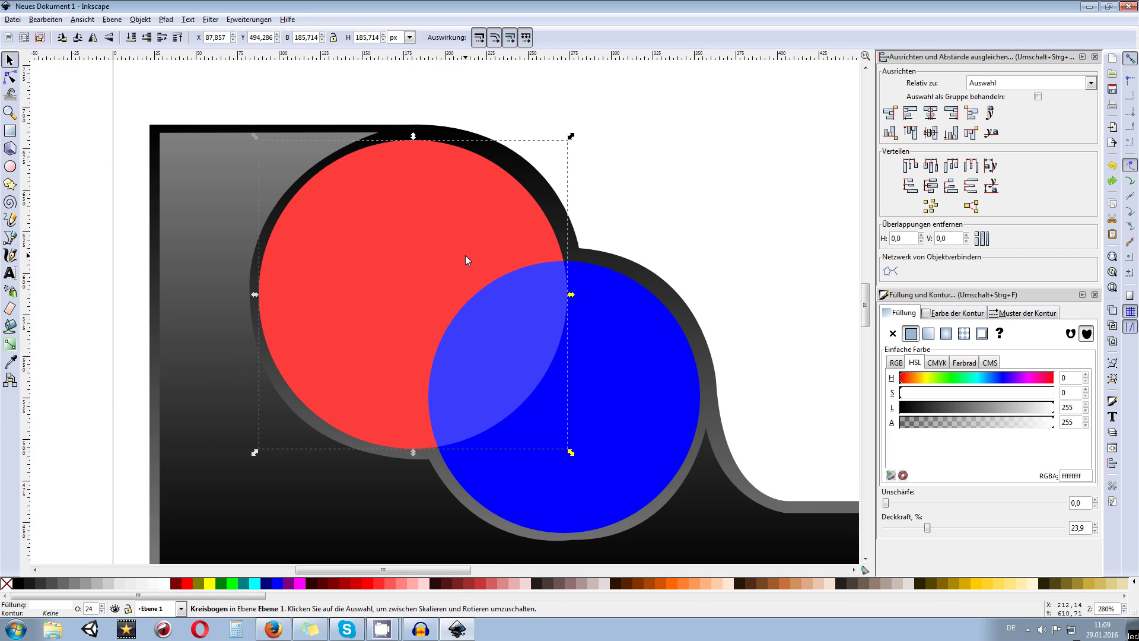
# - Duplicate the translucent white circle in place, remove the copy's fill and give it a black stroke
pyautogui.scroll(-2, 470, 260)
pyautogui.scroll(2, 469, 260)
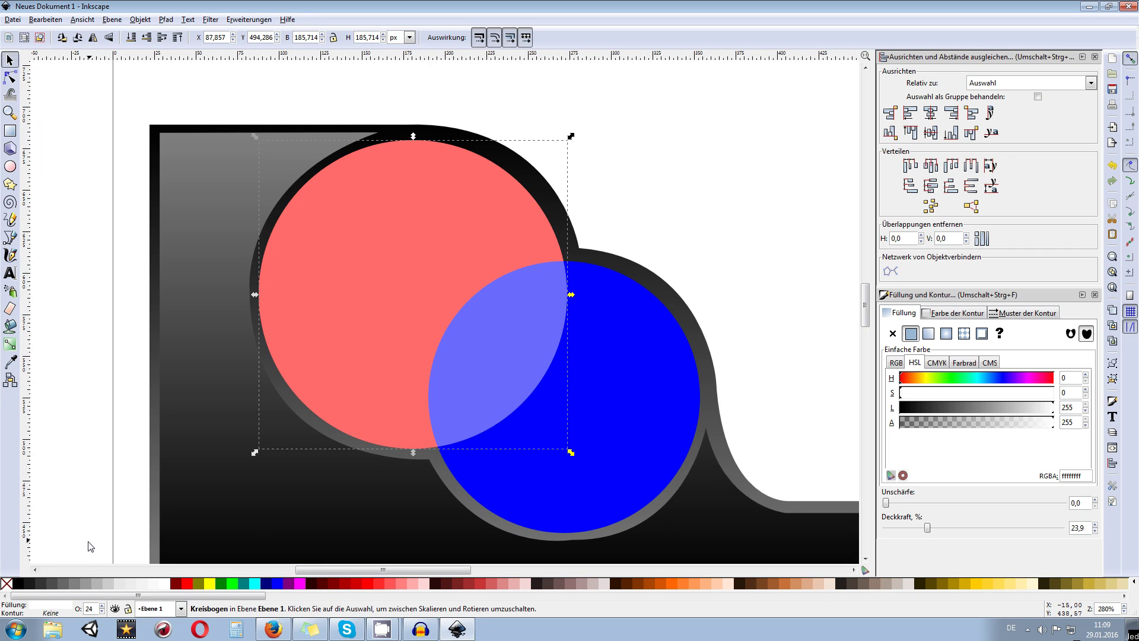
pyautogui.click(7, 583)
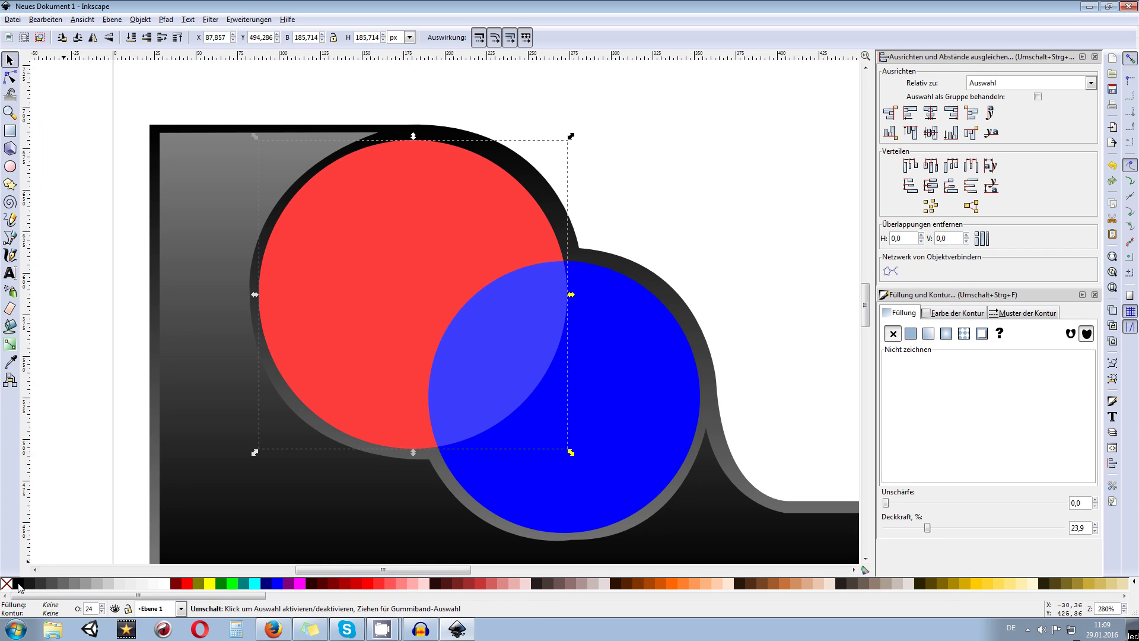
pyautogui.keyDown('shift'); pyautogui.click(20, 586); pyautogui.keyUp('shift')
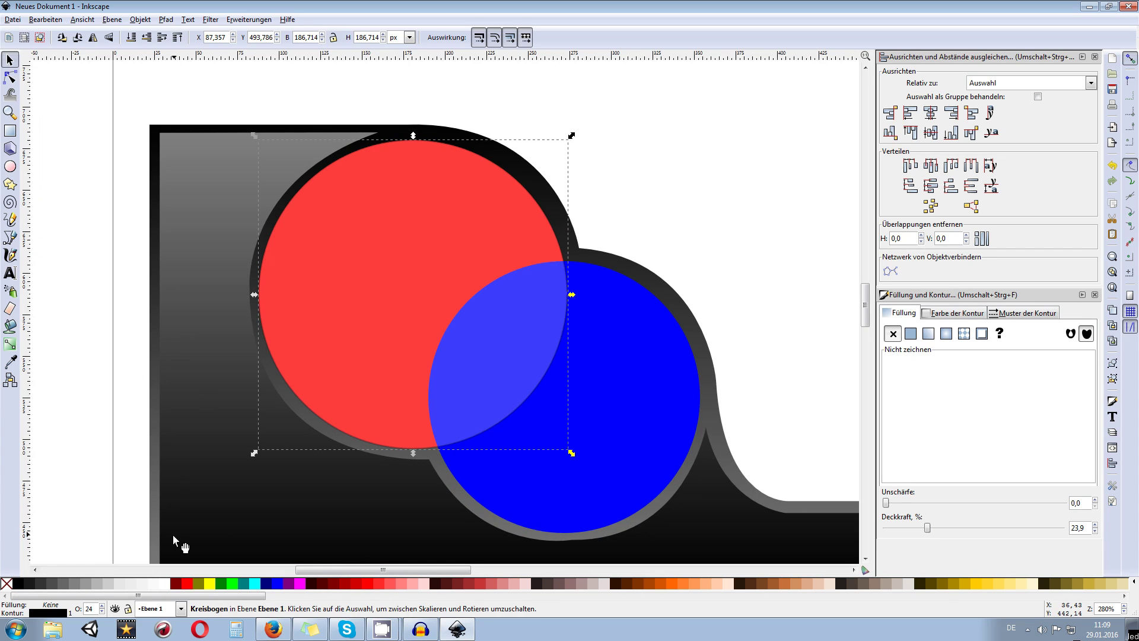
# - Set the black circle outline's opacity to 100% and its stroke width to 2 px
pyautogui.click(1025, 312)
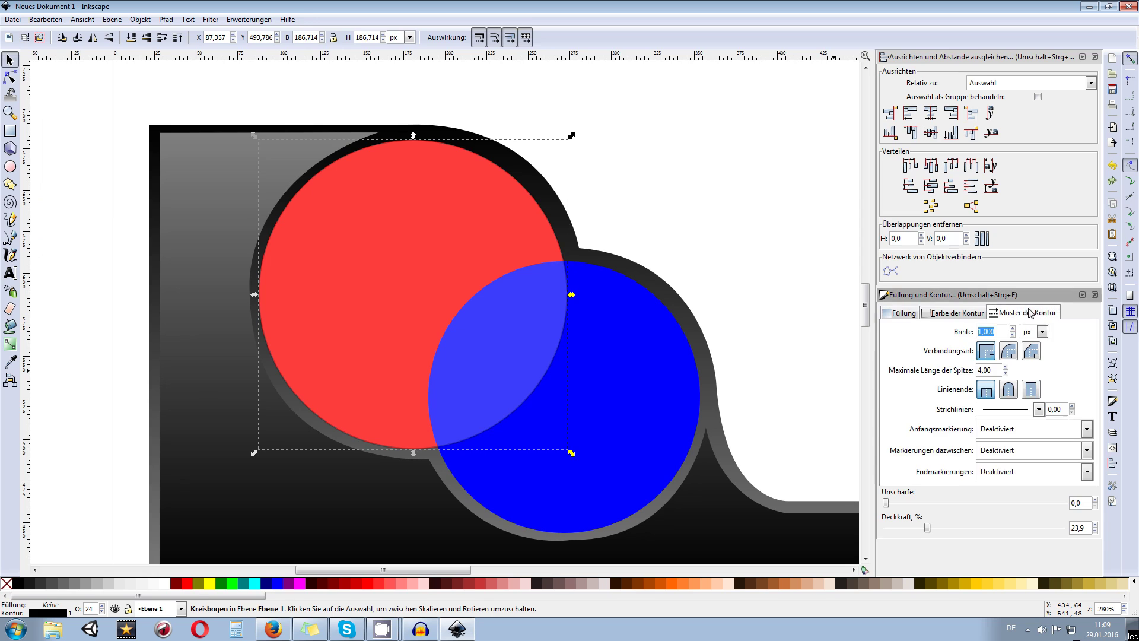
pyautogui.click(1013, 328)
pyautogui.click(1013, 328)
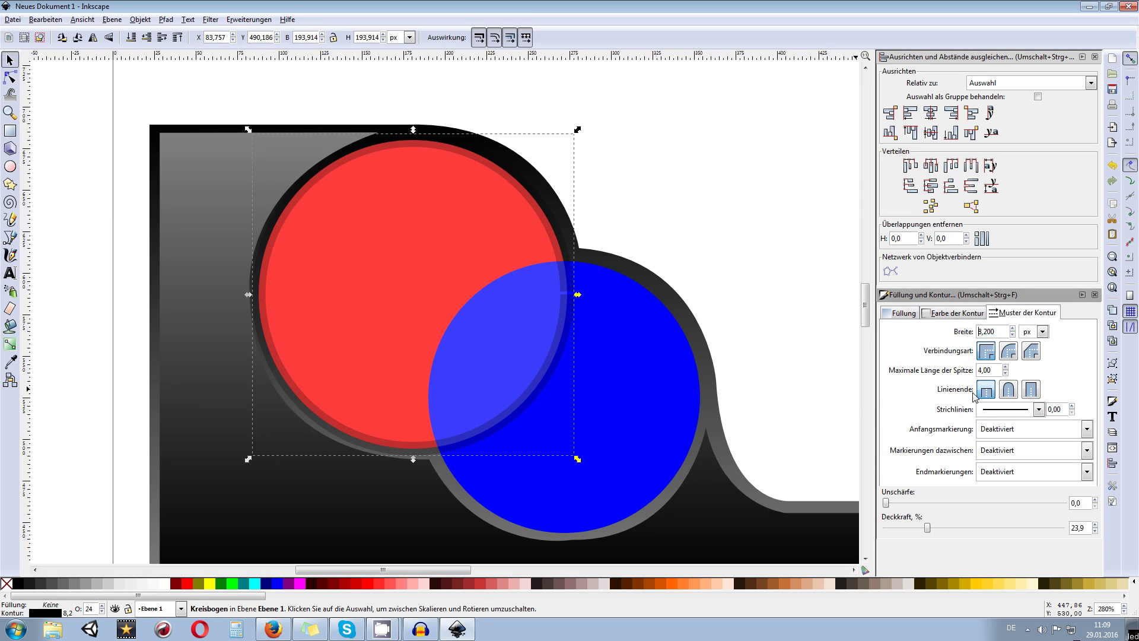
pyautogui.moveTo(925, 531); pyautogui.dragTo(1026, 528)
pyautogui.moveTo(954, 529); pyautogui.dragTo(1074, 537)
pyautogui.click(975, 330)
pyautogui.write('2')
pyautogui.press('Return')
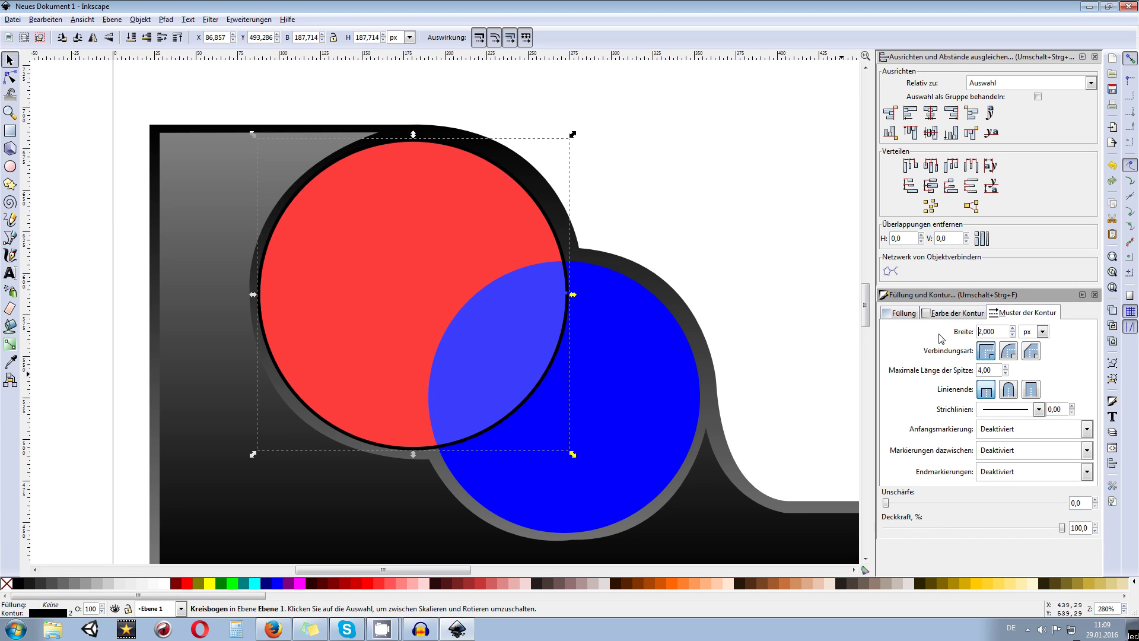
# - Give the translucent white circle over the red one a radial gradient fading outward from just up-left of its centre
pyautogui.scroll(-3, 595, 315)
pyautogui.scroll(3, 485, 297)
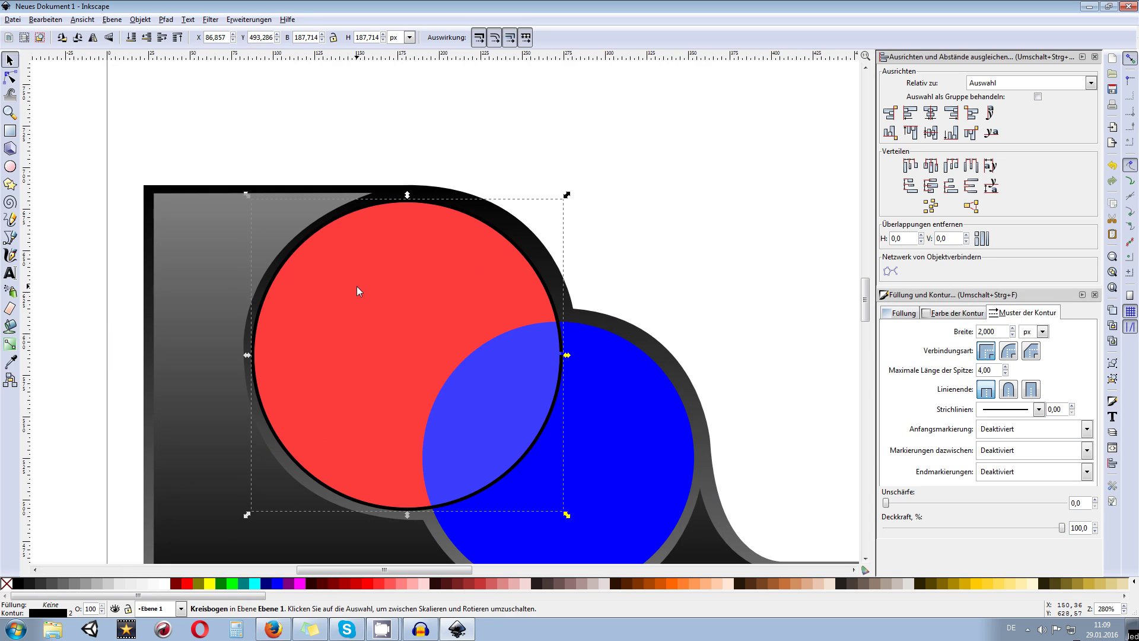
pyautogui.scroll(-2, 415, 261)
pyautogui.scroll(2, 414, 261)
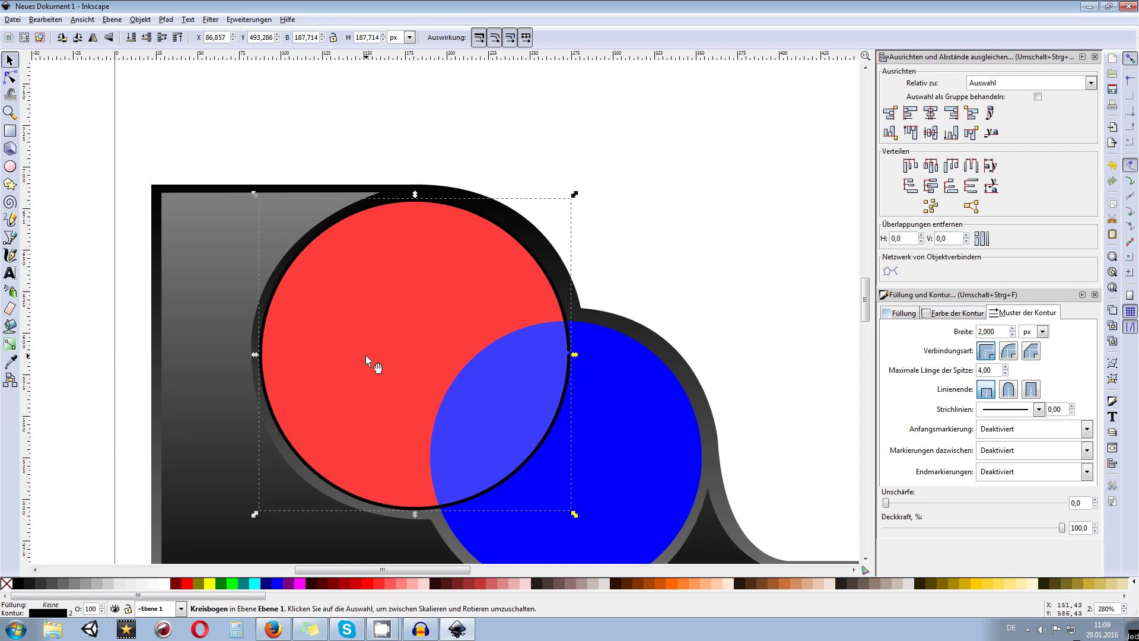
pyautogui.keyDown('alt'); pyautogui.click(343, 259); pyautogui.keyUp('alt')
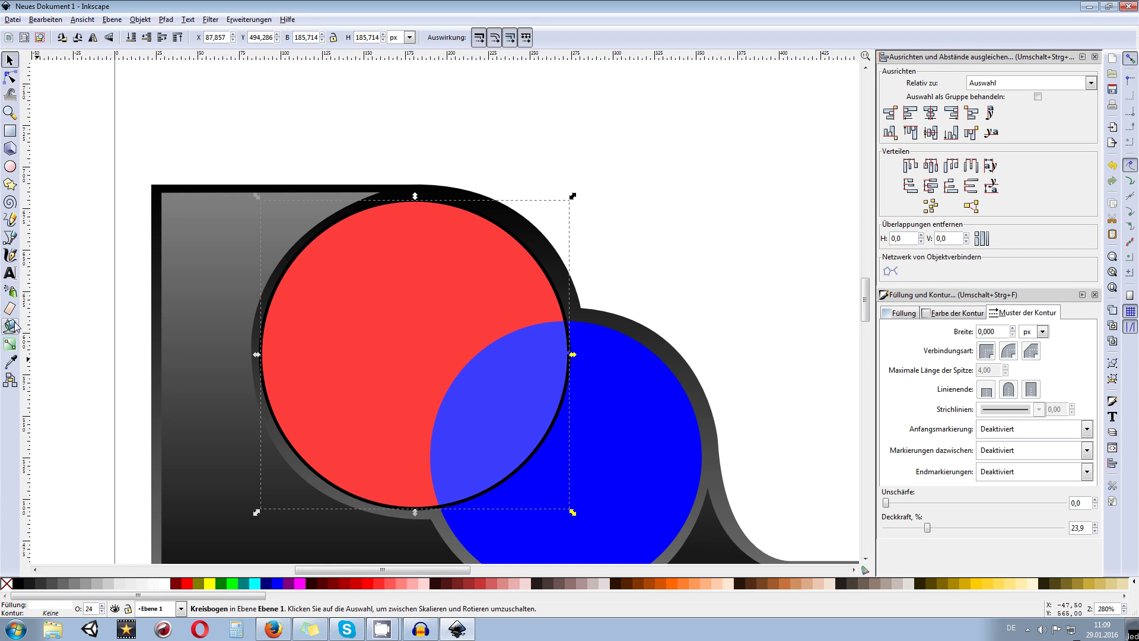
pyautogui.click(10, 344)
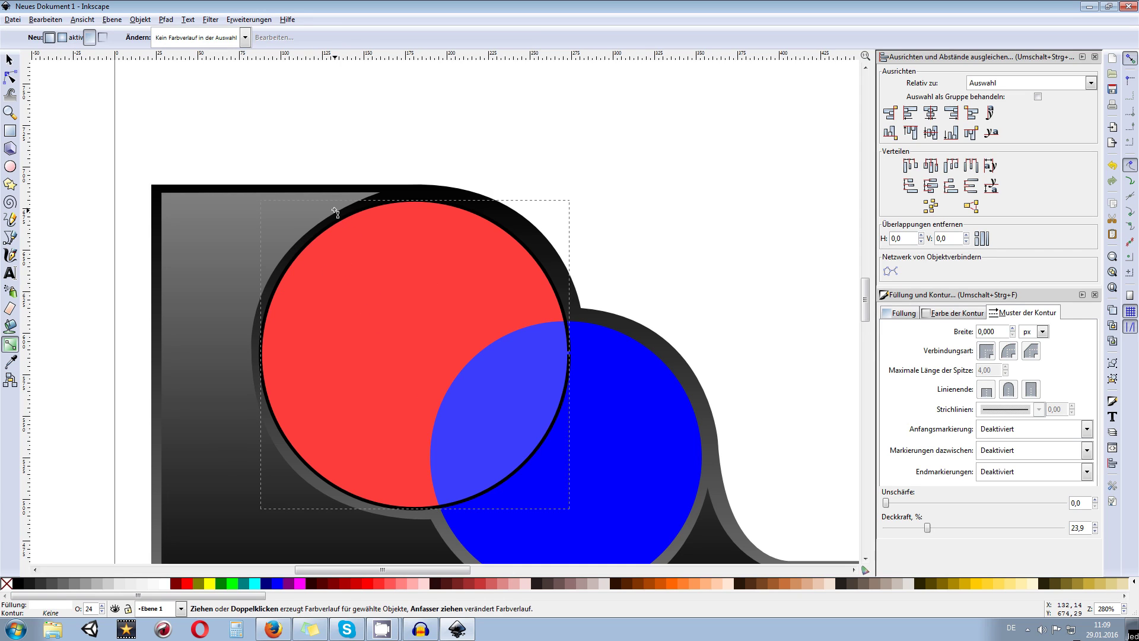
pyautogui.click(62, 38)
pyautogui.moveTo(396, 339); pyautogui.dragTo(263, 258)
pyautogui.press('s')
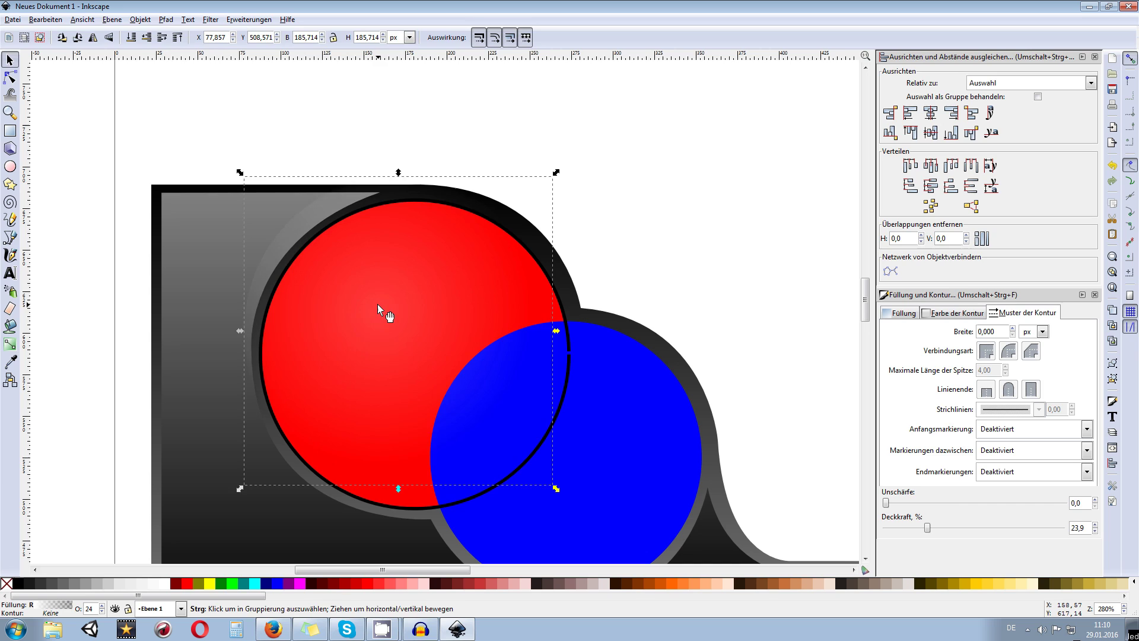
pyautogui.moveTo(377, 304); pyautogui.dragTo(394, 328)
# - Raise the gradient highlight circle's opacity to 86.2% and shorten both radii of its radial gradient
pyautogui.scroll(-2, 926, 527)
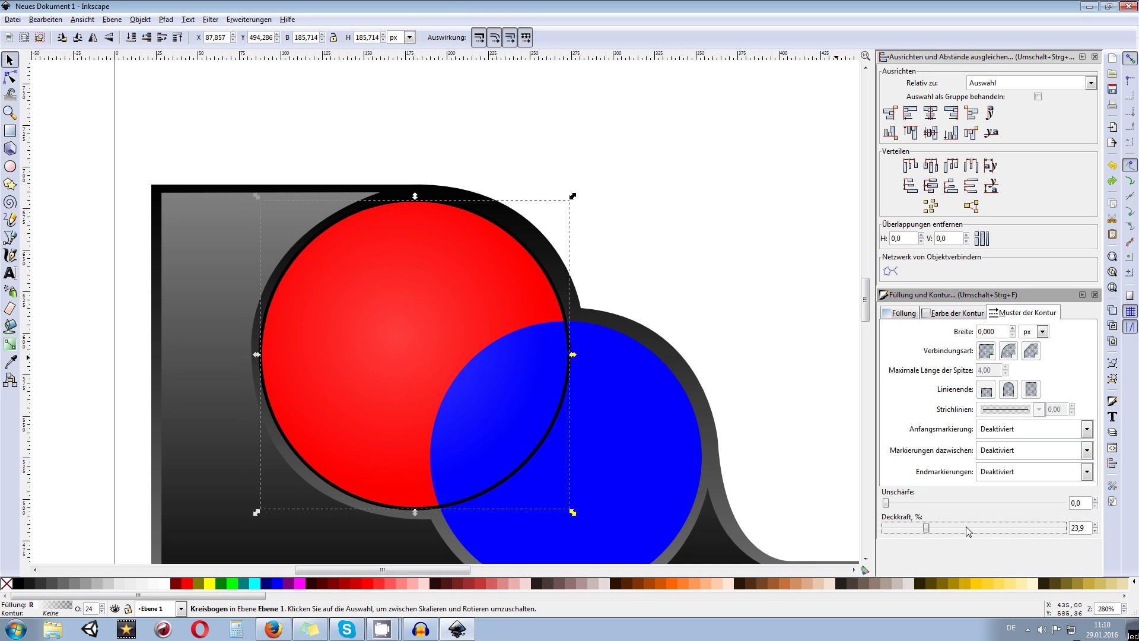
pyautogui.moveTo(929, 528); pyautogui.dragTo(1041, 532)
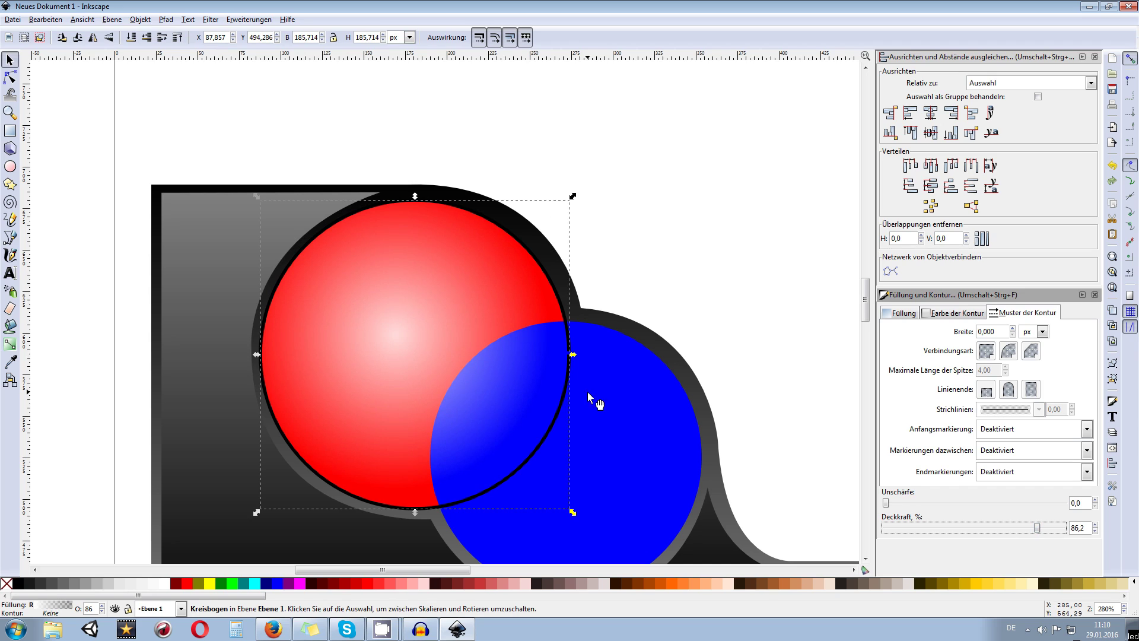
pyautogui.click(10, 344)
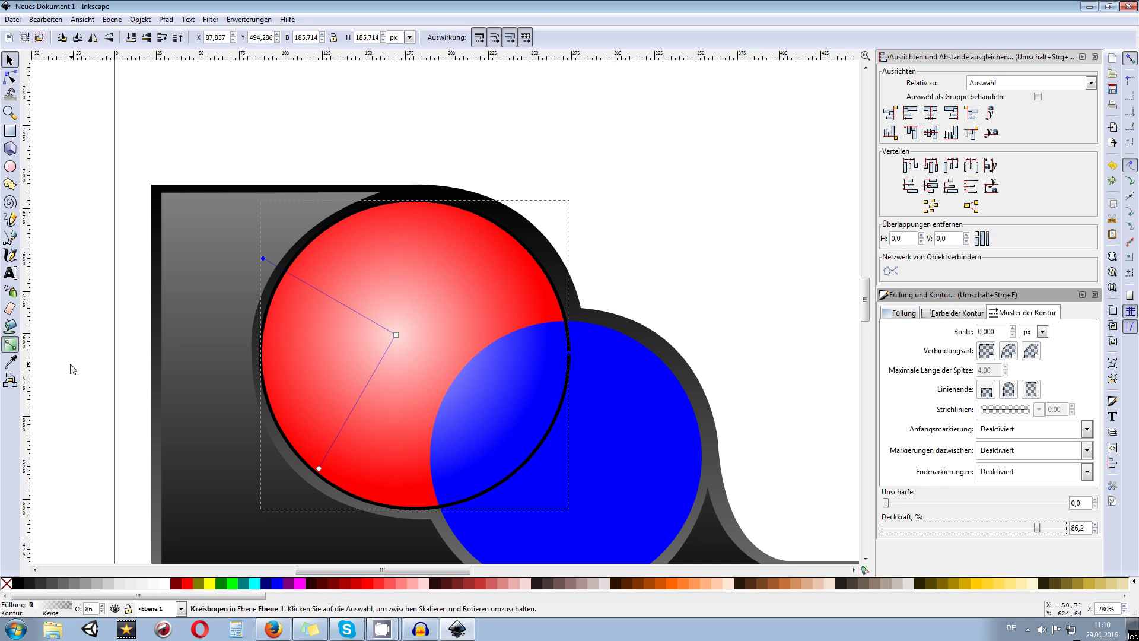
pyautogui.moveTo(262, 255); pyautogui.dragTo(304, 266)
pyautogui.moveTo(303, 458); pyautogui.dragTo(330, 442)
# - Shift the gradient highlight circle up and to the left to about X 79.286, Y 503.929 px, and deselect it
pyautogui.press('s')
pyautogui.moveTo(407, 339)
pyautogui.mouseDown()
pyautogui.moveTo(386, 315)
pyautogui.moveTo(393, 323)
pyautogui.mouseUp()
pyautogui.scroll(-2, 401, 325)
pyautogui.click(574, 305)
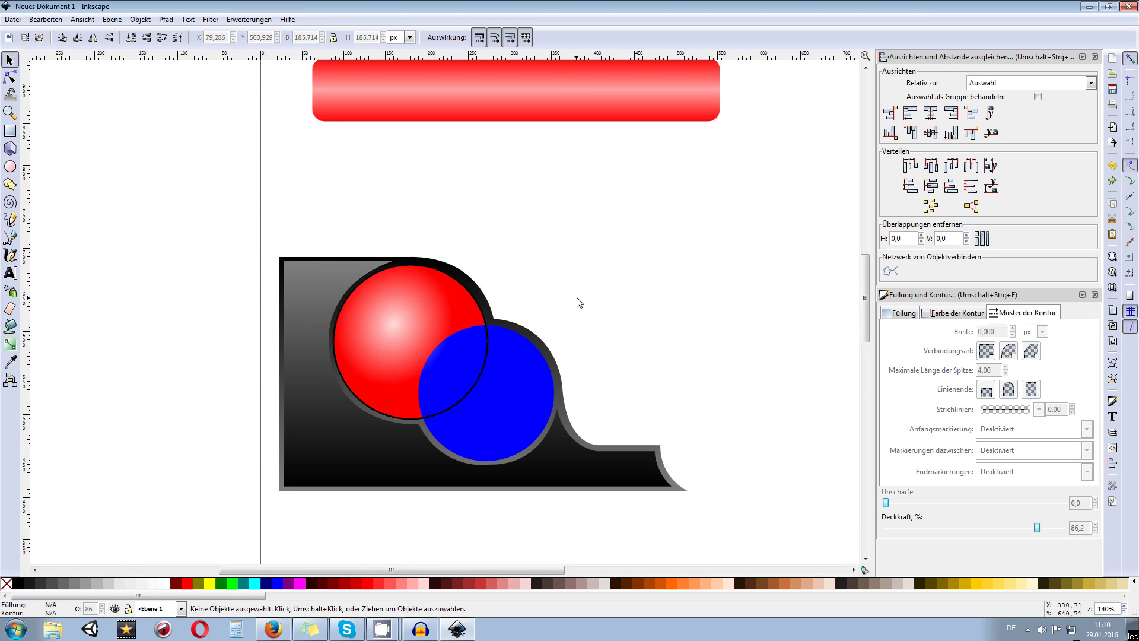
# - Examine the red circle's highlight and the black outline where they overlap the blue circle
pyautogui.scroll(-2, 573, 305)
pyautogui.scroll(4, 468, 320)
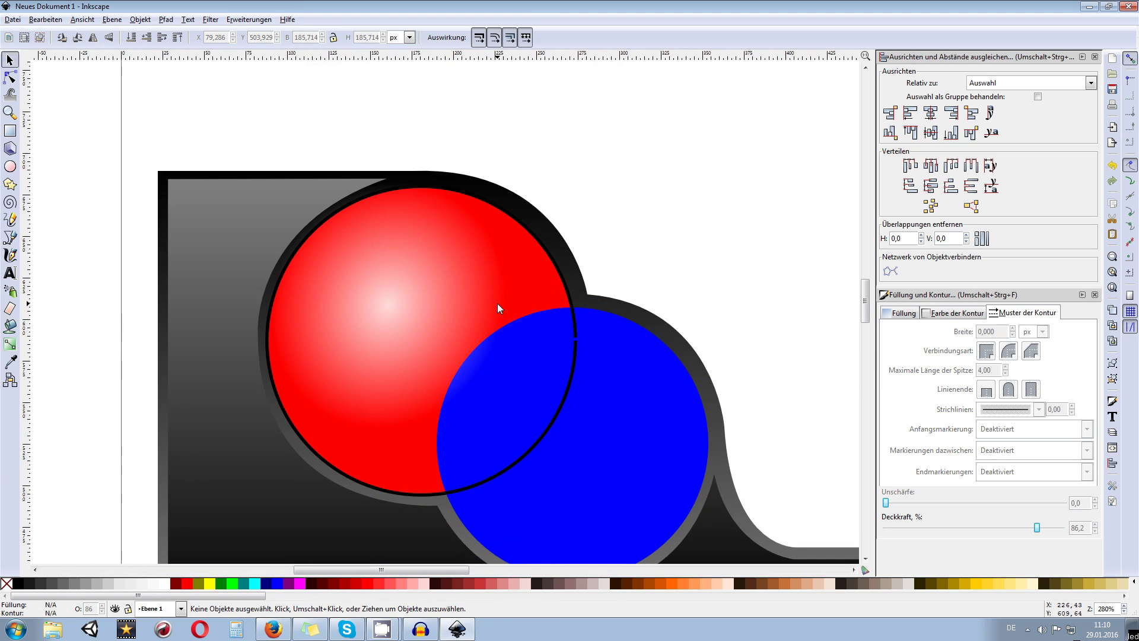
pyautogui.scroll(-3, 563, 351)
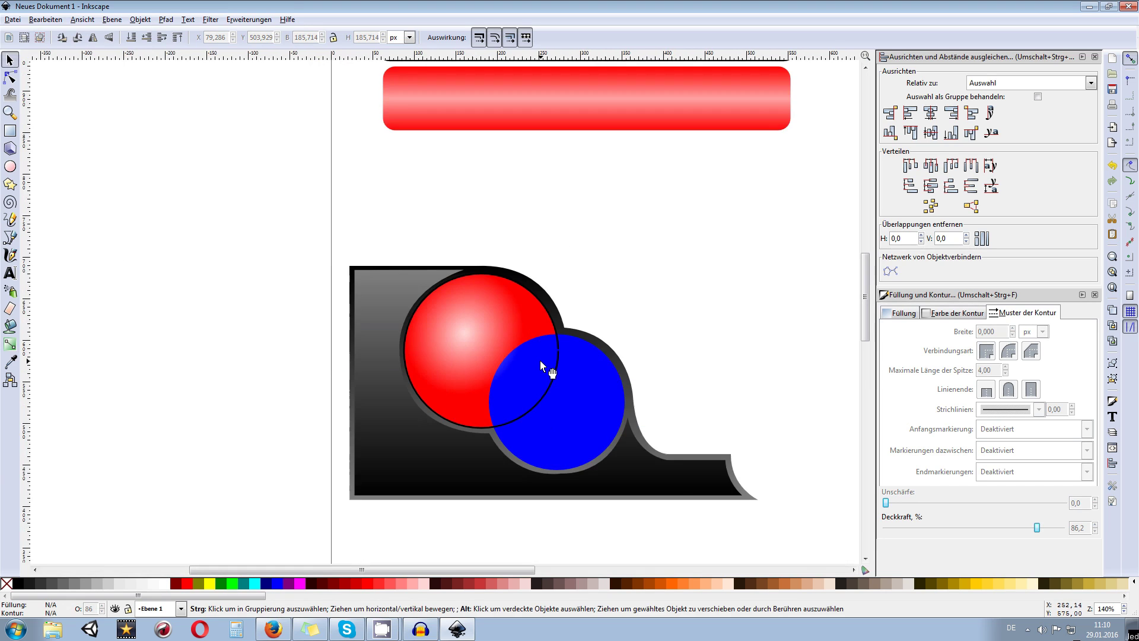
pyautogui.scroll(2, 468, 353)
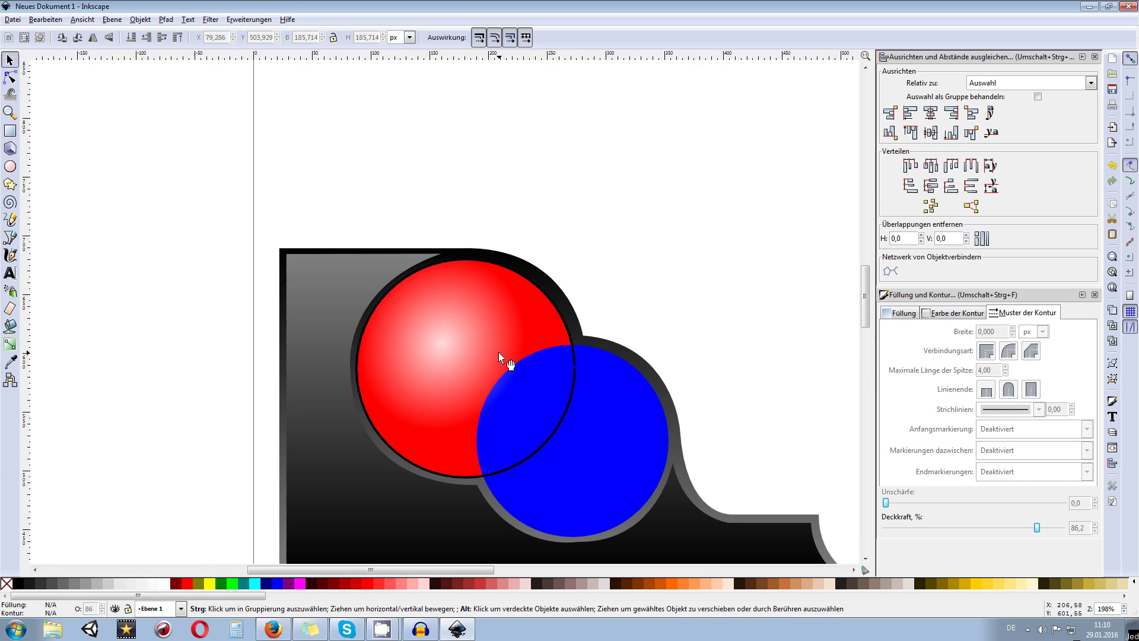
pyautogui.click(571, 348)
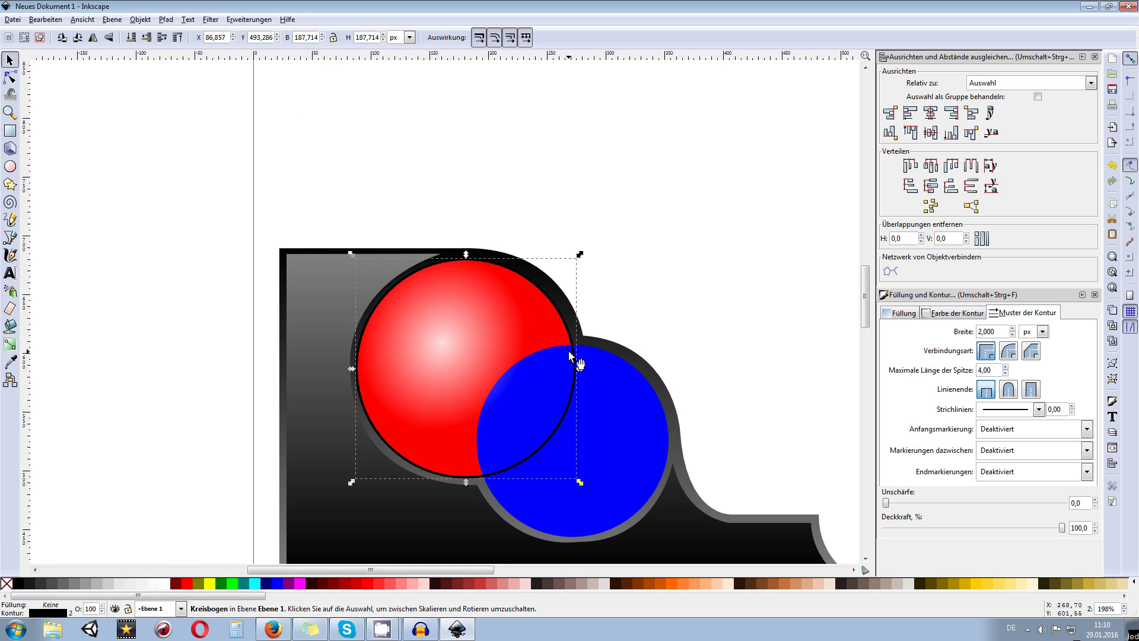
pyautogui.press('Escape')
pyautogui.scroll(2, 536, 390)
pyautogui.scroll(-2, 544, 391)
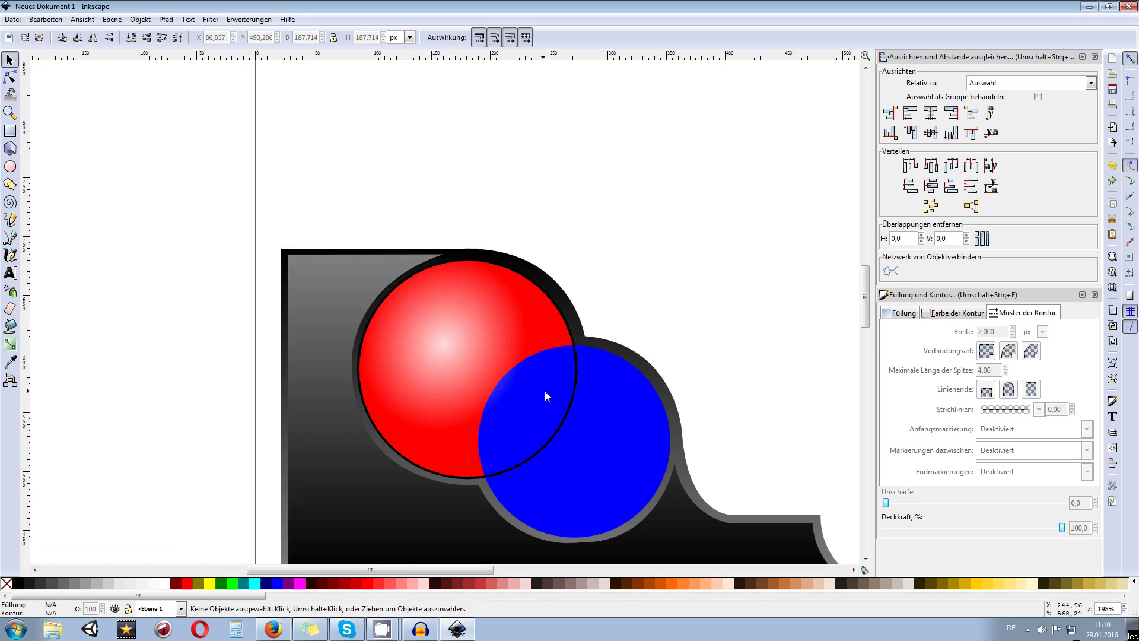
pyautogui.scroll(-4, 510, 333)
pyautogui.hscroll(3, 484, 281)
pyautogui.click(544, 363)
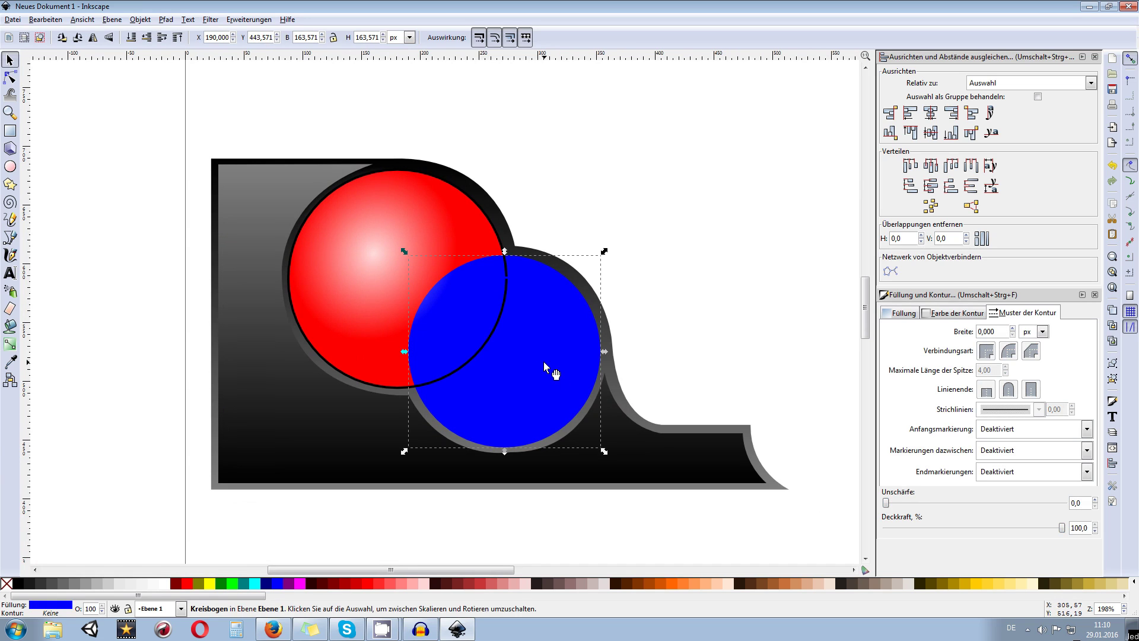
# - Try to close the small gap in the red circle's black outline by moving its arc end node
pyautogui.scroll(2, 447, 236)
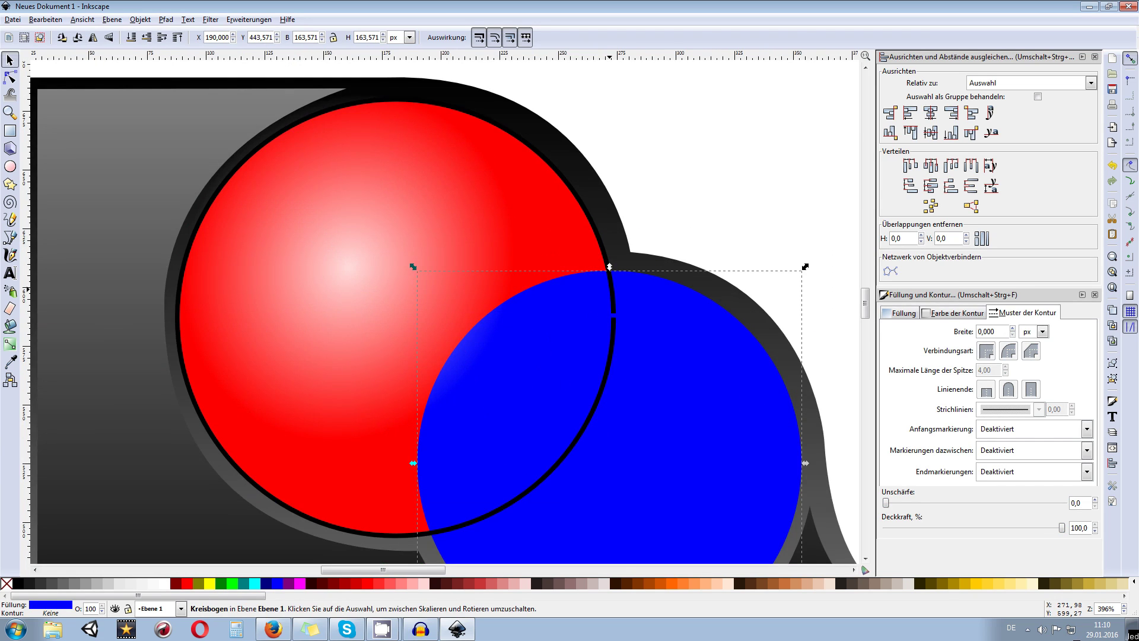
pyautogui.click(608, 305)
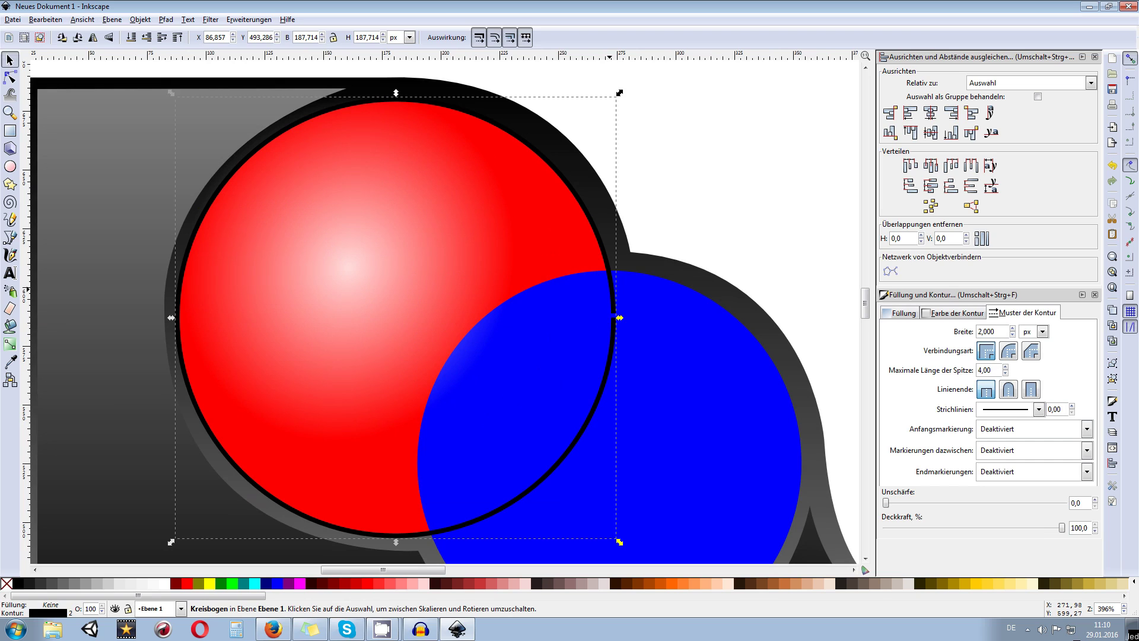
pyautogui.click(10, 77)
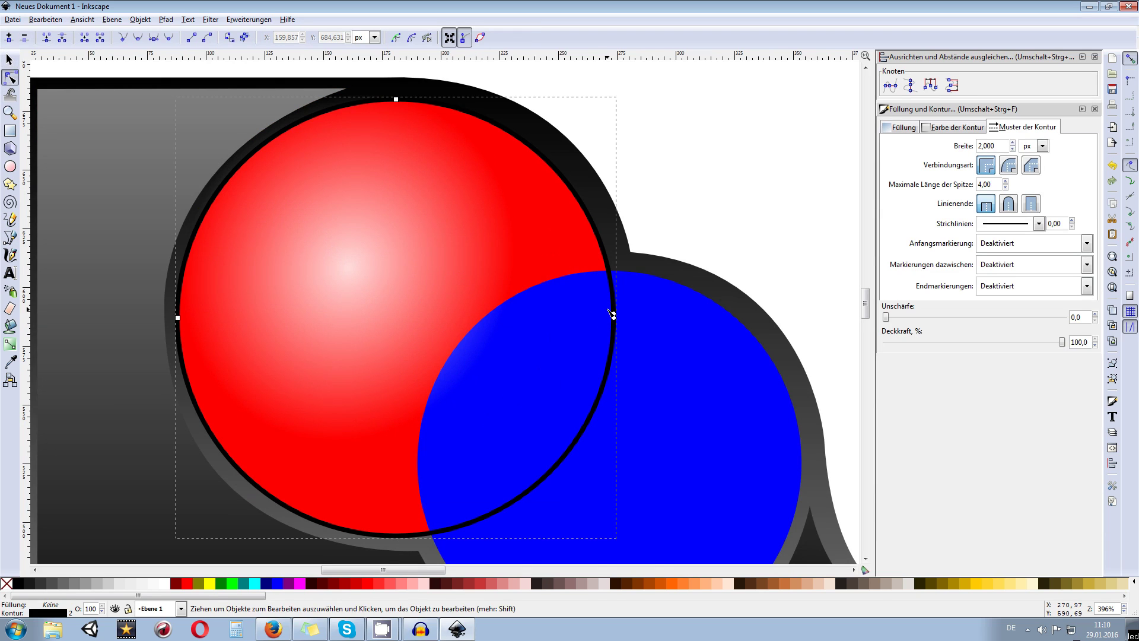
pyautogui.moveTo(613, 315); pyautogui.dragTo(647, 321)
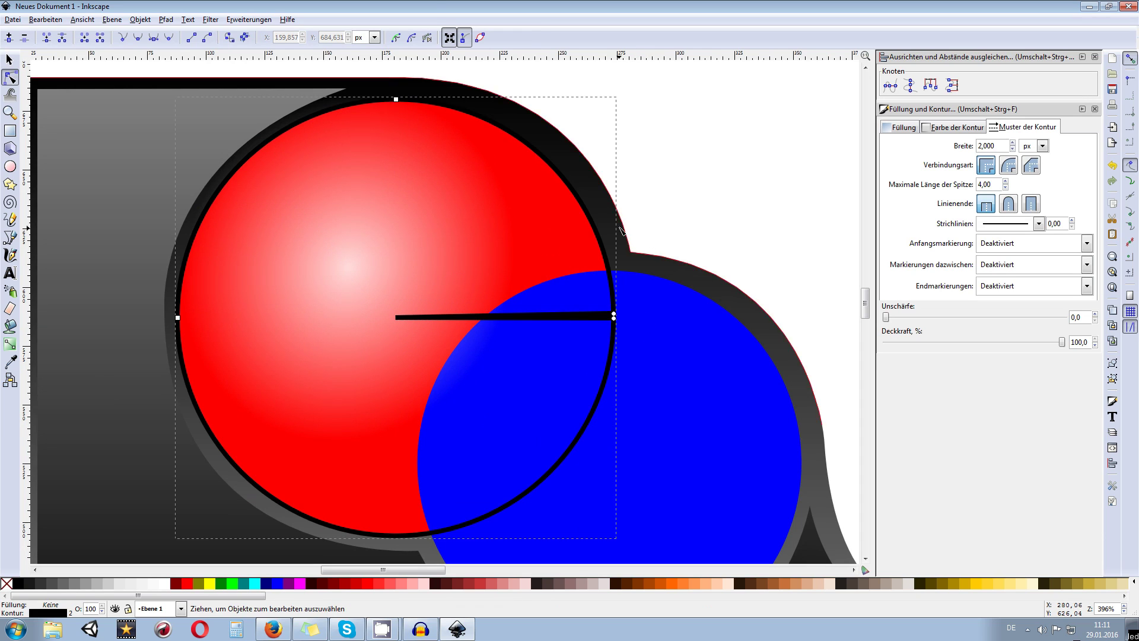
pyautogui.hotkey('ctrl', 'z')
# - Duplicate the blue circle in place so that the copy lies in front of the highlight and black outline
pyautogui.scroll(-2, 356, 145)
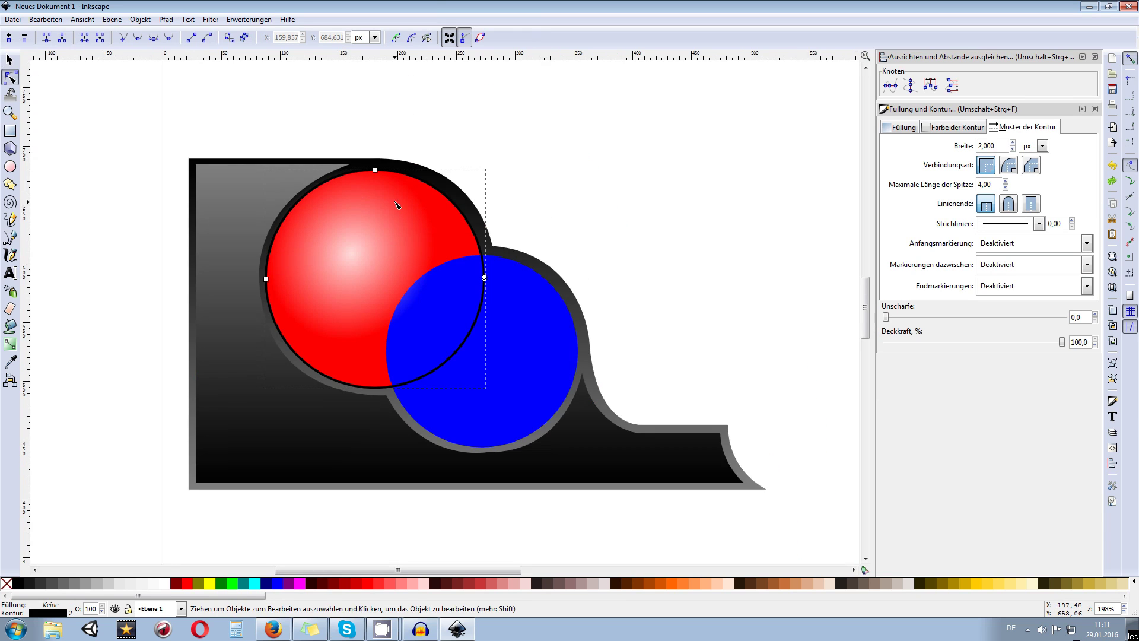
pyautogui.scroll(2, 358, 264)
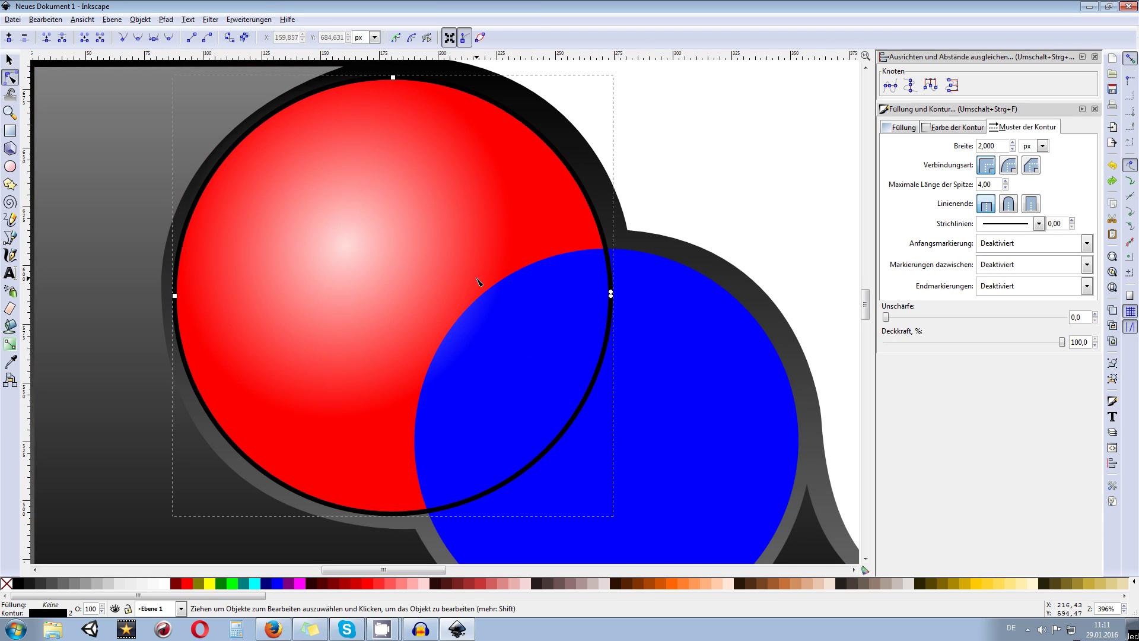
pyautogui.scroll(-2, 480, 281)
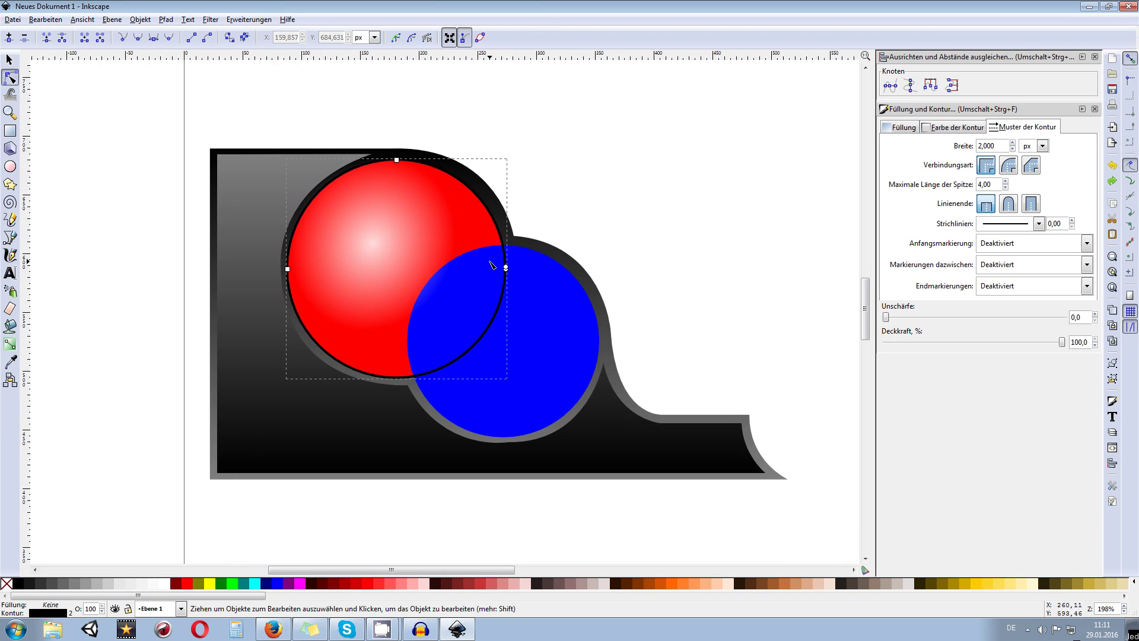
pyautogui.click(10, 59)
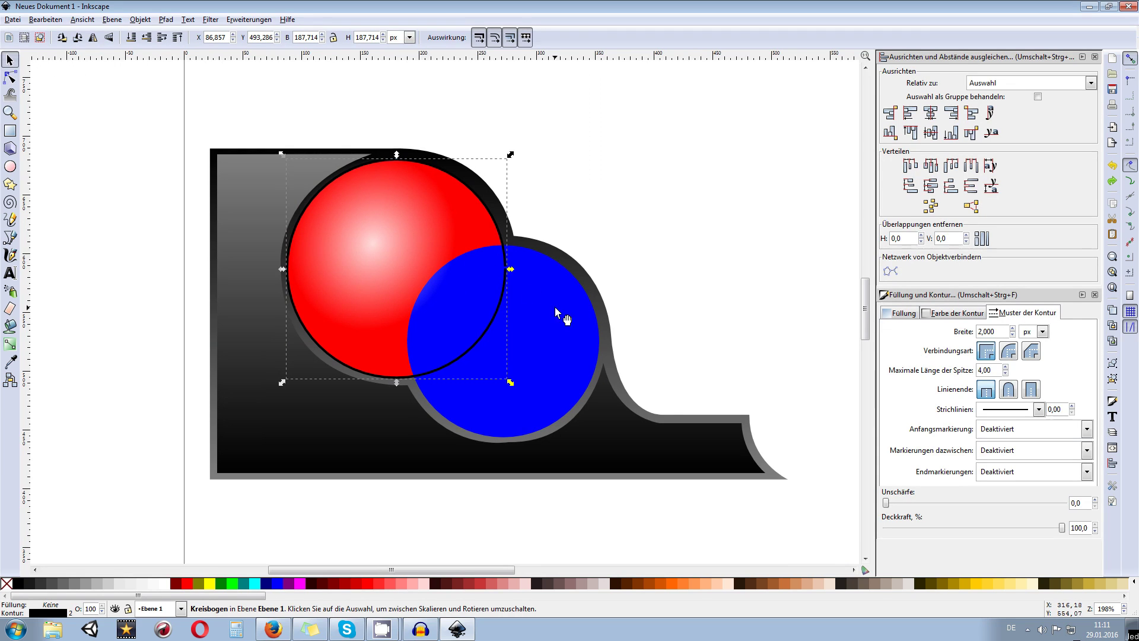
pyautogui.click(541, 299)
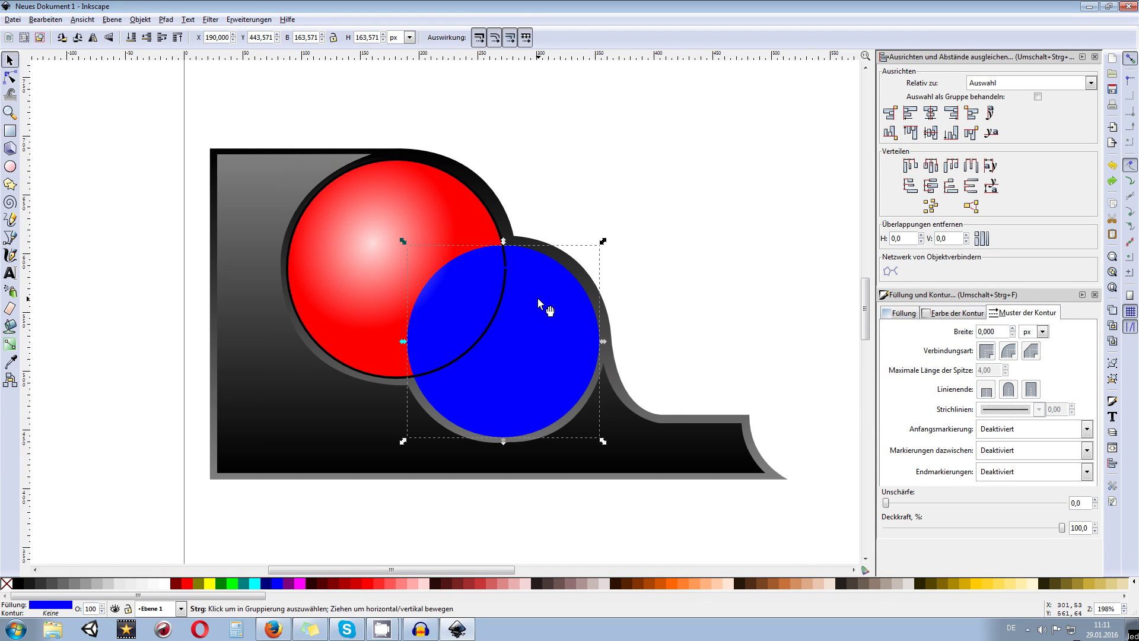
pyautogui.scroll(2, 479, 203)
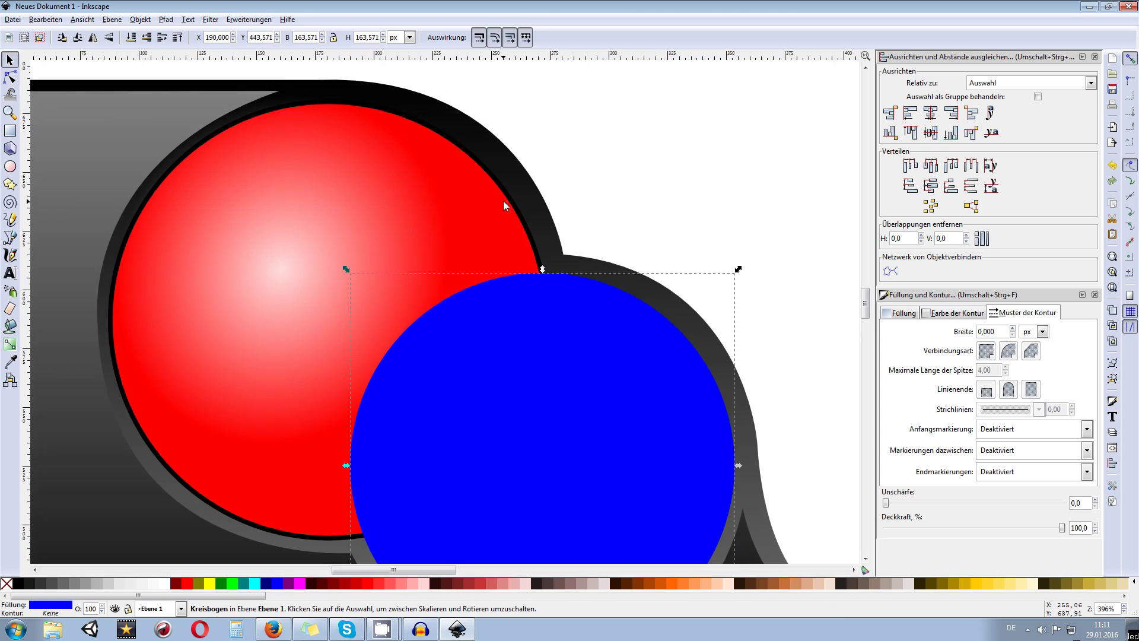
# - Subtract the duplicated blue circle from the red circle's black outline with the path Difference operation
pyautogui.hotkey('shift', 'Tab')
pyautogui.press('ctrl')
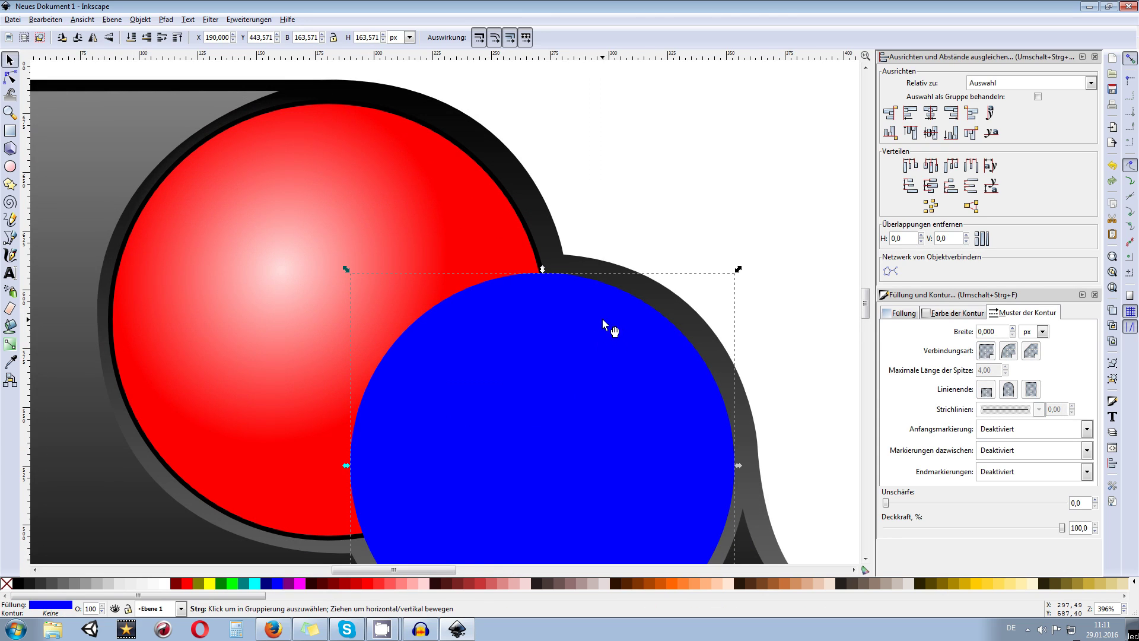
pyautogui.press('shift')
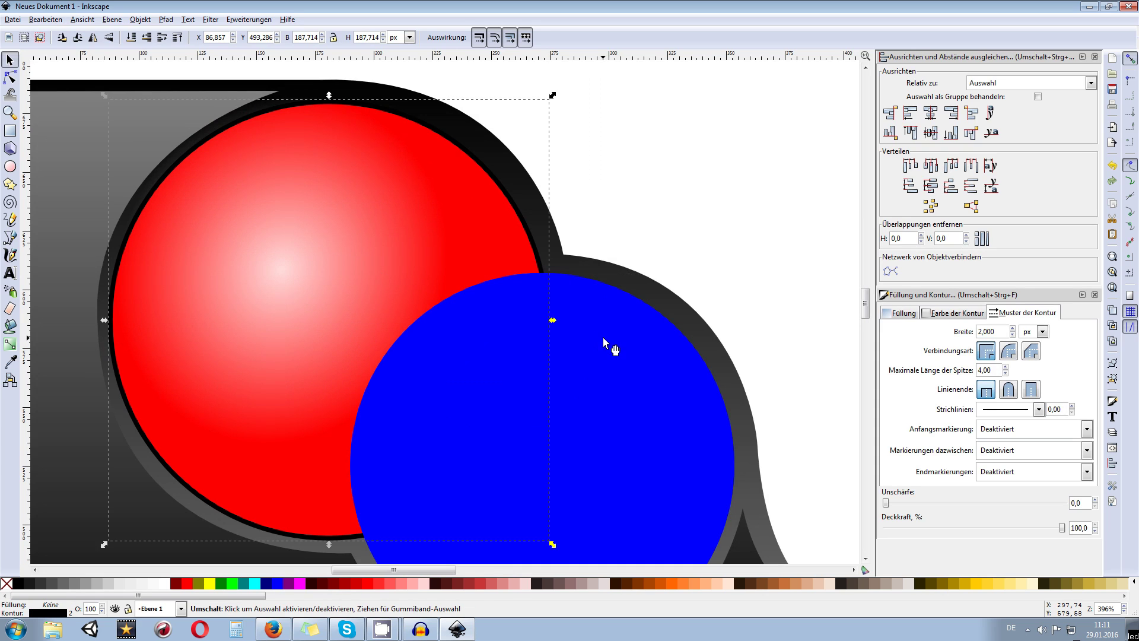
pyautogui.keyDown('shift'); pyautogui.click(603, 337); pyautogui.keyUp('shift')
pyautogui.scroll(-3, 547, 373)
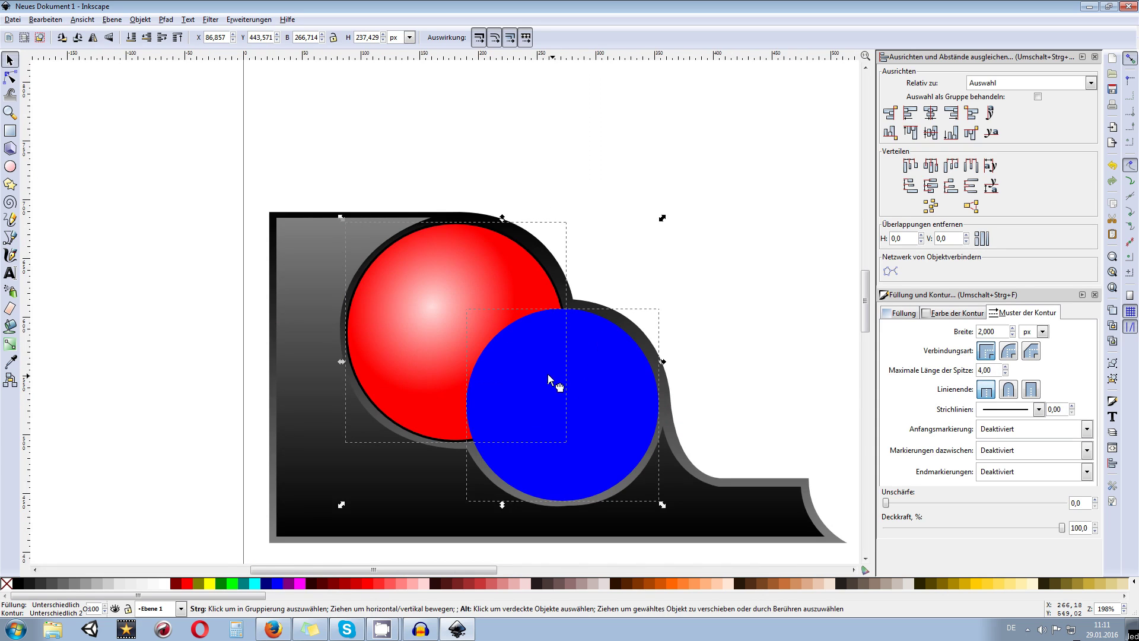
pyautogui.scroll(3, 547, 373)
pyautogui.click(140, 19)
pyautogui.moveTo(164, 21)
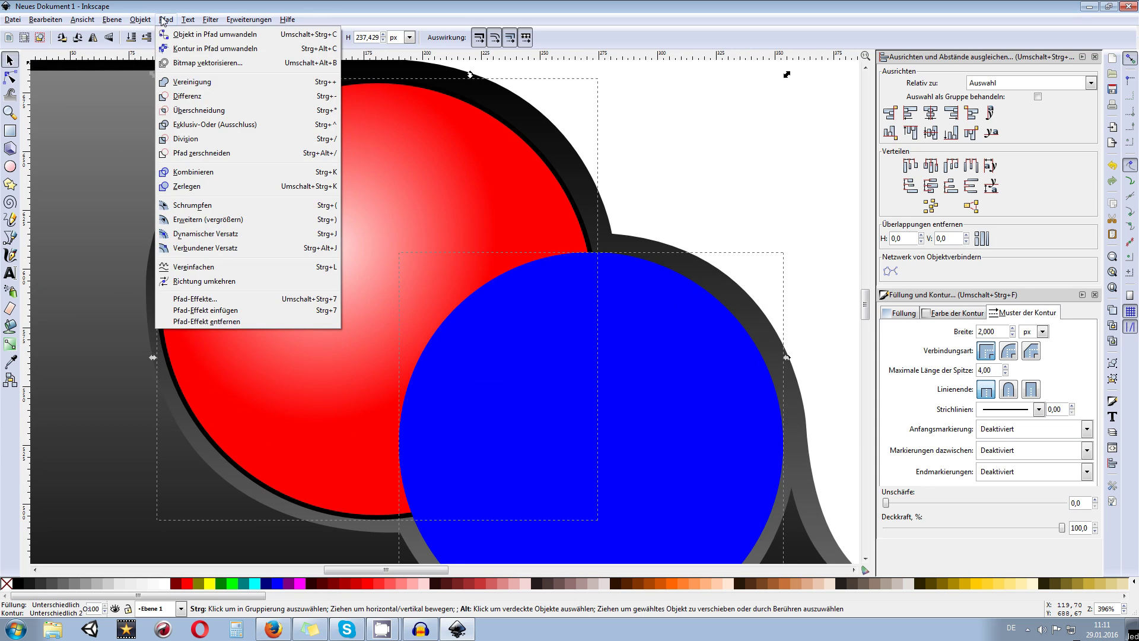
pyautogui.click(186, 96)
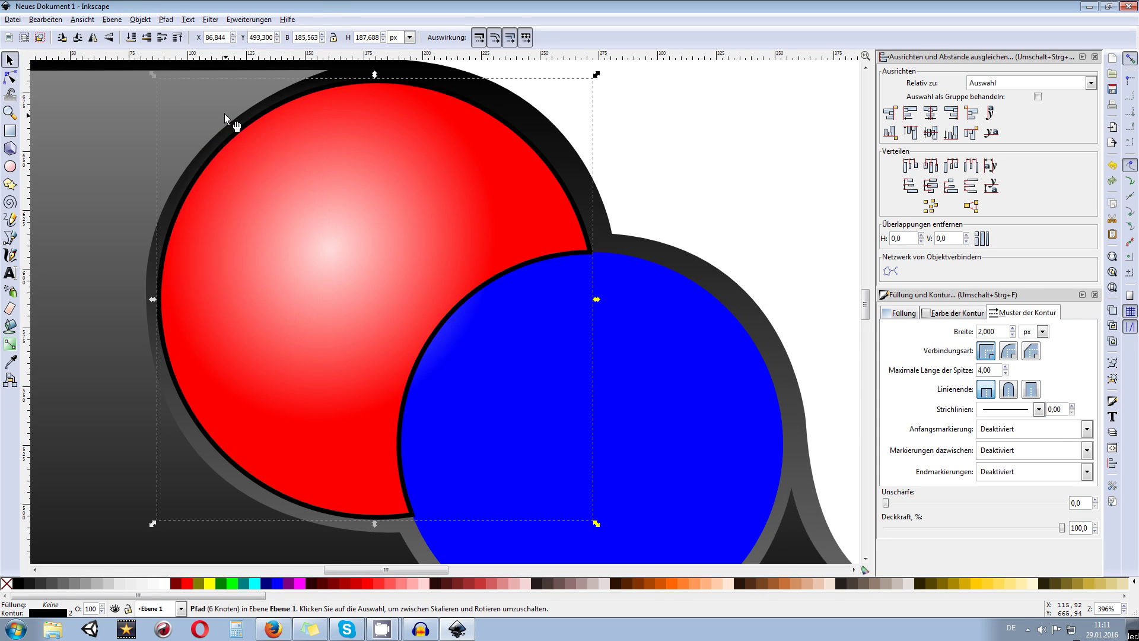
# - Examine the trimmed black outline along the edge between the red and blue circles
pyautogui.scroll(-2, 550, 305)
pyautogui.scroll(2, 550, 306)
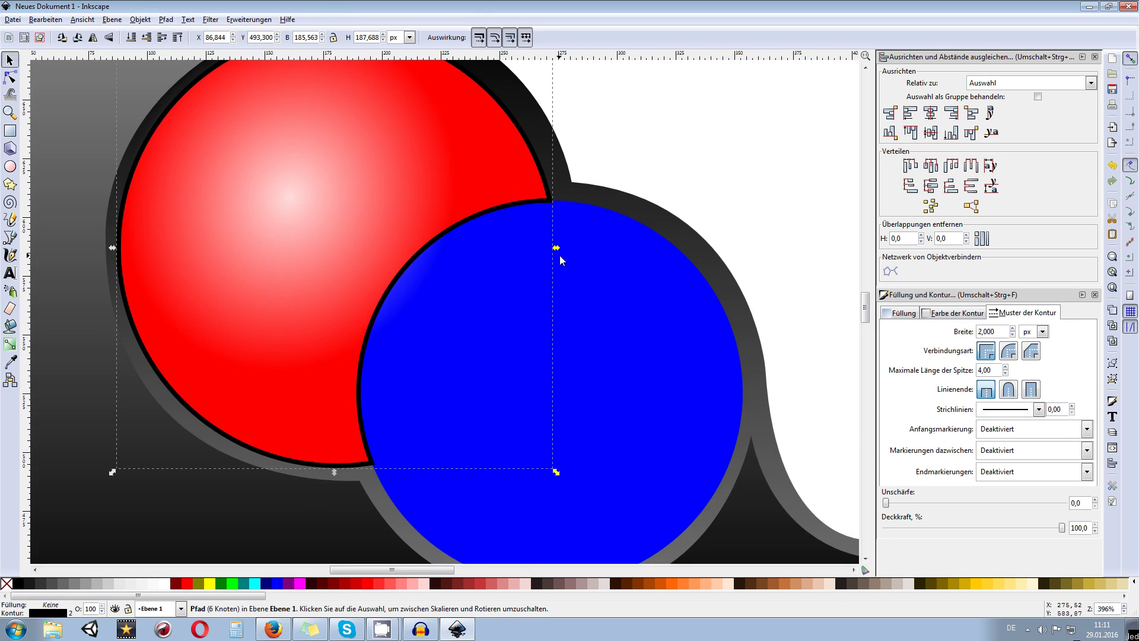
pyautogui.scroll(-1, 552, 249)
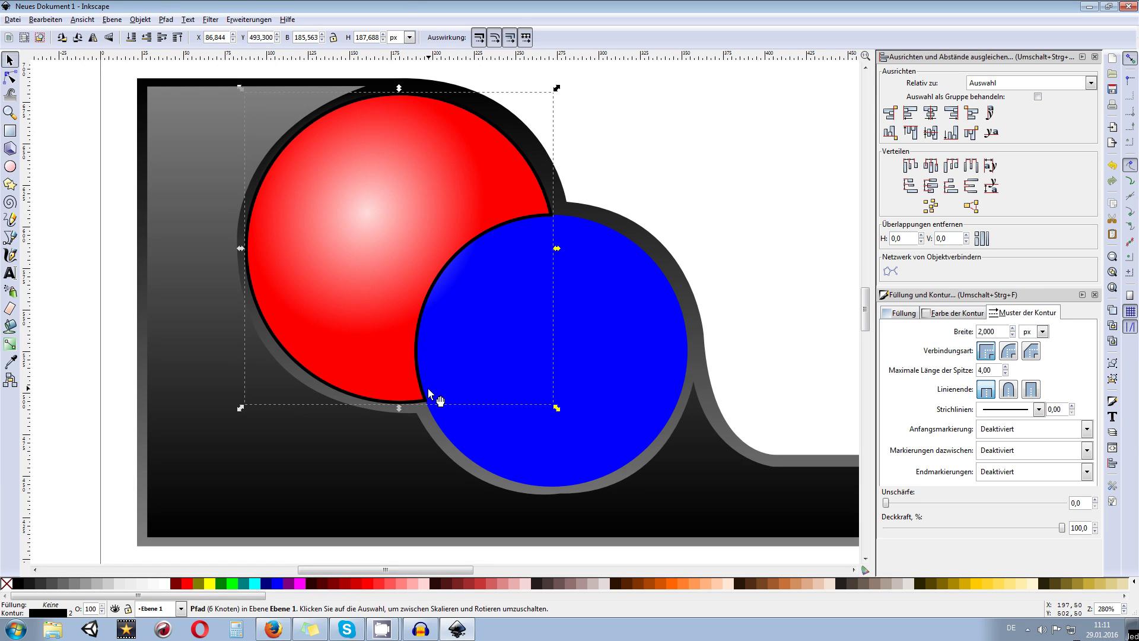
pyautogui.scroll(-2, 524, 217)
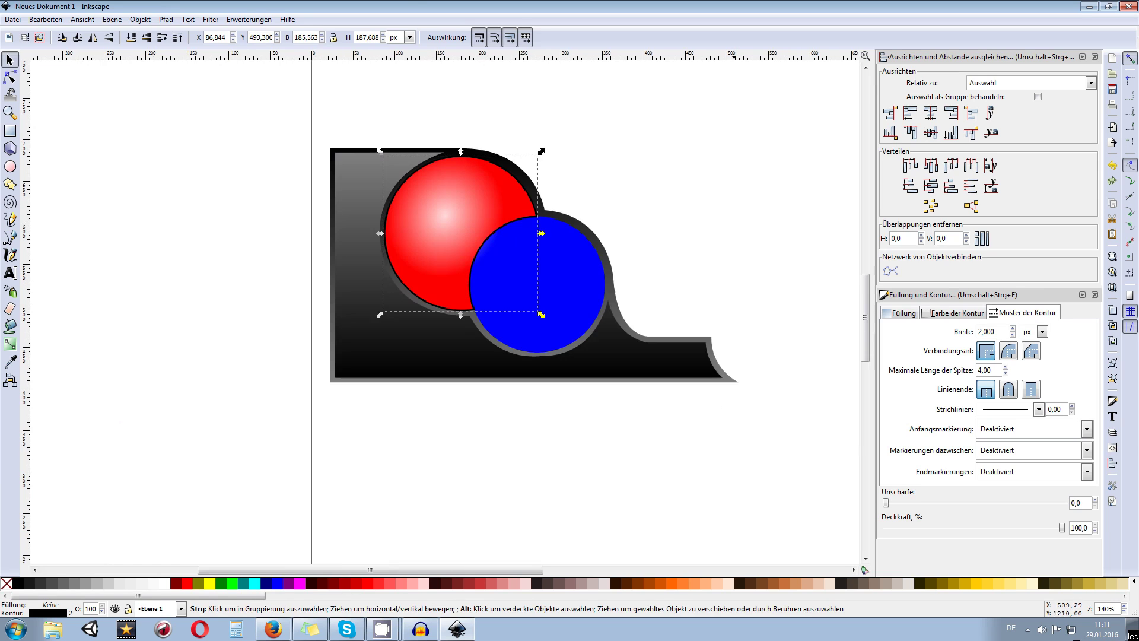
pyautogui.click(623, 199)
pyautogui.scroll(1, 526, 230)
pyautogui.scroll(2, 514, 234)
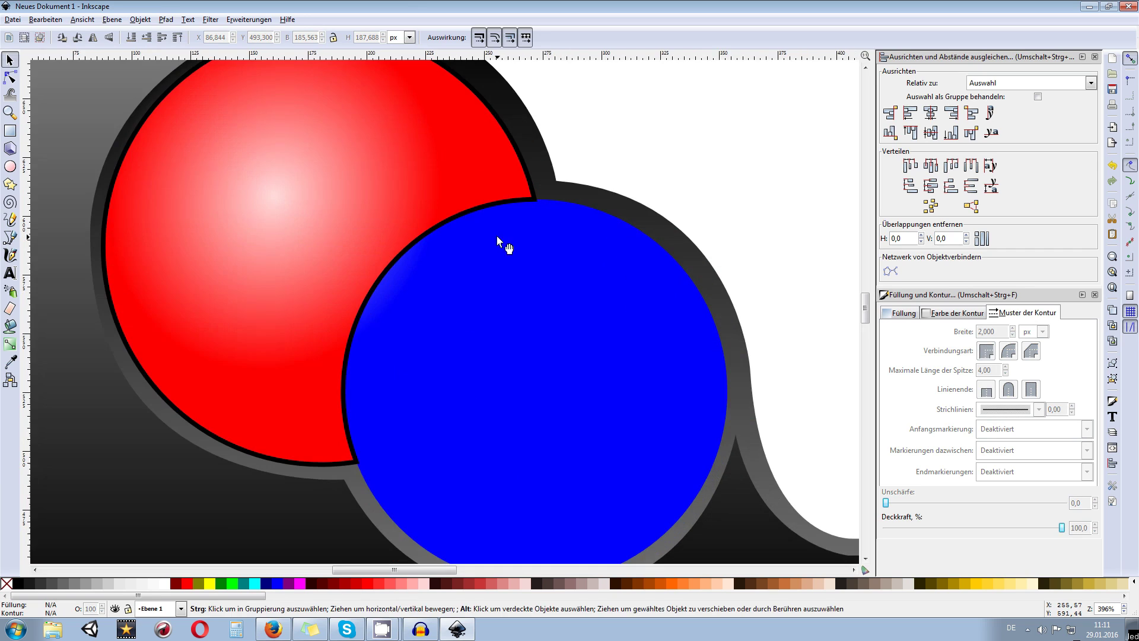
pyautogui.scroll(-2, 493, 238)
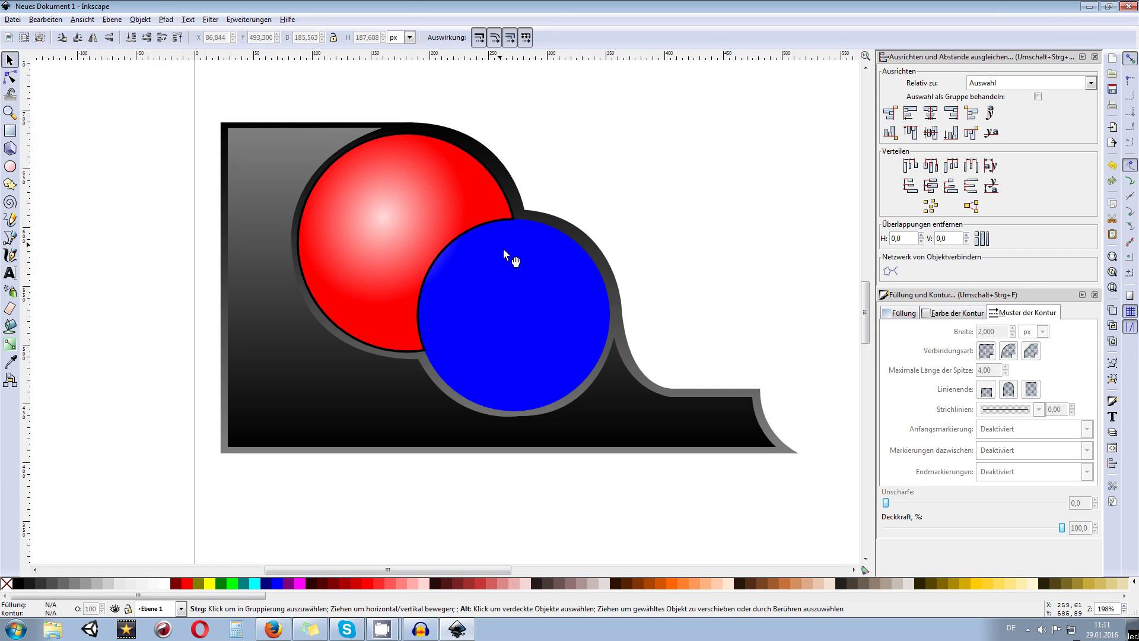
# - Move the blue circle aside to the right and undo the move
pyautogui.click(510, 302)
pyautogui.moveTo(540, 291); pyautogui.dragTo(672, 280)
pyautogui.hotkey('ctrl', 'z')
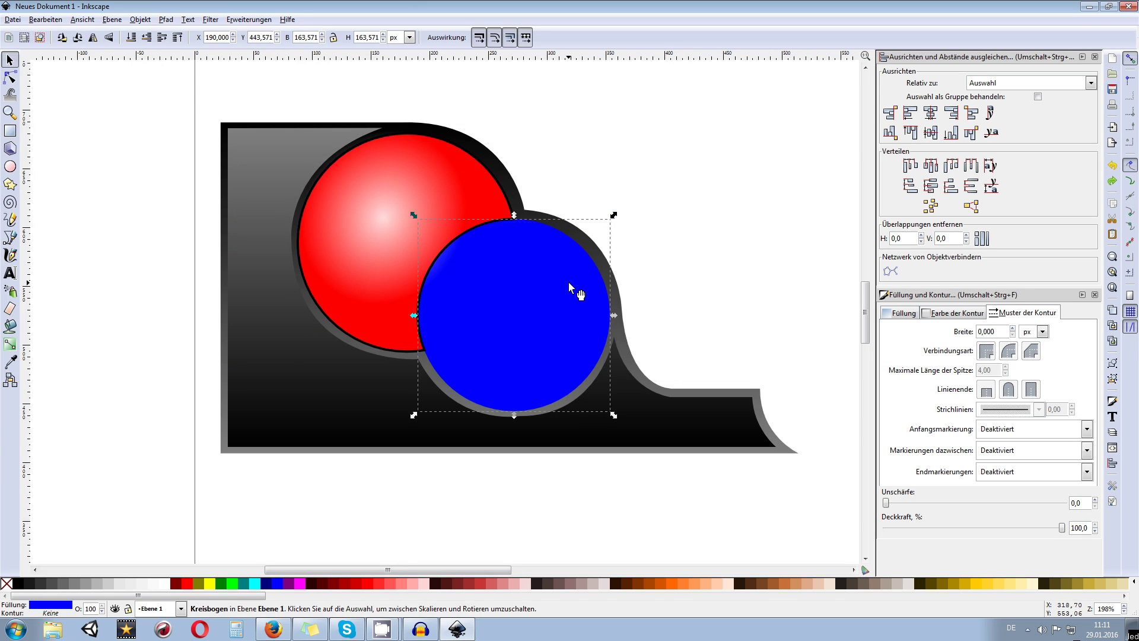
pyautogui.keyDown('ctrl'); pyautogui.scroll(2, 567, 281); pyautogui.keyUp('ctrl')
pyautogui.keyDown('ctrl'); pyautogui.scroll(-2, 516, 288); pyautogui.keyUp('ctrl')
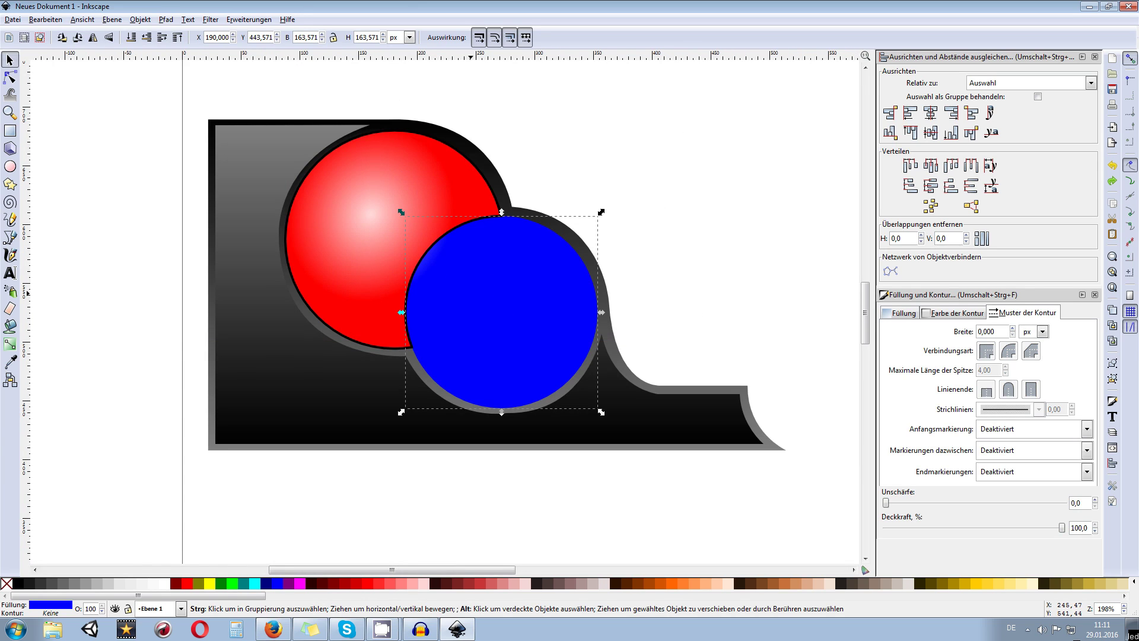
pyautogui.keyDown('ctrl'); pyautogui.scroll(2, 505, 293); pyautogui.keyUp('ctrl')
pyautogui.keyDown('ctrl'); pyautogui.scroll(-2, 460, 293); pyautogui.keyUp('ctrl')
pyautogui.keyDown('ctrl'); pyautogui.scroll(2, 459, 293); pyautogui.keyUp('ctrl')
pyautogui.keyDown('ctrl'); pyautogui.scroll(-2, 446, 317); pyautogui.keyUp('ctrl')
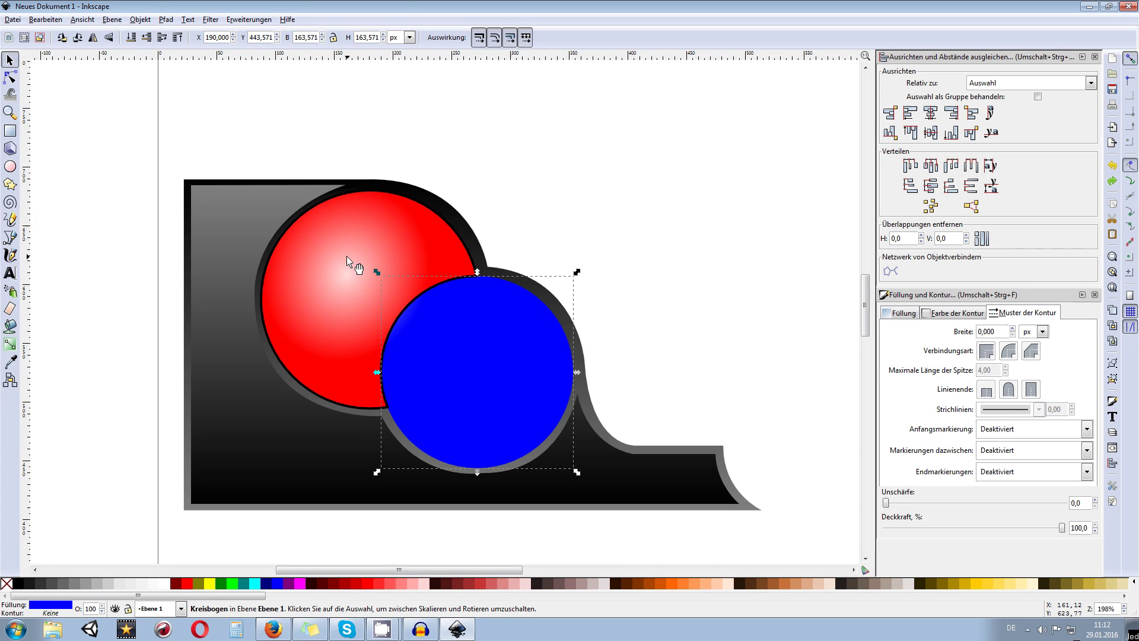
# - Shift the red ball's radial highlight toward its upper-left area and rotate the gradient's radius handles to match
pyautogui.click(10, 345)
pyautogui.click(349, 295)
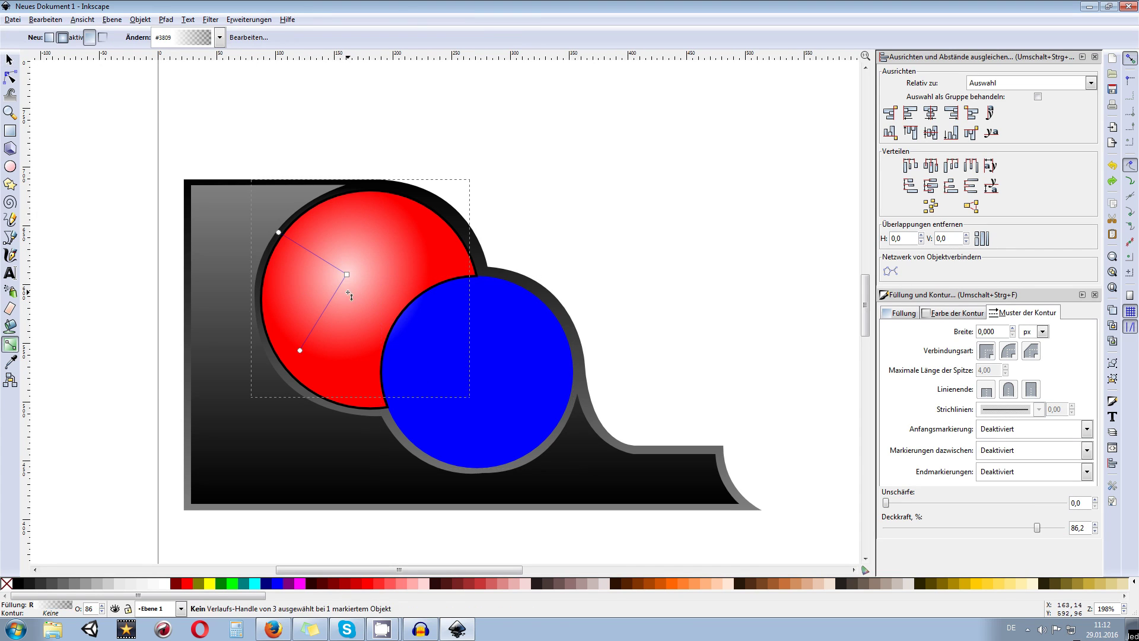
pyautogui.moveTo(346, 274)
pyautogui.mouseDown()
pyautogui.moveTo(331, 288)
pyautogui.moveTo(340, 270)
pyautogui.mouseUp()
pyautogui.moveTo(273, 228)
pyautogui.mouseDown()
pyautogui.moveTo(340, 255)
pyautogui.moveTo(287, 214)
pyautogui.mouseUp()
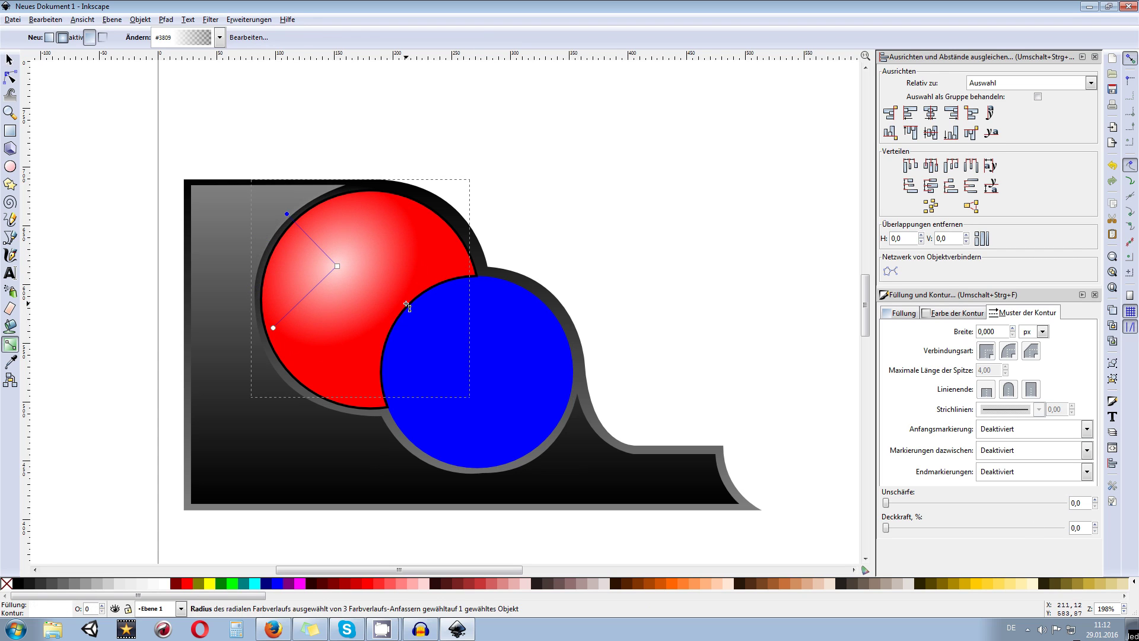
pyautogui.scroll(-2, 407, 305)
pyautogui.scroll(2, 433, 314)
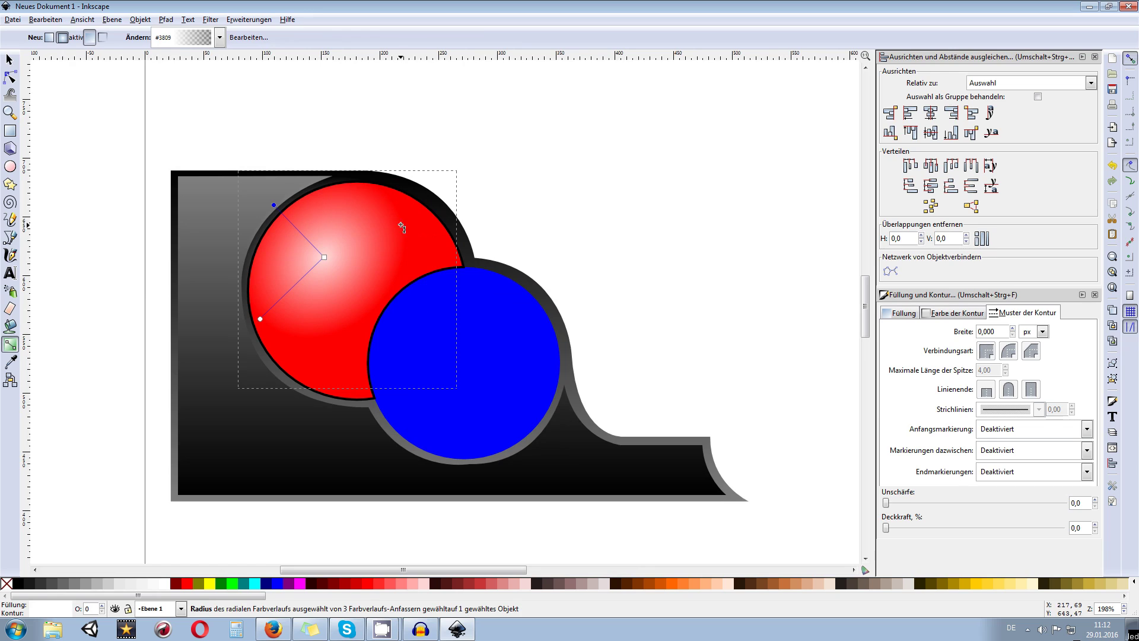
pyautogui.click(9, 59)
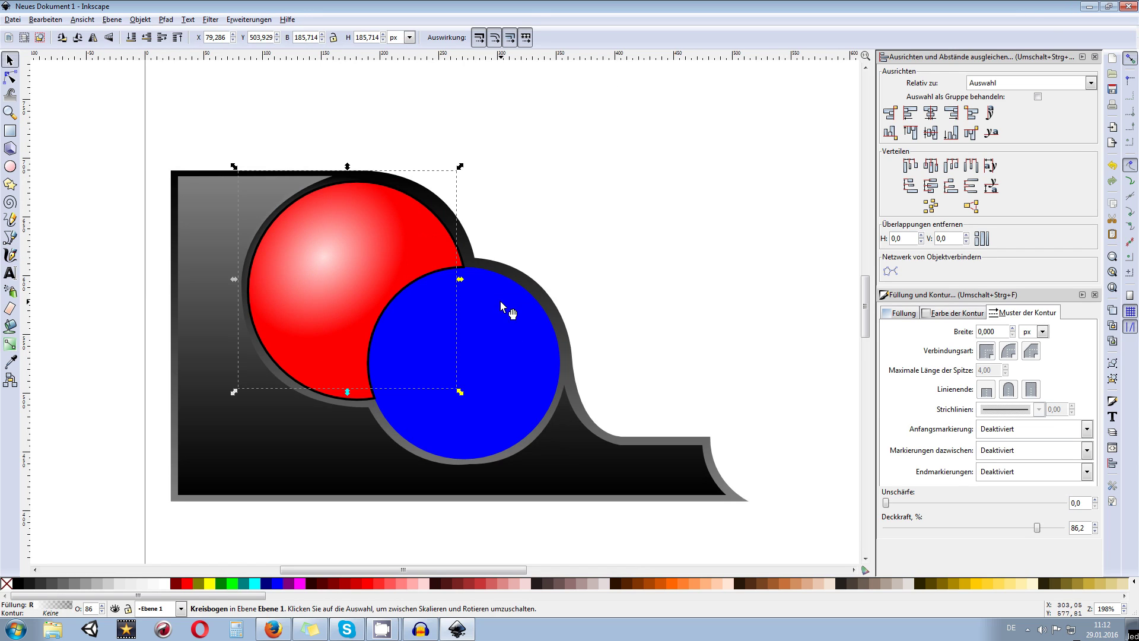
# - Fill the top blue circle with white and give it a radial gradient fading to transparent, centred slightly toward its upper left
pyautogui.click(496, 404)
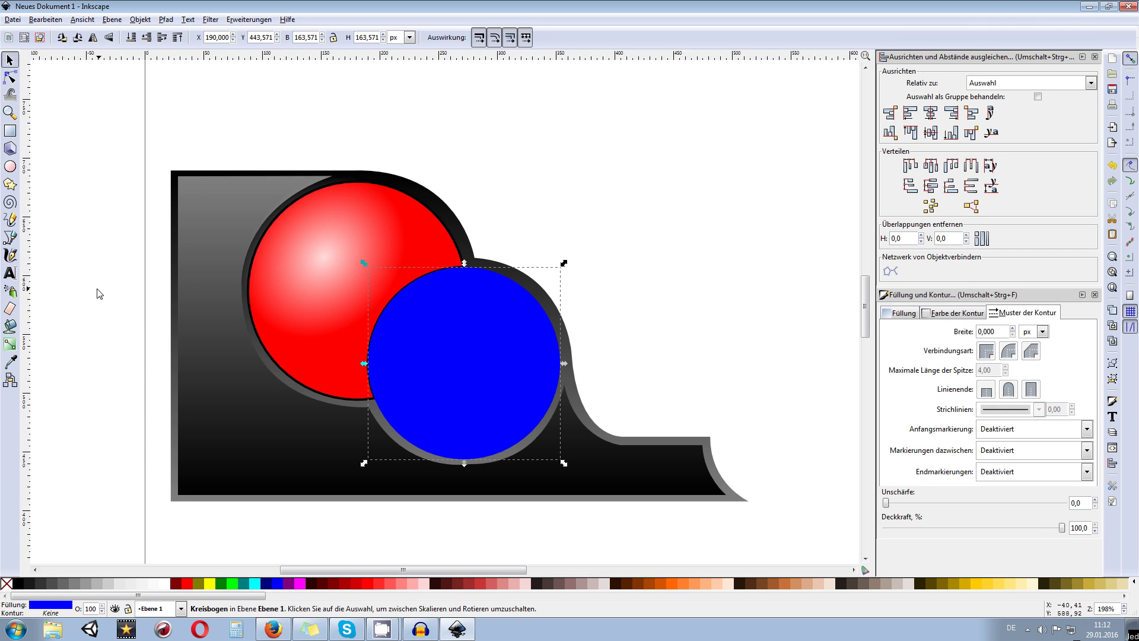
pyautogui.click(166, 583)
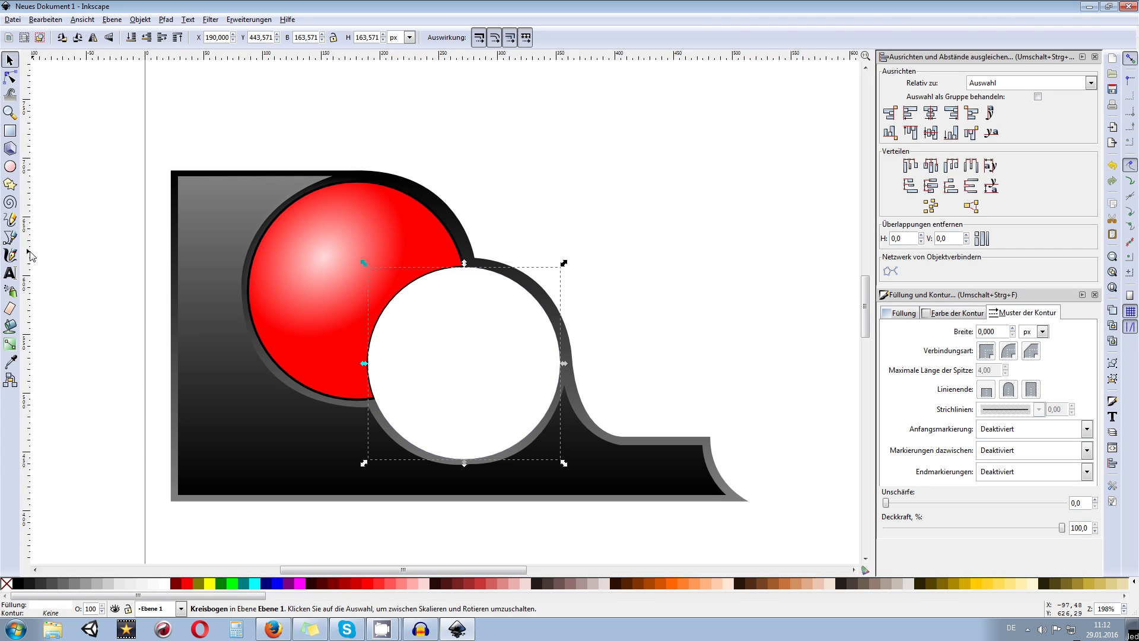
pyautogui.click(10, 344)
pyautogui.moveTo(453, 354); pyautogui.dragTo(403, 307)
pyautogui.moveTo(388, 423); pyautogui.dragTo(405, 399)
pyautogui.moveTo(452, 352); pyautogui.dragTo(441, 340)
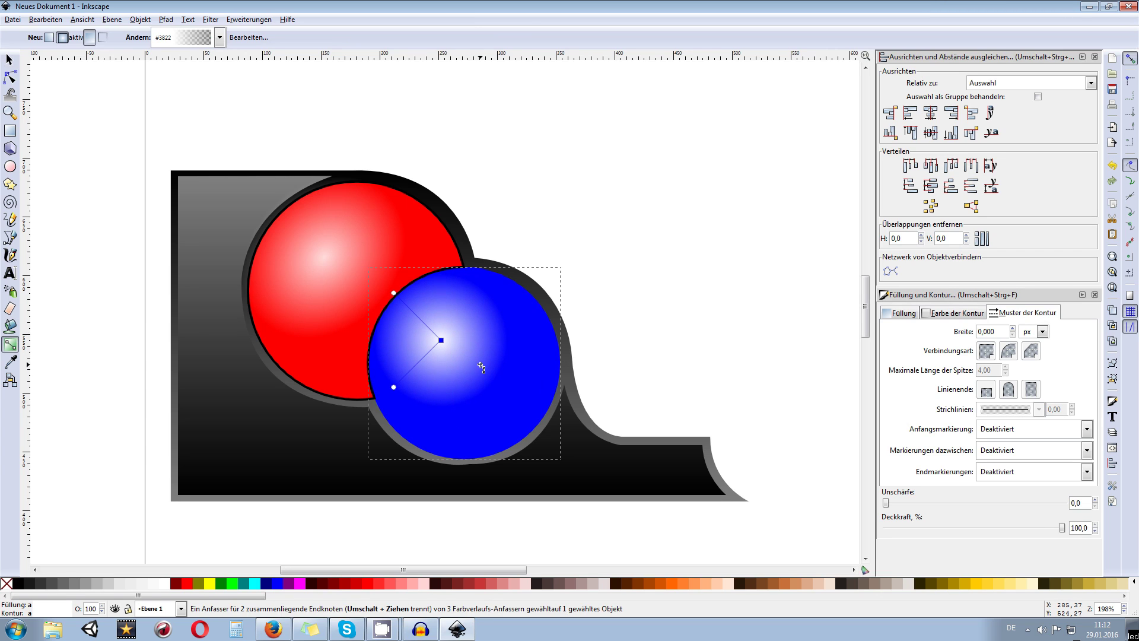
# - Move the white highlight circle sideways to the right so it no longer covers the blue circle beneath
pyautogui.scroll(-3, 482, 367)
pyautogui.scroll(3, 481, 366)
pyautogui.press('s')
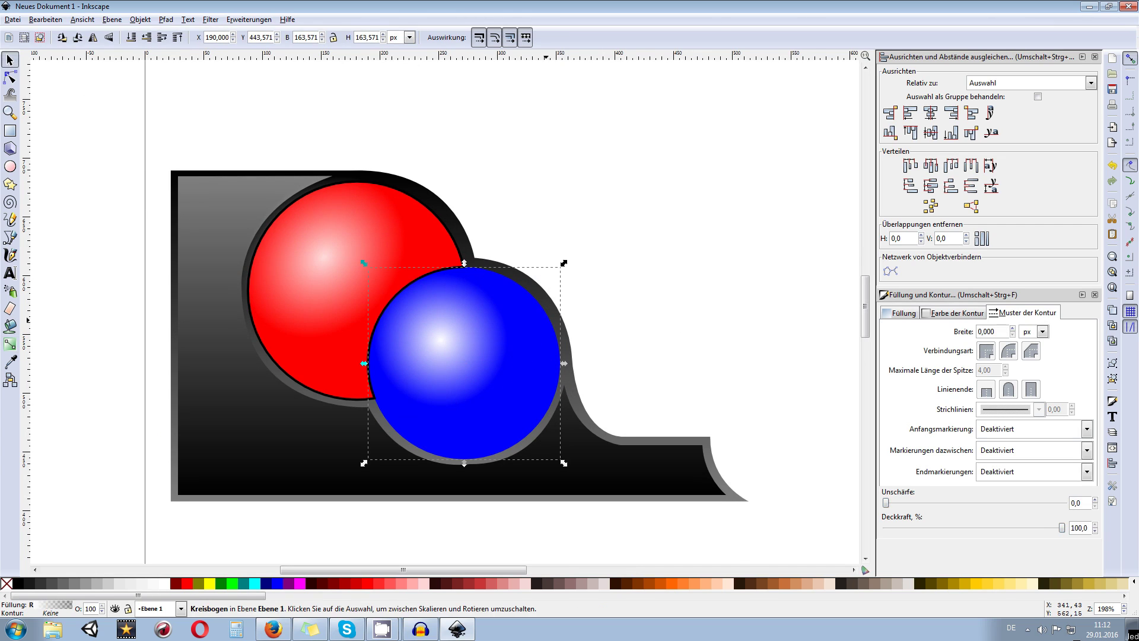
pyautogui.moveTo(550, 327); pyautogui.dragTo(656, 310)
# - Duplicate the blue circle and turn the copy into an unfilled outline with a black stroke
pyautogui.click(393, 355)
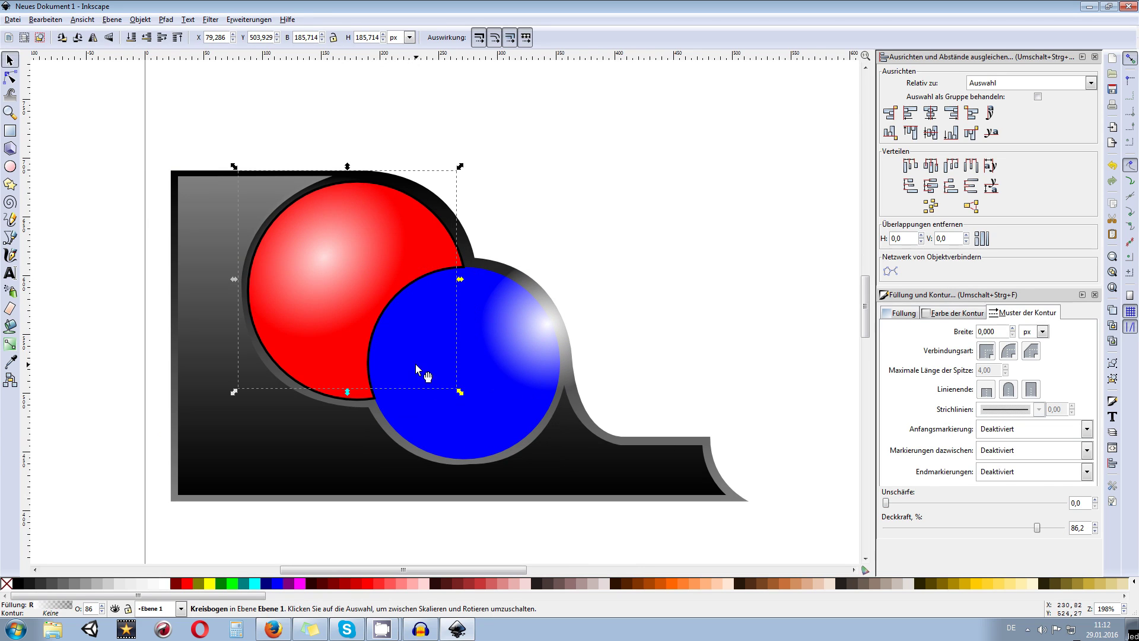
pyautogui.click(442, 414)
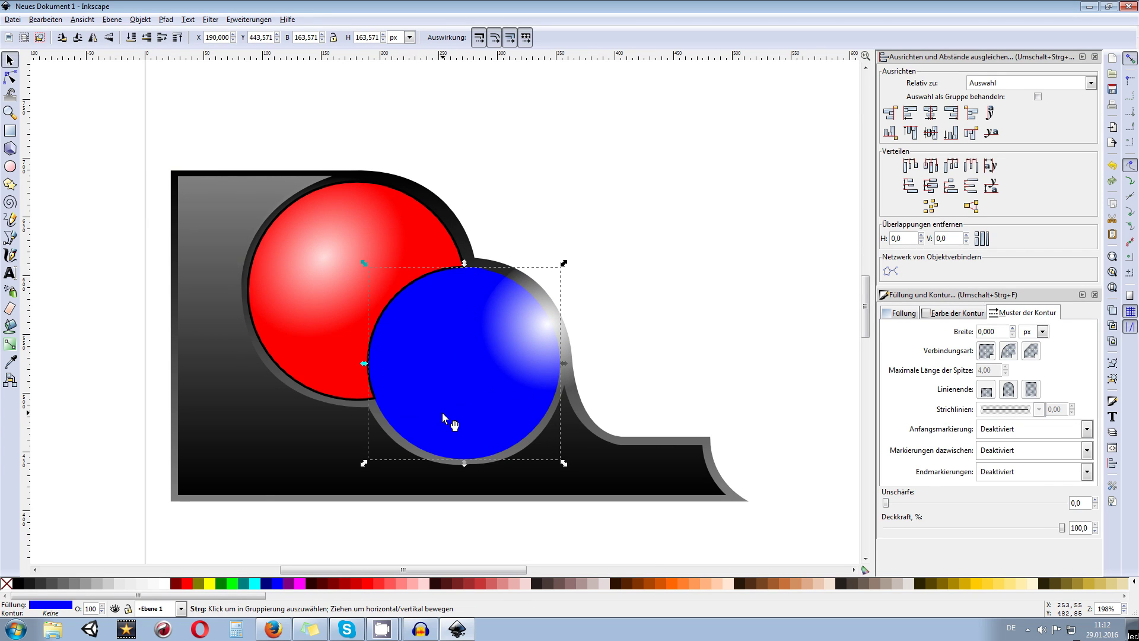
pyautogui.press('pageup')
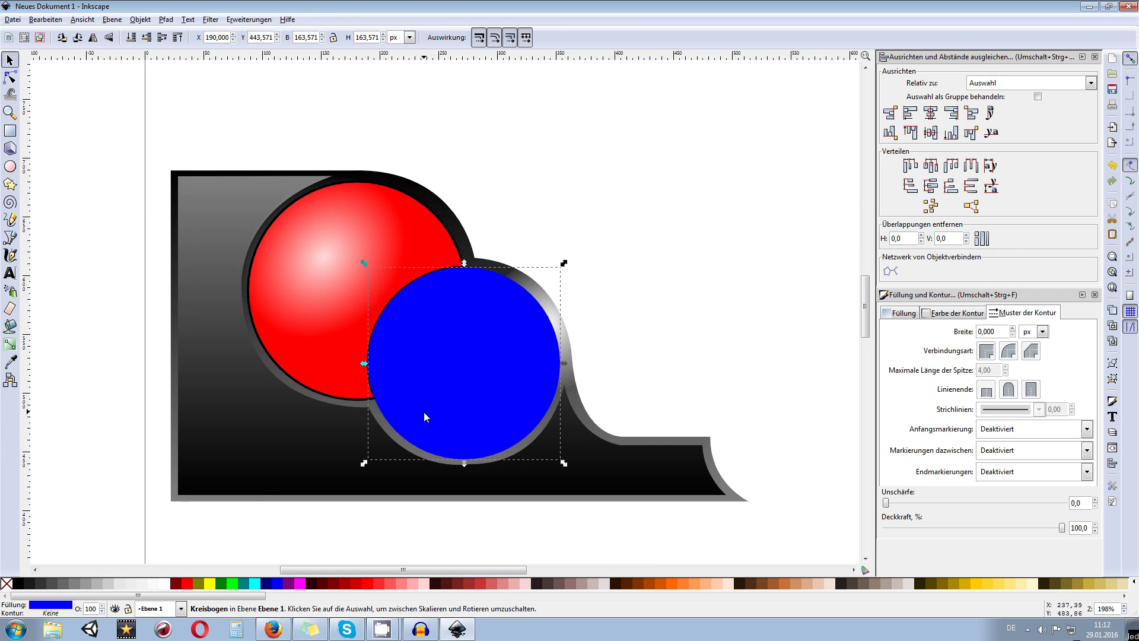
pyautogui.click(21, 588)
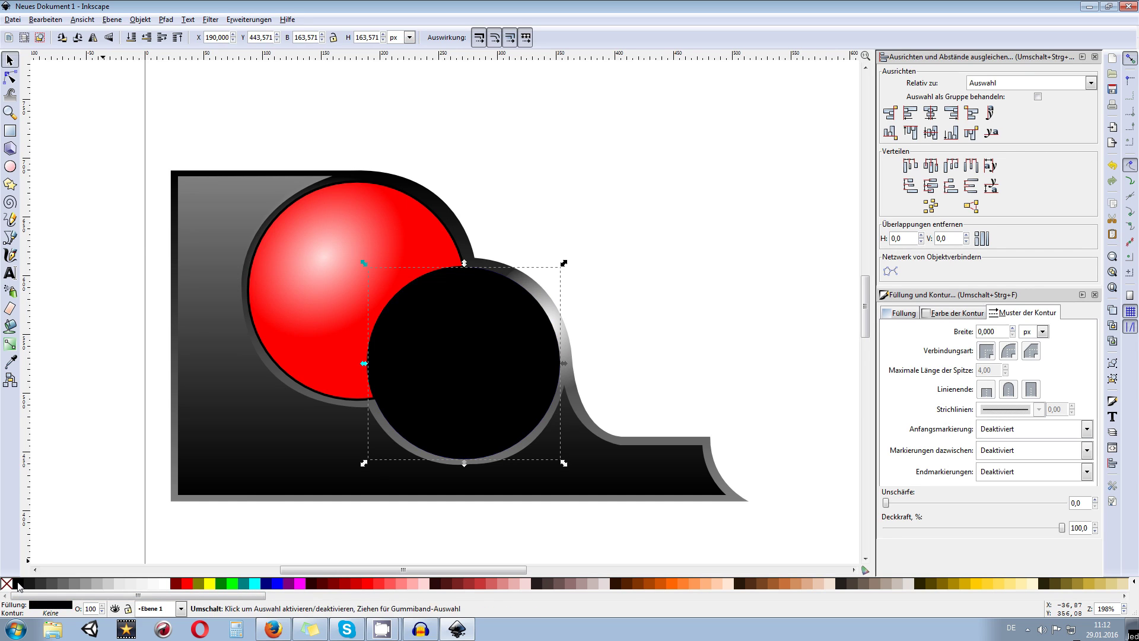
pyautogui.keyDown('shift'); pyautogui.click(20, 587); pyautogui.keyUp('shift')
pyautogui.click(7, 584)
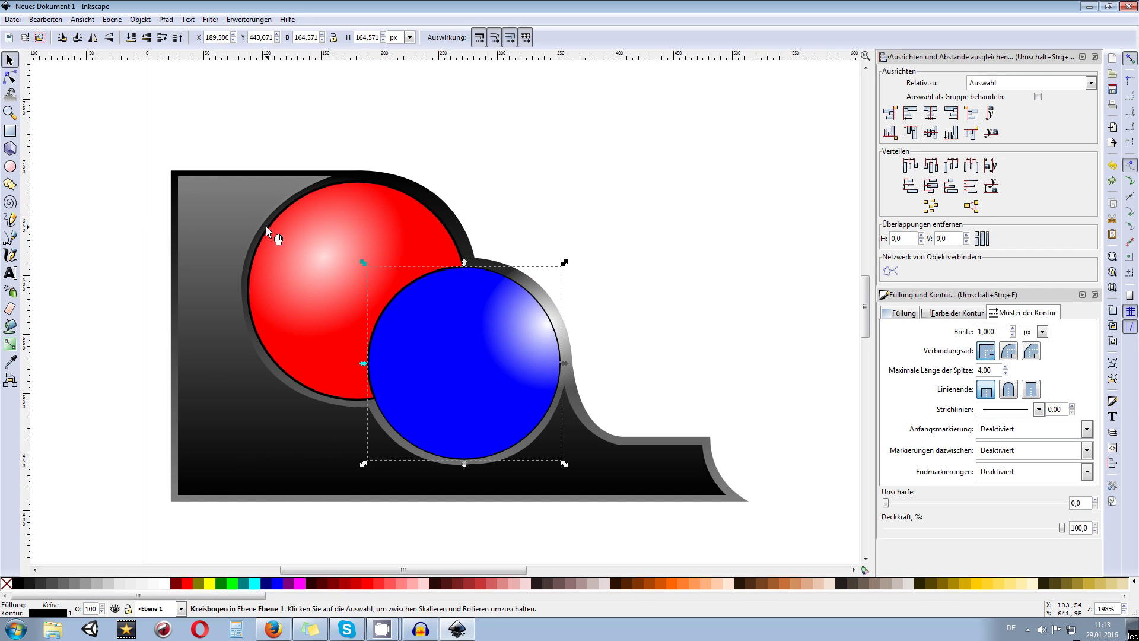
# - Compare the outlines of both balls and set the blue ball's outline width to 2 px
pyautogui.click(265, 363)
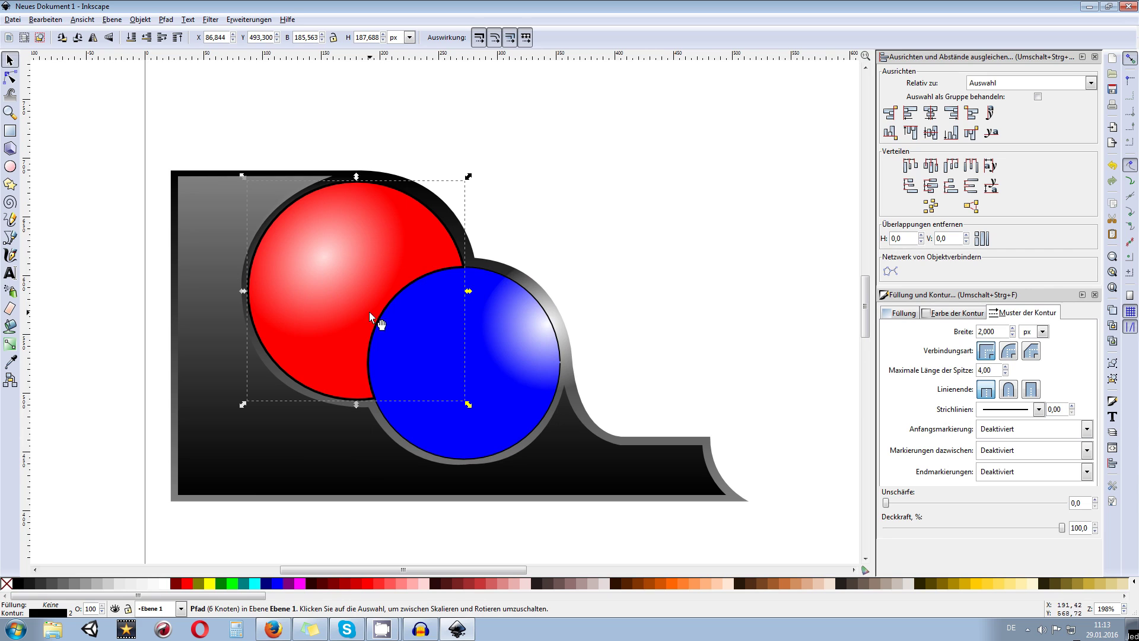
pyautogui.click(390, 421)
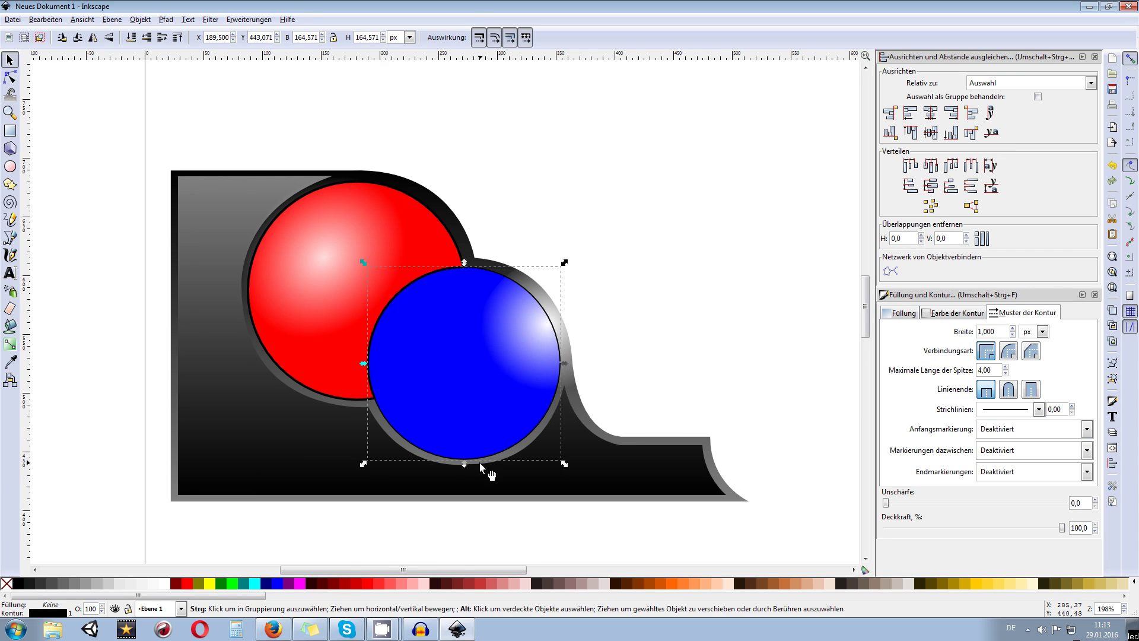
pyautogui.keyDown('ctrl'); pyautogui.scroll(2, 482, 463); pyautogui.keyUp('ctrl')
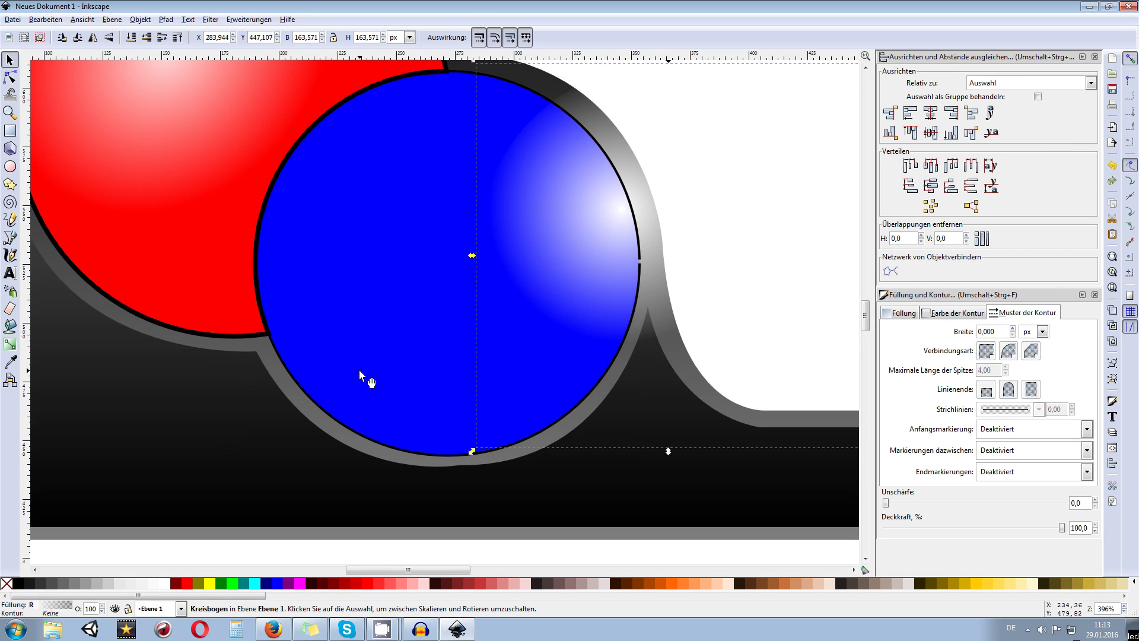
pyautogui.click(297, 383)
pyautogui.click(286, 370)
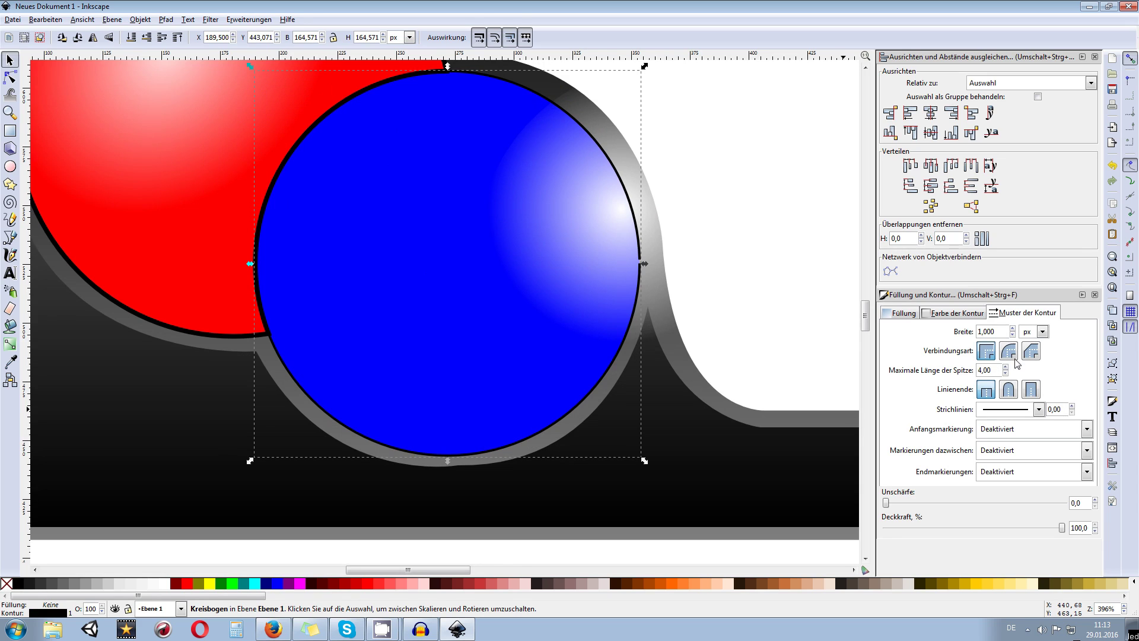
pyautogui.click(984, 331)
pyautogui.write('2')
pyautogui.press('Return')
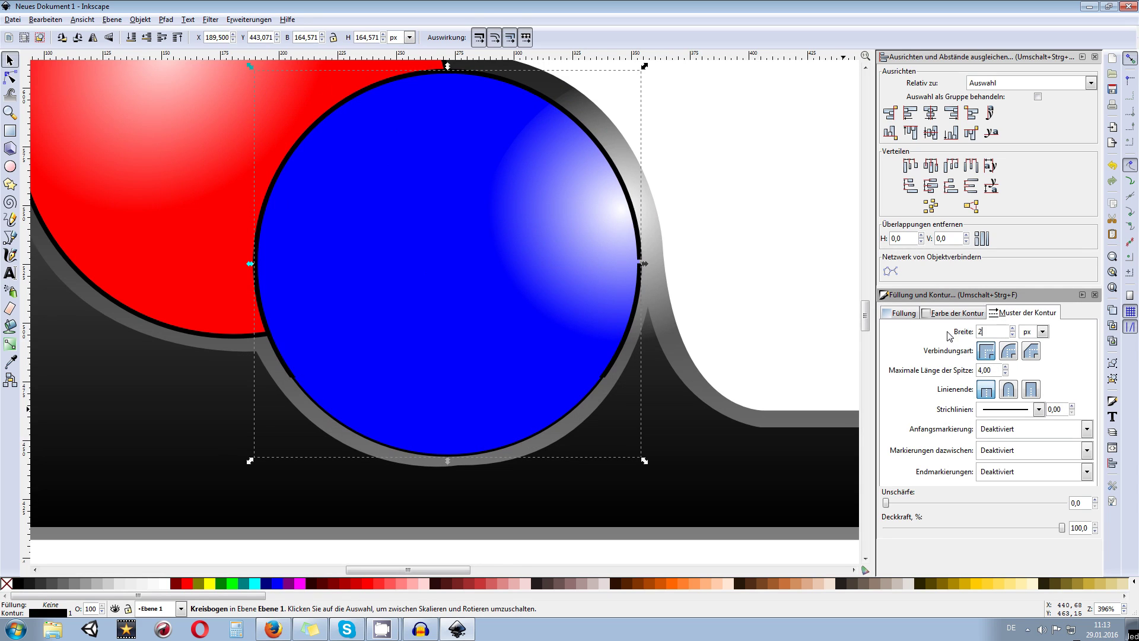
# - Move the white highlight circle back onto the blue ball so its glow sits toward the ball's upper left, and deselect it
pyautogui.press('-')
pyautogui.press('-')
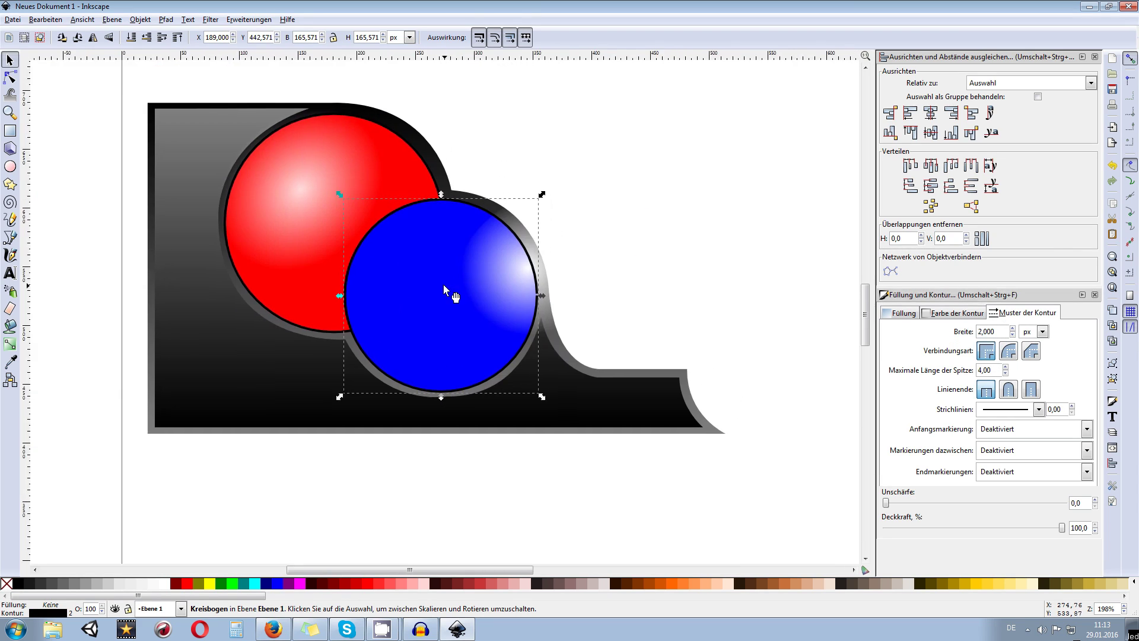
pyautogui.click(507, 283)
pyautogui.moveTo(530, 262); pyautogui.dragTo(410, 268)
pyautogui.click(651, 196)
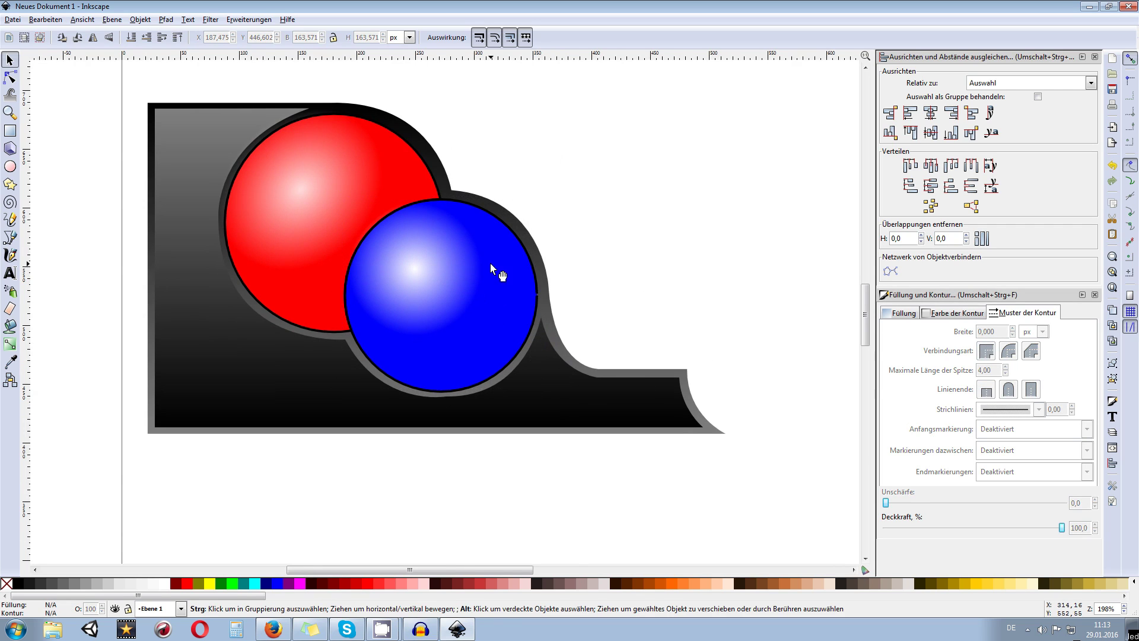
pyautogui.press('-')
pyautogui.press('-')
pyautogui.press('-')
pyautogui.press('-')
pyautogui.scroll(3, 505, 219)
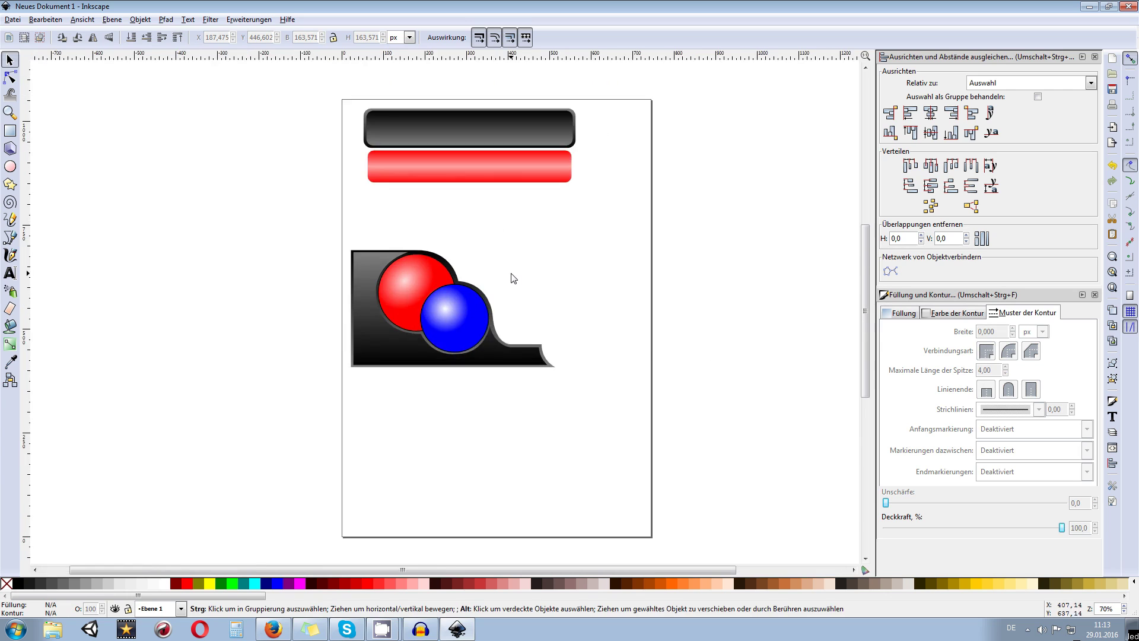
pyautogui.scroll(4, 498, 288)
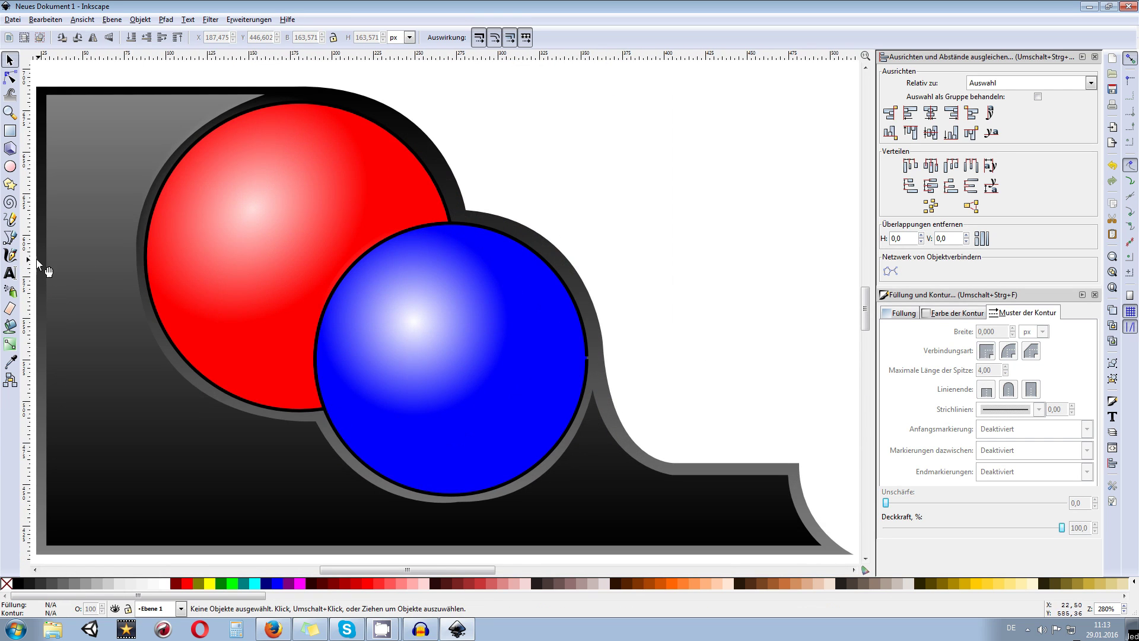
# - Draw a flat ellipse near the bottom of the blue ball and convert it from an arc segment to a whole ellipse
pyautogui.click(10, 237)
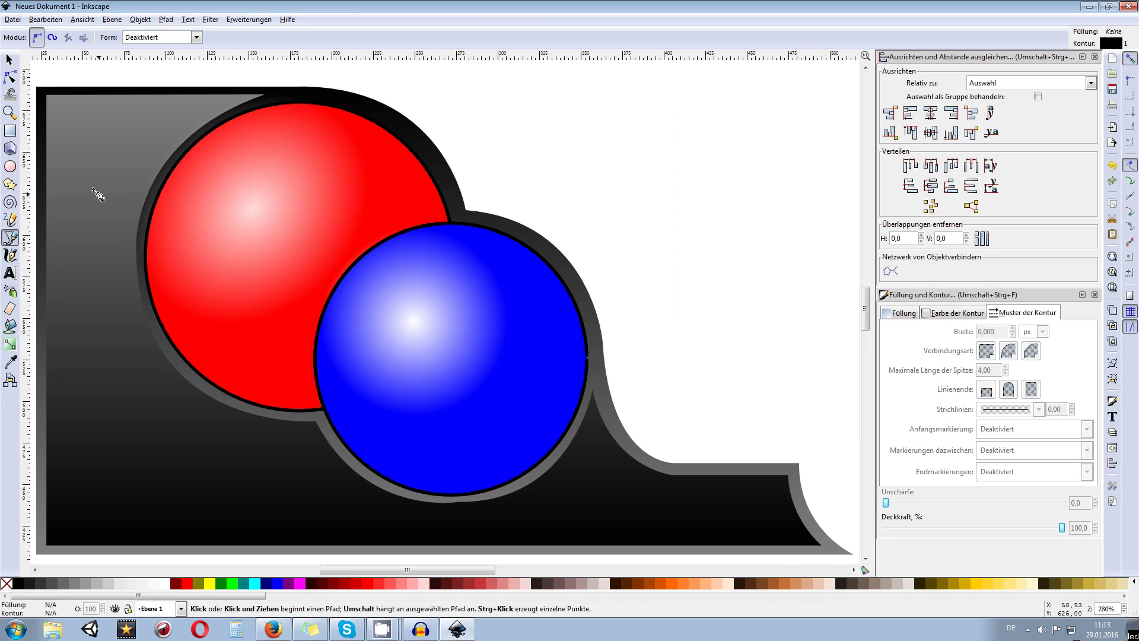
pyautogui.click(10, 167)
pyautogui.moveTo(404, 458); pyautogui.dragTo(502, 479)
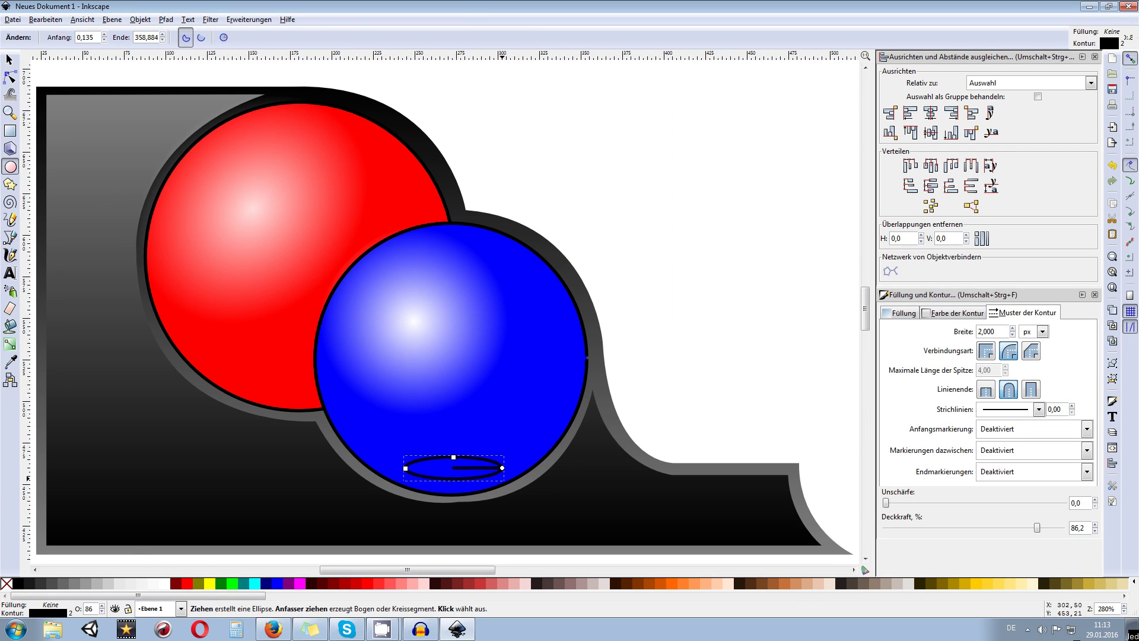
pyautogui.click(224, 37)
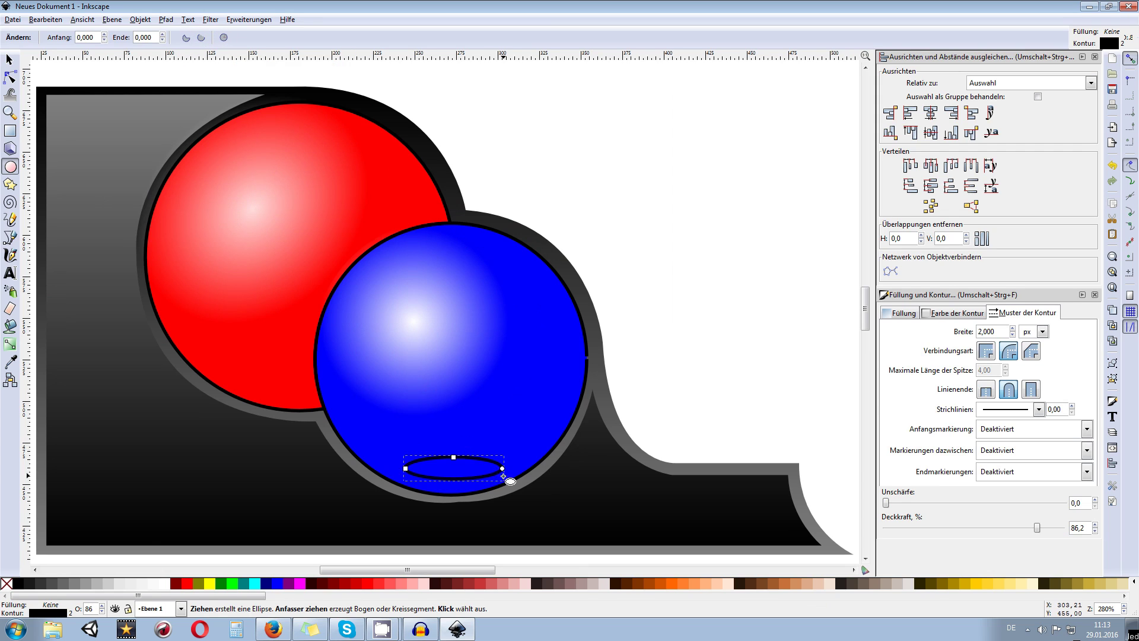
# - Fill the small ellipse on the blue ball with black and remove its stroke
pyautogui.scroll(-2, 503, 476)
pyautogui.hscroll(1, 503, 476)
pyautogui.click(25, 586)
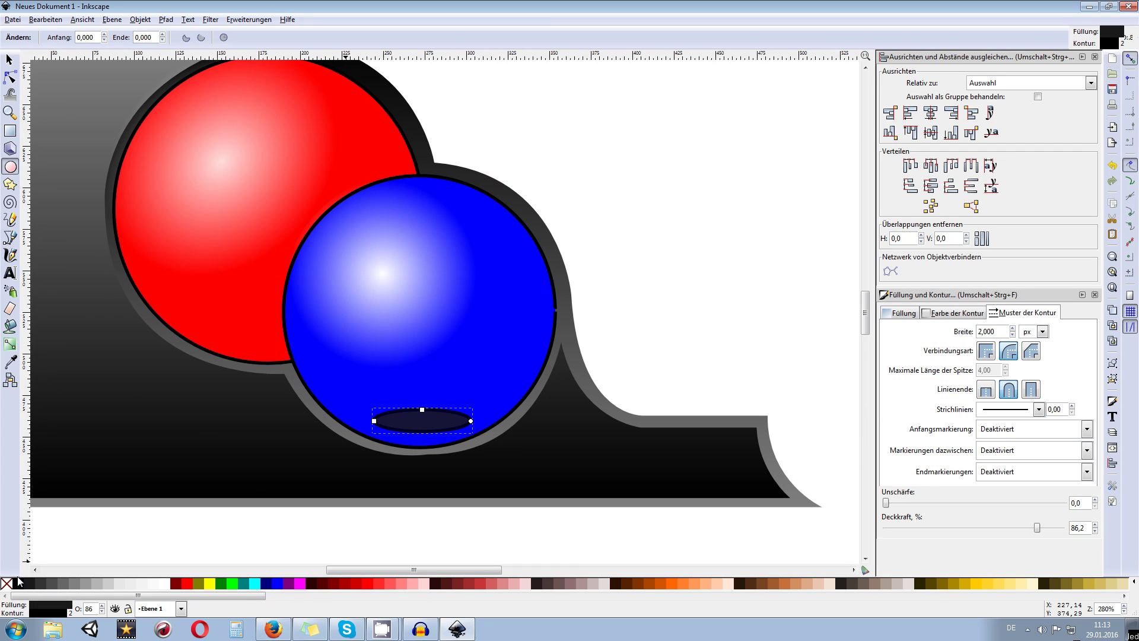
pyautogui.click(19, 584)
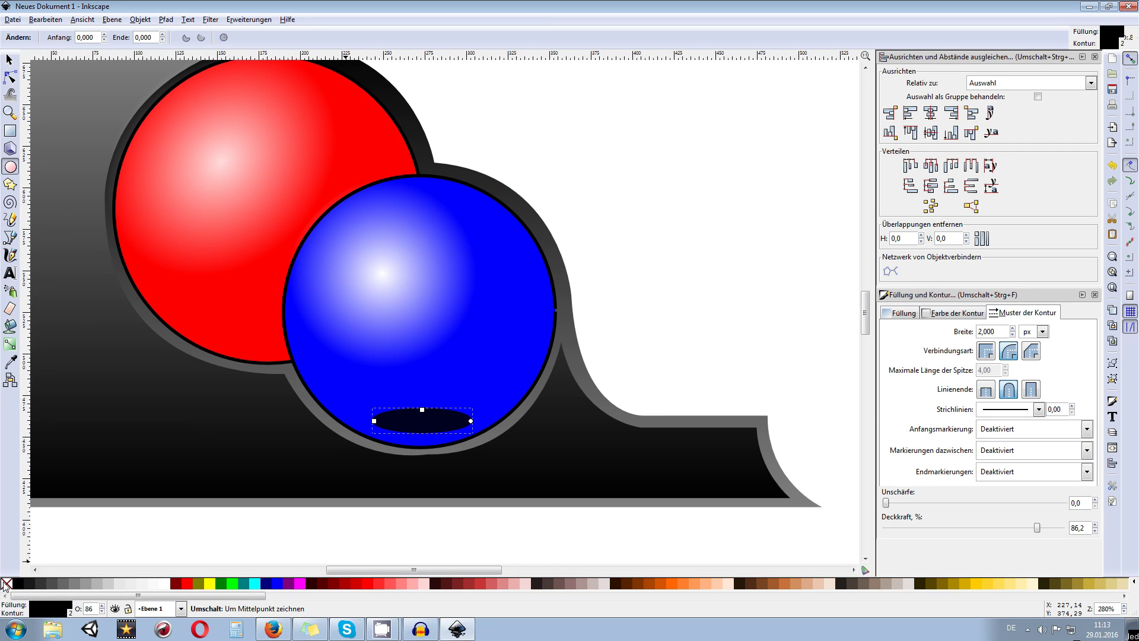
pyautogui.keyDown('shift'); pyautogui.click(6, 584); pyautogui.keyUp('shift')
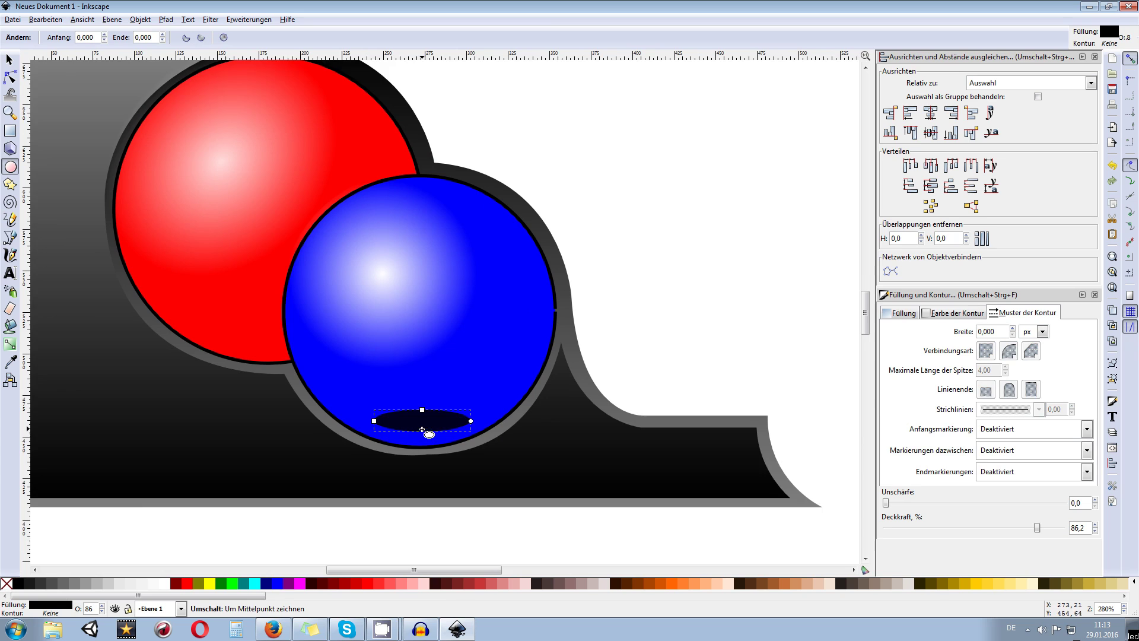
# - Lower the opacity of the black ellipse on the blue ball to 48.1%
pyautogui.scroll(-2, 428, 432)
pyautogui.scroll(4, 448, 376)
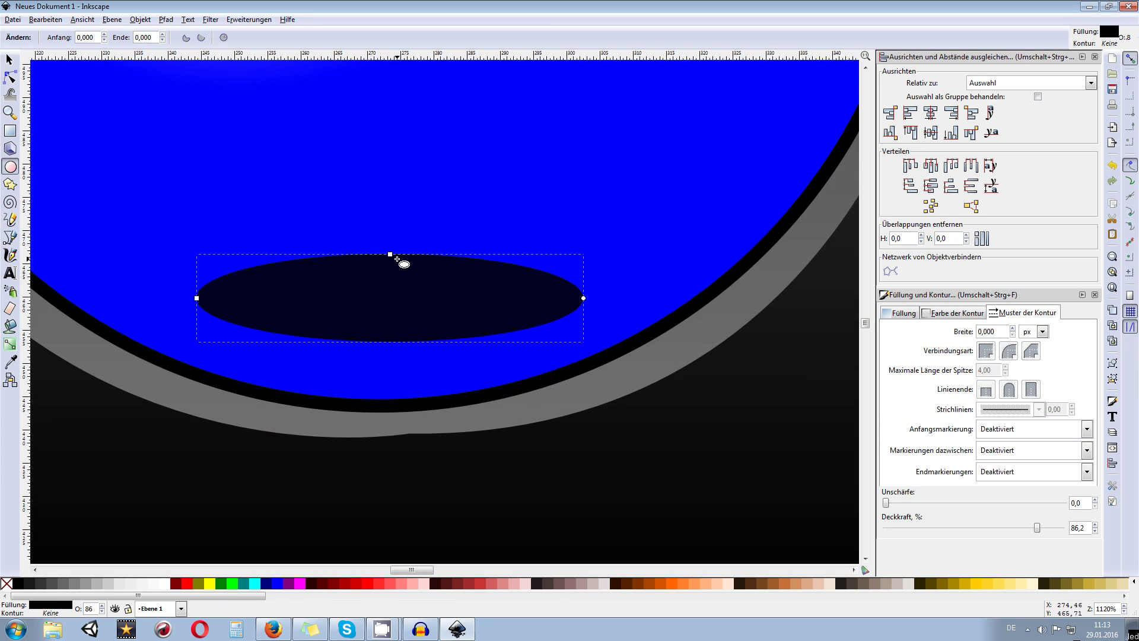
pyautogui.scroll(-3, 397, 246)
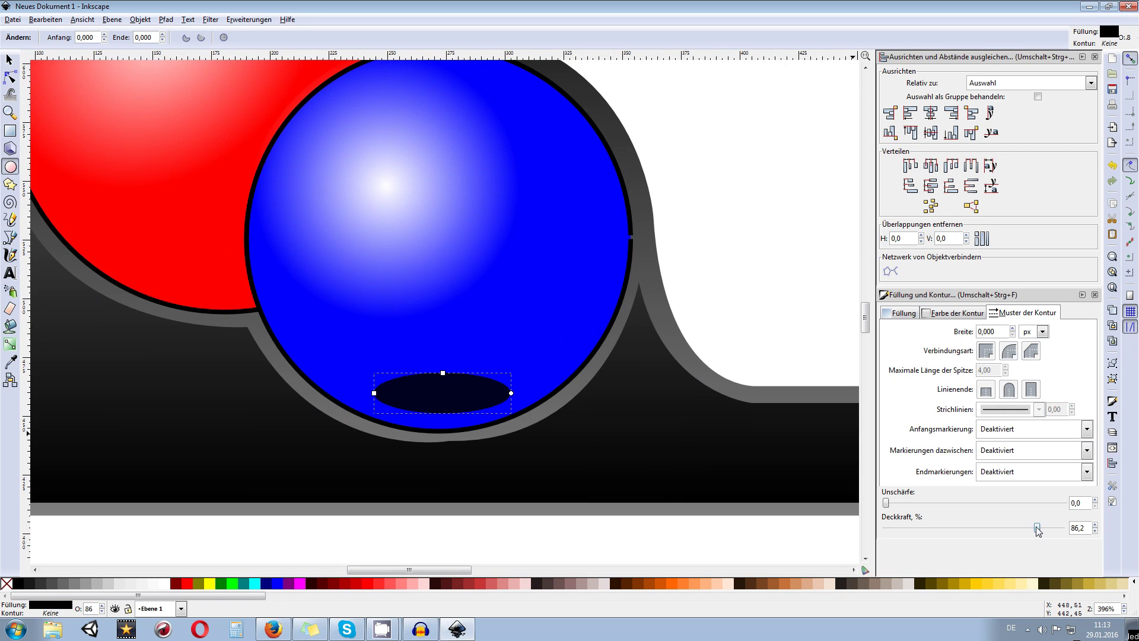
pyautogui.moveTo(1037, 529); pyautogui.dragTo(971, 528)
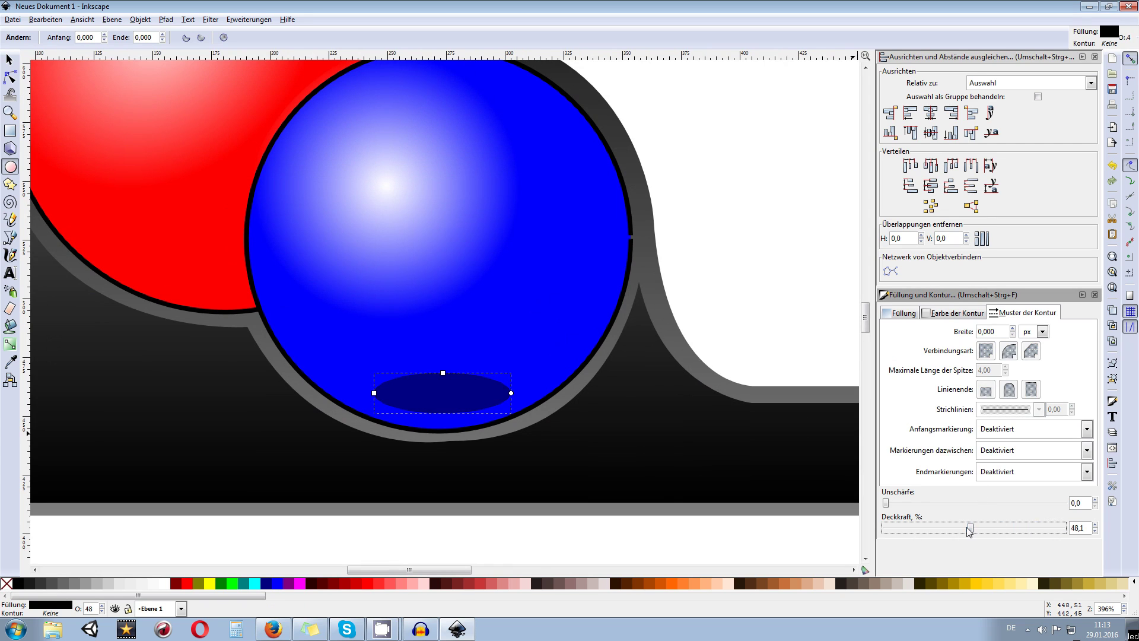
# - Draw a second flat, semi-transparent black ellipse across the lower part of the red ball, slightly overlapping the blue ball
pyautogui.scroll(-3, 601, 324)
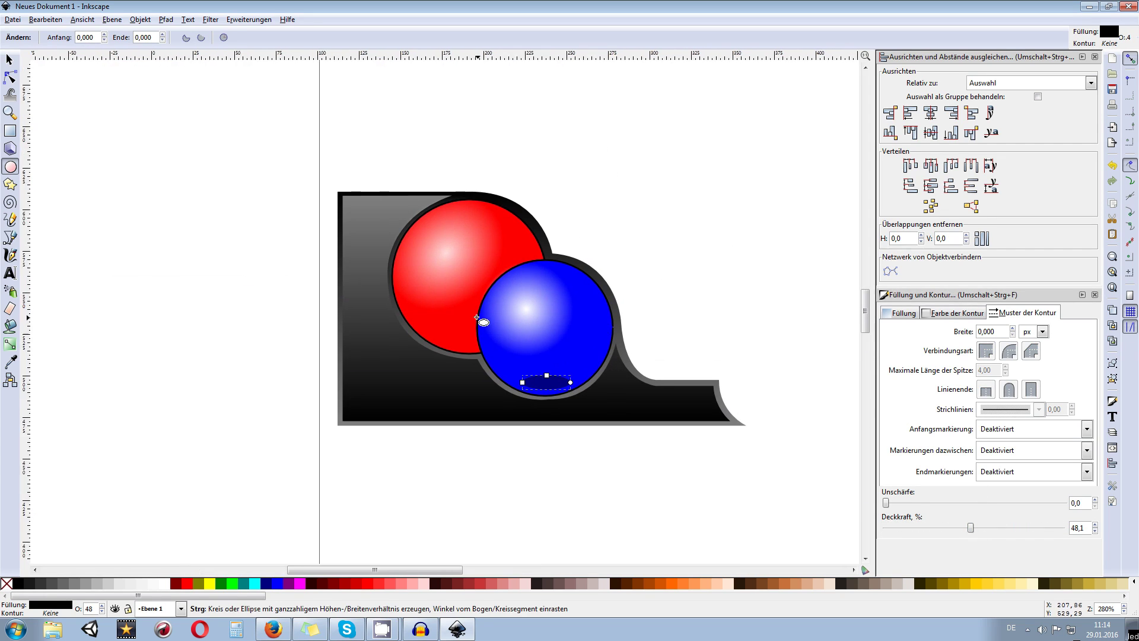
pyautogui.scroll(2, 483, 323)
pyautogui.moveTo(397, 340)
pyautogui.mouseDown()
pyautogui.moveTo(519, 371)
pyautogui.moveTo(469, 370)
pyautogui.moveTo(541, 373)
pyautogui.moveTo(513, 374)
pyautogui.mouseUp()
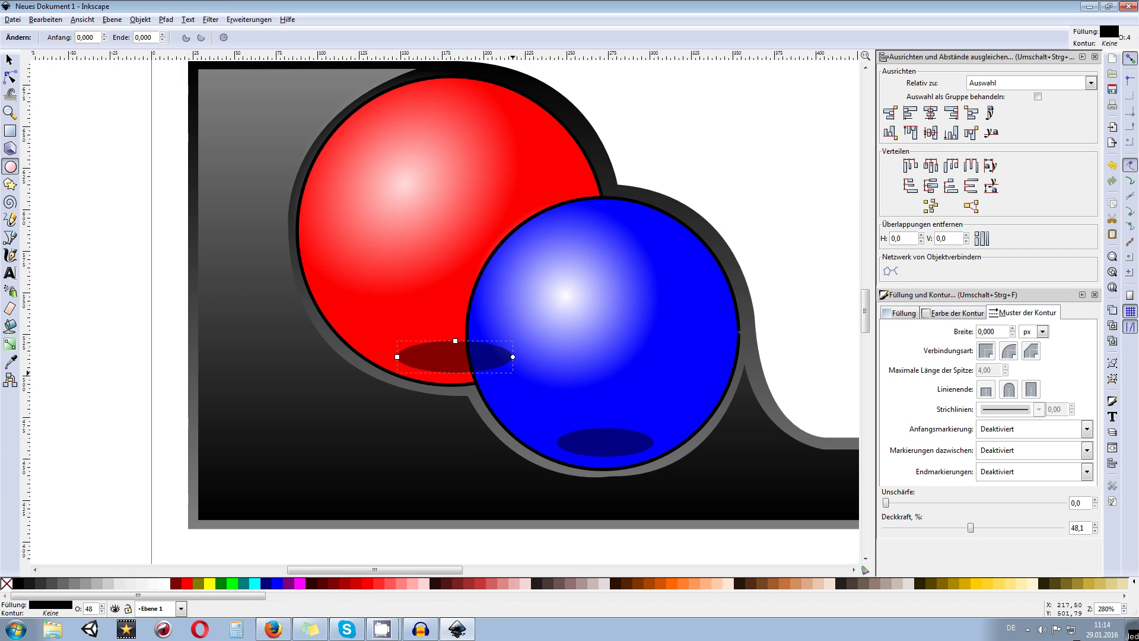
pyautogui.scroll(2, 490, 387)
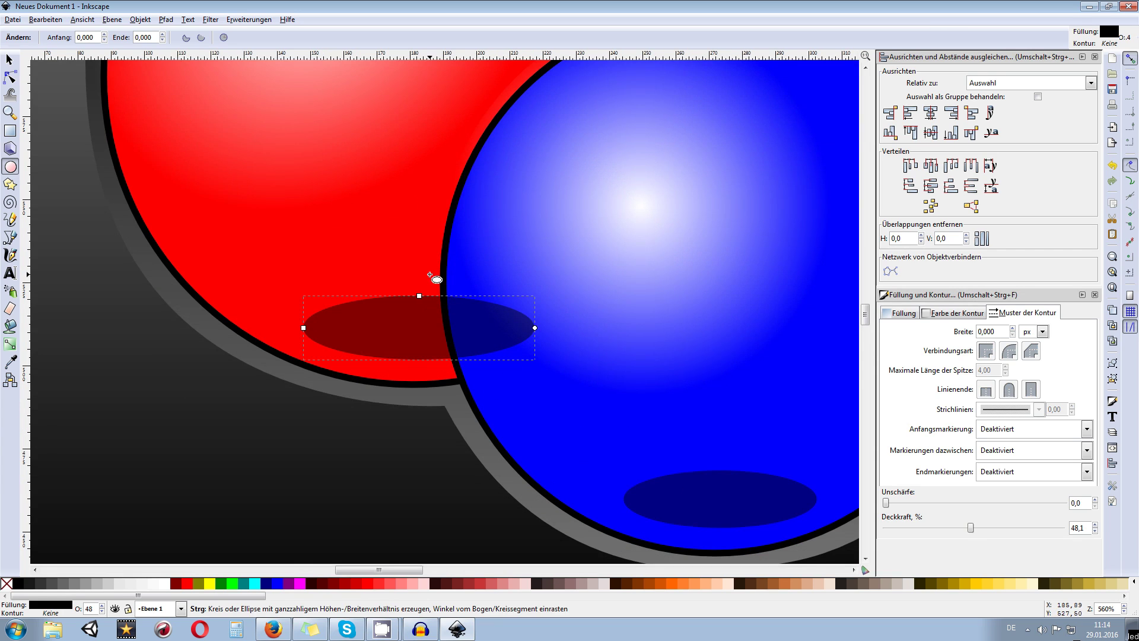
pyautogui.scroll(-2, 489, 330)
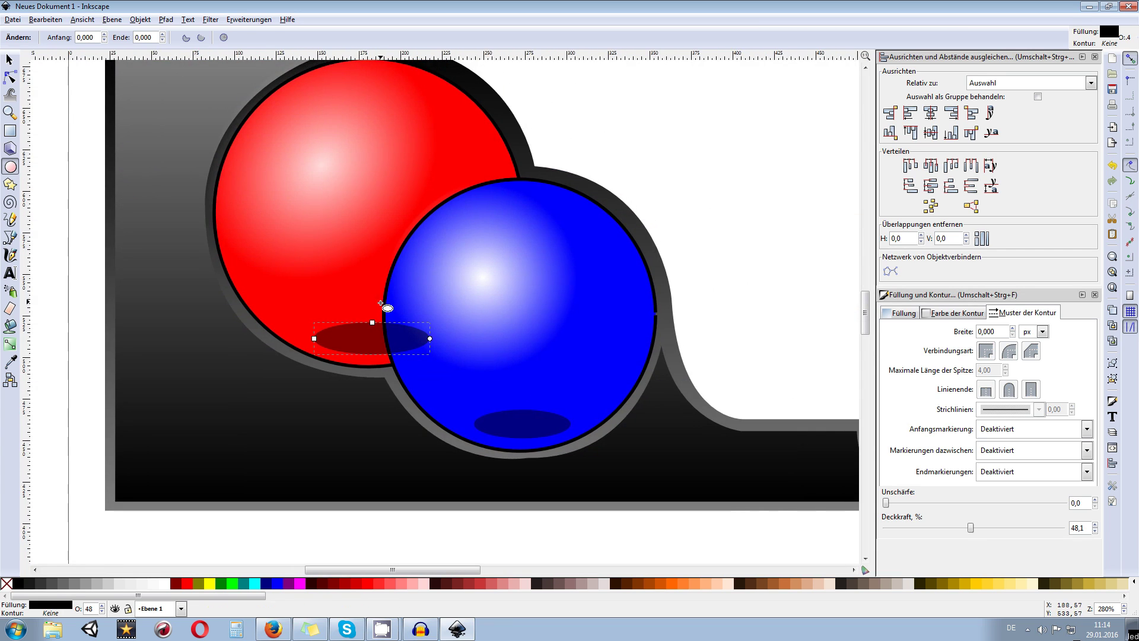
pyautogui.scroll(4, 371, 327)
pyautogui.scroll(-3, 400, 389)
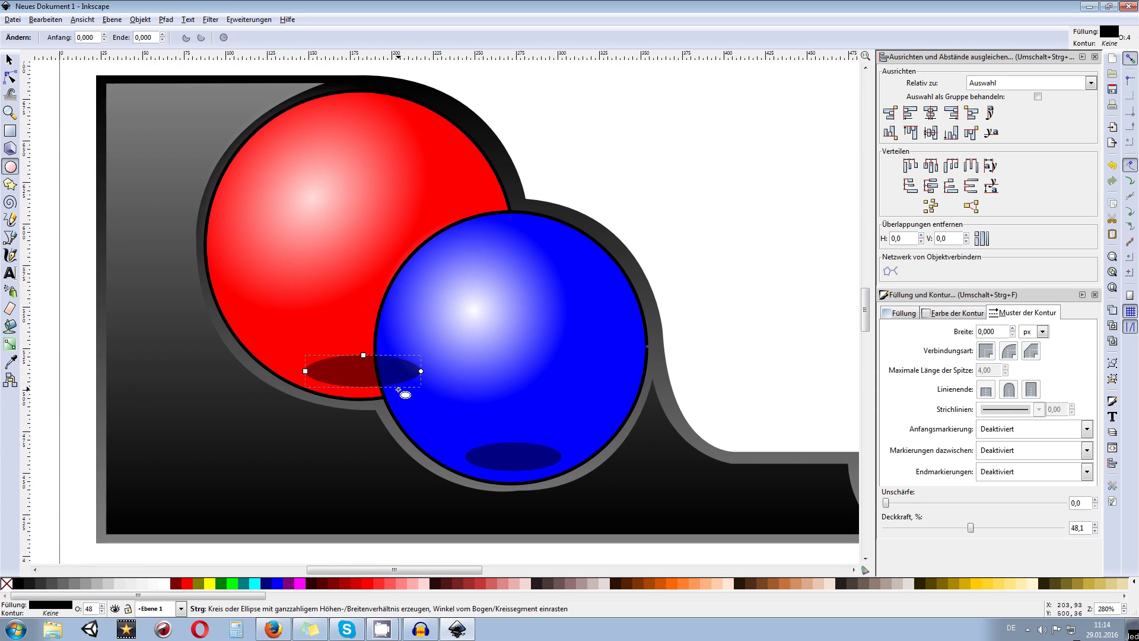
pyautogui.scroll(2, 399, 389)
pyautogui.click(9, 60)
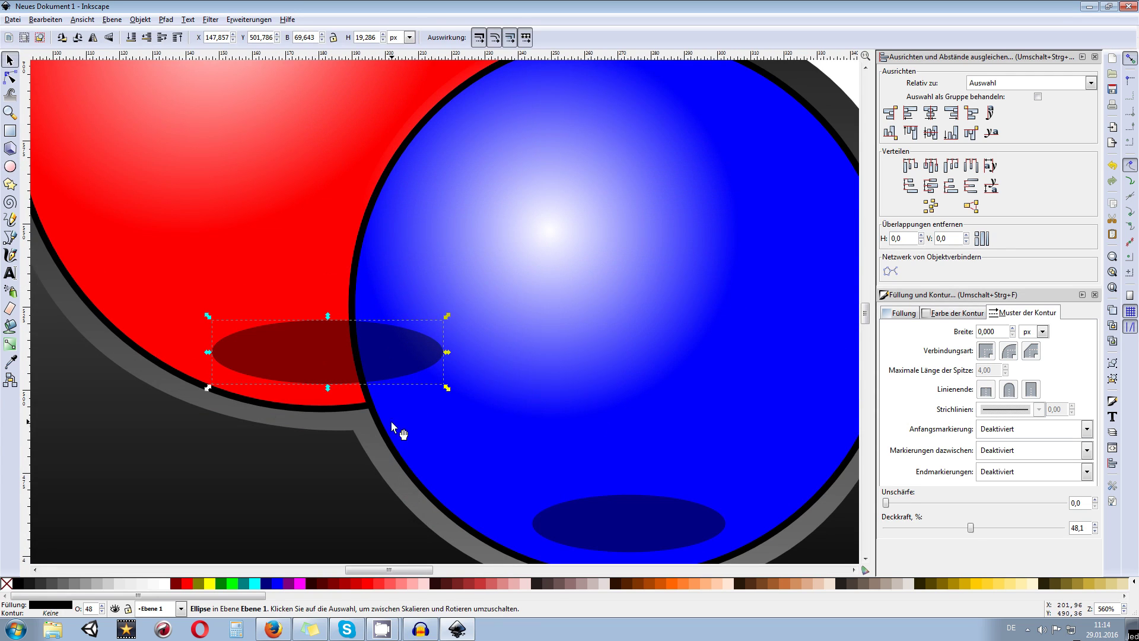
pyautogui.click(392, 423)
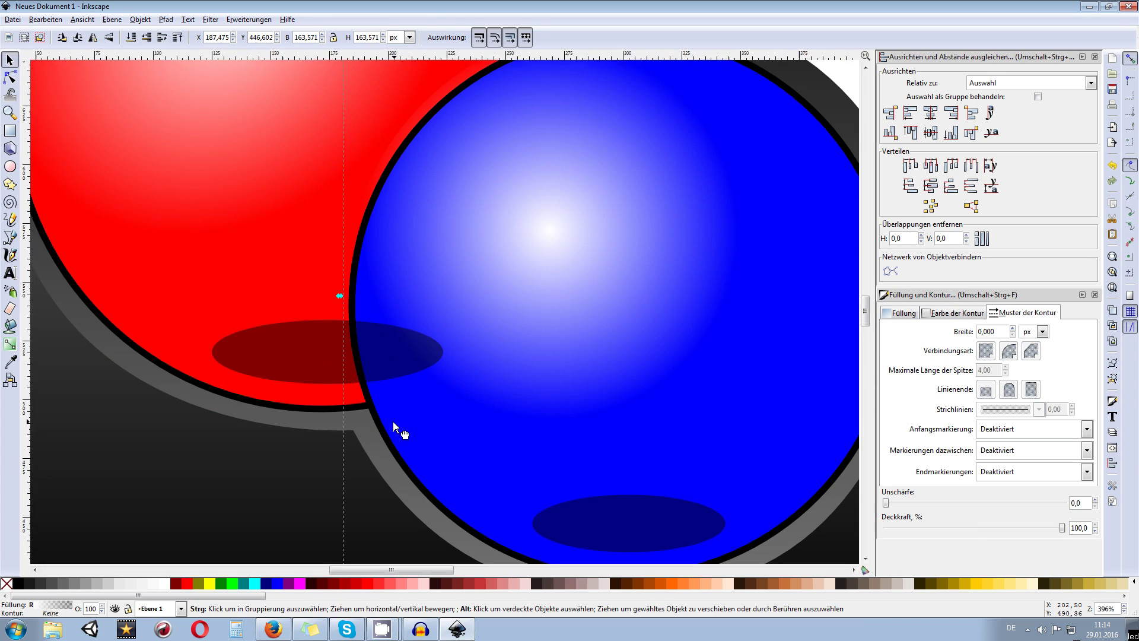
pyautogui.scroll(-2, 393, 421)
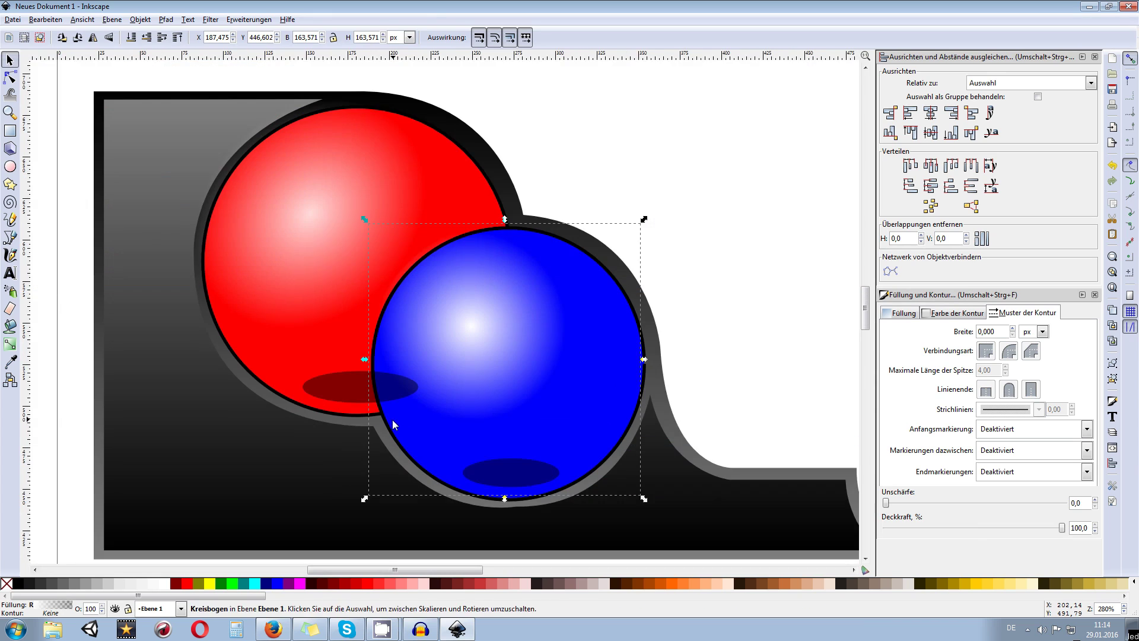
pyautogui.press('Delete')
# - Duplicate the solid blue circle of the blue ball and raise the copy to the front of the drawing
pyautogui.click(641, 356)
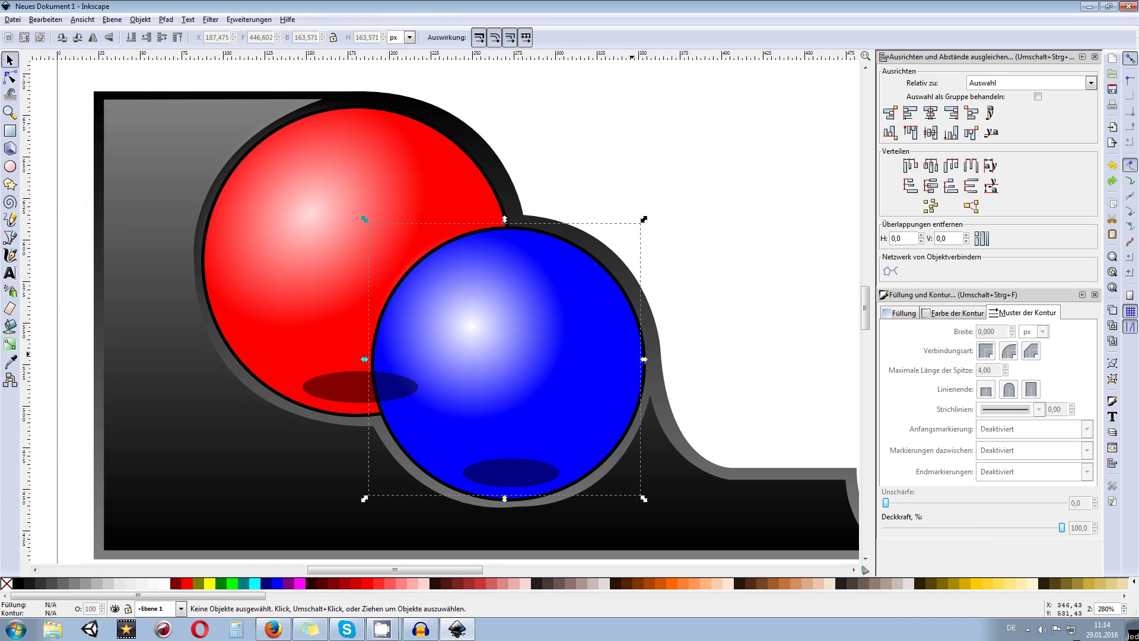
pyautogui.scroll(4, 642, 379)
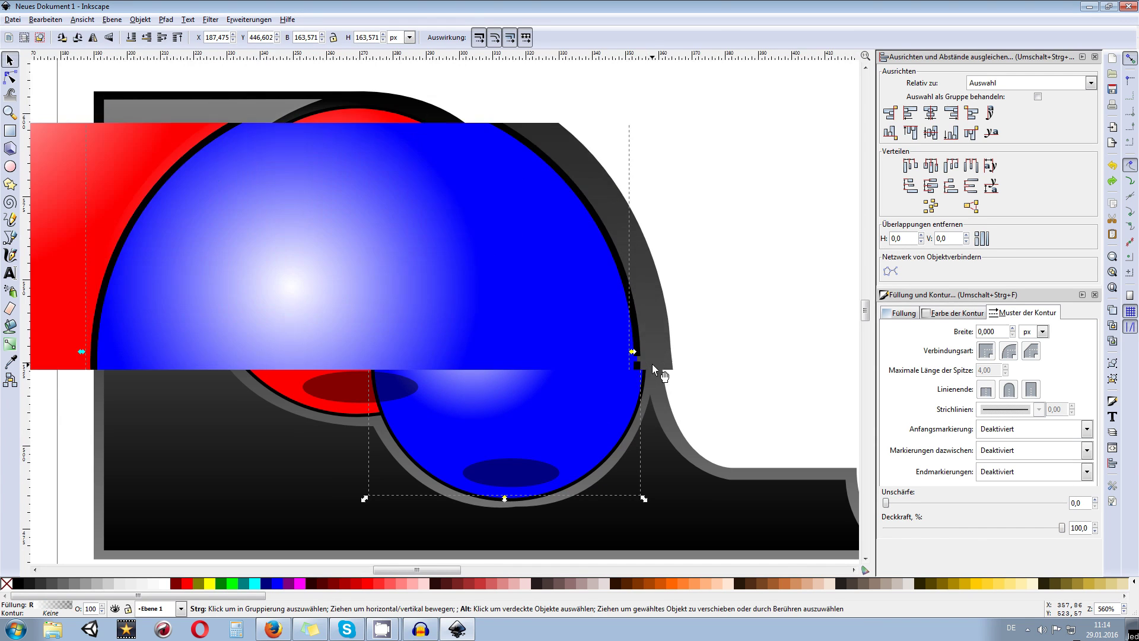
pyautogui.click(623, 359)
pyautogui.scroll(-5, 582, 353)
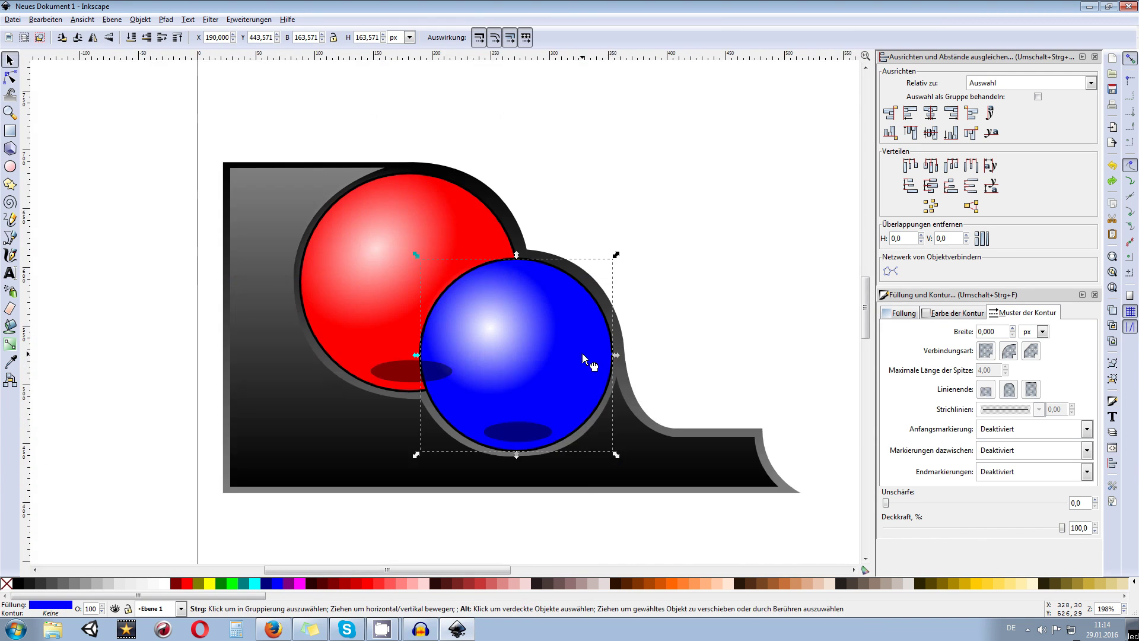
pyautogui.scroll(2, 593, 305)
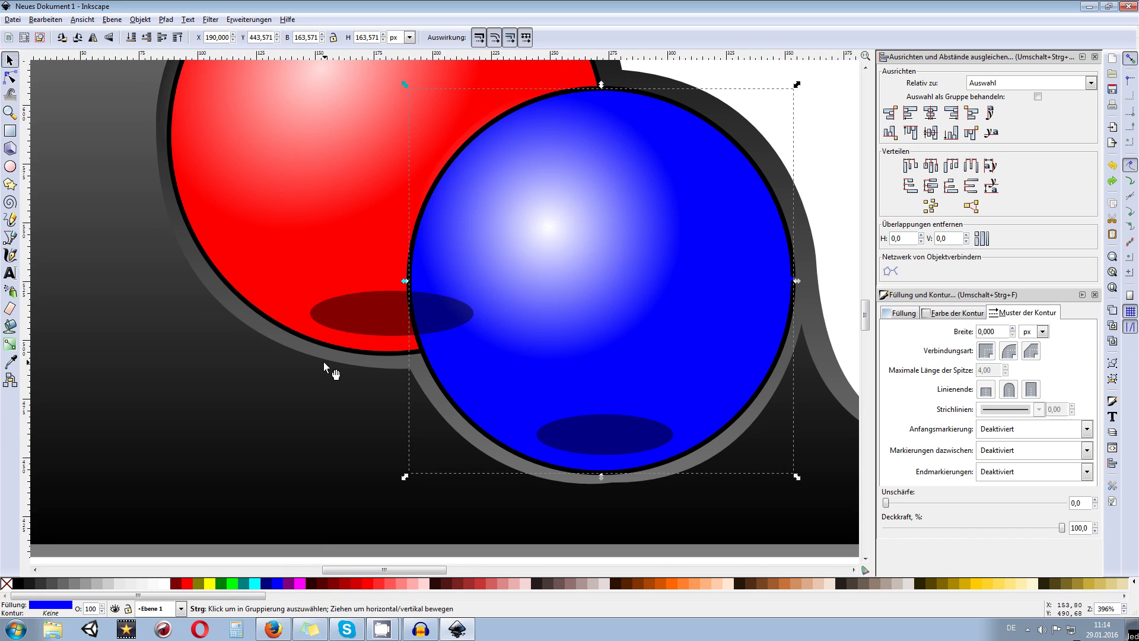
pyautogui.press('Home')
# - Subtract the front blue circle copy from the dark ellipse on the red ball, cutting away the part that overlaps the blue ball
pyautogui.click(361, 308)
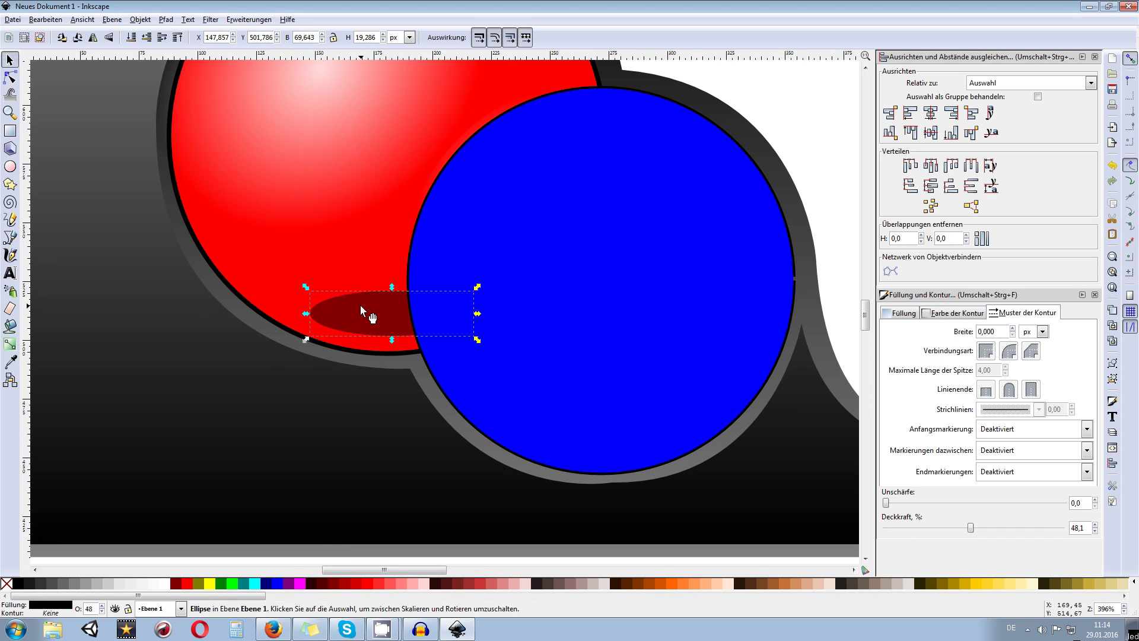
pyautogui.keyDown('shift'); pyautogui.click(439, 236); pyautogui.keyUp('shift')
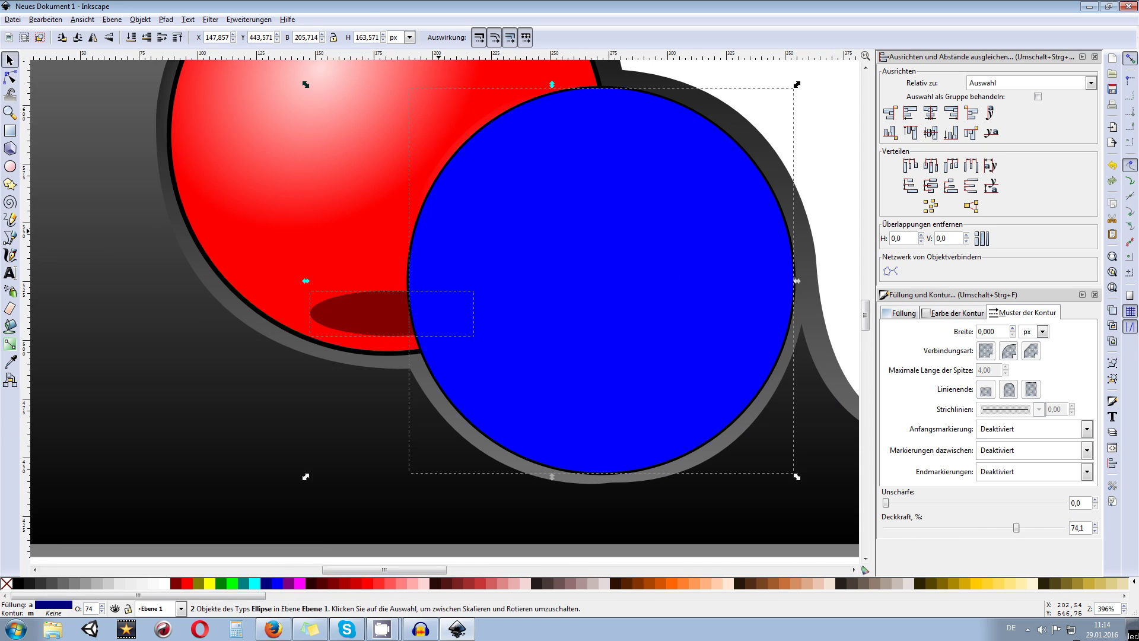
pyautogui.click(166, 20)
pyautogui.click(186, 104)
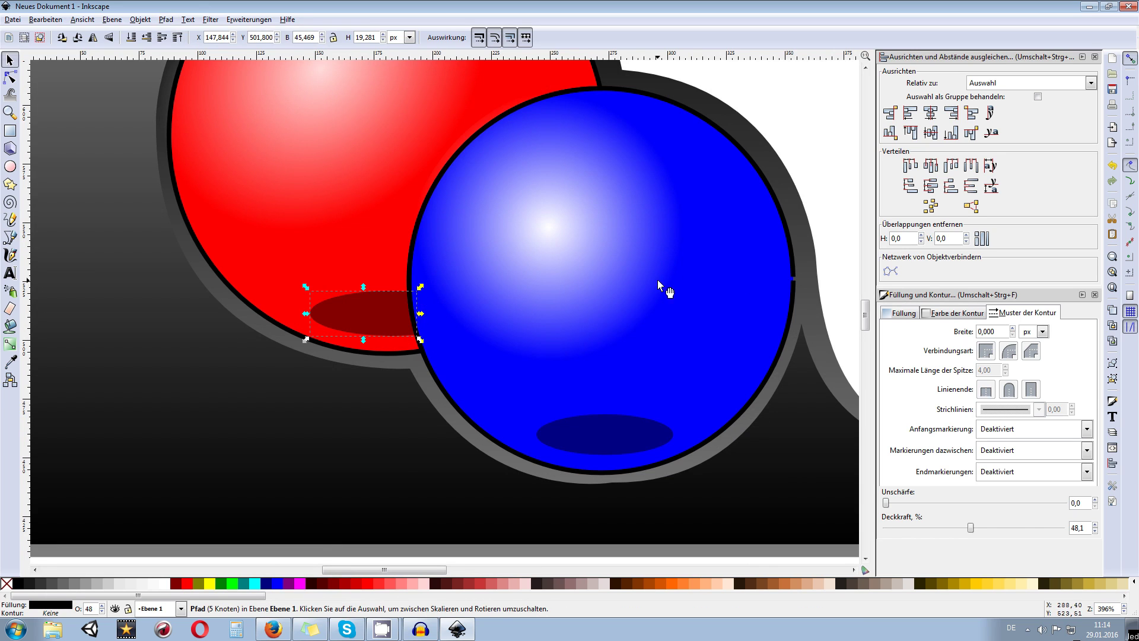
pyautogui.press('Escape')
pyautogui.scroll(-2, 754, 151)
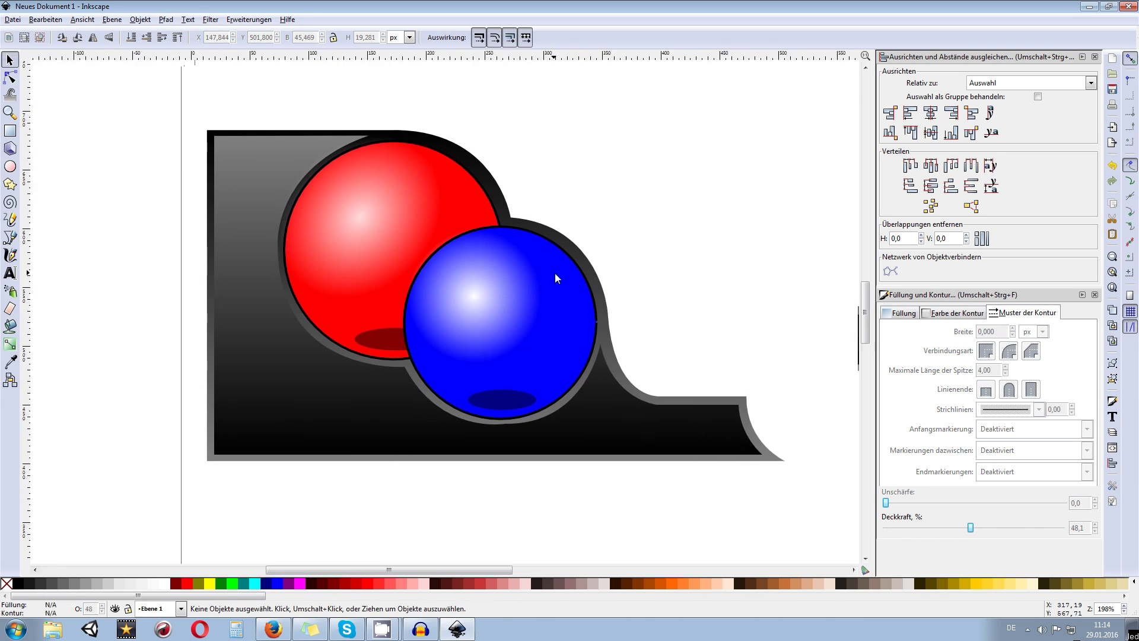
pyautogui.scroll(2, 497, 326)
pyautogui.scroll(-2, 472, 317)
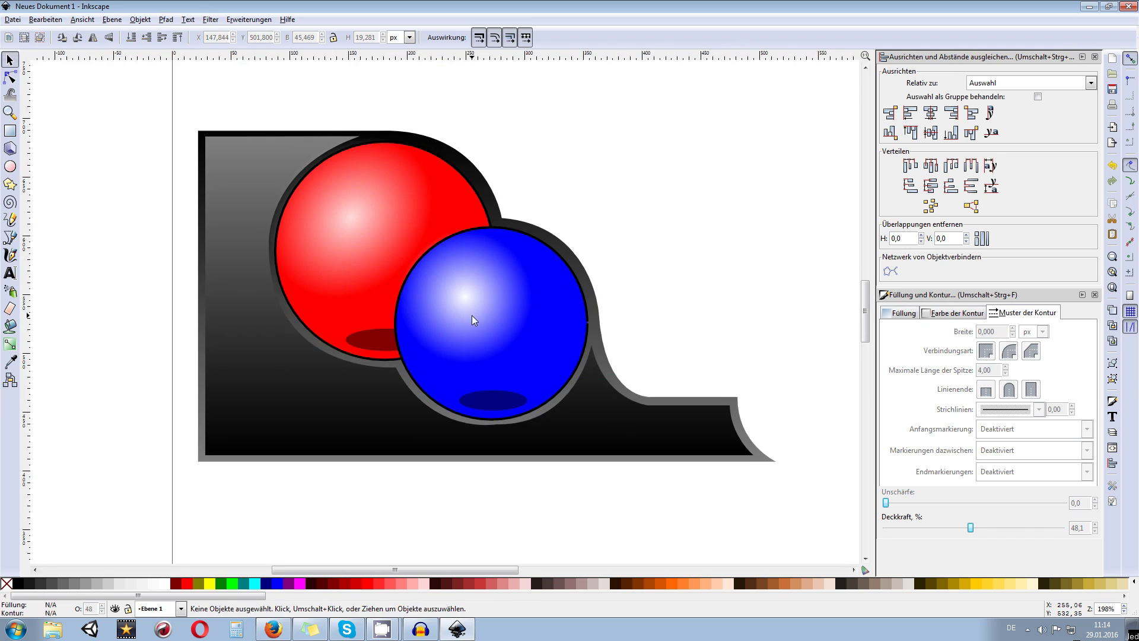
pyautogui.scroll(2, 507, 390)
pyautogui.scroll(-2, 485, 379)
pyautogui.click(550, 314)
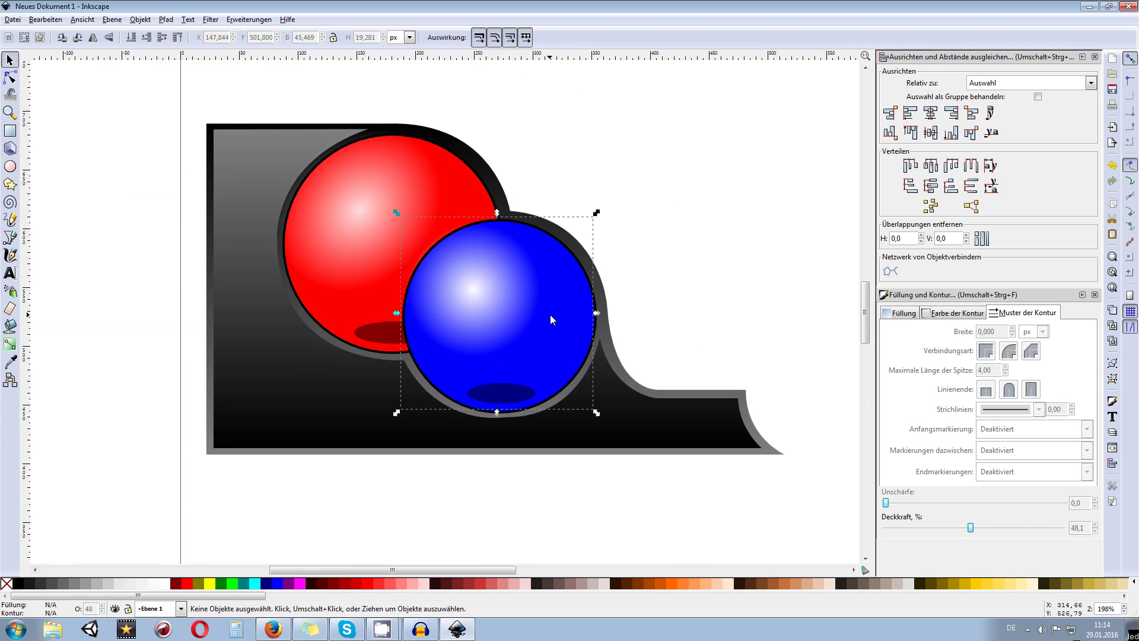
pyautogui.scroll(4, 605, 316)
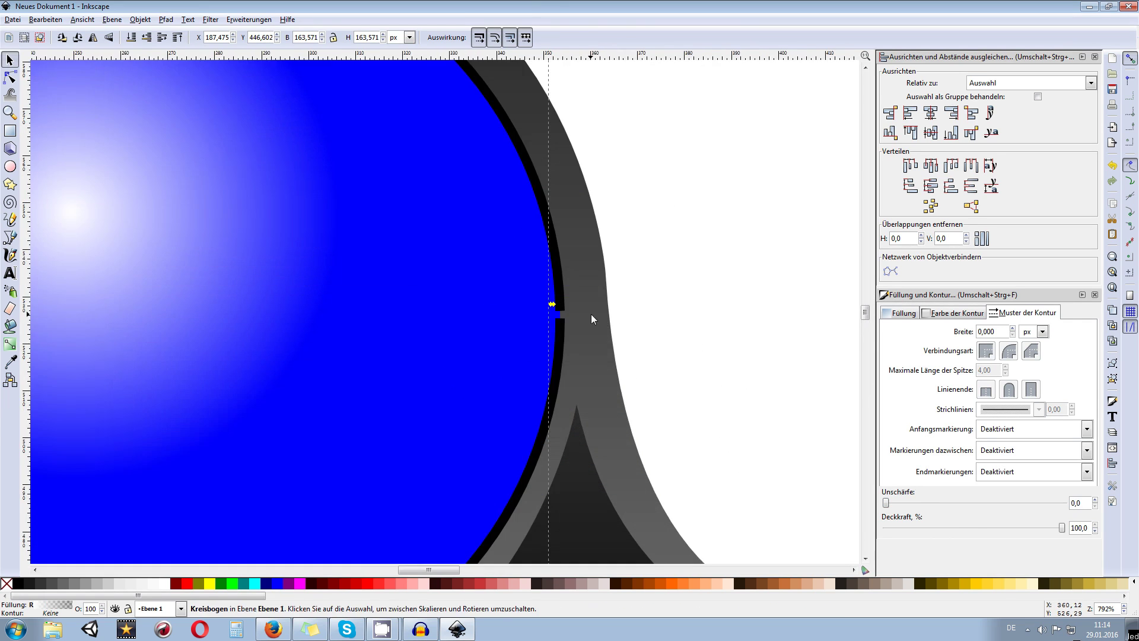
pyautogui.click(561, 312)
pyautogui.scroll(-3, 565, 315)
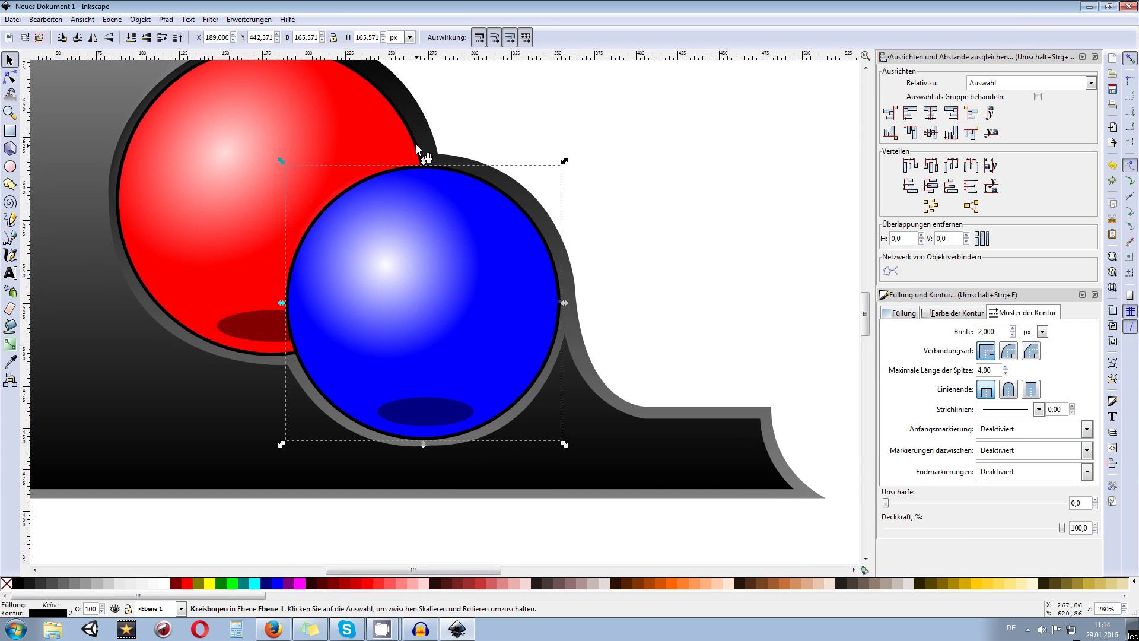
pyautogui.moveTo(423, 163); pyautogui.dragTo(564, 209)
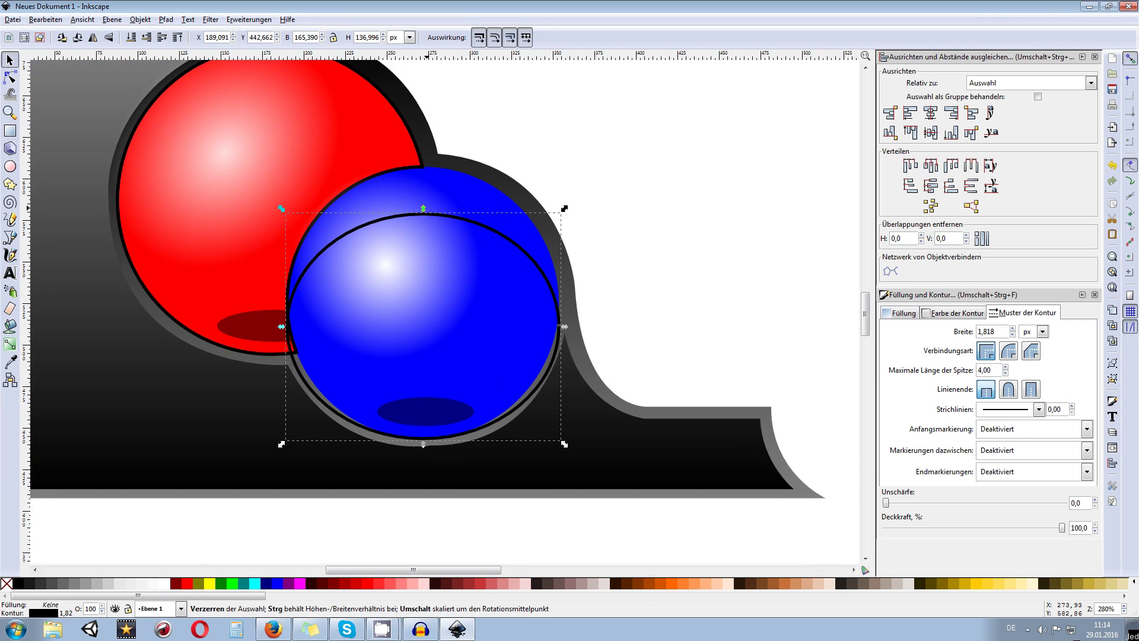
pyautogui.press('Escape')
pyautogui.scroll(2, 564, 308)
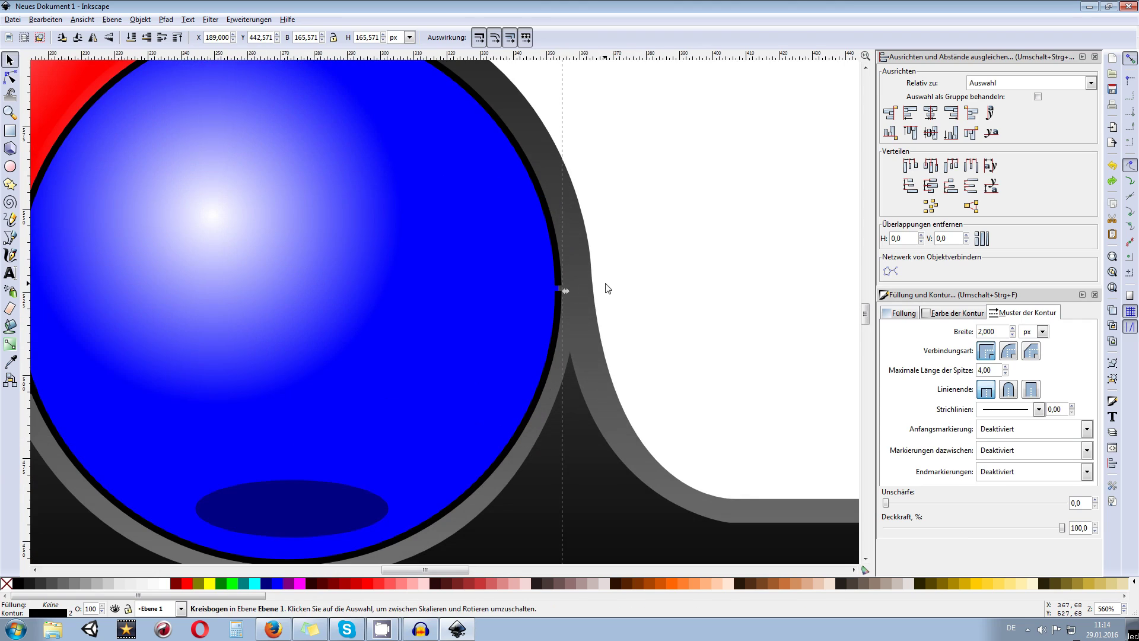
# - Examine the stacked circles at the small gap in the blue ball's black outline and check the overall graphic
pyautogui.keyDown('alt'); pyautogui.click(552, 287); pyautogui.keyUp('alt')
pyautogui.keyDown('alt'); pyautogui.click(552, 287); pyautogui.keyUp('alt')
pyautogui.keyDown('alt'); pyautogui.click(561, 291); pyautogui.keyUp('alt')
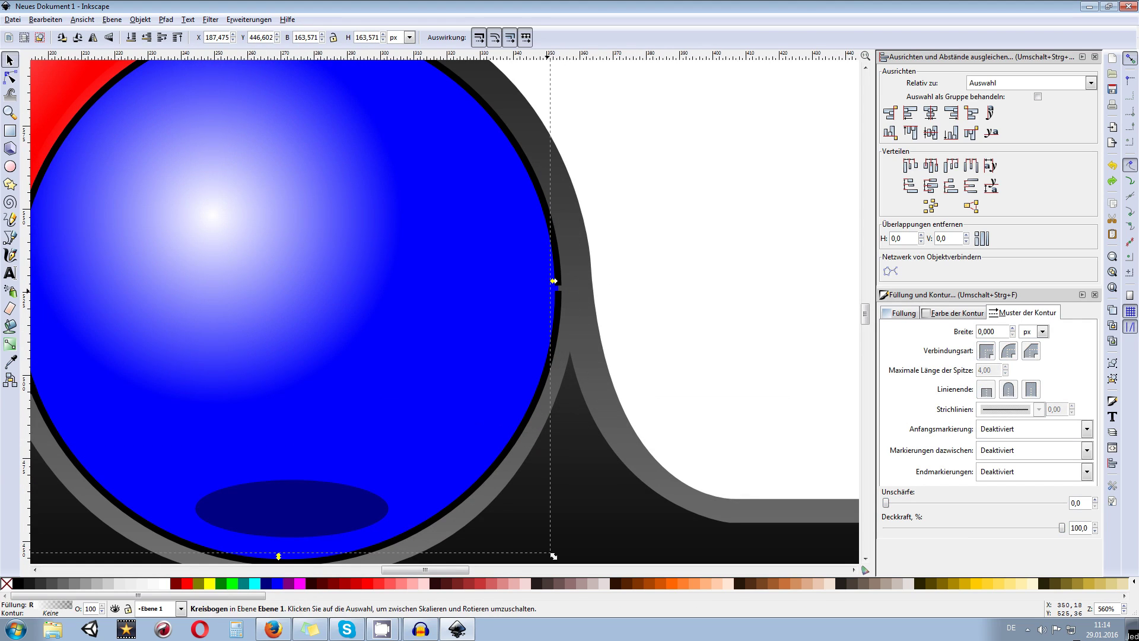
pyautogui.click(624, 293)
pyautogui.click(561, 291)
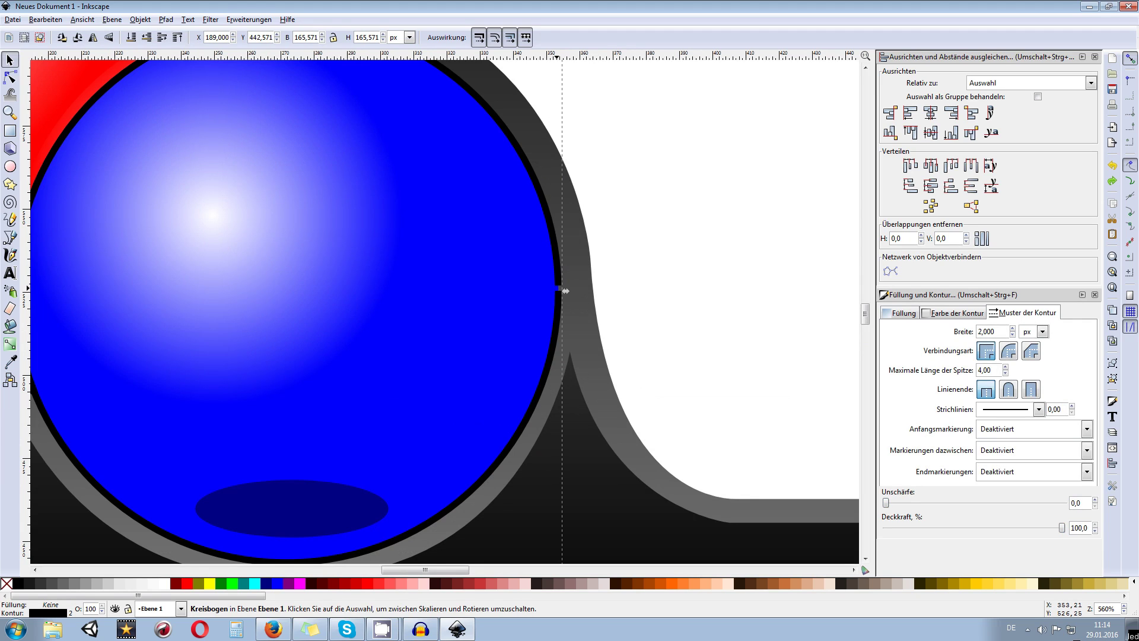
pyautogui.press('Escape')
pyautogui.click(557, 290)
pyautogui.click(634, 275)
pyautogui.scroll(-1, 634, 274)
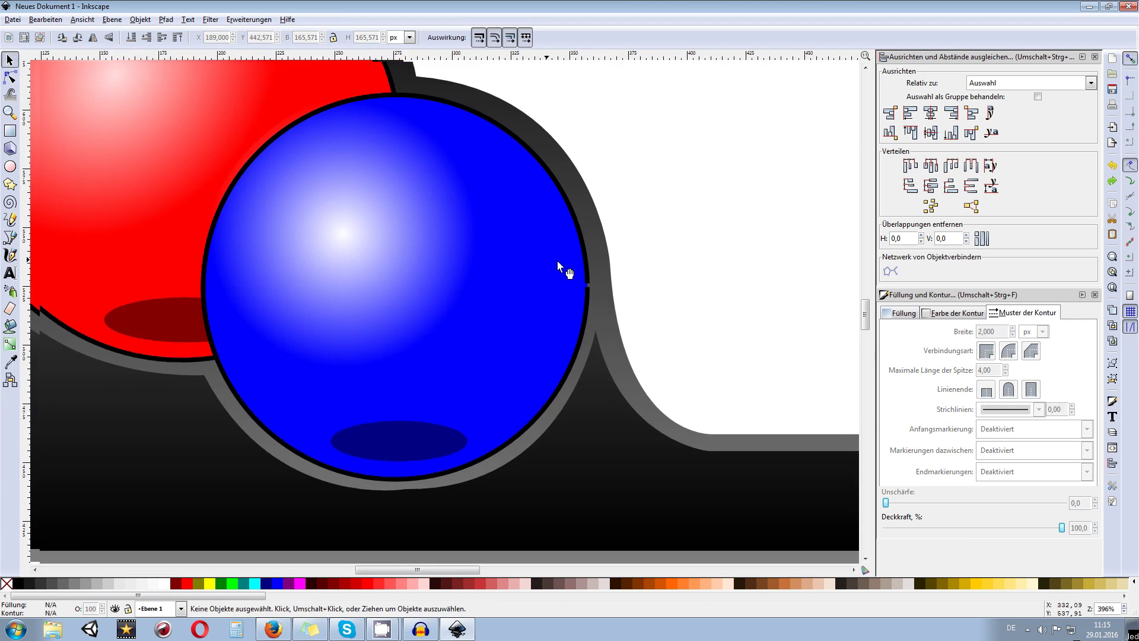
pyautogui.scroll(-2, 541, 269)
pyautogui.scroll(2, 546, 311)
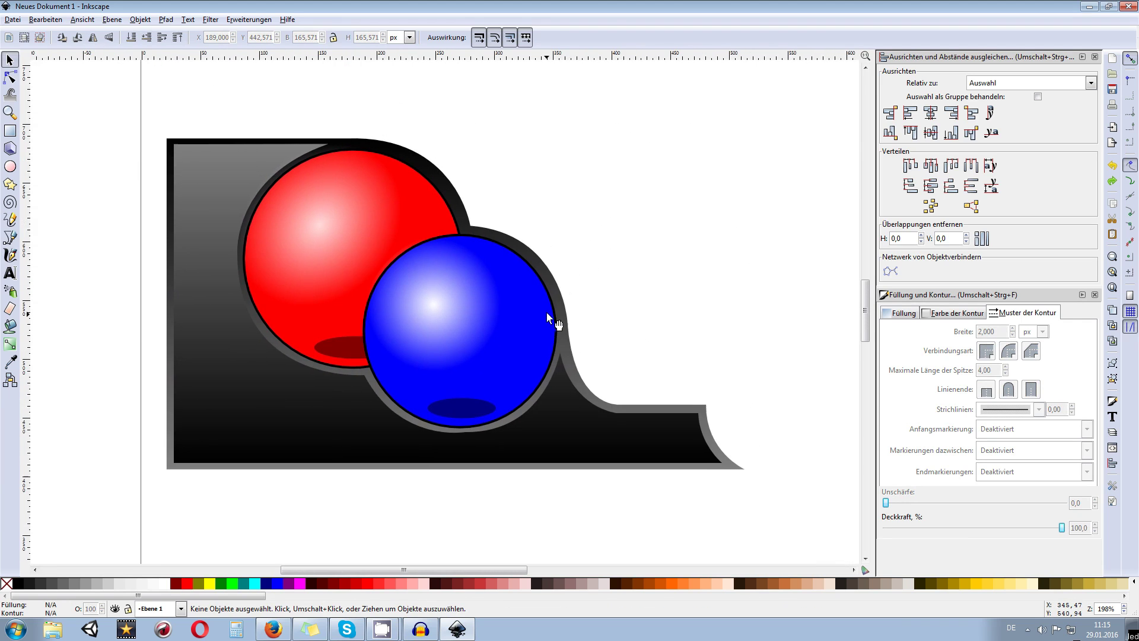
pyautogui.scroll(2, 445, 344)
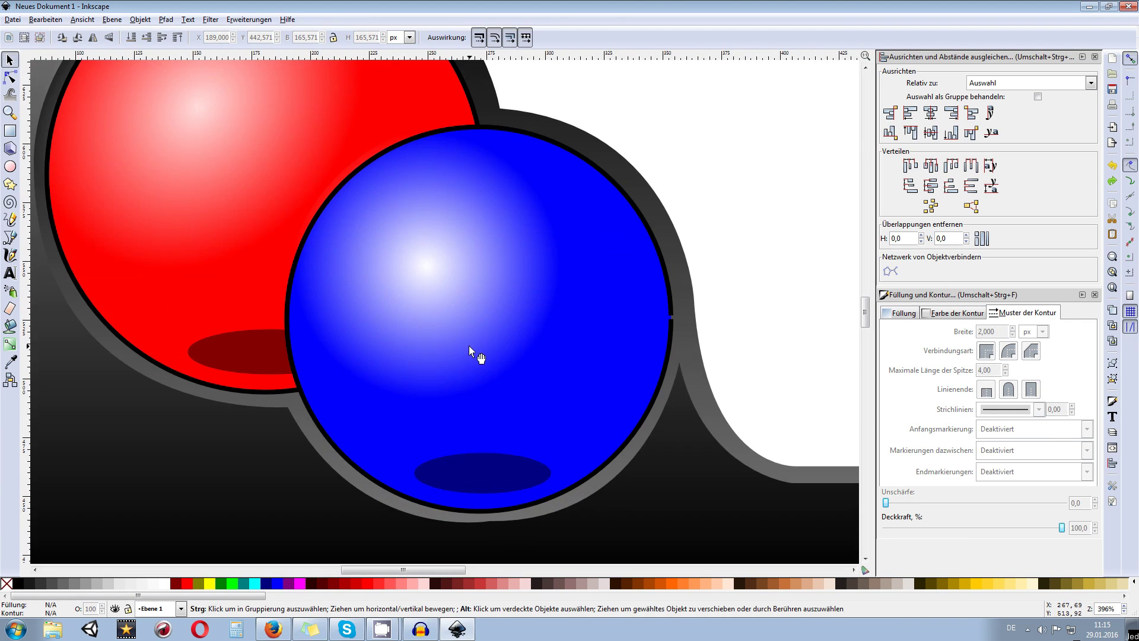
pyautogui.scroll(-2, 460, 336)
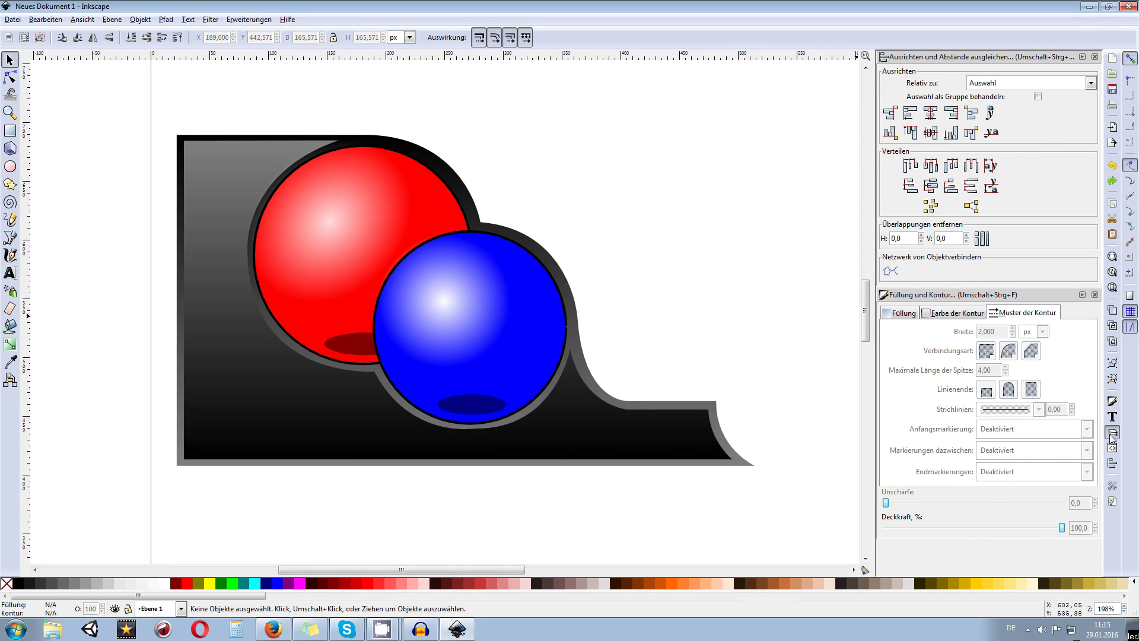
# - Show the document's layers list and enlarge it to make room for more layers
pyautogui.hotkey('shift', 'ctrl', 'l')
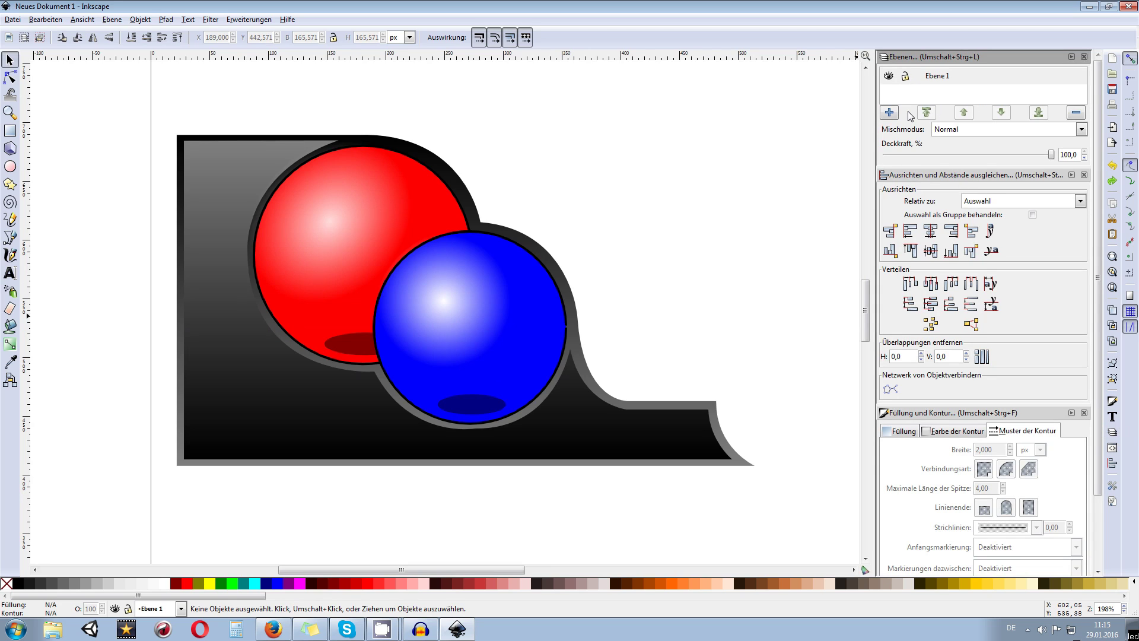
pyautogui.moveTo(369, 222); pyautogui.dragTo(293, 253)
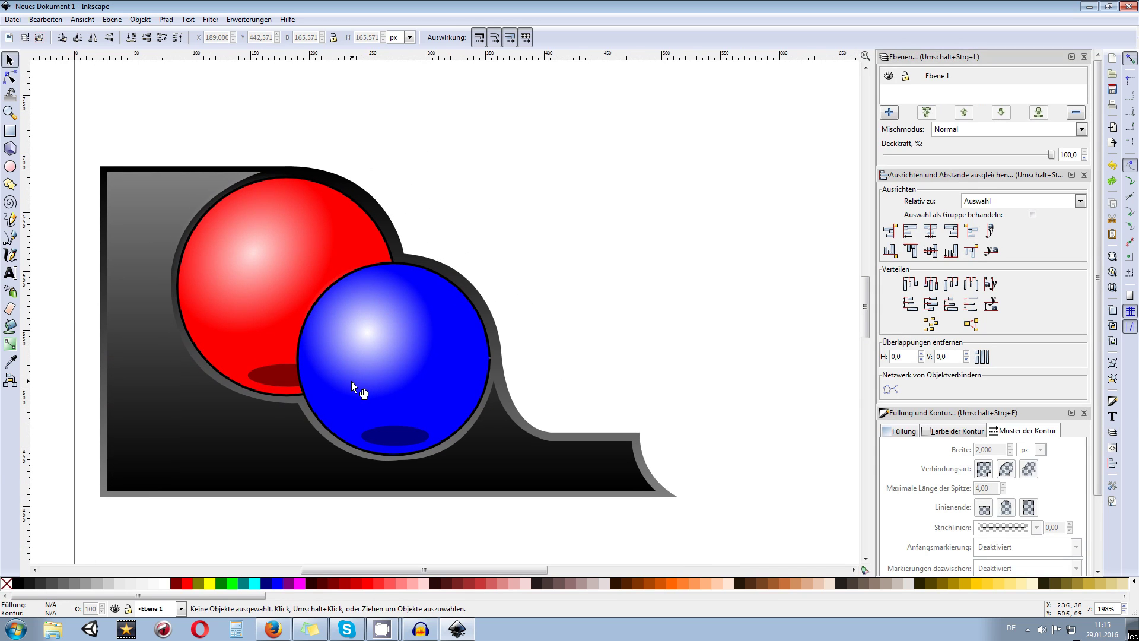
pyautogui.moveTo(441, 404); pyautogui.dragTo(497, 367)
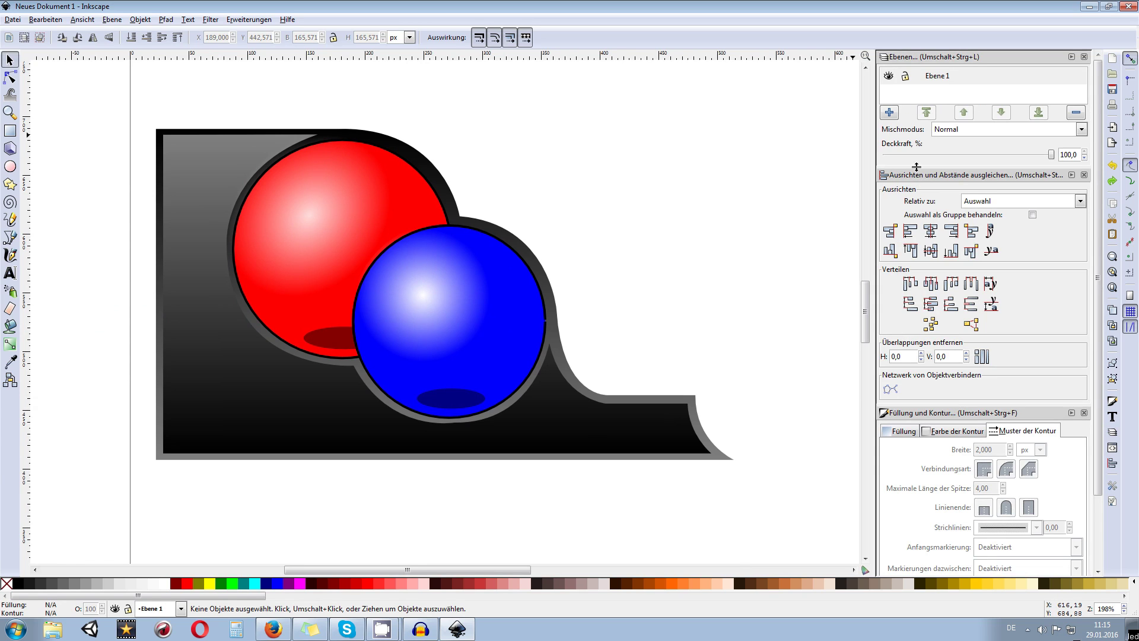
pyautogui.moveTo(982, 169); pyautogui.dragTo(920, 320)
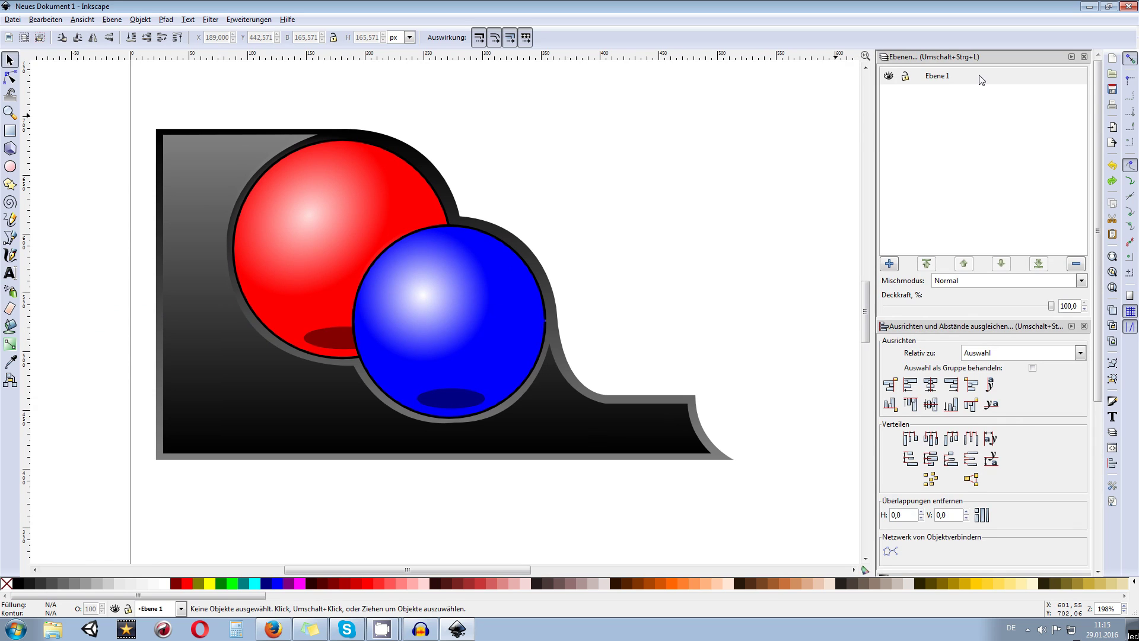
# - Rename the layer Ebene 1 as Glas
pyautogui.click(943, 77)
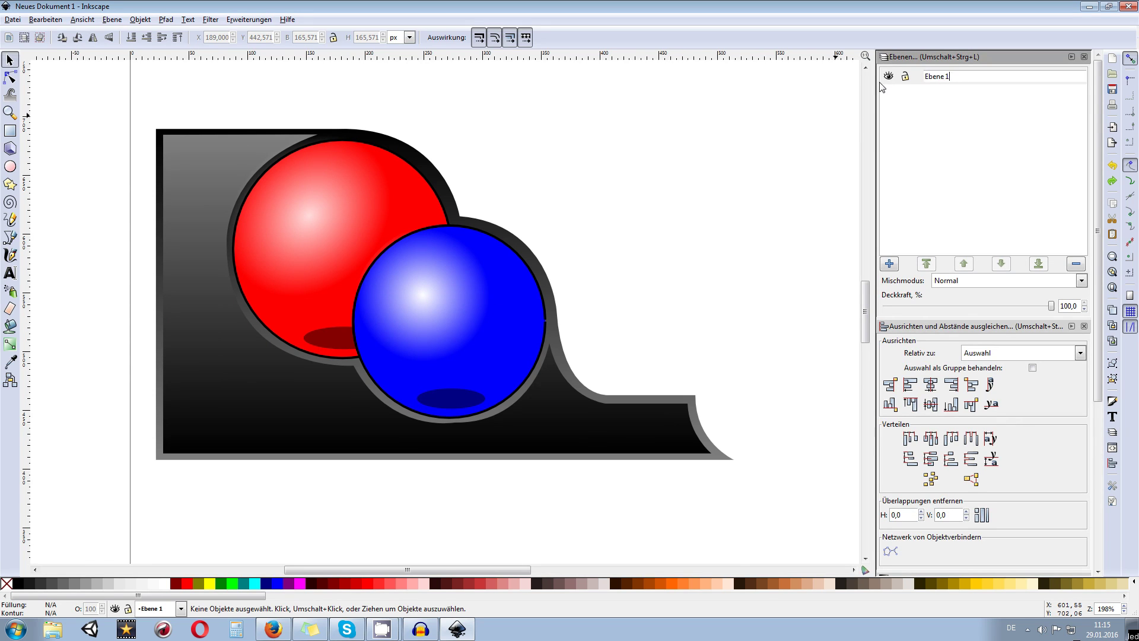
pyautogui.hotkey('ctrl', 'a')
pyautogui.write('G')
pyautogui.press('Return')
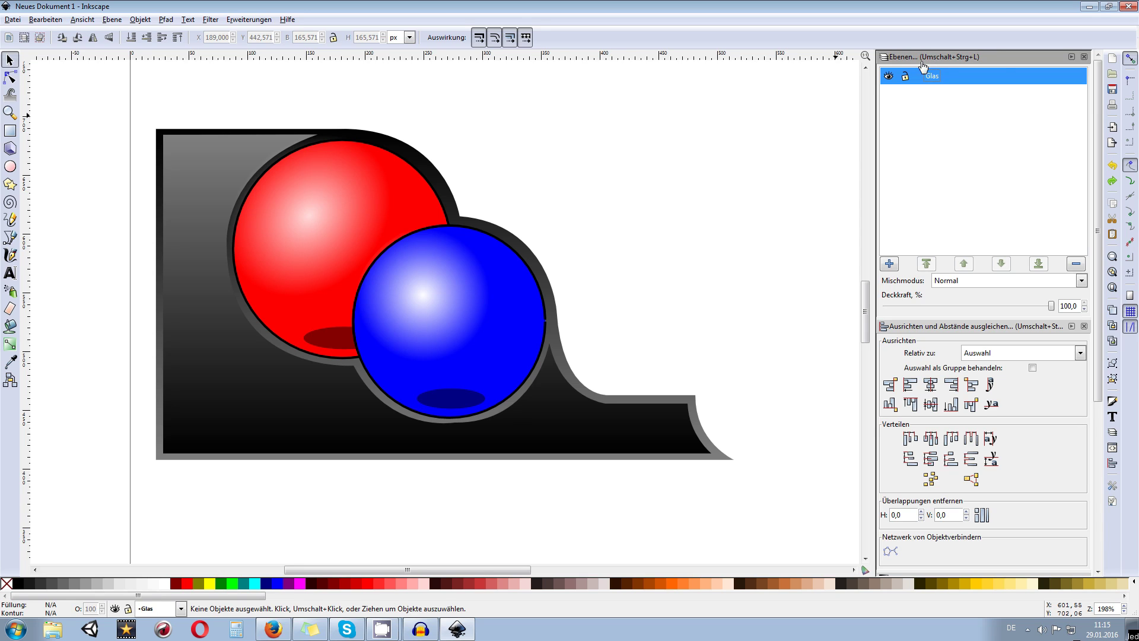
# - Add a new layer named HealthBars above the Glas layer and select it in the layers list
pyautogui.click(889, 266)
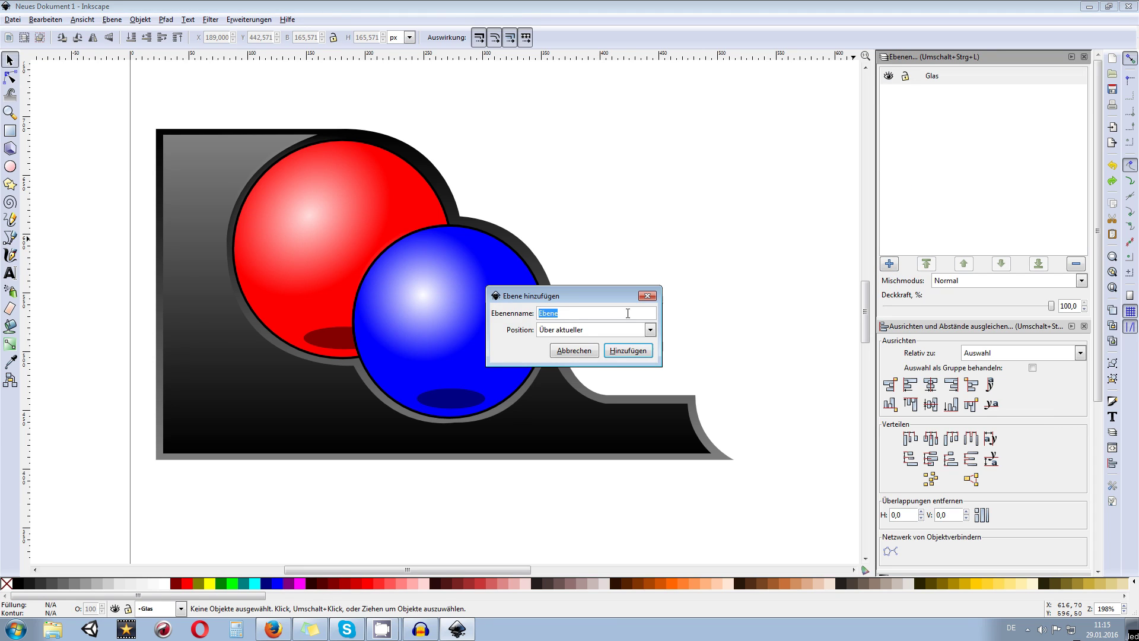
pyautogui.write('HealthBars')
pyautogui.press('Return')
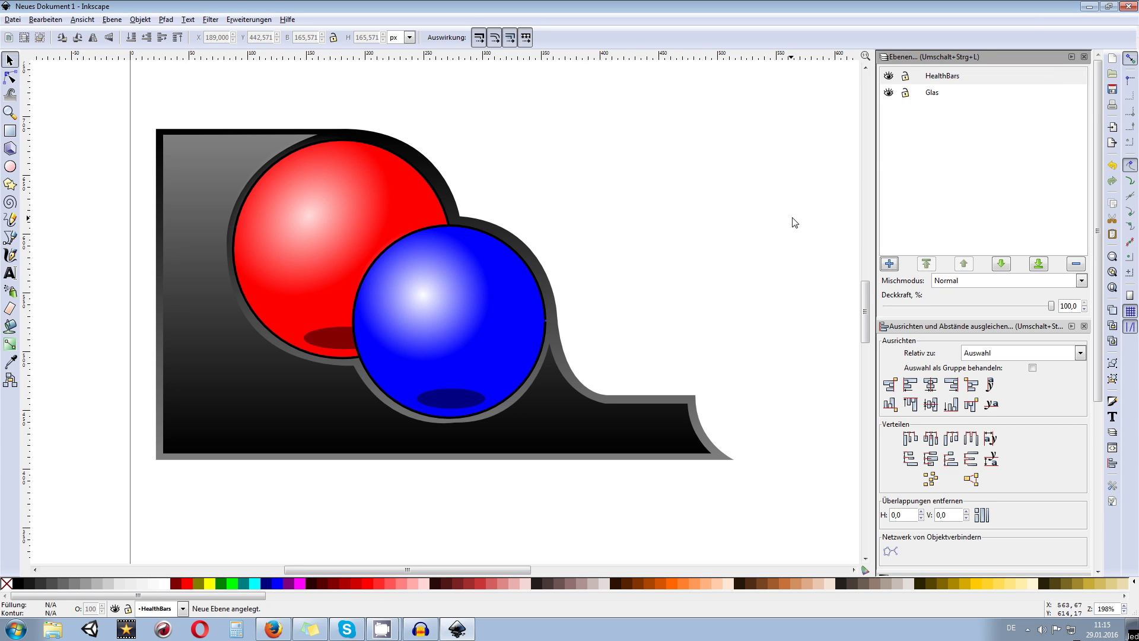
pyautogui.doubleClick(935, 77)
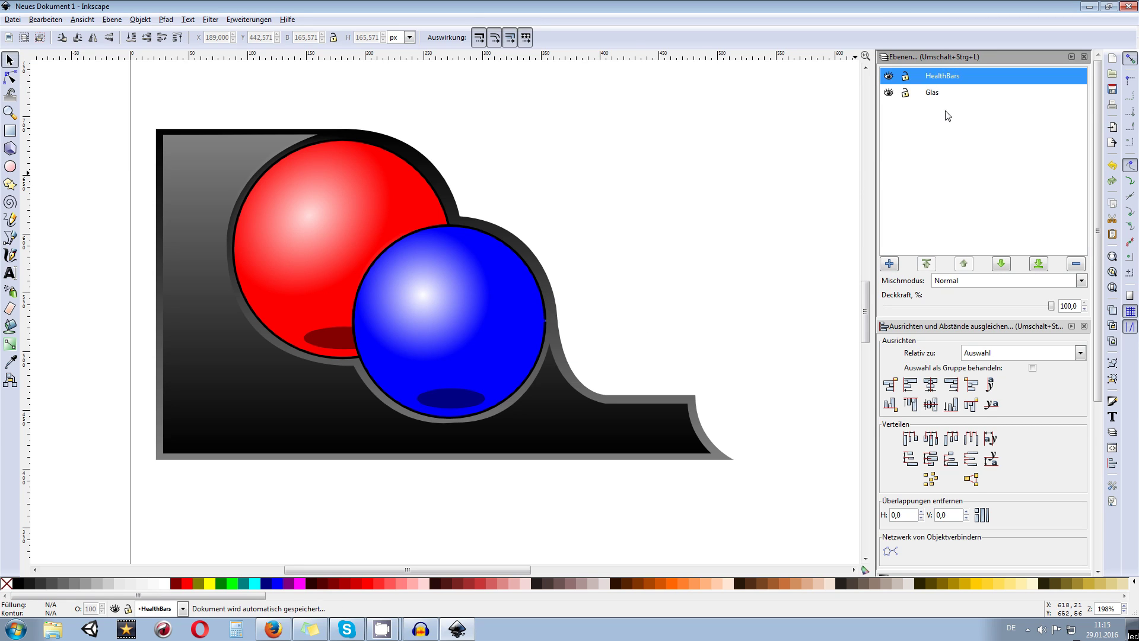
# - Lower the HealthBars layer below the Glas layer and keep it as the current layer
pyautogui.click(921, 76)
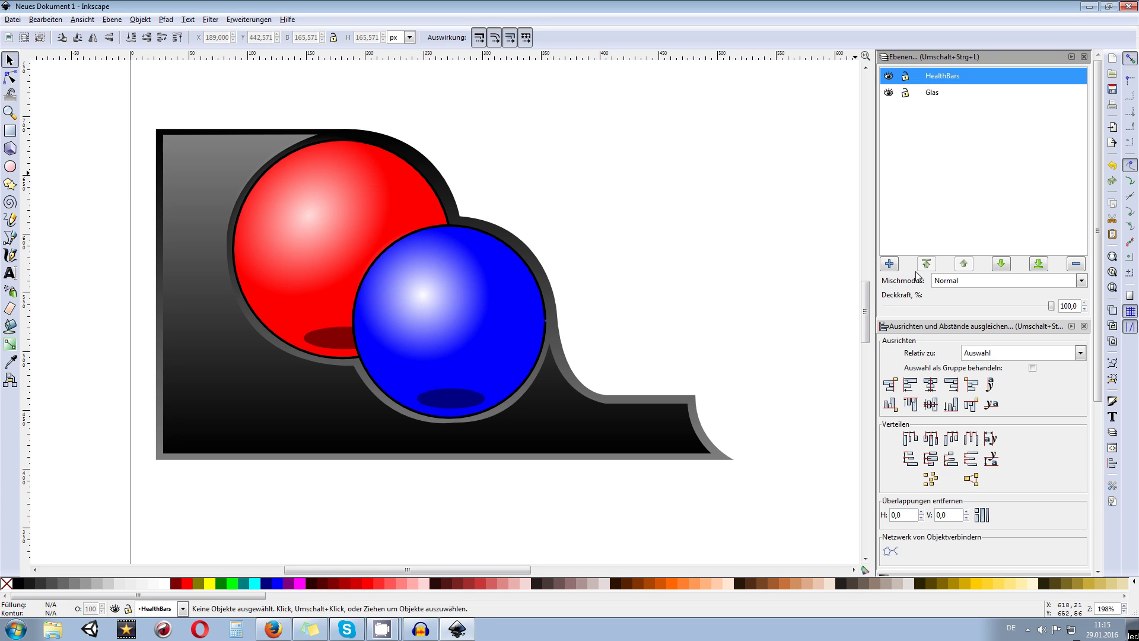
pyautogui.click(1001, 264)
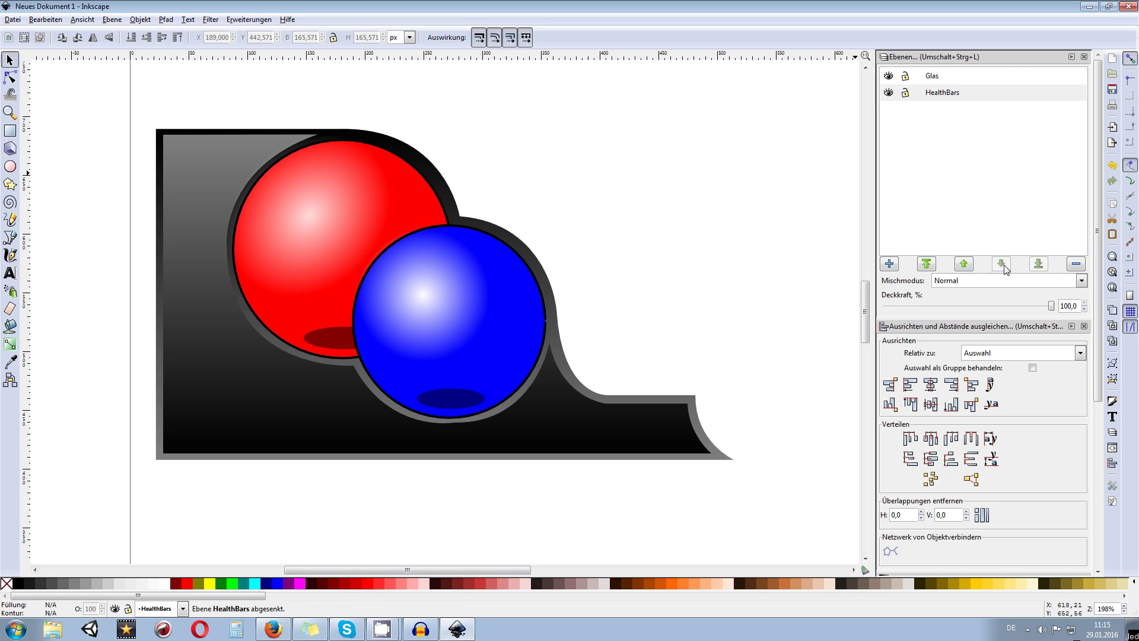
pyautogui.click(932, 77)
pyautogui.click(941, 95)
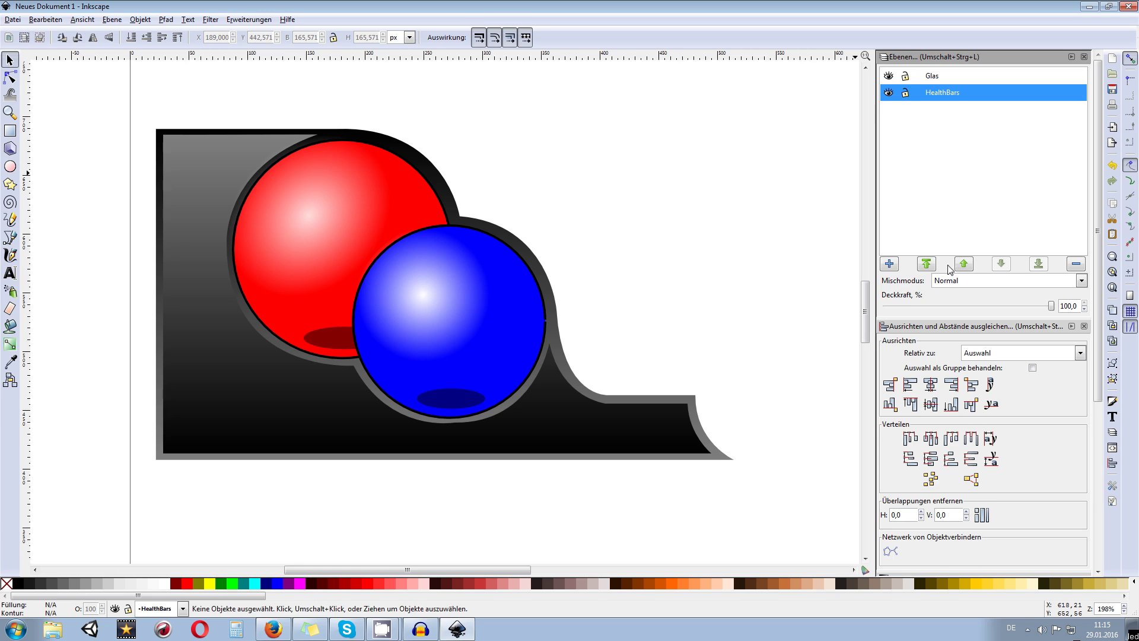
# - Add a new layer below HealthBars and name it BG
pyautogui.click(889, 264)
pyautogui.click(651, 330)
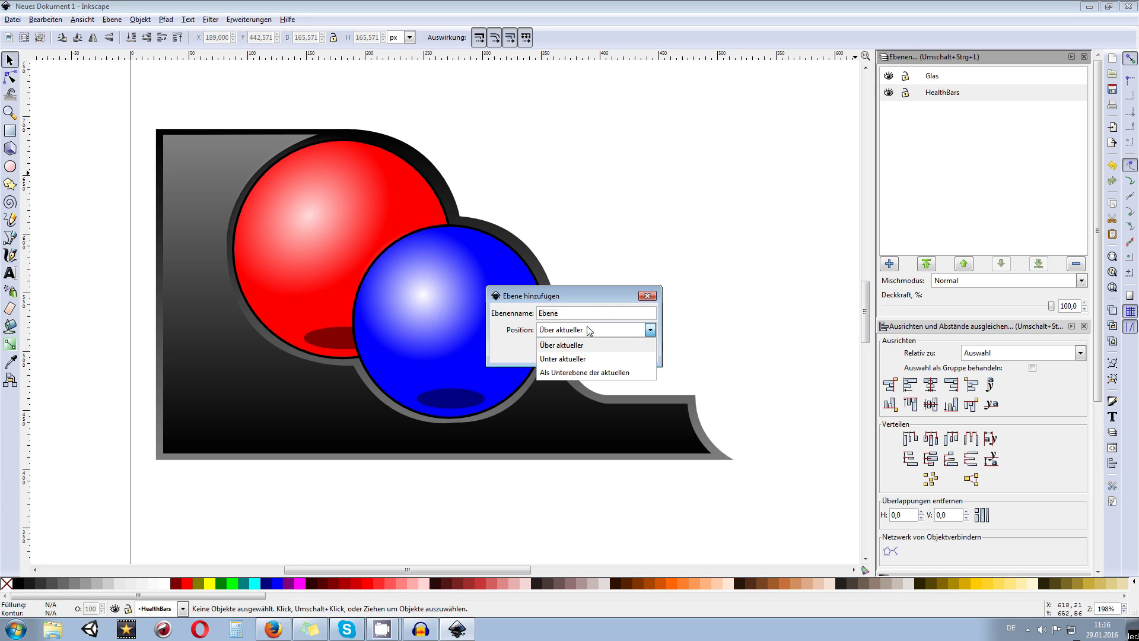
pyautogui.click(573, 359)
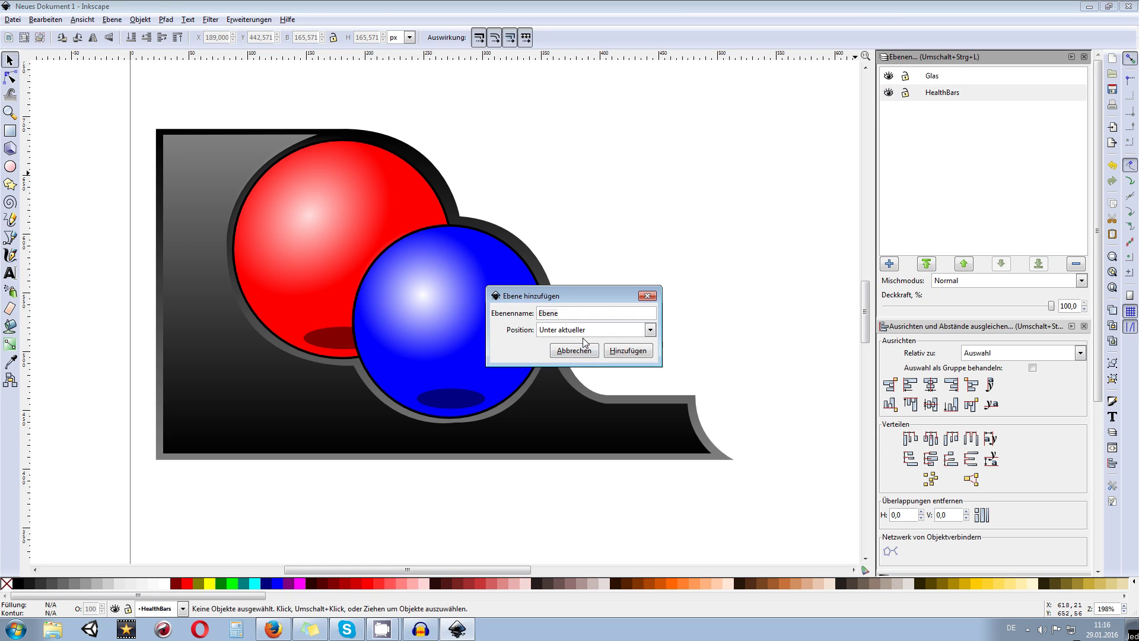
pyautogui.click(628, 350)
pyautogui.click(937, 110)
pyautogui.write('BG')
pyautogui.press('Return')
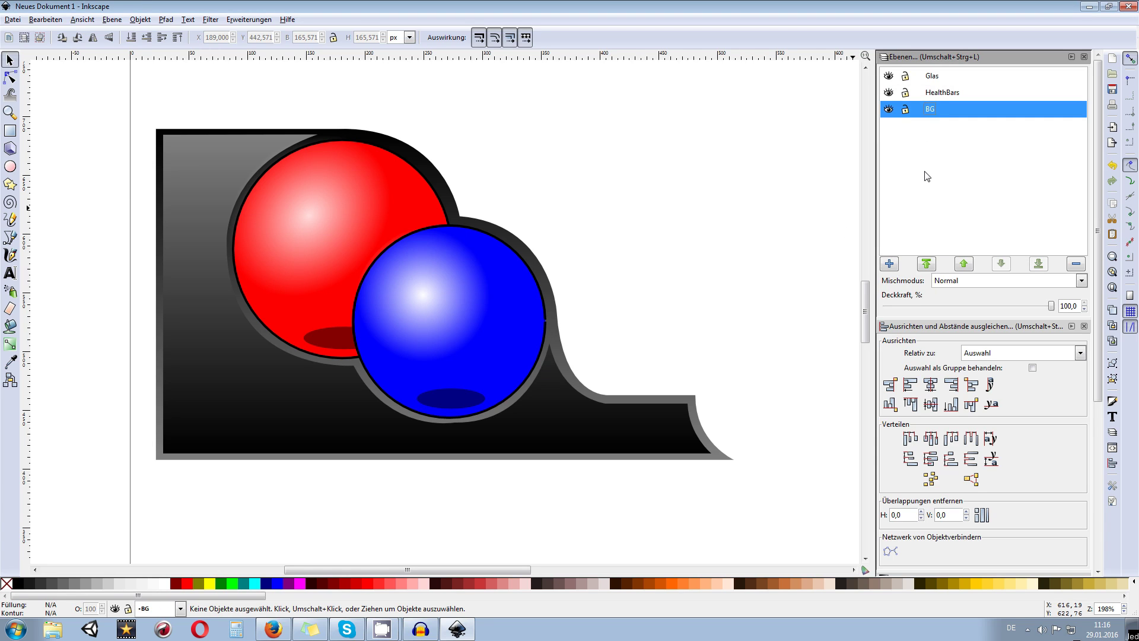
# - Test the BG layer's lock and the Glas layer's visibility by switching each off and on, ending on the Glas layer
pyautogui.click(908, 109)
pyautogui.click(912, 110)
pyautogui.click(887, 77)
pyautogui.click(888, 78)
pyautogui.click(888, 79)
pyautogui.click(889, 80)
pyautogui.click(928, 84)
# - Check the glossy highlight circles on the blue and red balls by selecting them together, and deselect them again
pyautogui.click(479, 230)
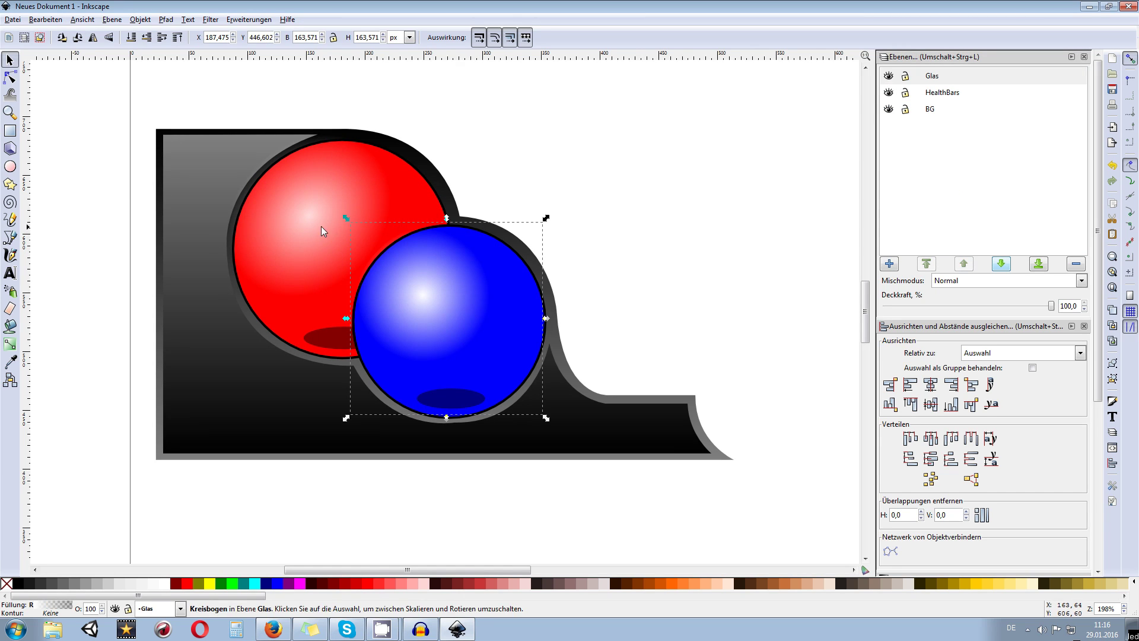
pyautogui.keyDown('shift'); pyautogui.click(321, 226); pyautogui.keyUp('shift')
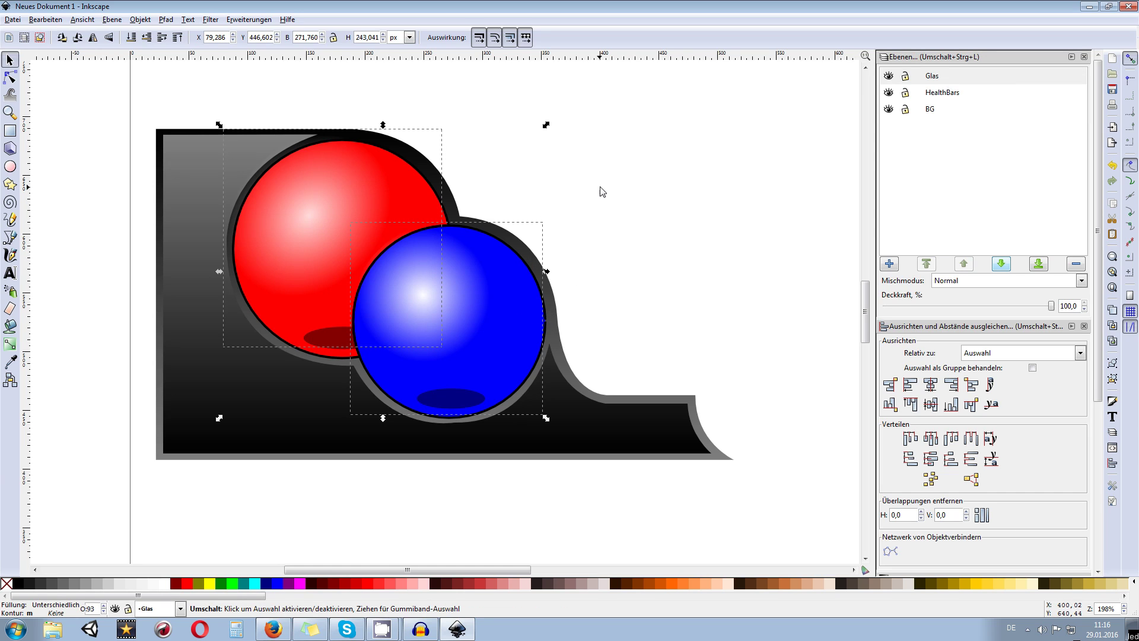
pyautogui.click(748, 358)
pyautogui.moveTo(776, 359); pyautogui.dragTo(573, 540)
# - Cut the dark panel's fill and border paths from the Glas layer and paste them at their original position in the BG layer
pyautogui.click(632, 407)
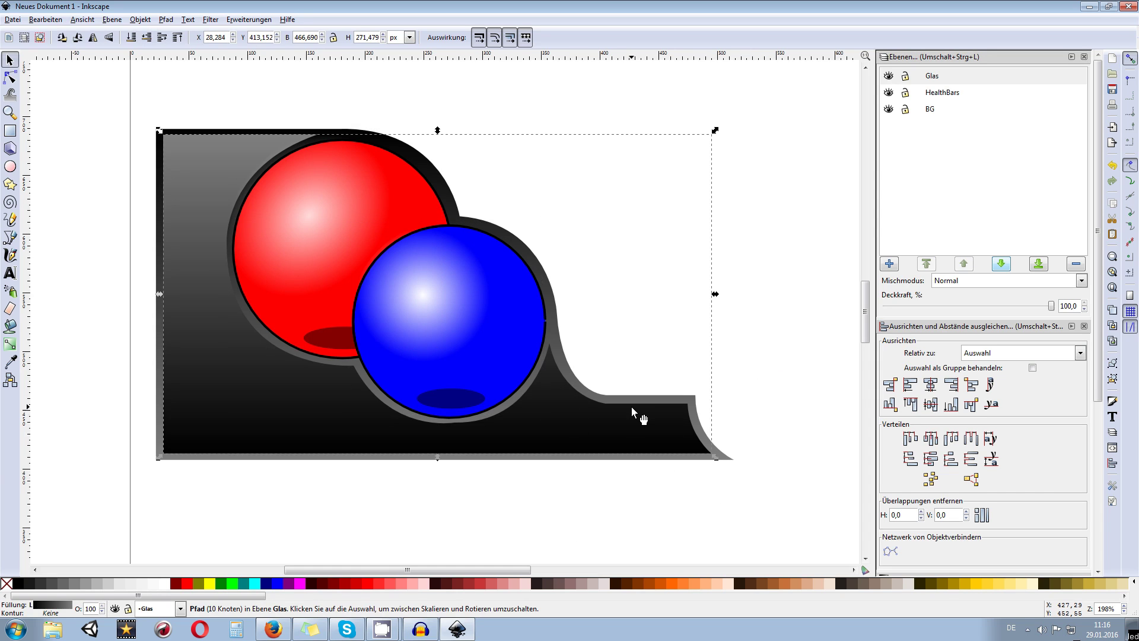
pyautogui.keyDown('shift'); pyautogui.click(725, 458); pyautogui.keyUp('shift')
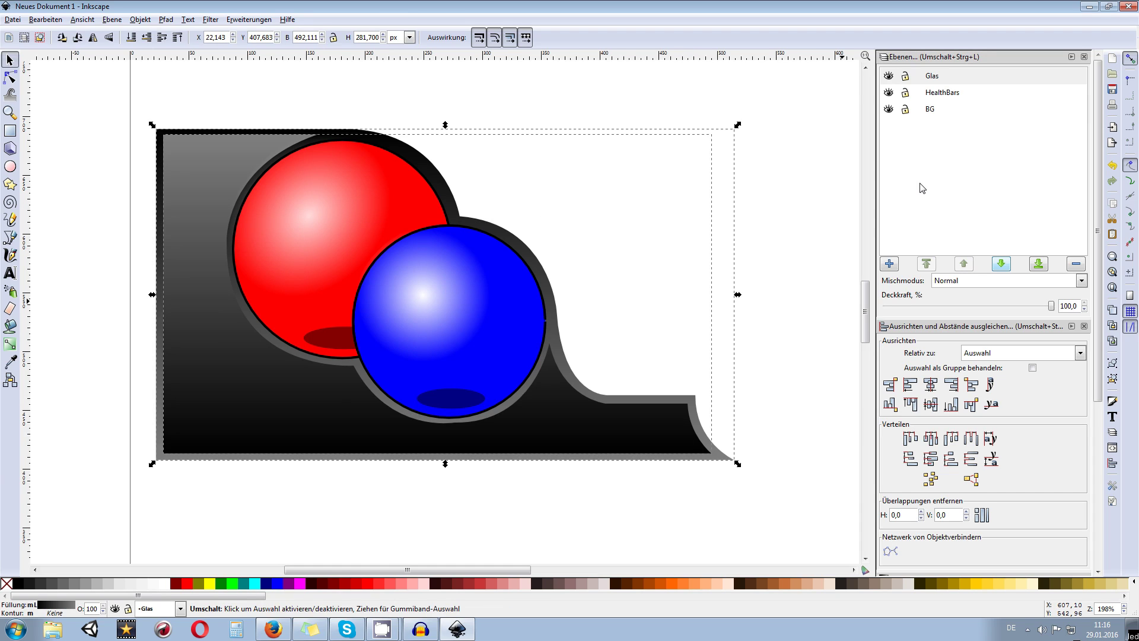
pyautogui.press('Delete')
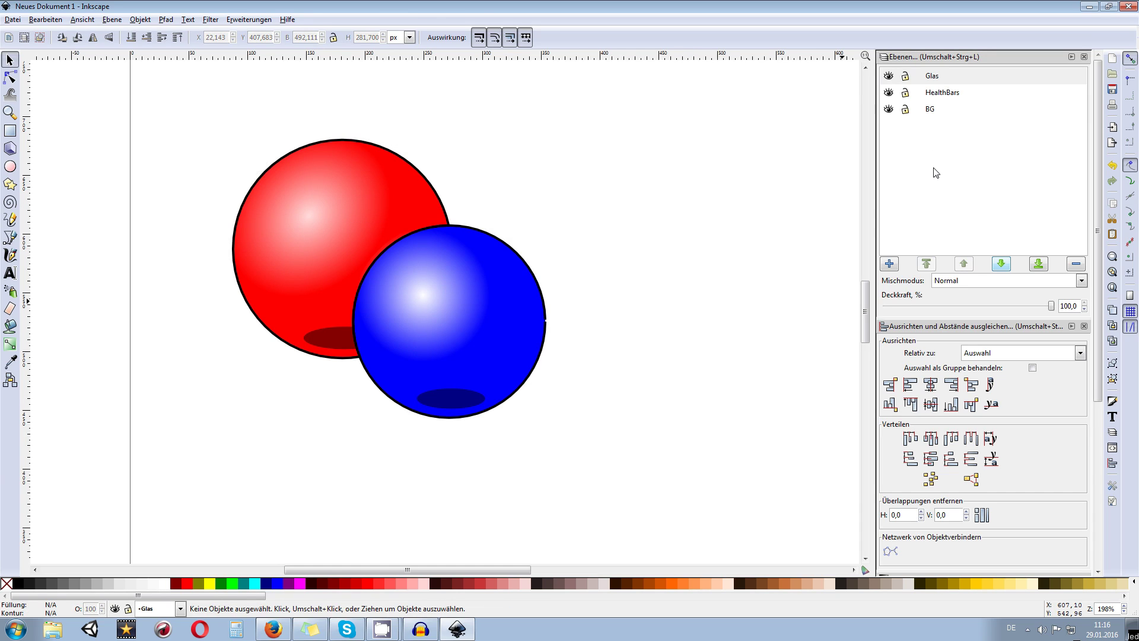
pyautogui.click(946, 111)
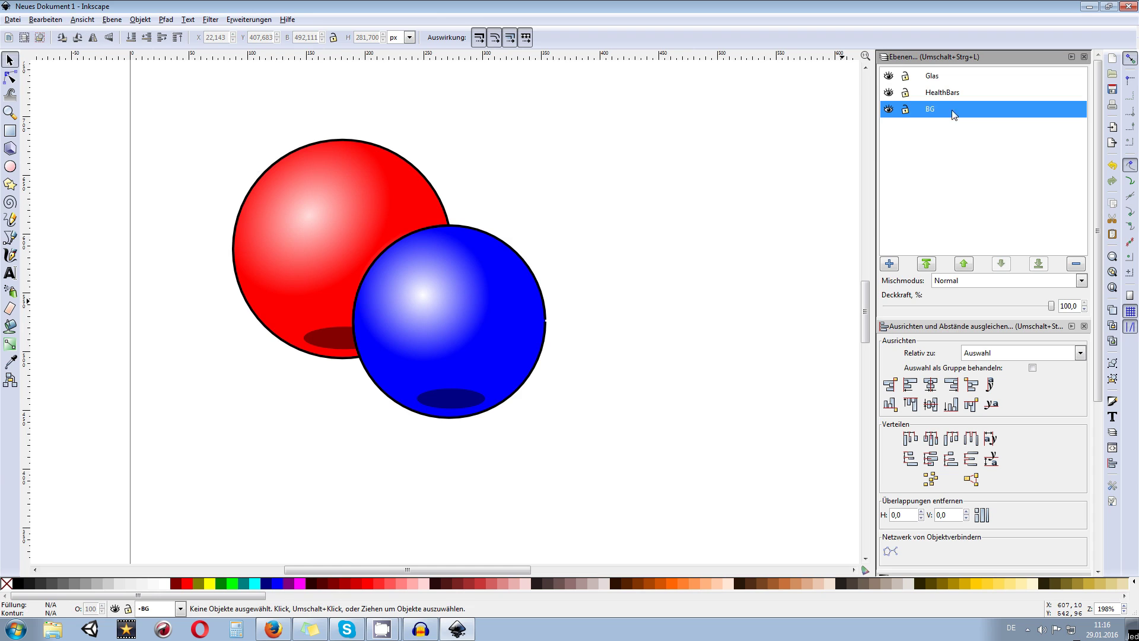
pyautogui.click(48, 21)
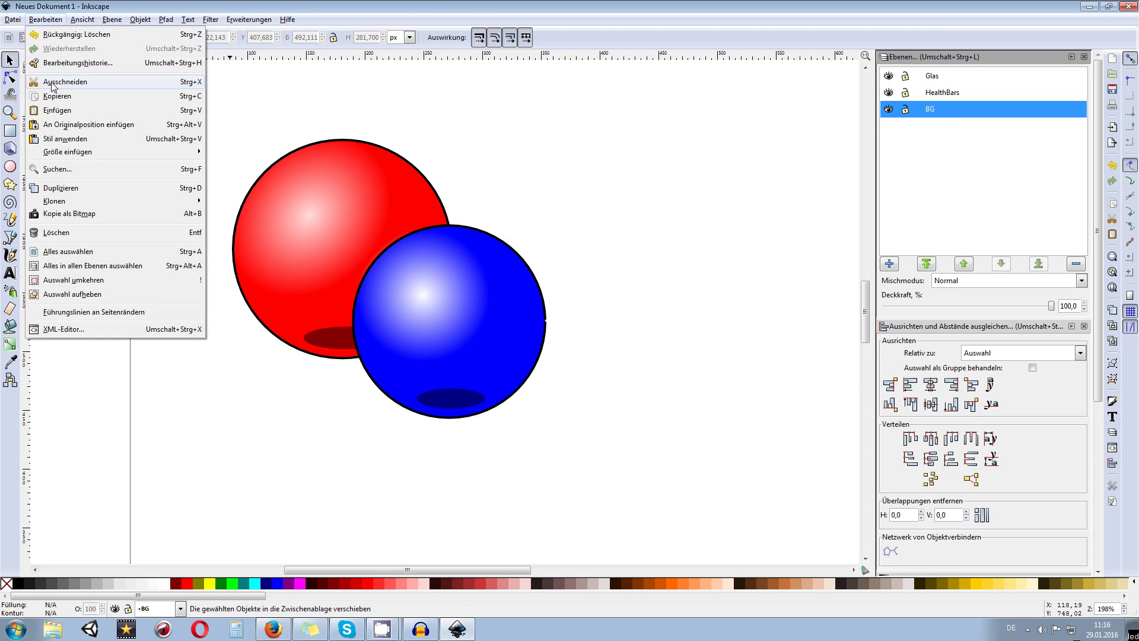
pyautogui.click(92, 130)
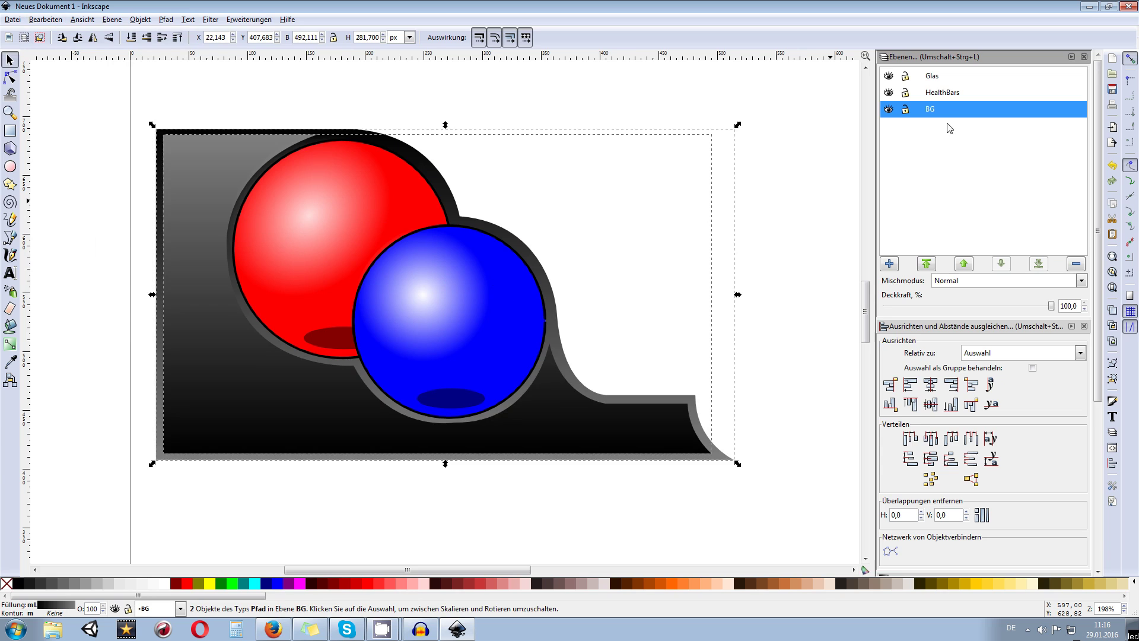
# - Toggle the BG layer's visibility repeatedly to check which artwork it holds, leaving it shown
pyautogui.click(888, 109)
pyautogui.click(888, 109)
pyautogui.click(888, 109)
pyautogui.click(888, 109)
pyautogui.click(886, 111)
pyautogui.click(887, 111)
pyautogui.click(887, 111)
pyautogui.click(886, 111)
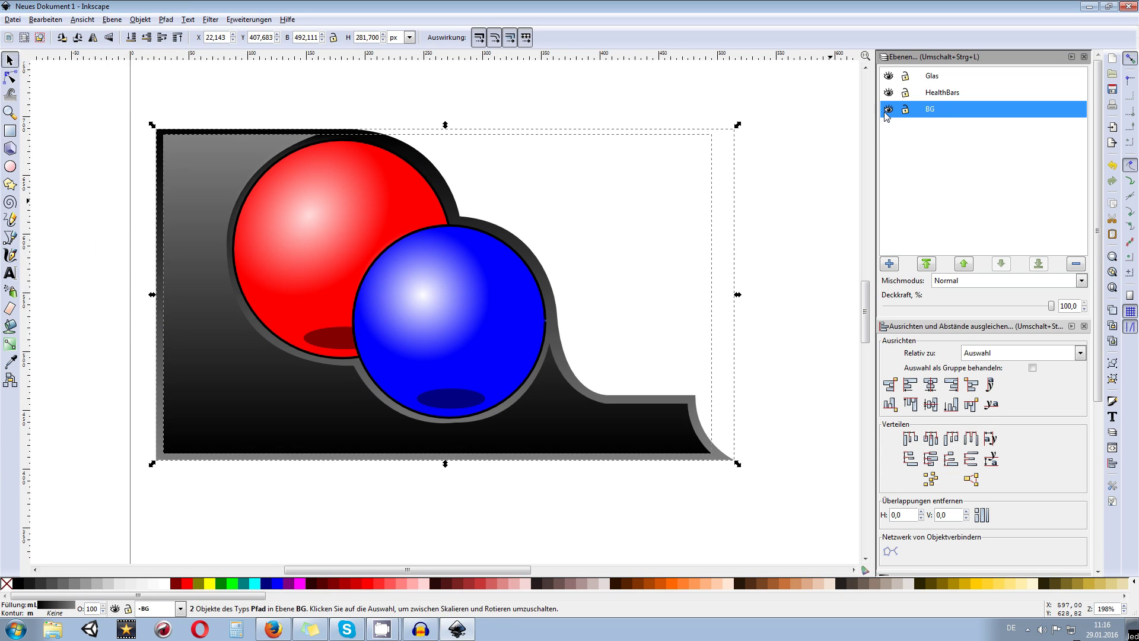
# - Cut the solid red circle from the Glas layer and paste it at its original position in the HealthBars layer
pyautogui.click(943, 94)
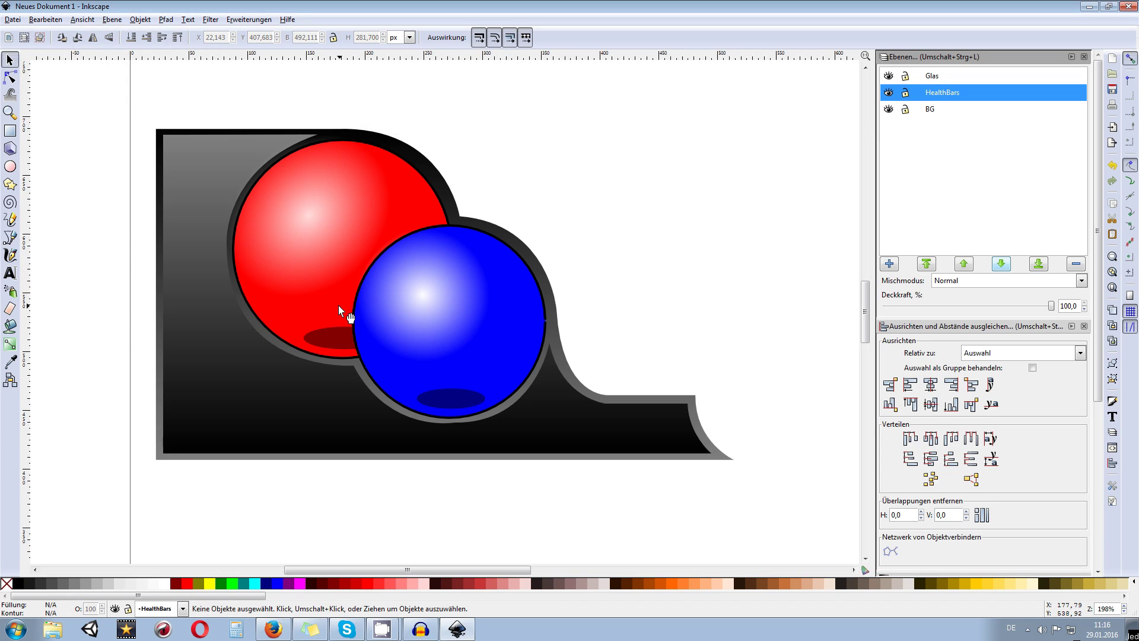
pyautogui.scroll(2, 460, 295)
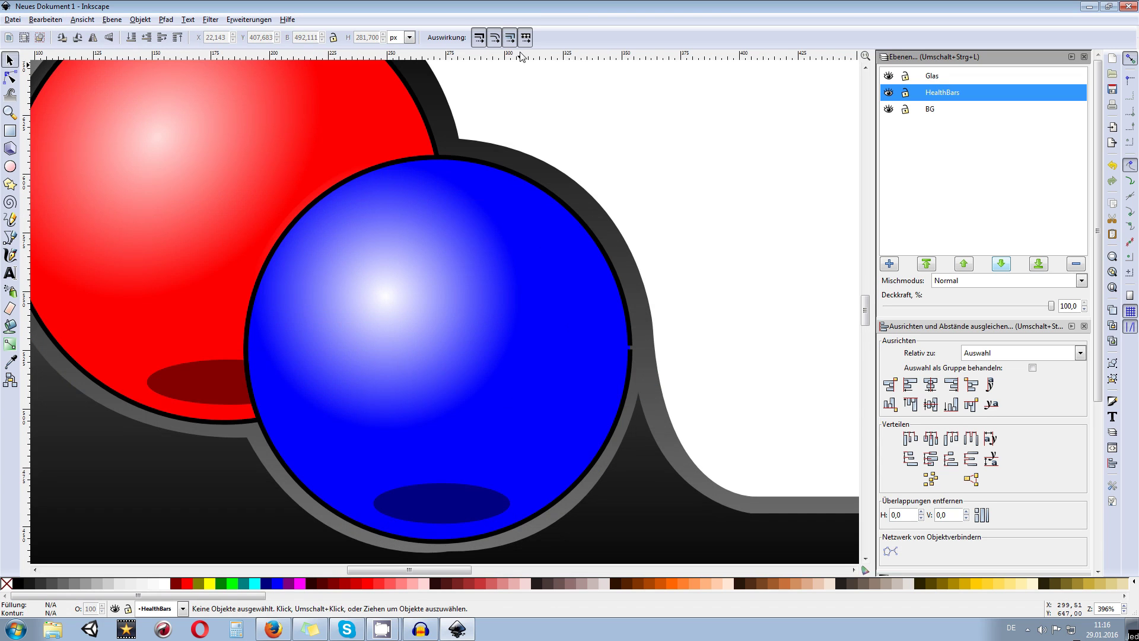
pyautogui.click(425, 140)
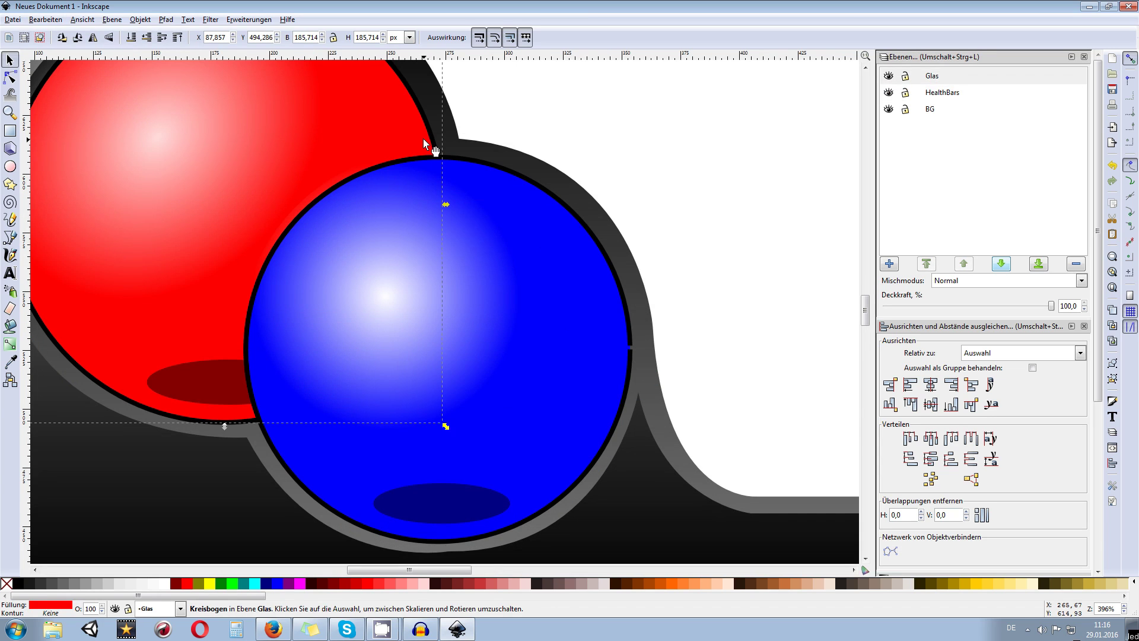
pyautogui.scroll(-2, 422, 139)
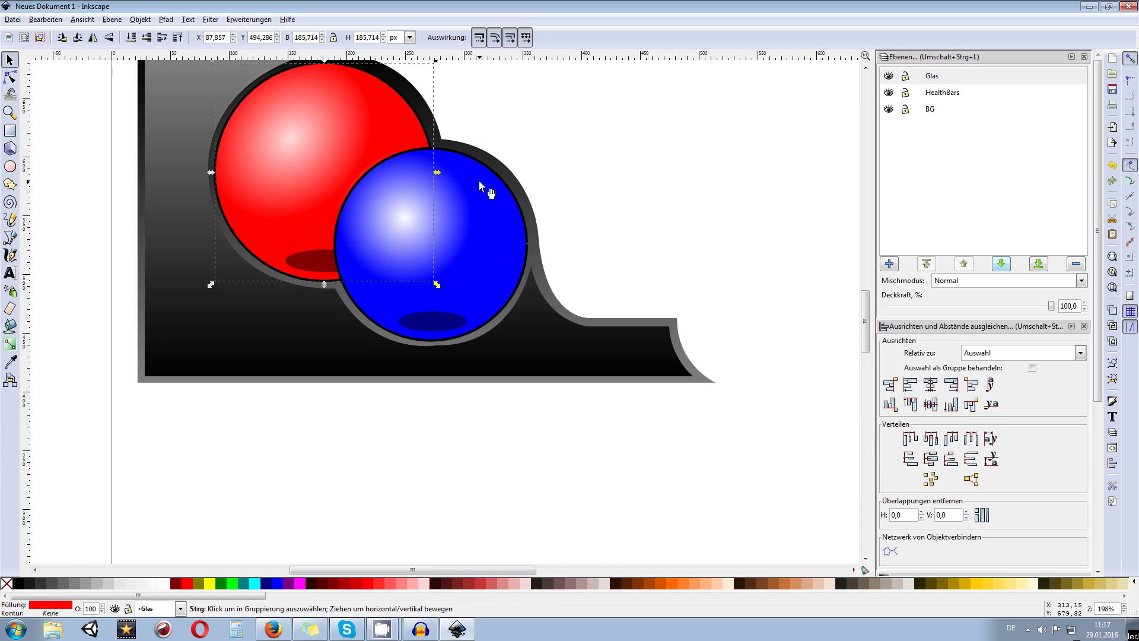
pyautogui.press('Delete')
pyautogui.click(45, 19)
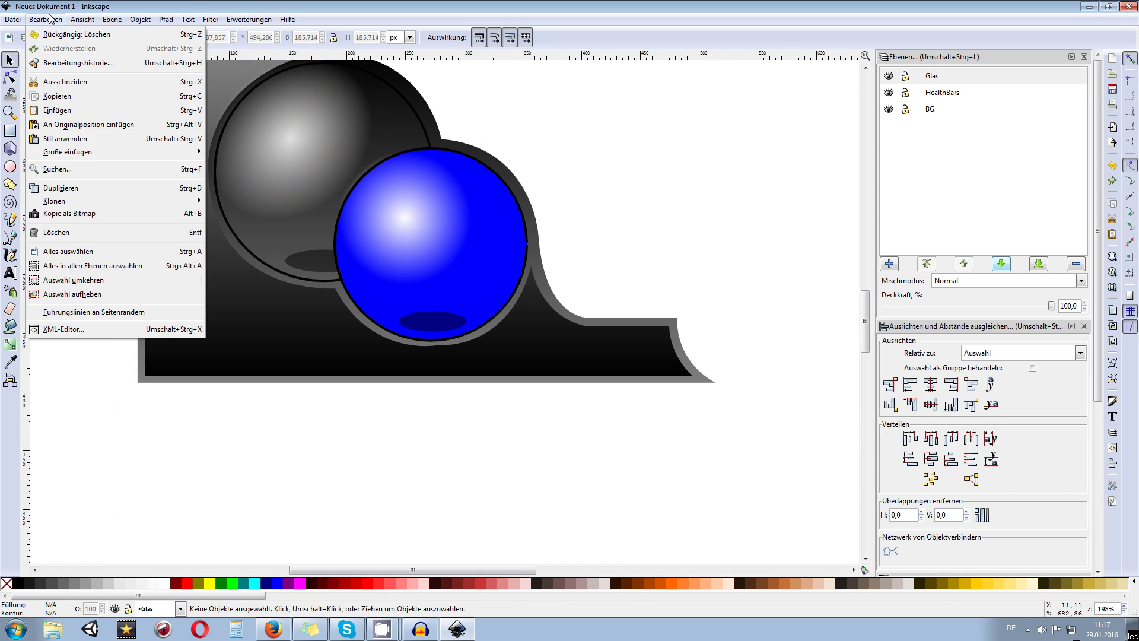
pyautogui.click(952, 93)
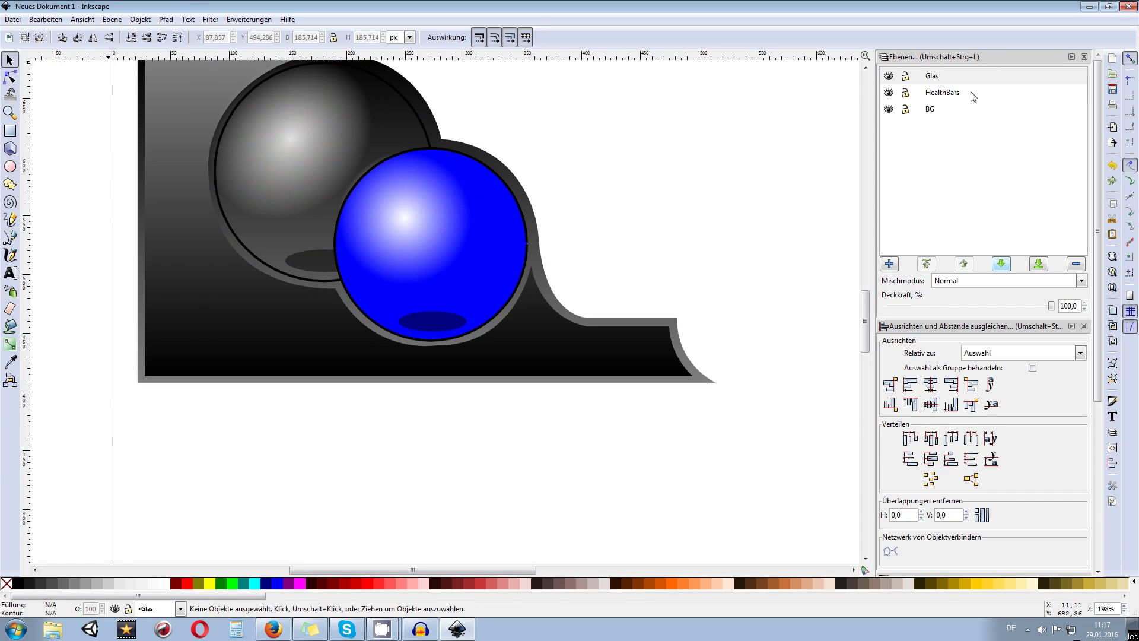
pyautogui.click(954, 95)
pyautogui.click(63, 22)
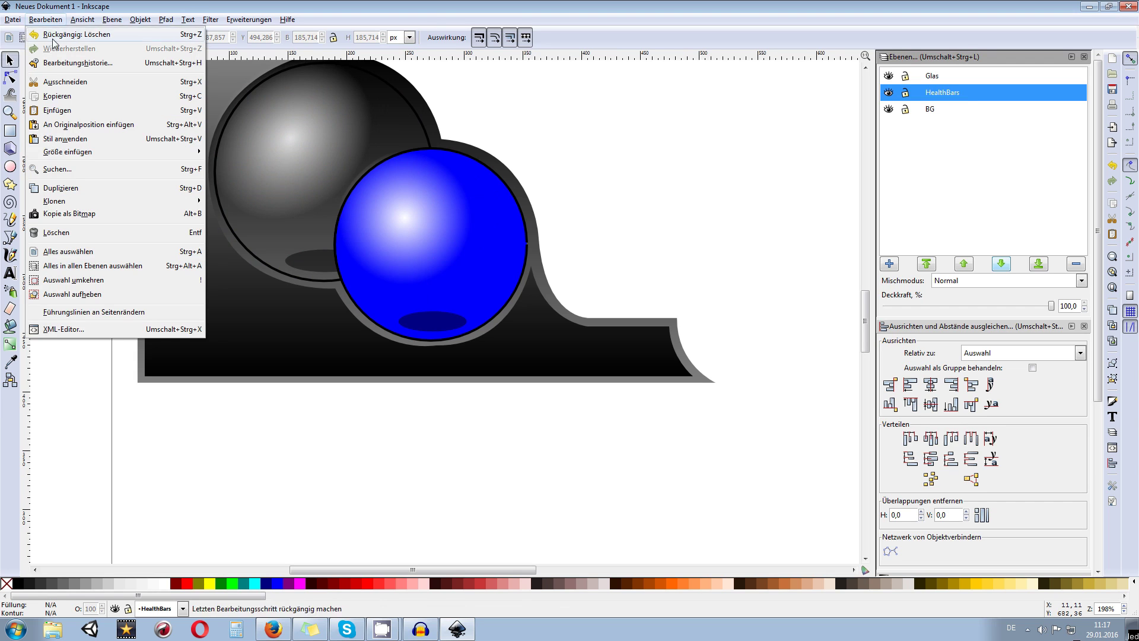
pyautogui.click(58, 127)
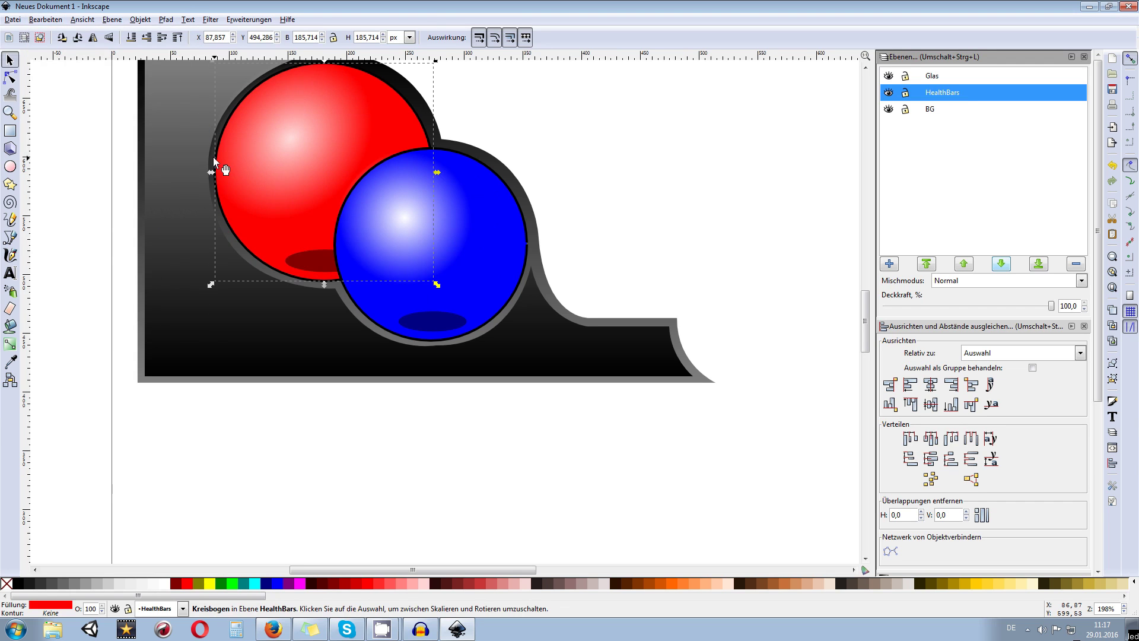
# - Examine the blue ball's highlight, shadow and outline objects by selecting them in turn to find its solid blue circle
pyautogui.scroll(2, 474, 323)
pyautogui.hscroll(-2, 475, 323)
pyautogui.click(543, 237)
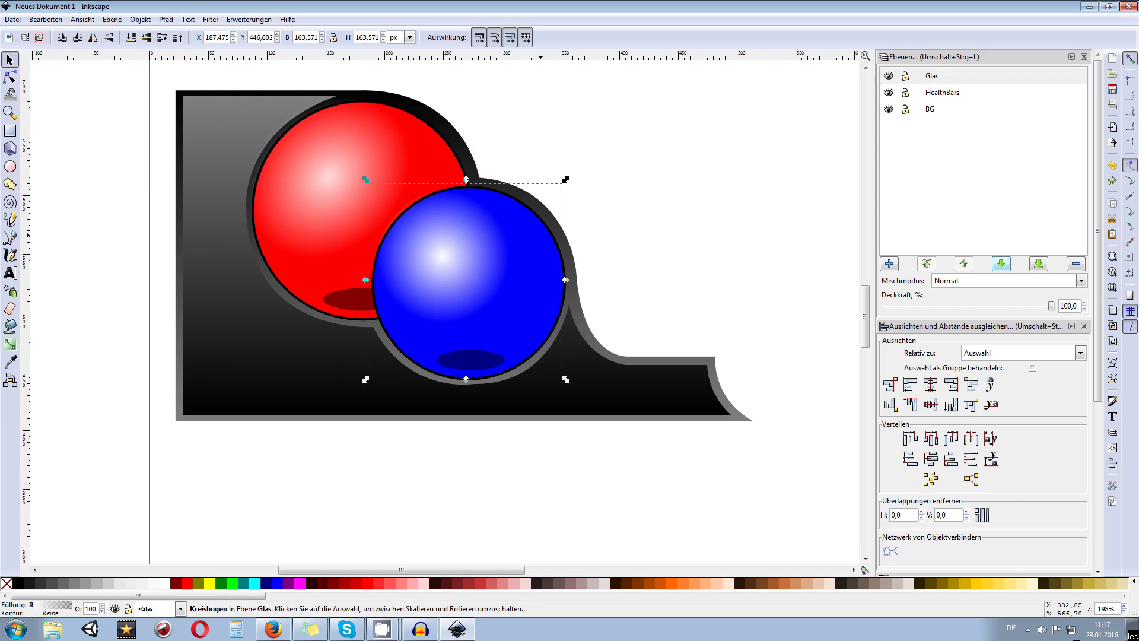
pyautogui.click(649, 216)
pyautogui.click(549, 238)
pyautogui.click(652, 293)
pyautogui.click(532, 363)
pyautogui.click(675, 321)
pyautogui.click(528, 360)
pyautogui.click(636, 318)
pyautogui.click(471, 363)
pyautogui.scroll(2, 475, 400)
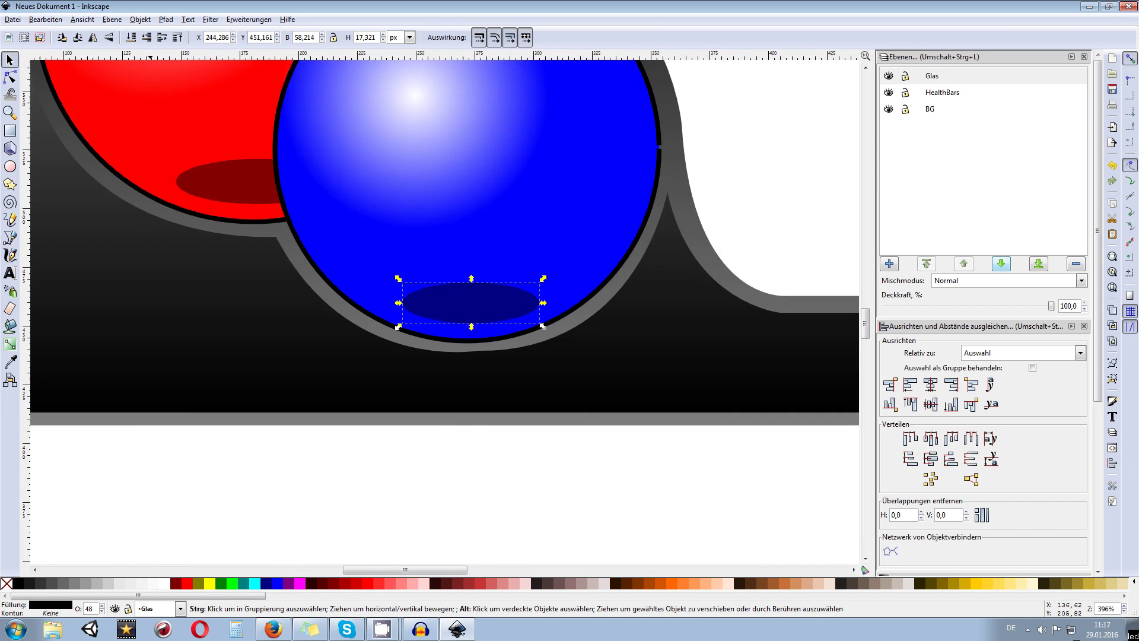
pyautogui.click(488, 438)
pyautogui.press('Tab')
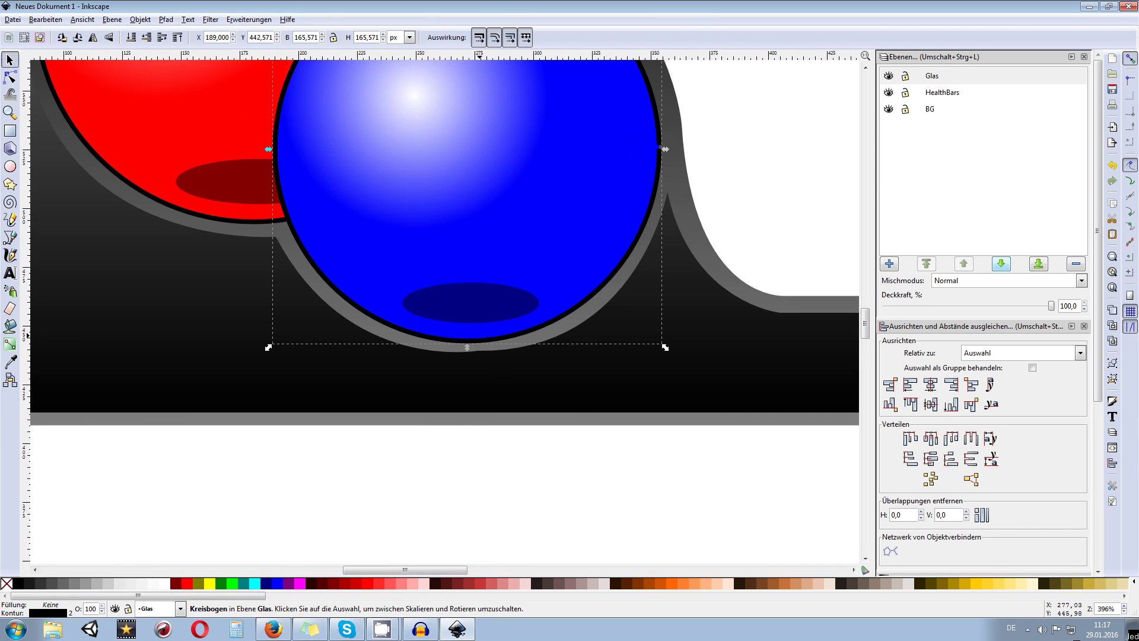
pyautogui.click(471, 453)
pyautogui.click(448, 335)
pyautogui.click(361, 495)
pyautogui.click(359, 306)
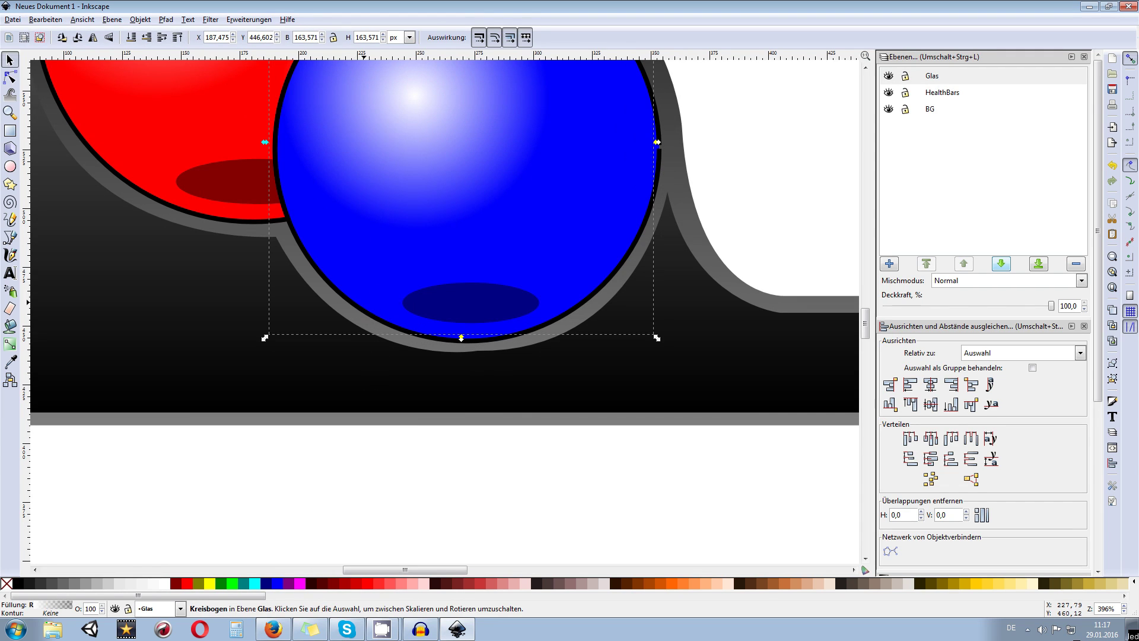
pyautogui.hscroll(4, 478, 208)
pyautogui.scroll(-2, 342, 322)
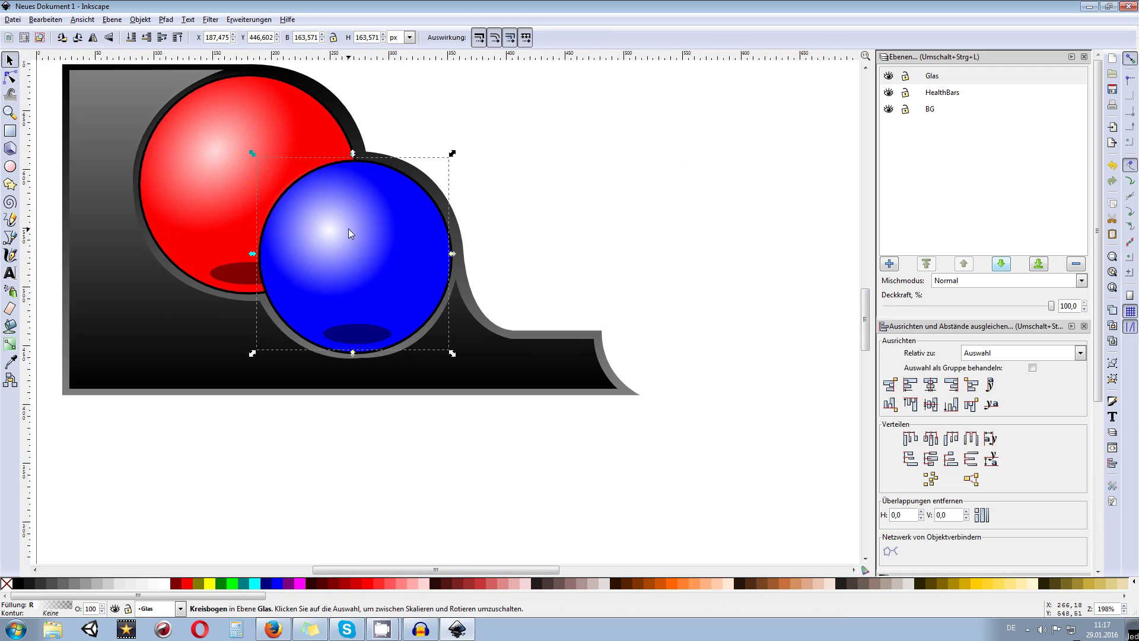
# - Shift the highlight off the blue ball and transfer the solid blue circle from Glas to HealthBars at its original position
pyautogui.moveTo(560, 171); pyautogui.dragTo(560, 172)
pyautogui.press('Tab')
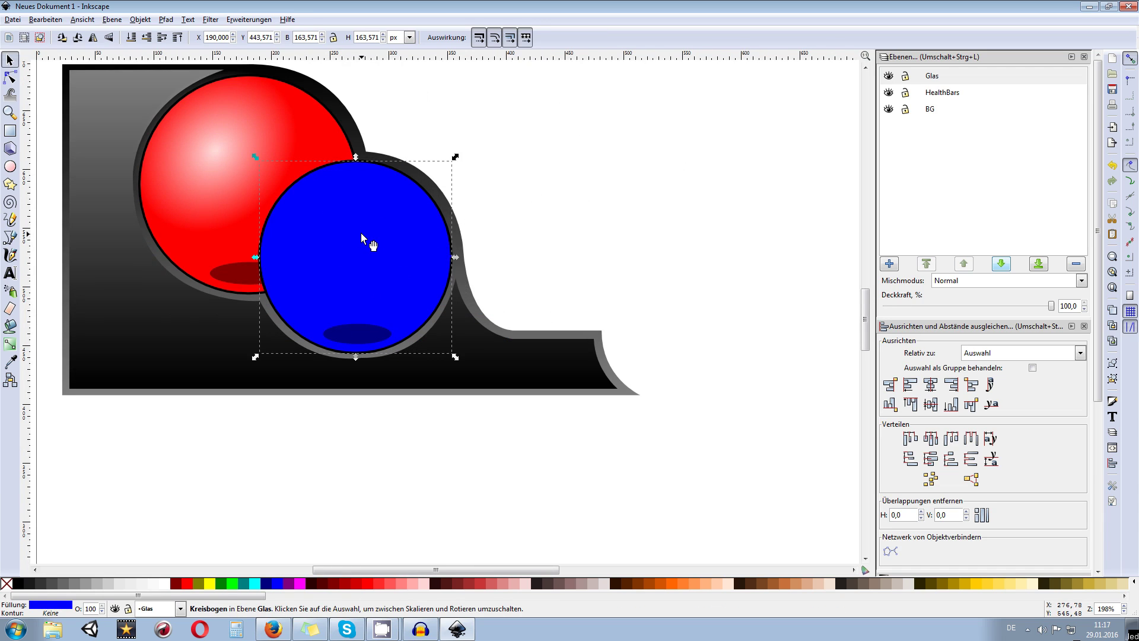
pyautogui.press('Delete')
pyautogui.click(13, 20)
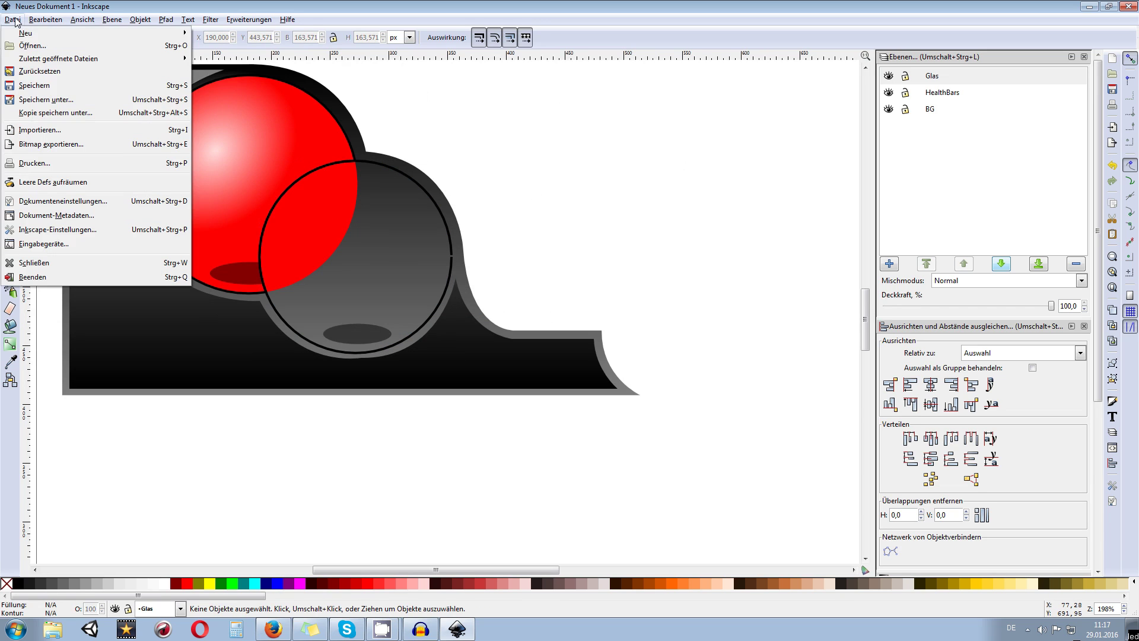
pyautogui.click(961, 132)
pyautogui.click(947, 96)
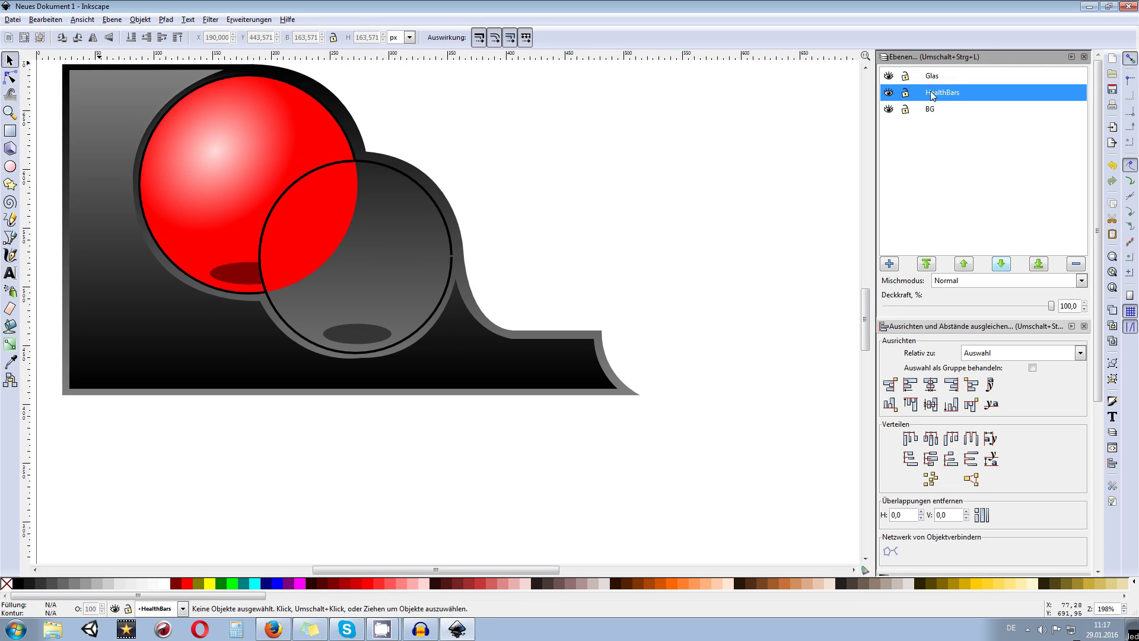
pyautogui.click(54, 20)
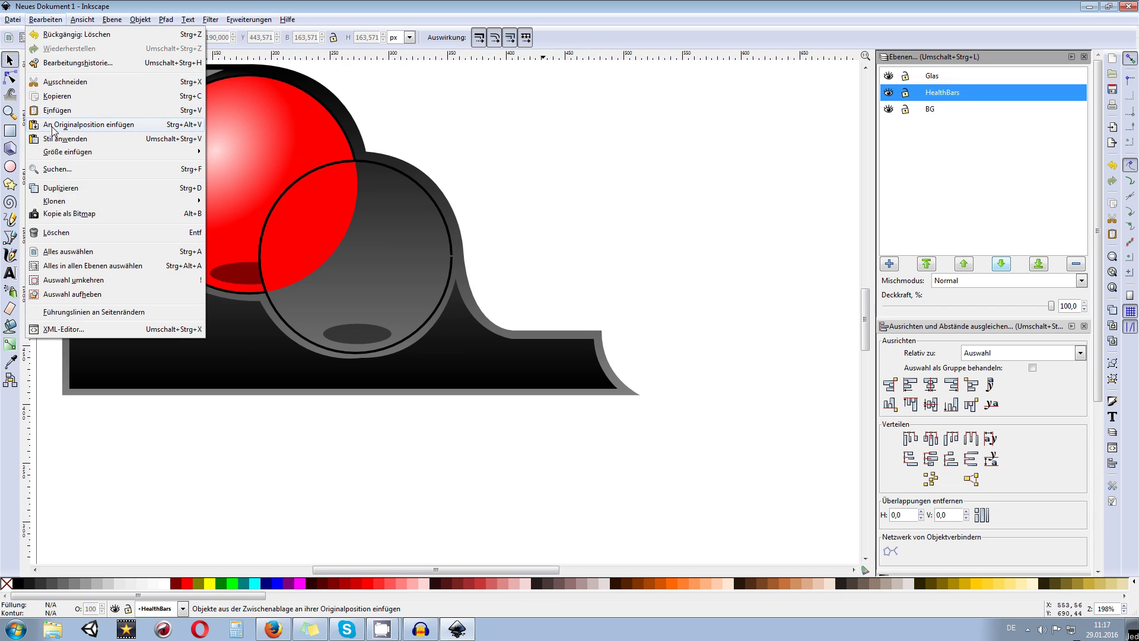
pyautogui.click(89, 125)
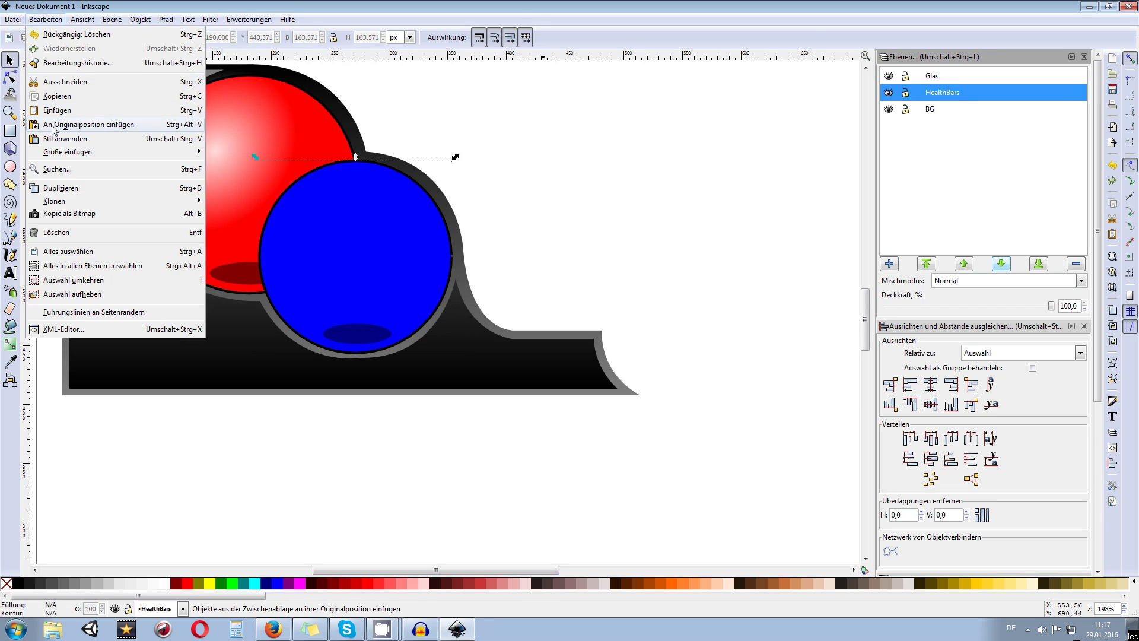
# - Move the glossy highlight back onto the blue ball and lock the Glas layer
pyautogui.click(521, 239)
pyautogui.moveTo(535, 222); pyautogui.dragTo(344, 236)
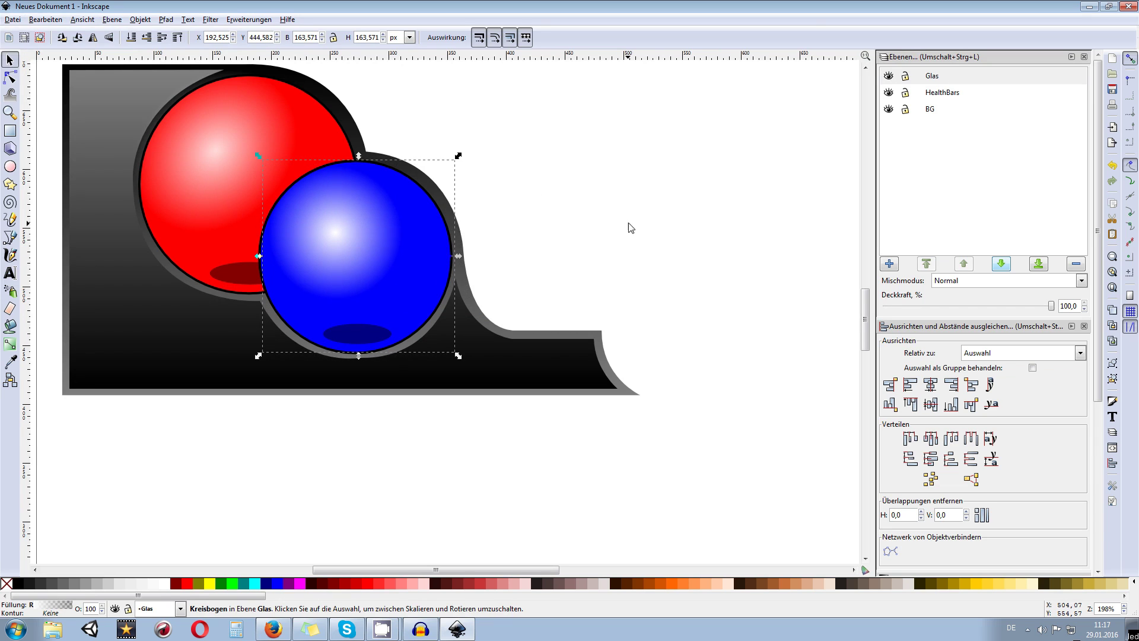
pyautogui.click(906, 76)
# - Toggle the Glas layer's visibility repeatedly to check the glass effects it contains, leaving it shown
pyautogui.click(889, 76)
pyautogui.click(888, 77)
pyautogui.click(889, 77)
pyautogui.click(889, 77)
pyautogui.click(889, 76)
pyautogui.click(889, 76)
pyautogui.click(889, 76)
pyautogui.click(889, 76)
# - Hide the HealthBars layer so that only the glass effects and the background panel are displayed
pyautogui.click(890, 92)
pyautogui.click(890, 93)
pyautogui.click(890, 93)
pyautogui.moveTo(498, 197); pyautogui.dragTo(560, 250)
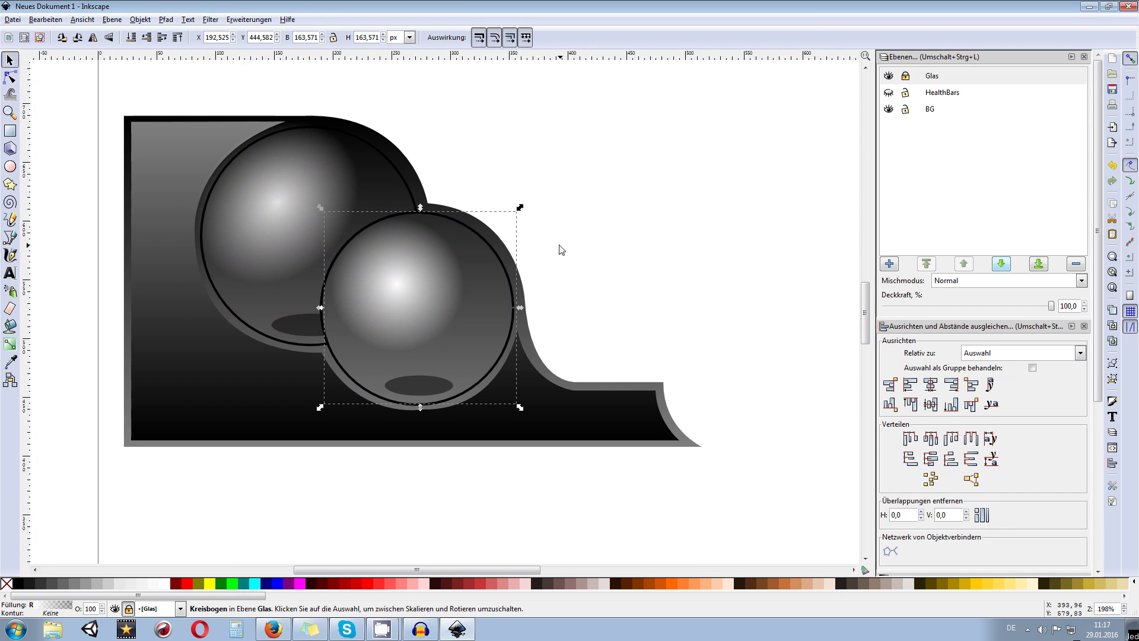
# - Clear the selection, make HealthBars the active layer and show its red and blue circles again
pyautogui.press('-')
pyautogui.press('-')
pyautogui.press('Escape')
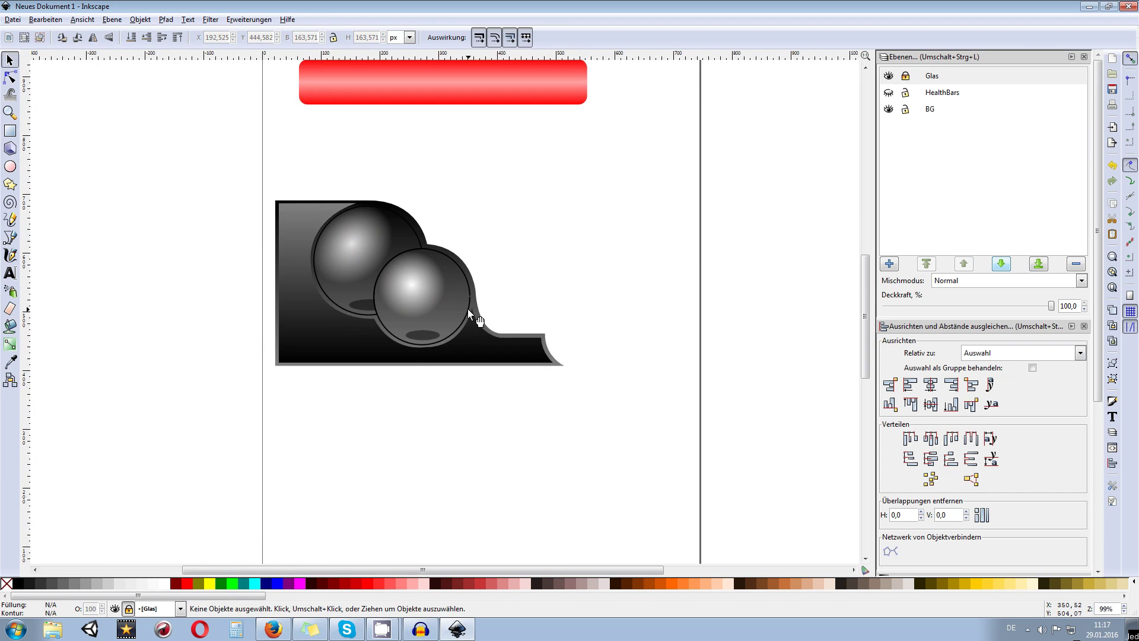
pyautogui.scroll(2, 469, 314)
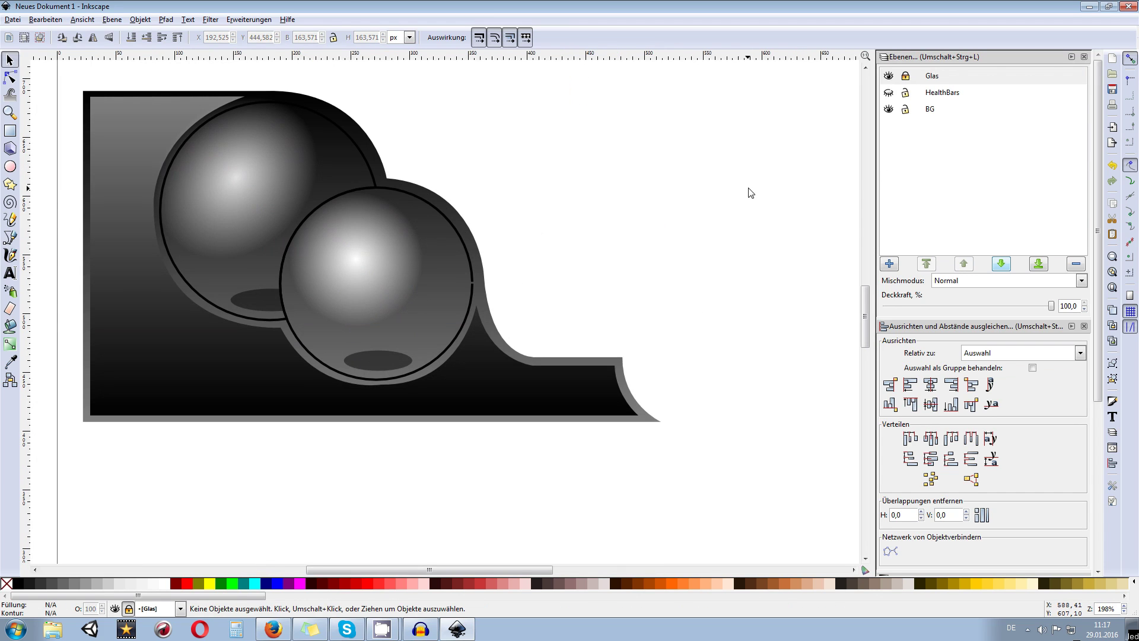
pyautogui.click(953, 98)
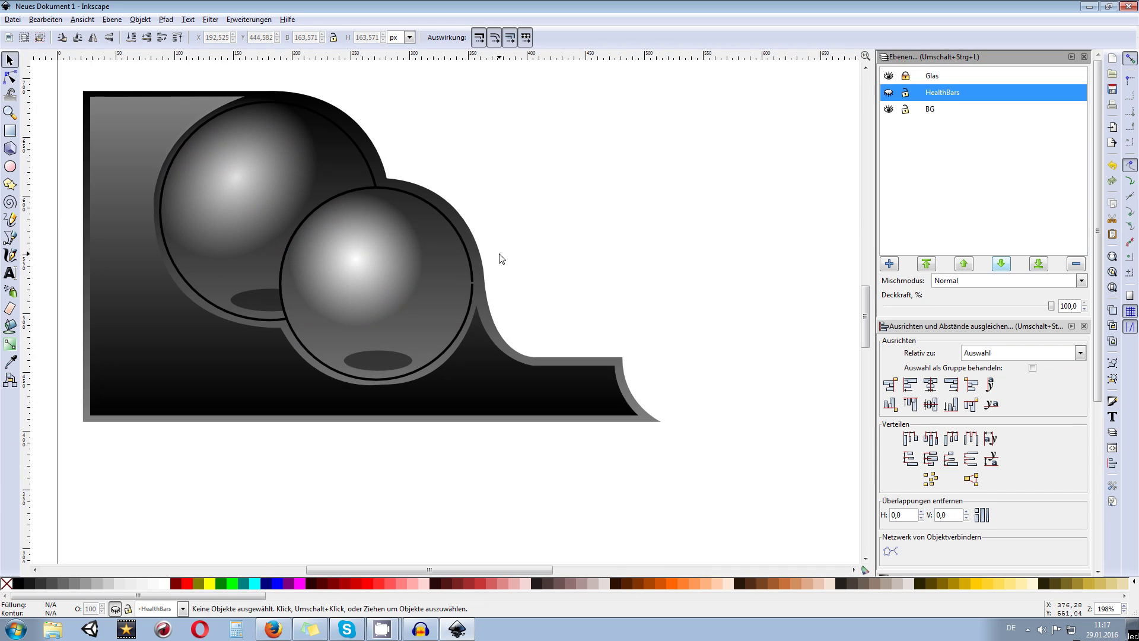
pyautogui.scroll(-2, 467, 266)
pyautogui.scroll(2, 465, 265)
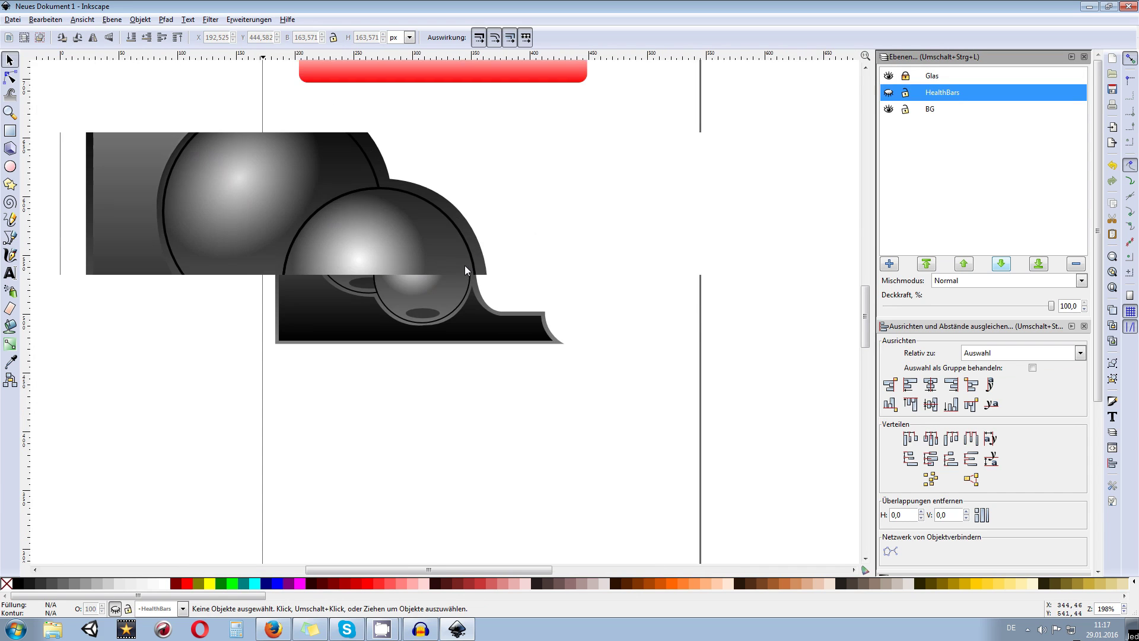
pyautogui.scroll(-2, 388, 312)
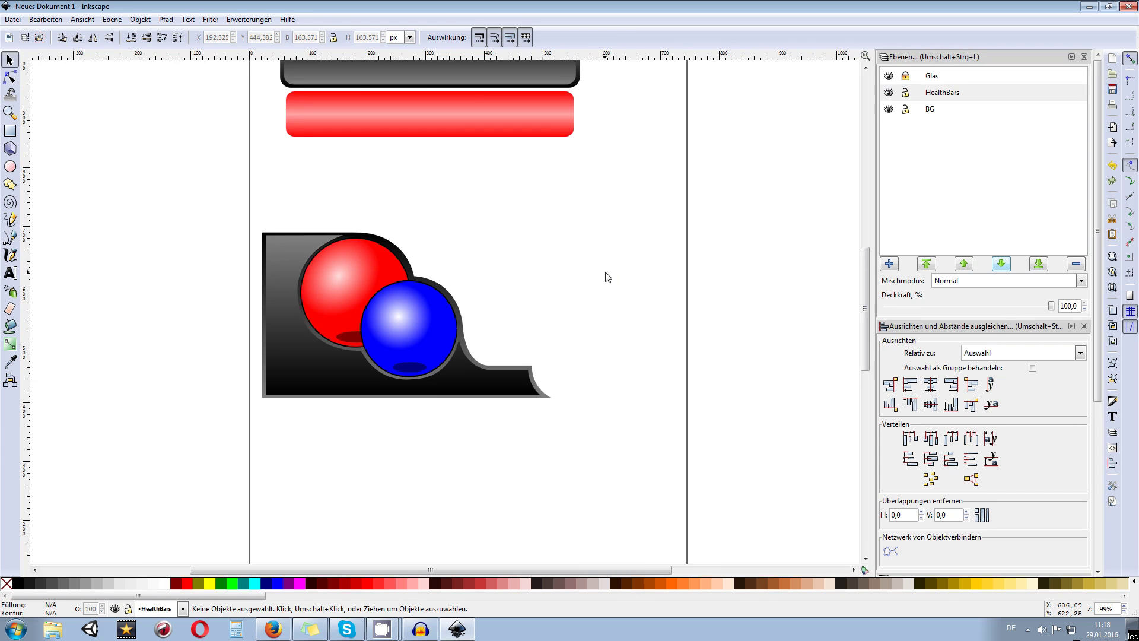
pyautogui.scroll(1, 536, 343)
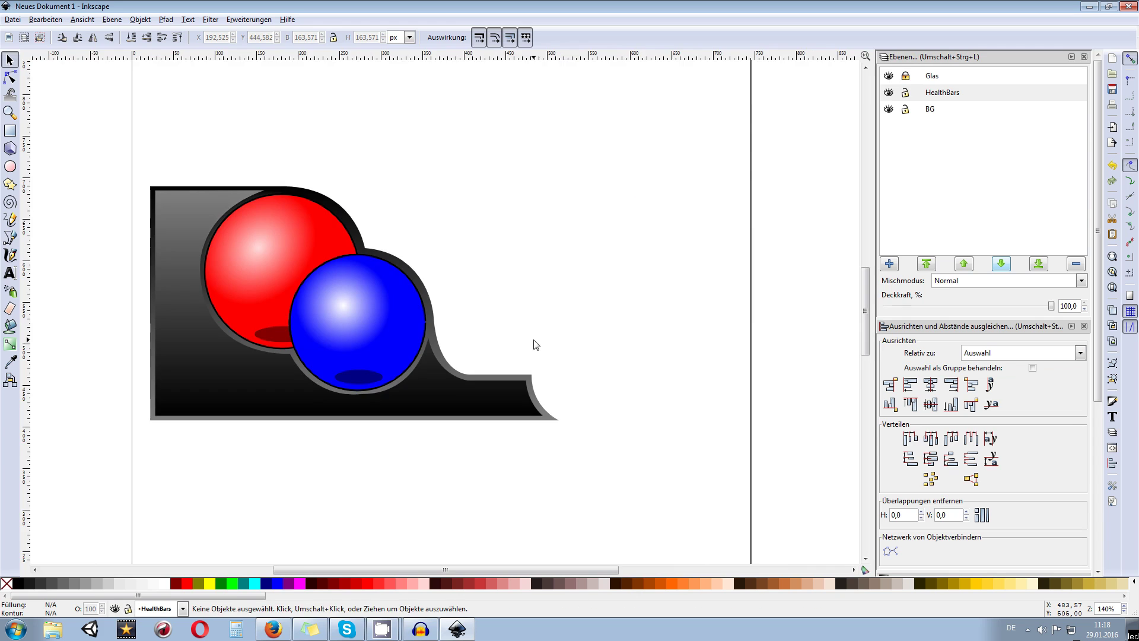
pyautogui.scroll(-2, 534, 341)
pyautogui.scroll(1, 480, 356)
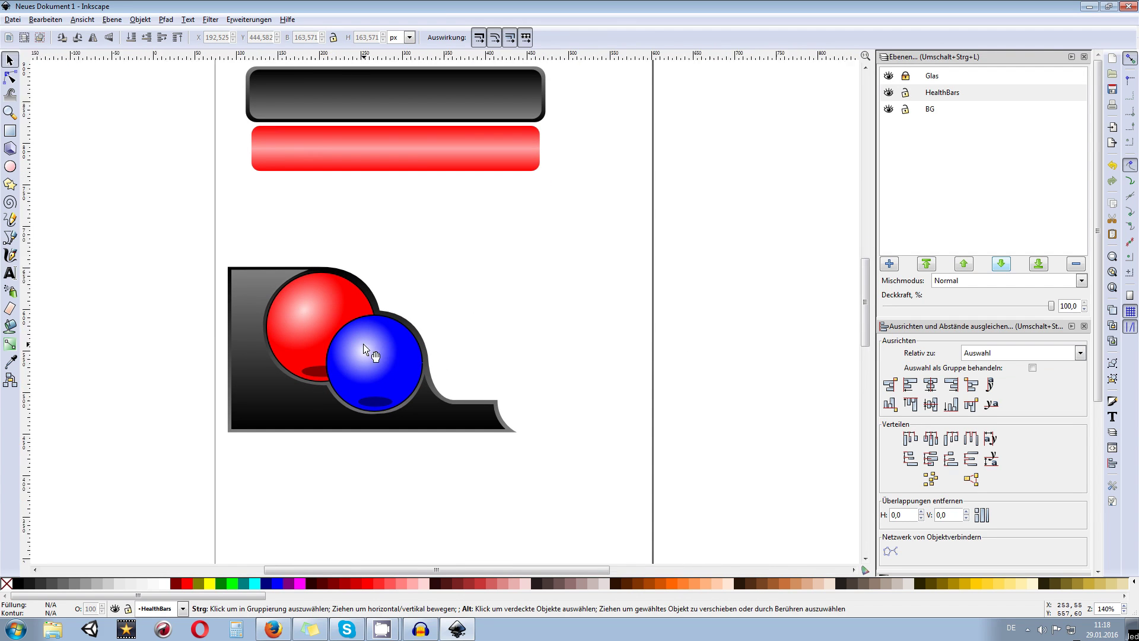
pyautogui.scroll(4, 374, 353)
pyautogui.scroll(-2, 416, 368)
# - Try to move the whole panel artwork together with the balls, then undo the move
pyautogui.moveTo(396, 344)
pyautogui.mouseDown()
pyautogui.moveTo(490, 279)
pyautogui.moveTo(394, 368)
pyautogui.mouseUp()
pyautogui.scroll(-2, 505, 277)
pyautogui.moveTo(117, 265); pyautogui.dragTo(534, 542)
pyautogui.moveTo(385, 444); pyautogui.dragTo(330, 360)
pyautogui.hotkey('ctrl', 'z')
pyautogui.click(504, 286)
pyautogui.moveTo(504, 285); pyautogui.dragTo(496, 342)
pyautogui.scroll(-1, 582, 223)
pyautogui.scroll(1, 496, 342)
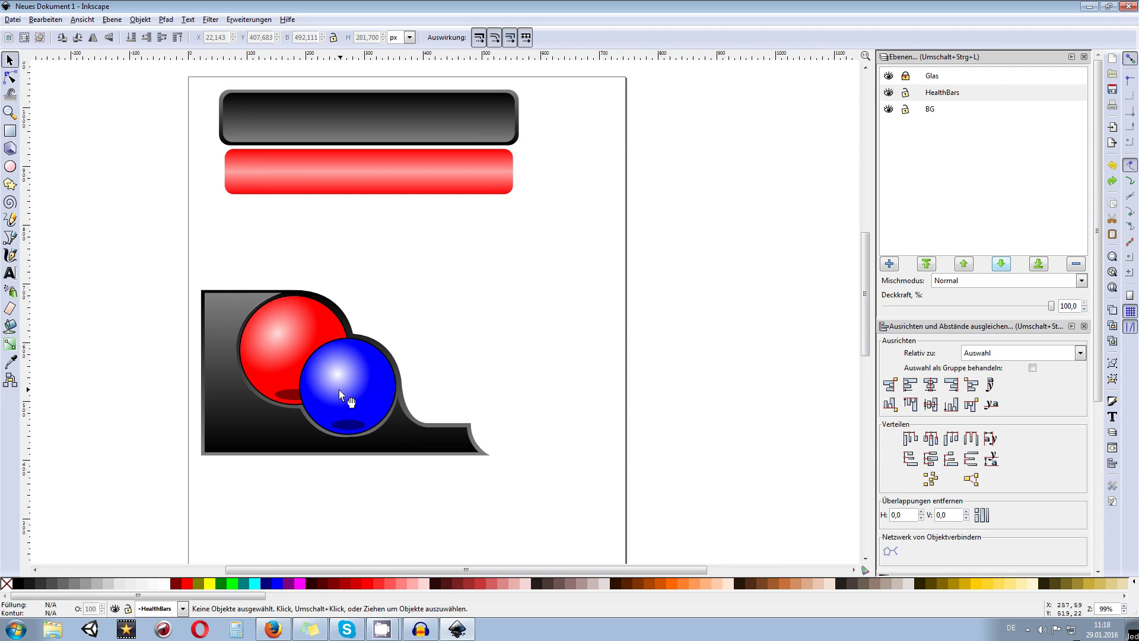
# - Hide the Glas layer and select the solid red and blue circles on HealthBars together
pyautogui.moveTo(340, 390); pyautogui.dragTo(381, 304)
pyautogui.scroll(2, 364, 244)
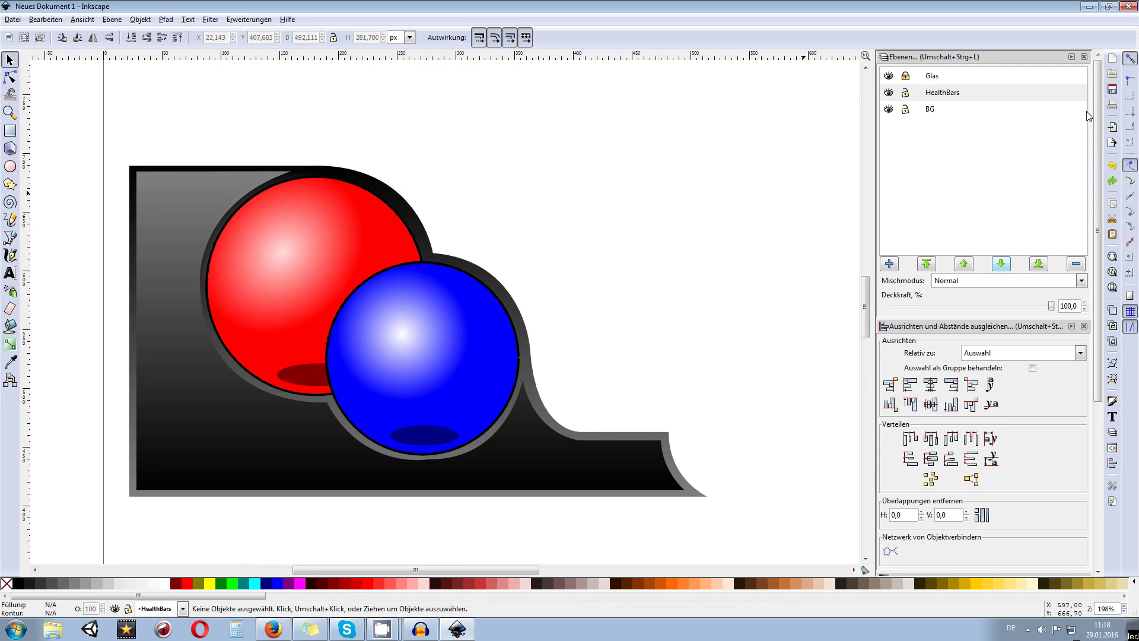
pyautogui.click(888, 75)
pyautogui.click(423, 293)
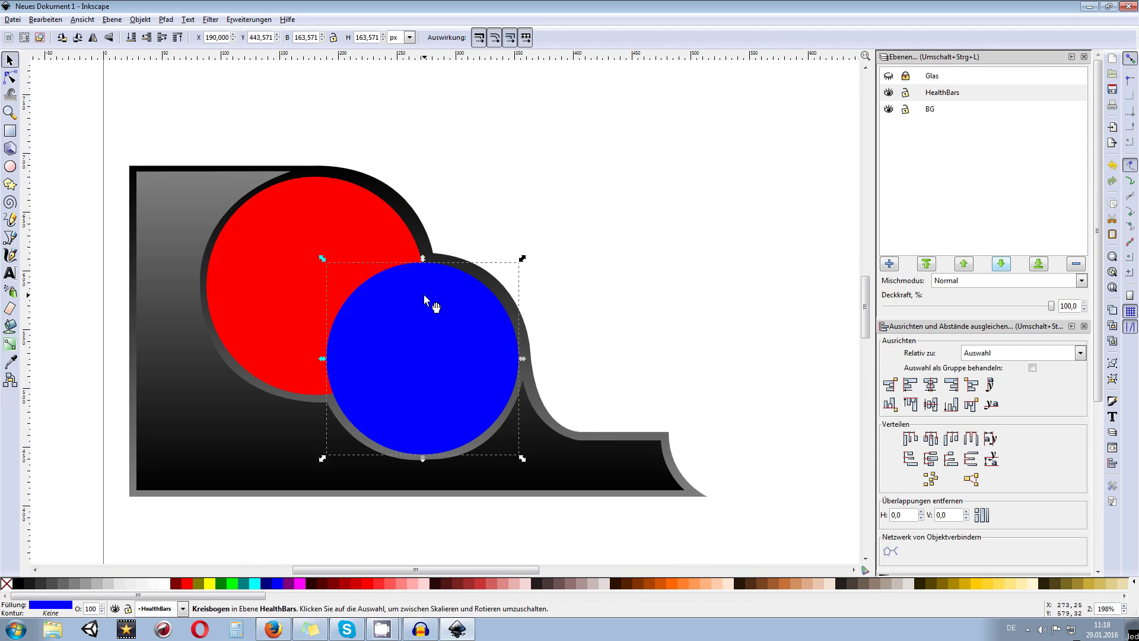
pyautogui.click(301, 267)
pyautogui.keyDown('shift'); pyautogui.click(468, 301); pyautogui.keyUp('shift')
pyautogui.scroll(-1, 468, 301)
pyautogui.hscroll(2, 458, 339)
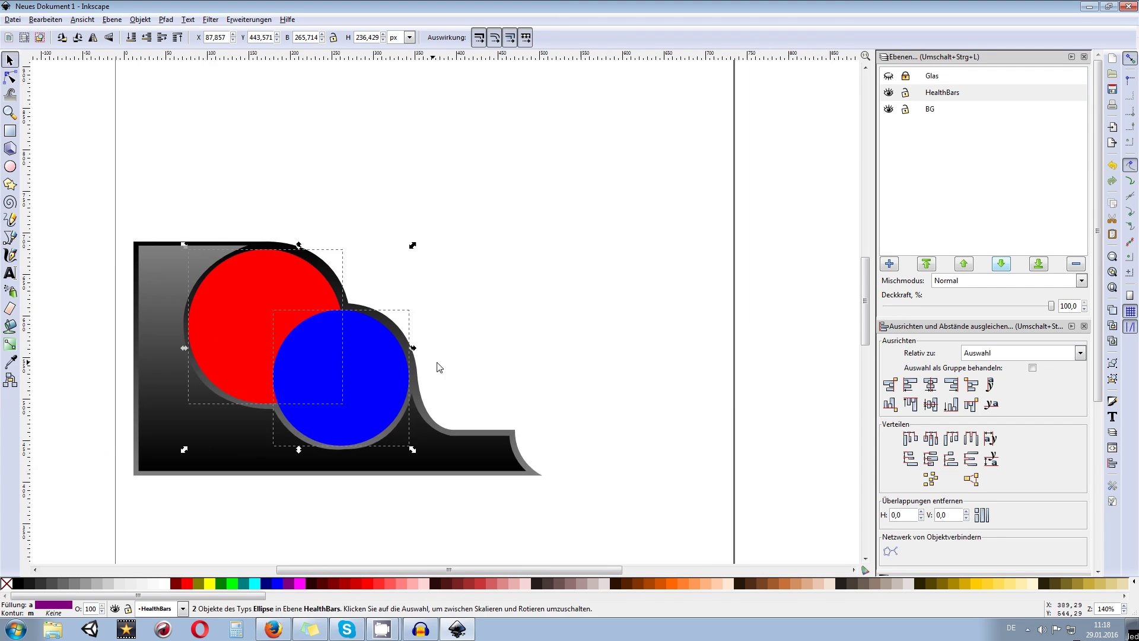
# - Move the solid red circle and the solid blue circle separately off the panel onto the empty area beside it
pyautogui.click(480, 335)
pyautogui.click(283, 298)
pyautogui.moveTo(220, 282); pyautogui.dragTo(562, 259)
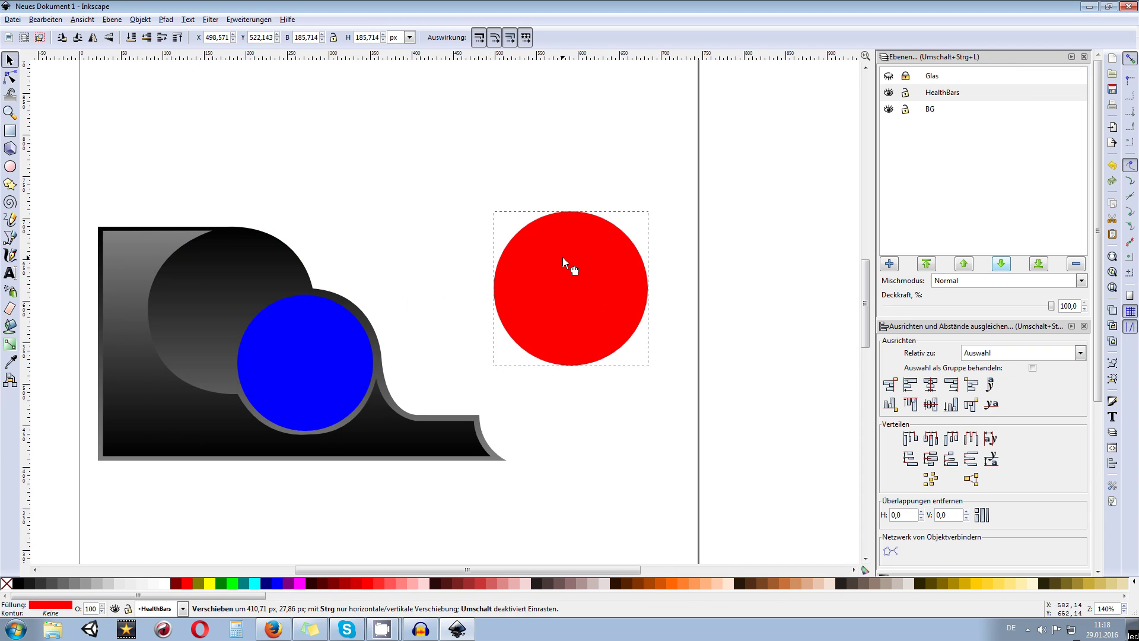
pyautogui.click(308, 343)
pyautogui.moveTo(311, 340); pyautogui.dragTo(735, 372)
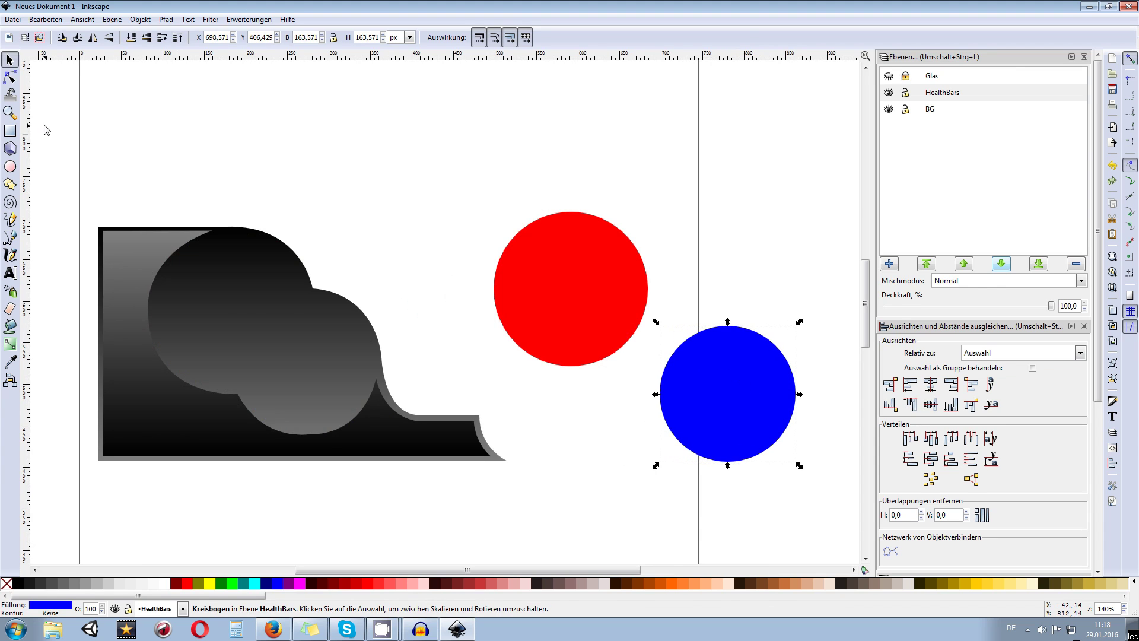
# - Place a vertical guide just beyond the panel's tip and a horizontal guide near the panel's upper edge
pyautogui.moveTo(26, 122); pyautogui.dragTo(509, 220)
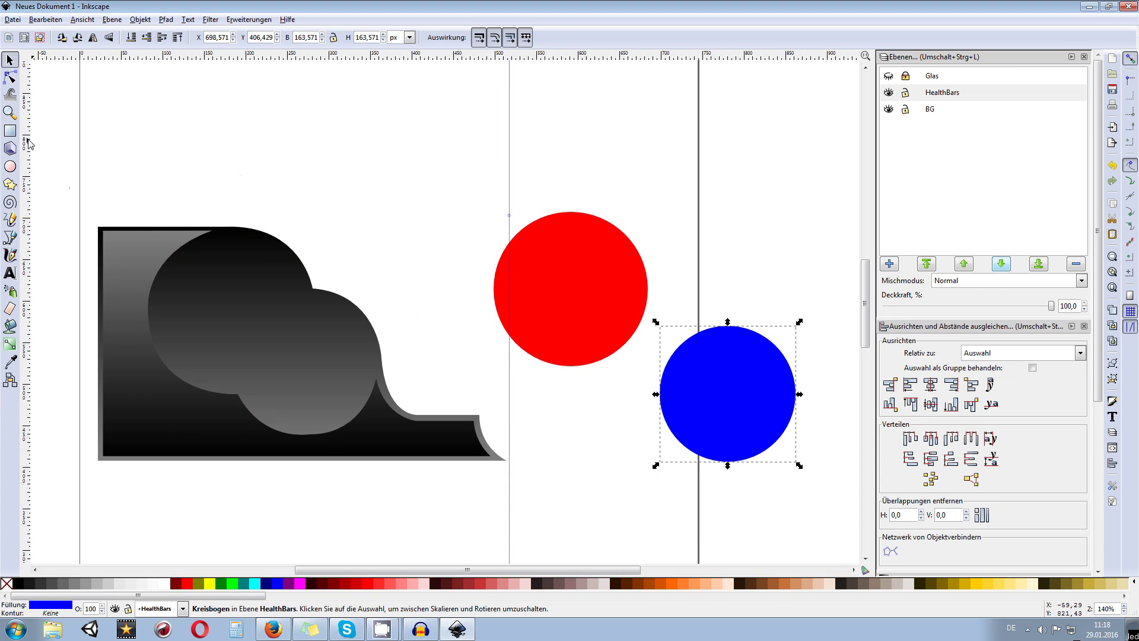
pyautogui.moveTo(545, 59); pyautogui.dragTo(564, 222)
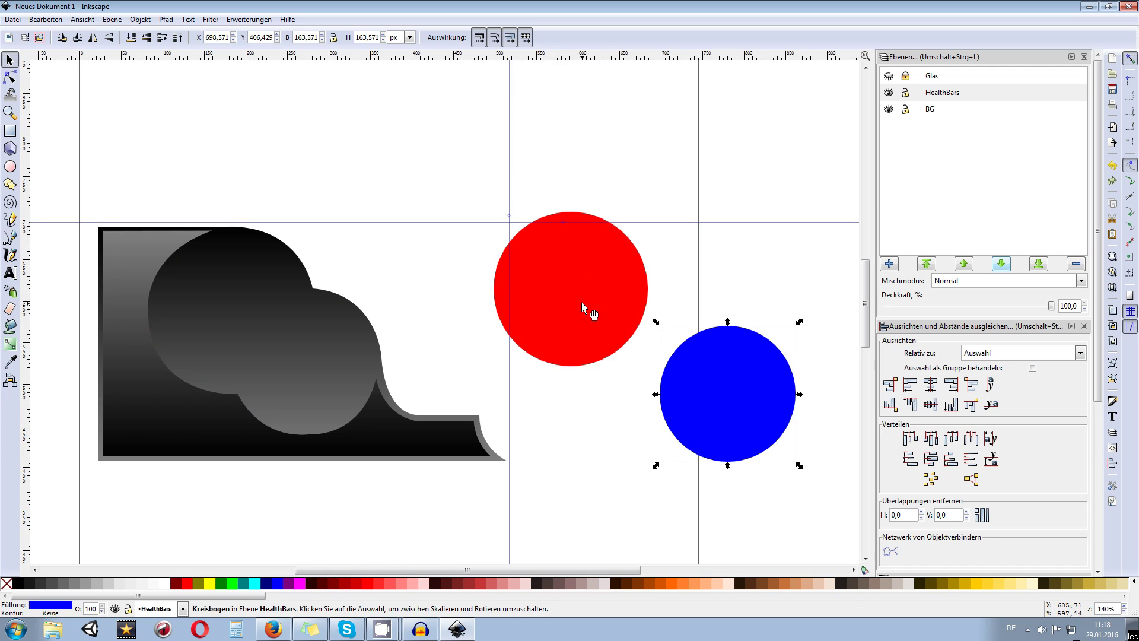
pyautogui.hscroll(1, 581, 306)
pyautogui.moveTo(448, 309); pyautogui.dragTo(510, 281)
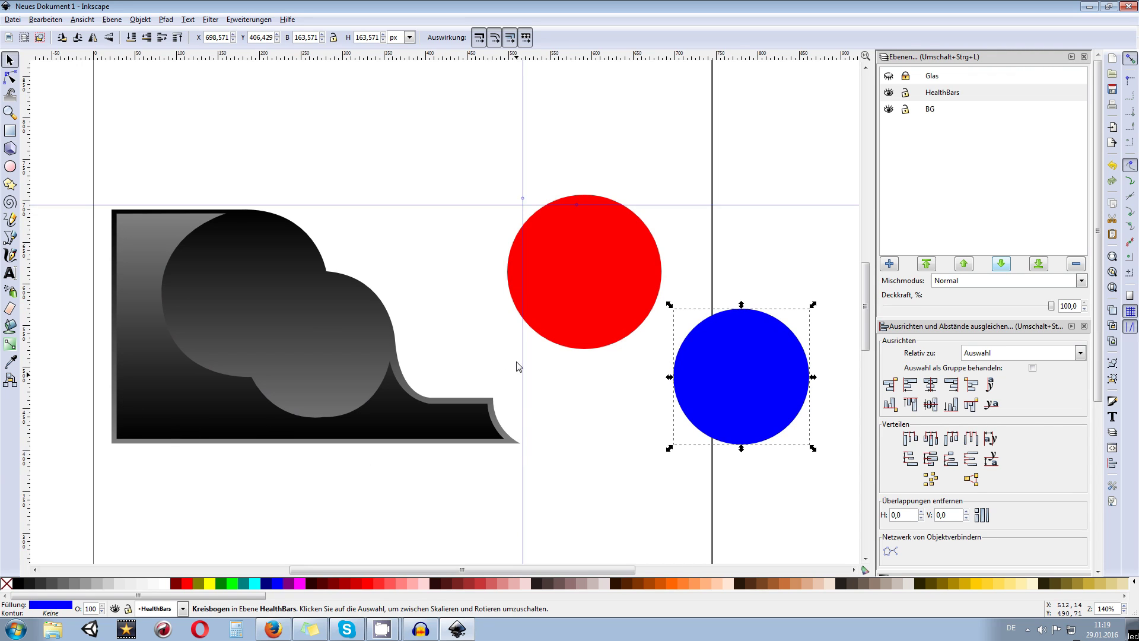
pyautogui.hscroll(2, 483, 275)
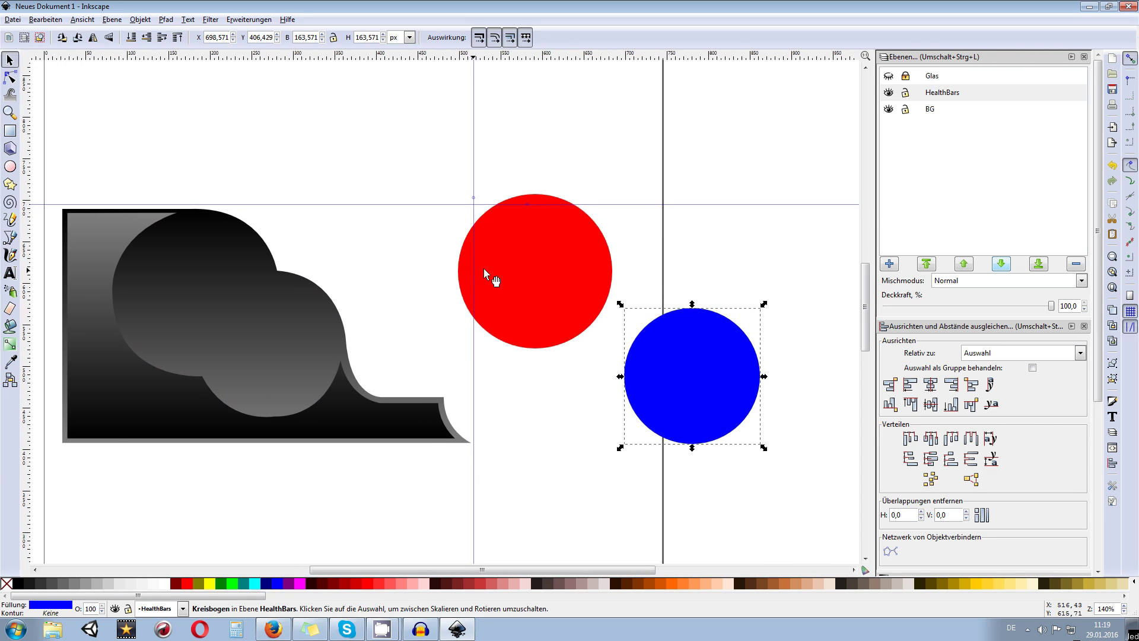
# - Align the red circle against the vertical and horizontal guides and place the blue circle below it
pyautogui.click(596, 237)
pyautogui.moveTo(530, 245); pyautogui.dragTo(547, 266)
pyautogui.click(721, 355)
pyautogui.moveTo(721, 355); pyautogui.dragTo(588, 419)
# - Add a horizontal guide just below the red circle and align the blue circle's upper edge to it
pyautogui.moveTo(611, 67); pyautogui.dragTo(639, 362)
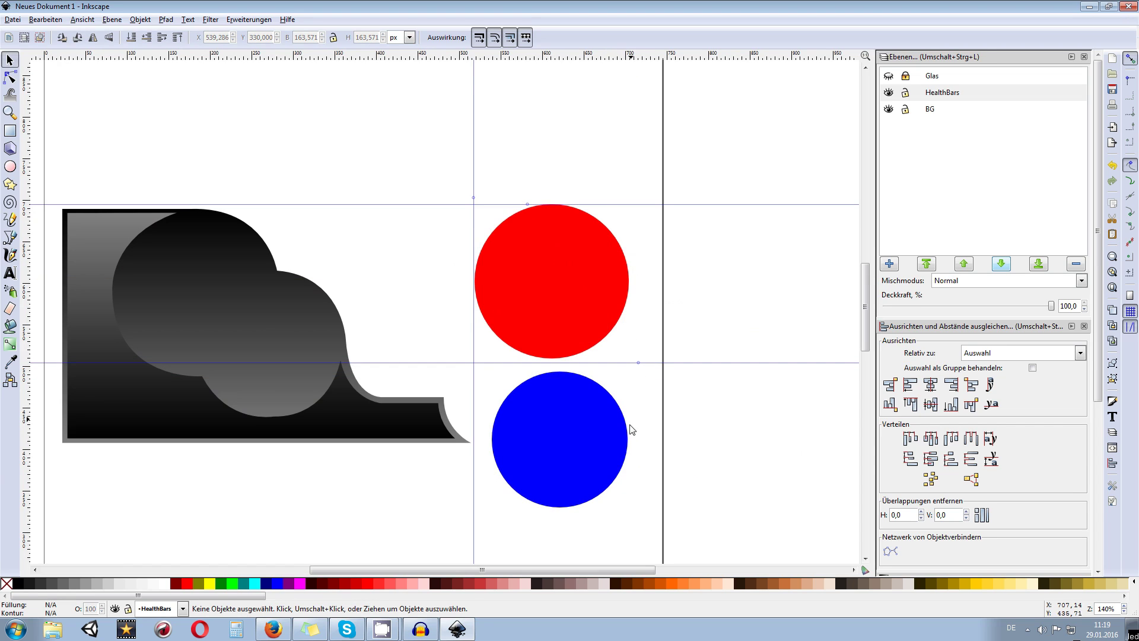
pyautogui.click(586, 430)
pyautogui.moveTo(585, 445); pyautogui.dragTo(561, 431)
pyautogui.moveTo(192, 260); pyautogui.dragTo(223, 269)
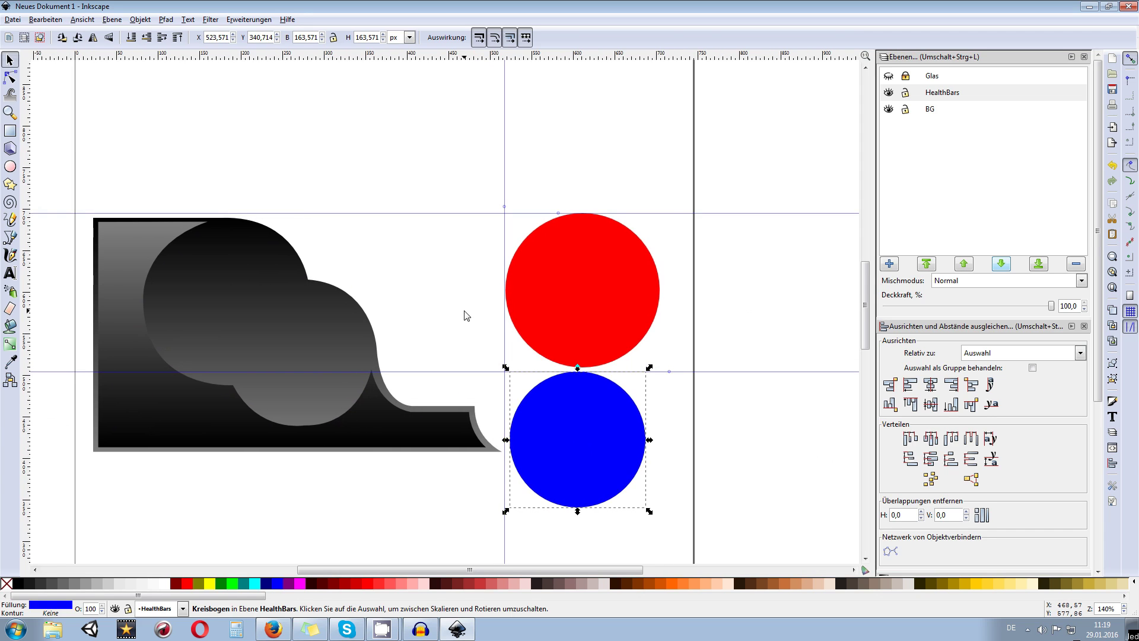
# - Deselect the blue circle and show the Glas layer again over the empty ball sockets
pyautogui.click(670, 188)
pyautogui.scroll(-2, 670, 187)
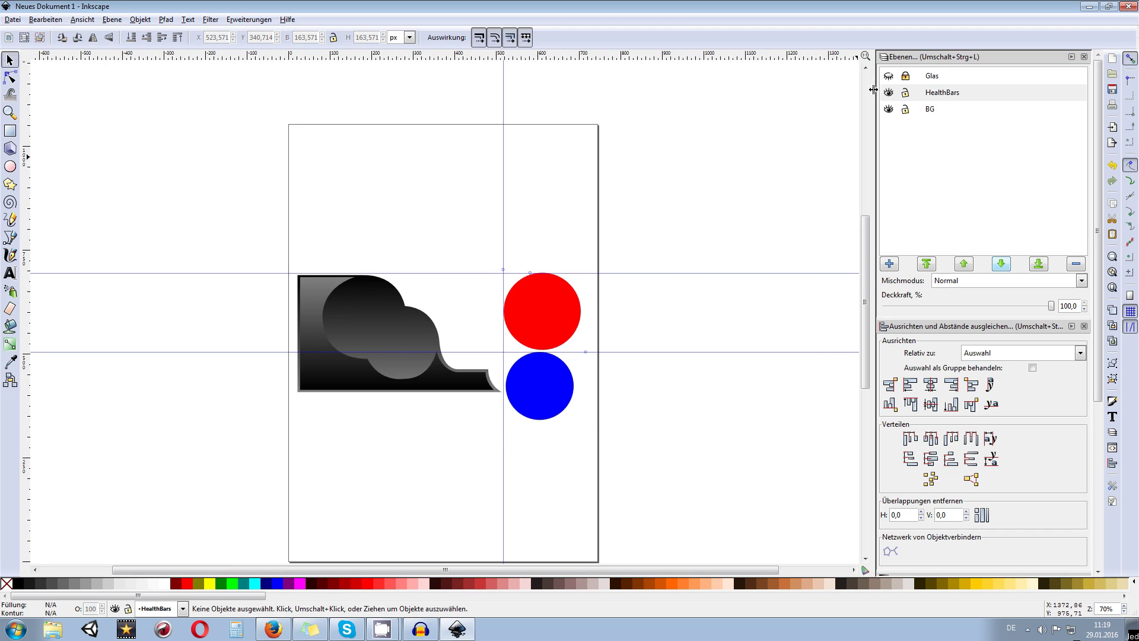
pyautogui.scroll(1, 623, 297)
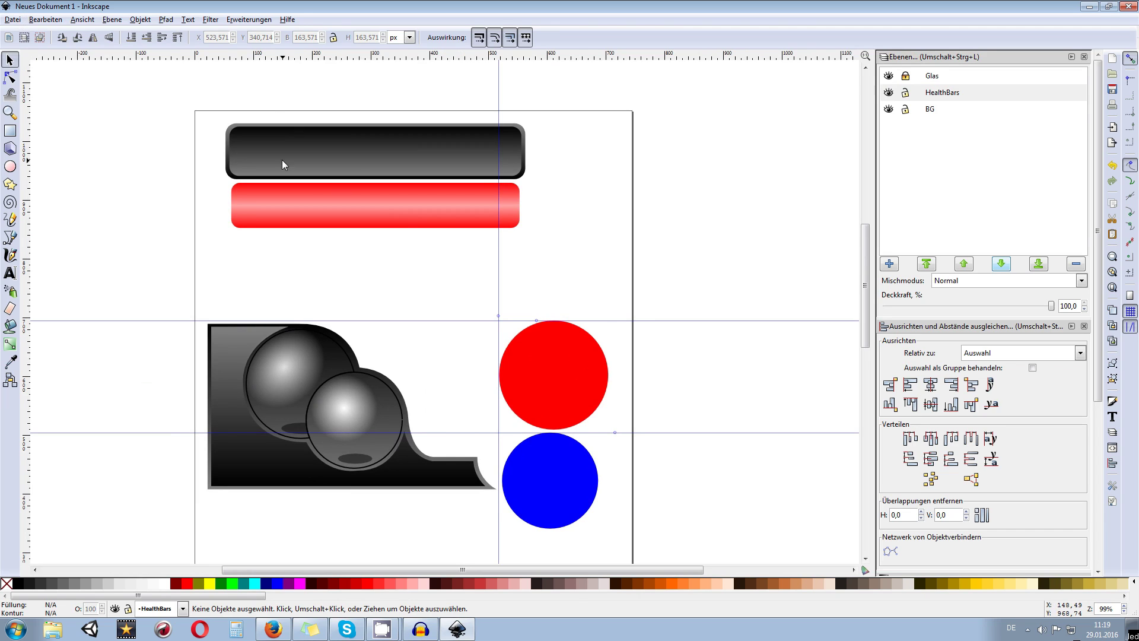
pyautogui.scroll(-1, 204, 186)
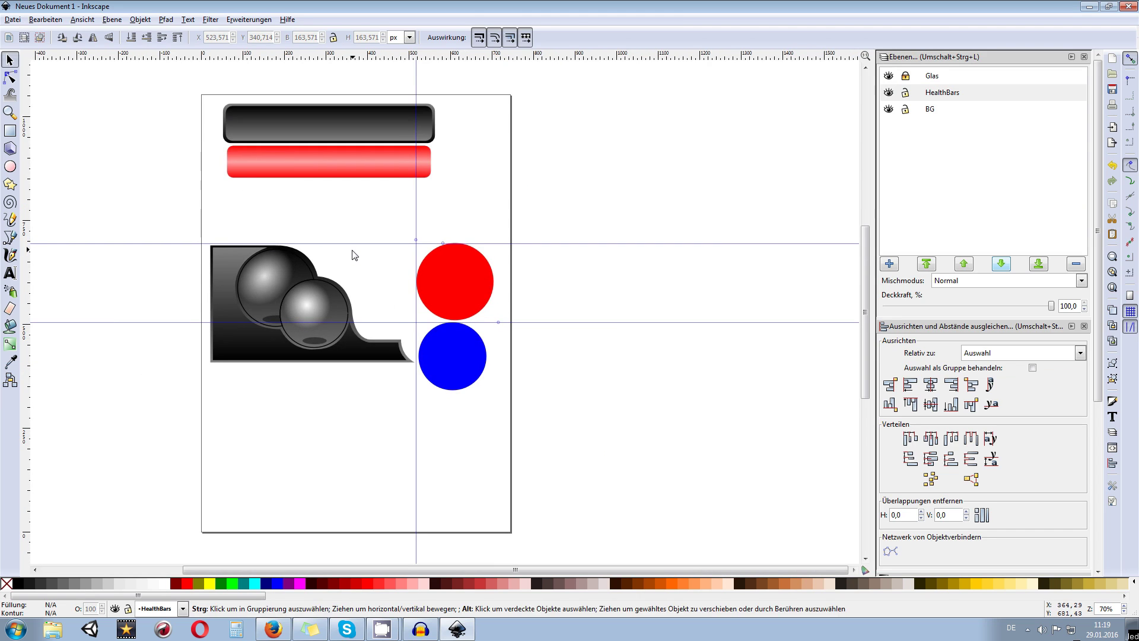
pyautogui.scroll(3, 452, 221)
pyautogui.hscroll(-1, 456, 268)
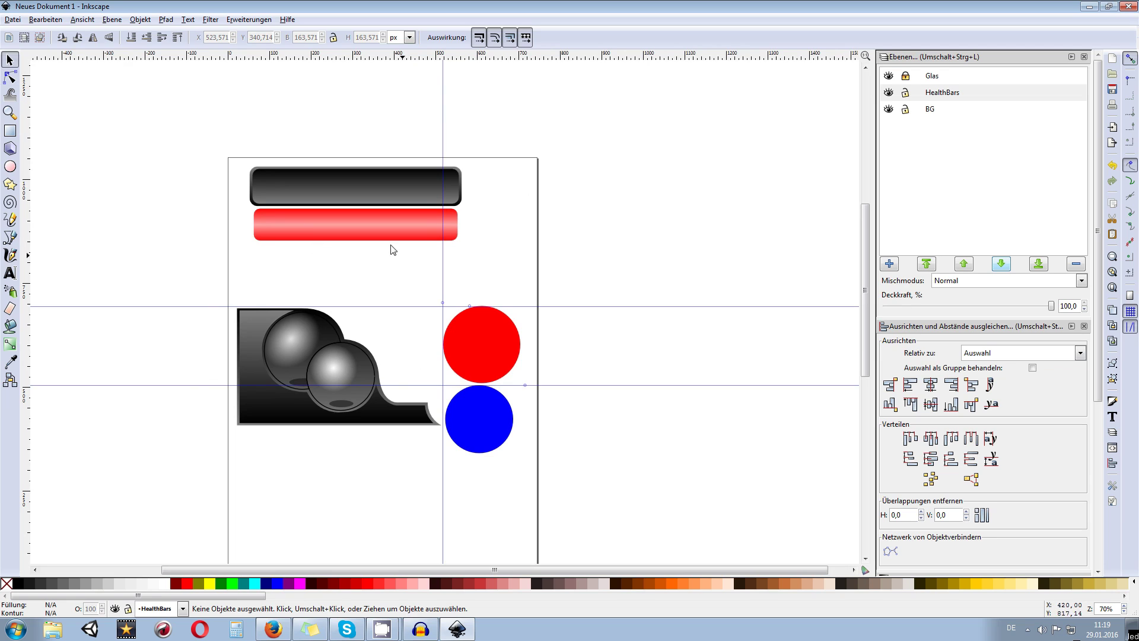
# - Open the bitmap export settings, check the export area options and close them without exporting
pyautogui.click(12, 20)
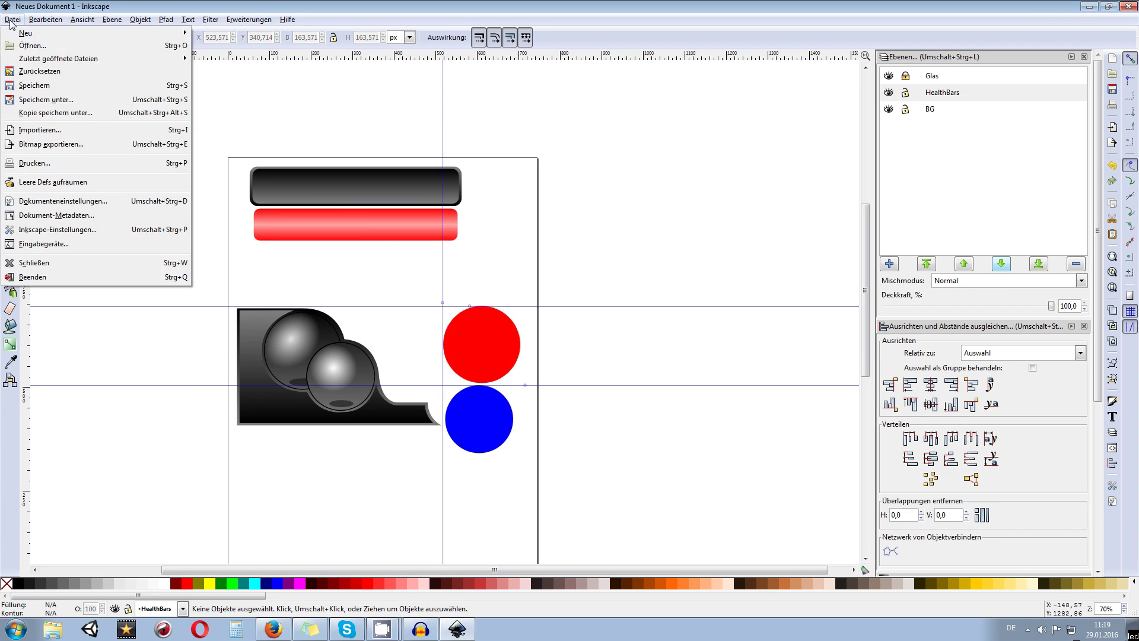
pyautogui.click(53, 145)
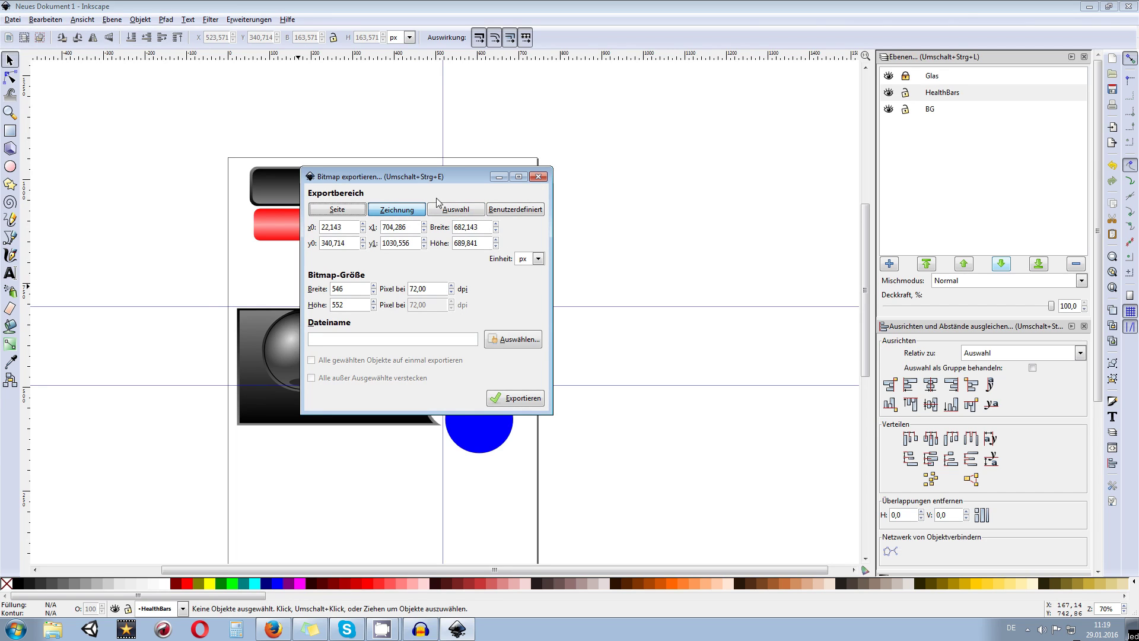
pyautogui.click(422, 213)
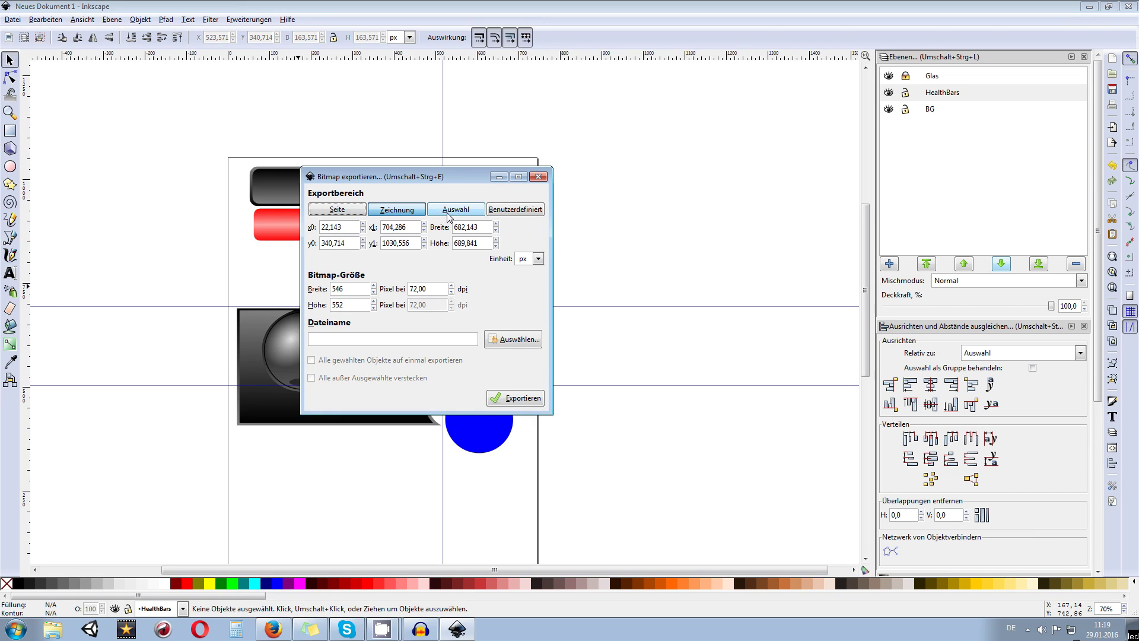
pyautogui.click(537, 177)
# - Unlock the Glas layer and select all the artwork on the page across the three layers
pyautogui.moveTo(216, 145); pyautogui.dragTo(544, 277)
pyautogui.moveTo(173, 112); pyautogui.dragTo(665, 556)
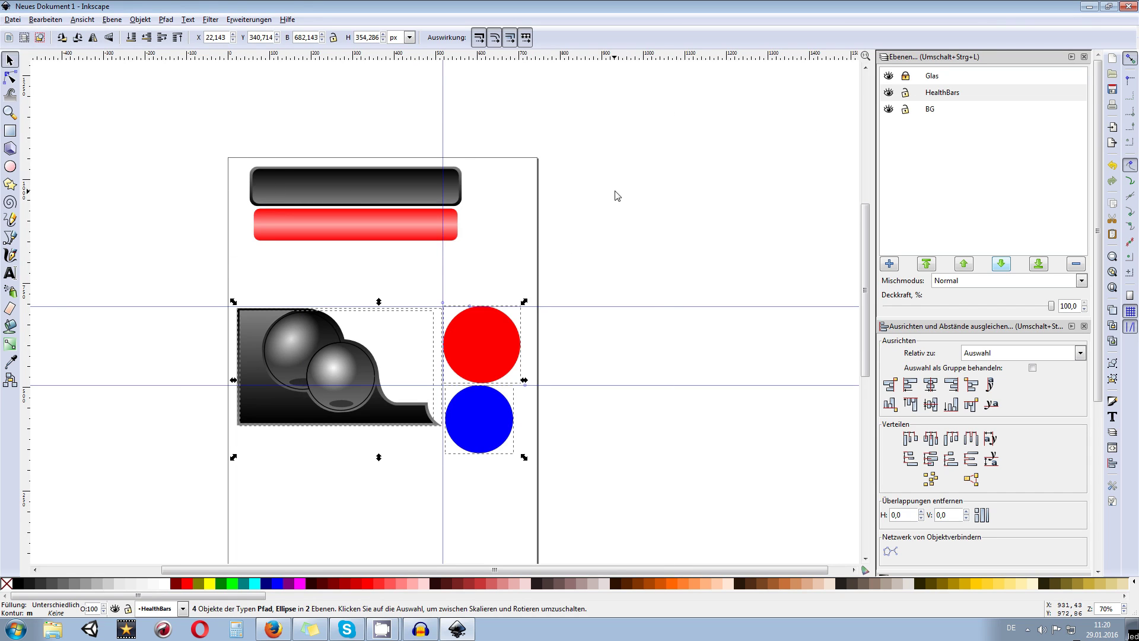
pyautogui.click(906, 76)
pyautogui.click(457, 152)
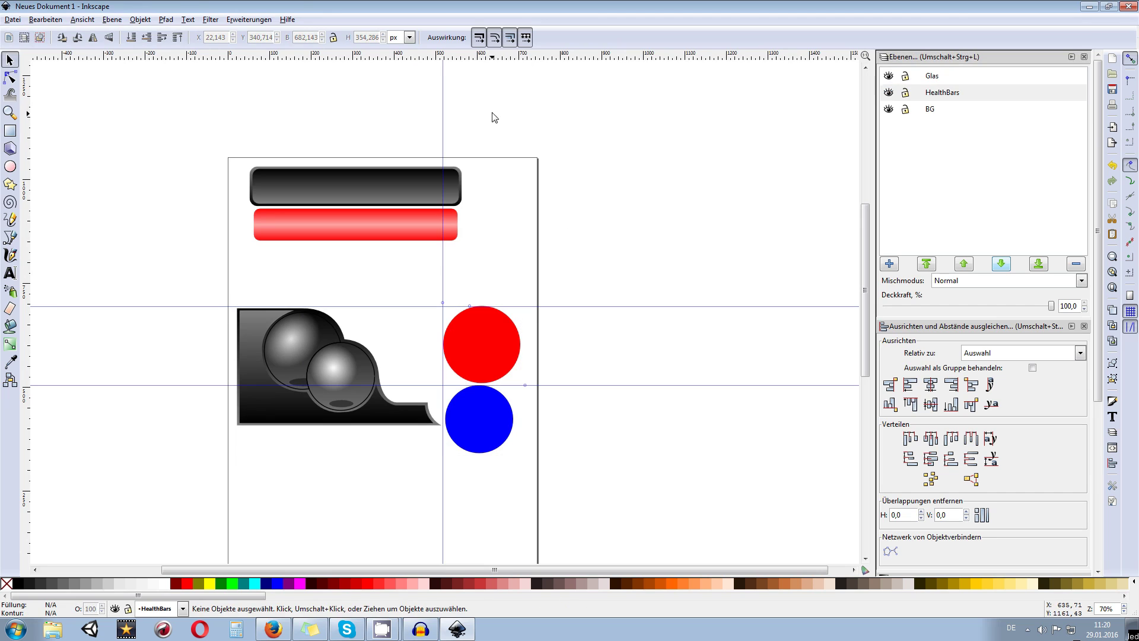
pyautogui.moveTo(158, 133); pyautogui.dragTo(621, 515)
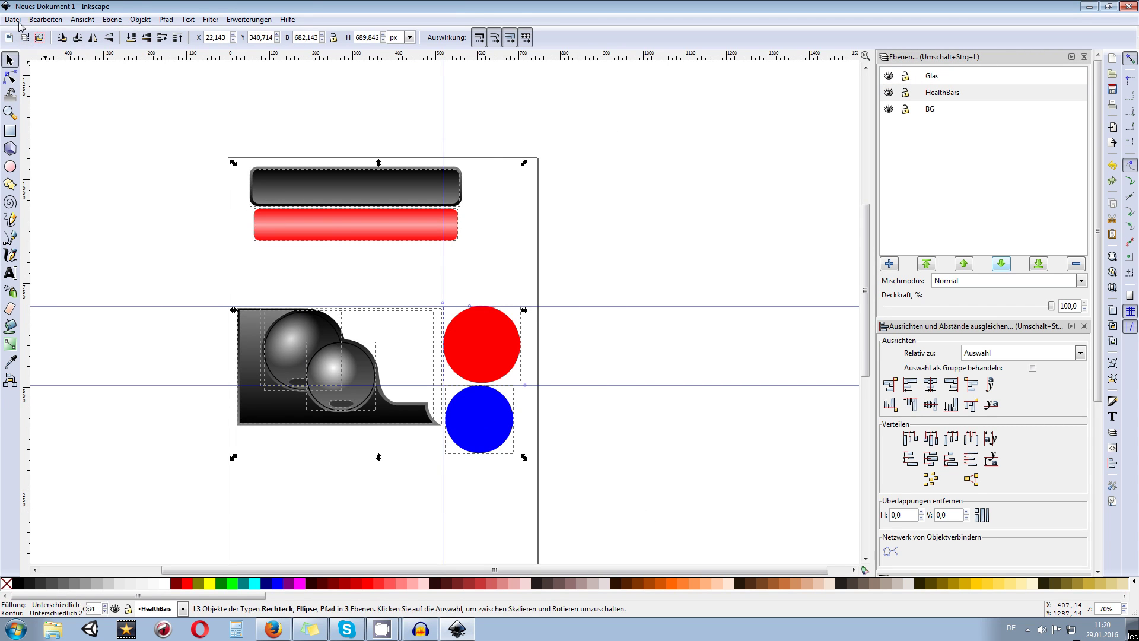
# - Try to shift the dark bar near the page's upper edge, then undo the move
pyautogui.moveTo(172, 114)
pyautogui.mouseDown()
pyautogui.moveTo(521, 491)
pyautogui.moveTo(603, 554)
pyautogui.mouseUp()
pyautogui.click(243, 186)
pyautogui.moveTo(252, 175); pyautogui.dragTo(317, 192)
pyautogui.hotkey('ctrl', 'z')
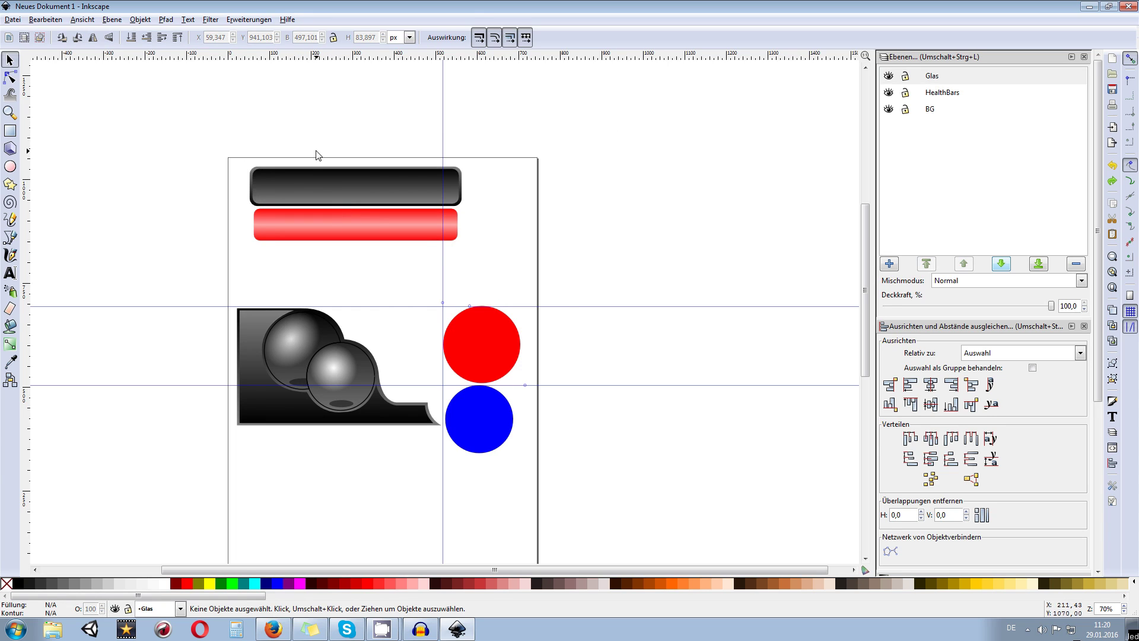
# - Select all bars, the panel, the glass effects and both circles again and open bitmap export for the selection
pyautogui.moveTo(244, 193); pyautogui.dragTo(310, 199)
pyautogui.moveTo(203, 122); pyautogui.dragTo(518, 301)
pyautogui.moveTo(138, 114); pyautogui.dragTo(601, 519)
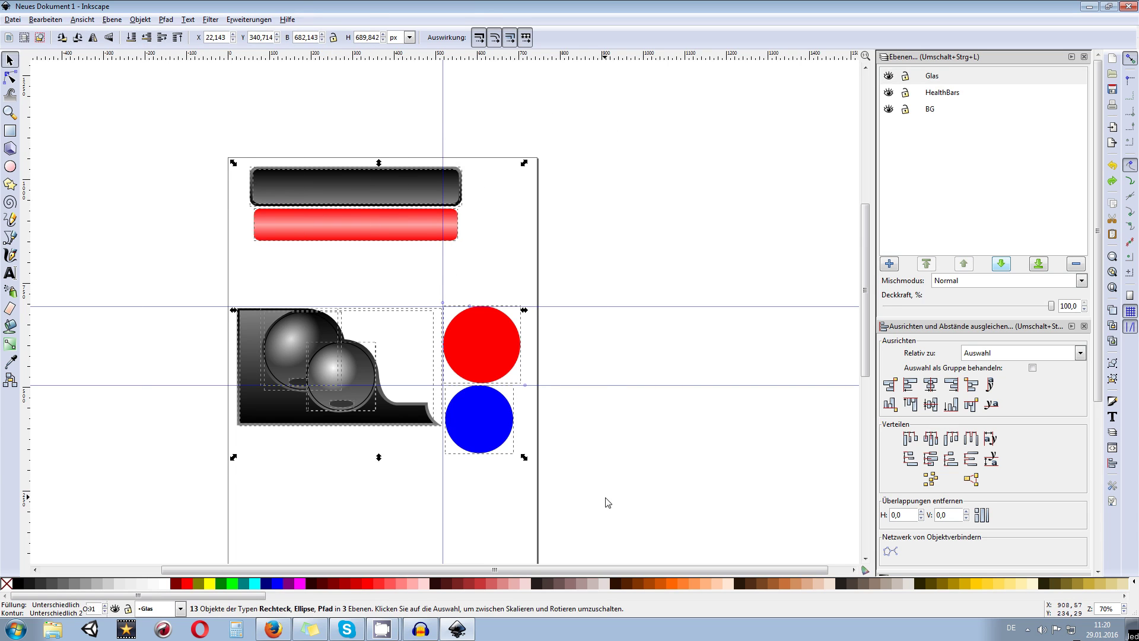
pyautogui.click(12, 19)
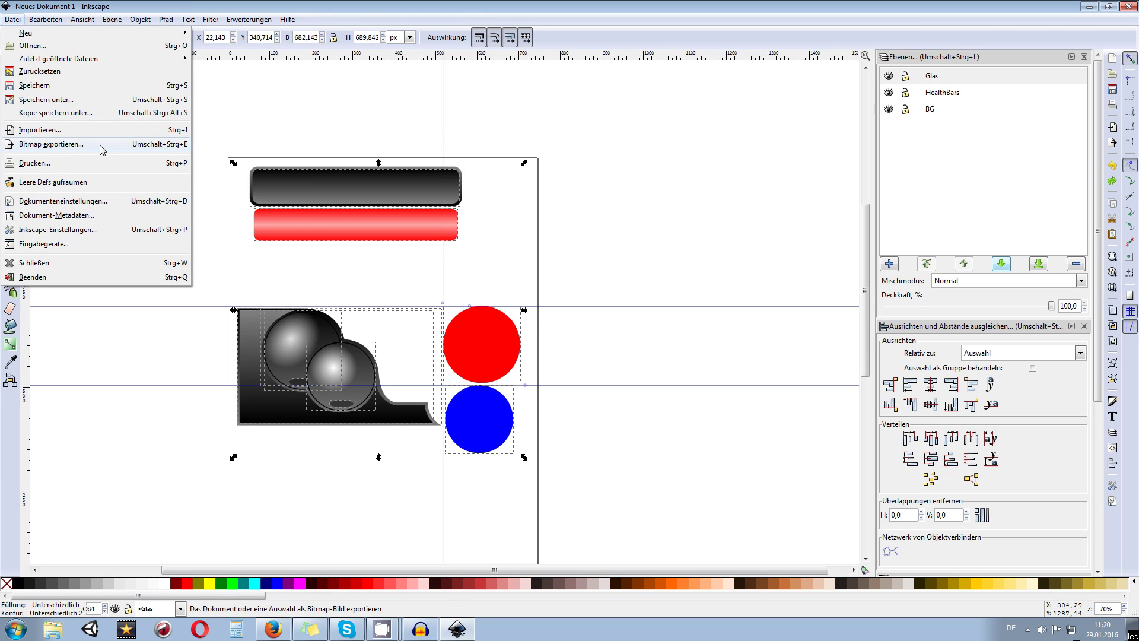
pyautogui.click(52, 147)
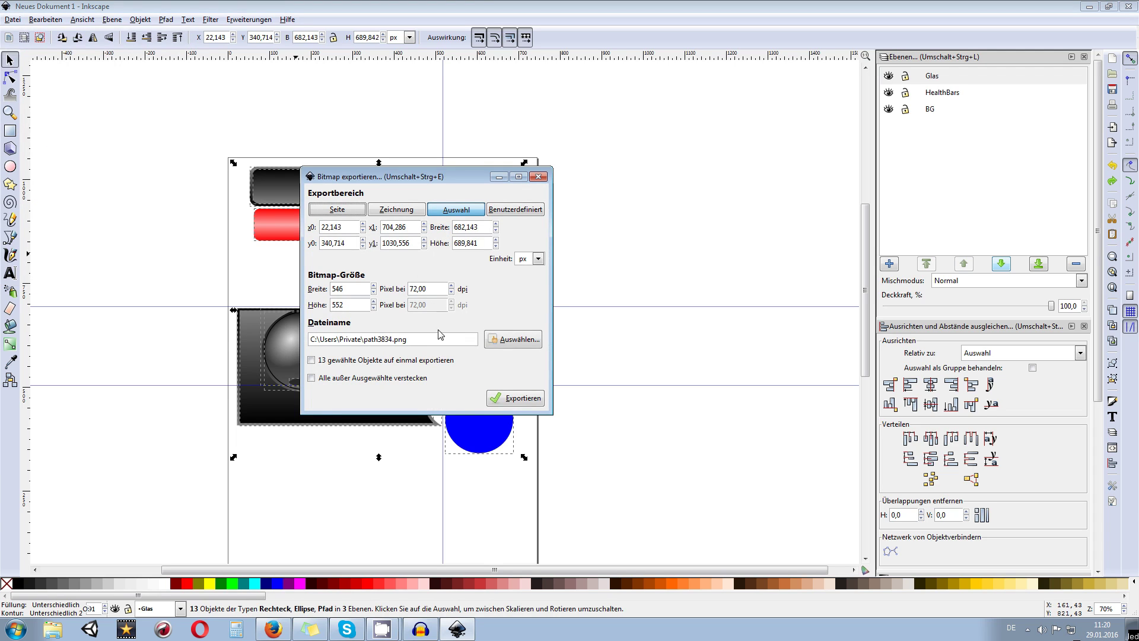
# - Check the export's file name, bitmap width and resolution settings
pyautogui.doubleClick(407, 344)
pyautogui.click(407, 344)
pyautogui.press('Tab')
pyautogui.click(357, 288)
pyautogui.click(432, 289)
pyautogui.press('End')
# - Browse for the export destination and choose the Textures folder inside the New Unity Project's Assets
pyautogui.moveTo(338, 339); pyautogui.dragTo(390, 341)
pyautogui.click(403, 338)
pyautogui.click(390, 341)
pyautogui.doubleClick(391, 339)
pyautogui.click(389, 339)
pyautogui.click(514, 339)
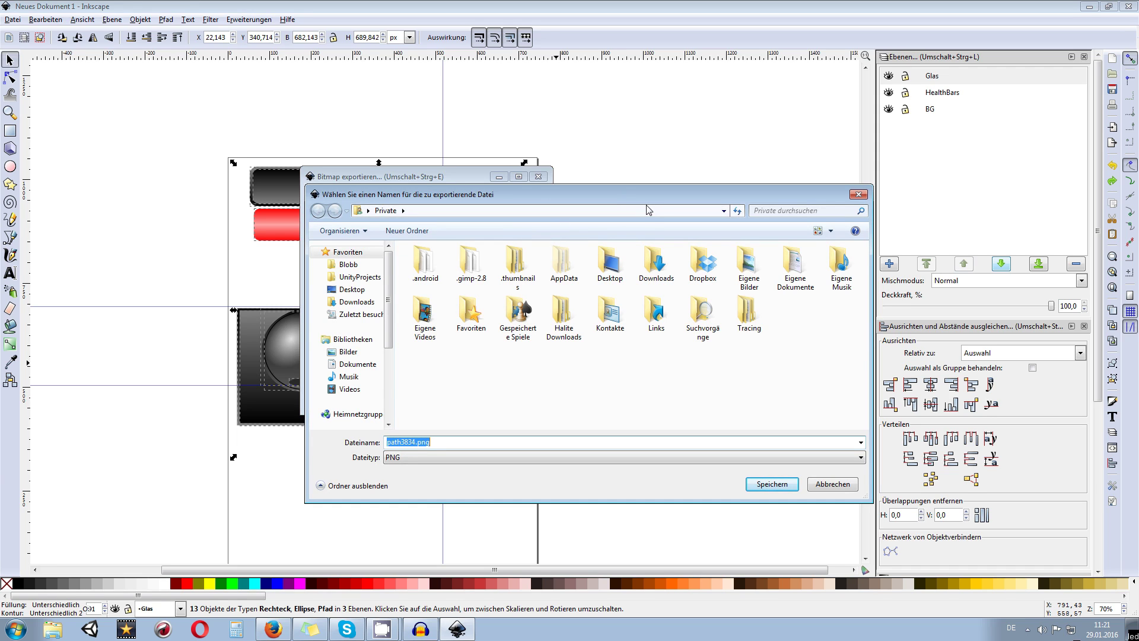
pyautogui.moveTo(581, 195); pyautogui.dragTo(0, 172)
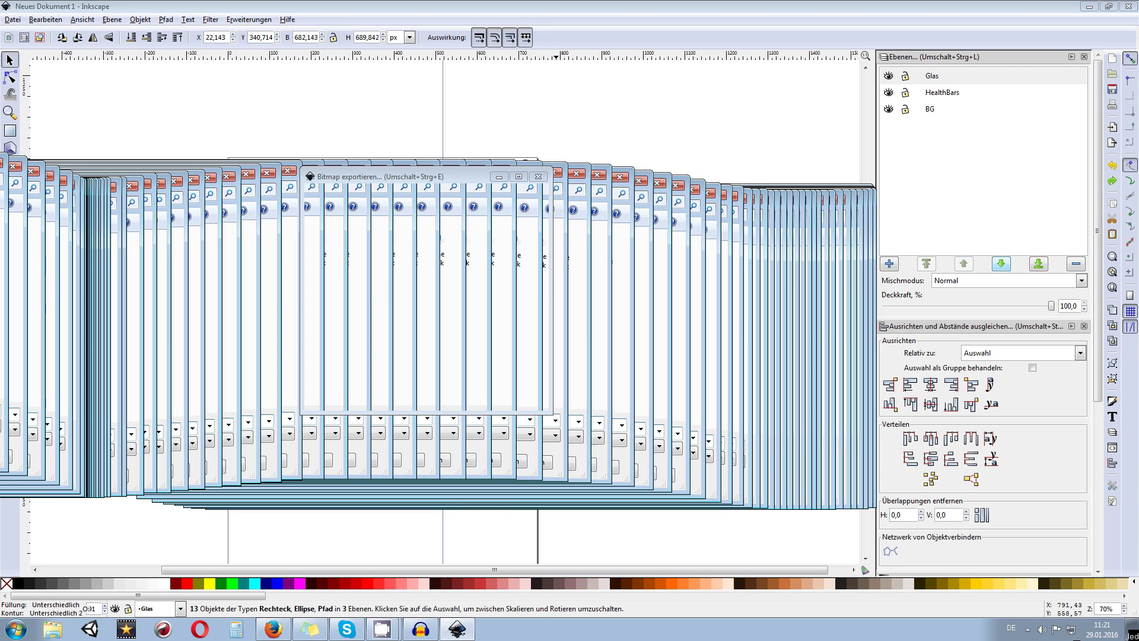
pyautogui.moveTo(446, 209); pyautogui.dragTo(430, 207)
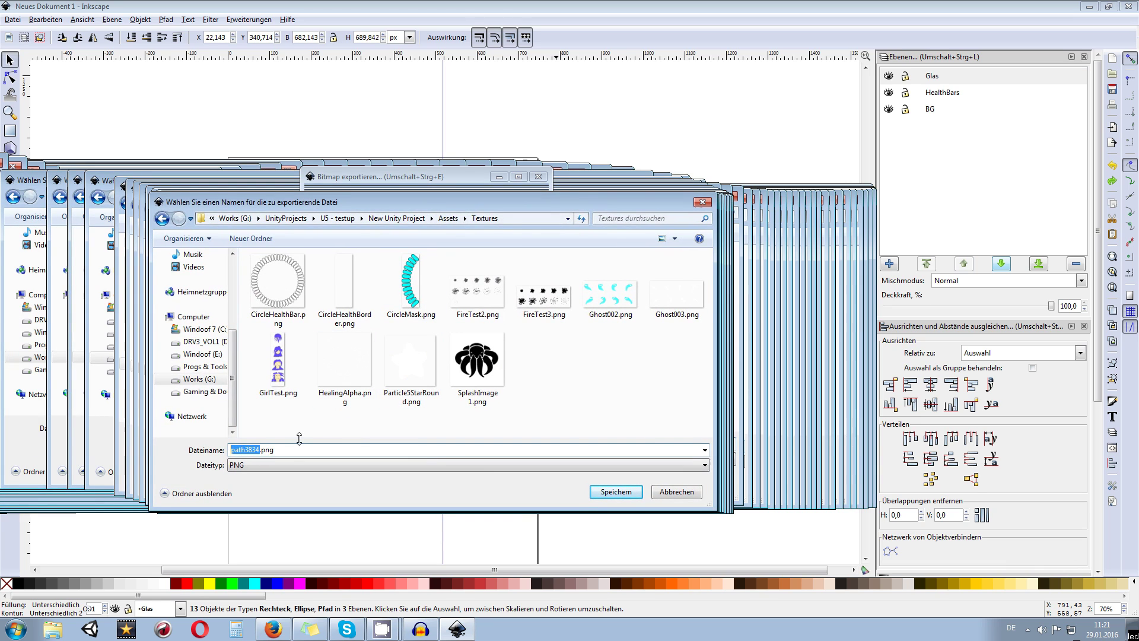
# - Name the PNG HealthBarTest, export the selected artwork to the Textures folder and close bitmap export
pyautogui.press('Right')
pyautogui.doubleClick(262, 449)
pyautogui.write('HealthBarTest')
pyautogui.click(617, 491)
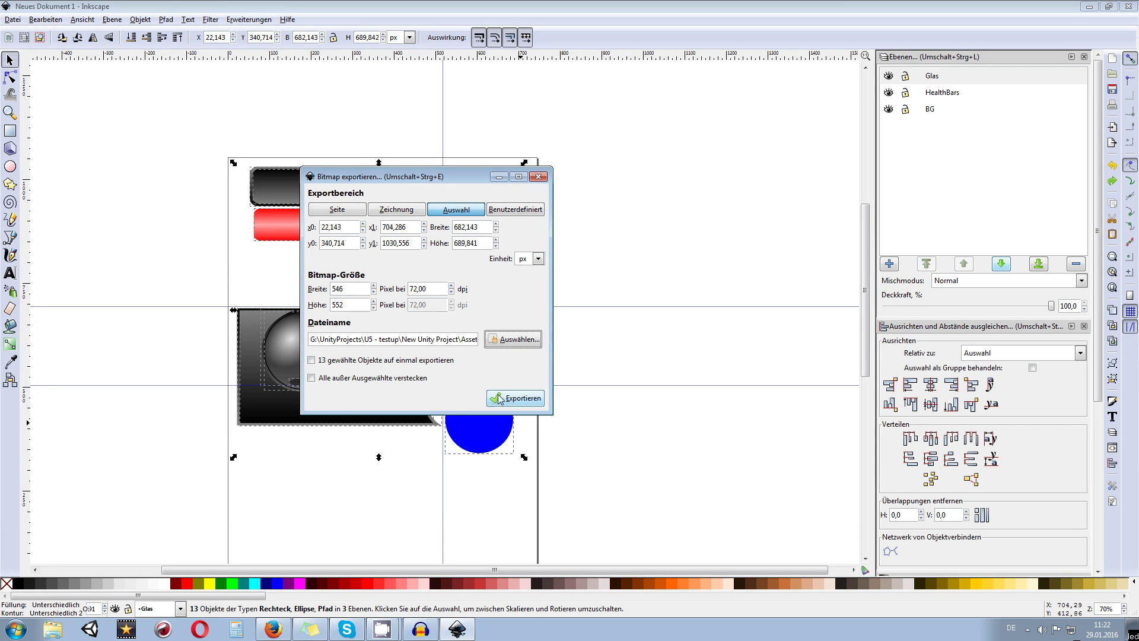
pyautogui.click(516, 407)
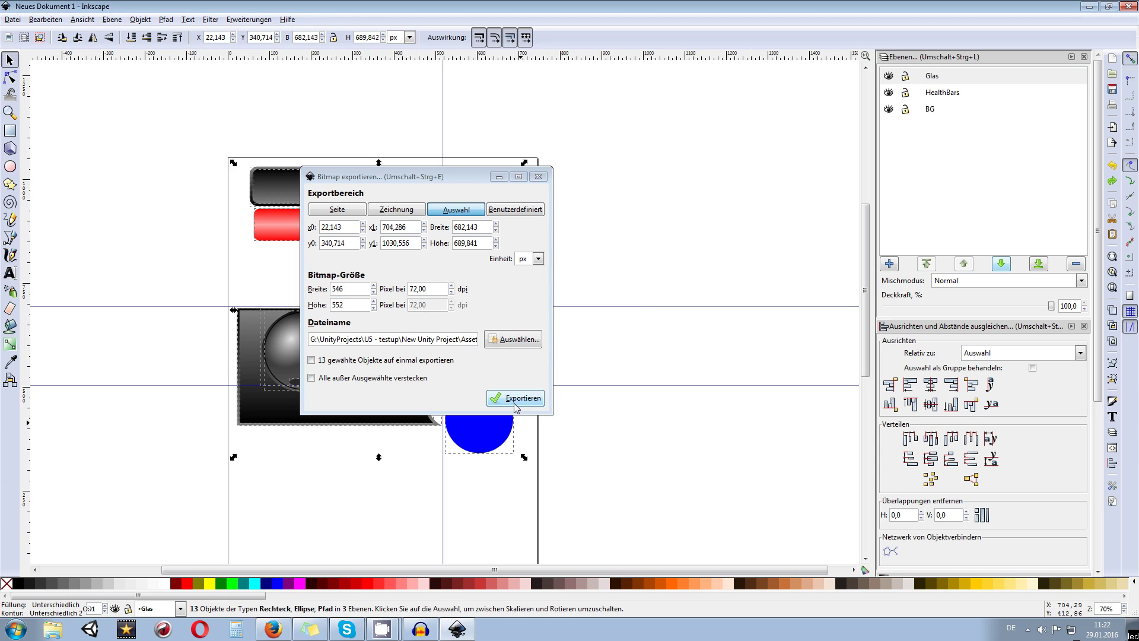
pyautogui.click(538, 178)
pyautogui.click(12, 20)
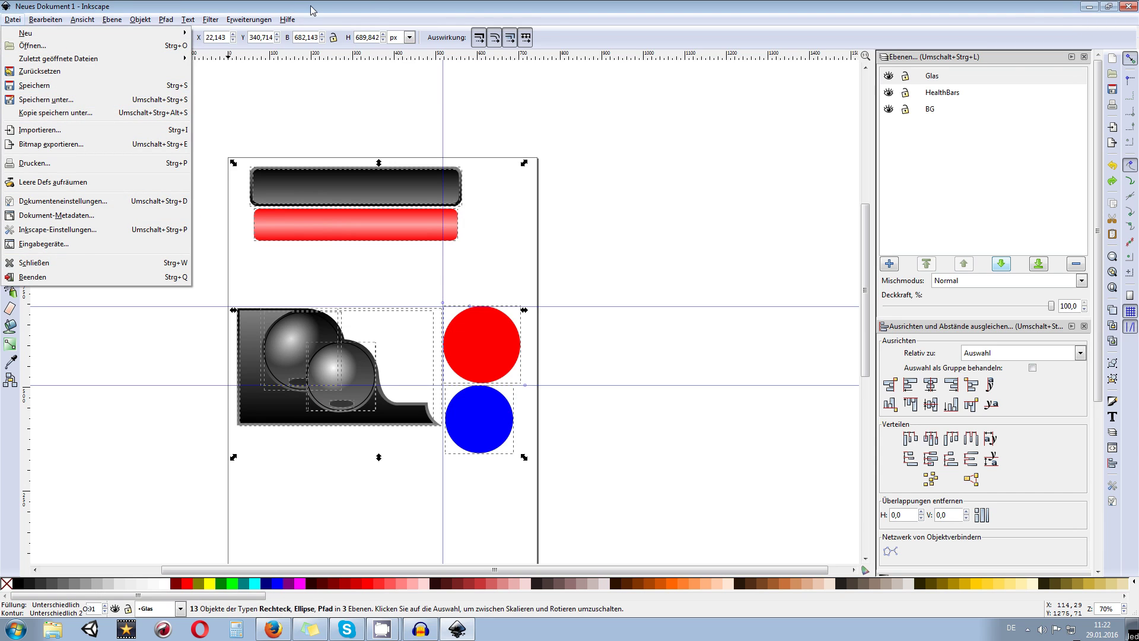
pyautogui.click(287, 20)
pyautogui.click(138, 22)
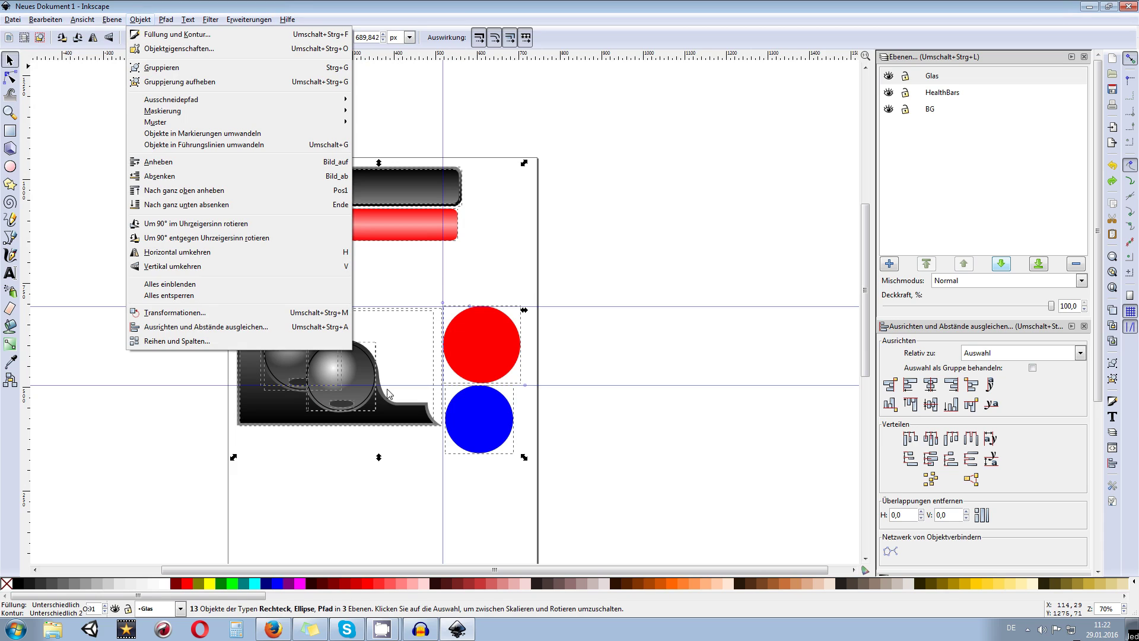
pyautogui.click(605, 215)
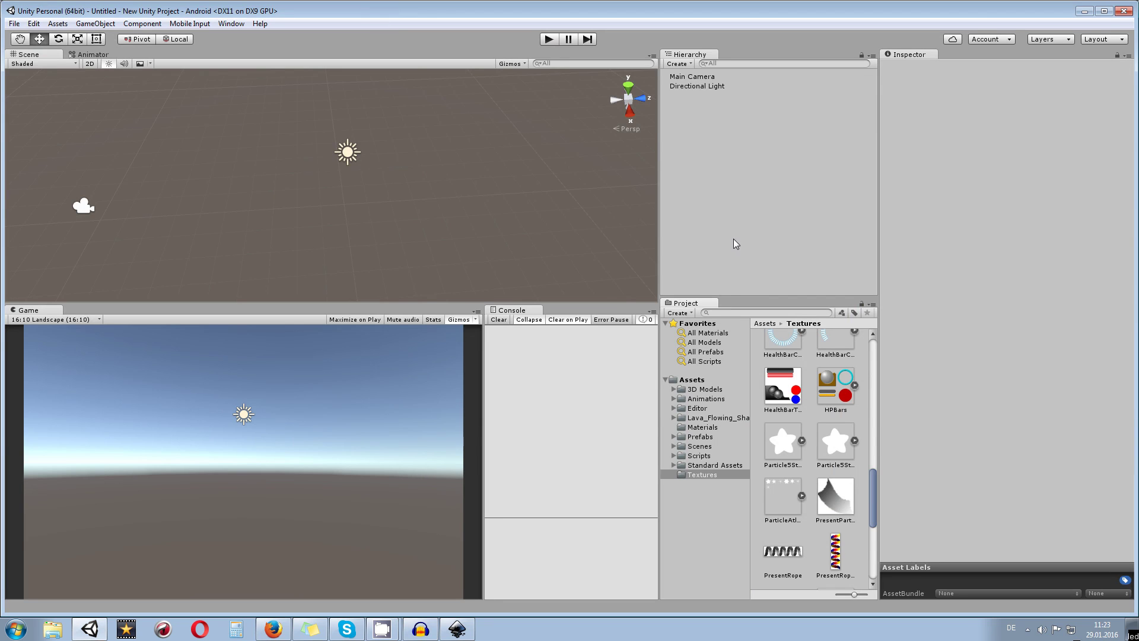
# - In Unity, import the HealthBarTest texture as Sprite (2D and UI) with Multiple sprite mode, applying the settings and opening the Sprite Editor
pyautogui.click(791, 397)
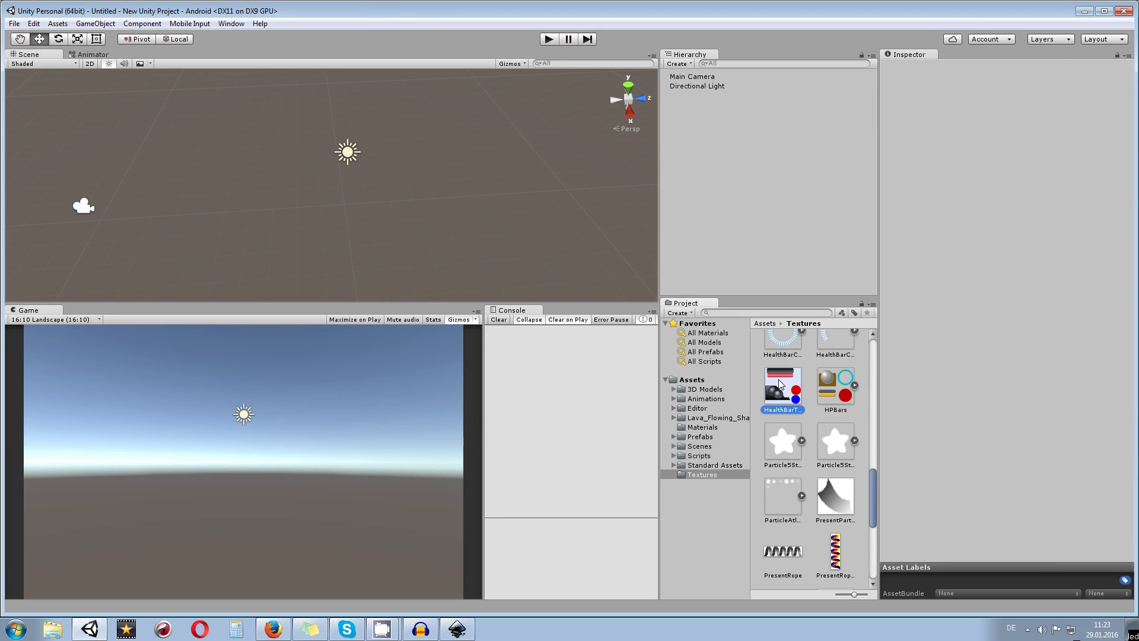
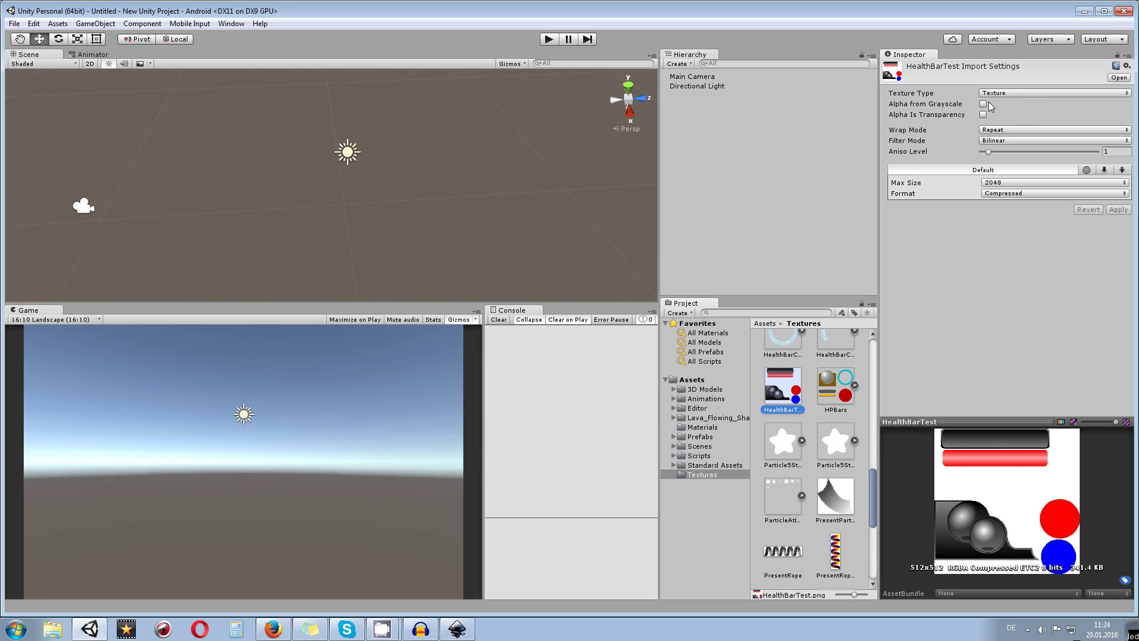
pyautogui.click(1021, 98)
pyautogui.click(1021, 148)
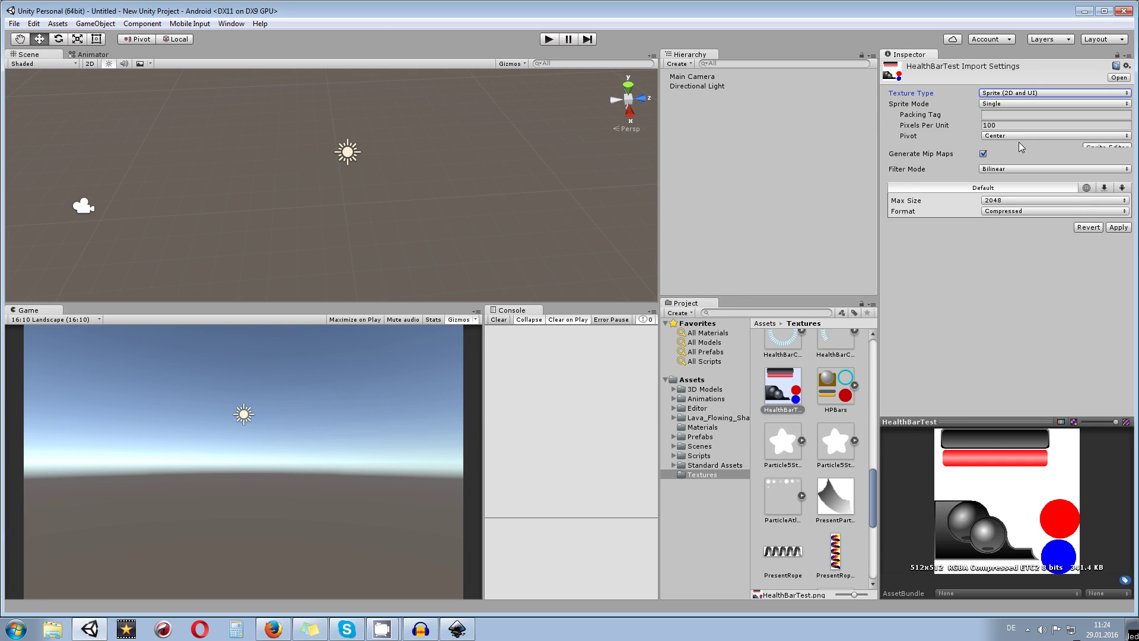
pyautogui.click(1024, 103)
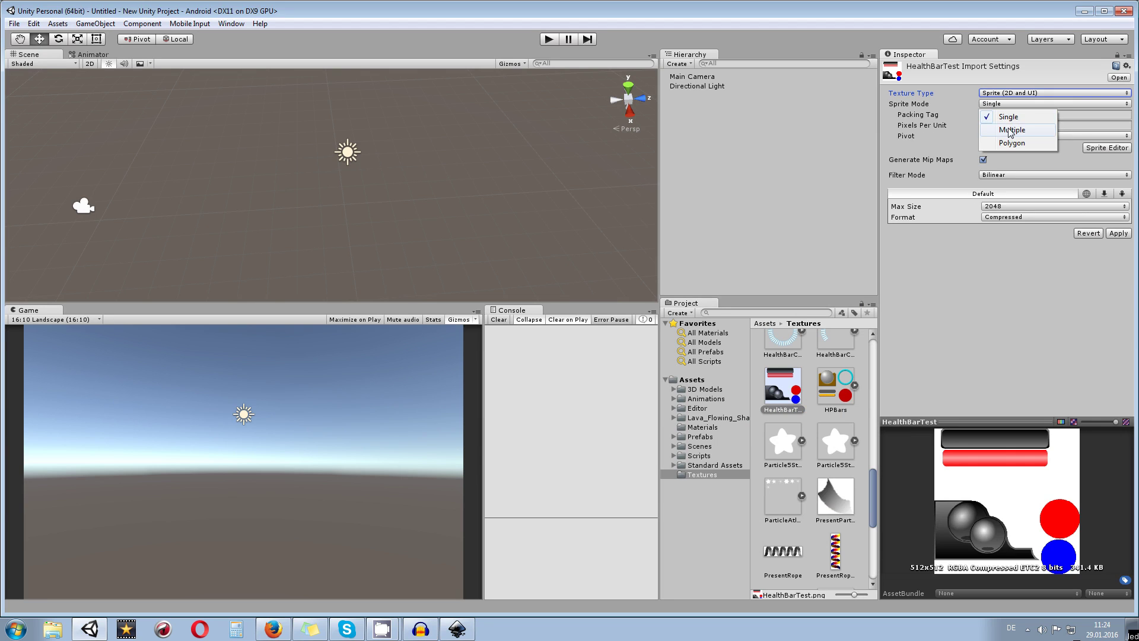
pyautogui.click(1012, 131)
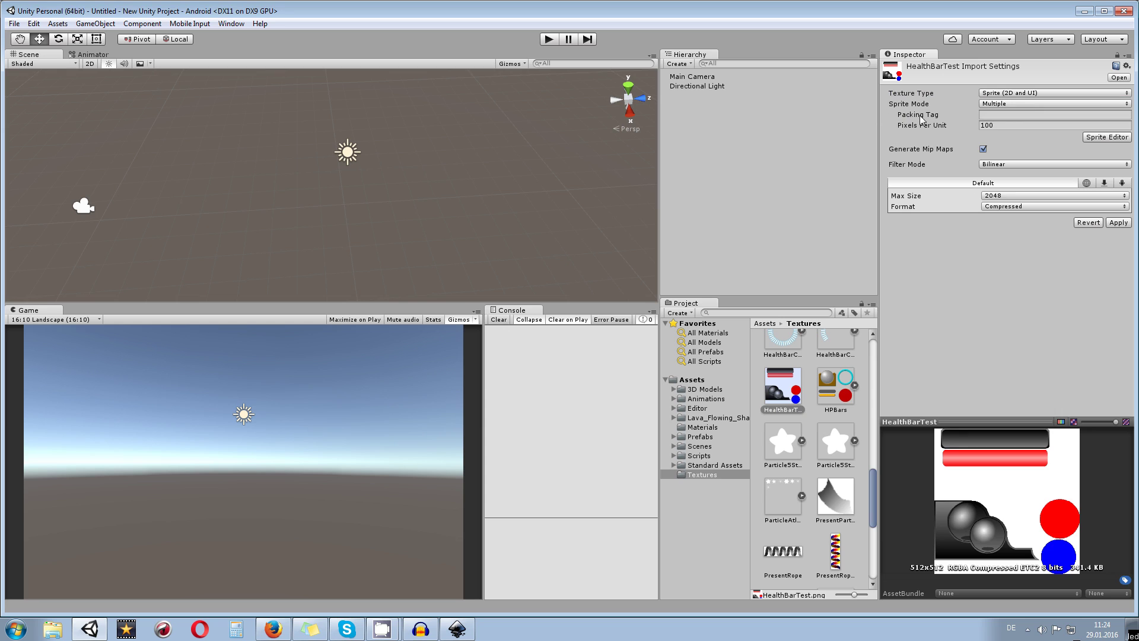
pyautogui.click(1099, 140)
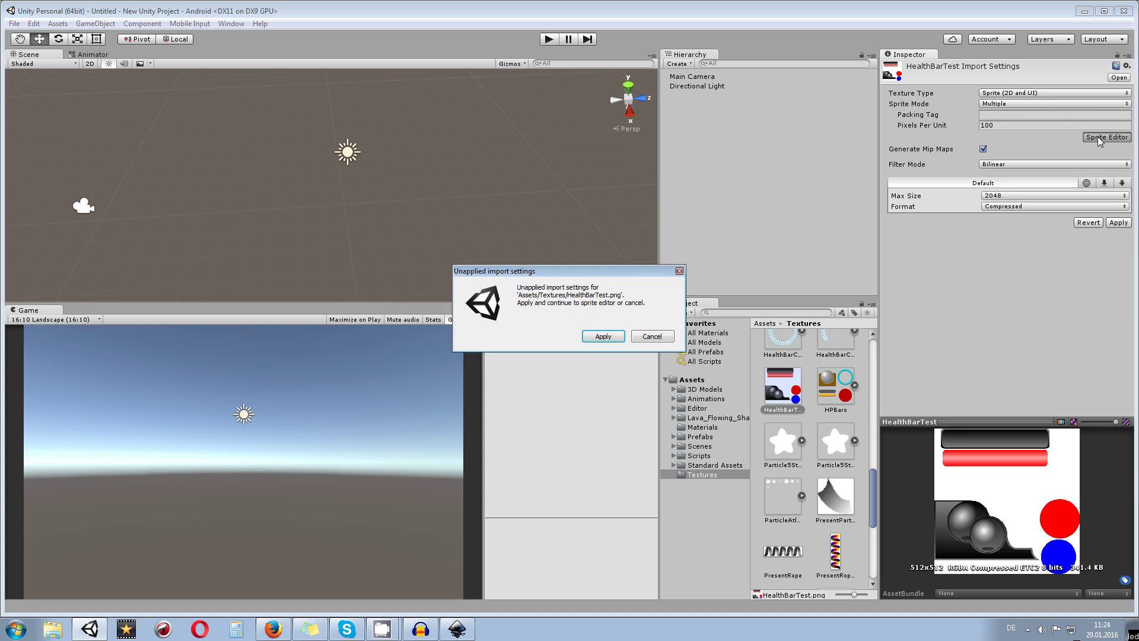
pyautogui.click(604, 337)
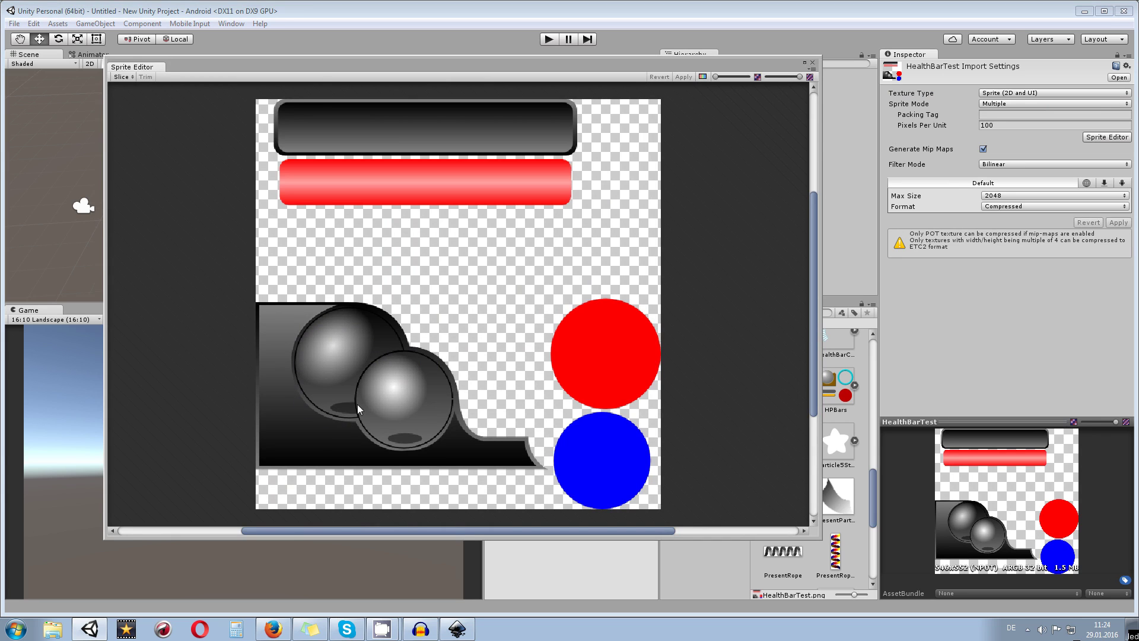
# - Close the Sprite Editor, set the HealthBarTest texture's format to Truecolor and apply the import settings
pyautogui.click(812, 63)
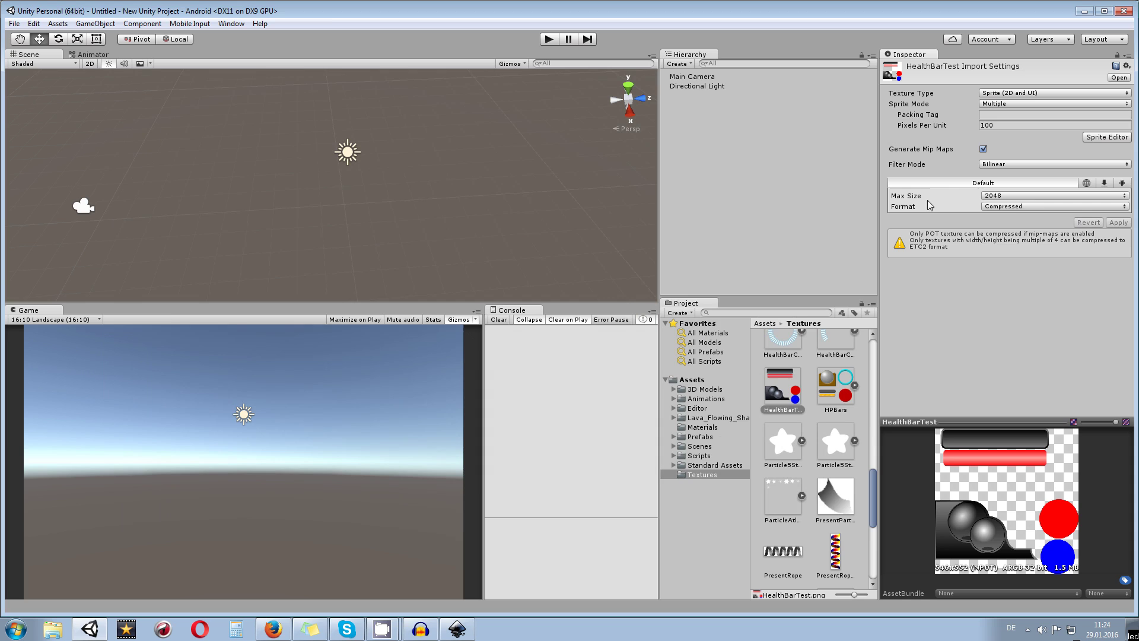
pyautogui.click(1008, 196)
pyautogui.click(1089, 258)
pyautogui.click(1047, 207)
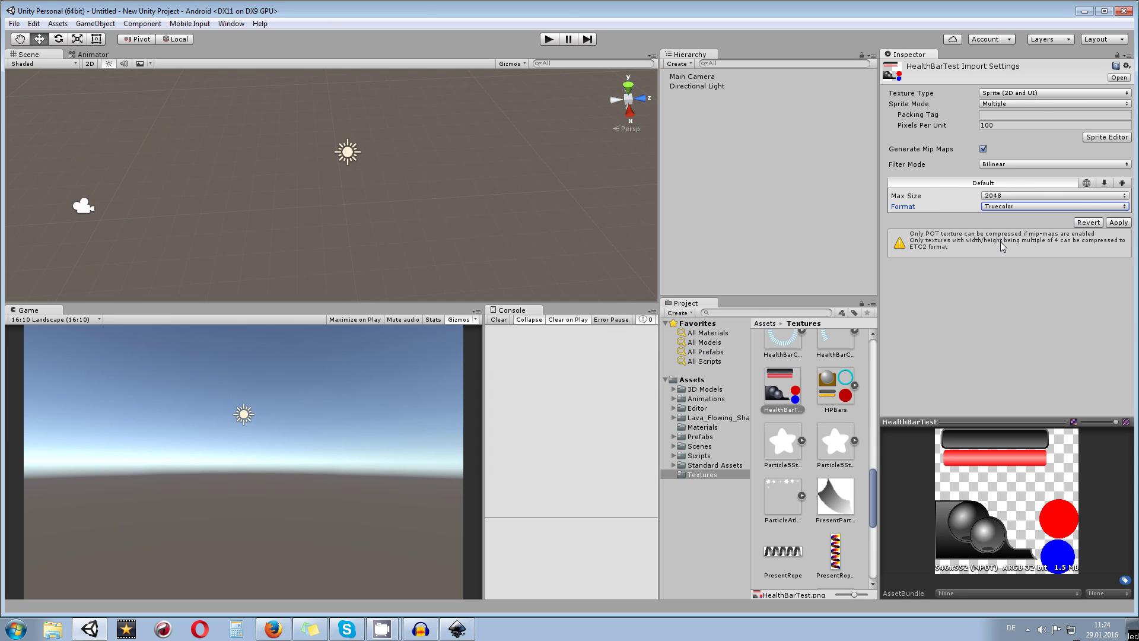
pyautogui.click(1115, 223)
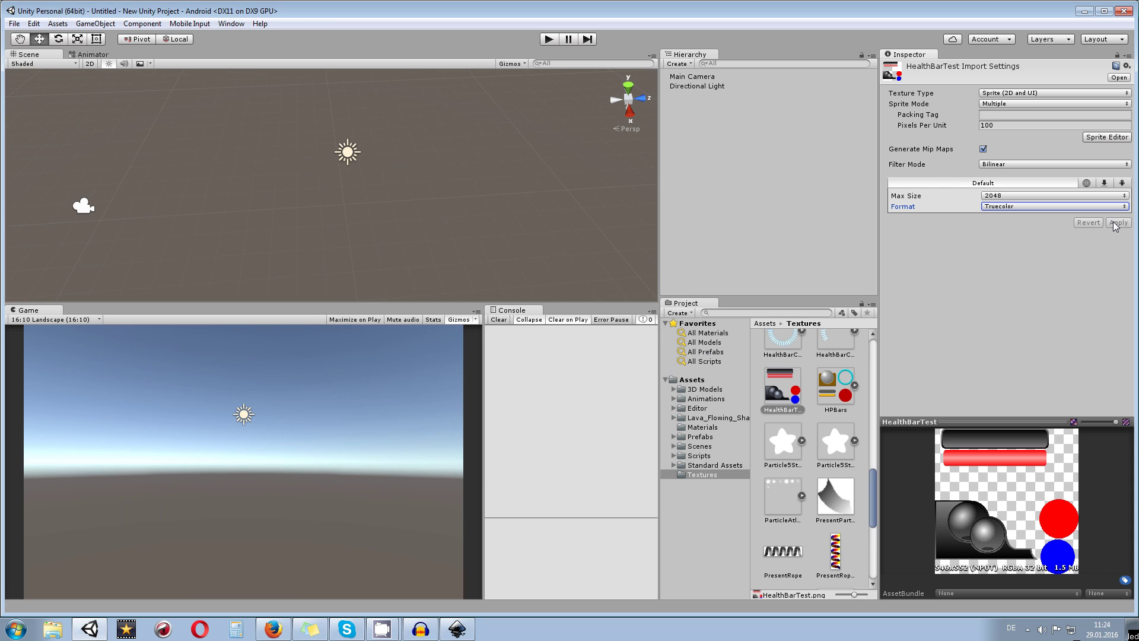
# - Open HealthBarTest in the Sprite Editor and examine the image quality of the panel, glass balls and bars up close
pyautogui.click(1105, 138)
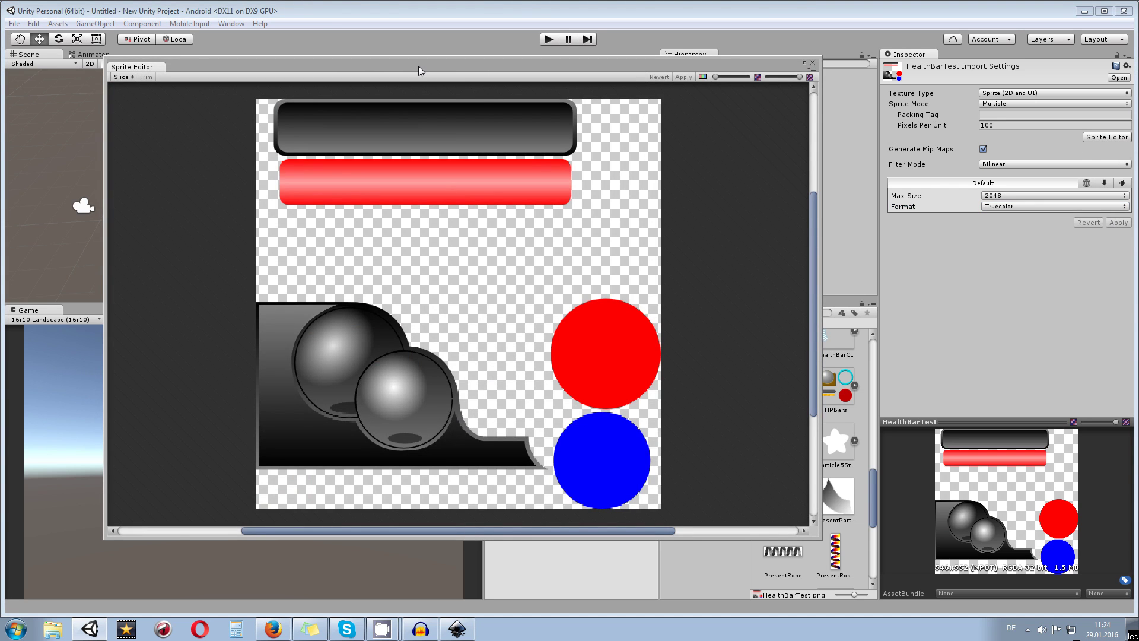
pyautogui.scroll(6, 305, 392)
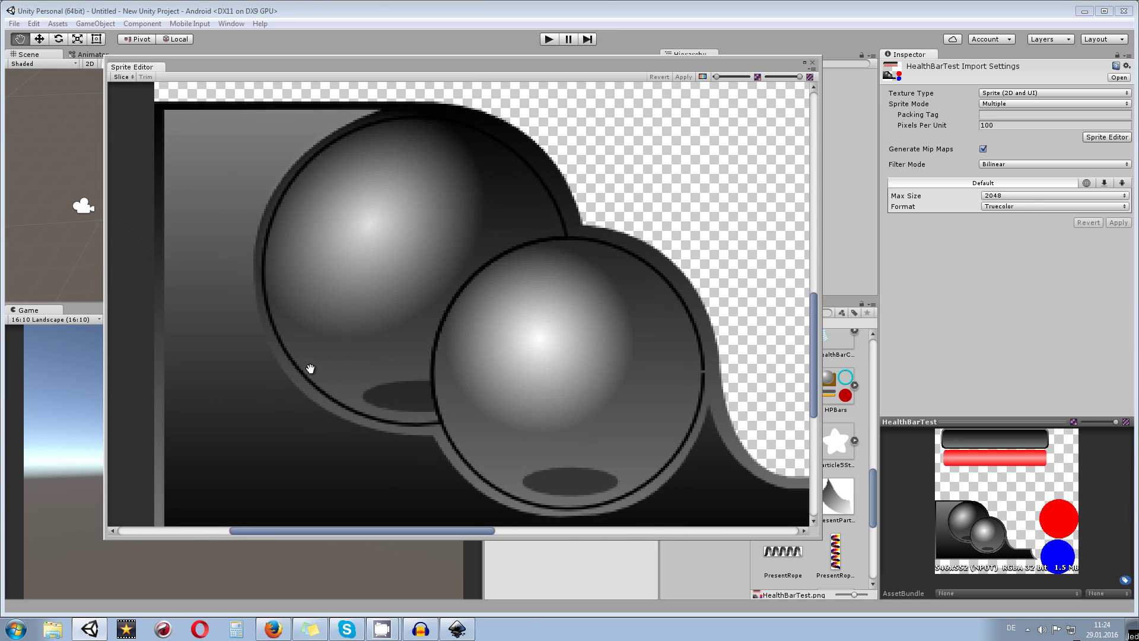
pyautogui.scroll(-6, 310, 369)
pyautogui.scroll(6, 399, 375)
pyautogui.scroll(-5, 395, 373)
pyautogui.scroll(1, 529, 332)
pyautogui.scroll(-3, 534, 338)
pyautogui.scroll(5, 536, 343)
pyautogui.scroll(-4, 537, 344)
pyautogui.scroll(2, 536, 343)
pyautogui.scroll(-3, 547, 350)
pyautogui.scroll(2, 540, 225)
pyautogui.scroll(-2, 504, 220)
pyautogui.moveTo(812, 224); pyautogui.dragTo(801, 159)
pyautogui.scroll(1, 437, 166)
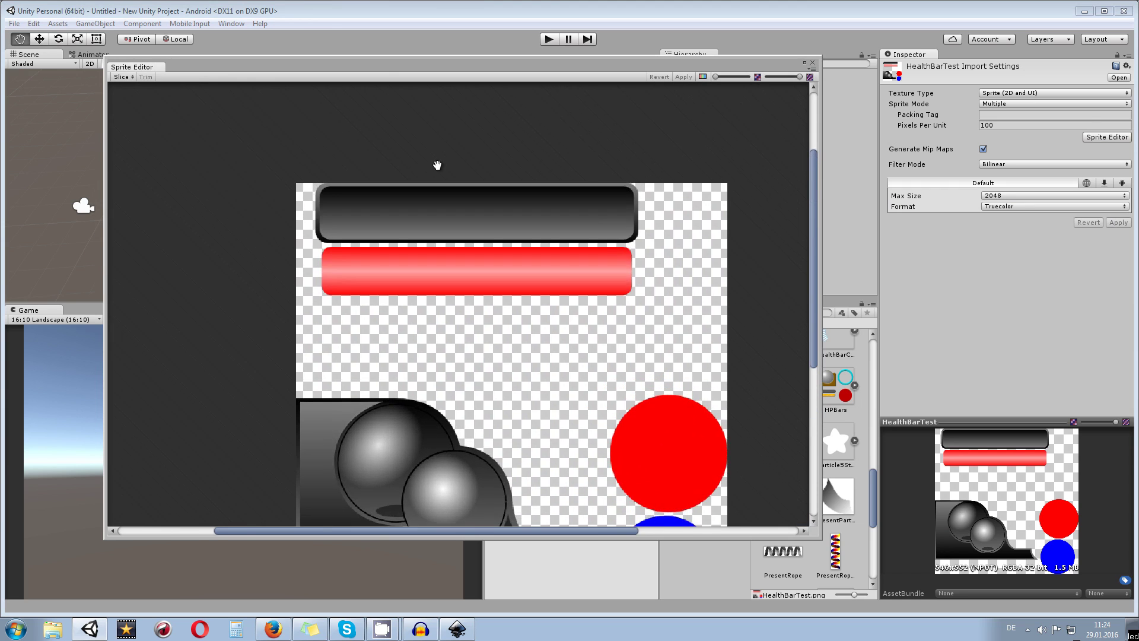
# - Draw a sprite rectangle of about 446 by 80 pixels around the dark bar
pyautogui.scroll(2, 305, 183)
pyautogui.moveTo(268, 187); pyautogui.dragTo(725, 268)
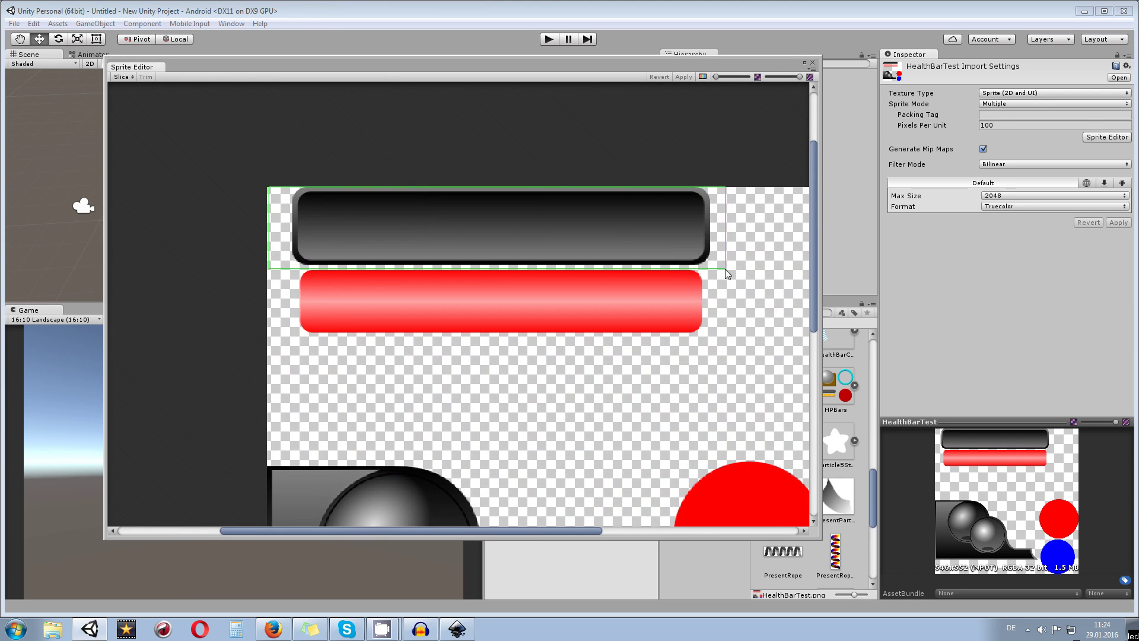
pyautogui.scroll(-4, 365, 259)
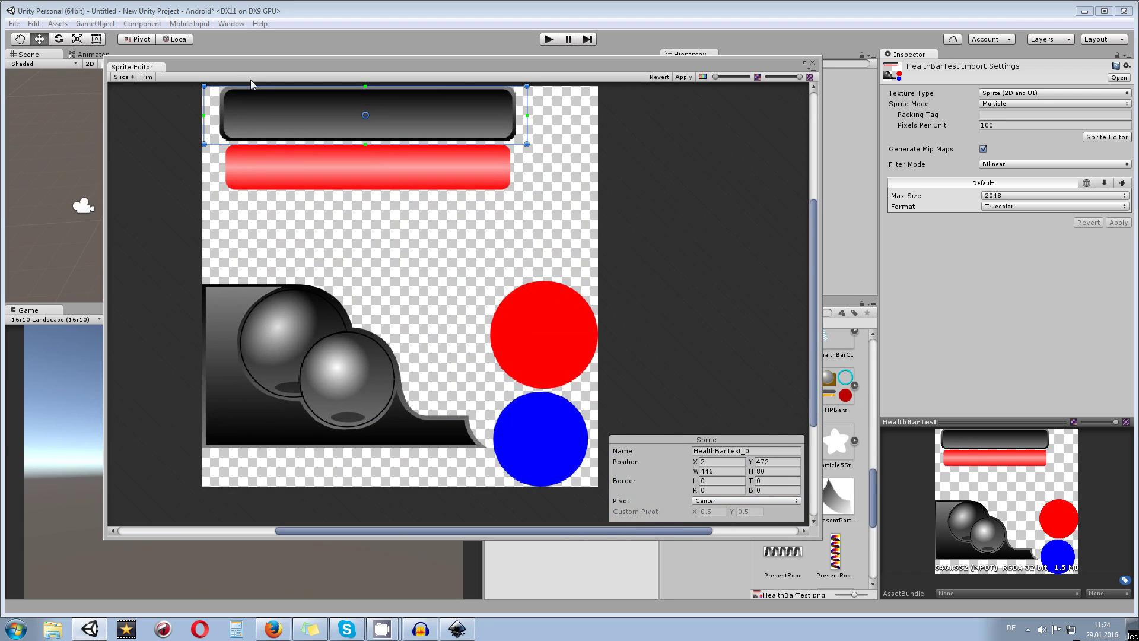
# - Slice the texture automatically into sprites with Center pivot and the Delete Existing method
pyautogui.click(122, 77)
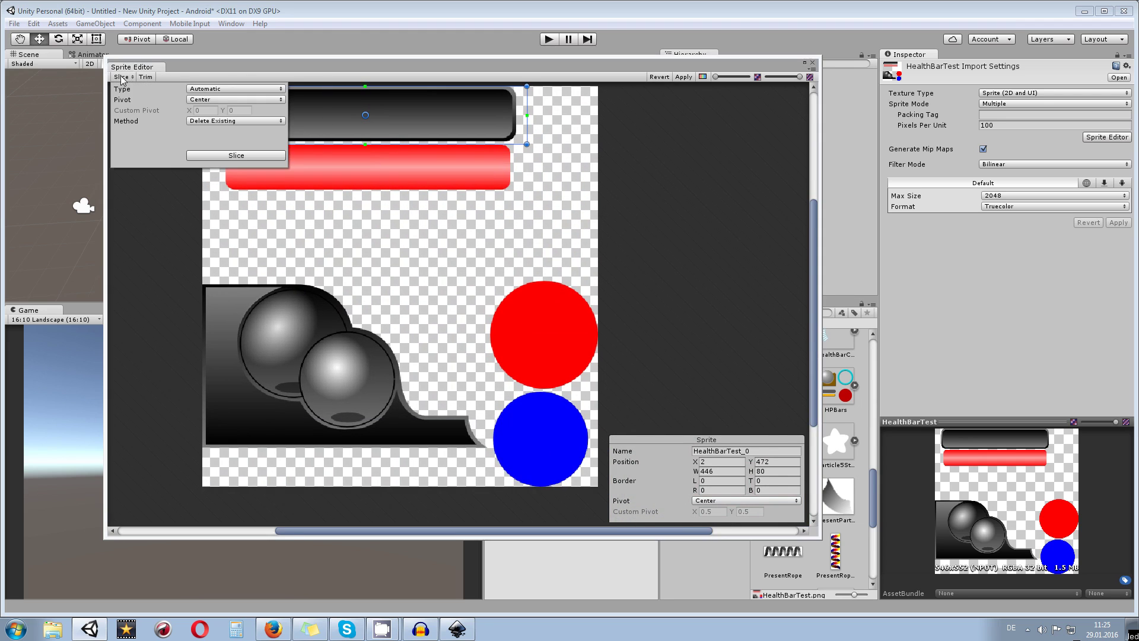
pyautogui.click(236, 156)
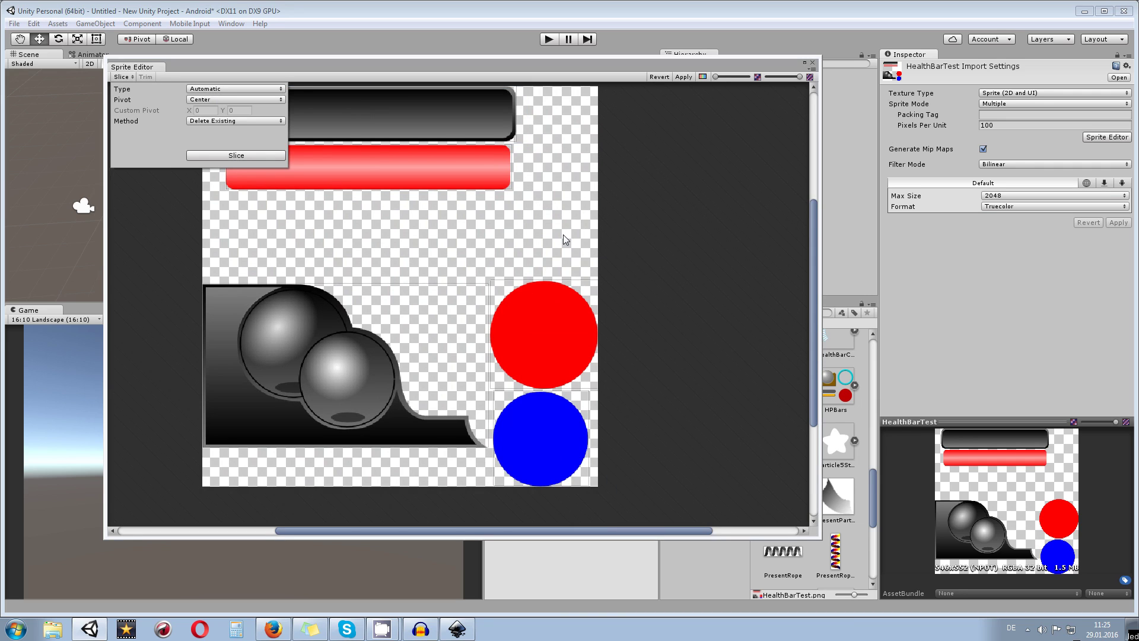
pyautogui.click(735, 190)
# - Examine the sliced sprite boundaries of the dark bar, both colored circles and the panel with its glass balls
pyautogui.scroll(8, 590, 312)
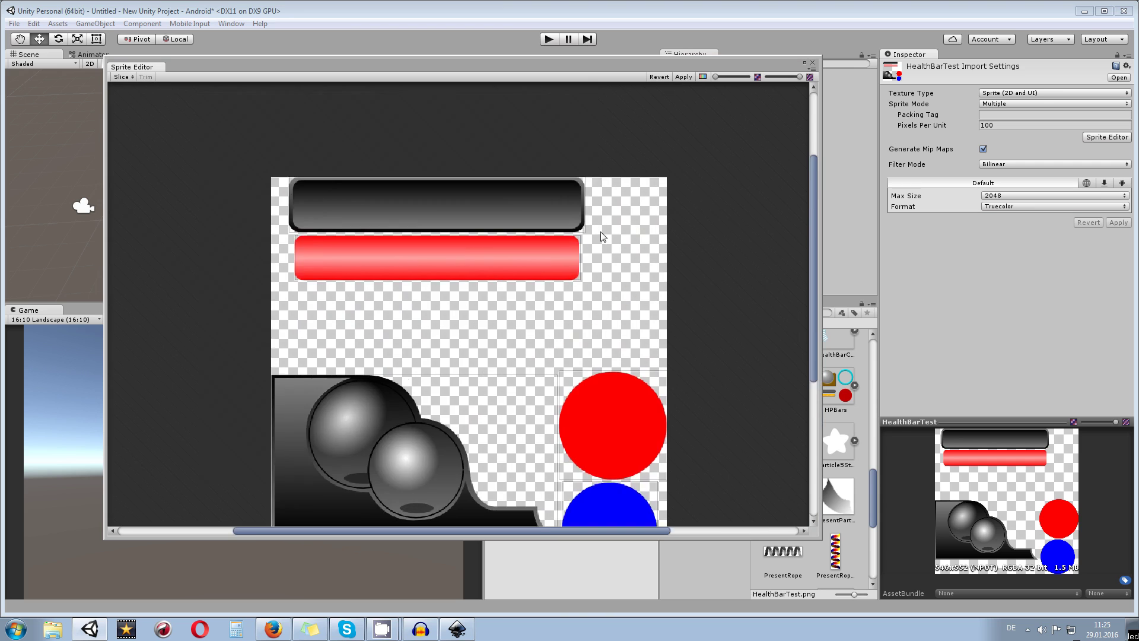
pyautogui.click(561, 355)
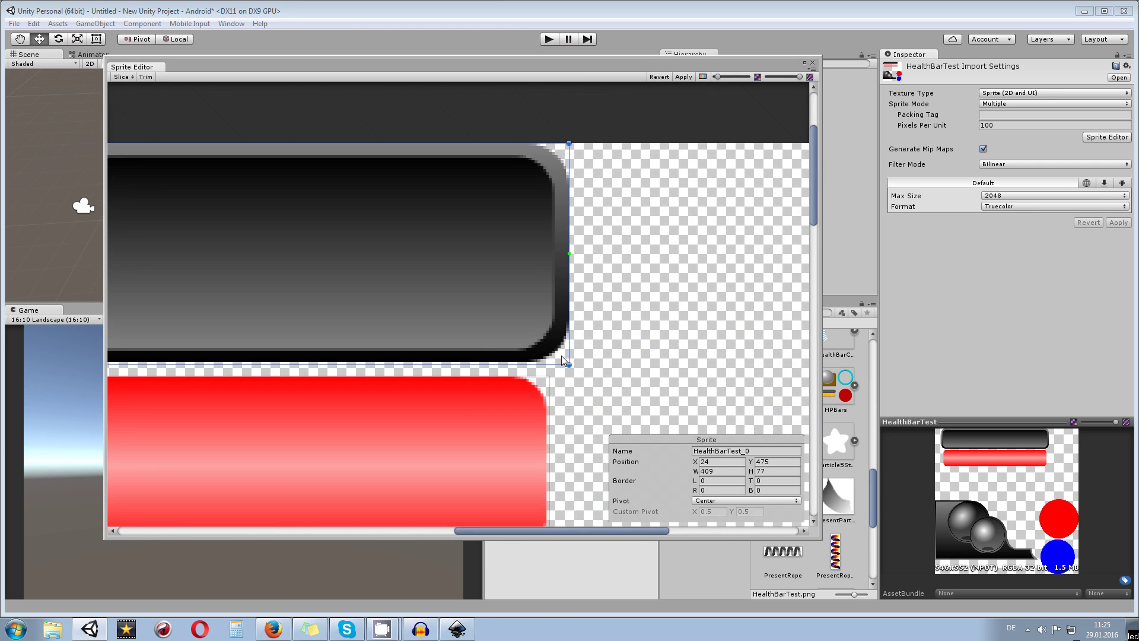
pyautogui.scroll(-6, 574, 321)
pyautogui.scroll(-2, 575, 320)
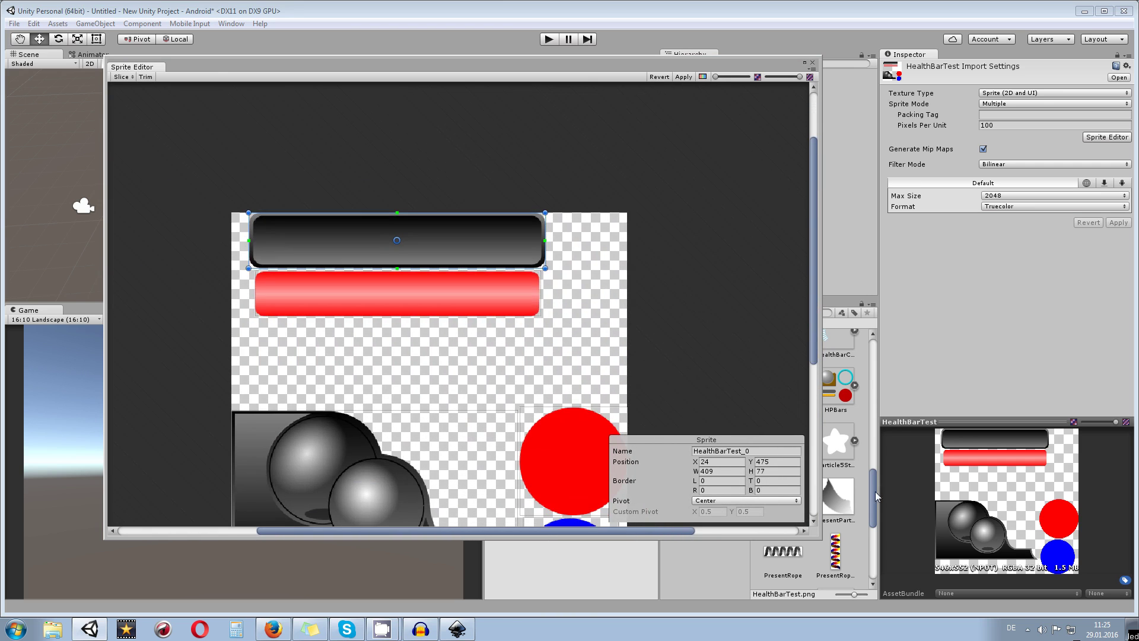
pyautogui.click(778, 451)
pyautogui.moveTo(716, 423); pyautogui.dragTo(634, 249)
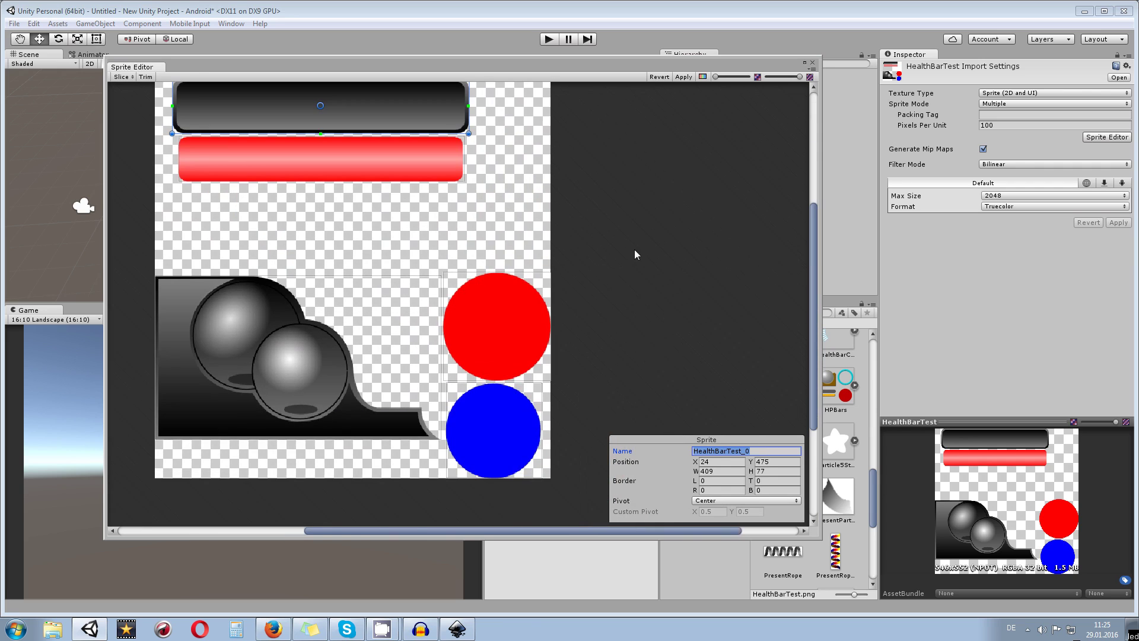
pyautogui.click(509, 287)
pyautogui.click(491, 425)
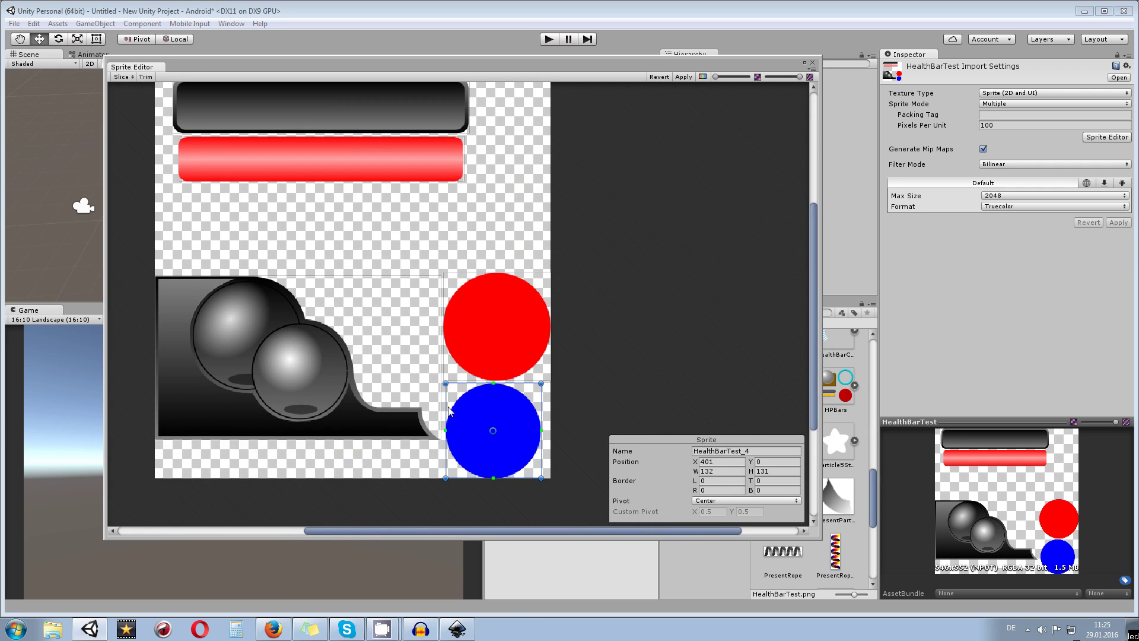
pyautogui.click(325, 362)
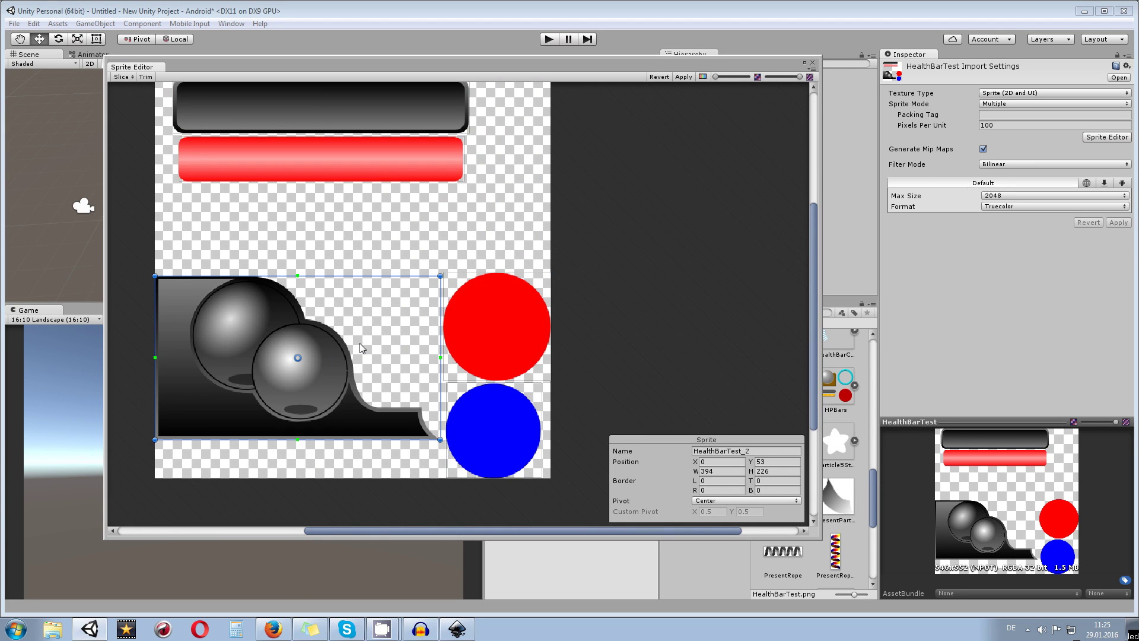
pyautogui.moveTo(383, 335); pyautogui.dragTo(482, 293)
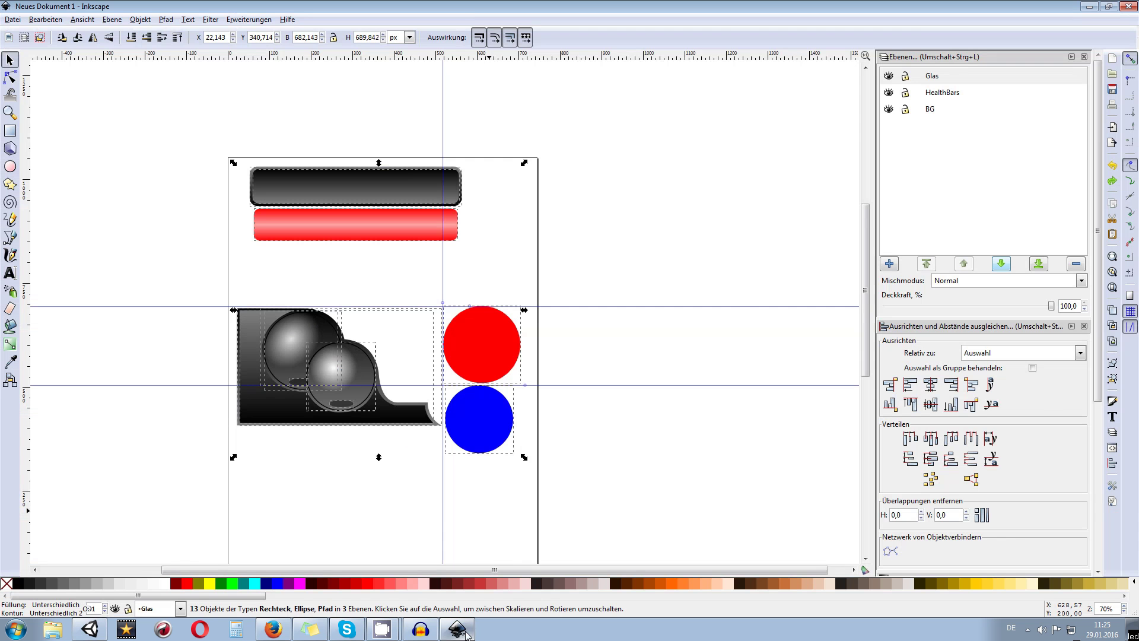
# - Switch back to Inkscape, make Glas the current layer and clear the artwork selection
pyautogui.scroll(3, 314, 387)
pyautogui.doubleClick(939, 76)
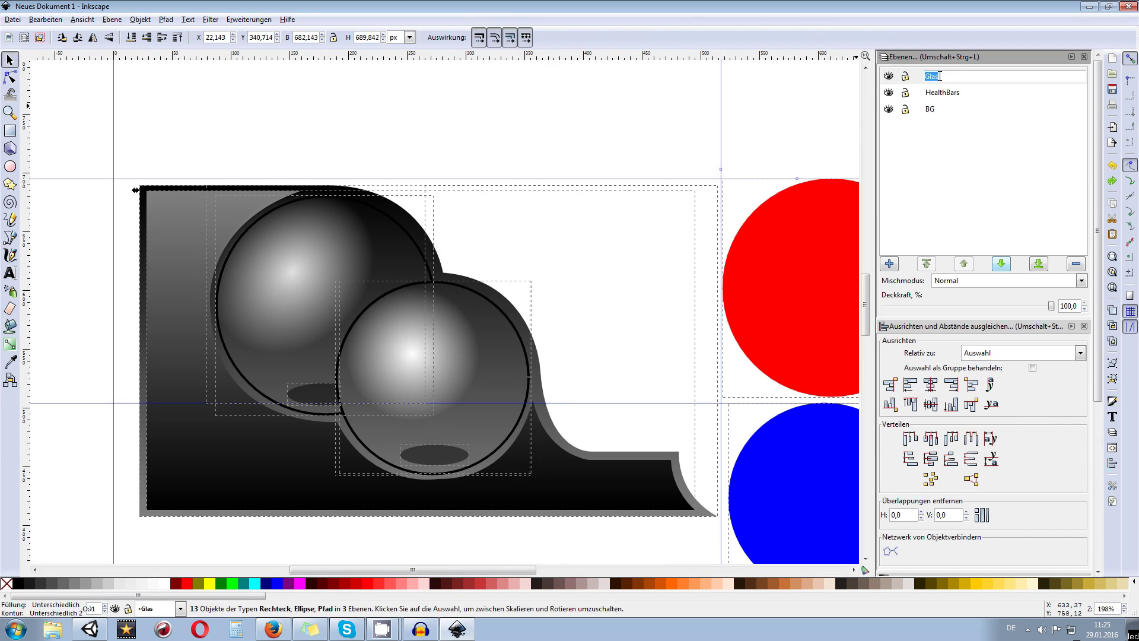
pyautogui.click(966, 148)
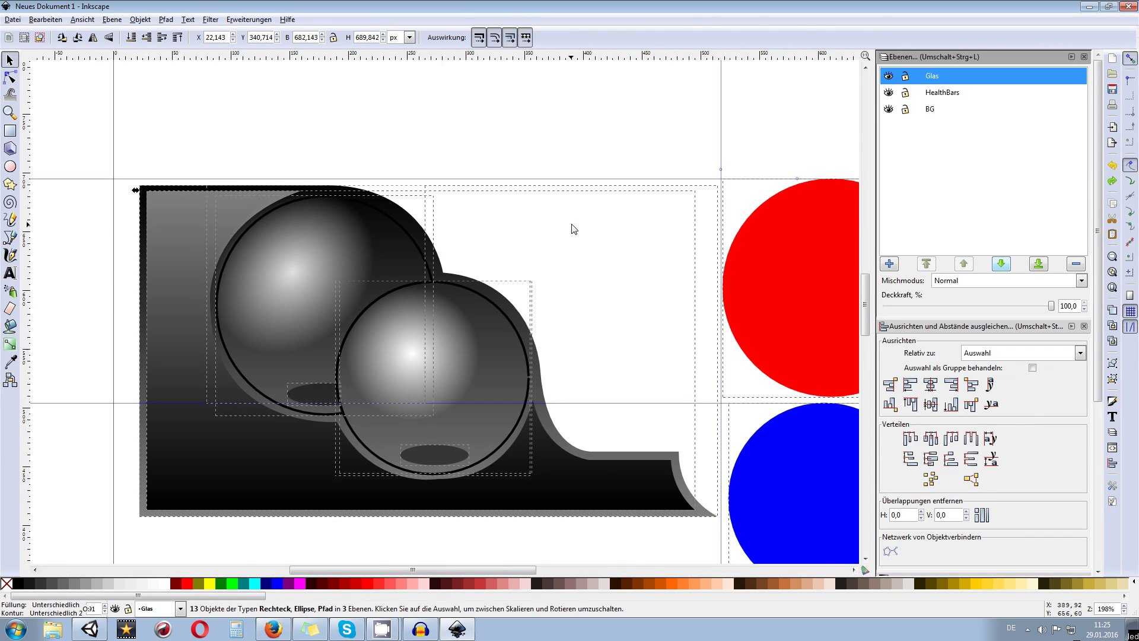
pyautogui.scroll(-2, 572, 229)
pyautogui.hscroll(6, 249, 330)
pyautogui.click(284, 457)
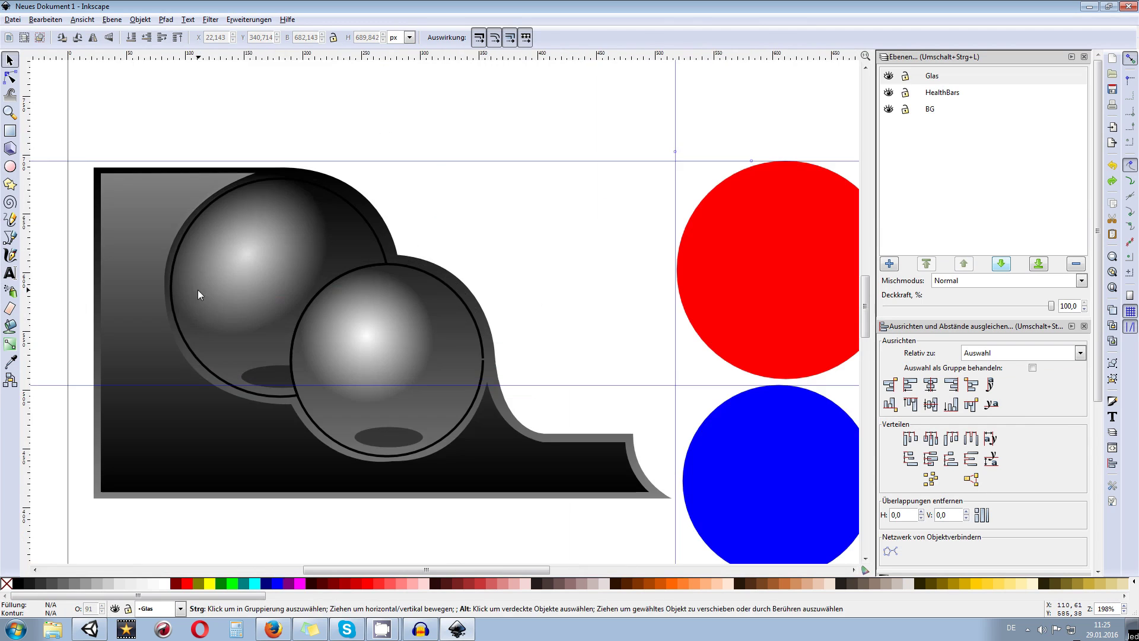
# - Lock the HealthBars and BG layers so that only the Glas layer stays editable
pyautogui.scroll(2, 198, 290)
pyautogui.click(928, 82)
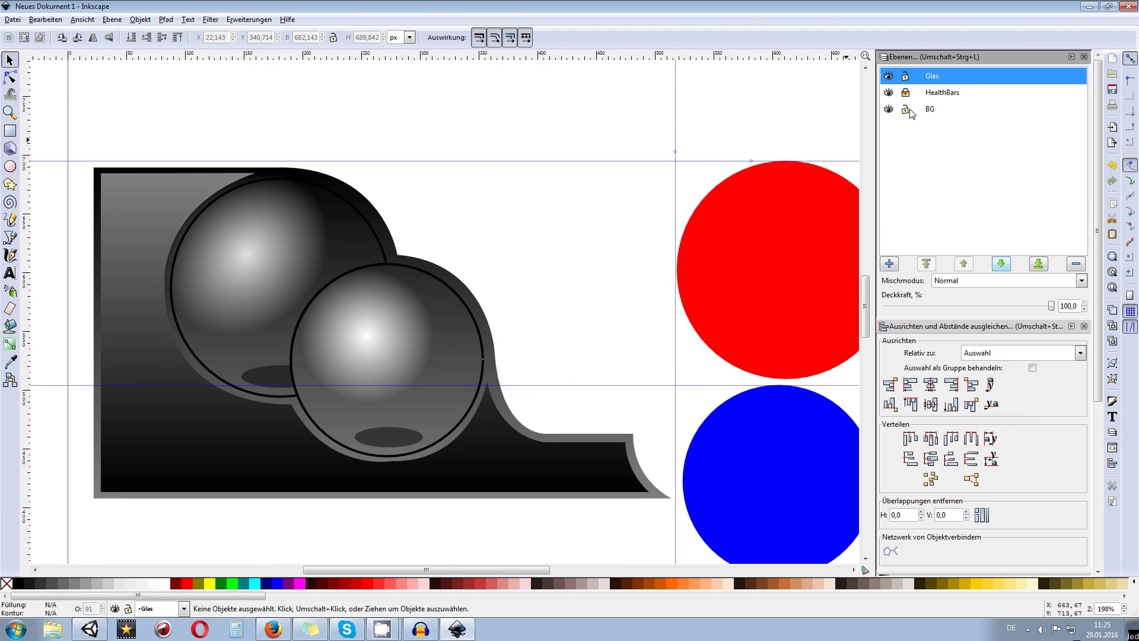
pyautogui.scroll(-1, 597, 294)
# - Move all the glass ball objects together from the dark panel into the empty area directly below it
pyautogui.moveTo(185, 147); pyautogui.dragTo(551, 428)
pyautogui.hscroll(6, 466, 516)
pyautogui.scroll(2, 465, 516)
pyautogui.scroll(-4, 316, 402)
pyautogui.scroll(-2, 319, 303)
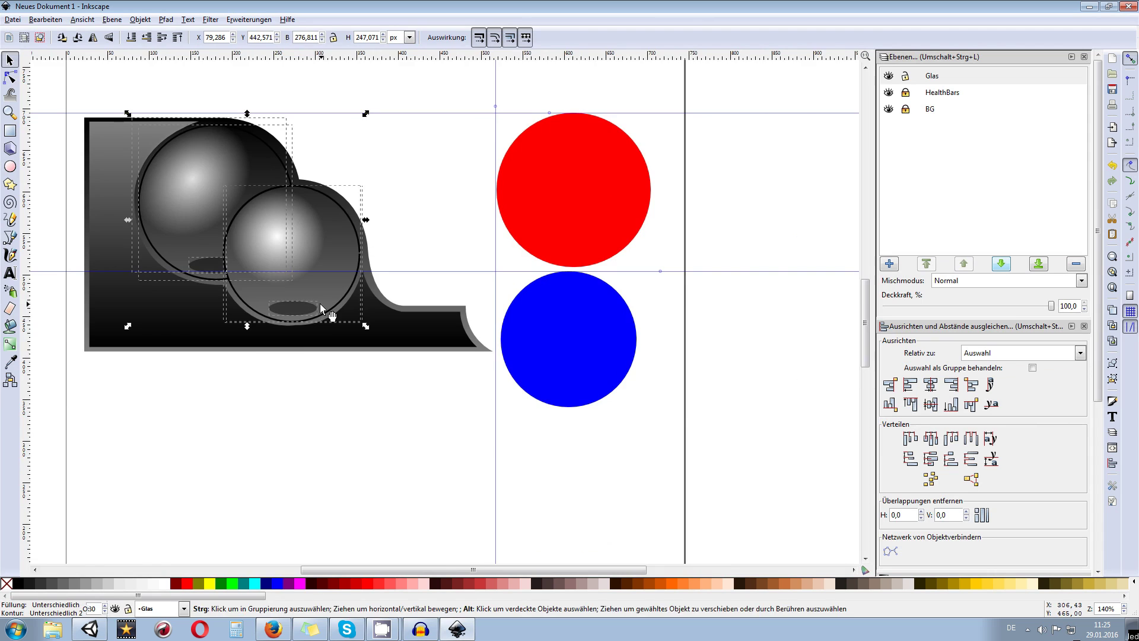
pyautogui.scroll(-4, 319, 304)
pyautogui.scroll(1, 315, 296)
pyautogui.scroll(4, 296, 251)
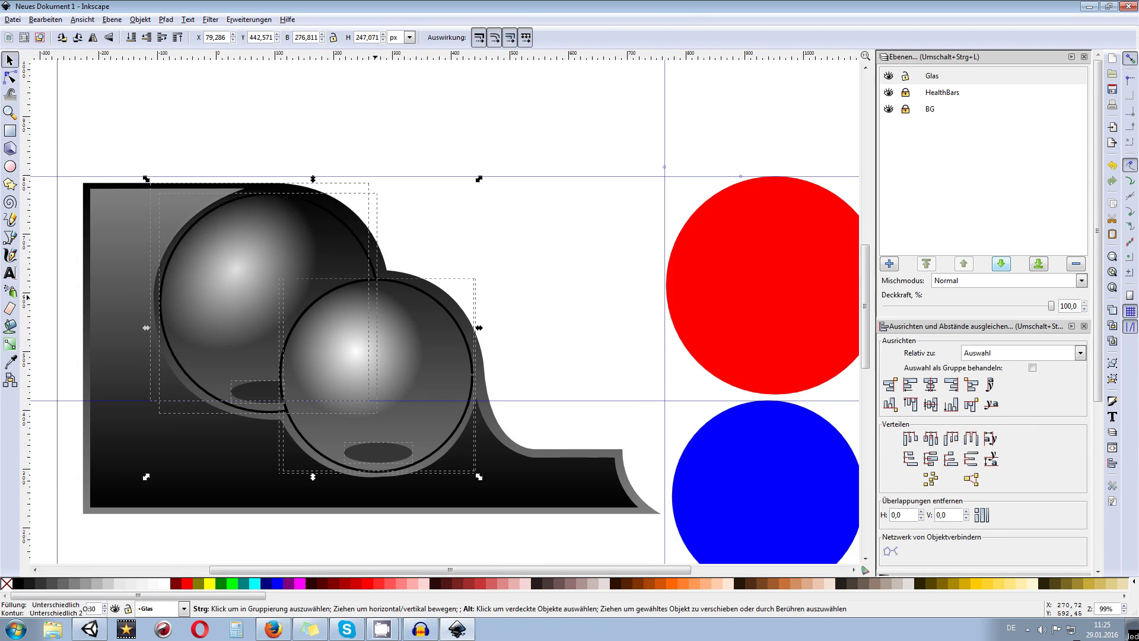
pyautogui.scroll(-2, 448, 269)
pyautogui.moveTo(443, 307); pyautogui.dragTo(408, 439)
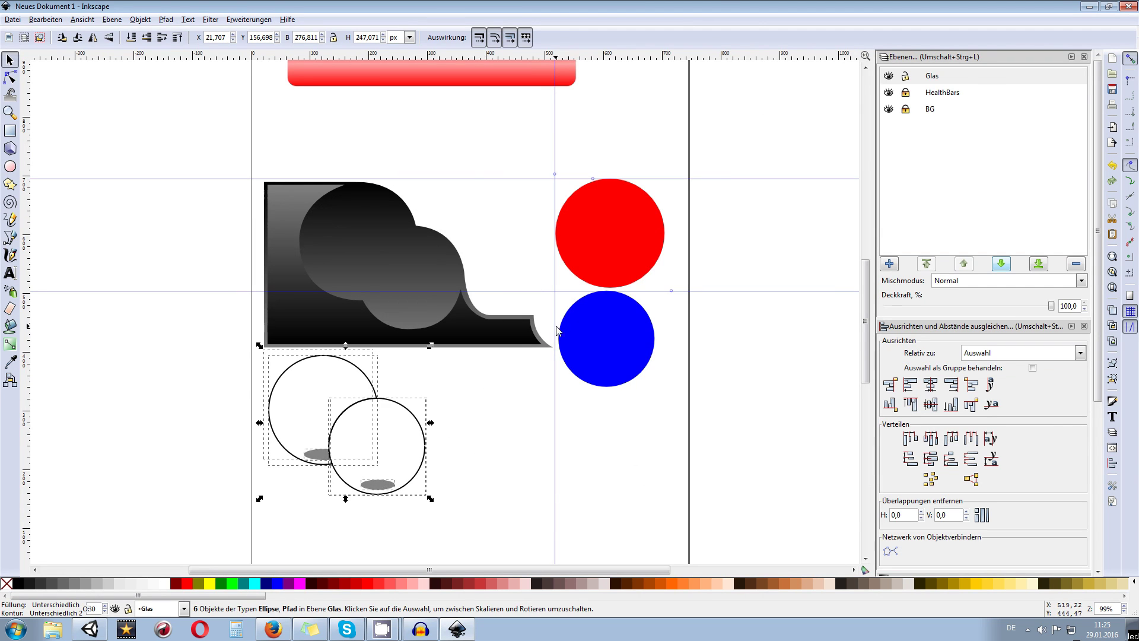
# - Unlock the HealthBars and BG layers again, keeping the Glas layer editable
pyautogui.scroll(6, 475, 255)
pyautogui.hscroll(4, 451, 309)
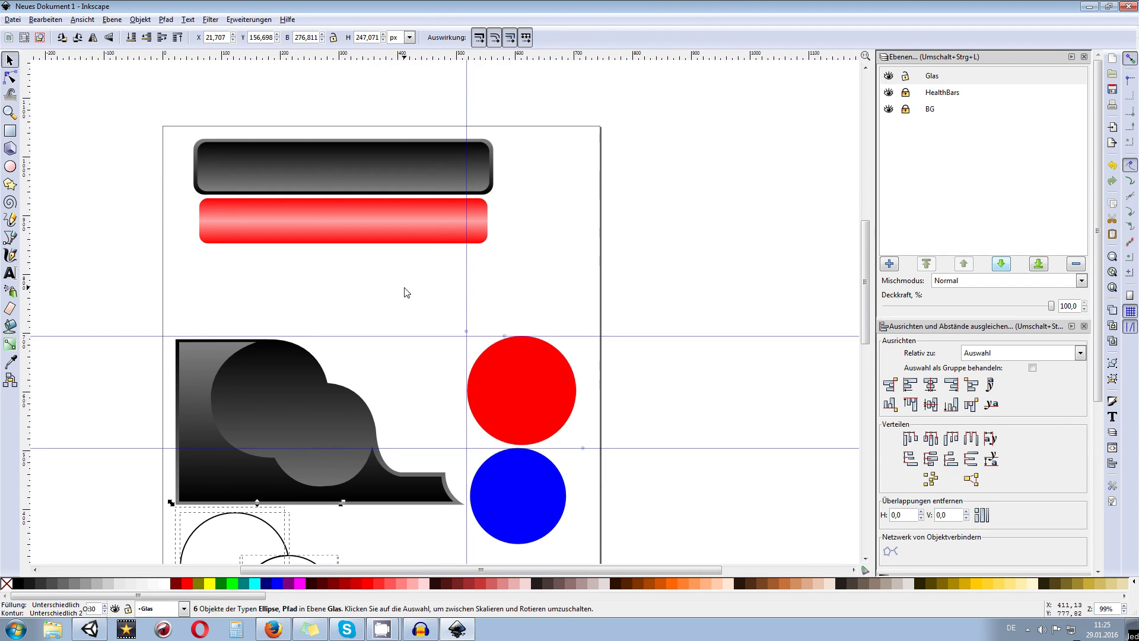
pyautogui.scroll(-1, 452, 328)
pyautogui.scroll(-6, 296, 237)
pyautogui.moveTo(102, 136); pyautogui.dragTo(682, 515)
pyautogui.scroll(3, 421, 333)
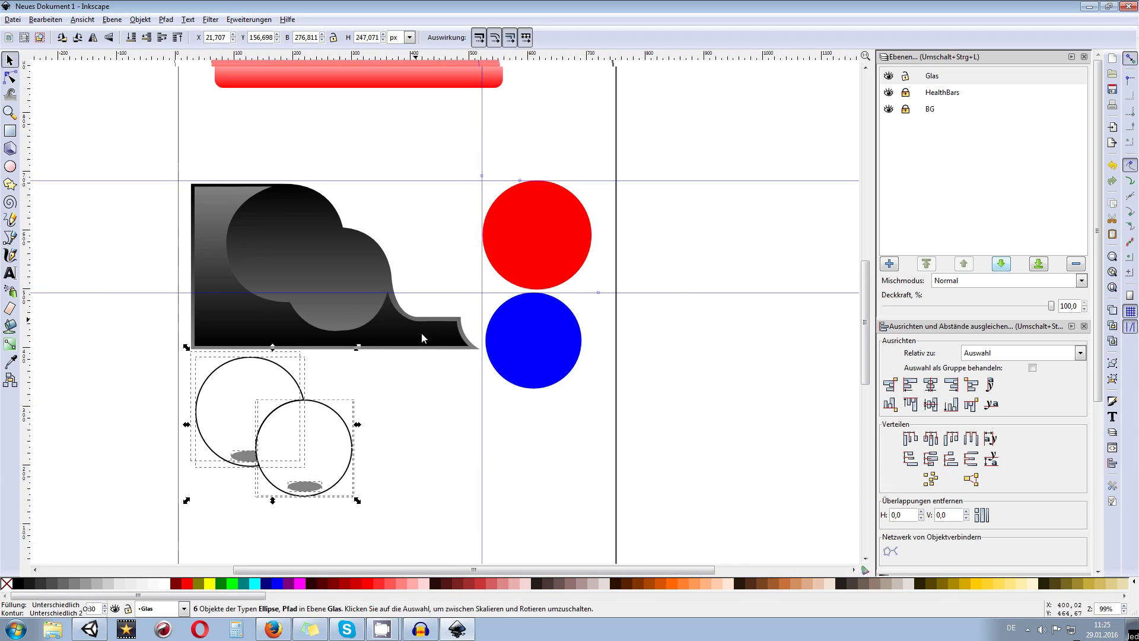
pyautogui.hscroll(-1, 212, 248)
pyautogui.click(906, 77)
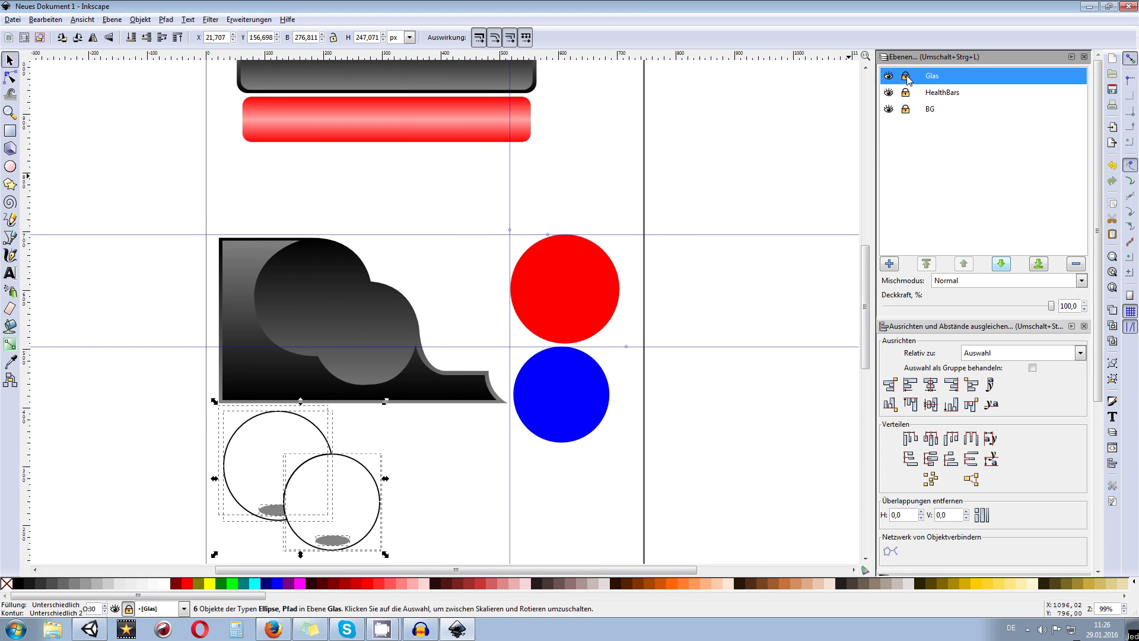
pyautogui.click(906, 77)
pyautogui.click(906, 109)
# - Move the panel, both colored circles and the glass balls up together by about 138 px, just below the red bar
pyautogui.scroll(-3, 666, 284)
pyautogui.click(666, 318)
pyautogui.moveTo(171, 136); pyautogui.dragTo(742, 492)
pyautogui.scroll(4, 542, 285)
pyautogui.moveTo(340, 313); pyautogui.dragTo(335, 241)
pyautogui.click(724, 247)
pyautogui.scroll(-1, 679, 239)
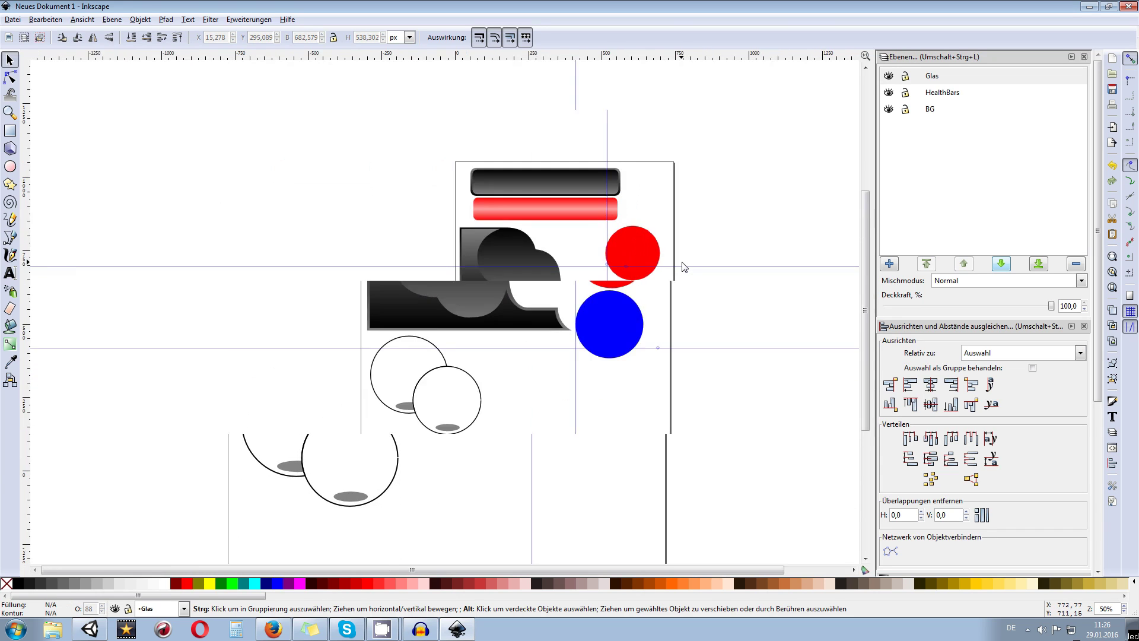
# - Select all the artwork and export the selection as a bitmap, overwriting HealthBarTest.png in the project's Textures folder
pyautogui.hscroll(2, 544, 238)
pyautogui.moveTo(217, 94); pyautogui.dragTo(786, 521)
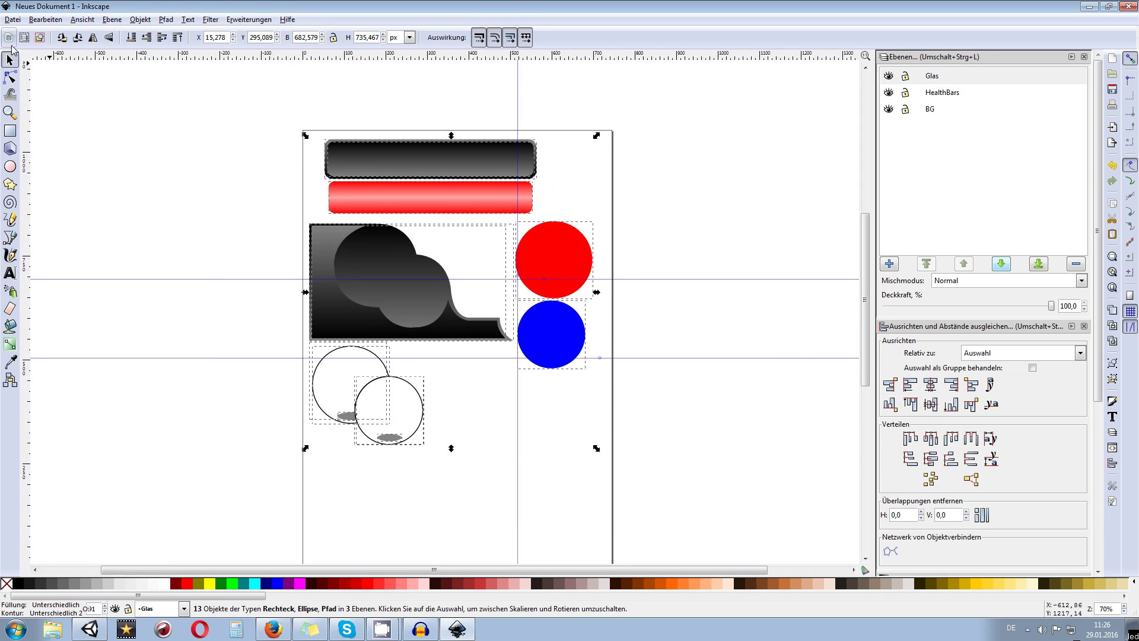
pyautogui.click(10, 20)
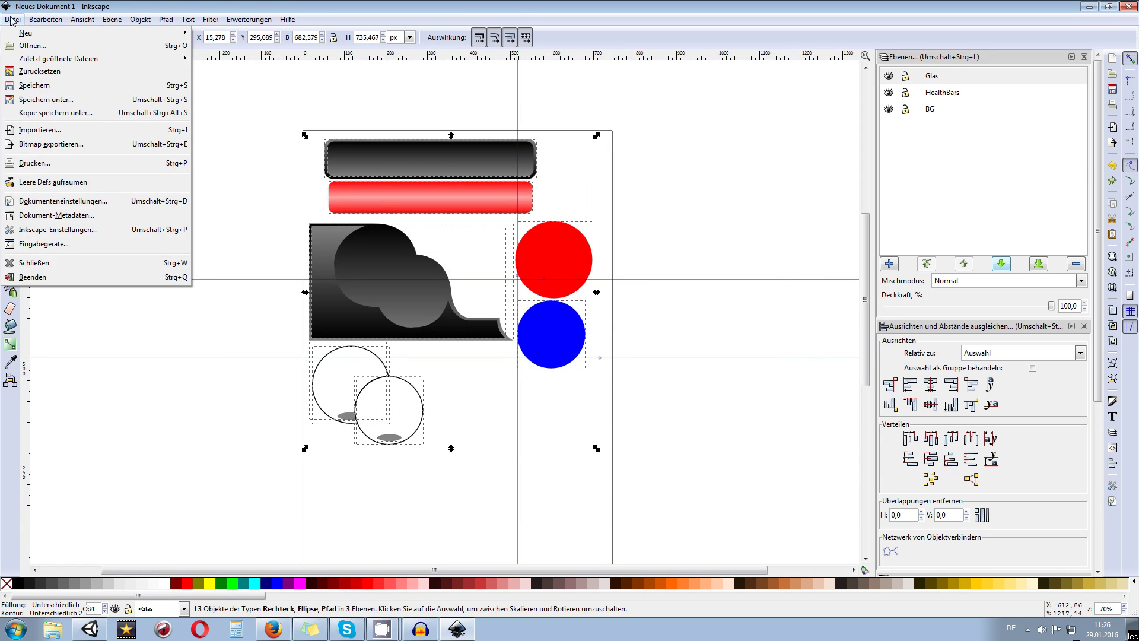
pyautogui.click(59, 146)
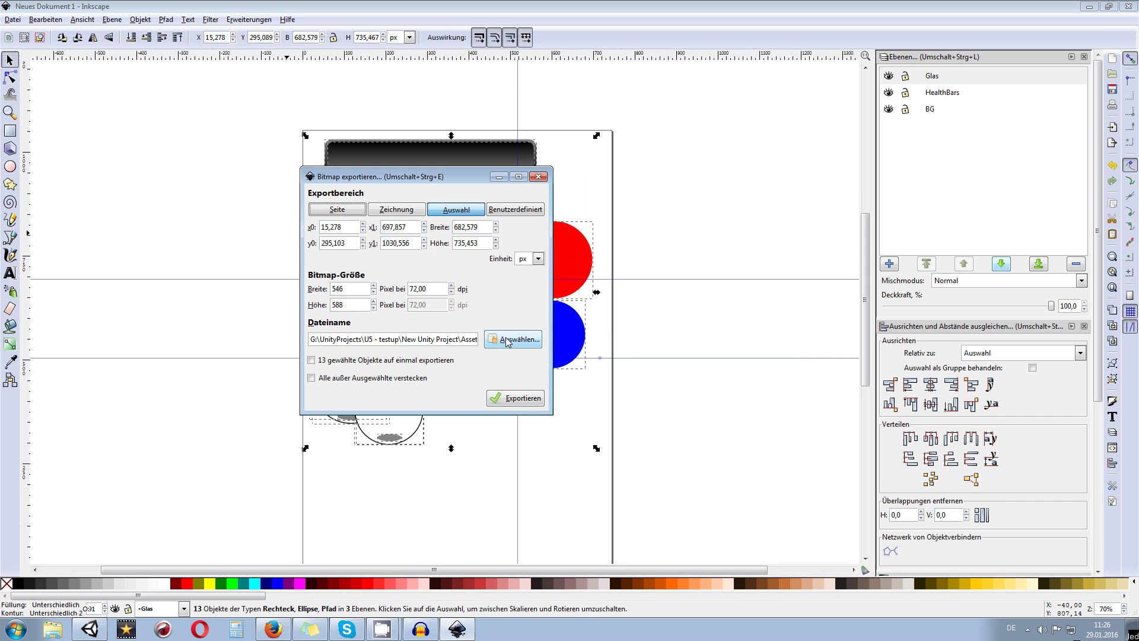
pyautogui.click(520, 398)
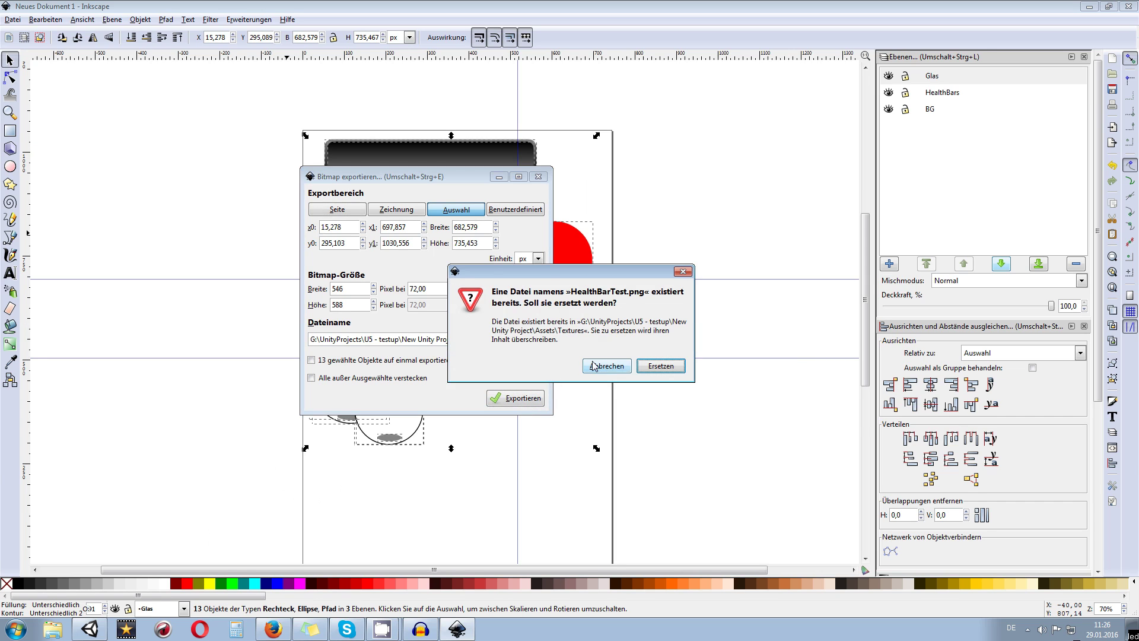
pyautogui.click(659, 369)
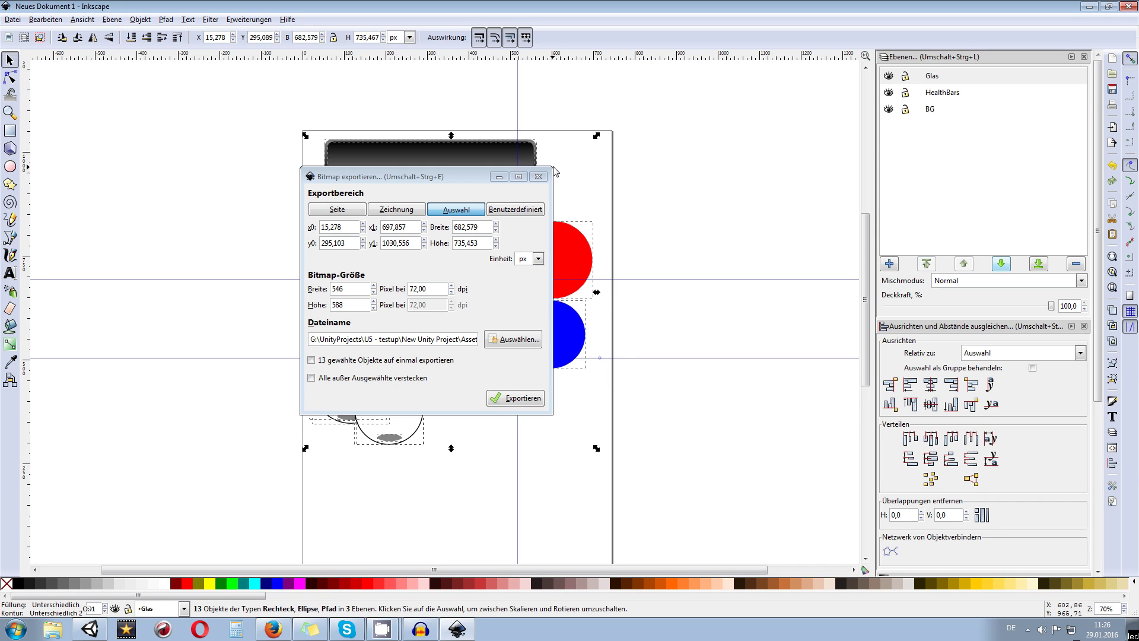
pyautogui.click(539, 176)
# - Switch to Unity, slice the HealthBarTest texture automatically with Center pivot and Delete Existing, apply the slices and close the Sprite Editor
pyautogui.click(1090, 6)
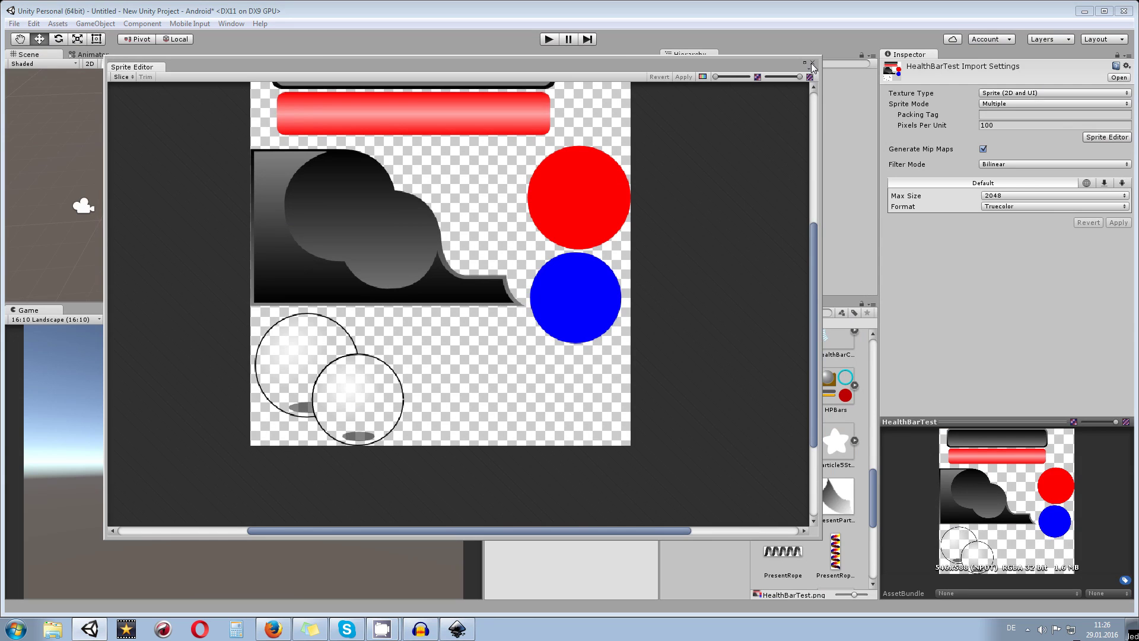
pyautogui.scroll(1, 301, 370)
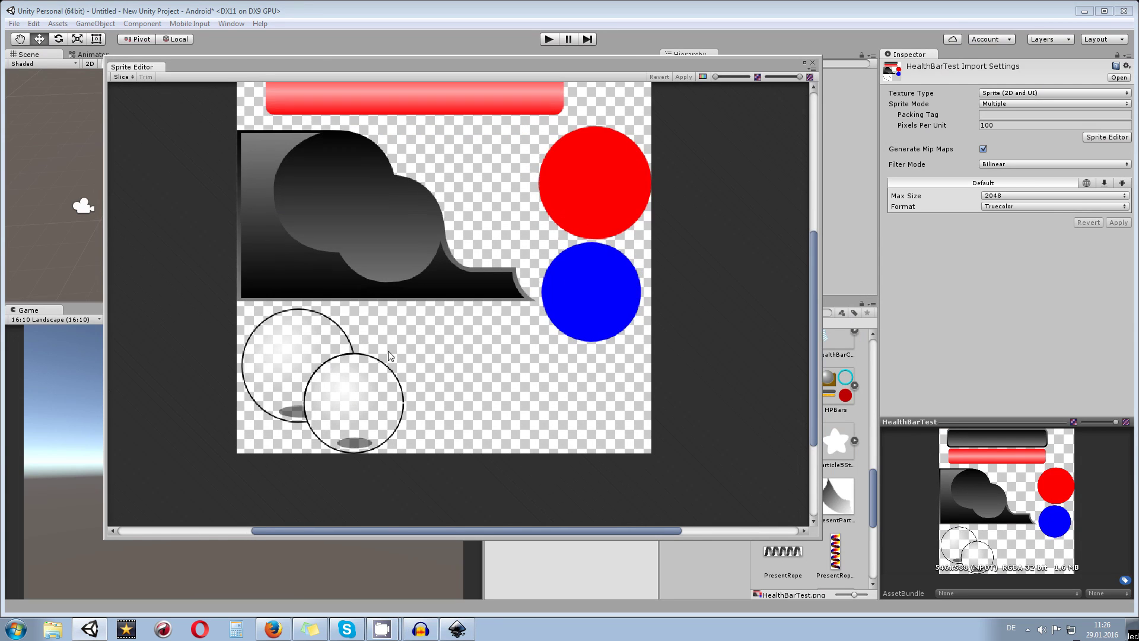
pyautogui.scroll(-2, 397, 361)
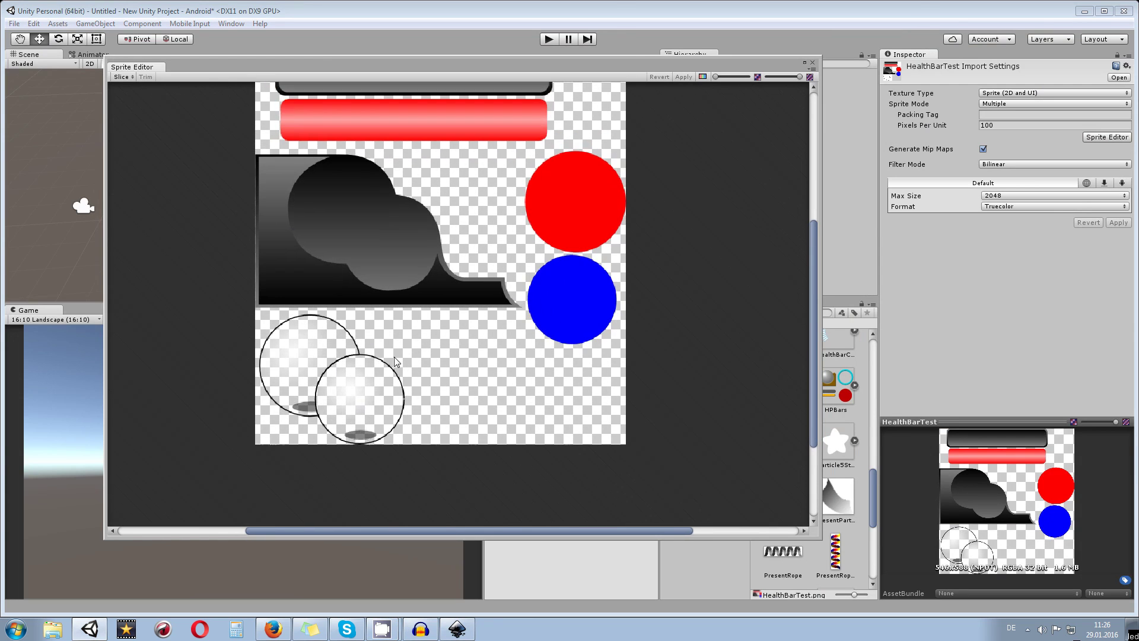
pyautogui.click(123, 77)
pyautogui.click(236, 156)
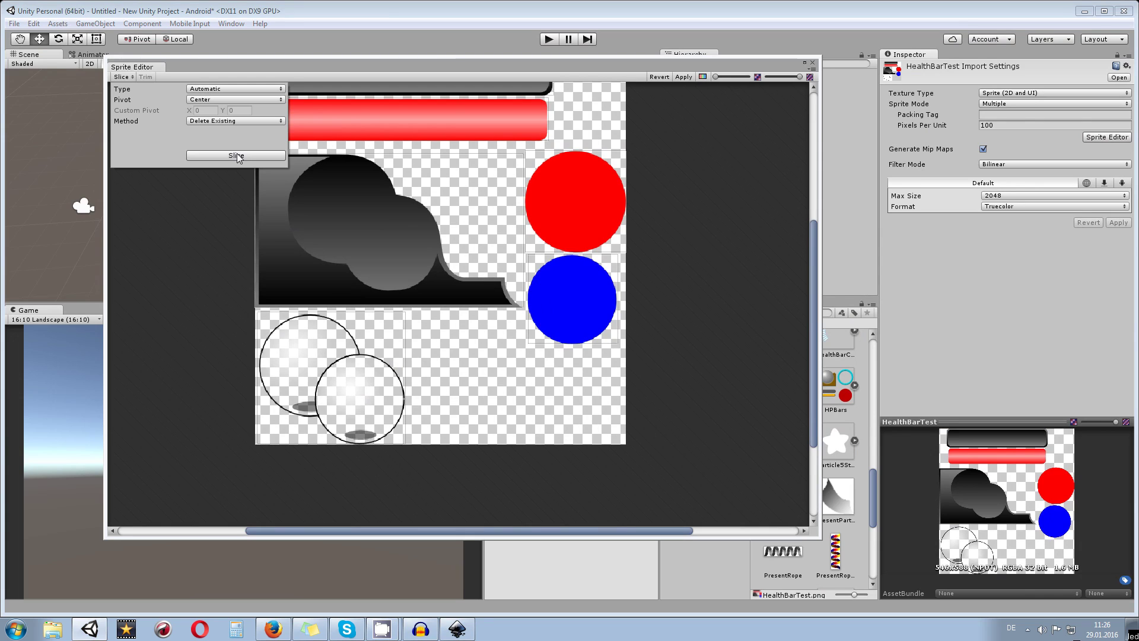
pyautogui.click(704, 277)
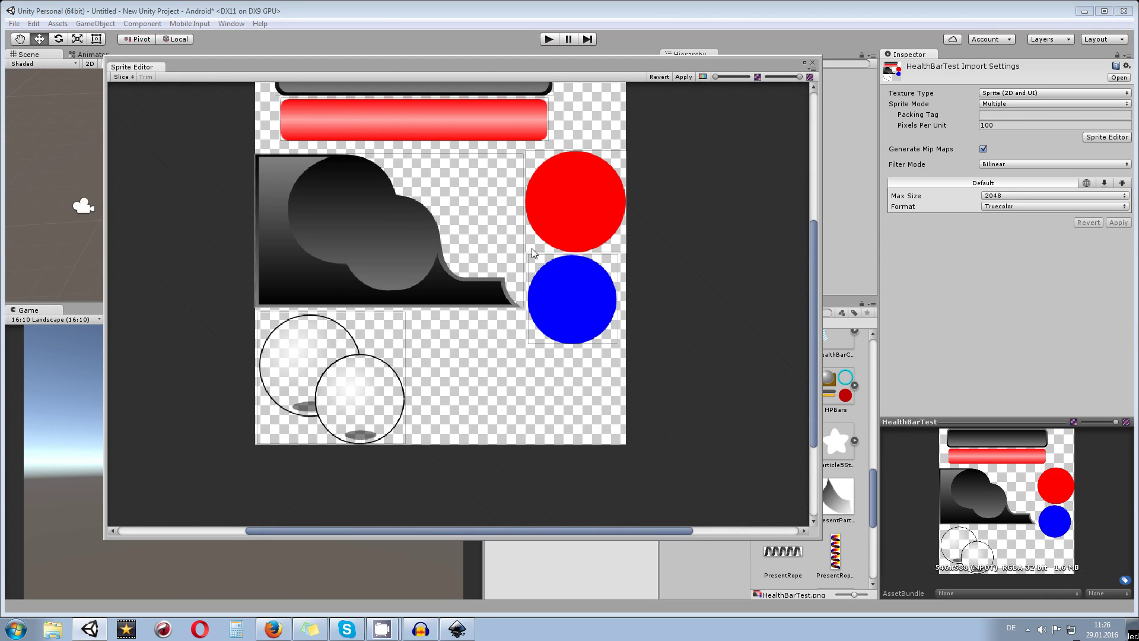
pyautogui.click(684, 77)
pyautogui.click(812, 63)
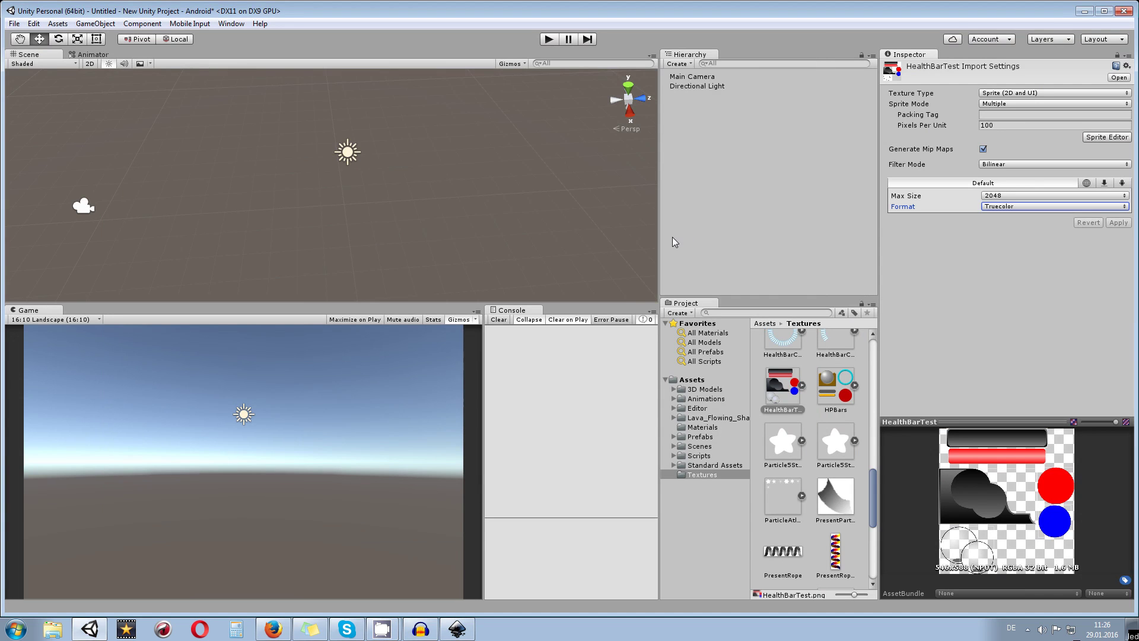
# - Add a UI Canvas to the scene
pyautogui.rightClick(688, 222)
pyautogui.moveTo(724, 379)
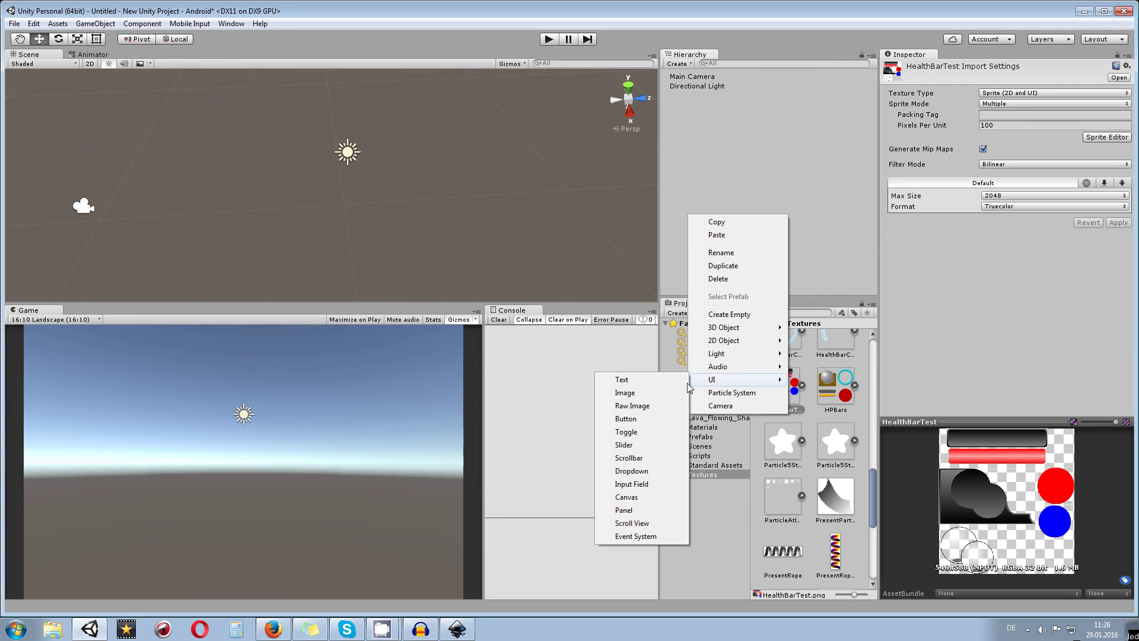
pyautogui.click(635, 498)
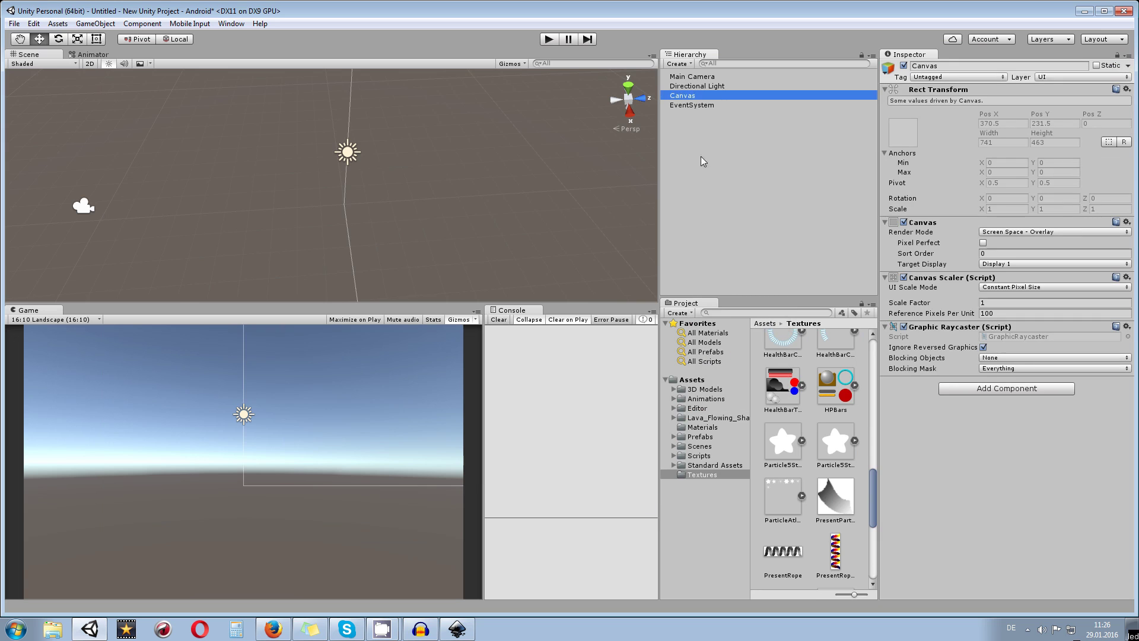
# - Switch the Scene view to 2D and activate the Rect tool for laying out the canvas
pyautogui.click(90, 64)
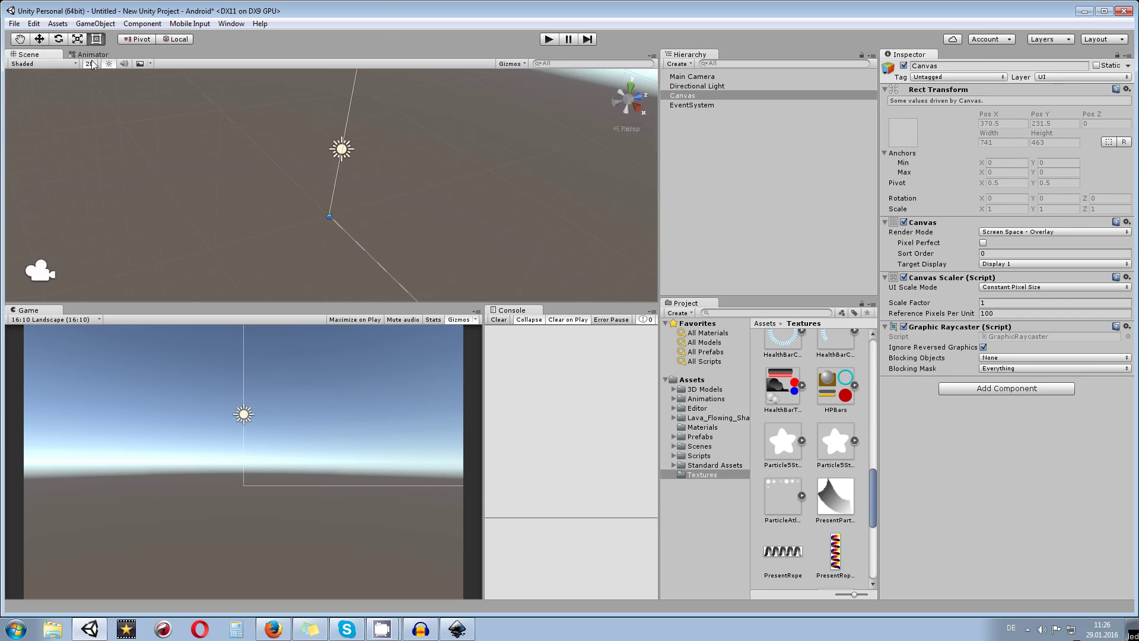
pyautogui.press('t')
pyautogui.moveTo(440, 176); pyautogui.dragTo(263, 244)
pyautogui.moveTo(436, 132); pyautogui.dragTo(275, 215)
pyautogui.scroll(-5, 275, 215)
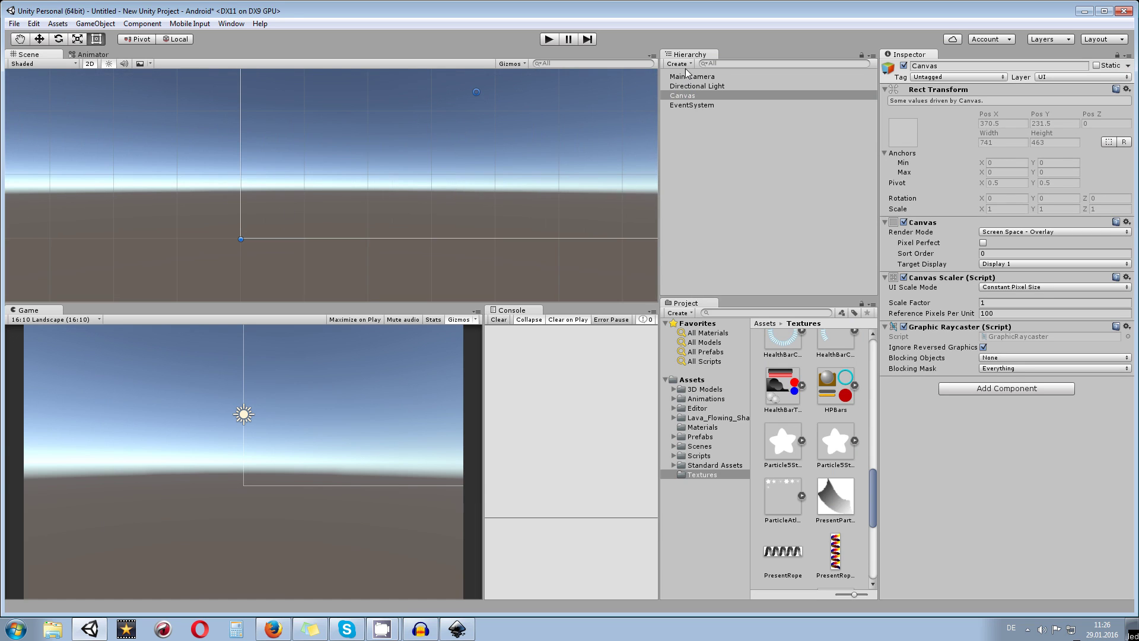
# - Add a UI Image as a child of the Canvas
pyautogui.rightClick(697, 99)
pyautogui.moveTo(745, 259)
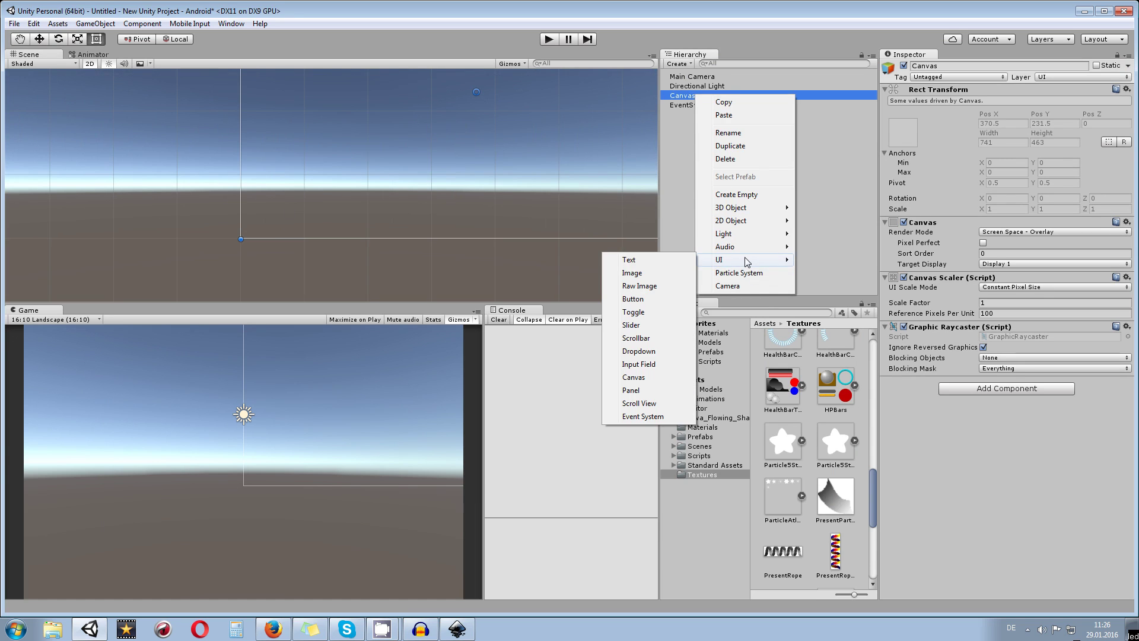
pyautogui.click(637, 273)
pyautogui.scroll(3, 393, 155)
pyautogui.scroll(2, 390, 151)
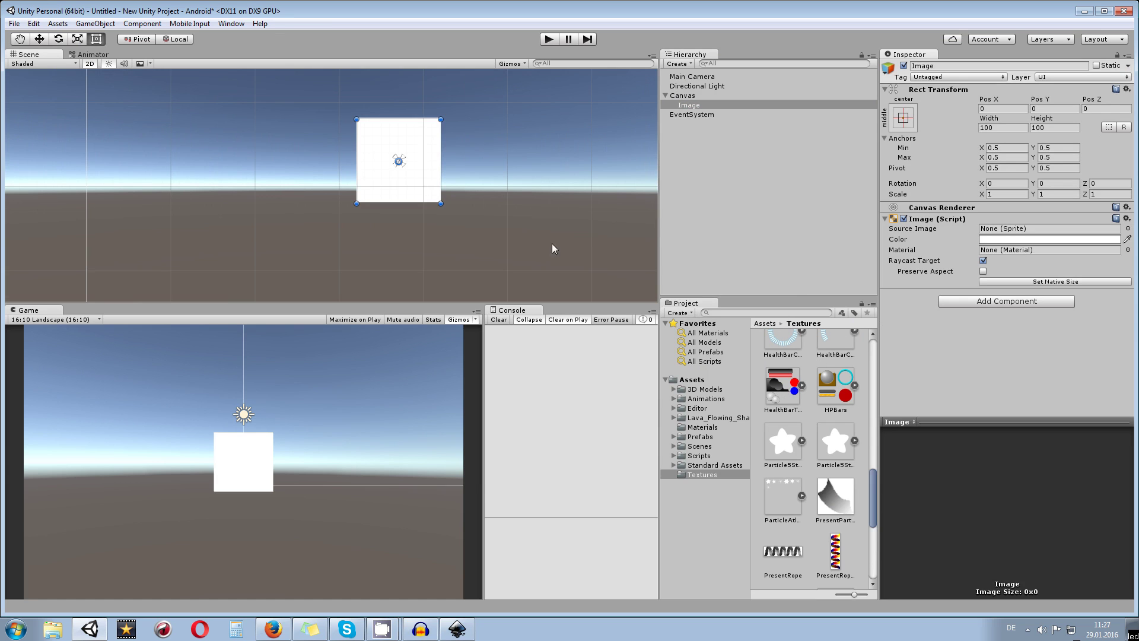
# - Assign the dark panel sprite HealthBarTest_2 as the Image's source image
pyautogui.click(1127, 229)
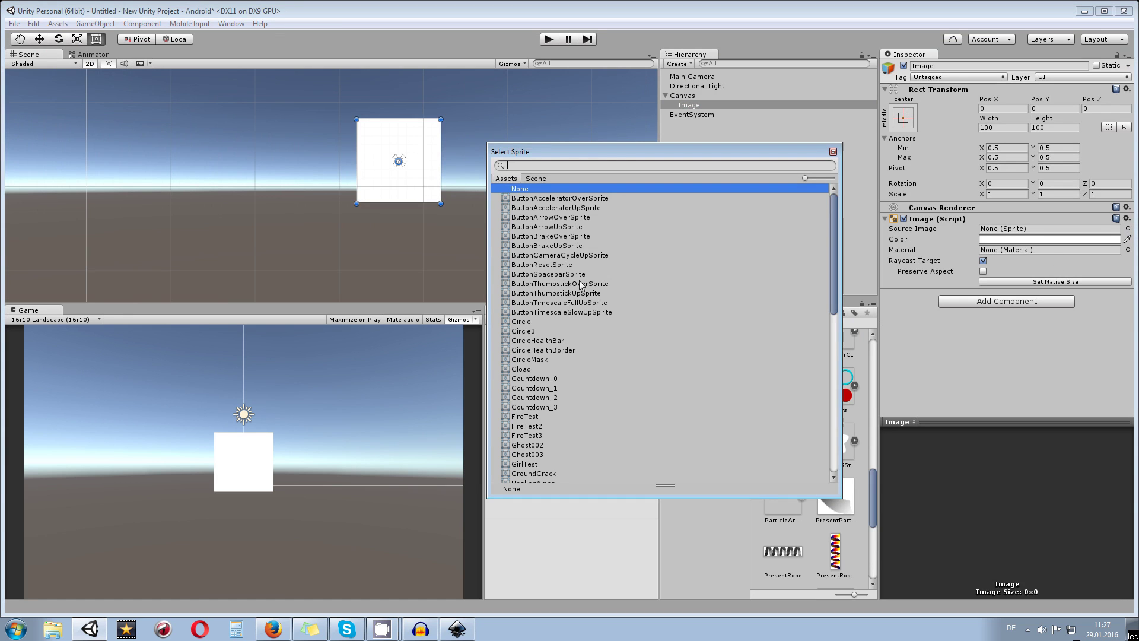
pyautogui.scroll(-10, 613, 375)
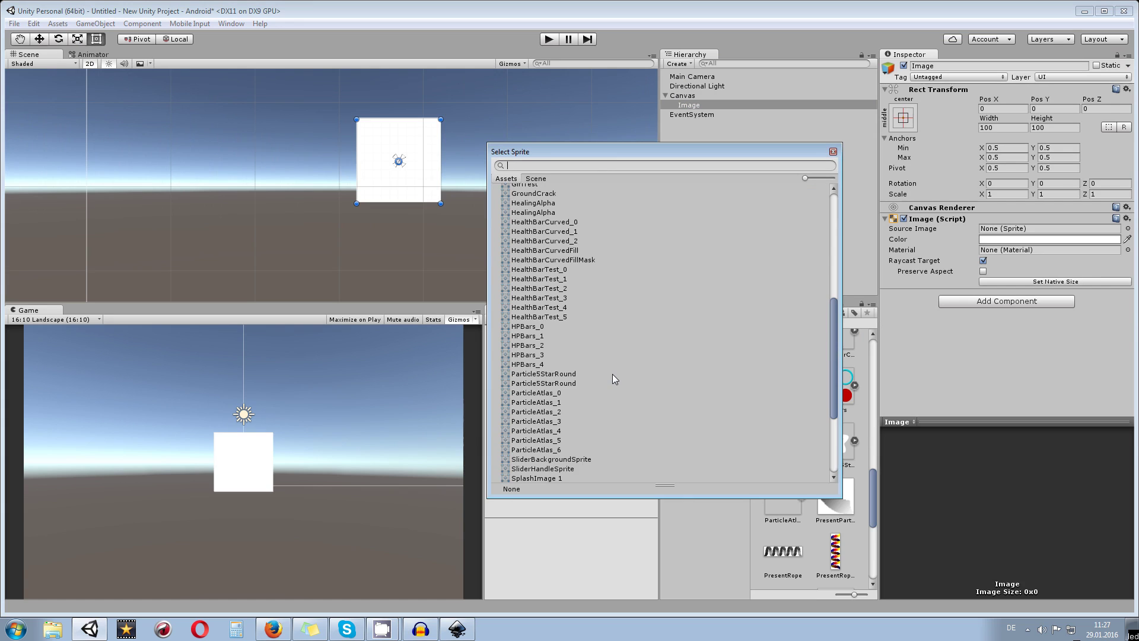
pyautogui.scroll(3, 572, 282)
pyautogui.click(564, 349)
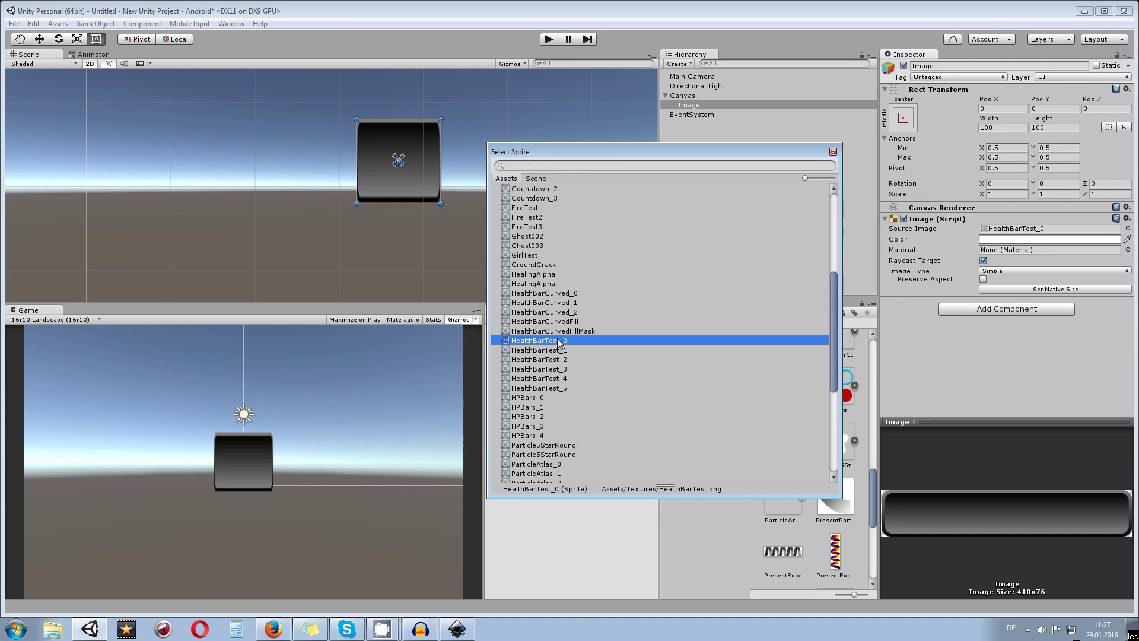
pyautogui.click(566, 369)
pyautogui.click(560, 360)
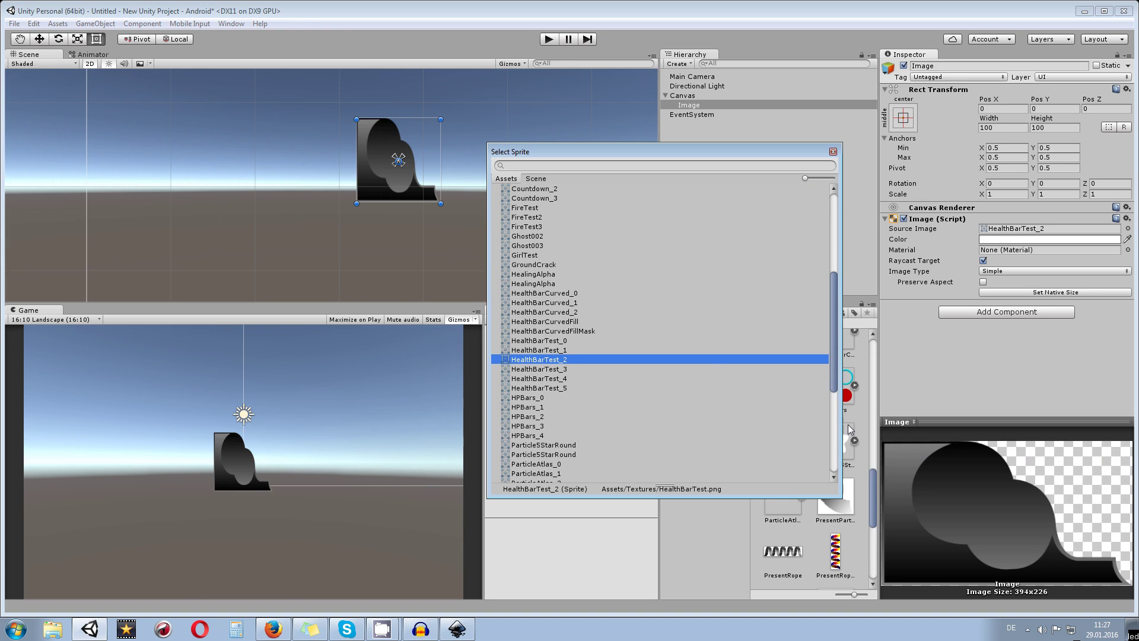
pyautogui.click(833, 152)
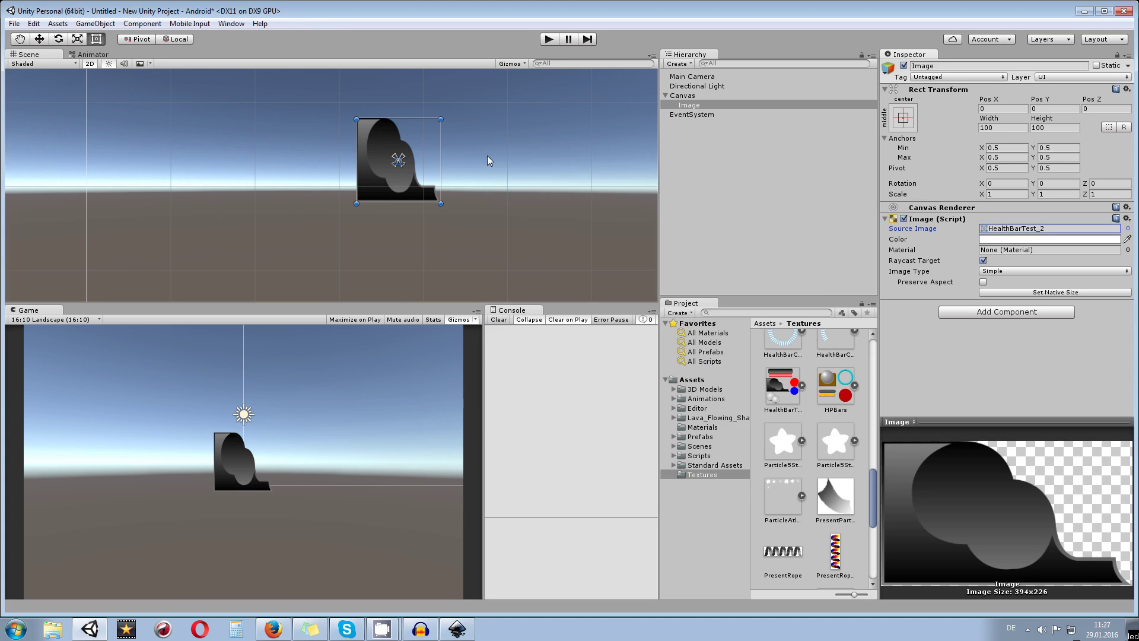
# - Enable Preserve Aspect on the Image and enlarge it to about 238 by 176.5
pyautogui.click(983, 282)
pyautogui.scroll(2, 344, 184)
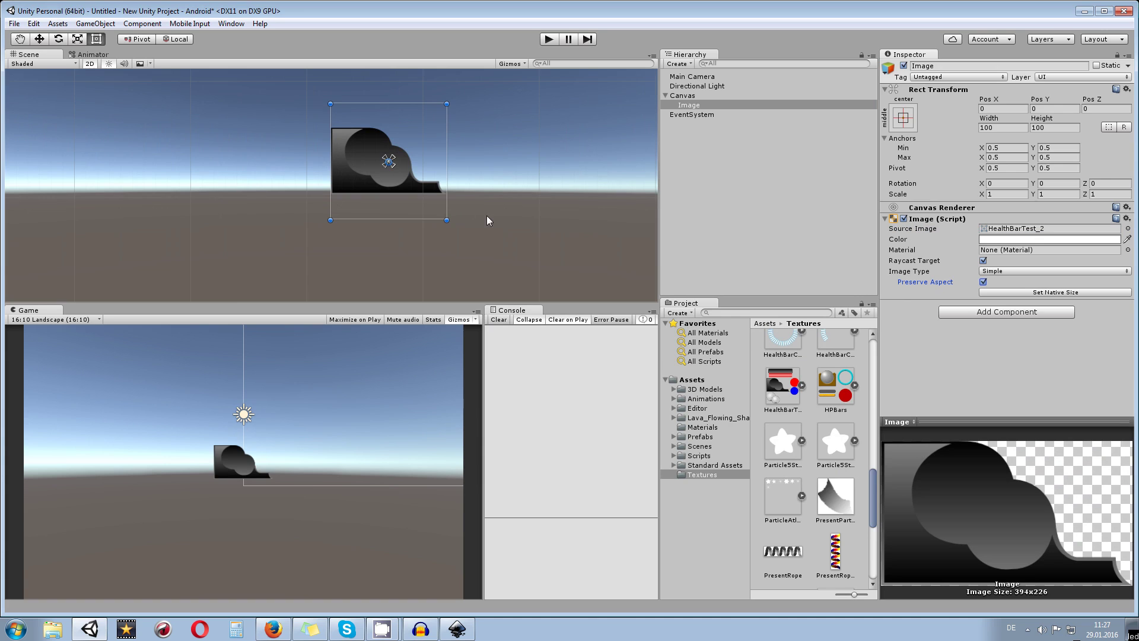
pyautogui.moveTo(447, 220); pyautogui.dragTo(604, 307)
pyautogui.scroll(-3, 322, 205)
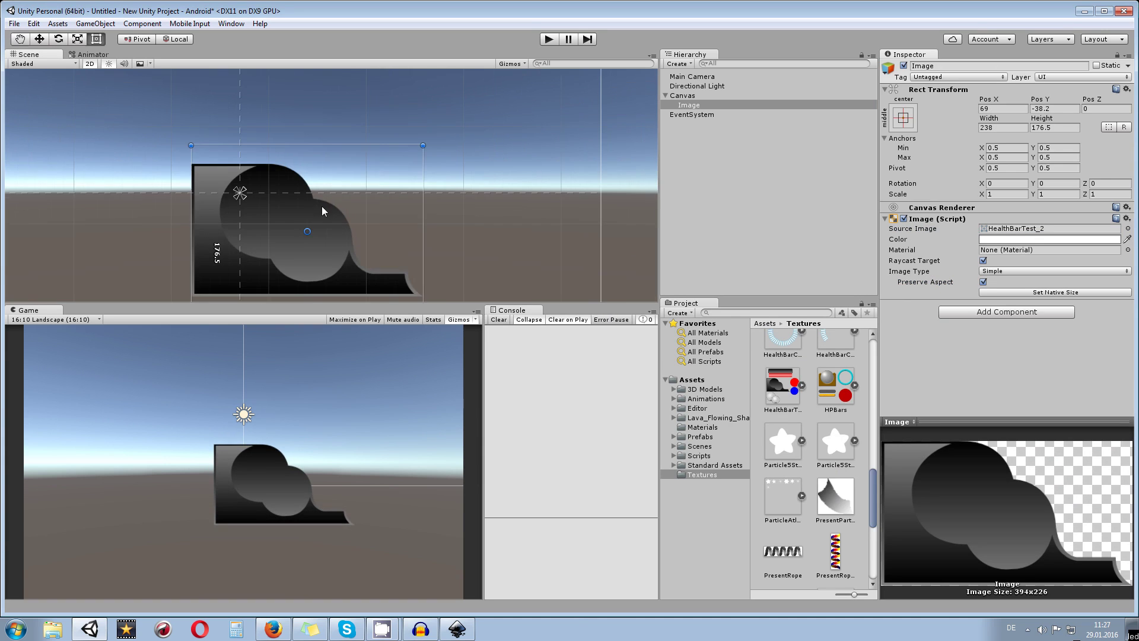
# - Move the panel Image into the canvas's lower-left corner, at about Pos X -251.5 and Pos Y -143.25
pyautogui.moveTo(297, 214); pyautogui.dragTo(352, 130)
pyautogui.scroll(-3, 326, 141)
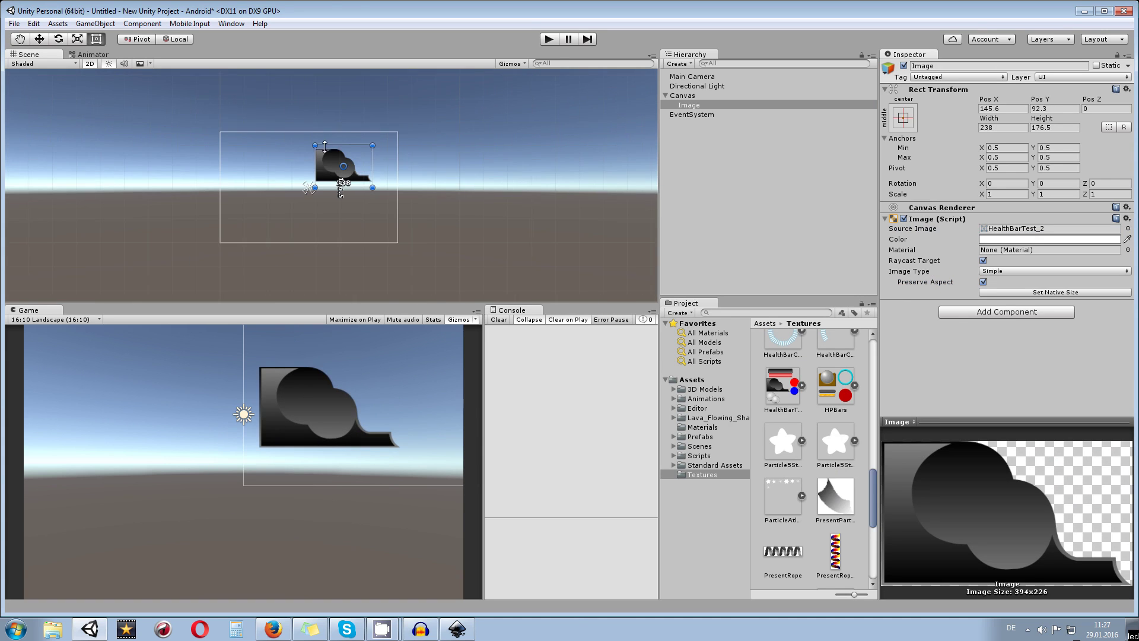
pyautogui.moveTo(322, 165); pyautogui.dragTo(193, 240)
pyautogui.scroll(2, 193, 240)
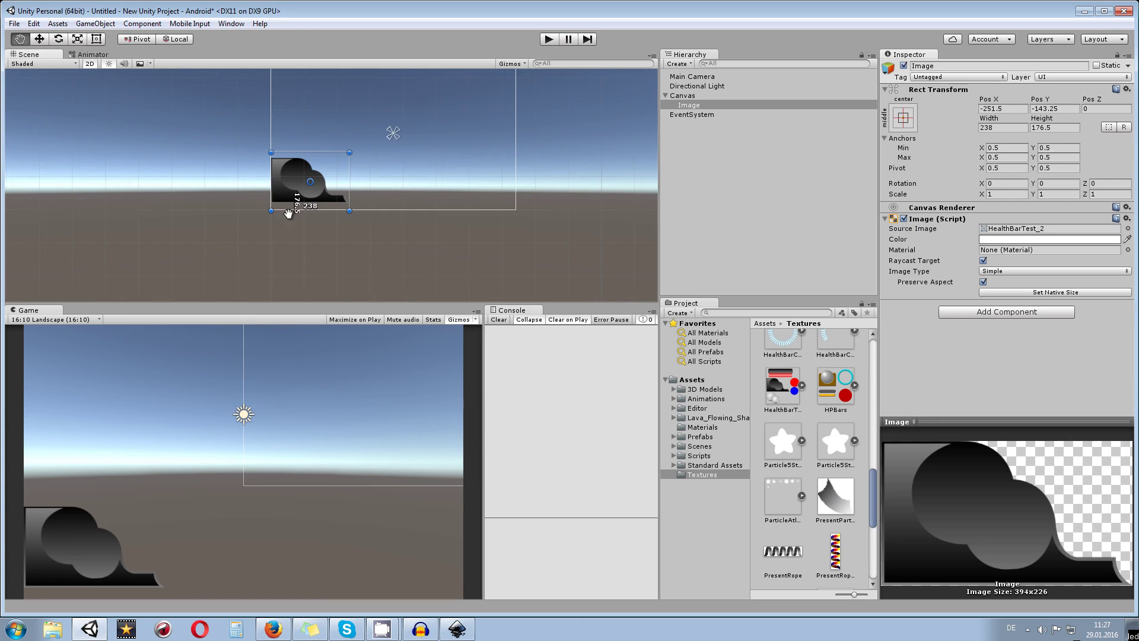
pyautogui.scroll(4, 265, 216)
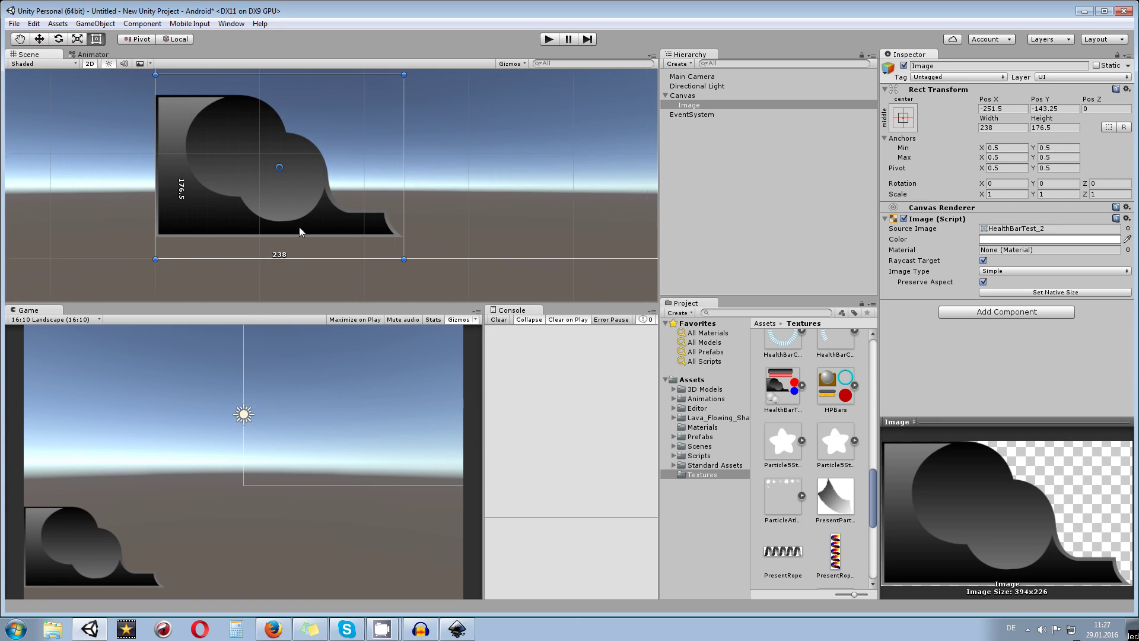
# - Resize the panel Image to about 300.2 by 163.4 and place it near the canvas's lower-left corner at Pos X -230.1, Pos Y -194.85
pyautogui.moveTo(404, 259); pyautogui.dragTo(469, 246)
pyautogui.moveTo(311, 161); pyautogui.dragTo(232, 160)
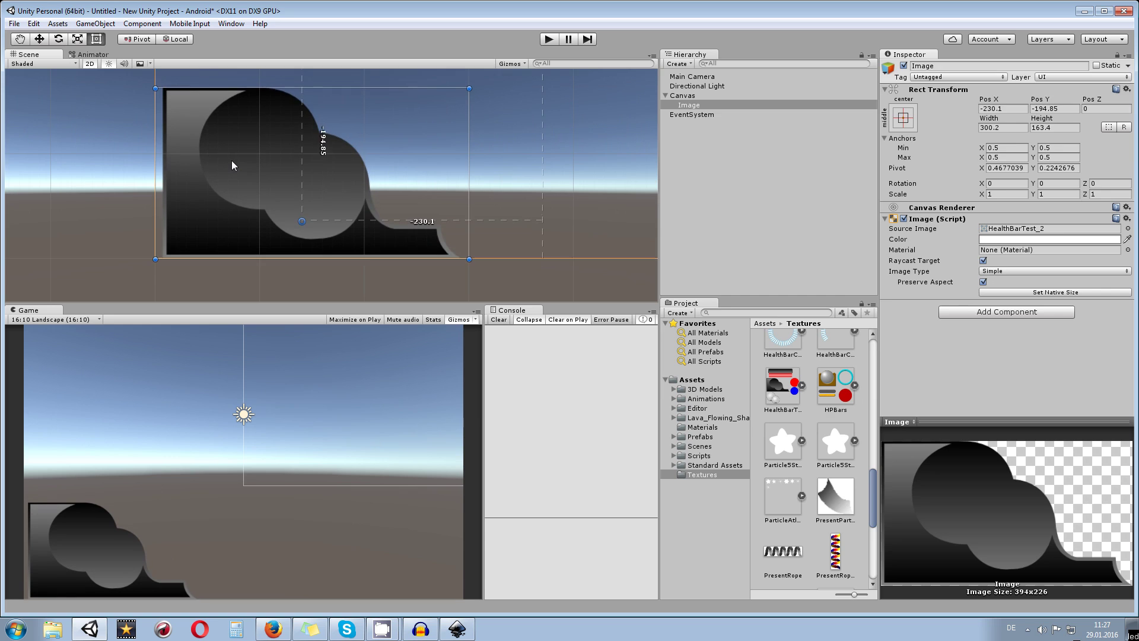
pyautogui.click(239, 289)
pyautogui.scroll(-2, 244, 282)
pyautogui.scroll(3, 188, 180)
pyautogui.click(191, 187)
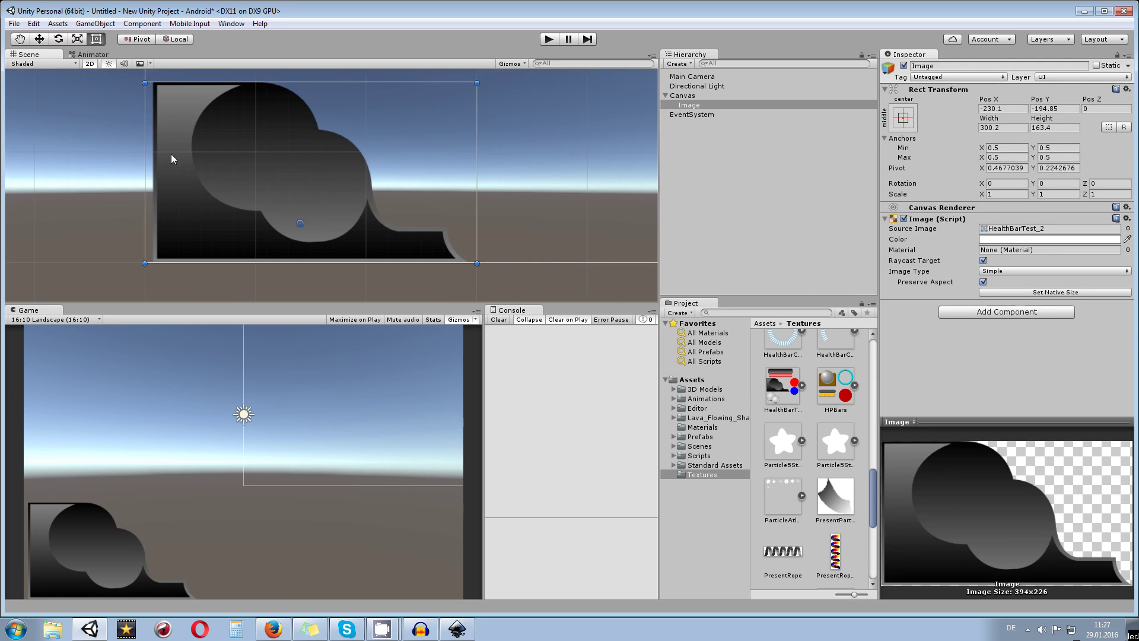
# - Fit the panel Image flush into the canvas's lower-left corner at about 283.5 by 161.2, Pos X -237.91 and Pos Y -198
pyautogui.press('f')
pyautogui.moveTo(178, 102); pyautogui.dragTo(197, 107)
pyautogui.moveTo(240, 176)
pyautogui.mouseDown()
pyautogui.moveTo(216, 172)
pyautogui.moveTo(222, 180)
pyautogui.mouseUp()
pyautogui.click(150, 199)
pyautogui.scroll(-3, 175, 215)
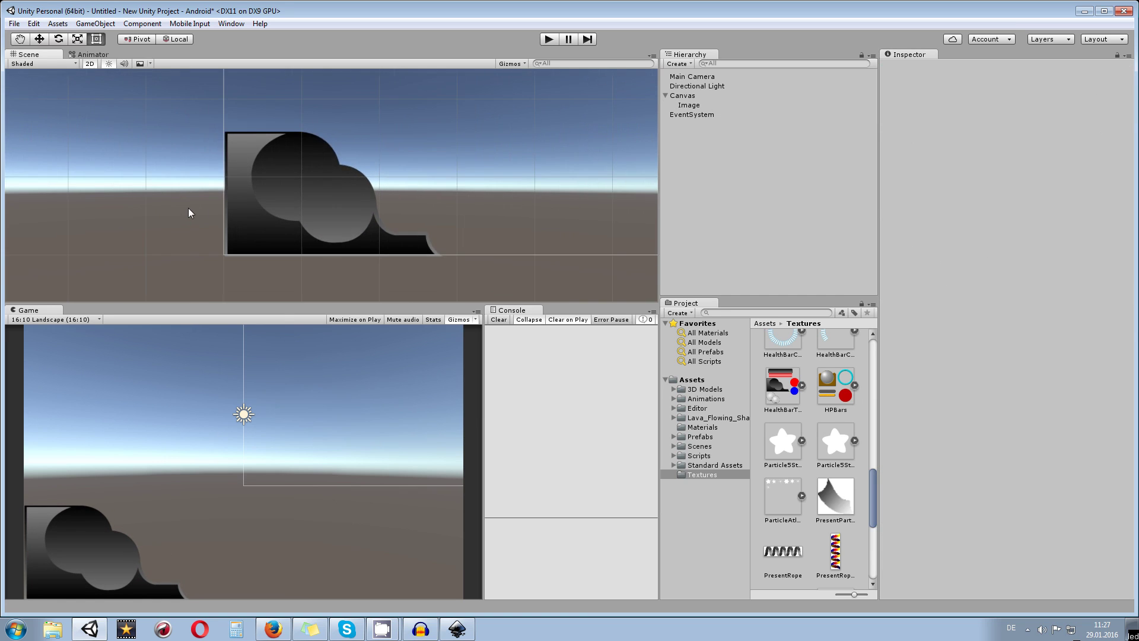
pyautogui.scroll(2, 325, 180)
pyautogui.scroll(2, 333, 189)
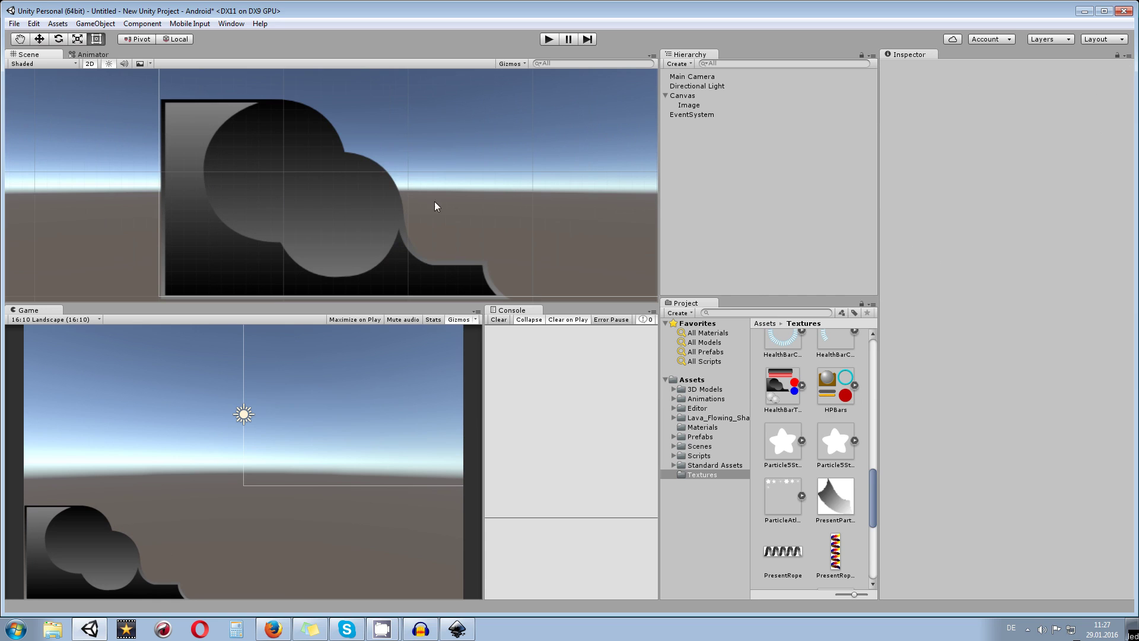
# - Rename the panel Image as BG
pyautogui.click(690, 105)
pyautogui.click(953, 68)
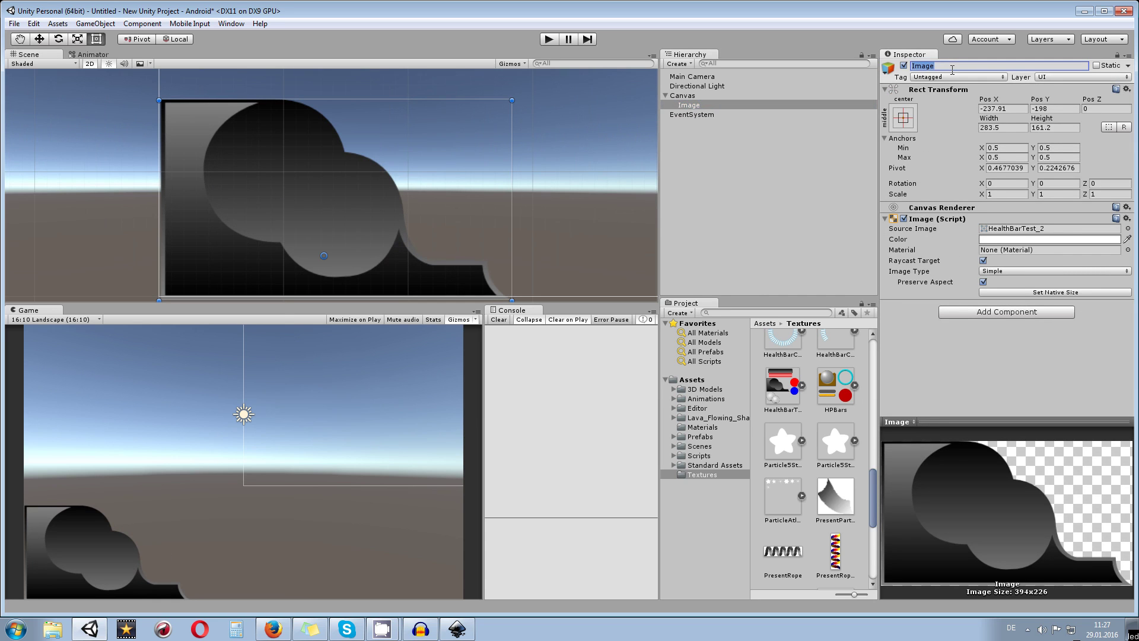
pyautogui.write('BG')
# - Add a UI Image as a child of BG and select it
pyautogui.rightClick(708, 108)
pyautogui.moveTo(741, 273)
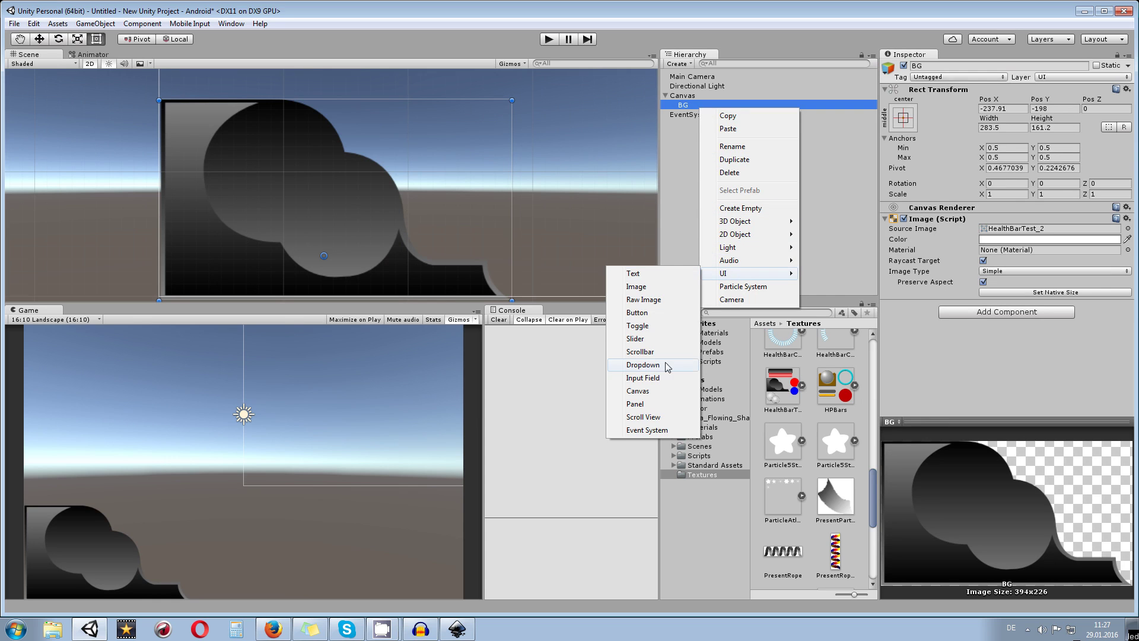
pyautogui.click(646, 290)
pyautogui.click(774, 399)
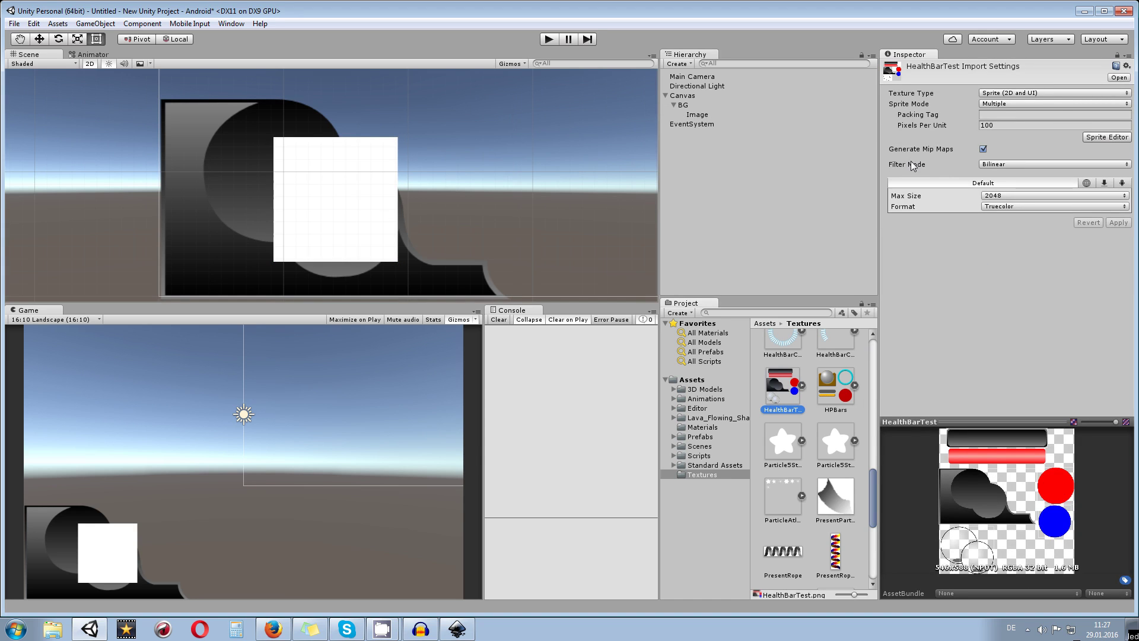
pyautogui.click(693, 115)
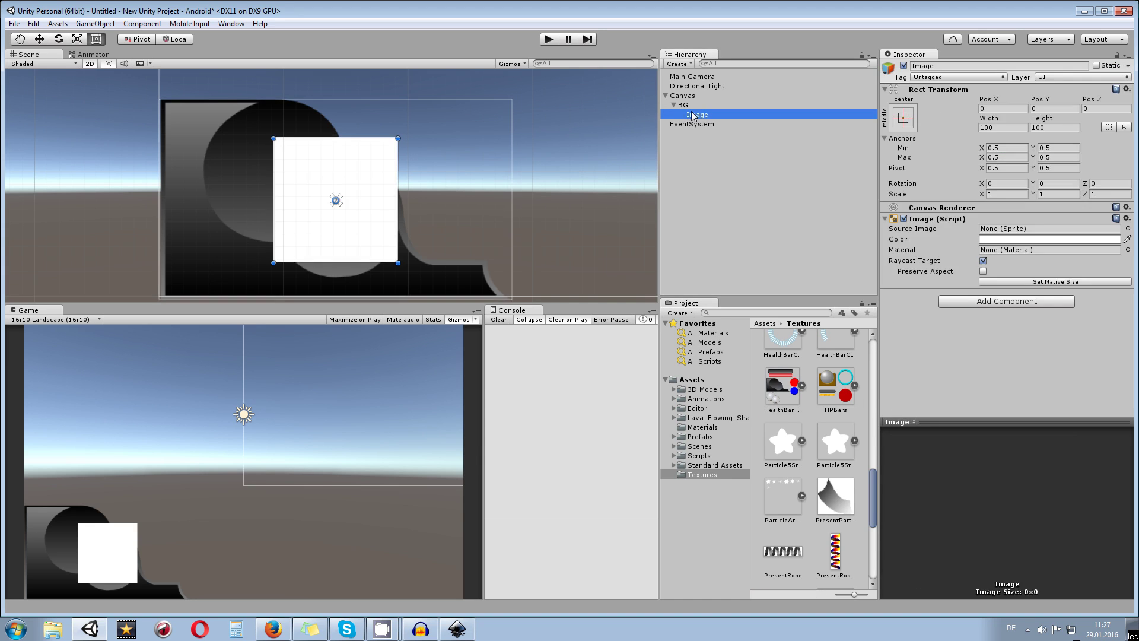
# - Assign the red circle sprite HealthBarTest_3 as the child Image's source image
pyautogui.click(1128, 229)
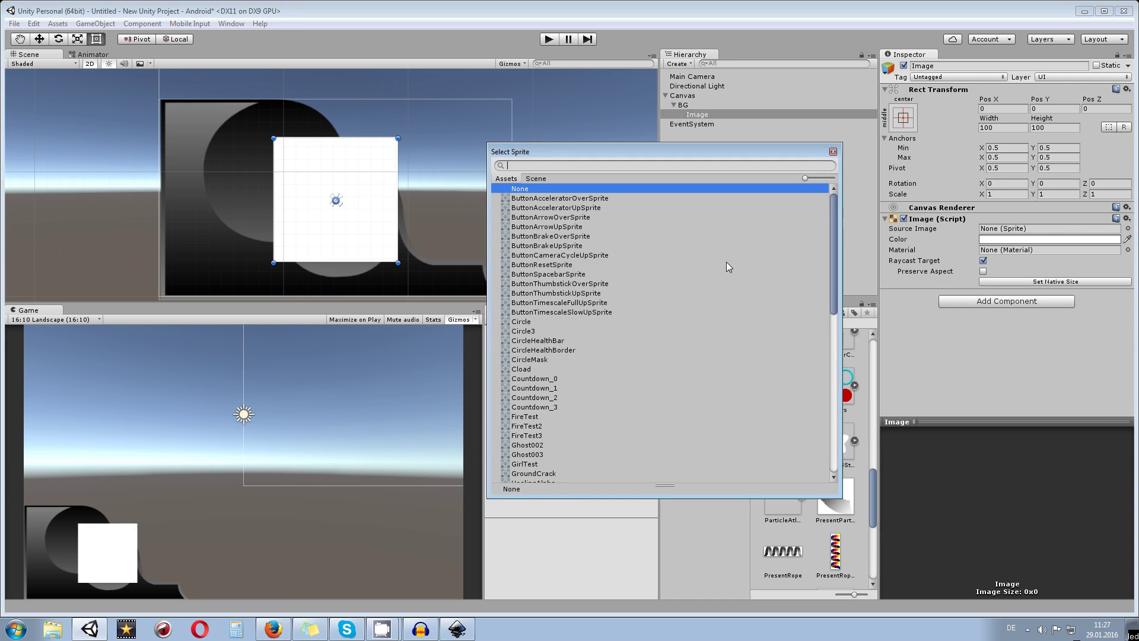
pyautogui.click(596, 425)
pyautogui.scroll(-10, 597, 409)
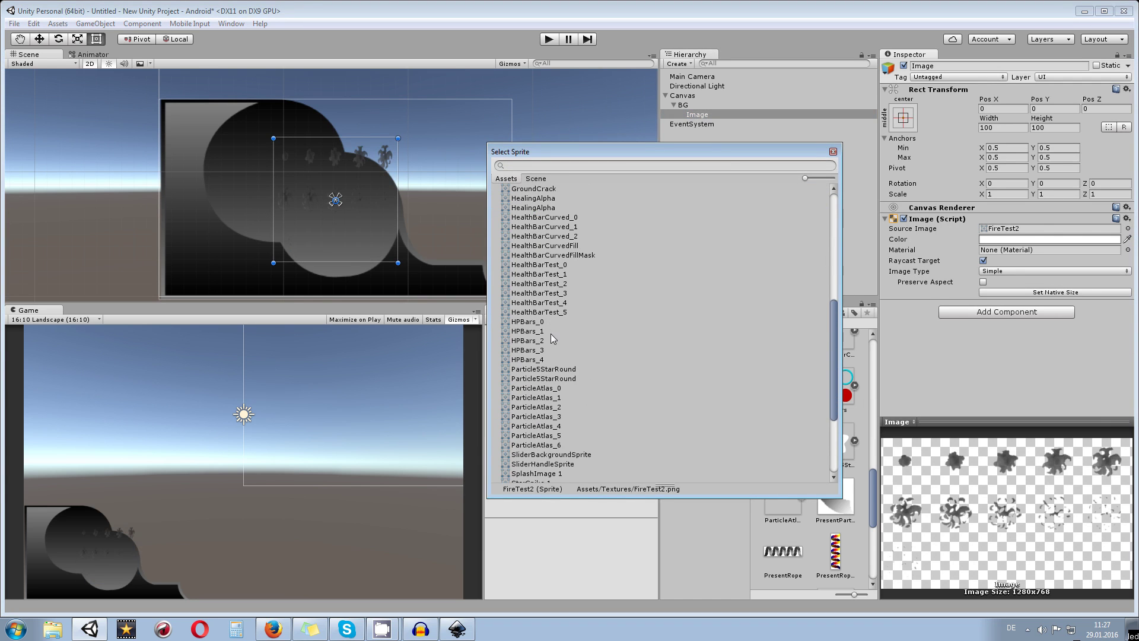
pyautogui.click(551, 331)
pyautogui.click(558, 265)
pyautogui.click(561, 274)
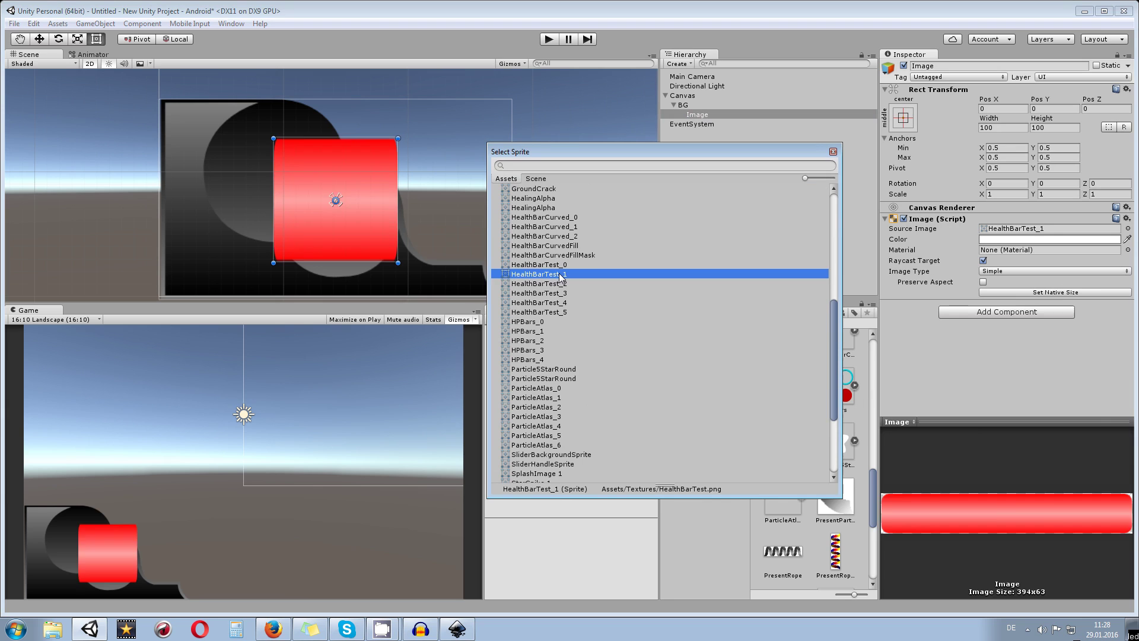
pyautogui.click(561, 284)
pyautogui.click(566, 293)
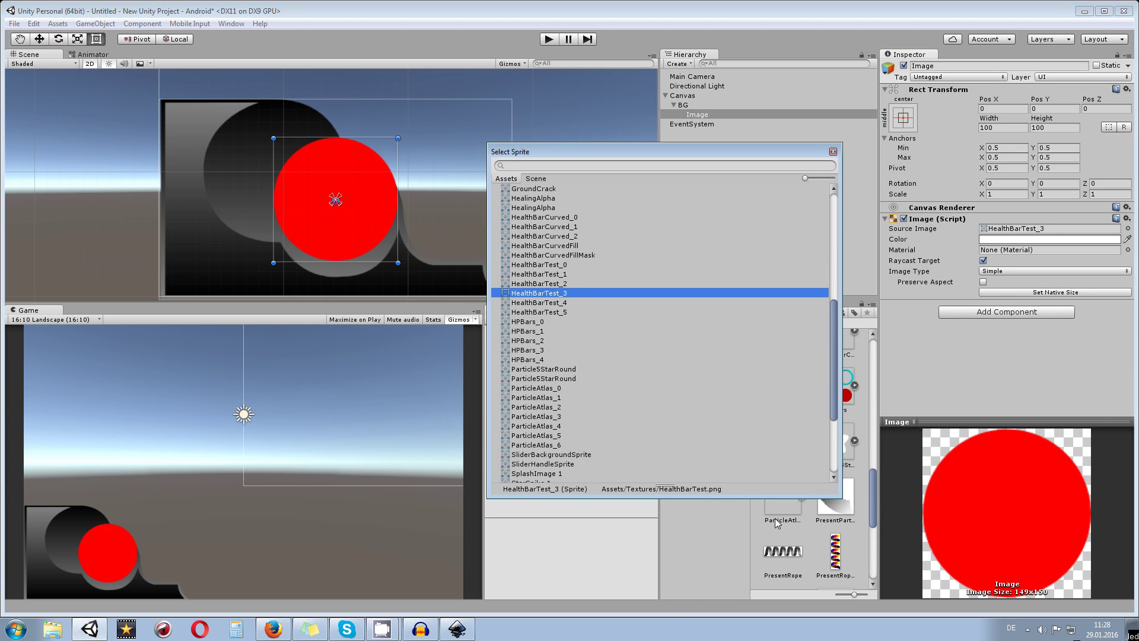
pyautogui.click(833, 152)
# - Enable Preserve Aspect on the red circle and move it over the panel's larger round recess, at about Pos X -50 and Pos Y 21.6
pyautogui.press('f')
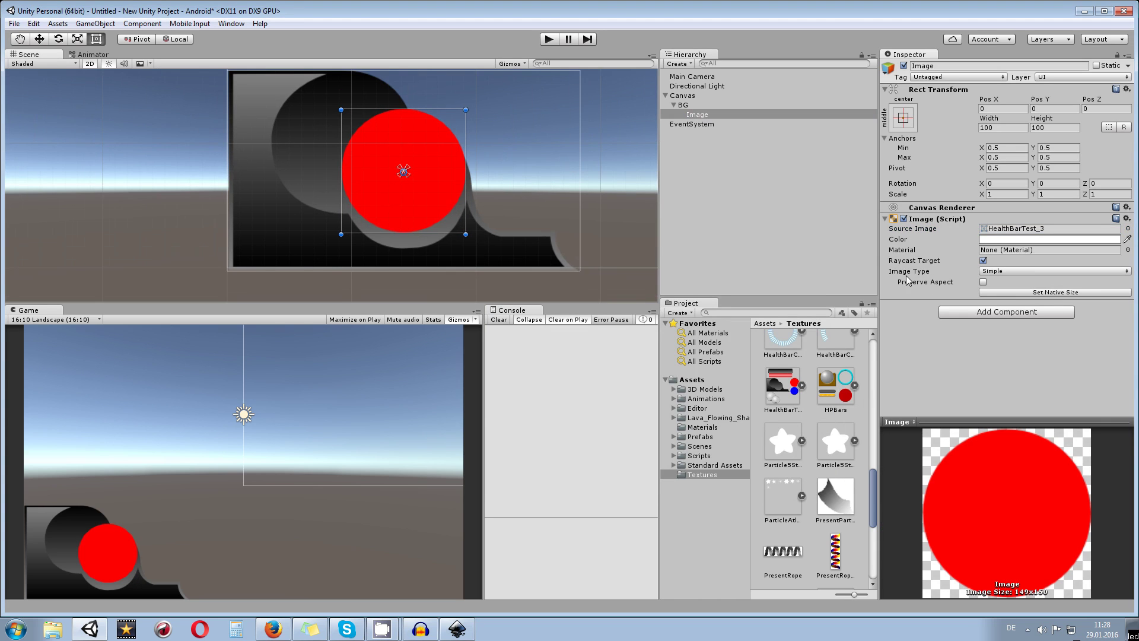
pyautogui.click(983, 282)
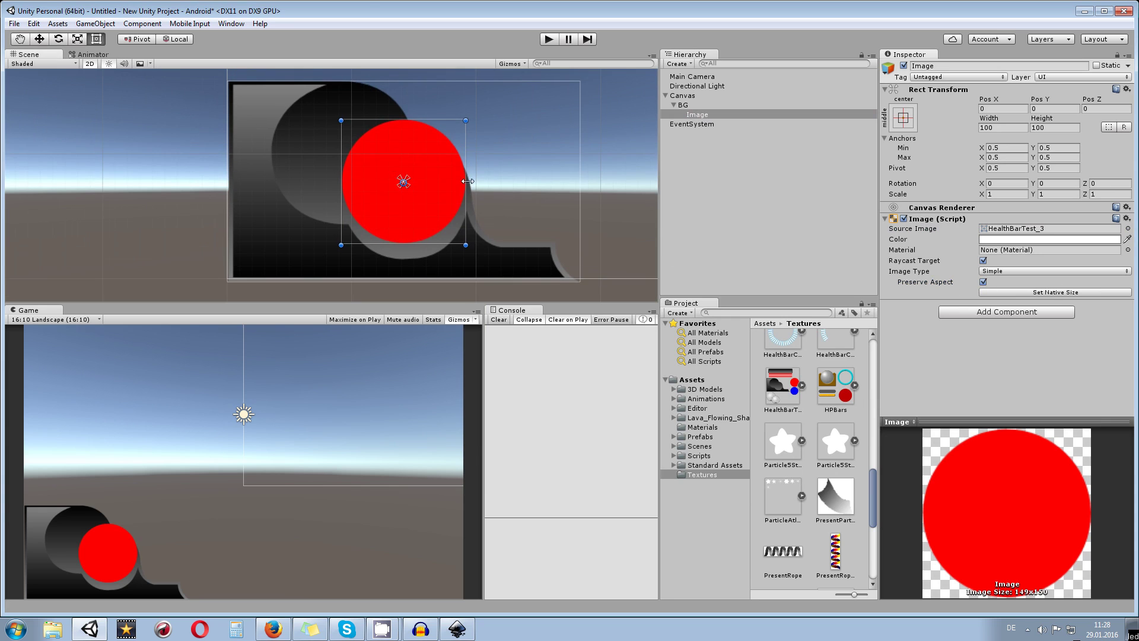
pyautogui.moveTo(444, 179); pyautogui.dragTo(381, 153)
pyautogui.scroll(3, 322, 140)
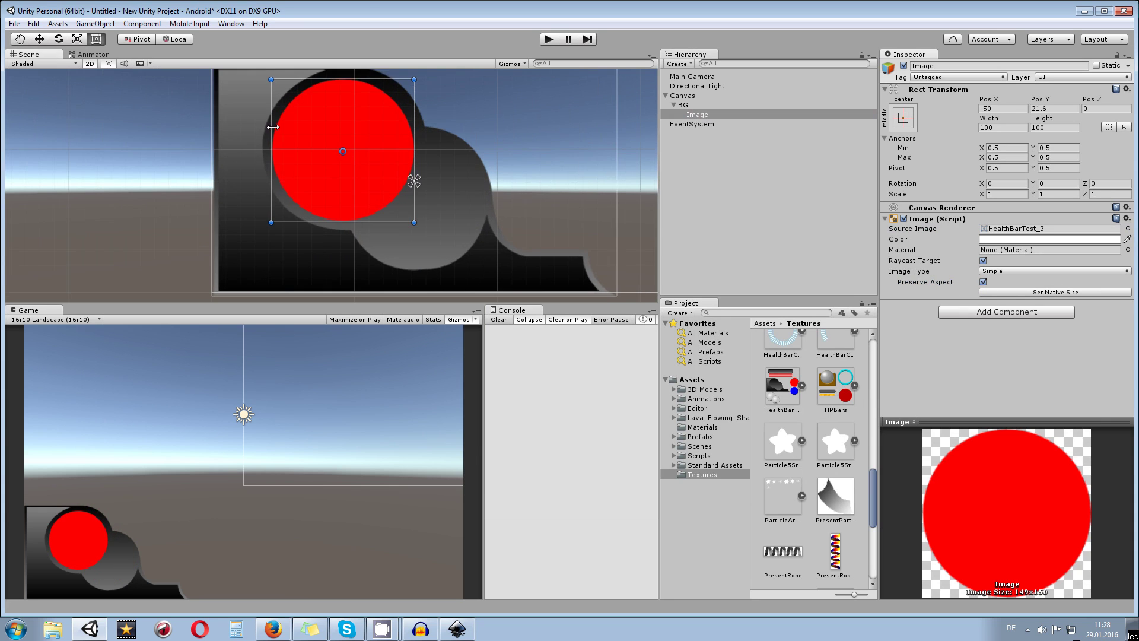
# - Enlarge the red circle to about 109.7 by 109 and adjust its position to fill the panel's larger round recess
pyautogui.moveTo(286, 123); pyautogui.dragTo(290, 162)
pyautogui.moveTo(265, 121); pyautogui.dragTo(262, 114)
pyautogui.moveTo(354, 138); pyautogui.dragTo(368, 146)
pyautogui.moveTo(265, 110); pyautogui.dragTo(258, 104)
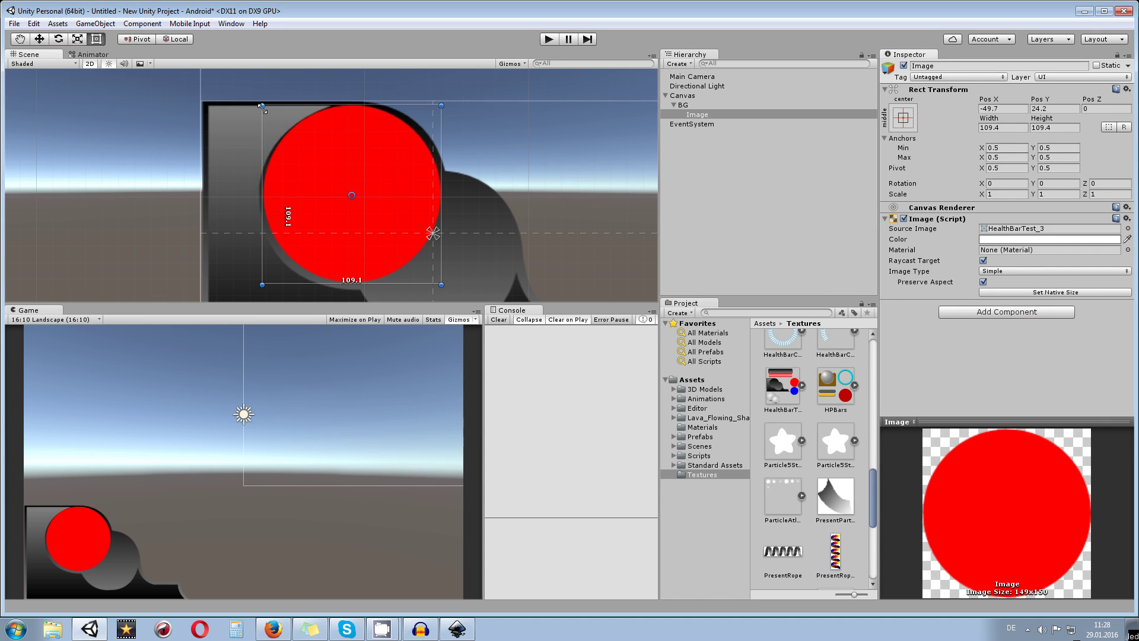
pyautogui.moveTo(348, 152); pyautogui.dragTo(356, 156)
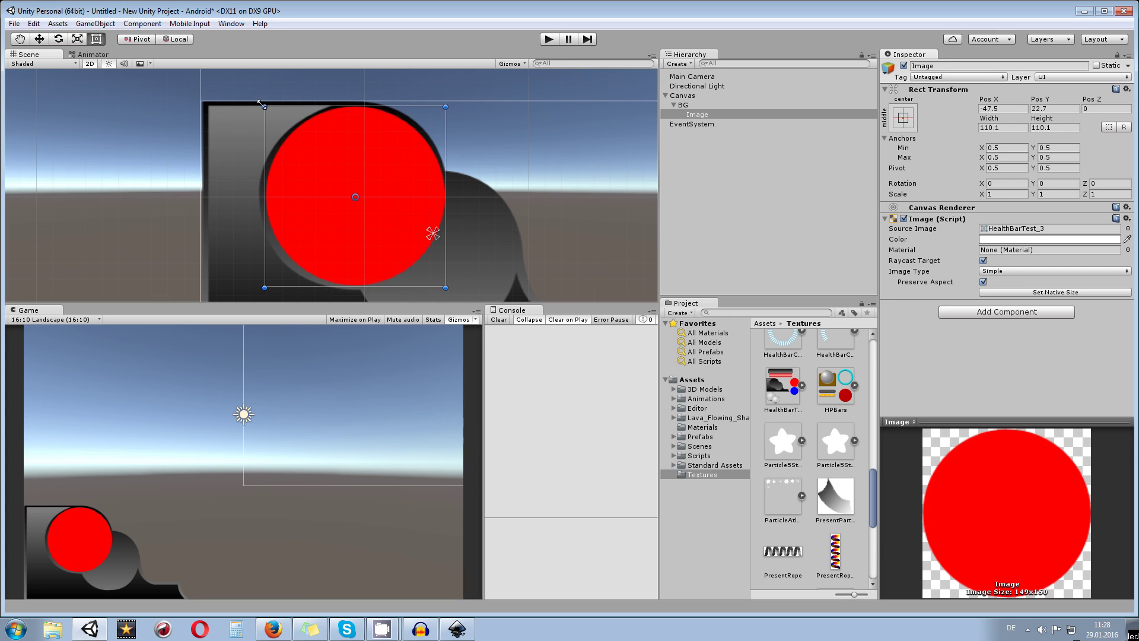
pyautogui.moveTo(263, 107); pyautogui.dragTo(265, 108)
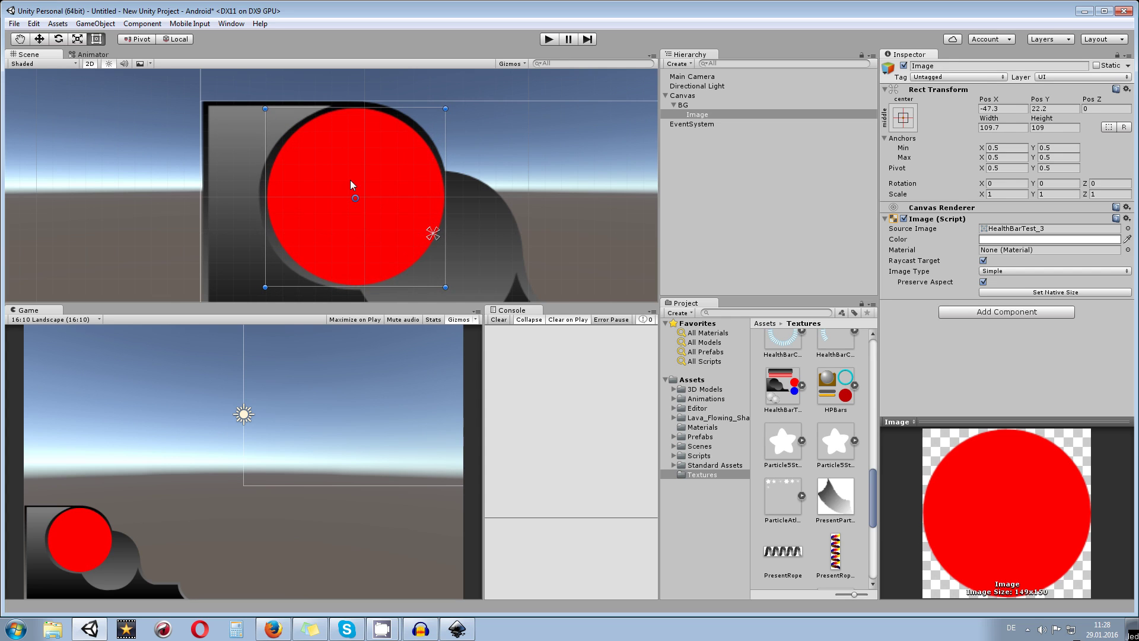
pyautogui.moveTo(323, 191); pyautogui.dragTo(344, 177)
pyautogui.click(539, 159)
pyautogui.press('f')
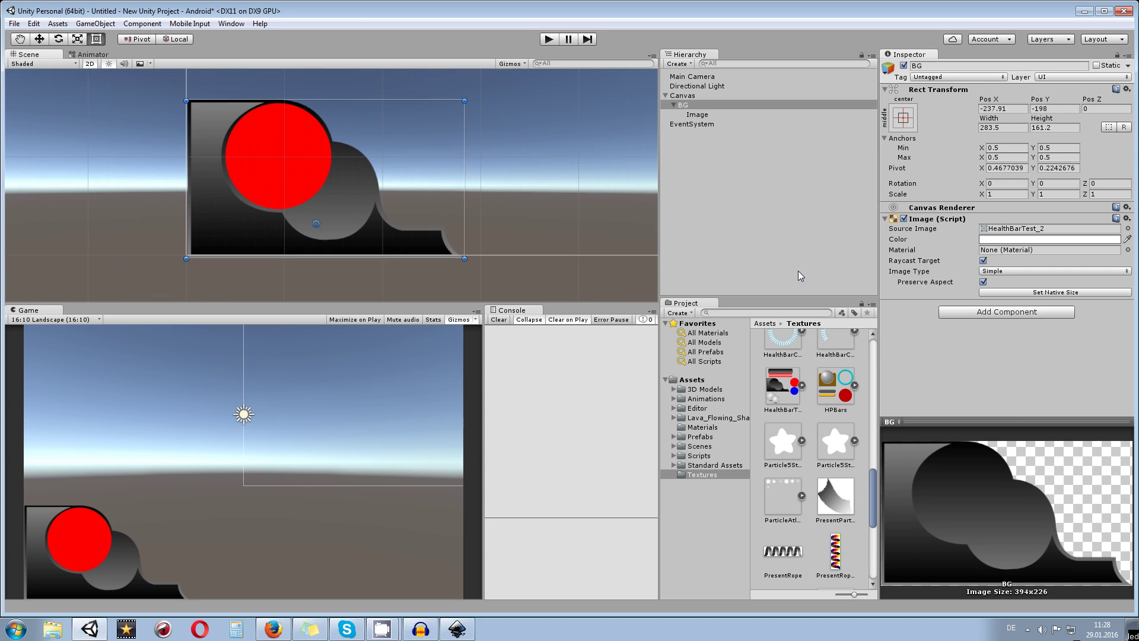
# - Add a second UI Image as a child of BG
pyautogui.click(697, 115)
pyautogui.rightClick(689, 106)
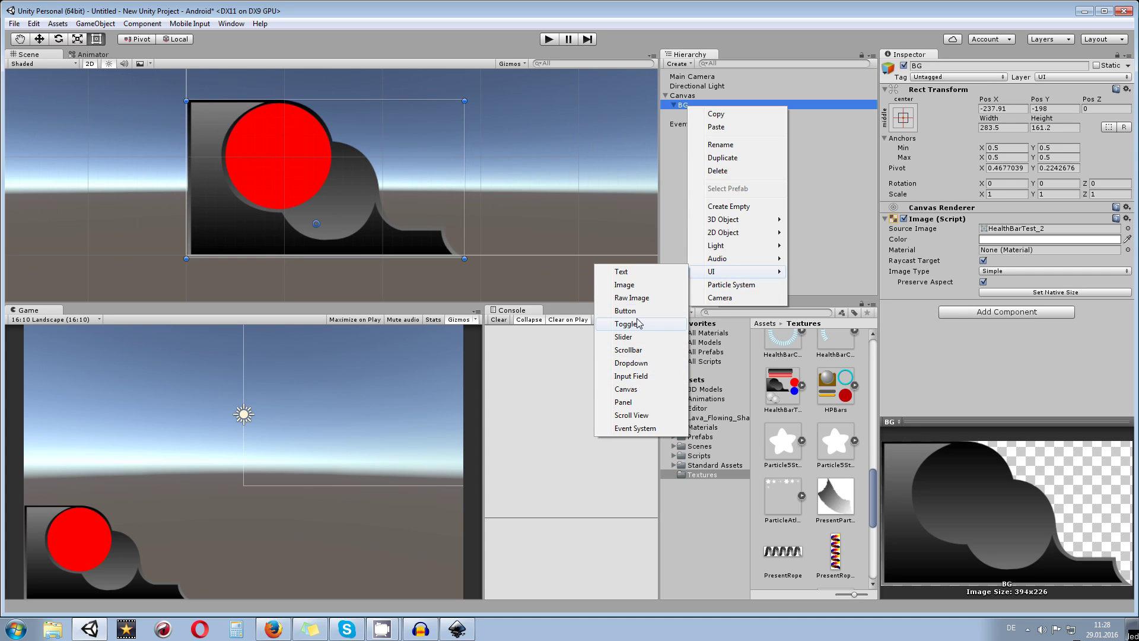
pyautogui.click(631, 286)
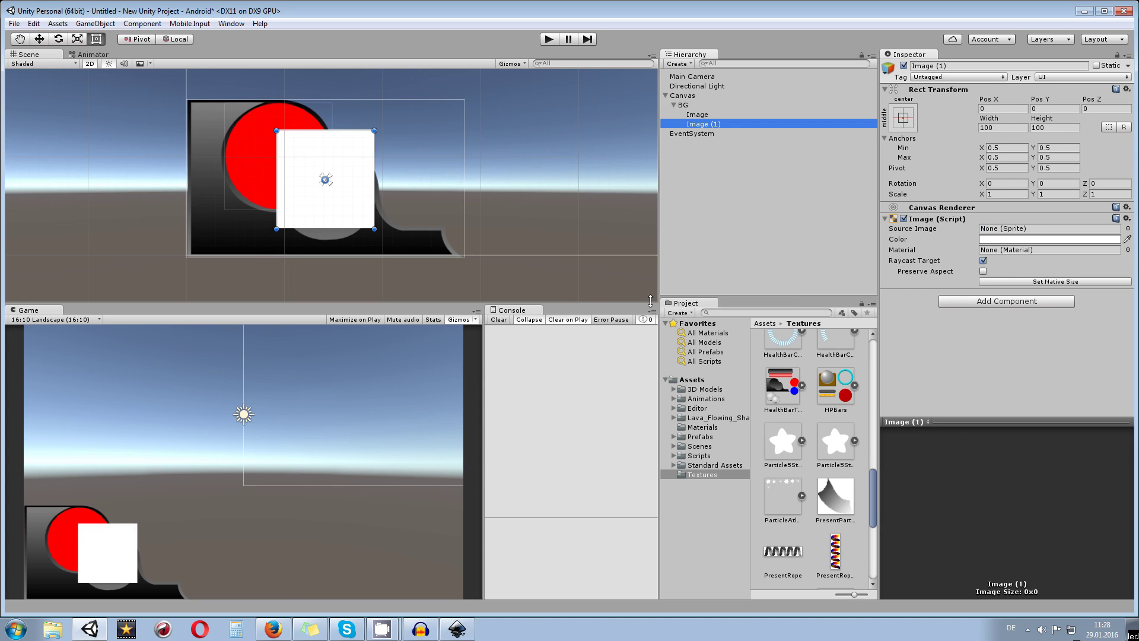
# - Assign the blue circle sprite HealthBarTest_5 as the source image of Image (1)
pyautogui.click(1127, 228)
pyautogui.click(549, 398)
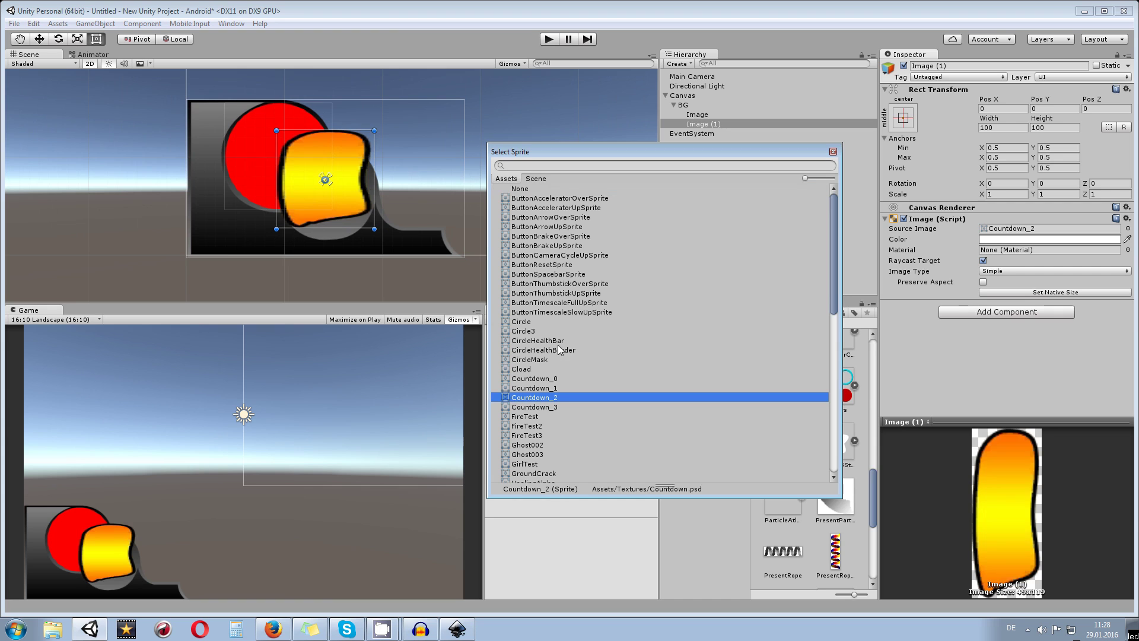
pyautogui.click(569, 312)
pyautogui.scroll(-8, 570, 312)
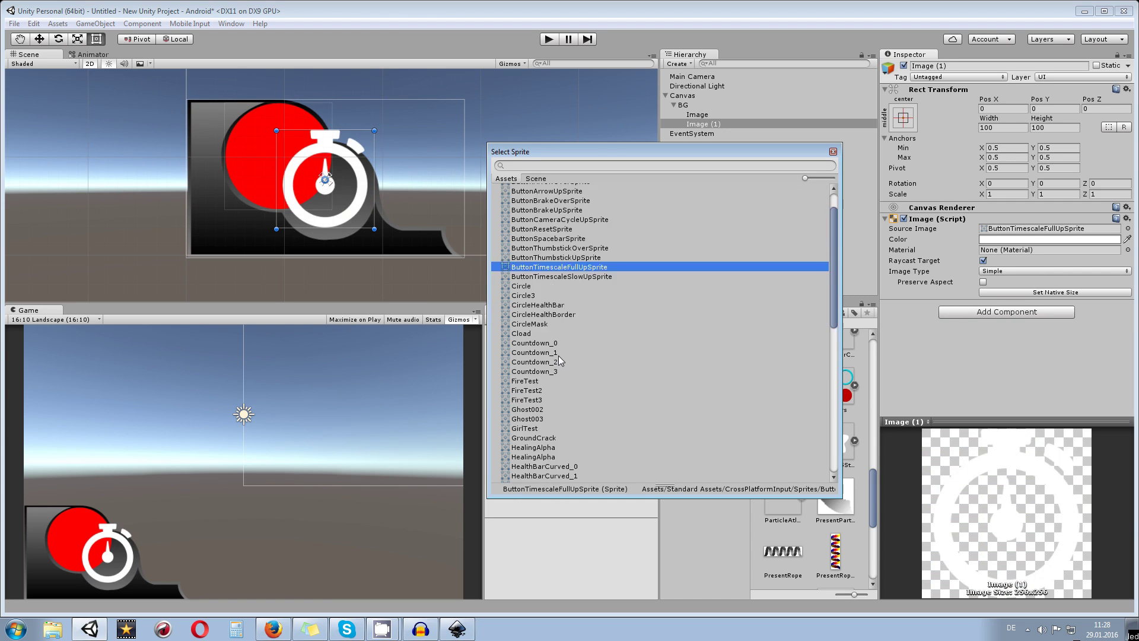
pyautogui.click(569, 310)
pyautogui.click(569, 301)
pyautogui.click(568, 310)
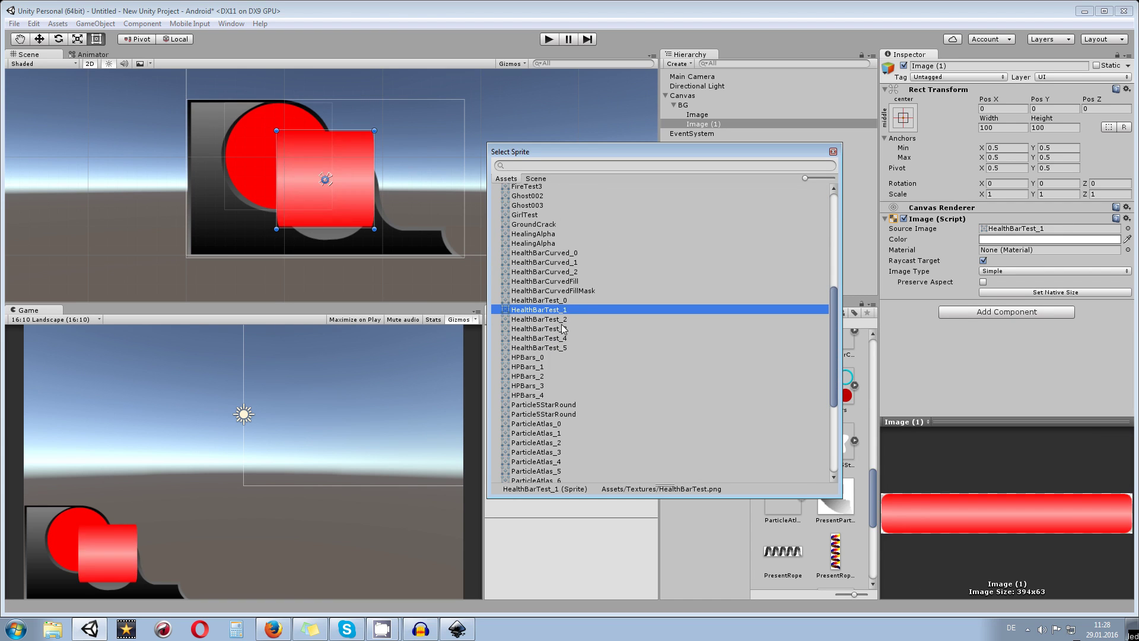
pyautogui.click(567, 329)
pyautogui.click(567, 338)
pyautogui.click(566, 349)
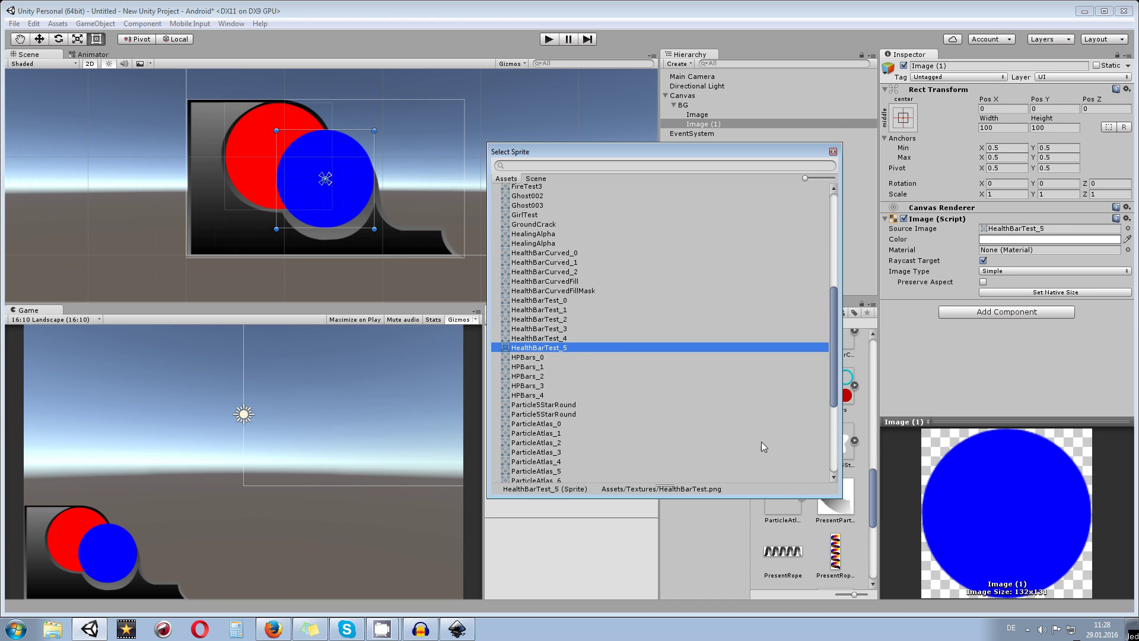
pyautogui.click(833, 152)
# - Enable Preserve Aspect on the blue circle and fit it into the smaller round recess at about 97.1 by 93.3, Pos X 1.6 and Pos Y -11.8
pyautogui.click(983, 283)
pyautogui.scroll(2, 271, 165)
pyautogui.moveTo(263, 116); pyautogui.dragTo(300, 161)
pyautogui.scroll(3, 300, 208)
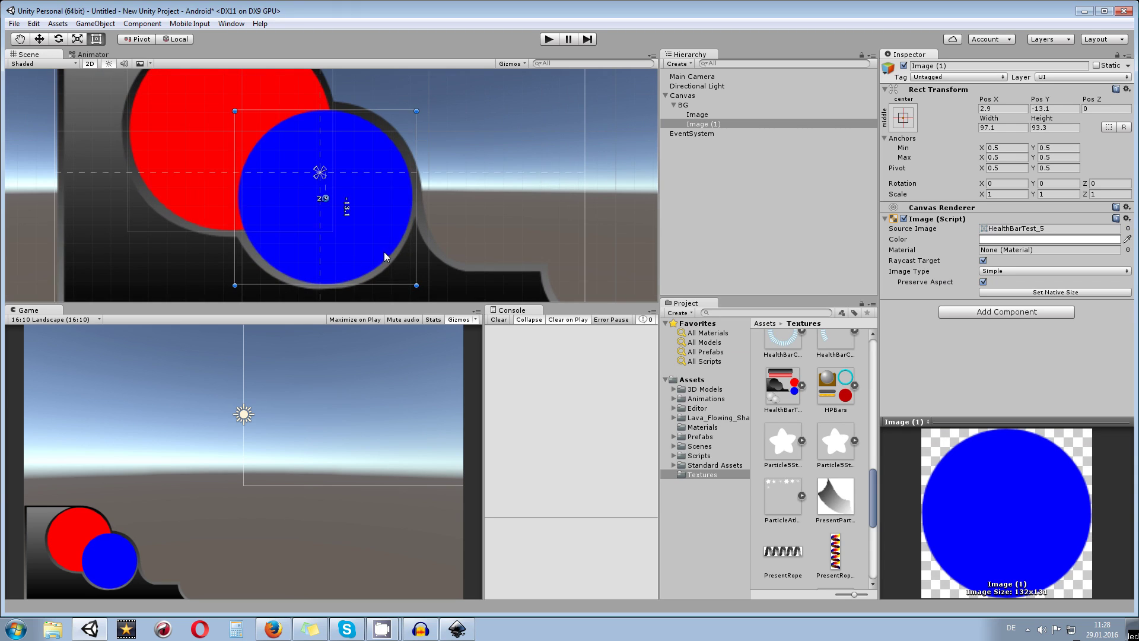
pyautogui.moveTo(375, 244); pyautogui.dragTo(373, 241)
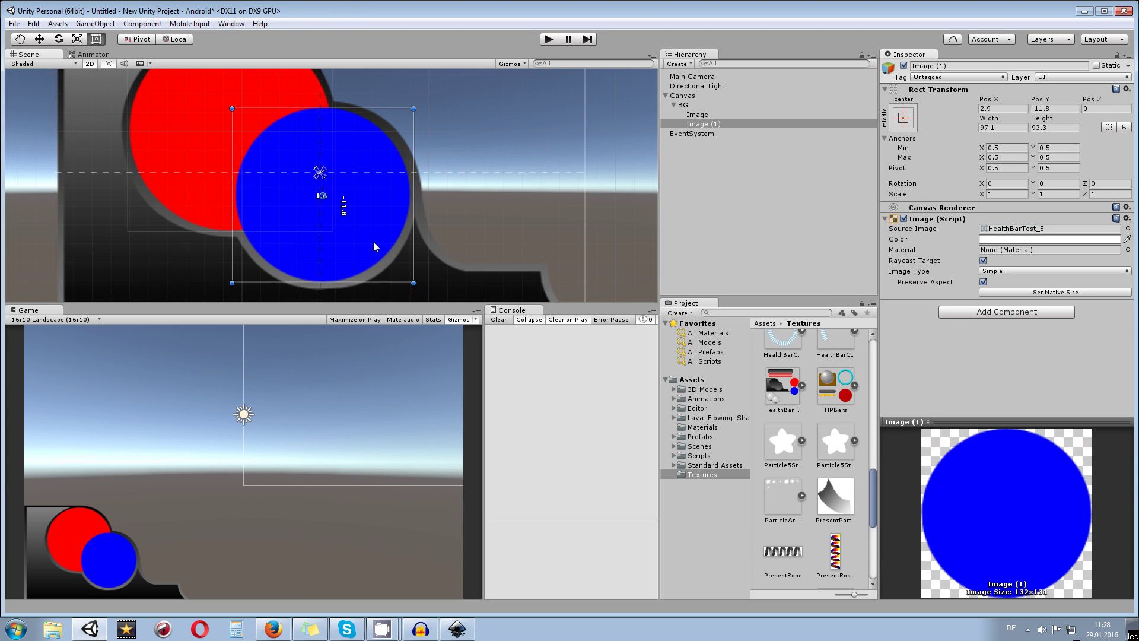
# - Add a third UI Image as a child of BG
pyautogui.scroll(-2, 295, 208)
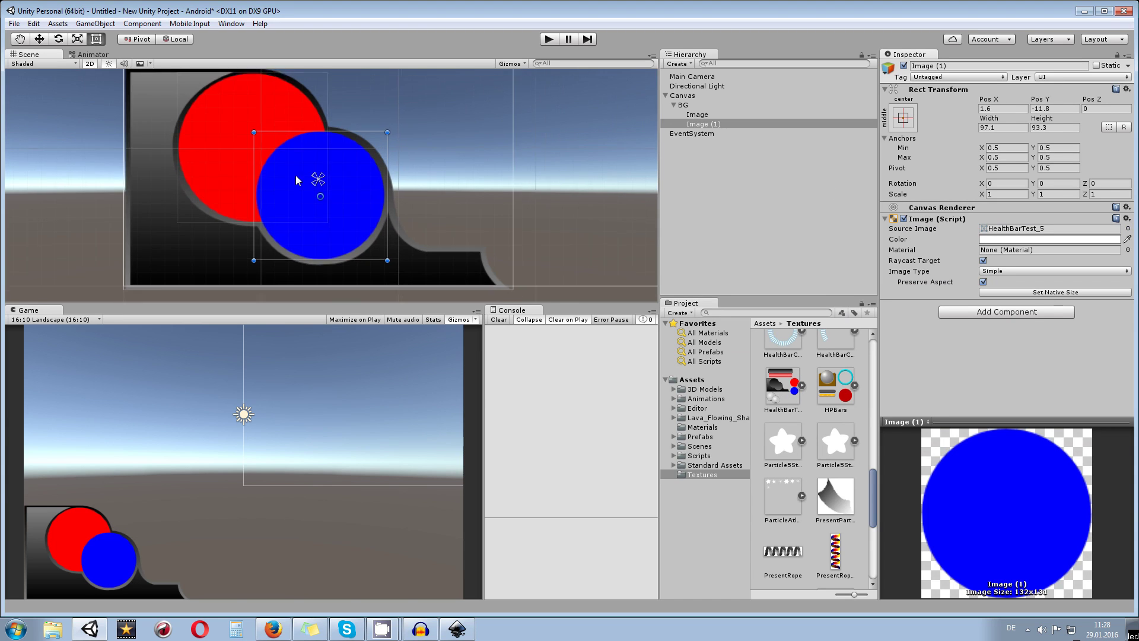
pyautogui.scroll(-2, 295, 176)
pyautogui.moveTo(224, 85); pyautogui.dragTo(329, 103)
pyautogui.scroll(1, 480, 154)
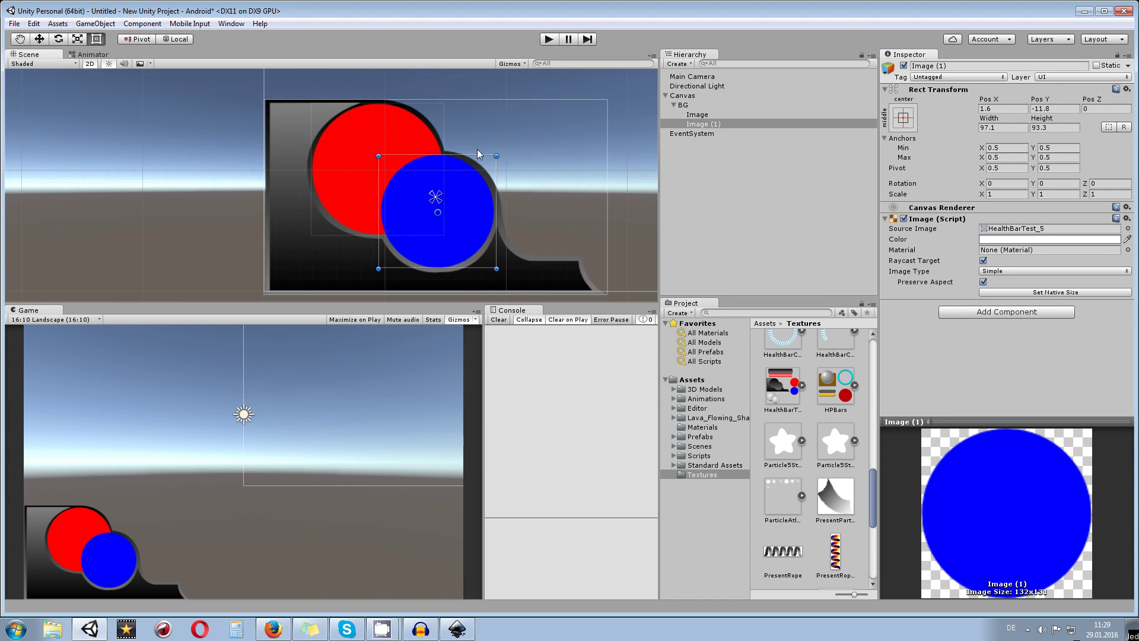
pyautogui.rightClick(693, 105)
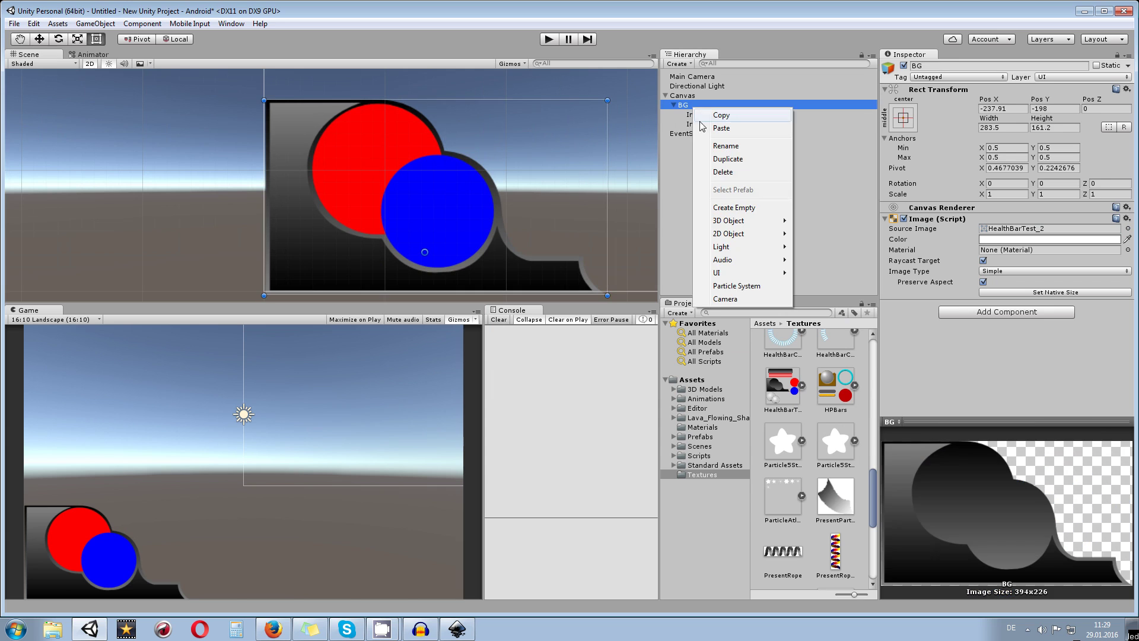
pyautogui.moveTo(745, 274)
pyautogui.click(642, 287)
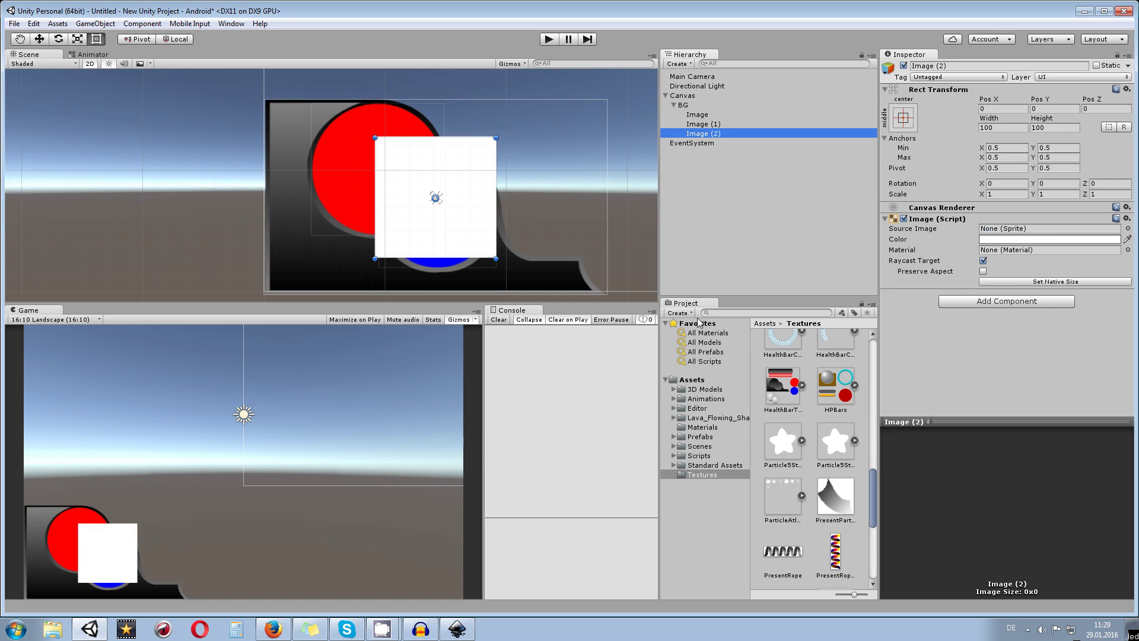
# - Assign the glossy ball overlay sprite HealthBarTest_4 as the source of Image (2) and enable Preserve Aspect
pyautogui.click(1127, 229)
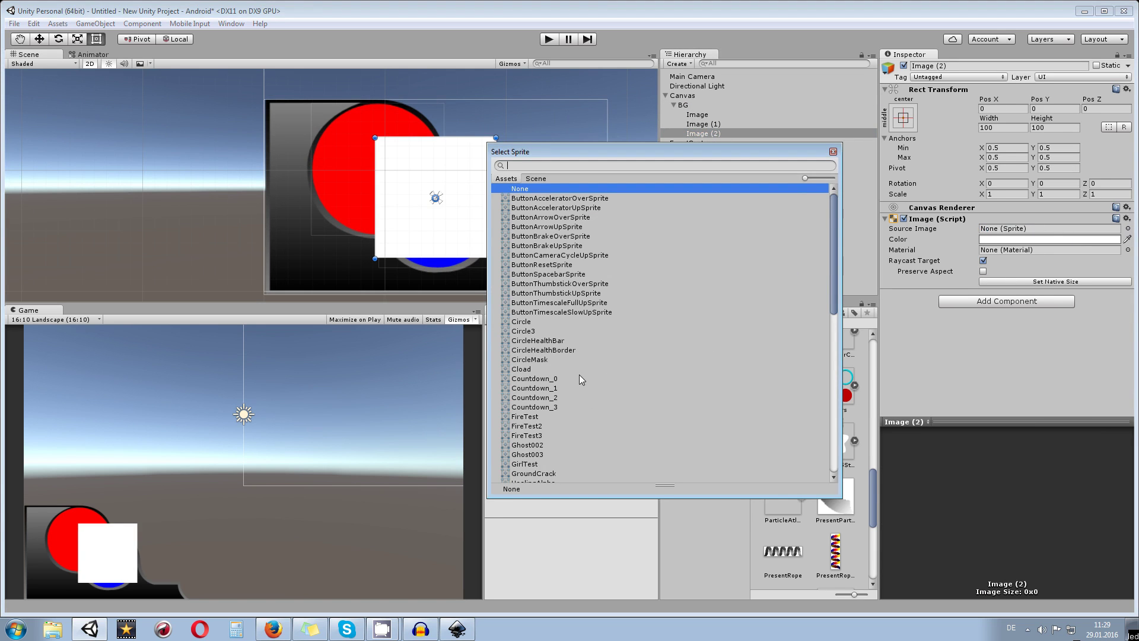
pyautogui.click(568, 400)
pyautogui.scroll(-10, 566, 399)
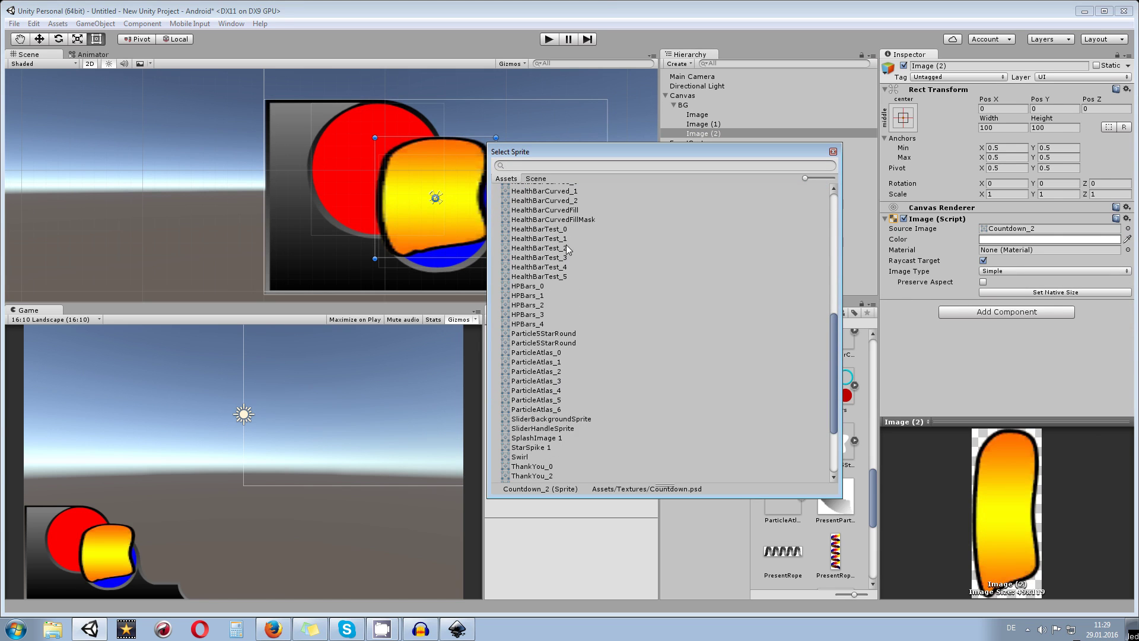
pyautogui.click(561, 276)
pyautogui.click(559, 268)
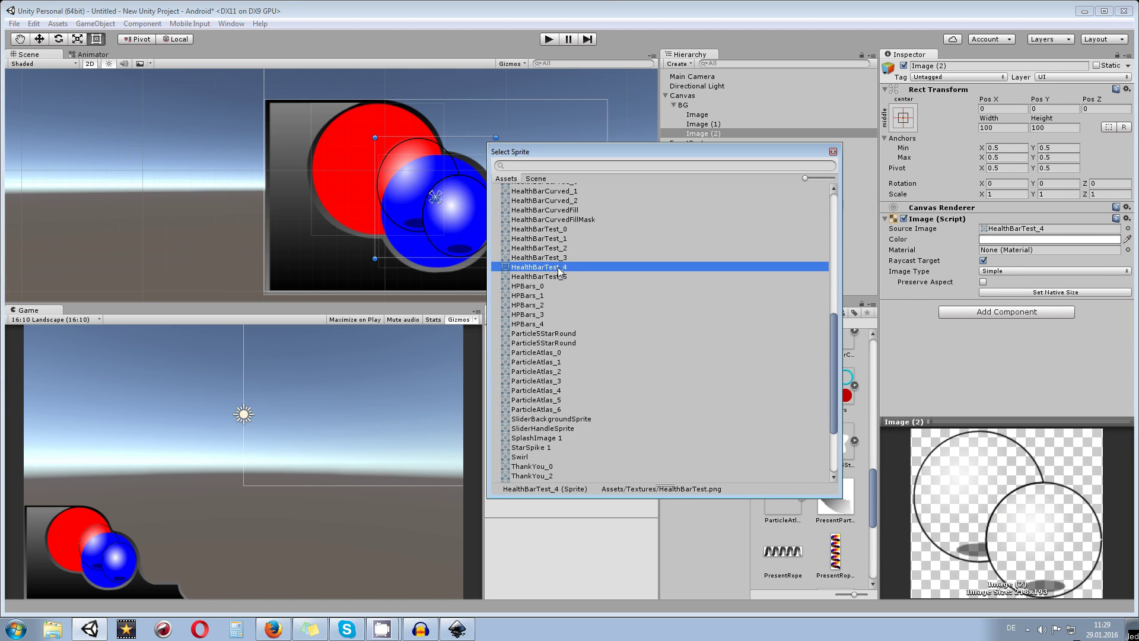
pyautogui.click(833, 152)
pyautogui.click(983, 282)
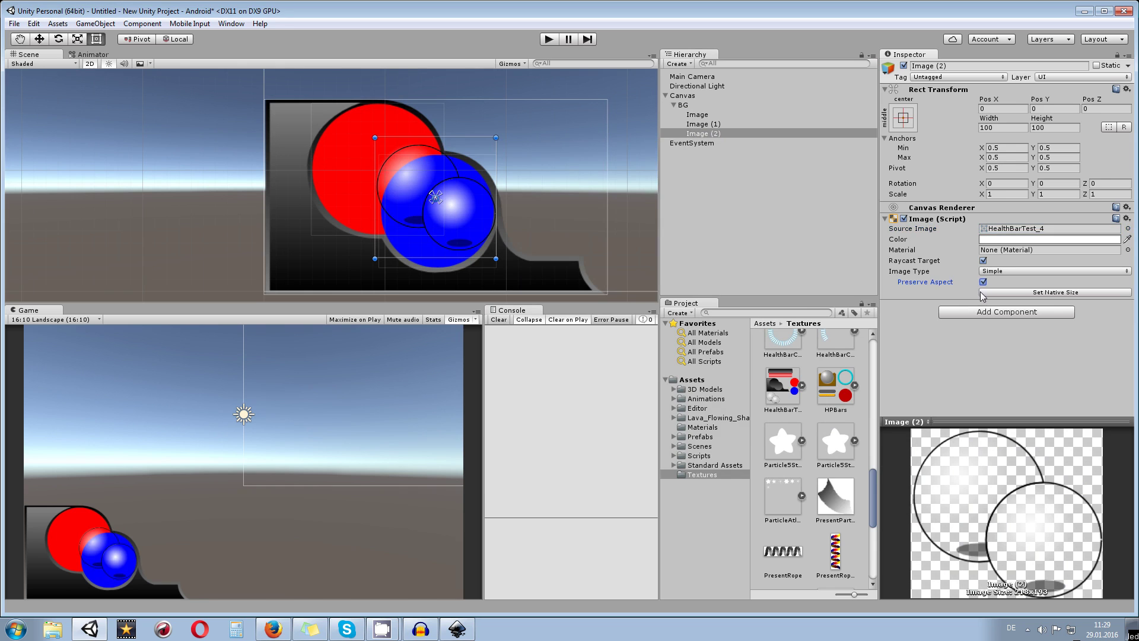
# - Scale and position the glossy overlay over both circles at about 159.3 by 159.3, Pos X -27 and Pos Y 8.6
pyautogui.moveTo(376, 139); pyautogui.dragTo(305, 74)
pyautogui.scroll(2, 368, 157)
pyautogui.moveTo(388, 161); pyautogui.dragTo(345, 208)
pyautogui.scroll(2, 362, 154)
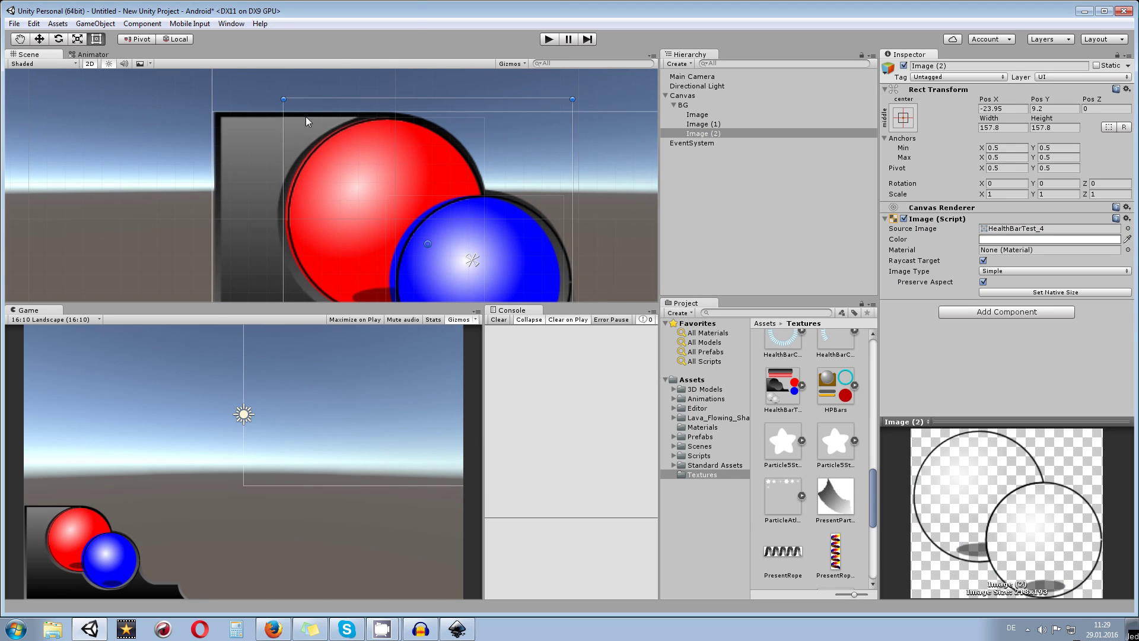
pyautogui.moveTo(282, 103); pyautogui.dragTo(279, 100)
pyautogui.moveTo(403, 144); pyautogui.dragTo(352, 118)
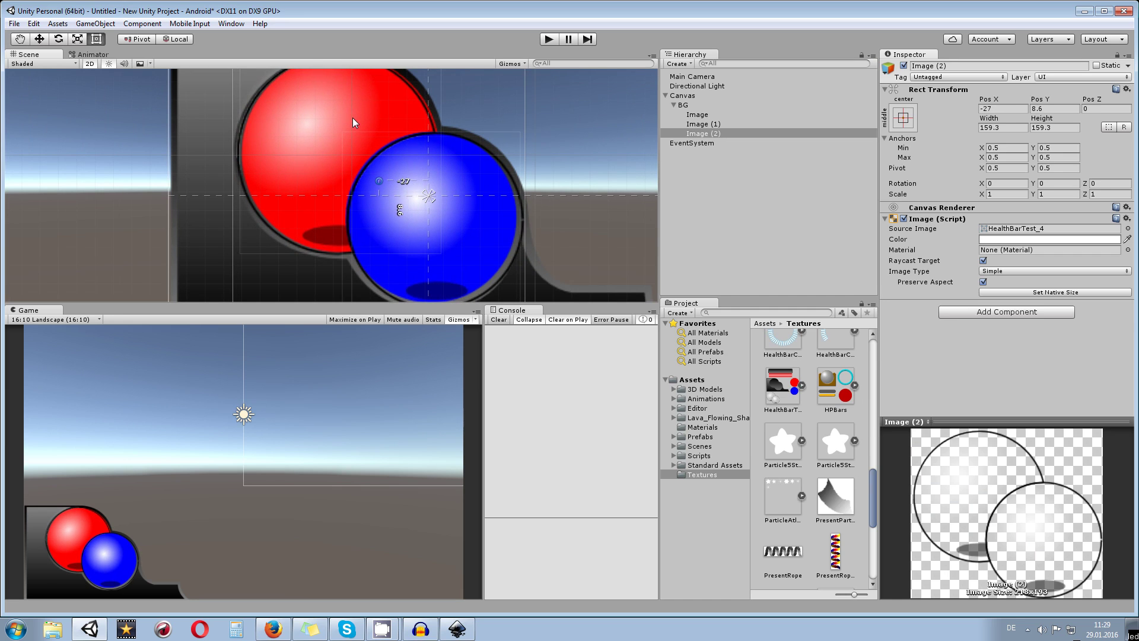
# - Shift the red circle under its glossy outline to about Pos X -50 and Pos Y 23.1
pyautogui.scroll(-1, 404, 180)
pyautogui.click(707, 117)
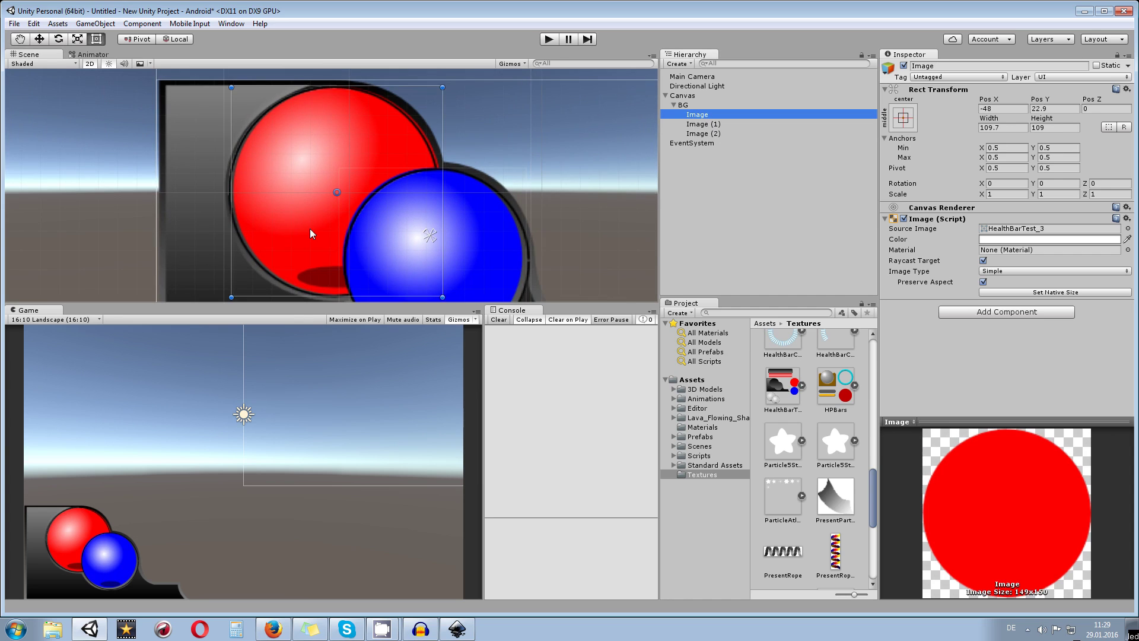
pyautogui.scroll(1, 309, 229)
pyautogui.press('Down')
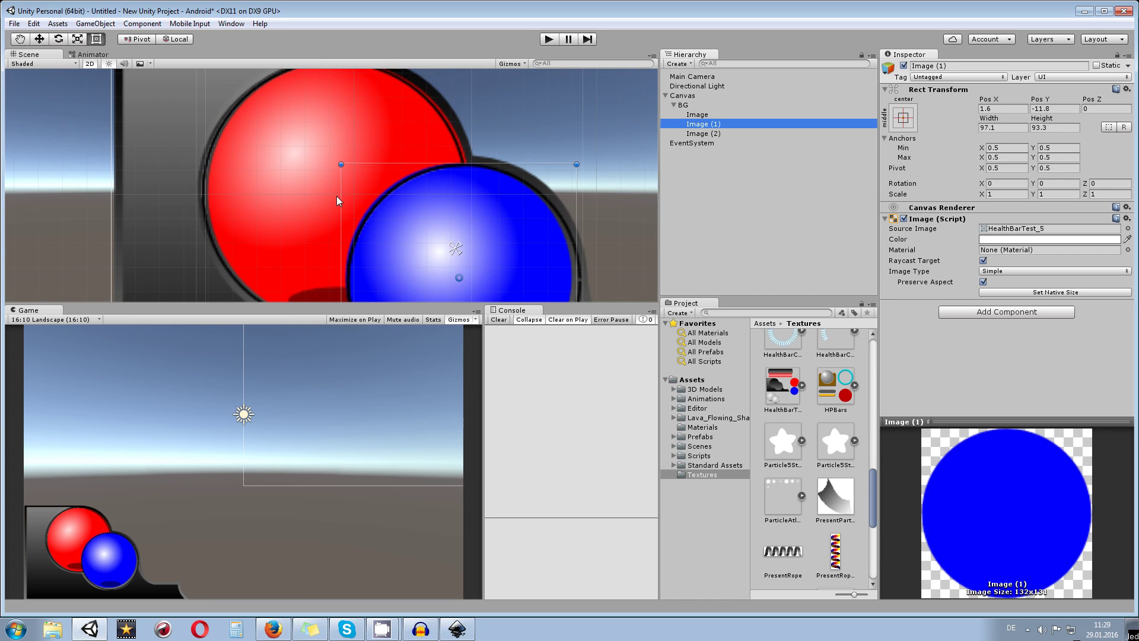
pyautogui.press('Up')
pyautogui.moveTo(347, 151); pyautogui.dragTo(307, 86)
pyautogui.scroll(-1, 342, 149)
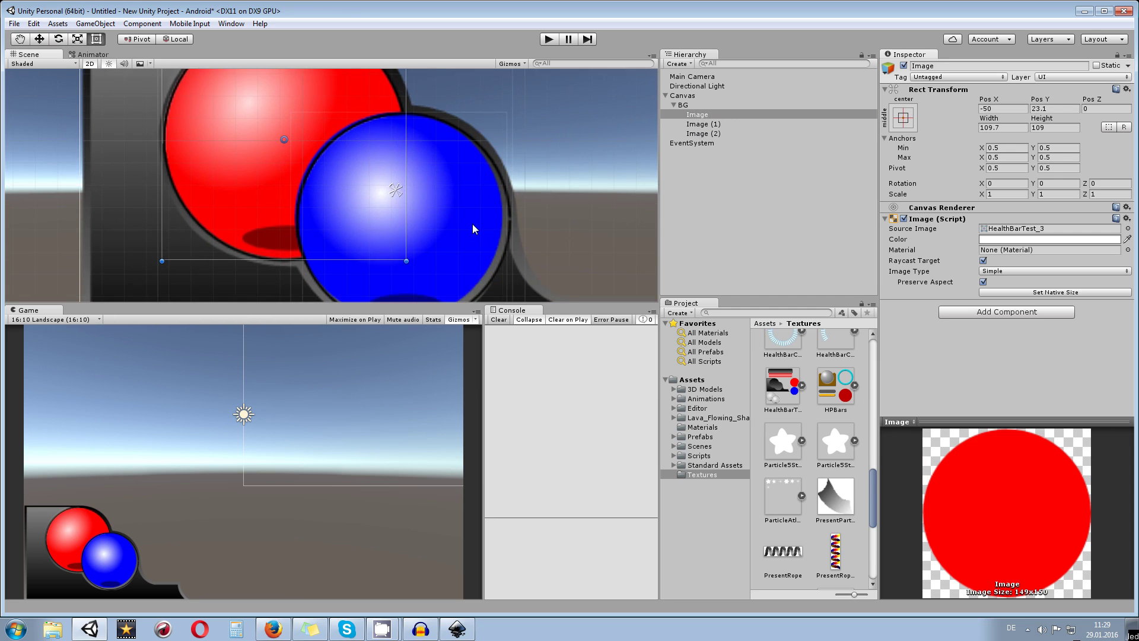
# - Align the blue circle with its glossy outline at about 101.2 by 95.5, Pos X 3.5 and Pos Y -13.4
pyautogui.click(715, 122)
pyautogui.moveTo(440, 173); pyautogui.dragTo(429, 179)
pyautogui.scroll(2, 430, 179)
pyautogui.moveTo(414, 283); pyautogui.dragTo(414, 204)
pyautogui.scroll(-1, 394, 201)
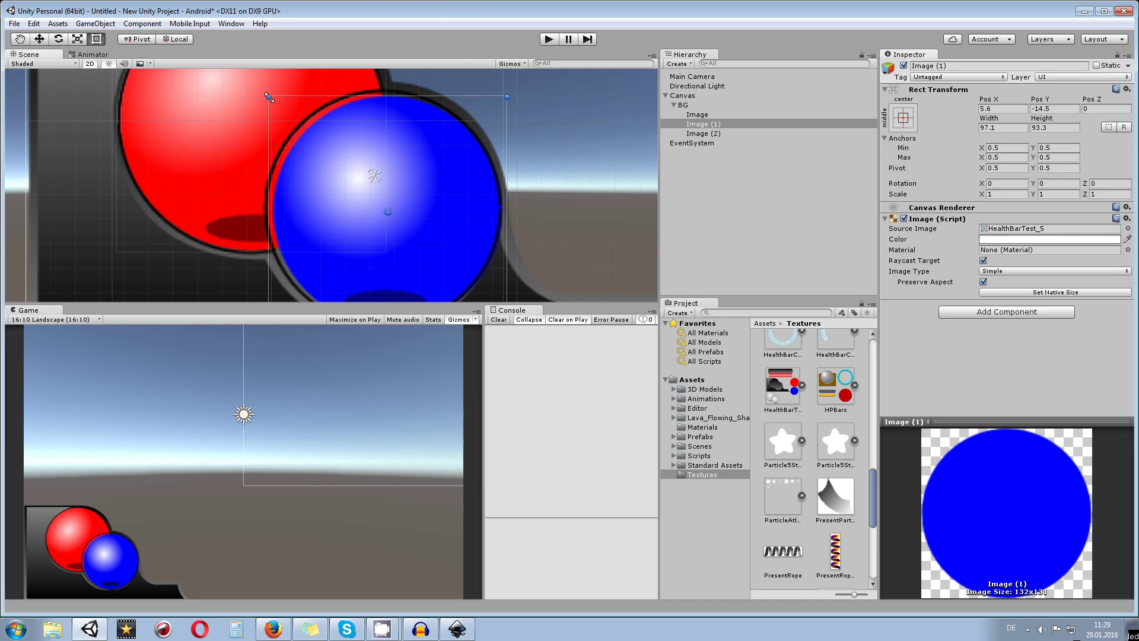
pyautogui.moveTo(268, 97); pyautogui.dragTo(259, 92)
pyautogui.scroll(-3, 259, 92)
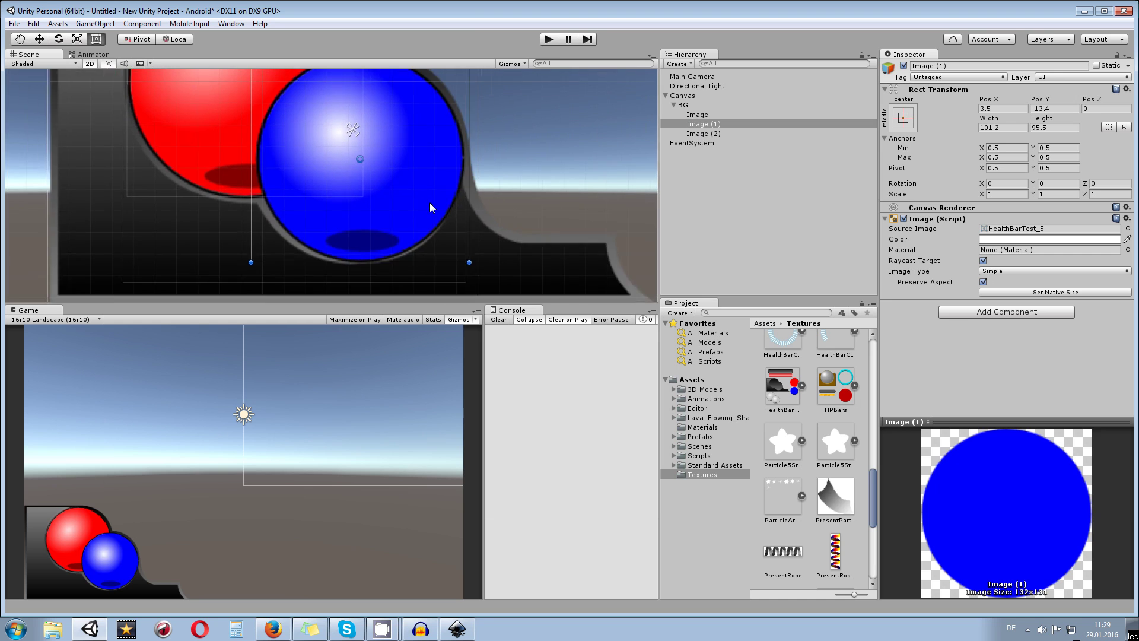
# - Select the three ball images and shrink them together until the red circle is about 107.1 by 106.4
pyautogui.click(424, 165)
pyautogui.scroll(-1, 404, 251)
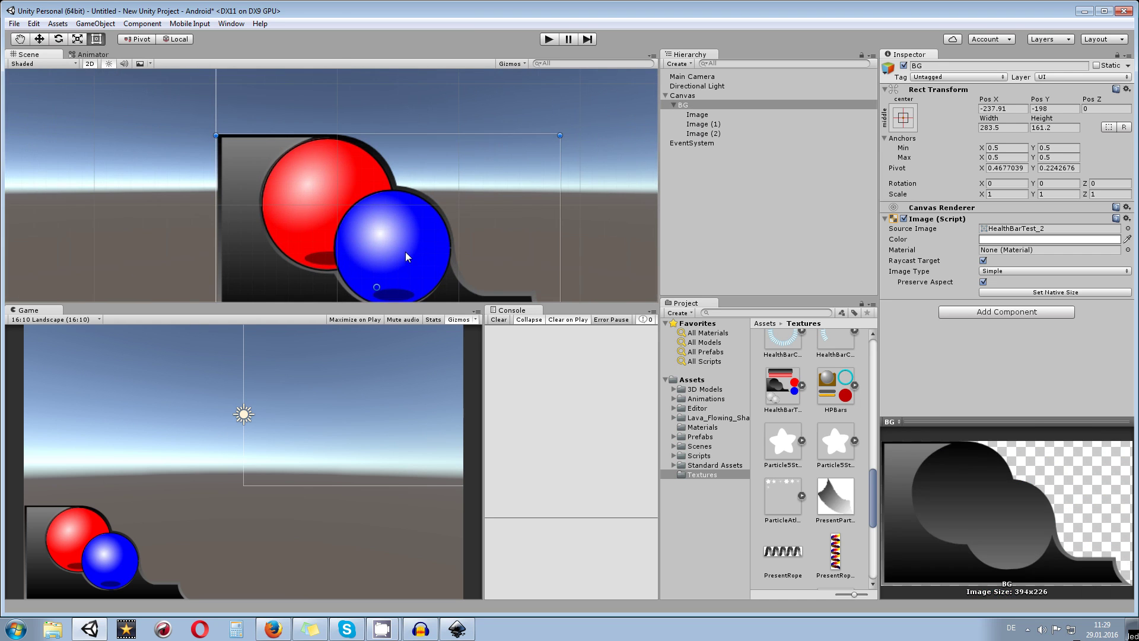
pyautogui.click(727, 114)
pyautogui.keyDown('shift'); pyautogui.click(721, 134); pyautogui.keyUp('shift')
pyautogui.scroll(3, 415, 267)
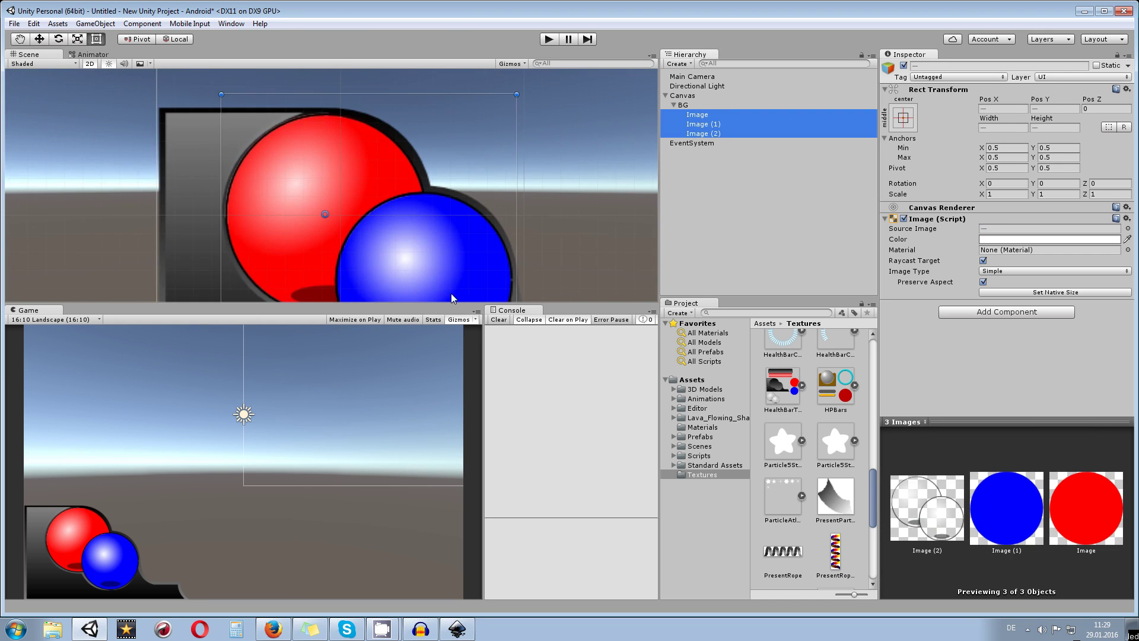
pyautogui.moveTo(378, 227); pyautogui.dragTo(237, 103)
pyautogui.press('f')
pyautogui.click(454, 168)
# - Nudge the three ball images together within the recesses, placing the red circle at about Pos X -49.7 and Pos Y 22.5
pyautogui.press('q')
pyautogui.moveTo(350, 152); pyautogui.dragTo(355, 174)
pyautogui.press('t')
pyautogui.click(697, 115)
pyautogui.keyDown('shift'); pyautogui.click(703, 135); pyautogui.keyUp('shift')
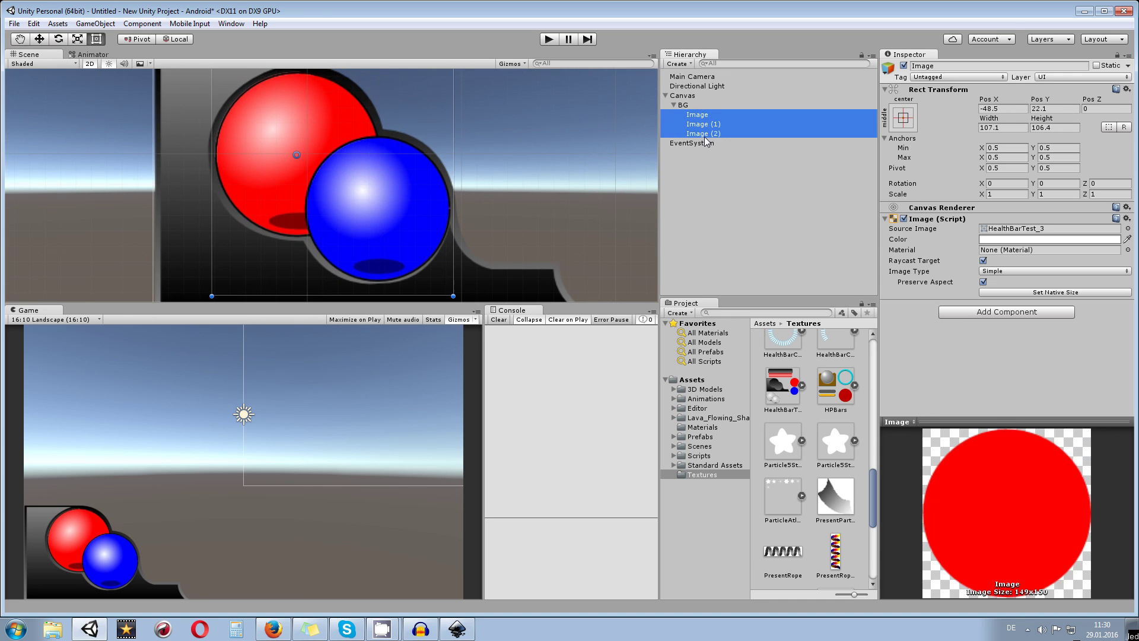
pyautogui.moveTo(395, 214); pyautogui.dragTo(394, 208)
pyautogui.click(548, 209)
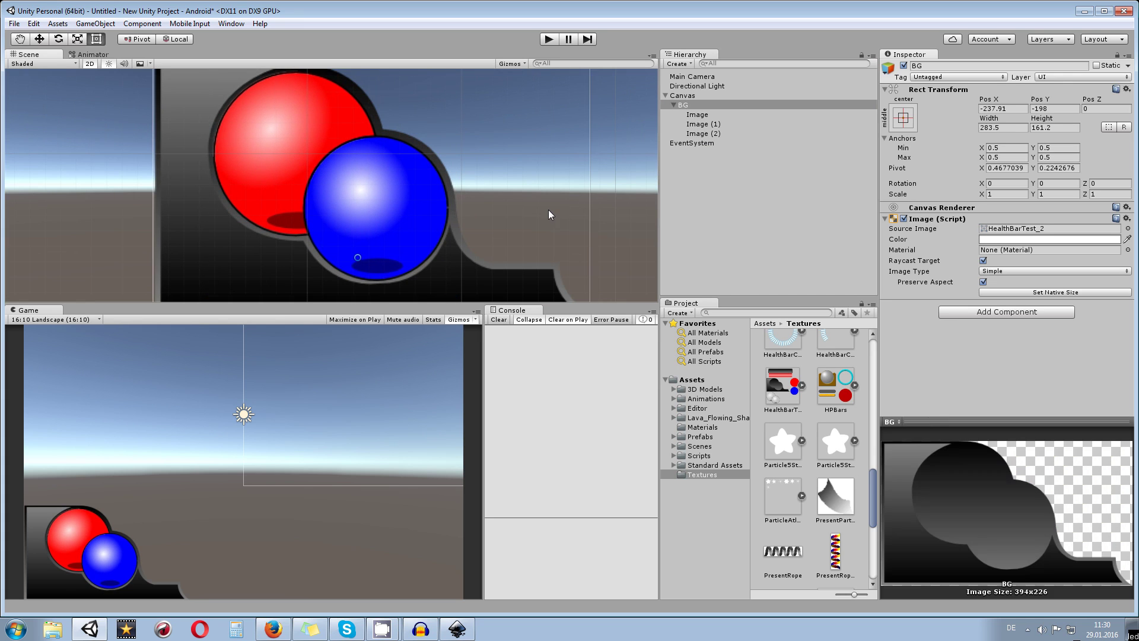
# - Set the red circle's Image Type to Filled and test its Radial 360 Fill Amount, returning it to 1
pyautogui.press('q')
pyautogui.press('f')
pyautogui.press('t')
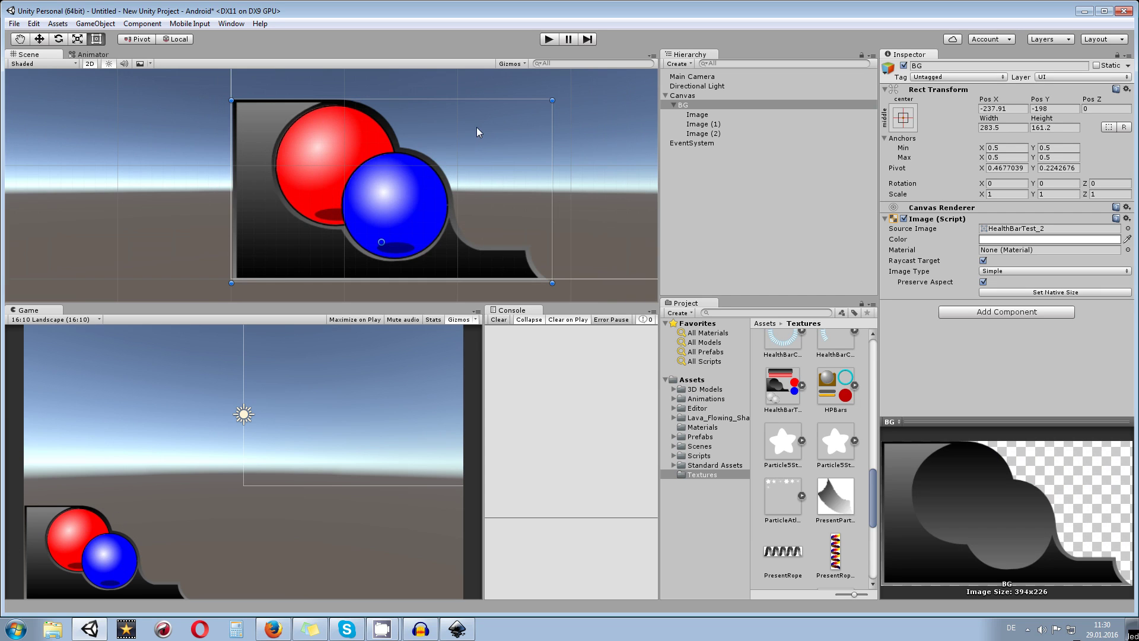
pyautogui.scroll(2, 476, 127)
pyautogui.moveTo(493, 208); pyautogui.dragTo(424, 199)
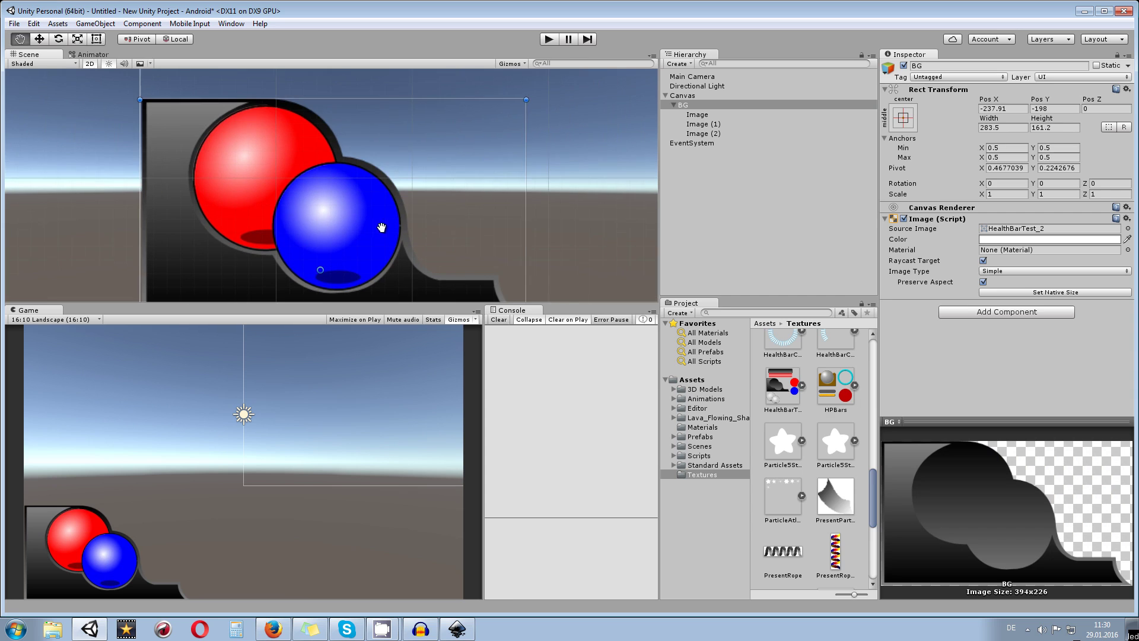
pyautogui.scroll(2, 325, 191)
pyautogui.click(706, 114)
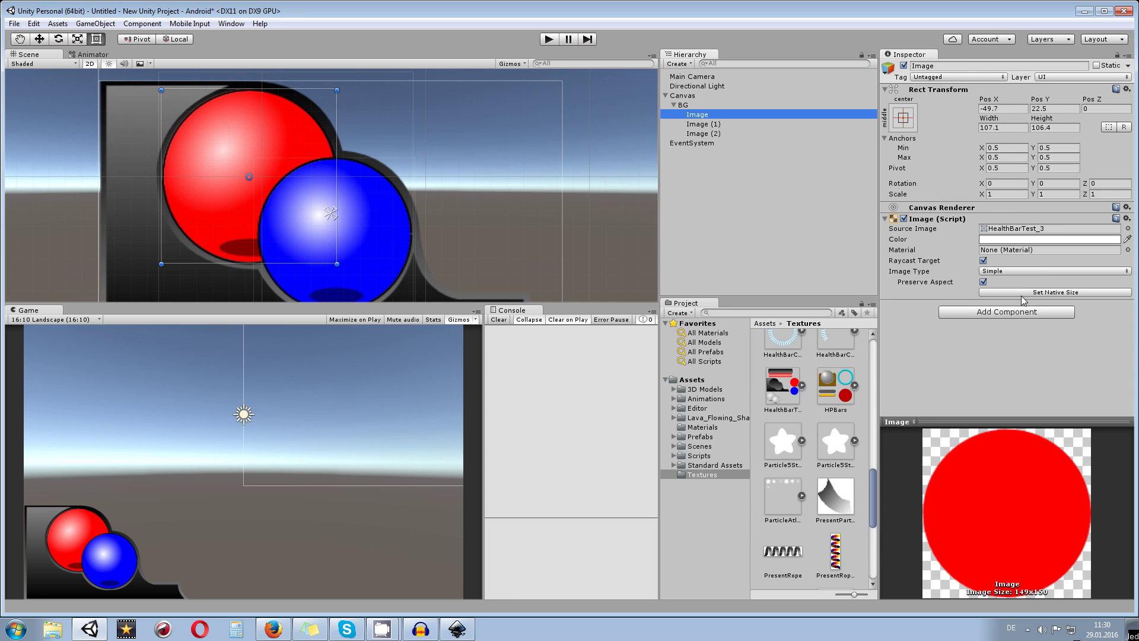
pyautogui.click(1027, 271)
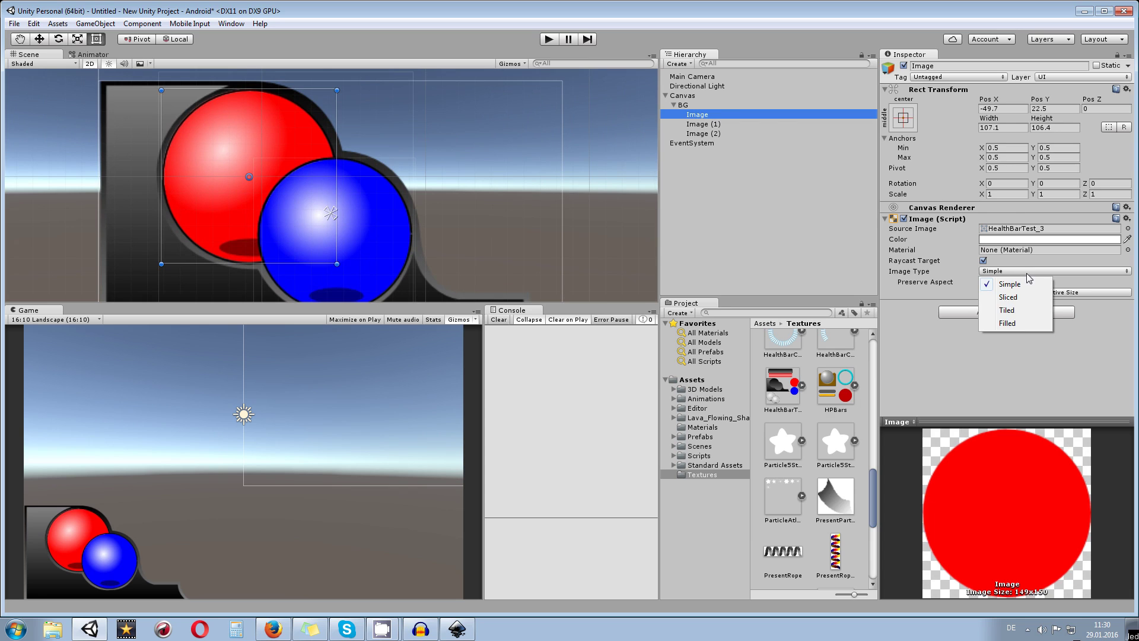
pyautogui.click(1009, 323)
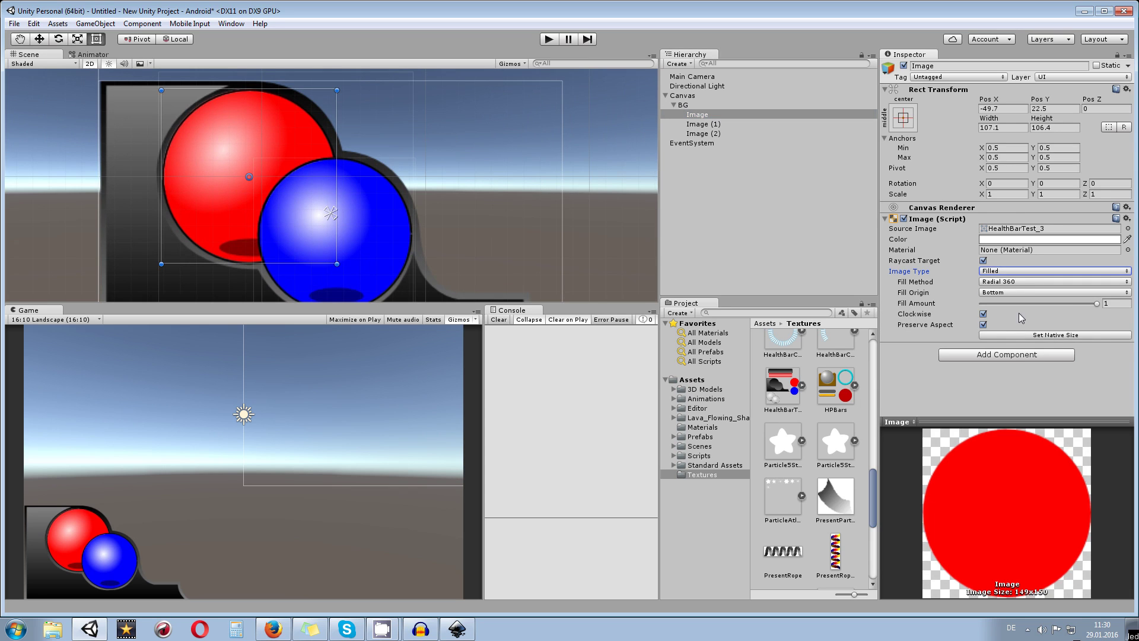
pyautogui.moveTo(1091, 305); pyautogui.dragTo(1131, 314)
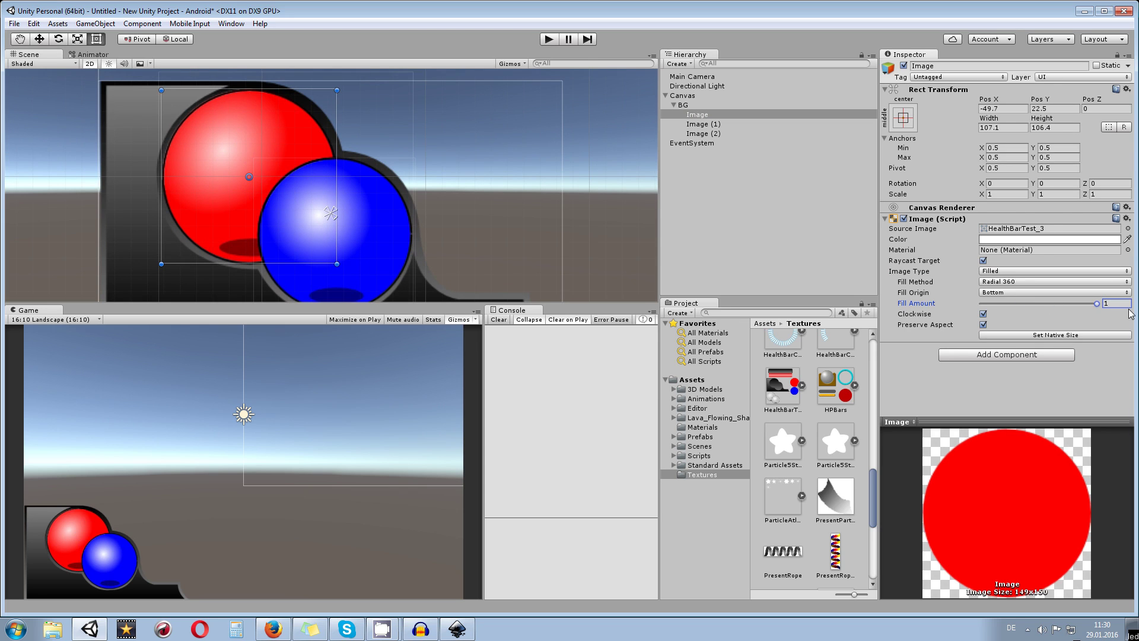
# - Set the red circle's Fill Method to Vertical and test its Fill Amount, returning it to 1
pyautogui.click(1014, 282)
pyautogui.click(1014, 309)
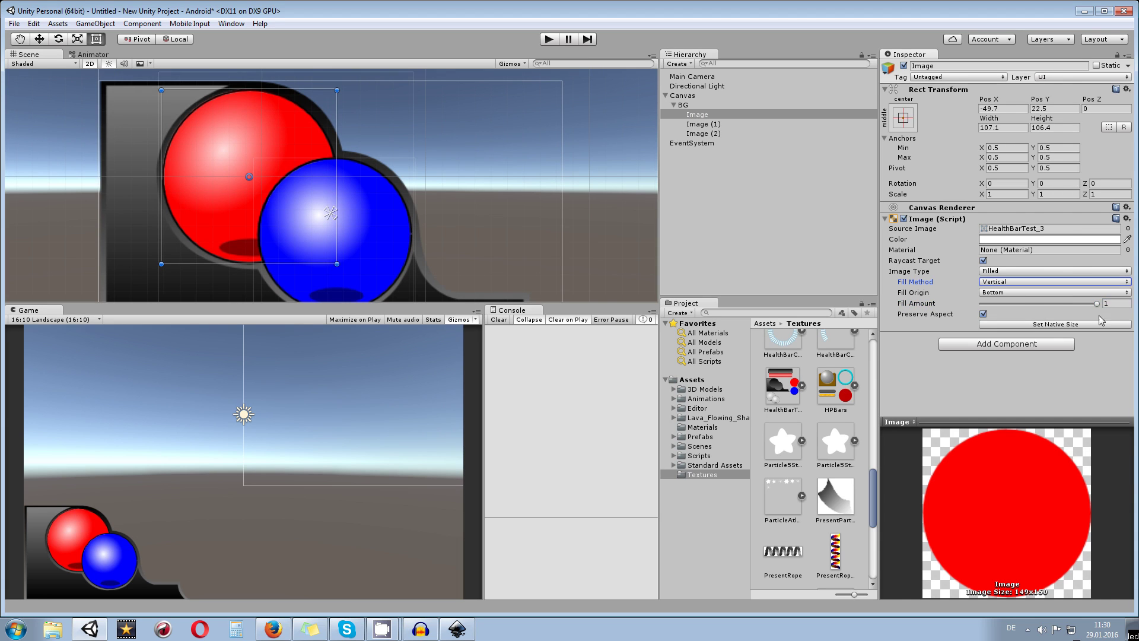
pyautogui.moveTo(1095, 304); pyautogui.dragTo(1112, 326)
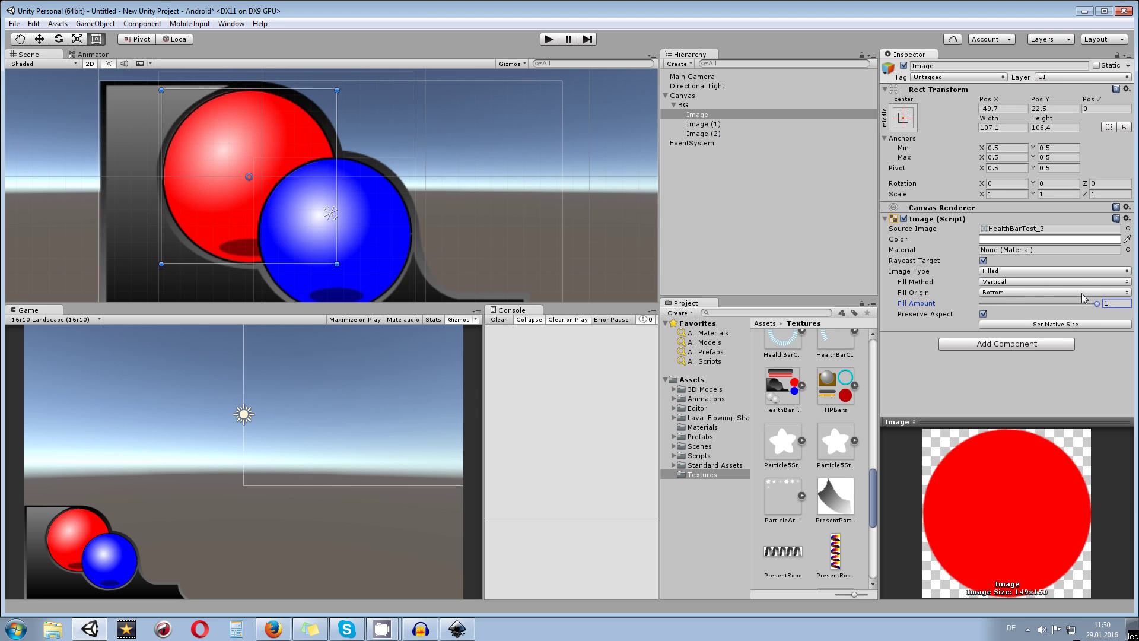
pyautogui.moveTo(1096, 307)
pyautogui.mouseDown()
pyautogui.moveTo(979, 308)
pyautogui.moveTo(1097, 304)
pyautogui.mouseUp()
# - Set the blue circle's Image Type to Filled with the Vertical Fill Method and test its Fill Amount, returning it to 1
pyautogui.click(733, 124)
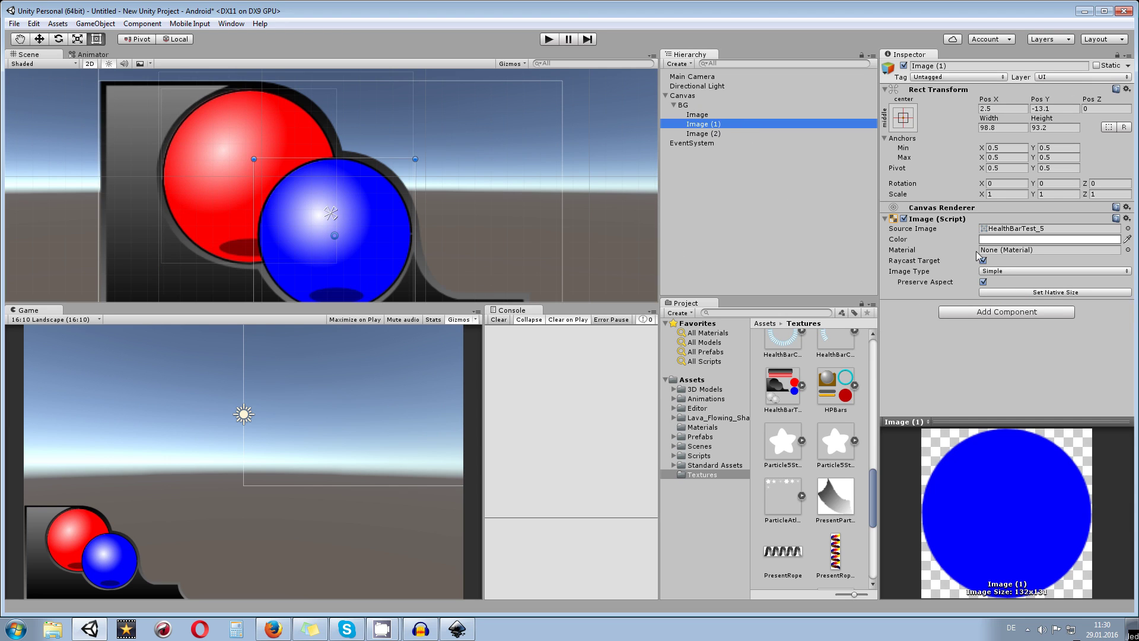
pyautogui.click(1029, 271)
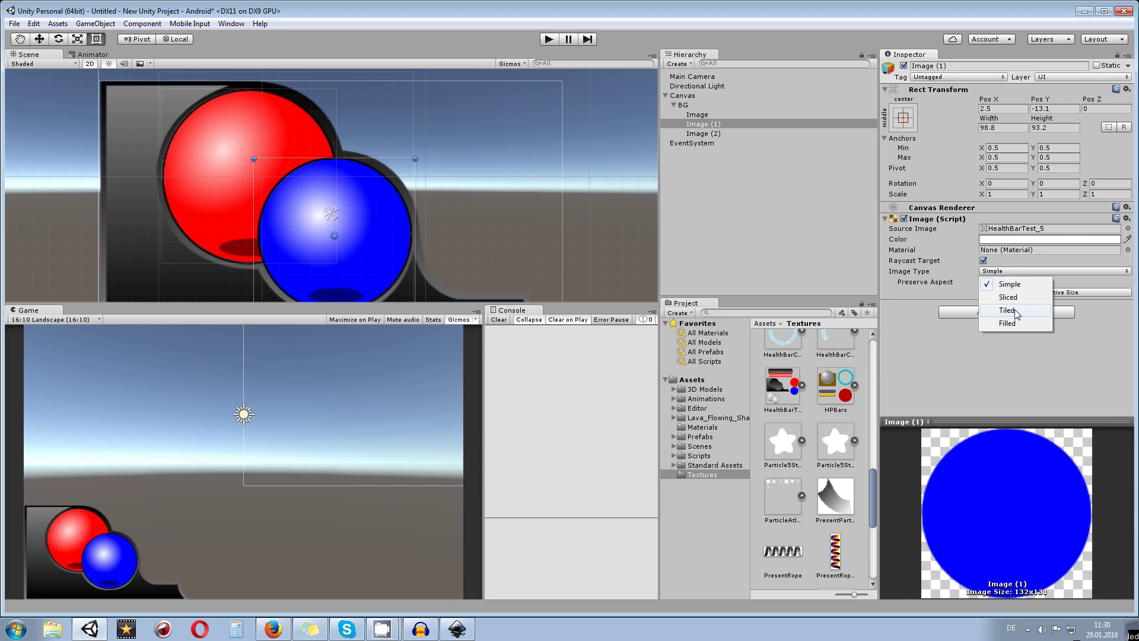
pyautogui.click(1019, 324)
pyautogui.click(1027, 281)
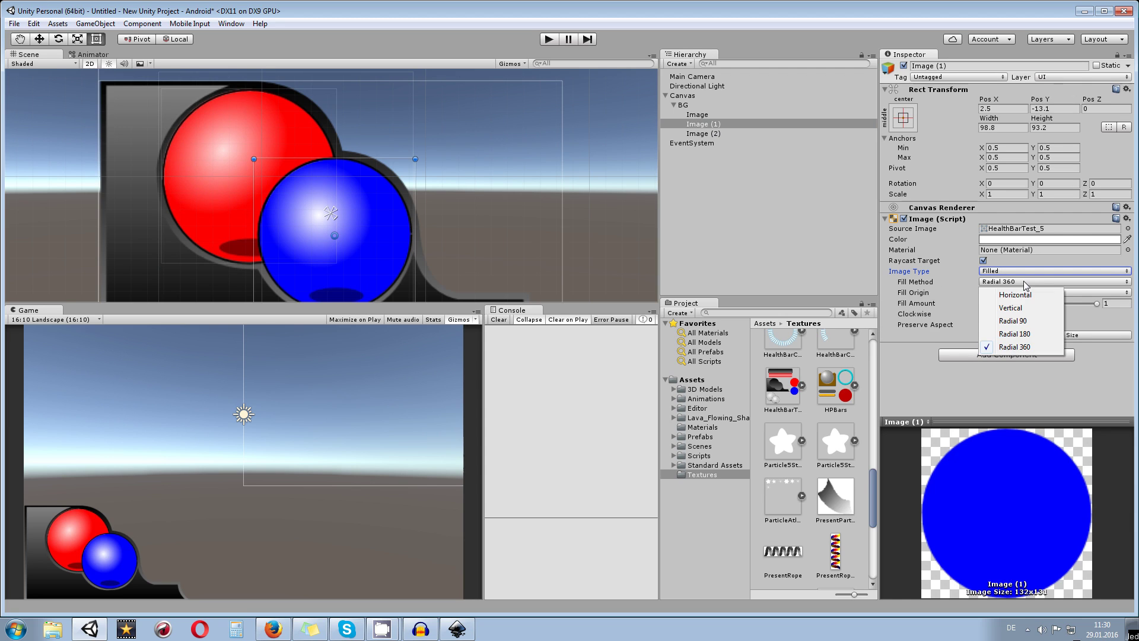
pyautogui.click(1029, 309)
pyautogui.moveTo(1097, 307)
pyautogui.mouseDown()
pyautogui.moveTo(997, 304)
pyautogui.moveTo(1093, 308)
pyautogui.mouseUp()
pyautogui.scroll(-5, 493, 201)
pyautogui.scroll(3, 486, 209)
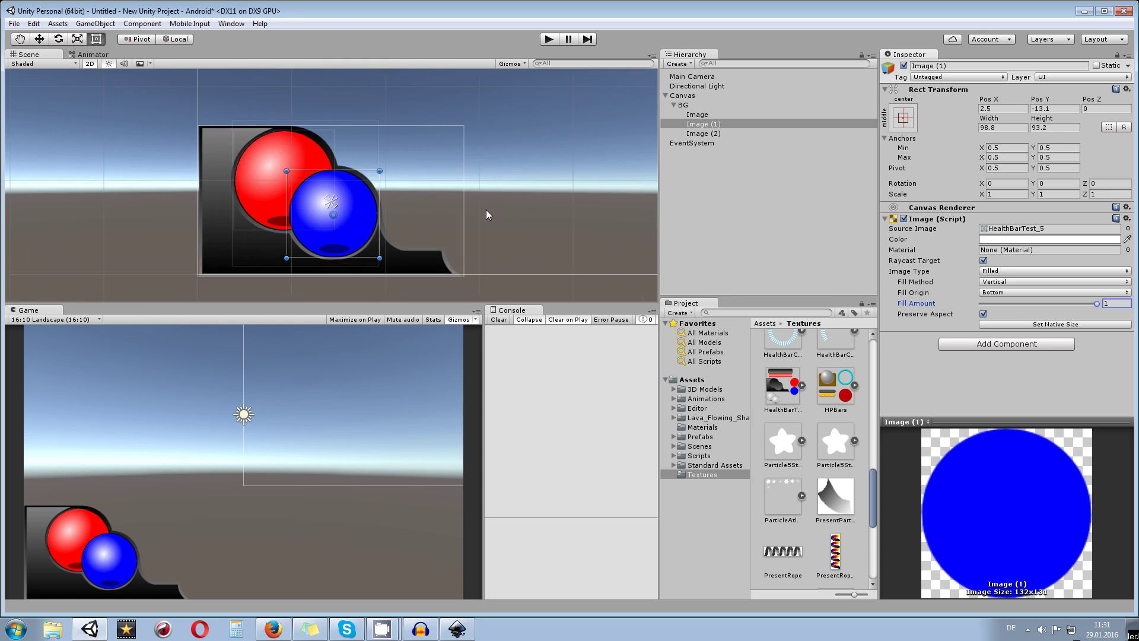
# - Lower the Fill Amount of the blue circle to slightly below half and of the red circle to slightly above half
pyautogui.moveTo(978, 309); pyautogui.dragTo(734, 169)
pyautogui.click(717, 115)
pyautogui.moveTo(1075, 304); pyautogui.dragTo(1050, 304)
pyautogui.click(444, 154)
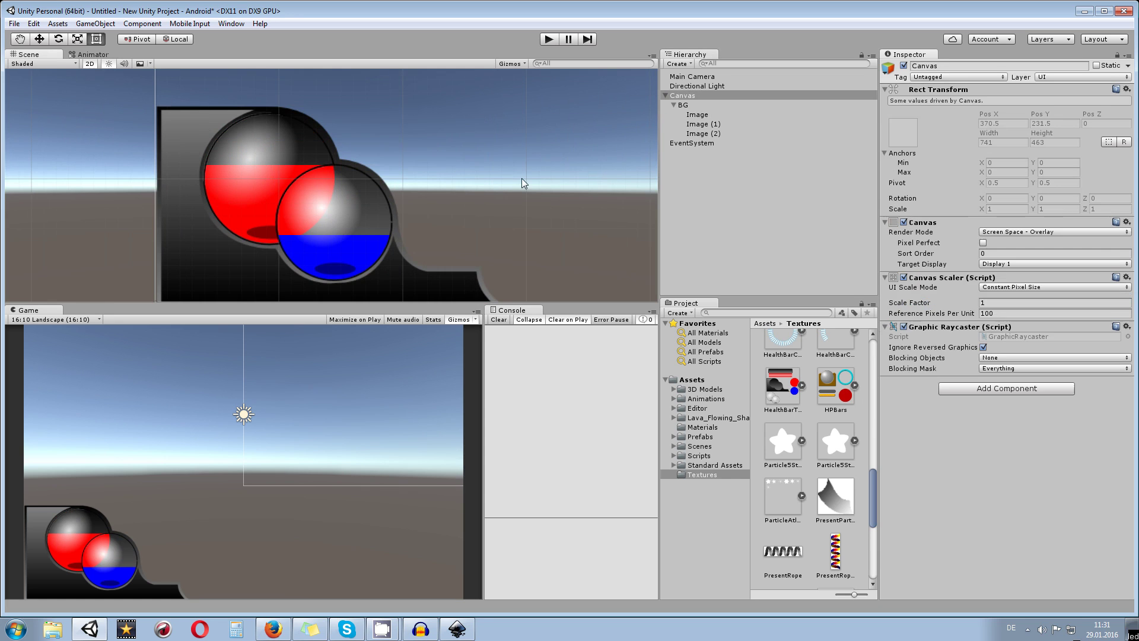
# - Examine the partly filled balls up close, especially where the red circle overlaps the blue ball's area
pyautogui.scroll(5, 368, 191)
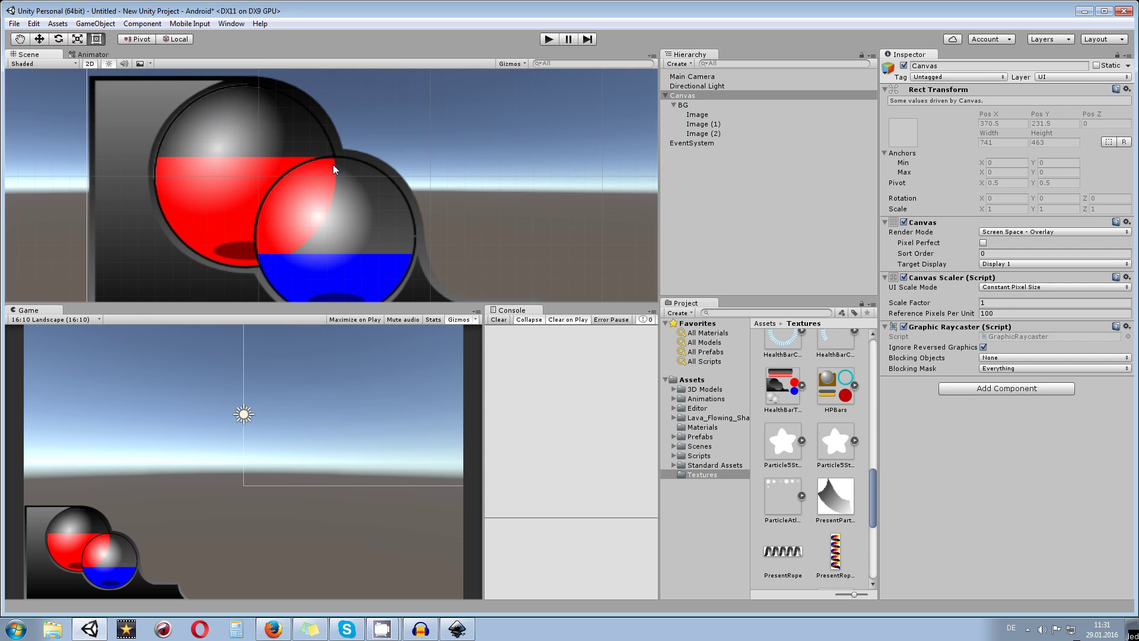
pyautogui.scroll(-3, 333, 233)
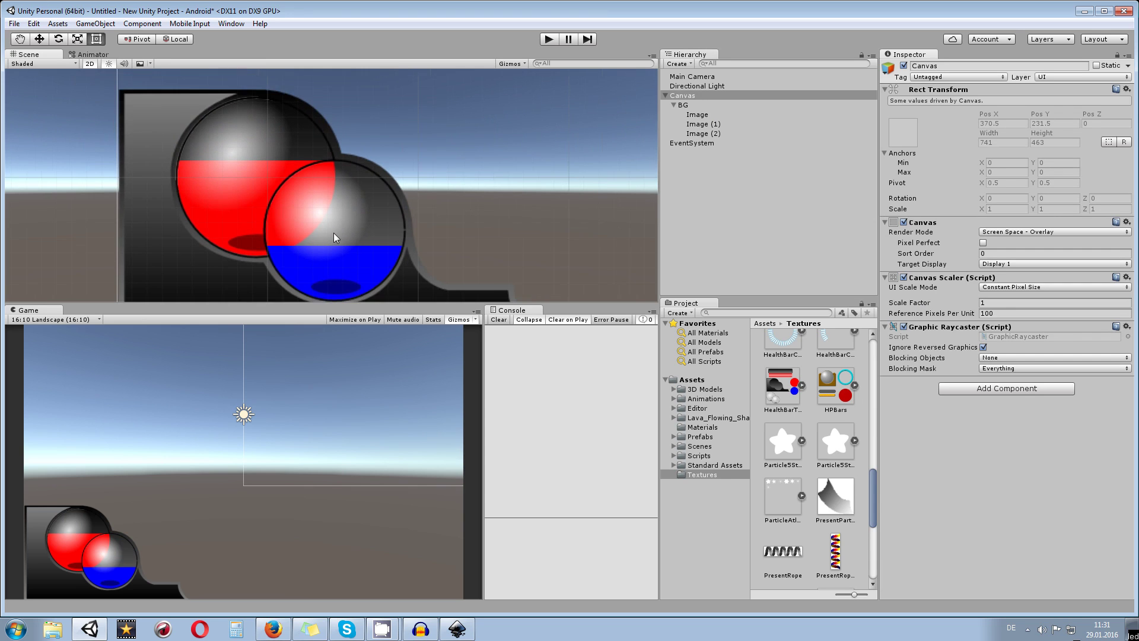
pyautogui.scroll(2, 323, 206)
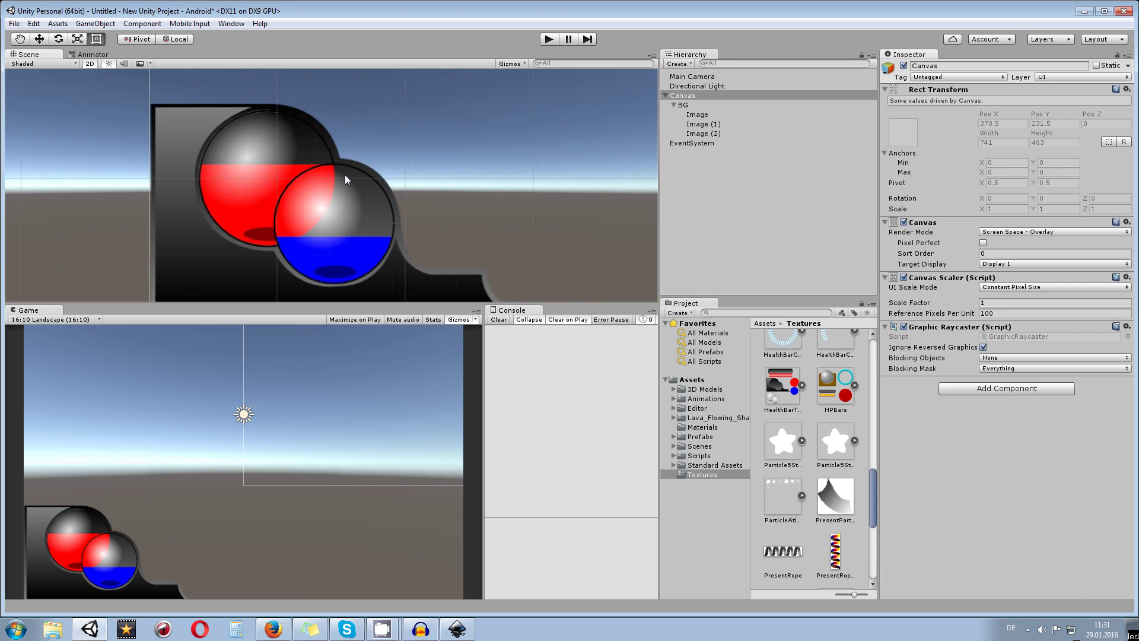
pyautogui.click(303, 209)
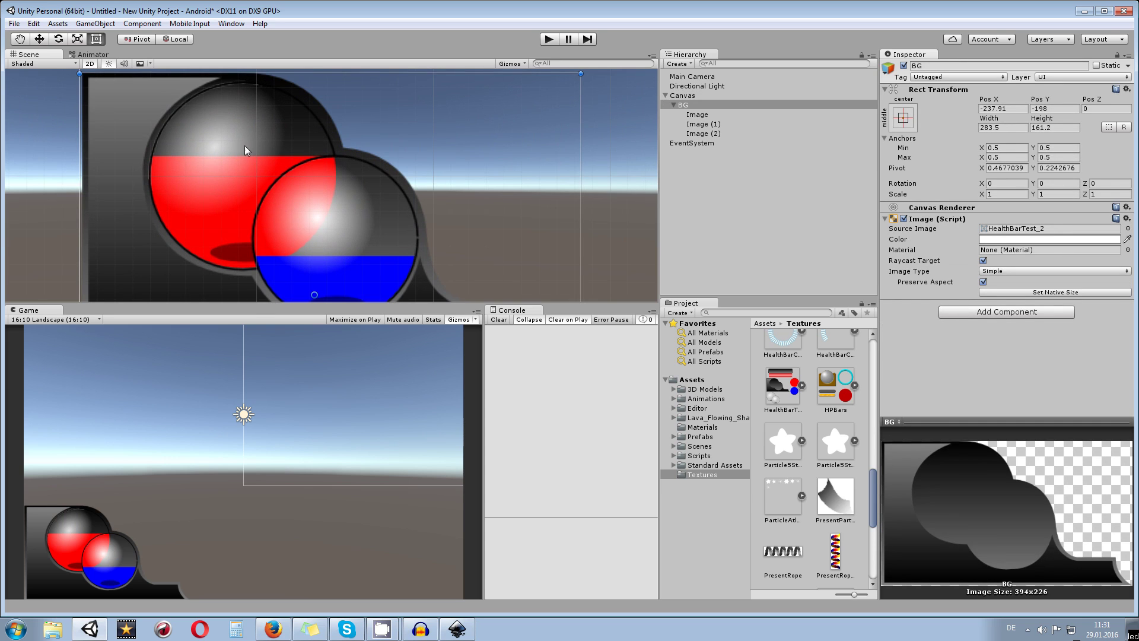
pyautogui.click(469, 244)
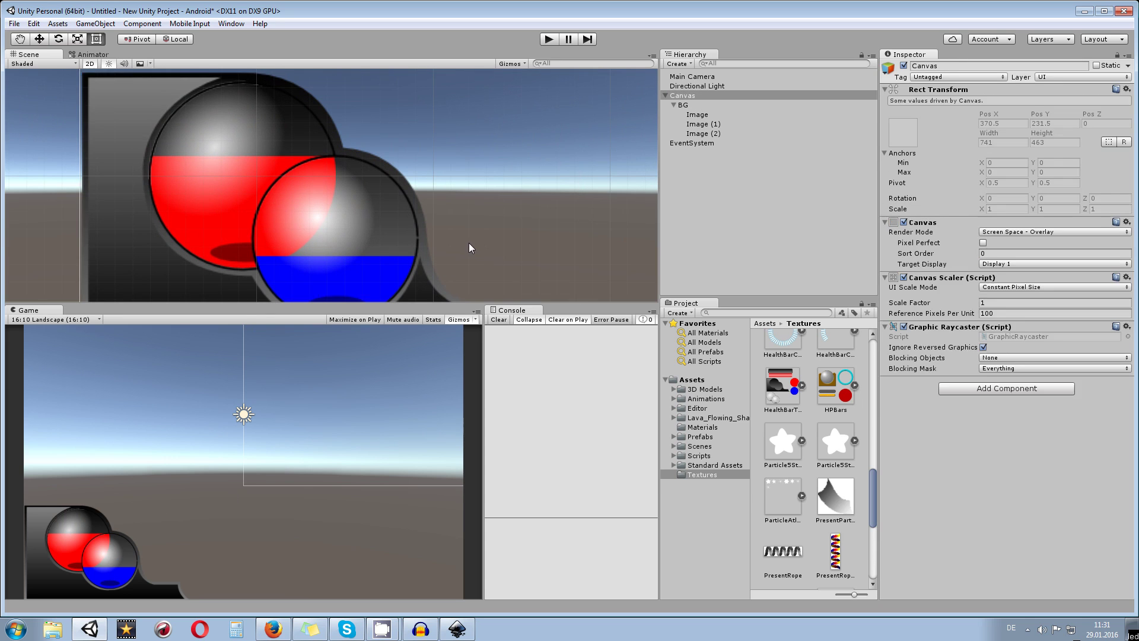
pyautogui.scroll(-3, 464, 245)
pyautogui.scroll(2, 322, 189)
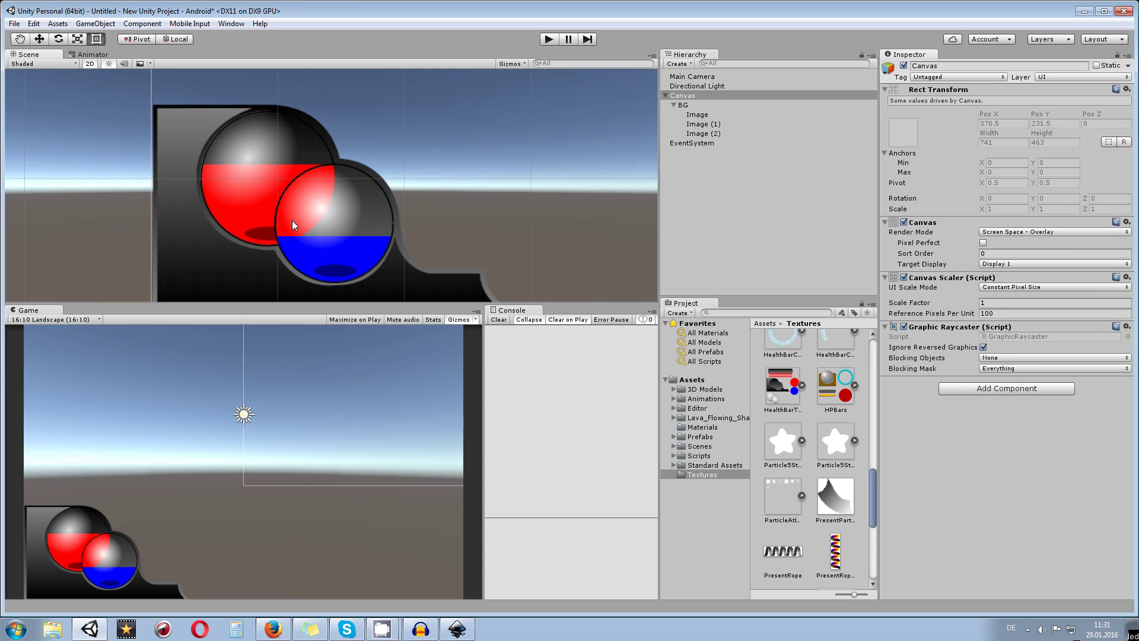
pyautogui.scroll(5, 272, 240)
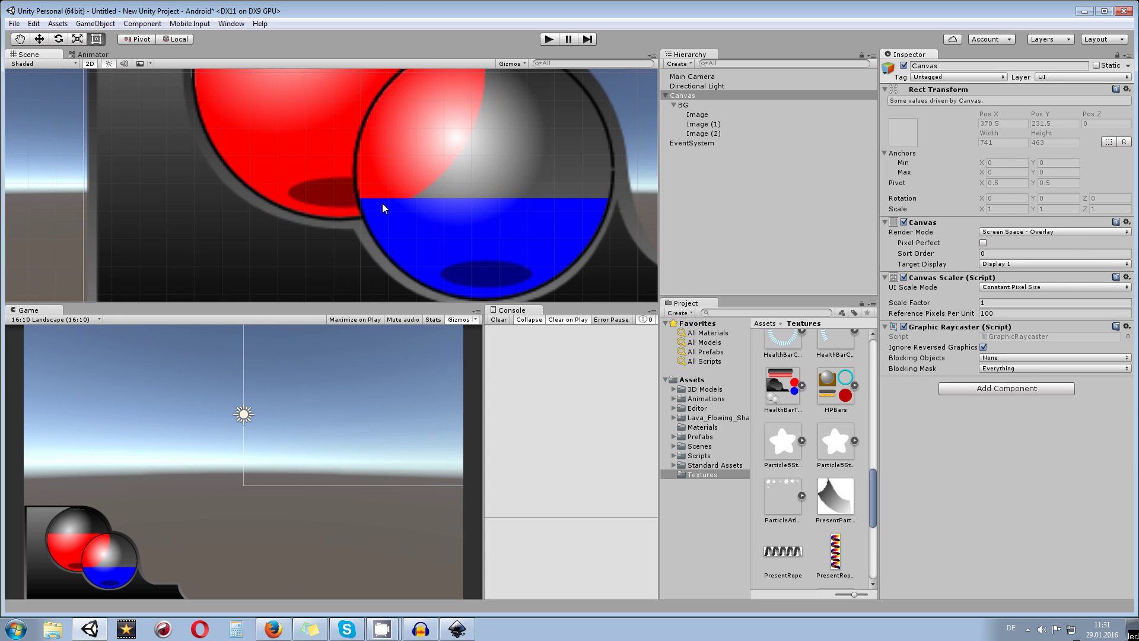
pyautogui.scroll(-8, 423, 230)
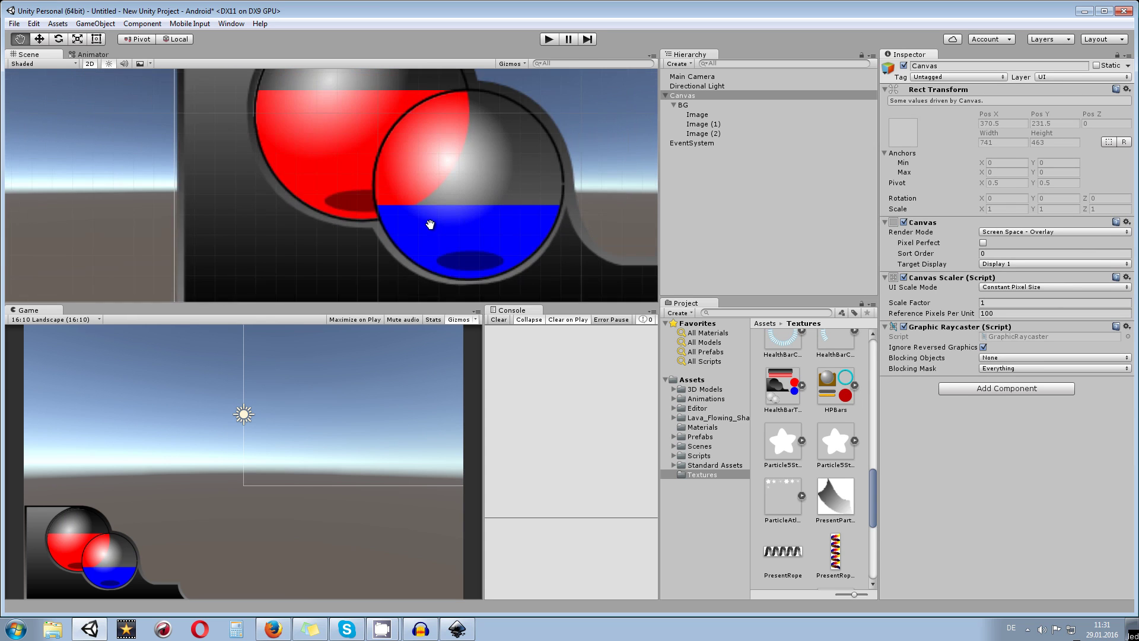
pyautogui.moveTo(468, 213); pyautogui.dragTo(248, 237)
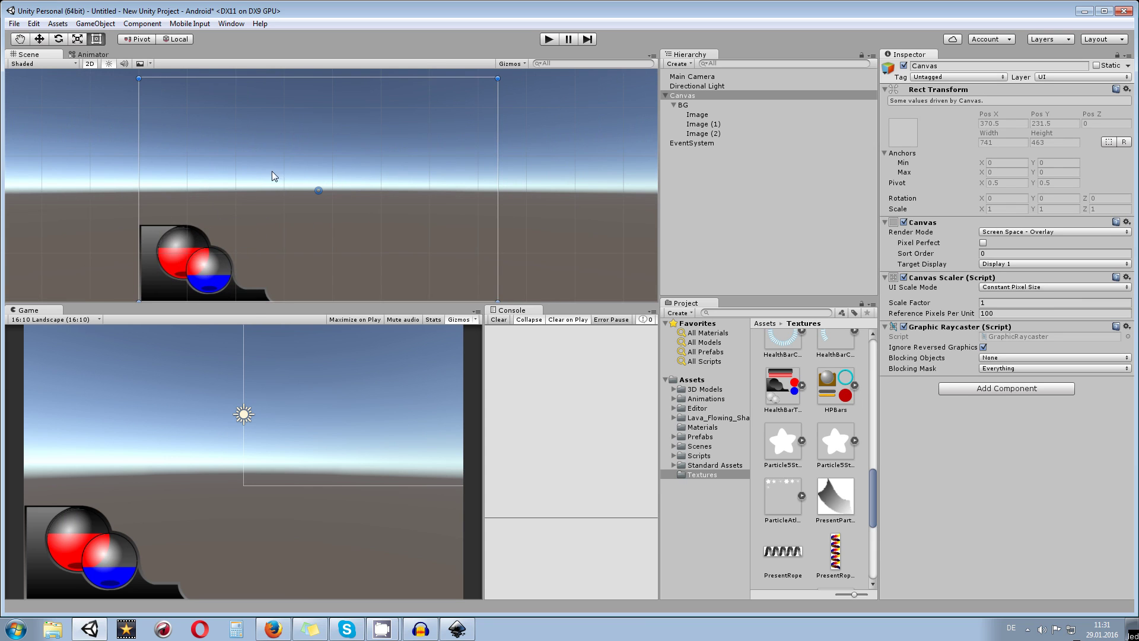
# - Add a new UI Image directly under the Canvas, separate from the BG object
pyautogui.moveTo(272, 176); pyautogui.dragTo(272, 197)
pyautogui.rightClick(693, 96)
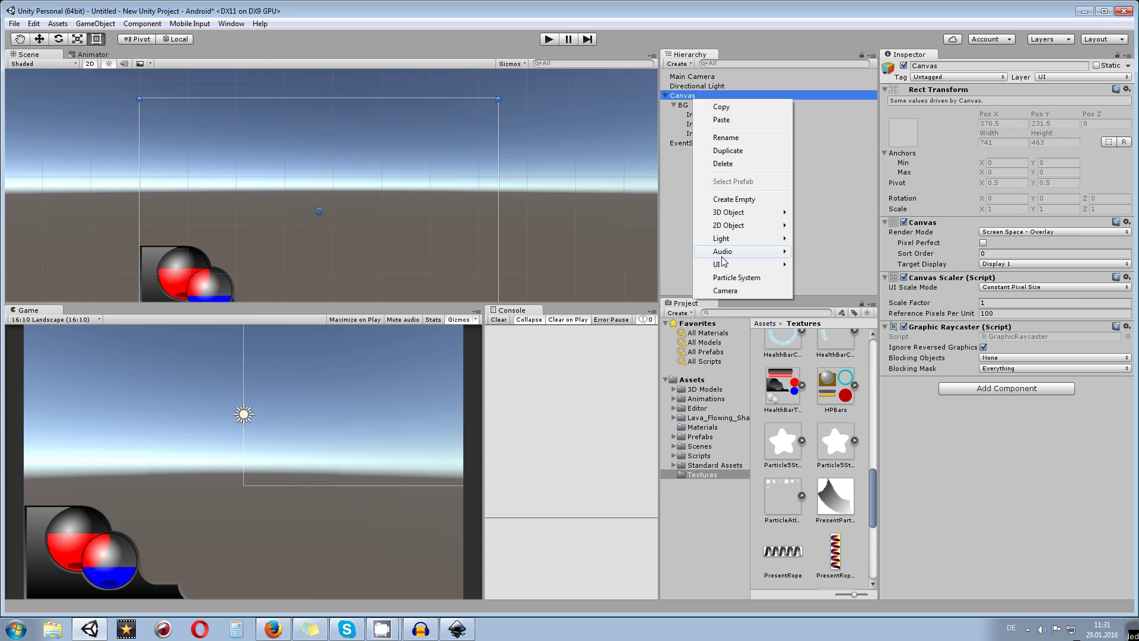
pyautogui.moveTo(727, 265)
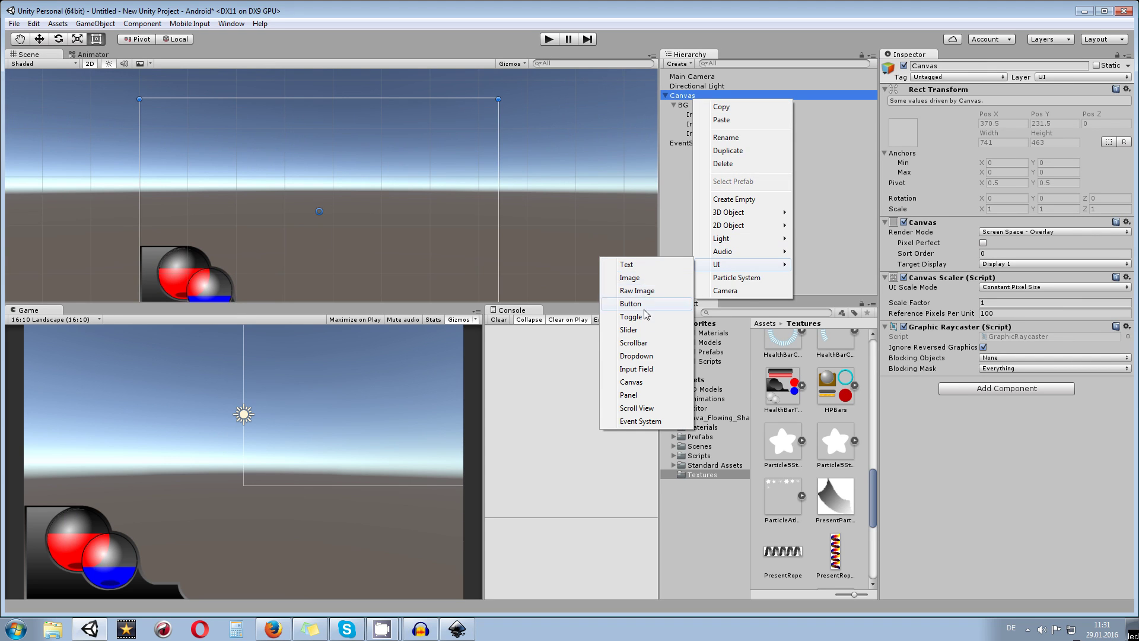
pyautogui.click(646, 278)
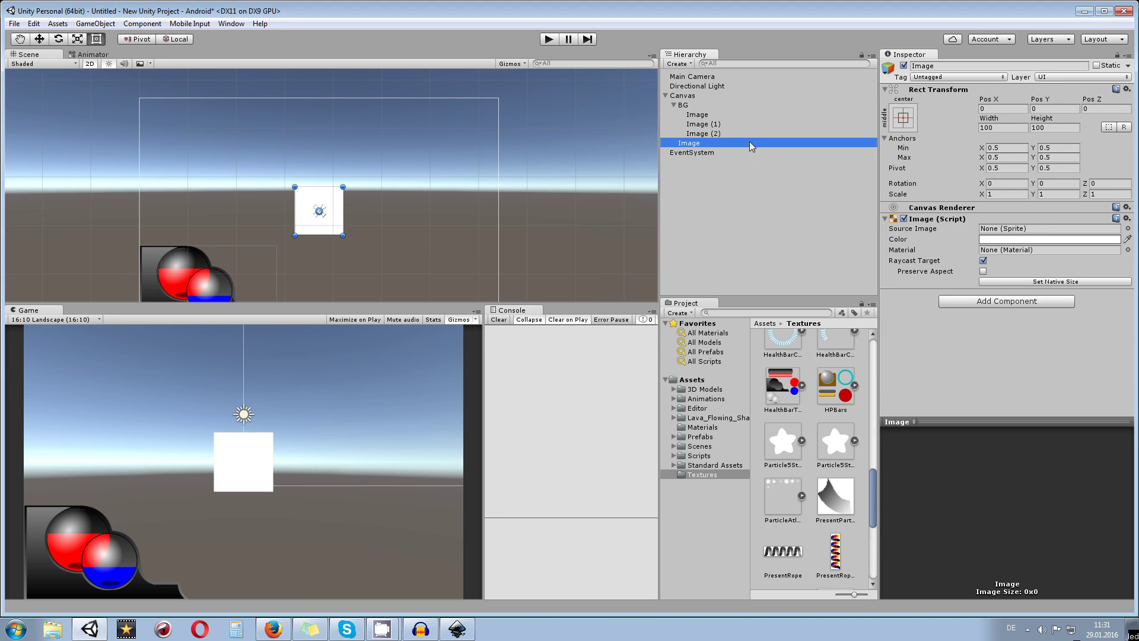
# - Set the new image's Source Image to the HealthBarTest_0 sprite
pyautogui.click(785, 389)
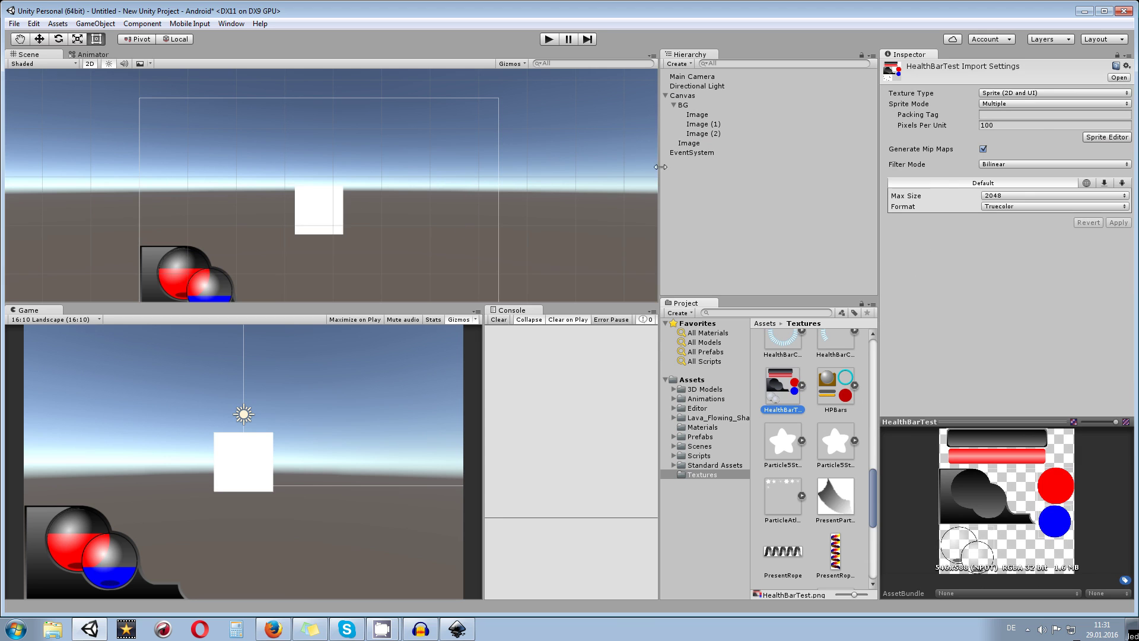
pyautogui.click(680, 144)
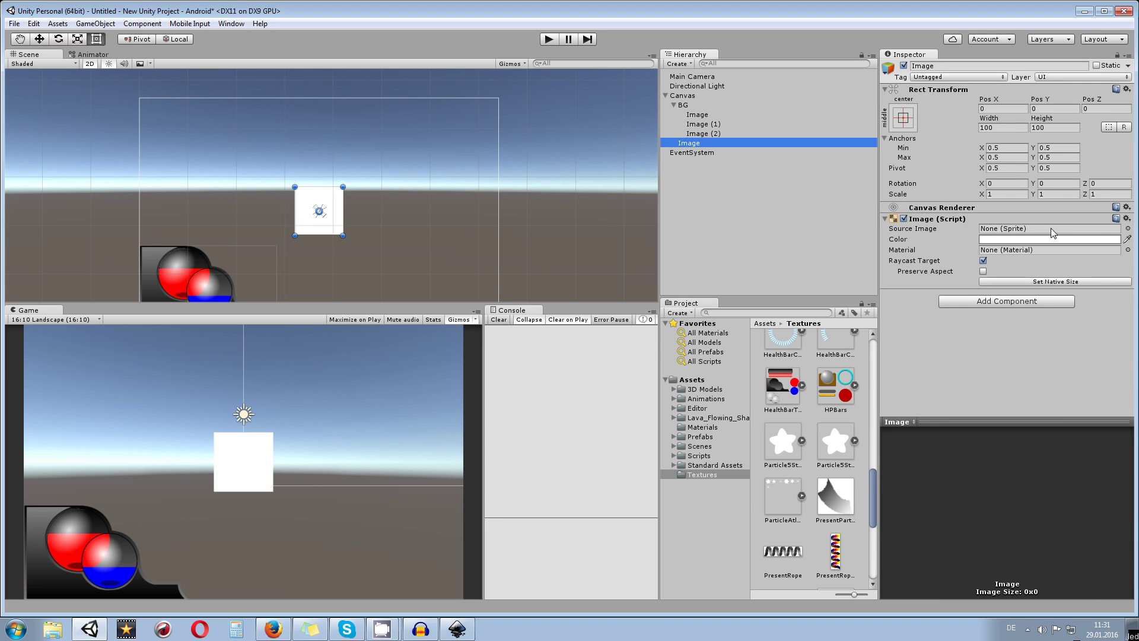
pyautogui.click(1127, 229)
pyautogui.scroll(-8, 587, 332)
pyautogui.click(561, 301)
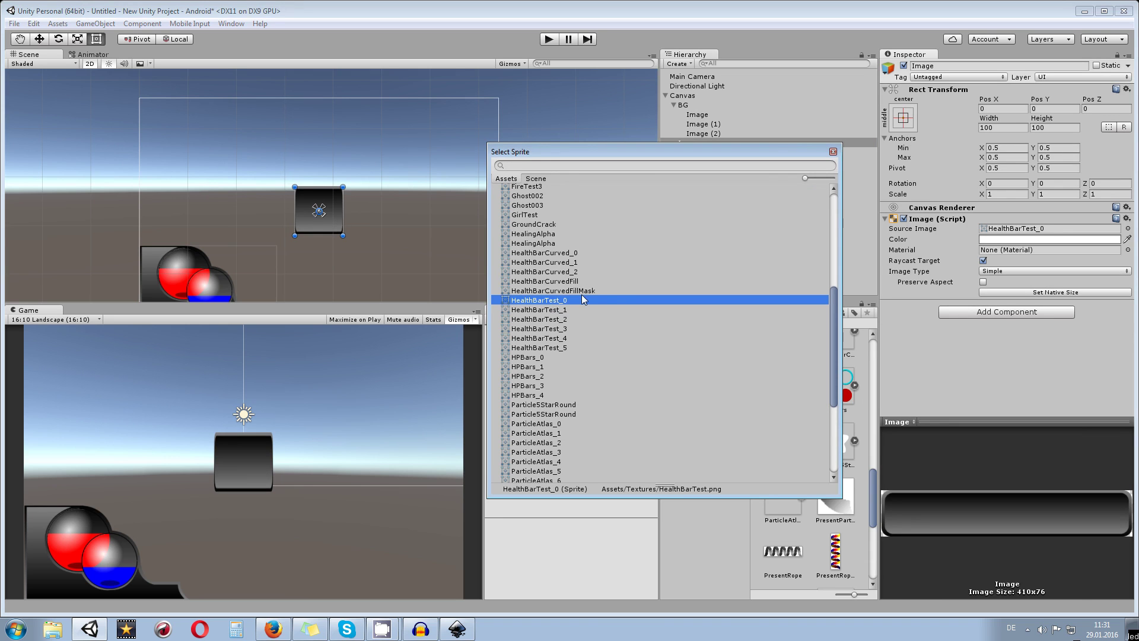
pyautogui.click(833, 152)
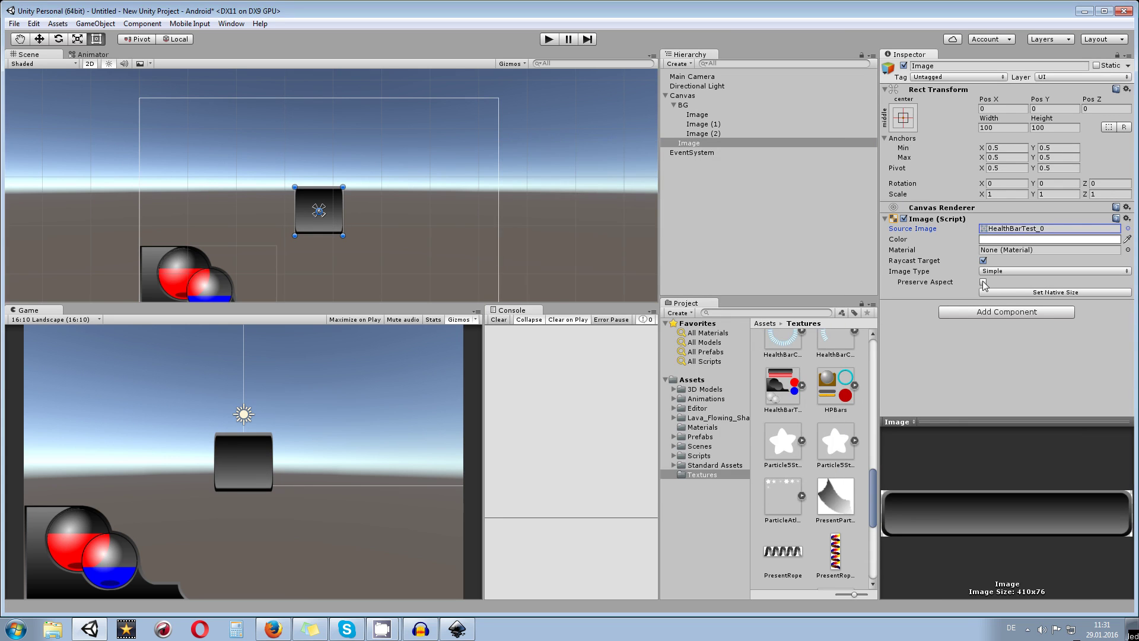
# - Enable Preserve Aspect on the black bar image and enlarge its rectangle to about 307 by 180 in the canvas's upper middle
pyautogui.click(983, 282)
pyautogui.scroll(2, 323, 228)
pyautogui.scroll(1, 323, 227)
pyautogui.moveTo(276, 188); pyautogui.dragTo(124, 128)
pyautogui.moveTo(290, 191); pyautogui.dragTo(389, 148)
pyautogui.scroll(5, 410, 185)
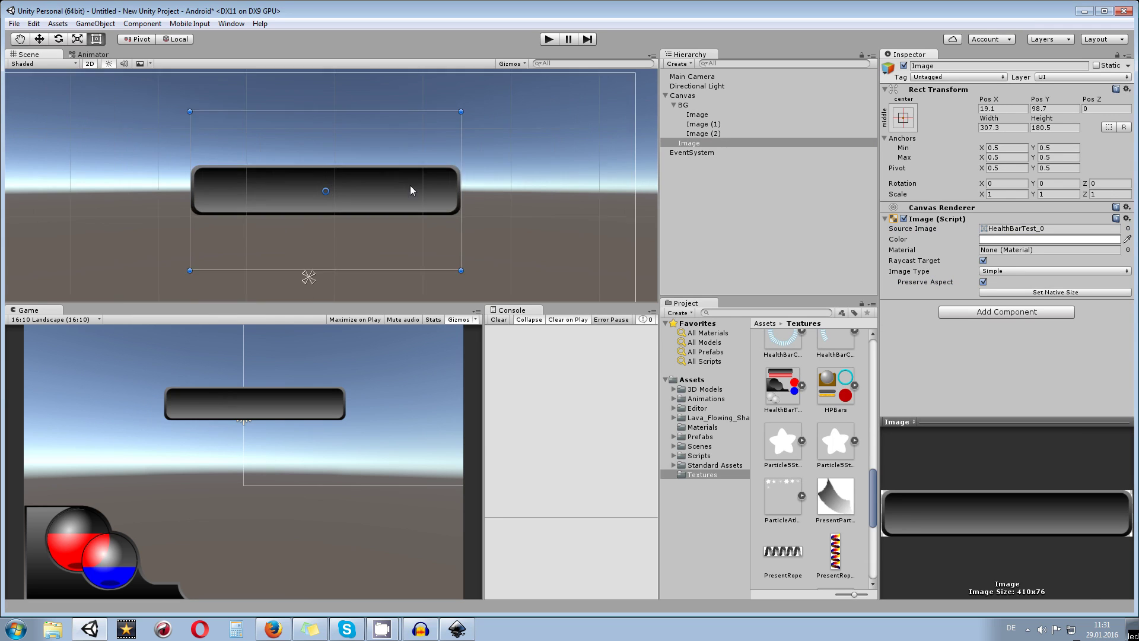
pyautogui.scroll(-5, 579, 183)
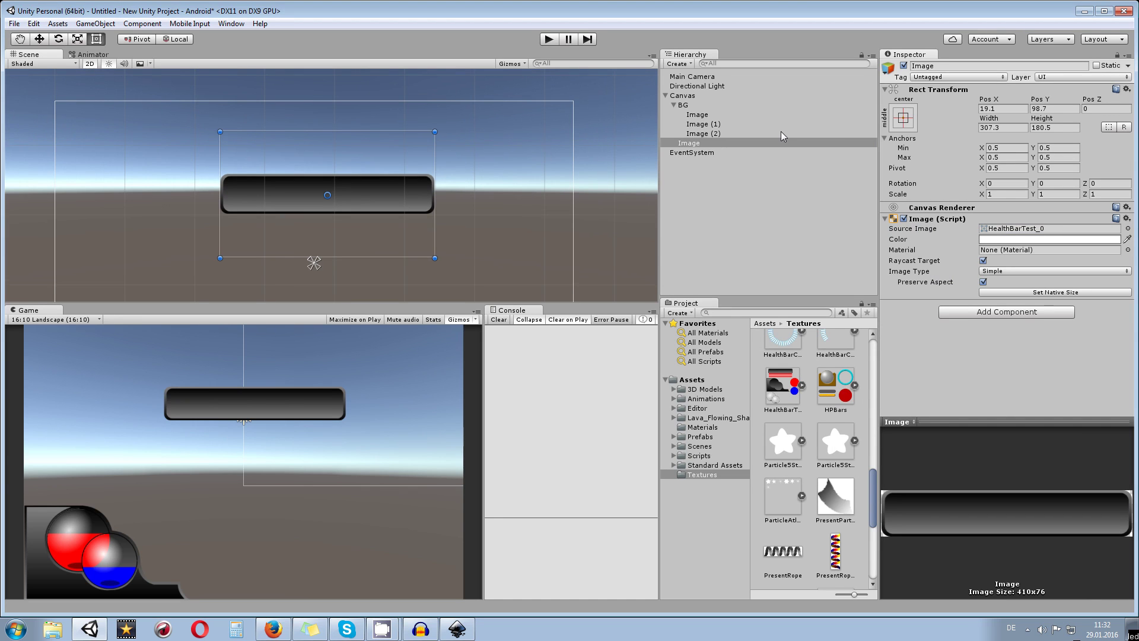
# - Add a child UI Image under the black bar and set its Source Image to HealthBarTest_1
pyautogui.rightClick(716, 145)
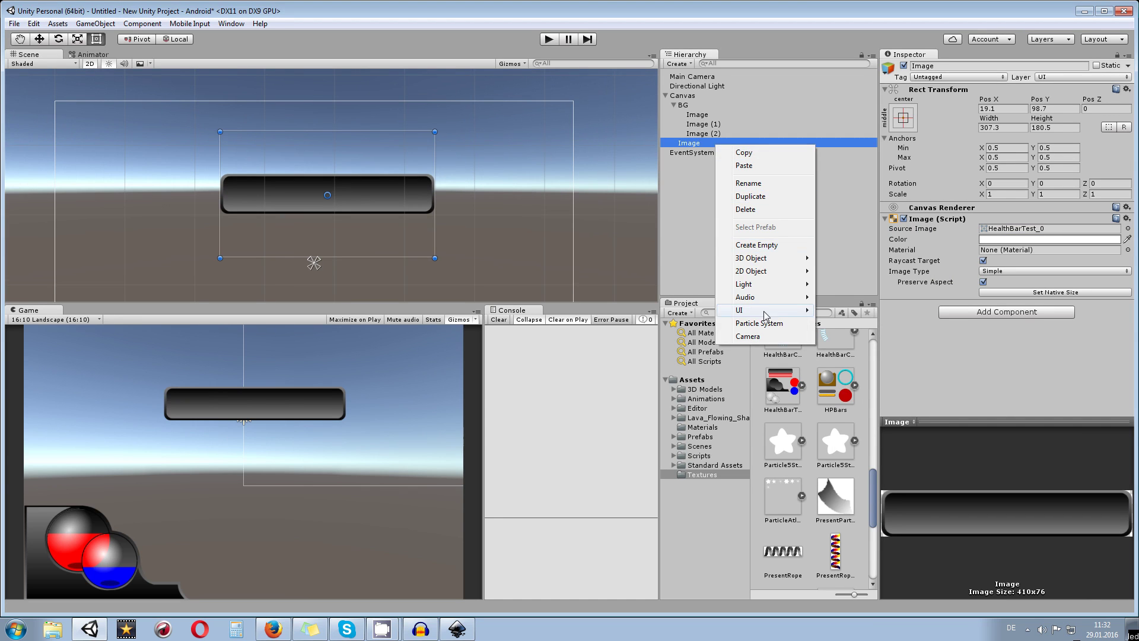
pyautogui.moveTo(764, 310)
pyautogui.click(679, 325)
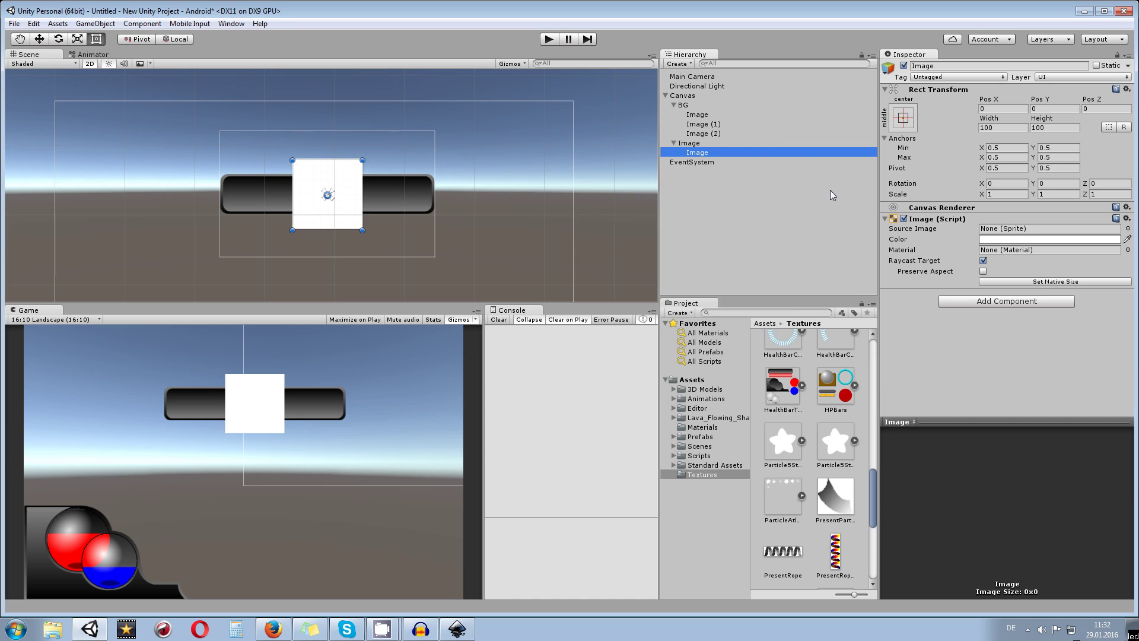
pyautogui.click(1127, 228)
pyautogui.click(591, 389)
pyautogui.scroll(-5, 582, 367)
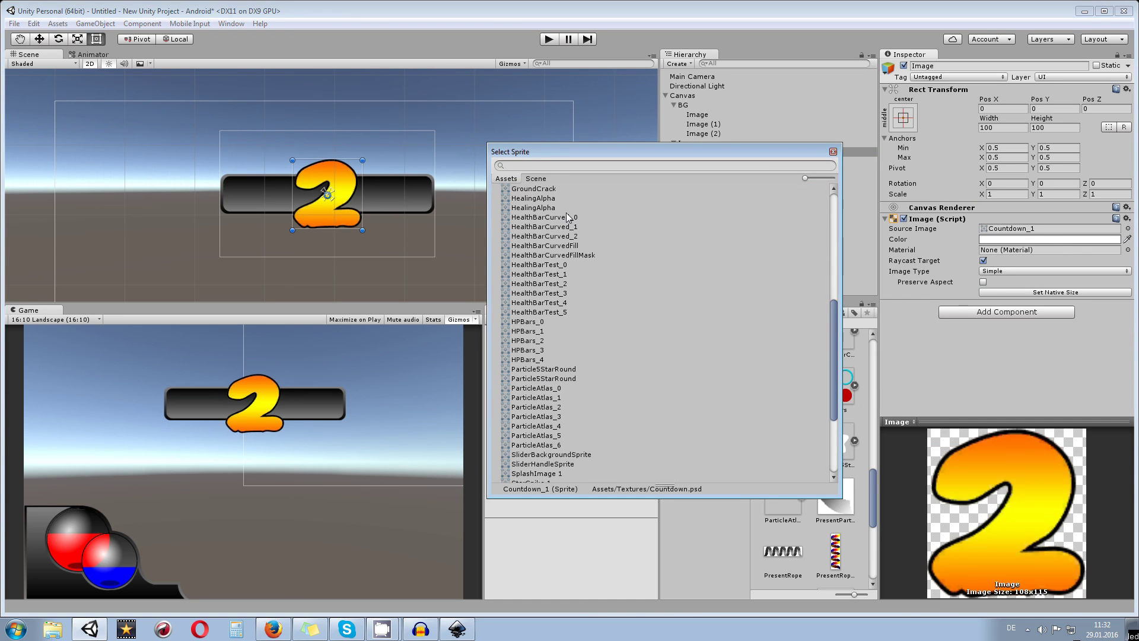
pyautogui.click(567, 275)
pyautogui.doubleClick(566, 274)
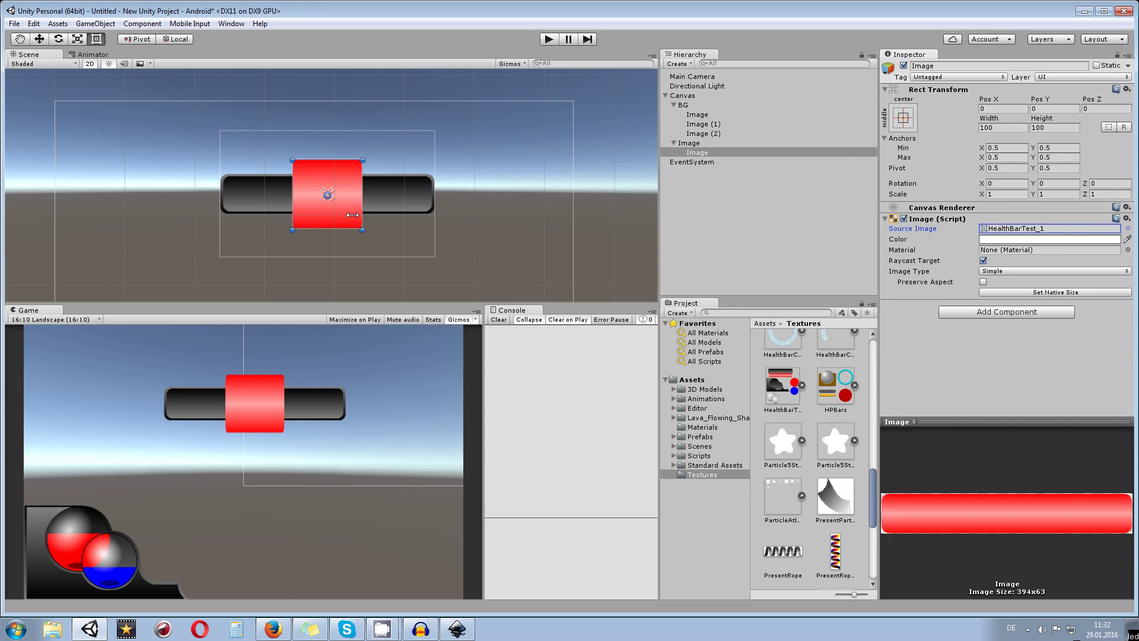
# - Enable Preserve Aspect on the red bar and widen it to about 295 so it fits inside the black frame
pyautogui.scroll(3, 328, 180)
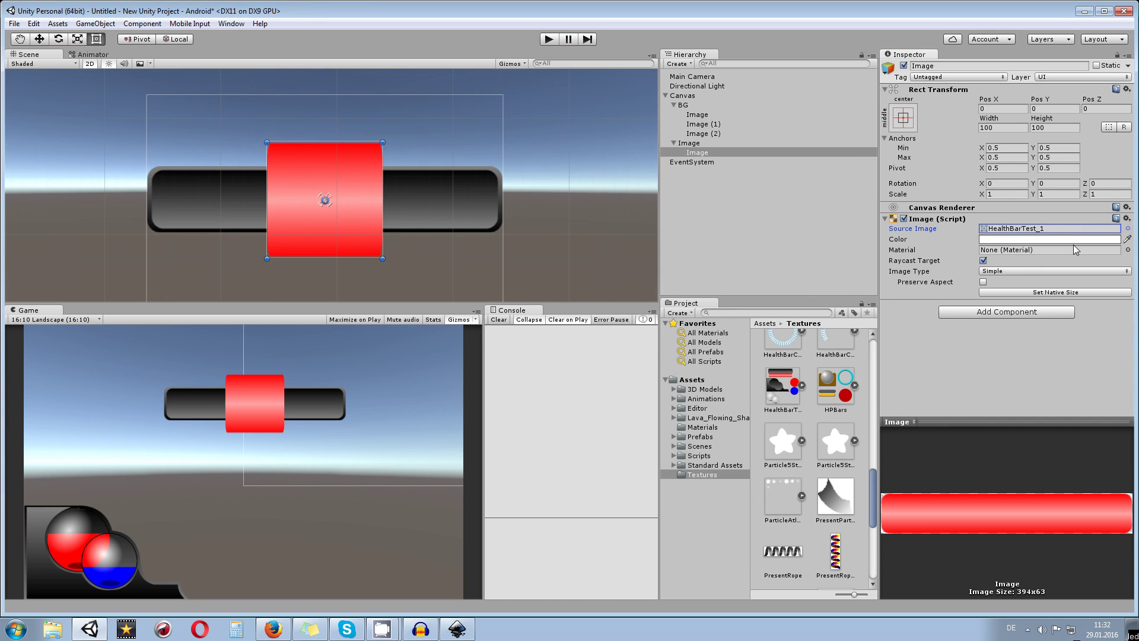
pyautogui.click(983, 282)
pyautogui.moveTo(266, 148); pyautogui.dragTo(154, 196)
pyautogui.moveTo(386, 196); pyautogui.dragTo(496, 192)
pyautogui.click(546, 160)
pyautogui.scroll(-2, 532, 162)
pyautogui.scroll(1, 400, 157)
pyautogui.click(423, 214)
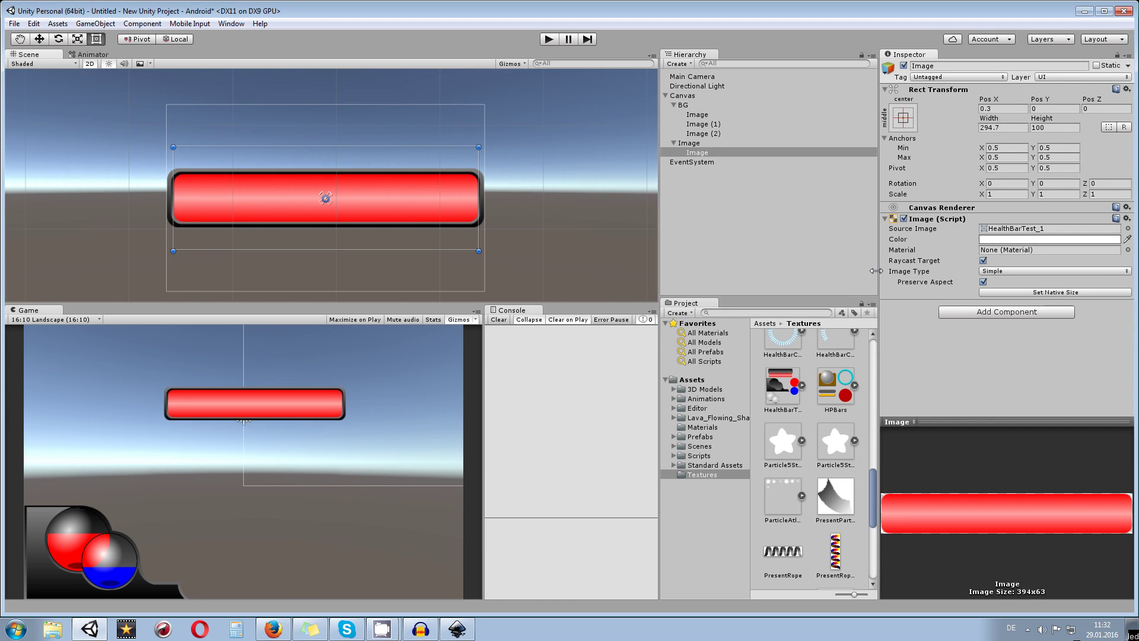
pyautogui.click(983, 282)
pyautogui.click(1007, 271)
pyautogui.click(973, 278)
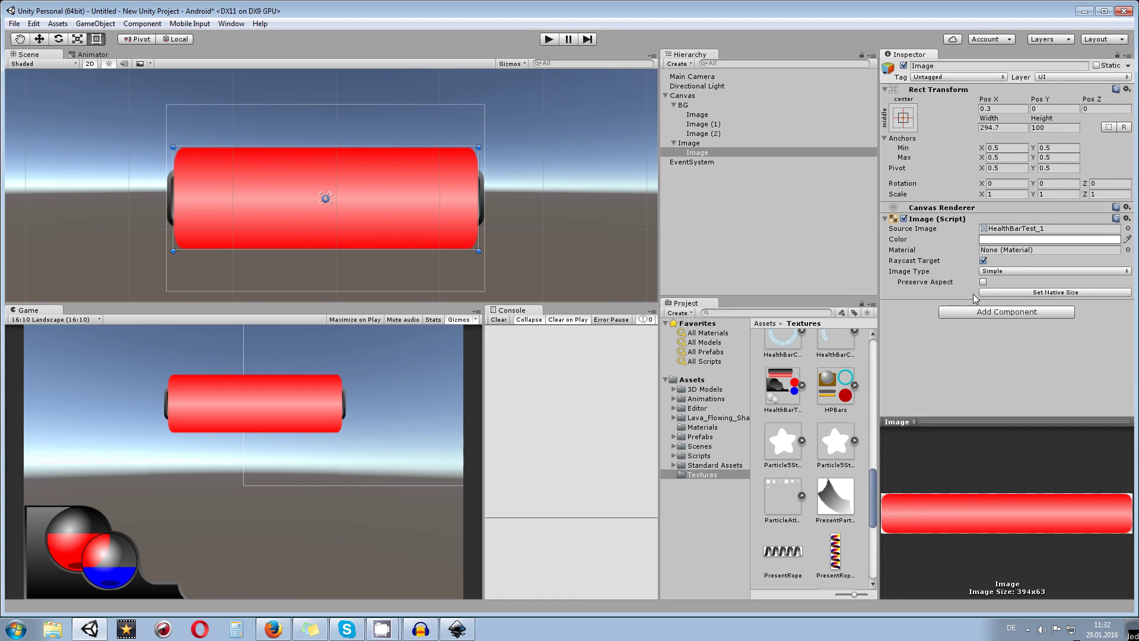
pyautogui.click(983, 282)
# - Set the red bar's Image Type to Filled with the Horizontal Fill Method and test its Fill Amount, returning it to 1
pyautogui.click(1004, 271)
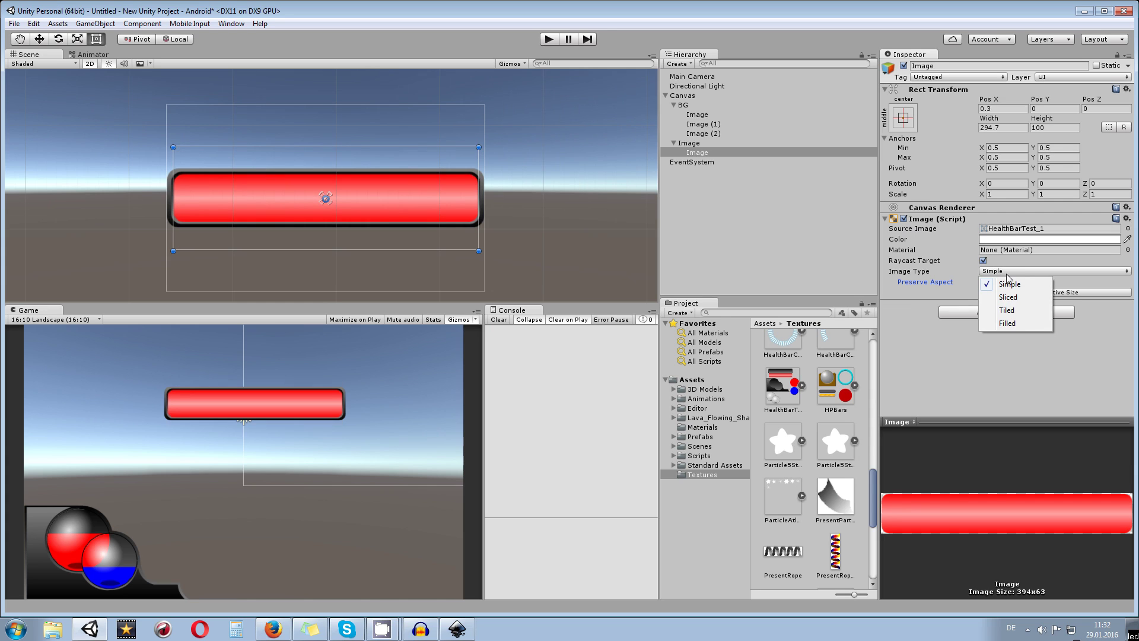
pyautogui.click(1013, 323)
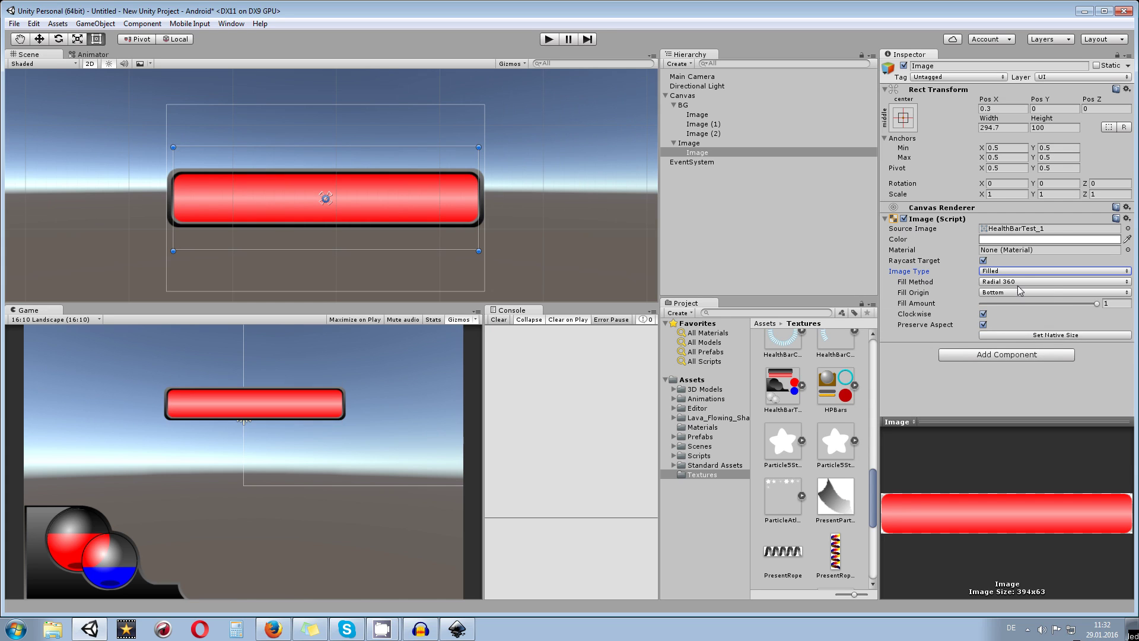
pyautogui.click(1013, 282)
pyautogui.click(1011, 299)
pyautogui.click(1011, 282)
pyautogui.click(1035, 370)
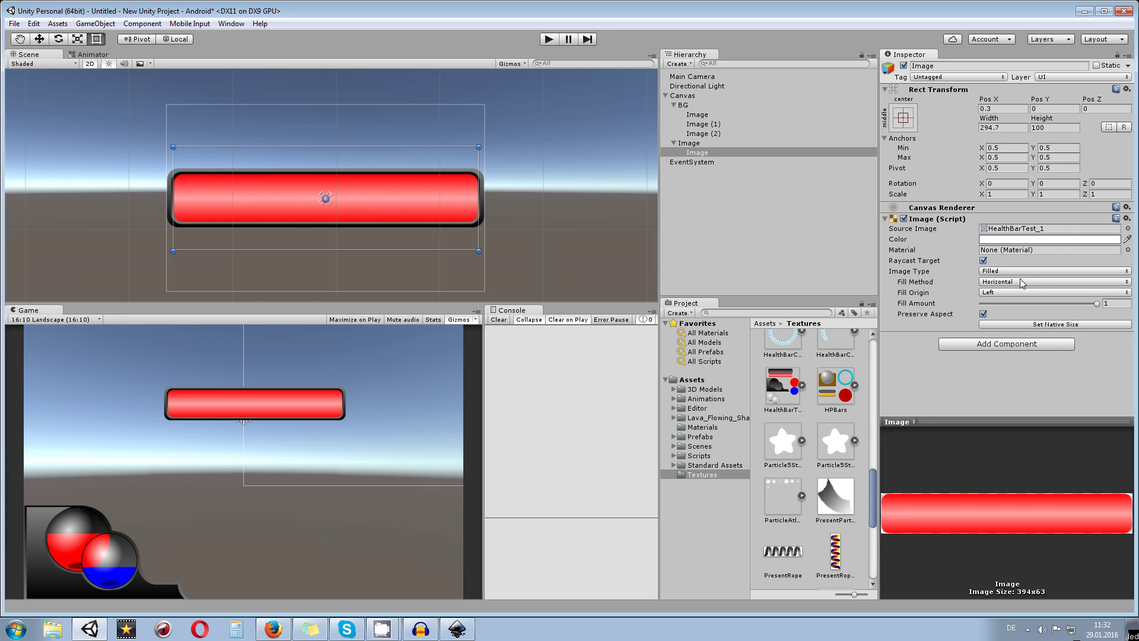
pyautogui.moveTo(1097, 303); pyautogui.dragTo(1098, 326)
pyautogui.scroll(-3, 564, 213)
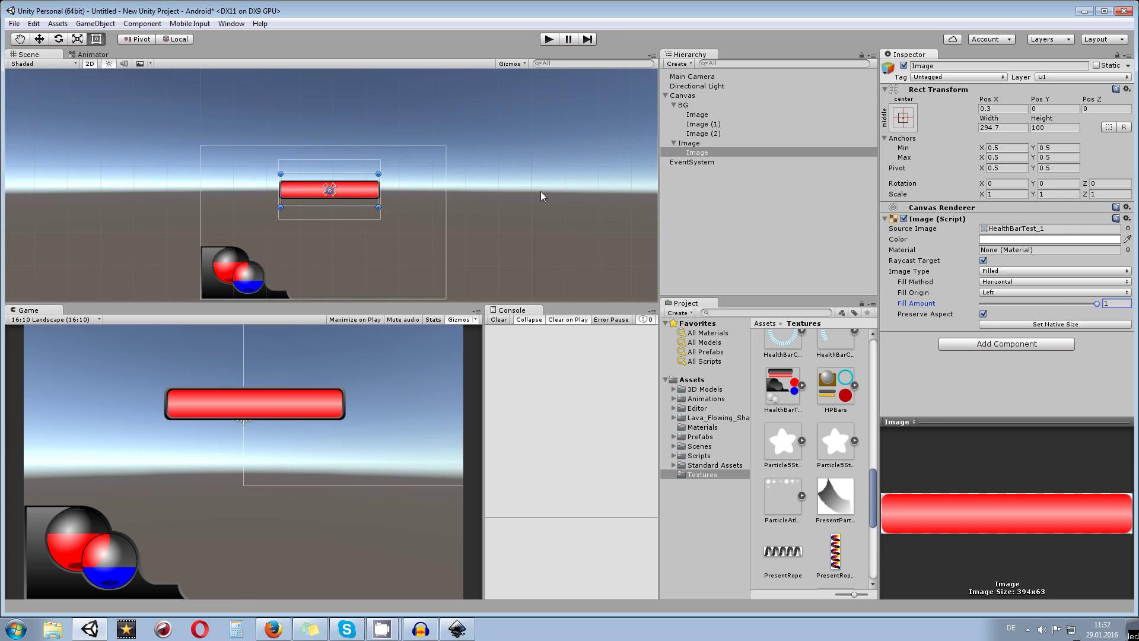
pyautogui.click(536, 191)
pyautogui.scroll(-1, 471, 190)
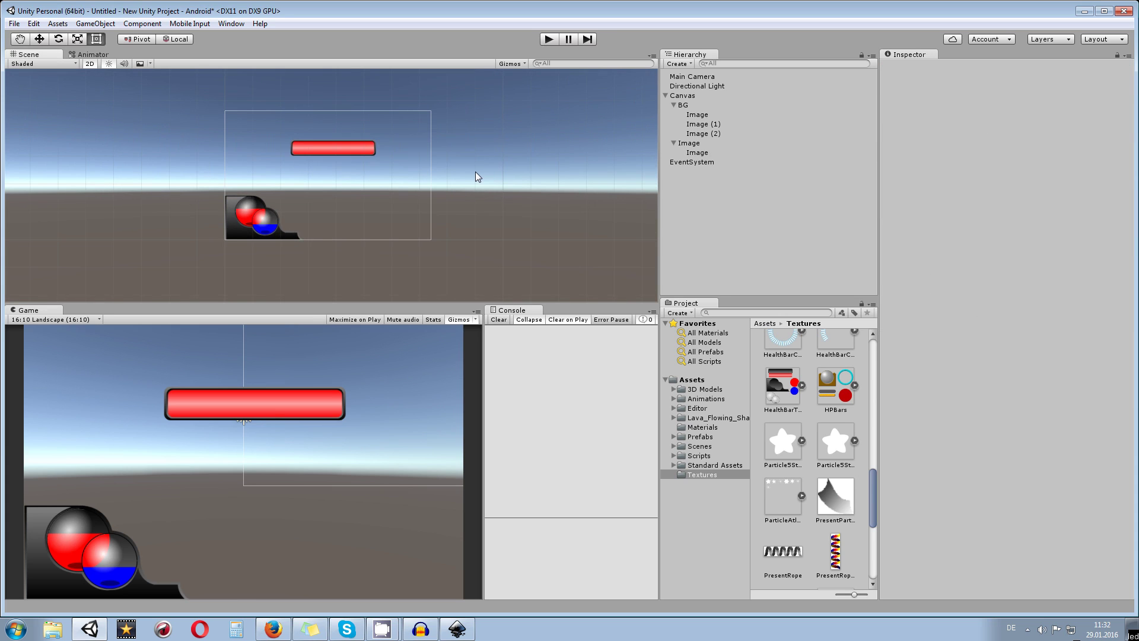
pyautogui.scroll(2, 279, 175)
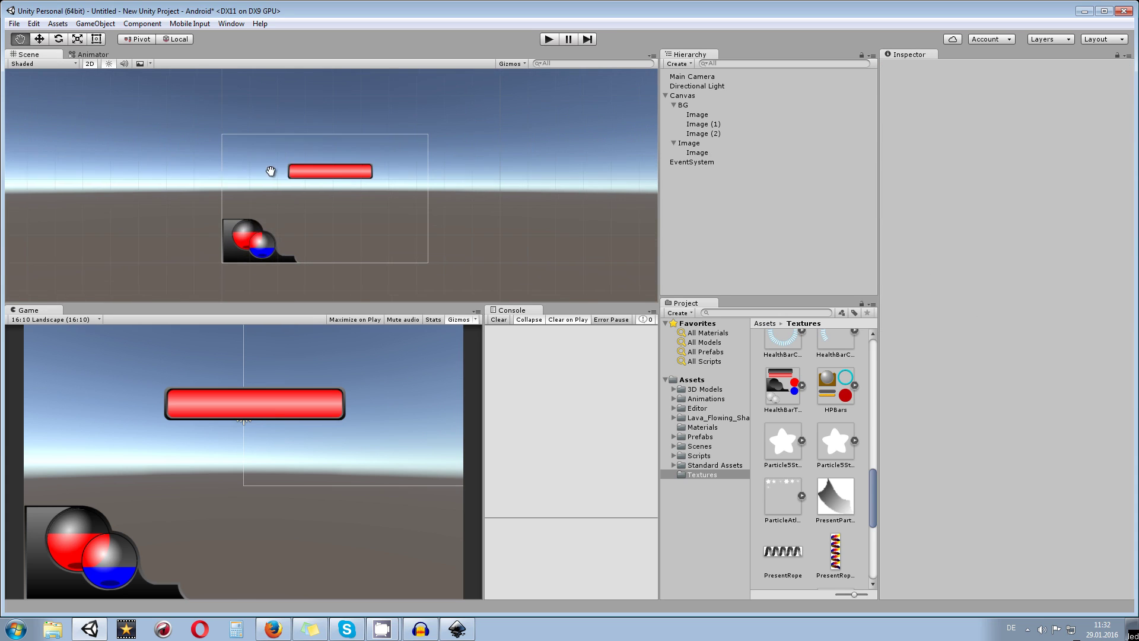
pyautogui.scroll(2, 288, 179)
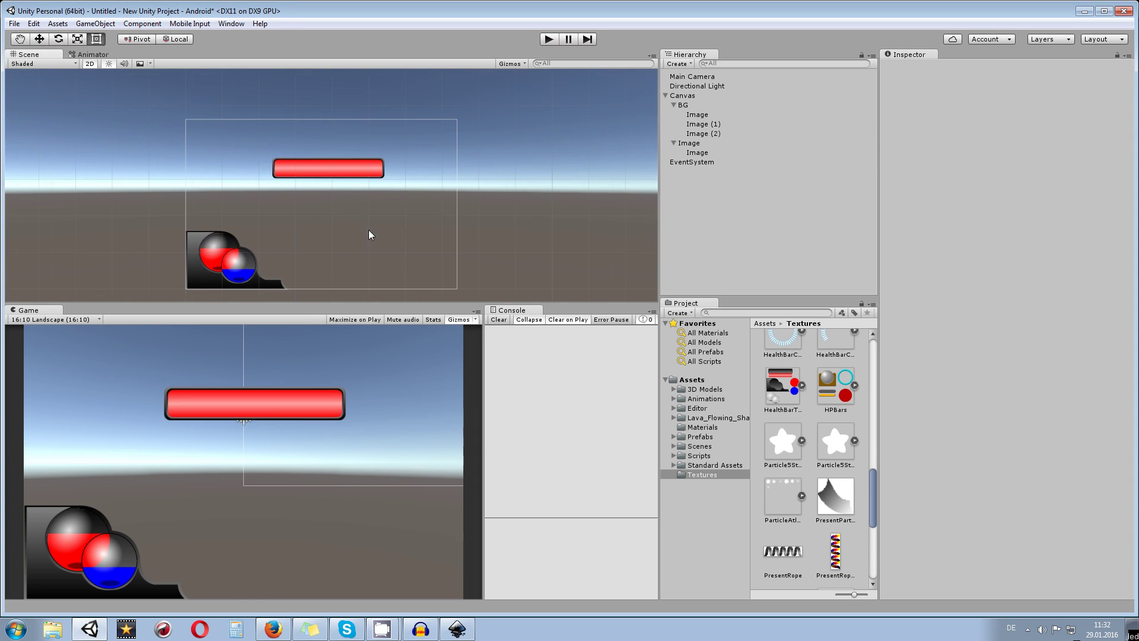
pyautogui.scroll(3, 244, 140)
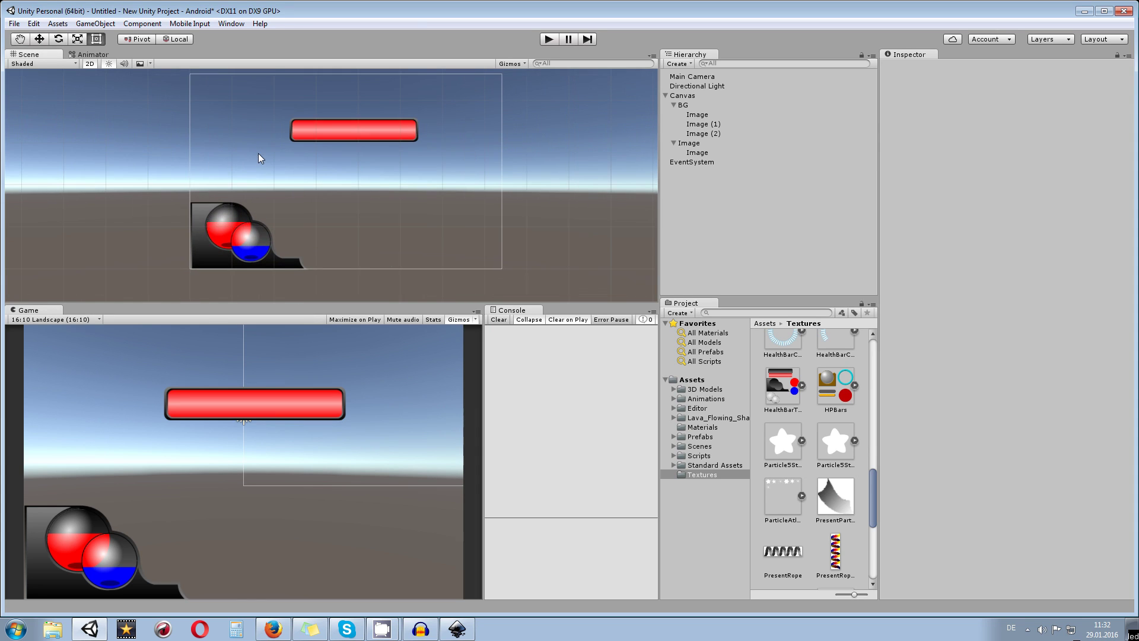
pyautogui.click(244, 136)
pyautogui.scroll(-1, 248, 136)
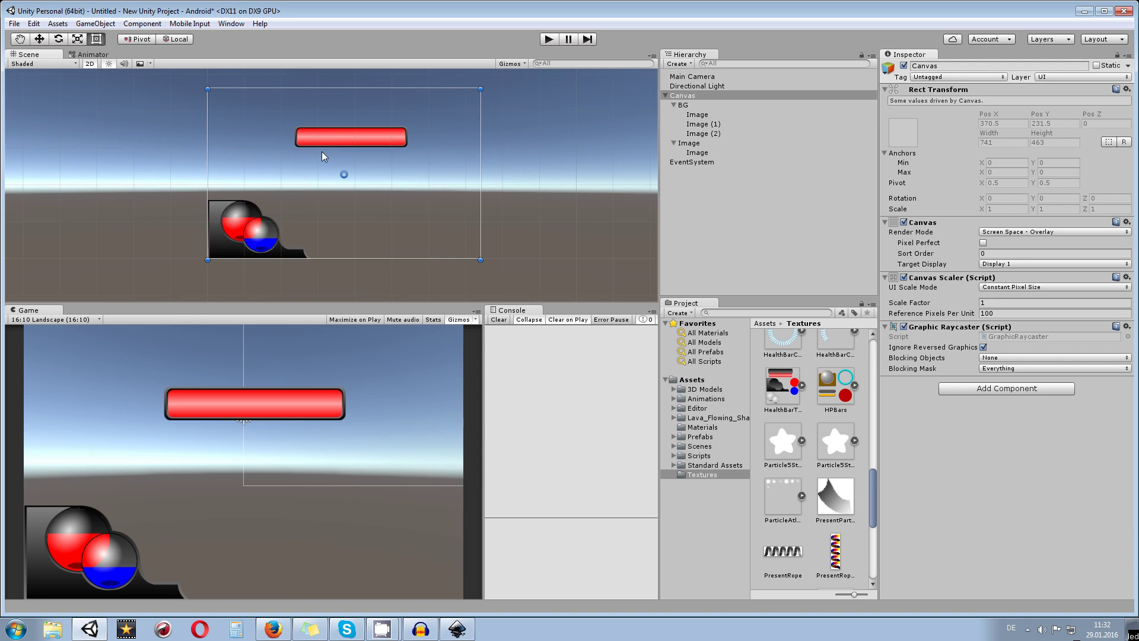
pyautogui.scroll(1, 333, 146)
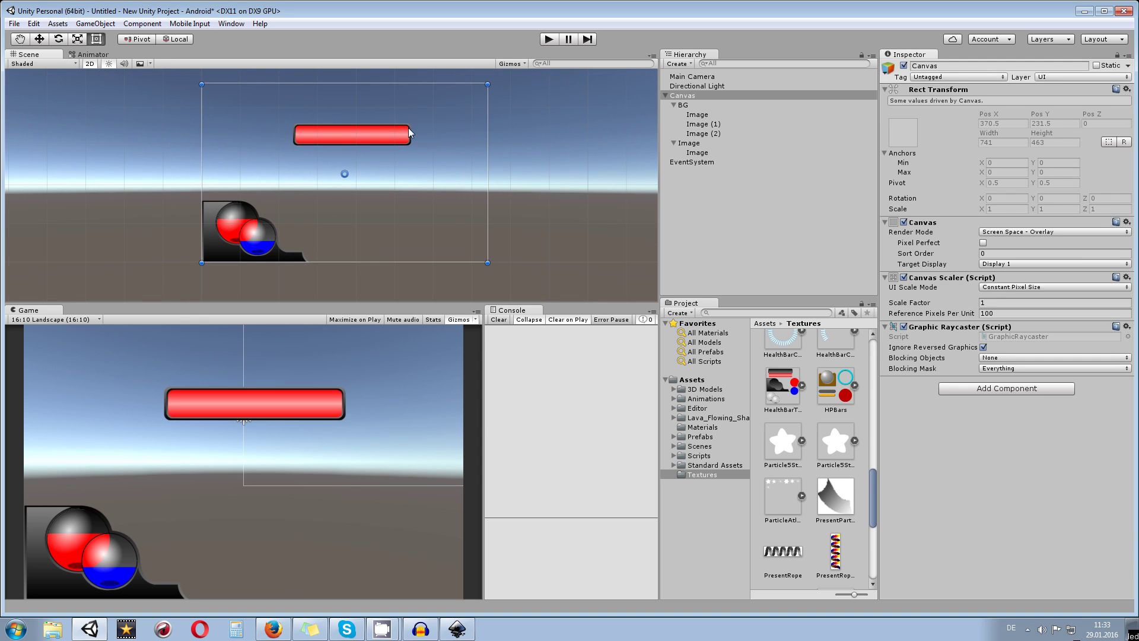
pyautogui.click(501, 144)
pyautogui.scroll(-1, 443, 142)
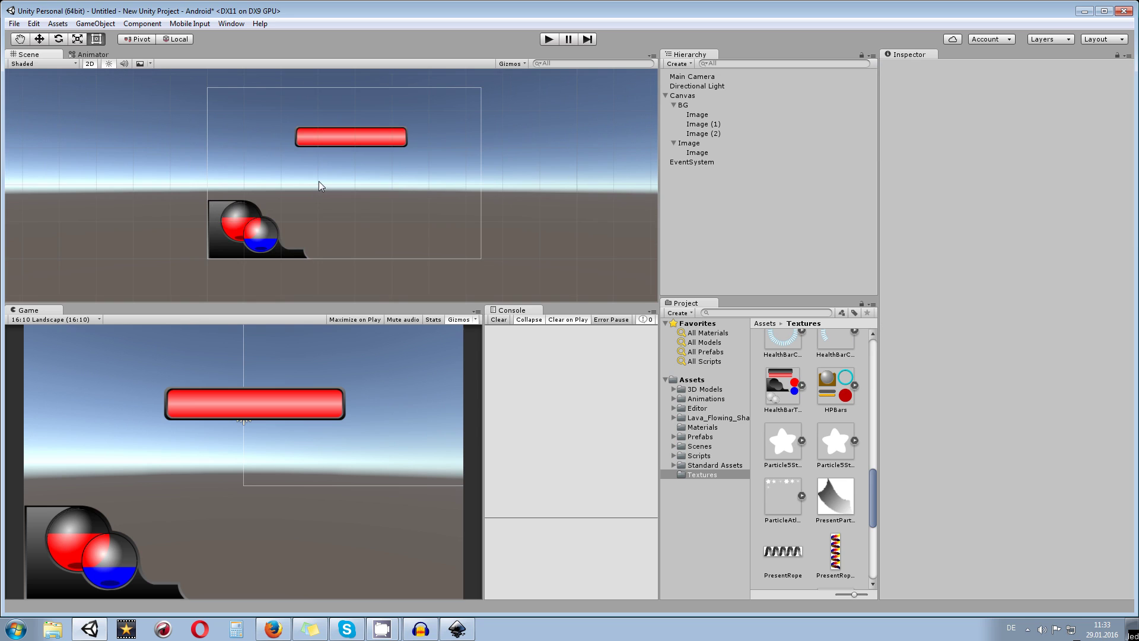
pyautogui.scroll(1, 318, 181)
pyautogui.moveTo(516, 154); pyautogui.dragTo(440, 179)
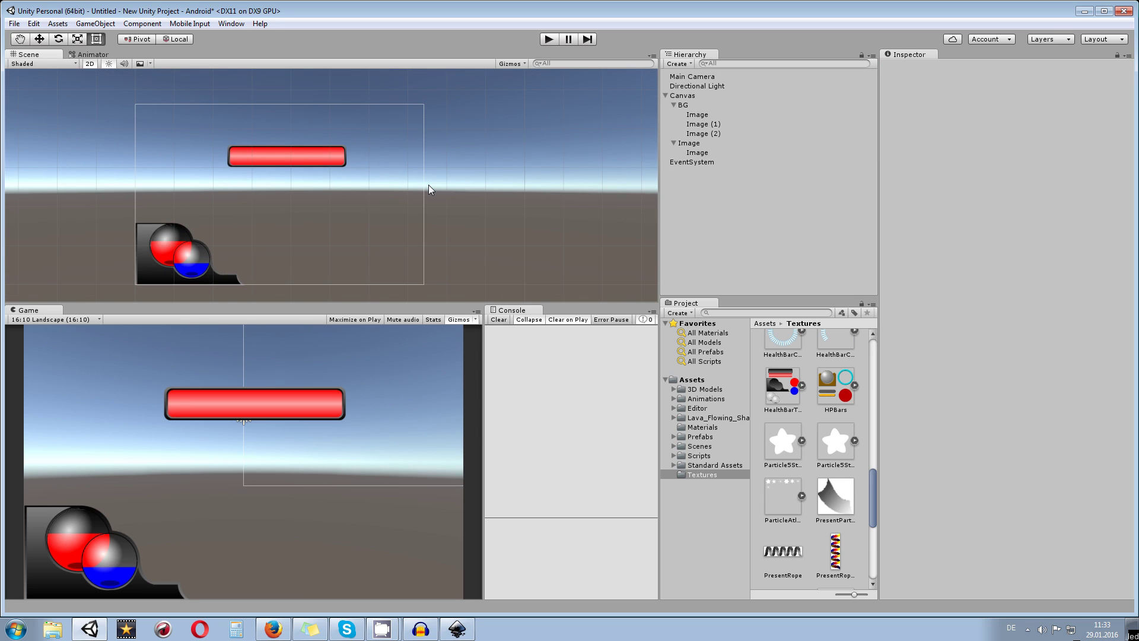
pyautogui.scroll(-1, 400, 180)
pyautogui.moveTo(399, 181); pyautogui.dragTo(466, 184)
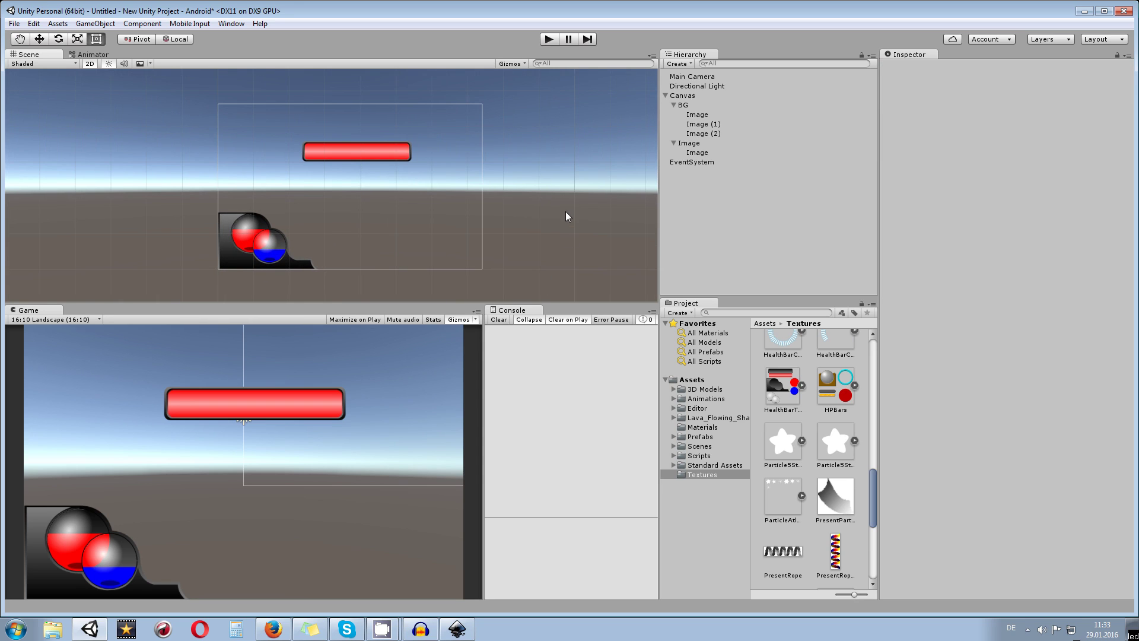